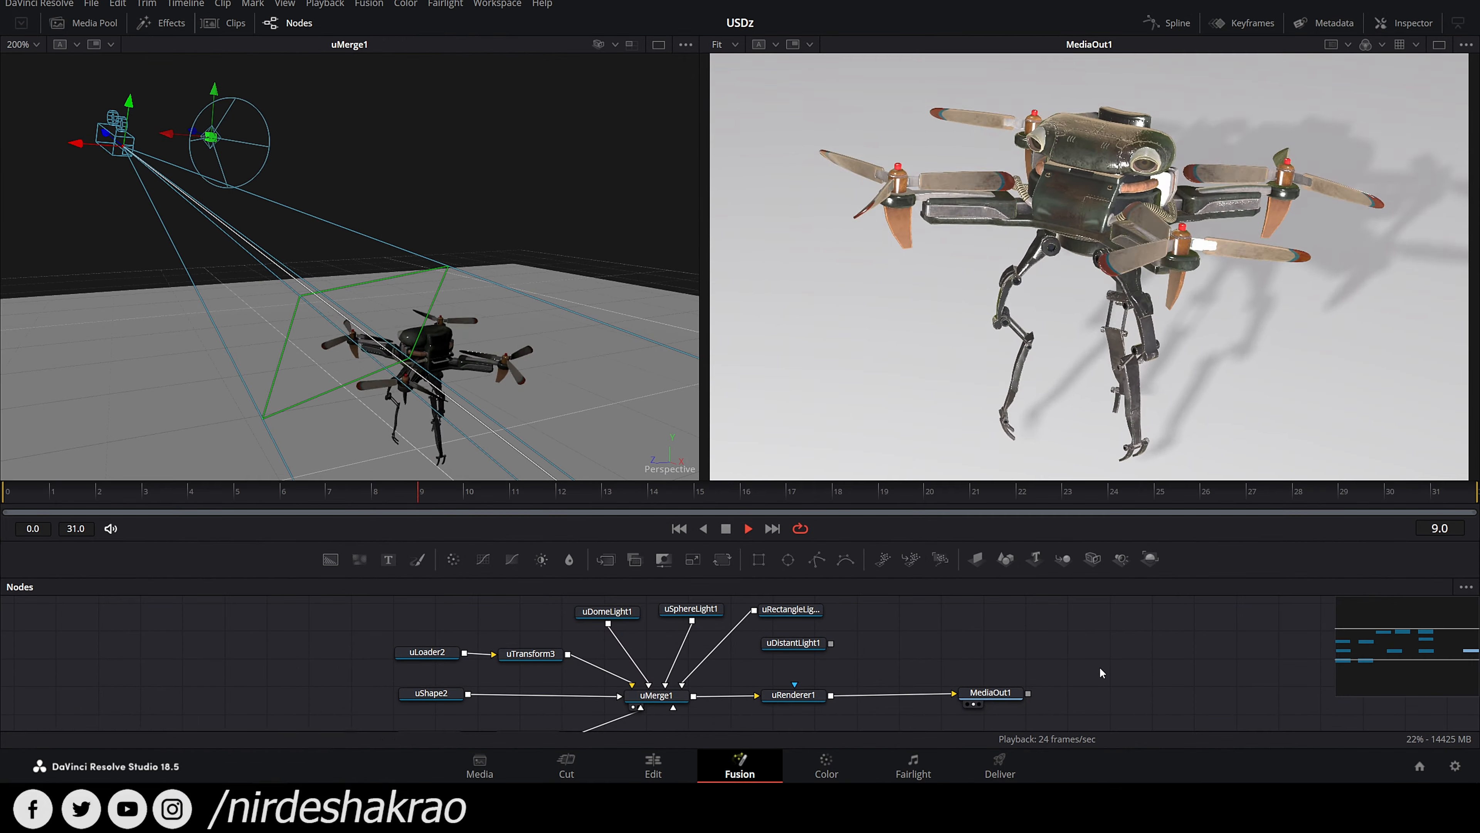
# Step: Move the playhead to 01:00:01:20 on the Fusion Composition 1 clip, open its Fusion node graph and save the project
pyautogui.moveTo(997, 650)
pyautogui.mouseDown()
pyautogui.moveTo(1038, 677)
pyautogui.moveTo(992, 650)
pyautogui.mouseUp()
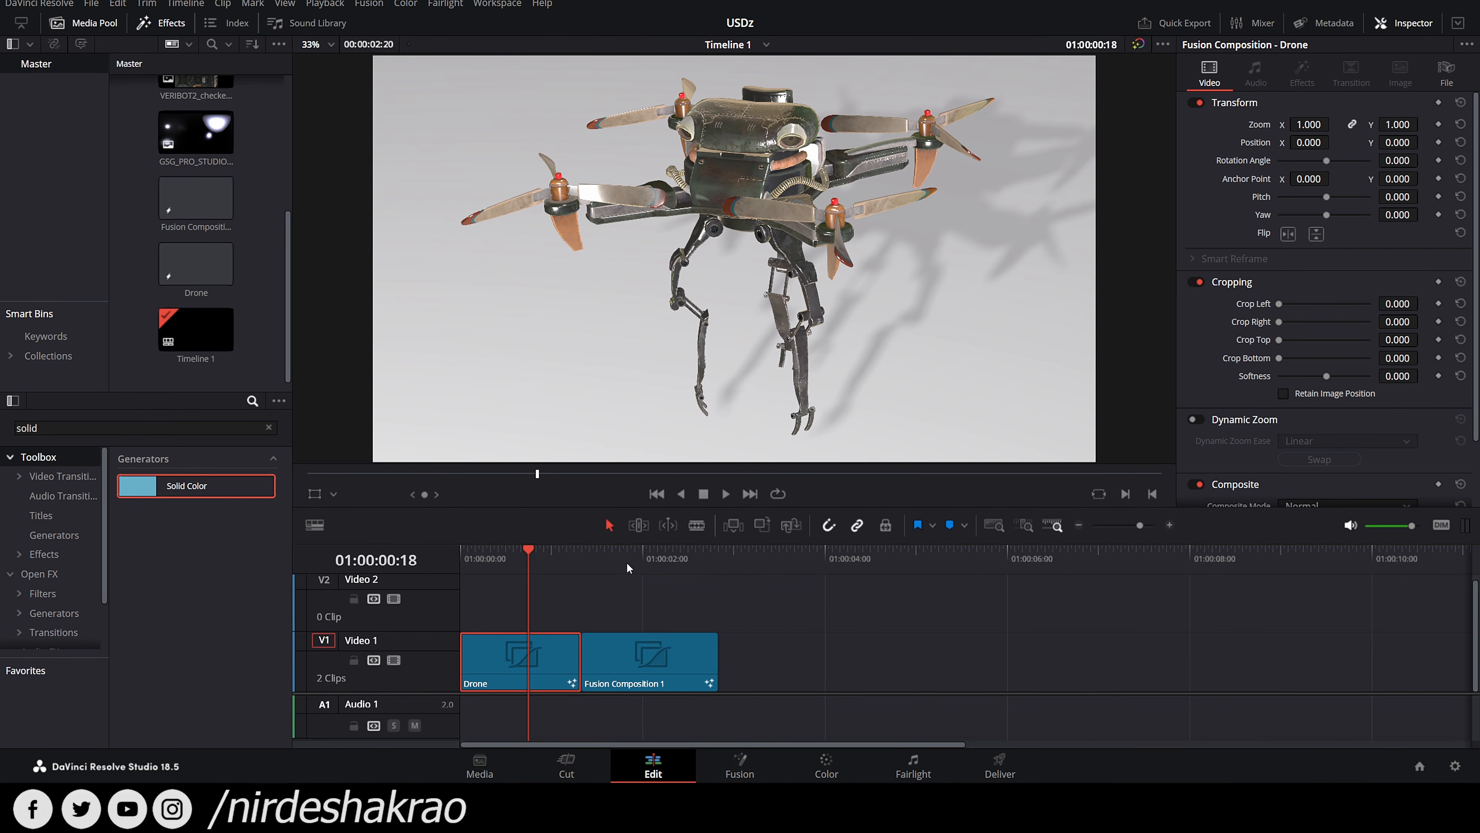
pyautogui.click(627, 566)
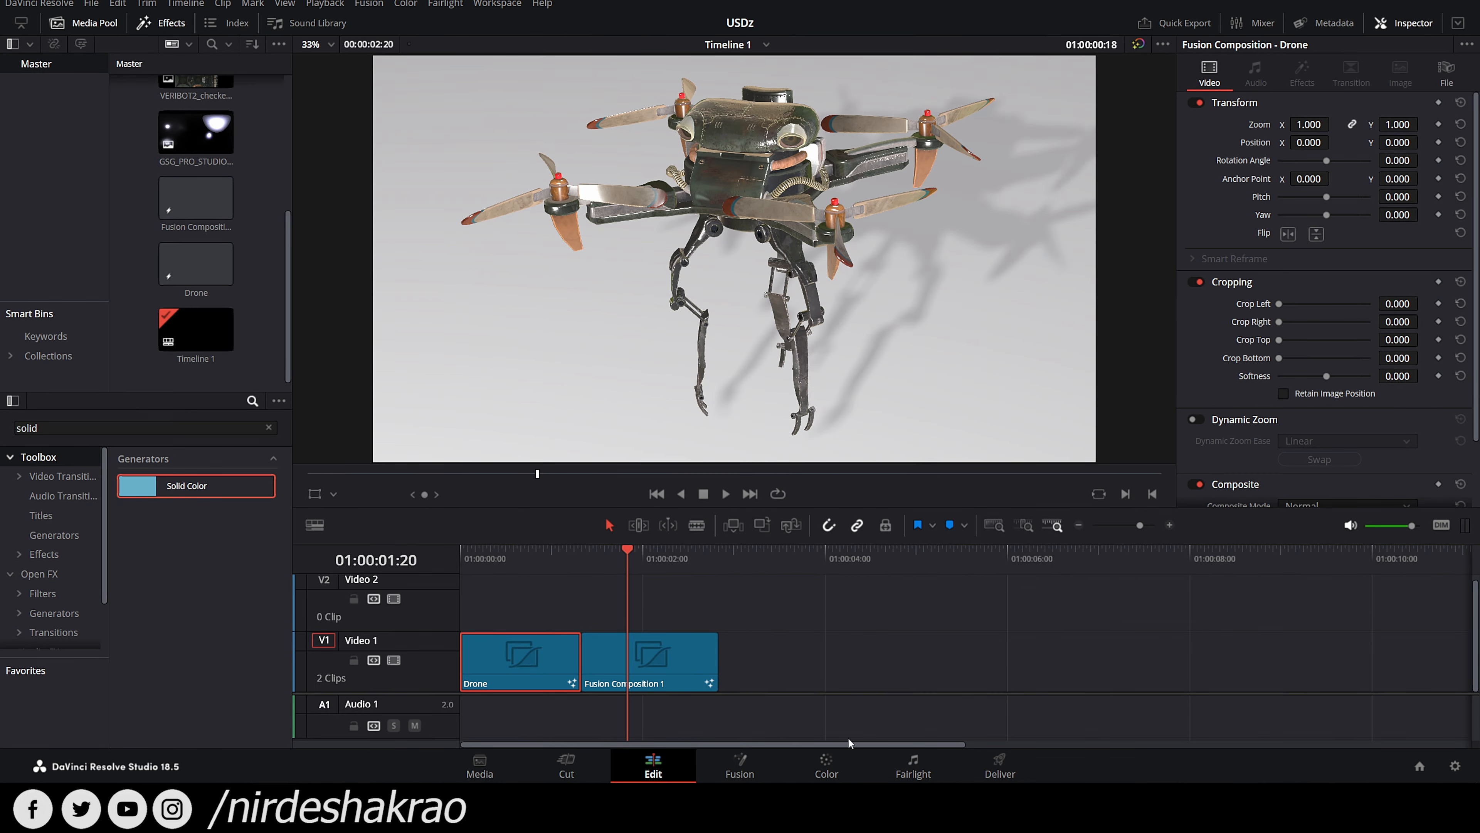
pyautogui.click(740, 765)
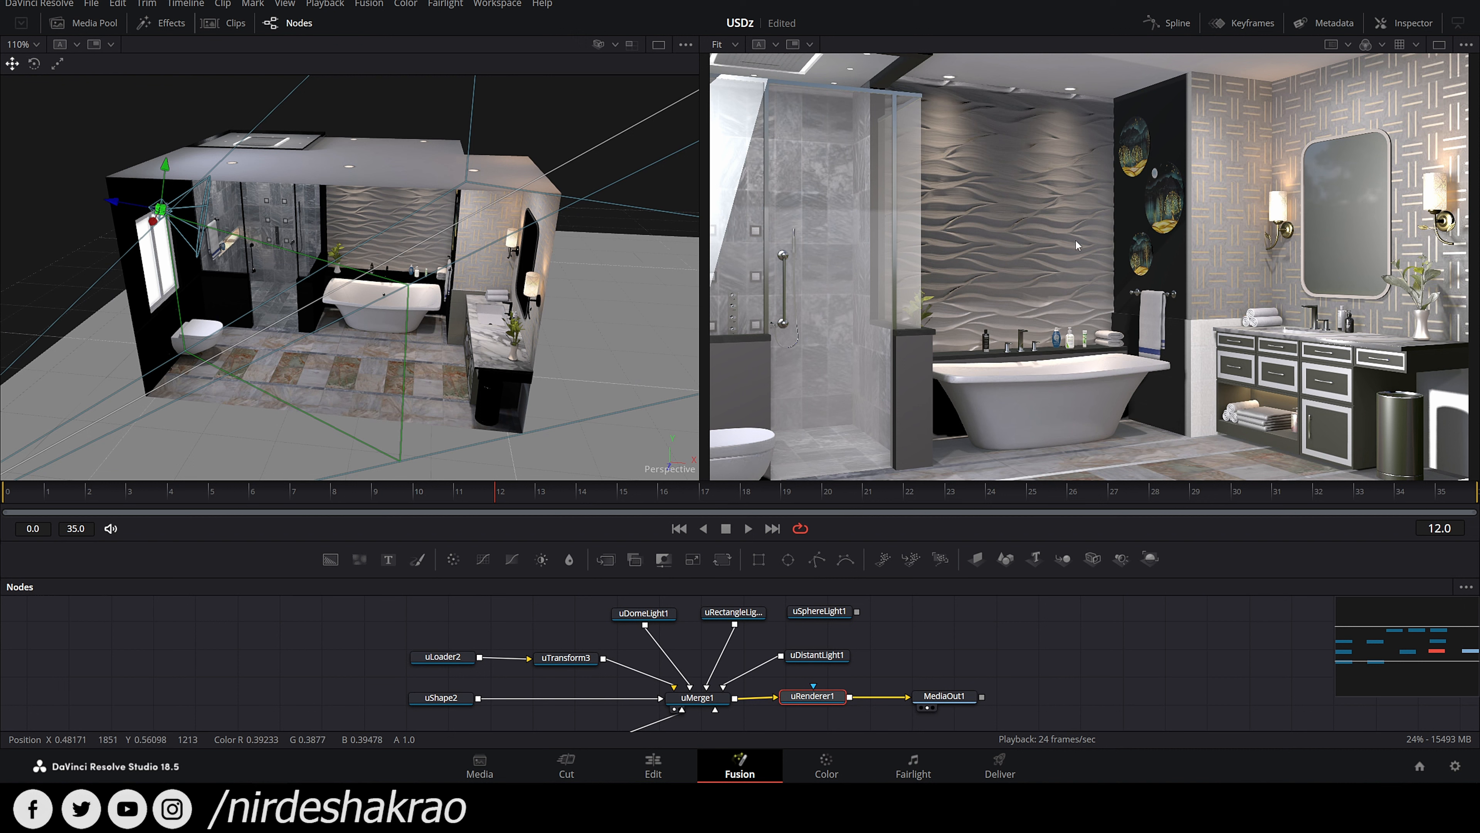
pyautogui.moveTo(1036, 688)
pyautogui.mouseDown()
pyautogui.moveTo(1050, 637)
pyautogui.moveTo(1042, 691)
pyautogui.mouseUp()
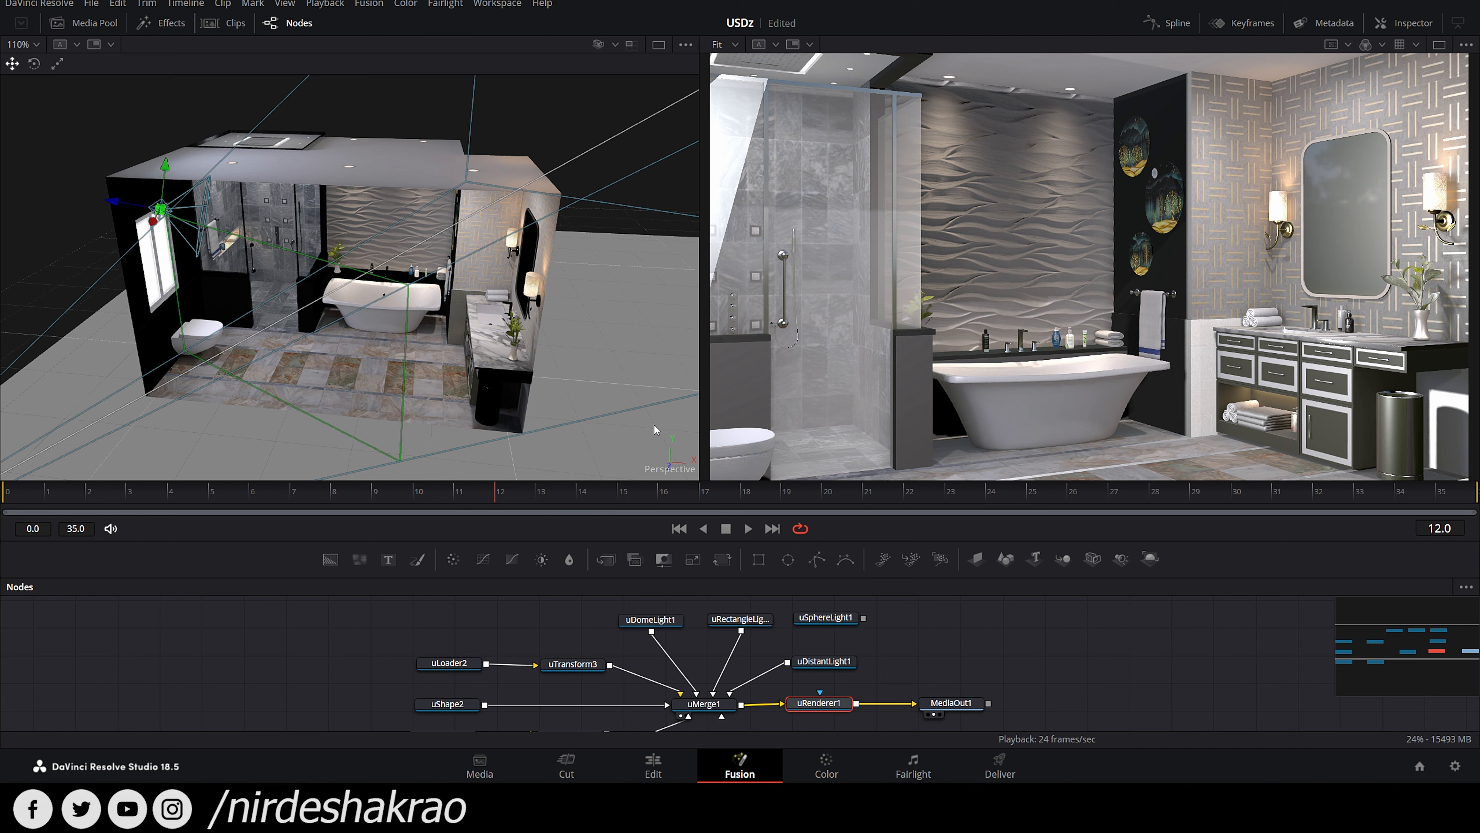
pyautogui.hotkey('ctrl', 's')
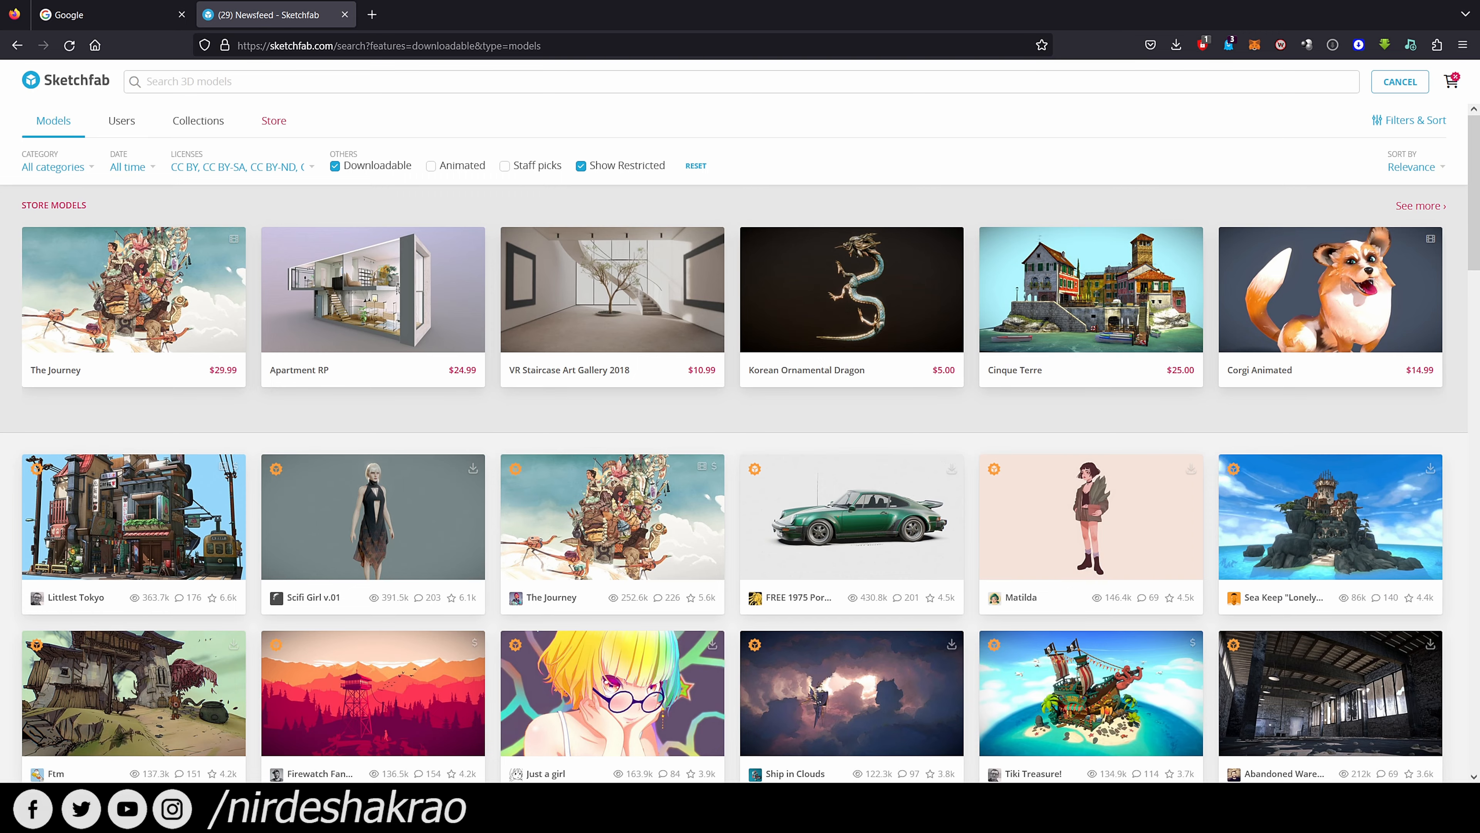
# Step: Switch to Sketchfab in the browser and open the (FREE) 1972 Datsun 240k GT model from the downloadable models
pyautogui.scroll(-3, 414, 449)
pyautogui.scroll(-4, 413, 449)
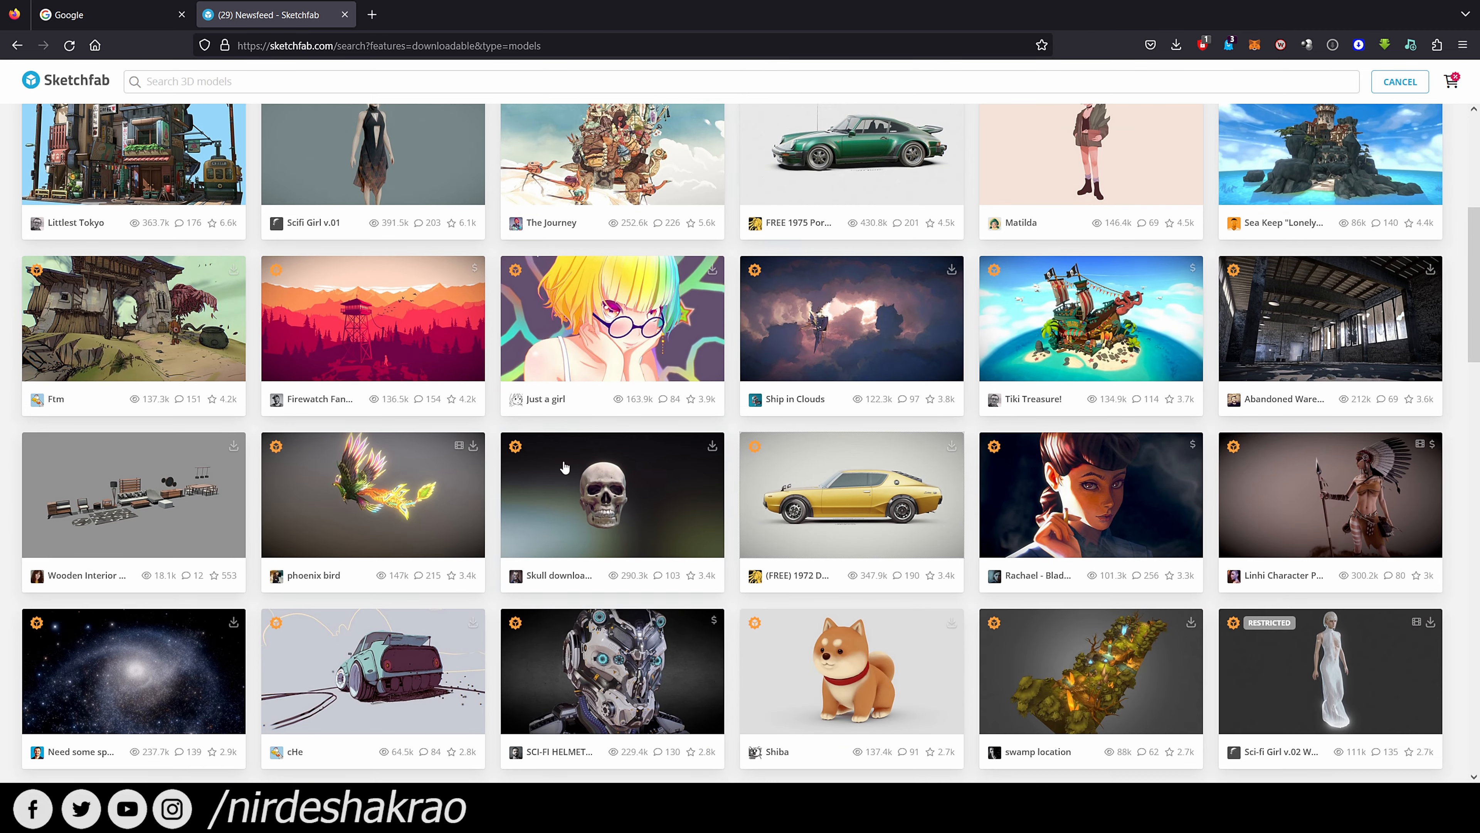
pyautogui.scroll(-1, 823, 421)
pyautogui.middleClick(823, 421)
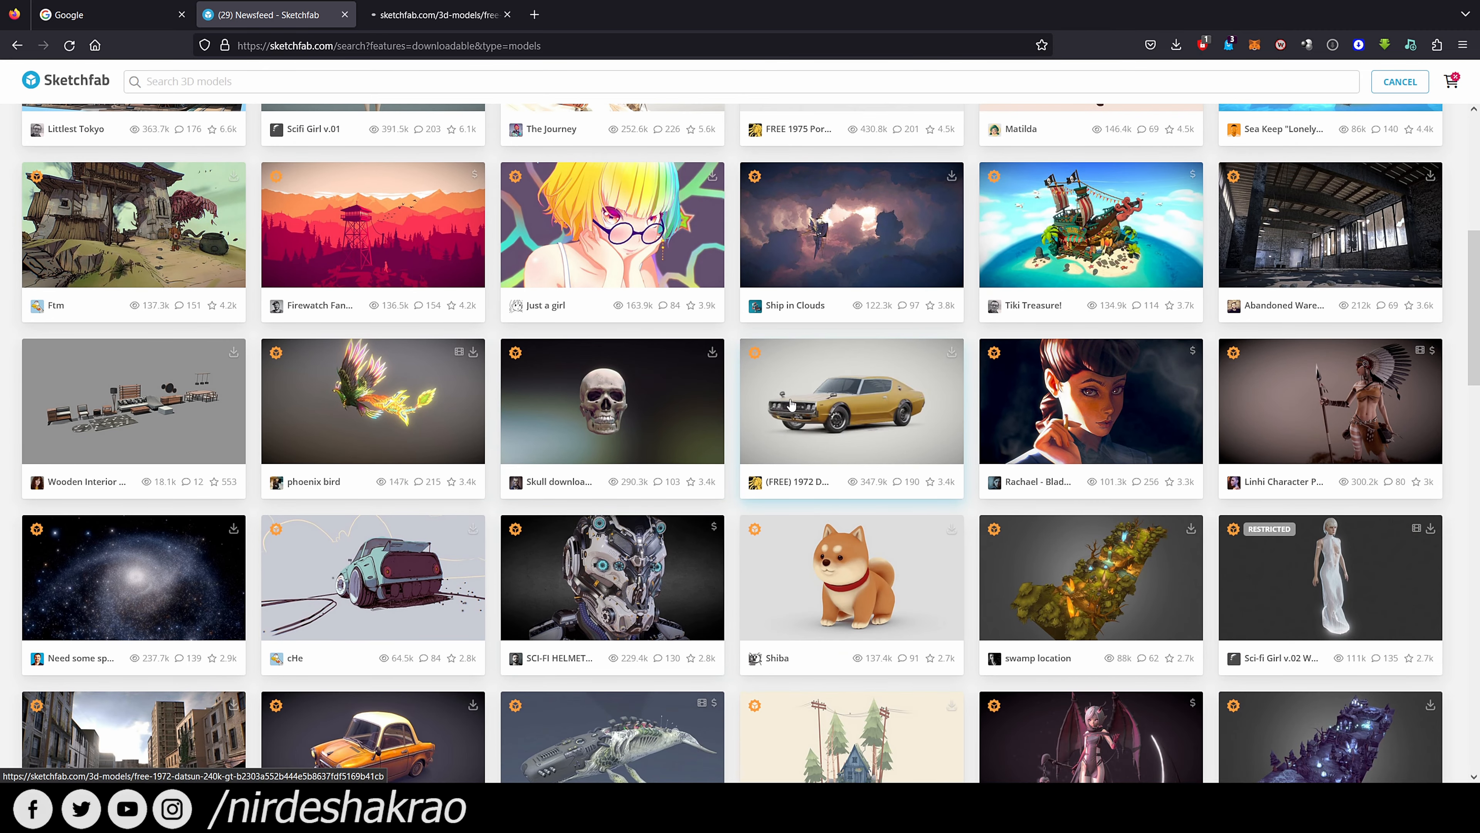
pyautogui.click(439, 15)
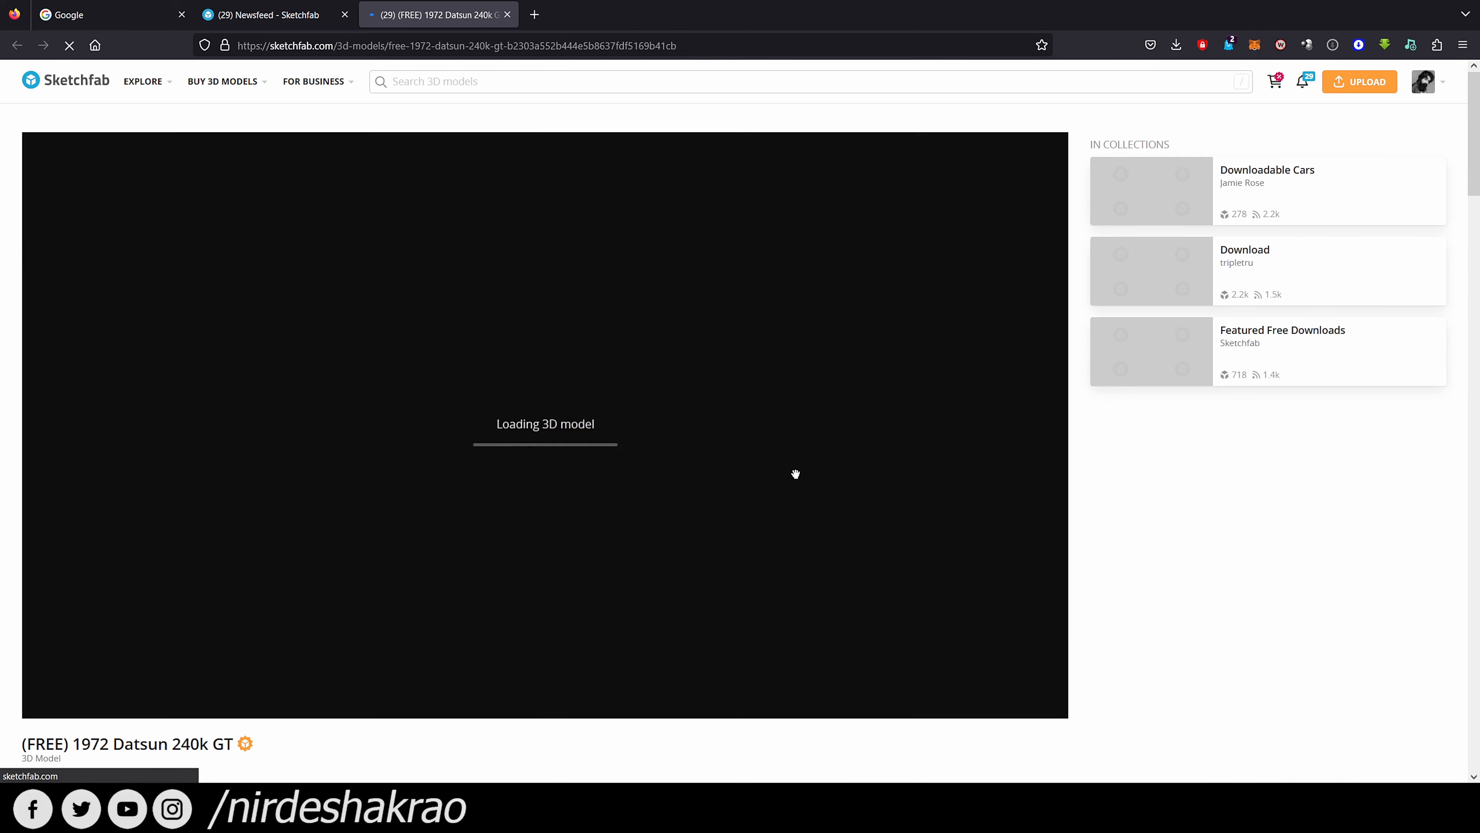
# Step: Check the available download formats of the 1972 Datsun 240k GT model, and close the download dialog without downloading
pyautogui.scroll(-1, 693, 643)
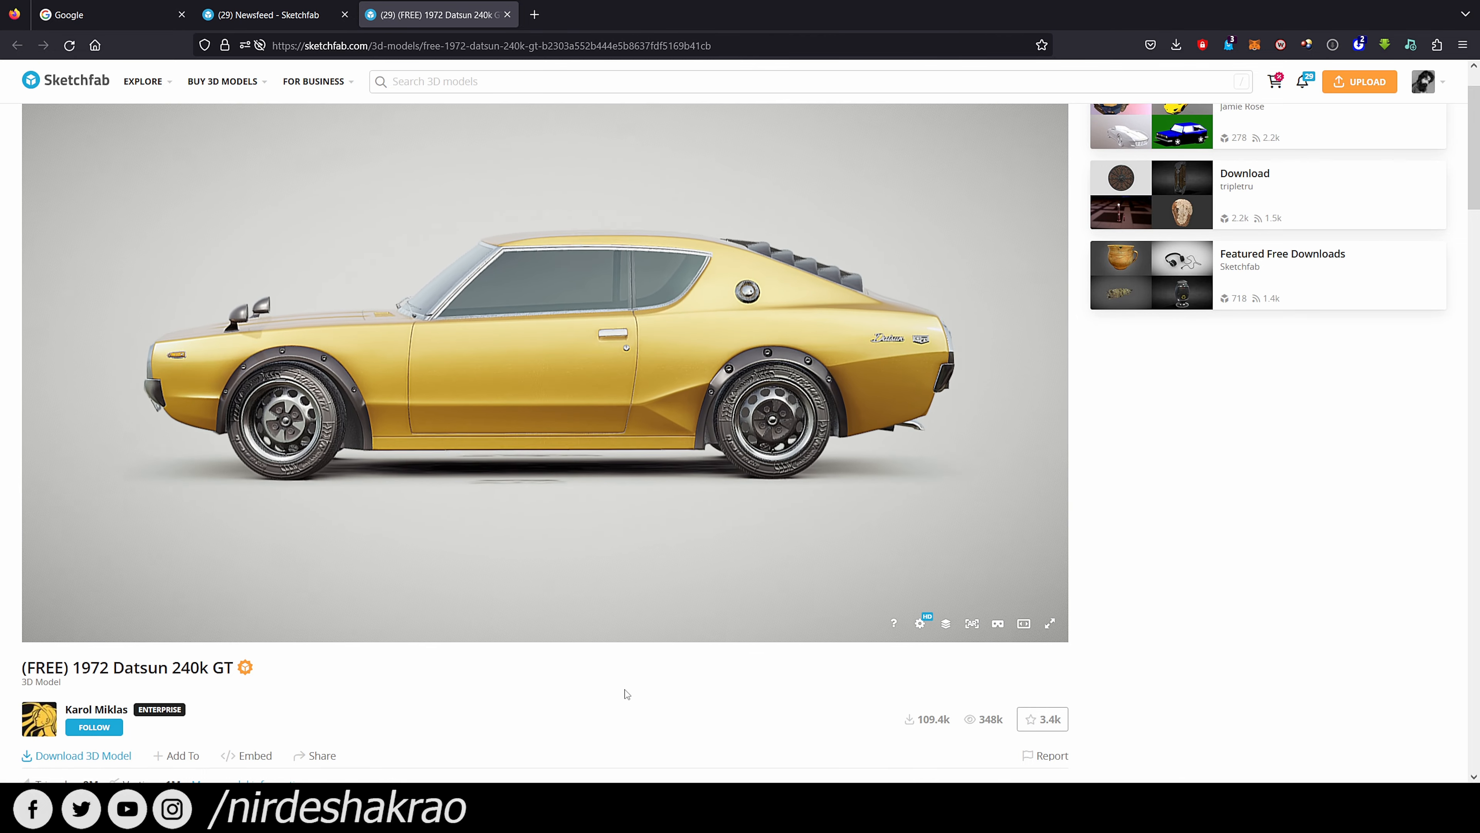
pyautogui.click(92, 755)
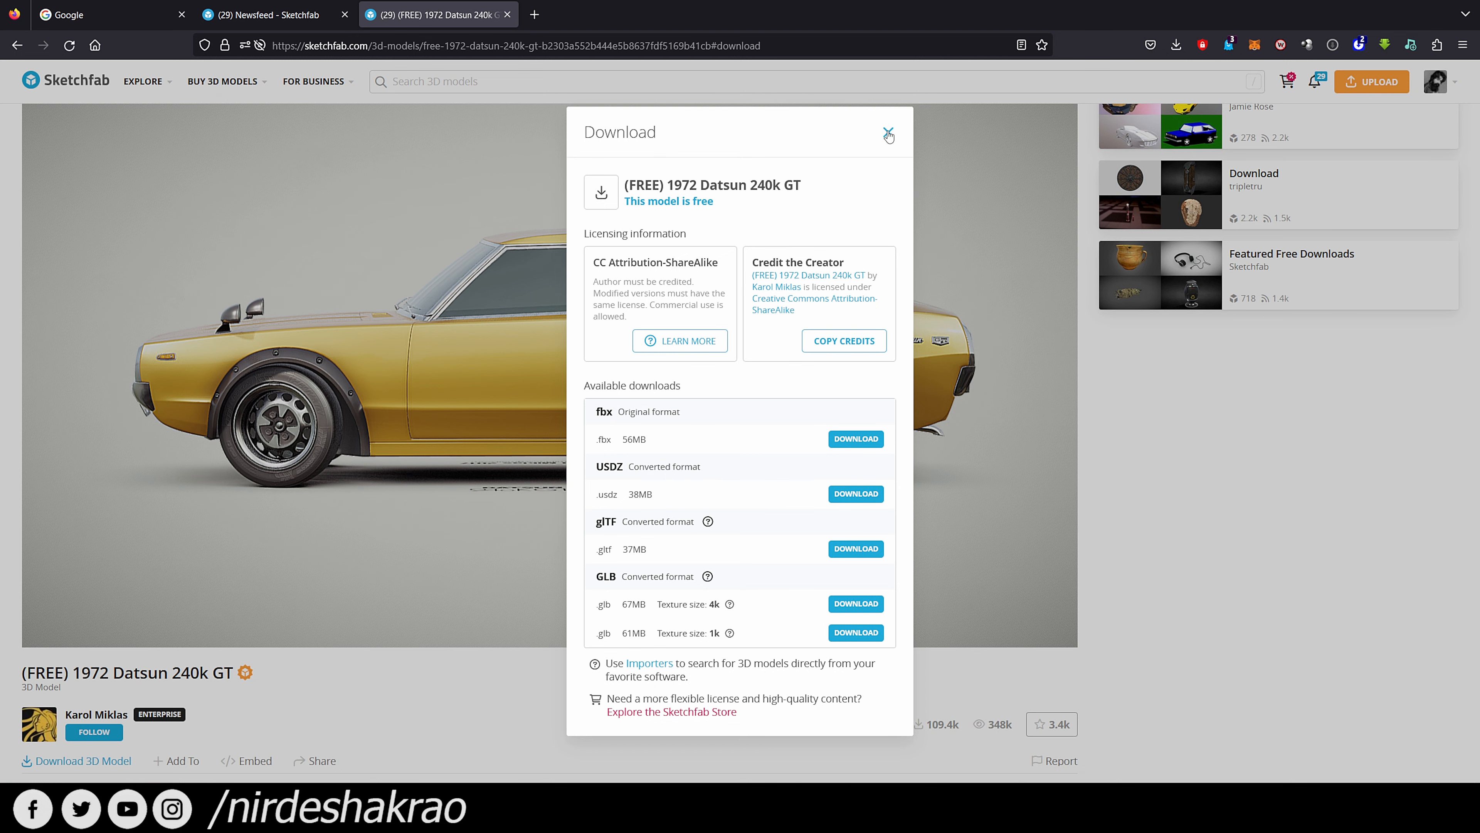
pyautogui.click(888, 134)
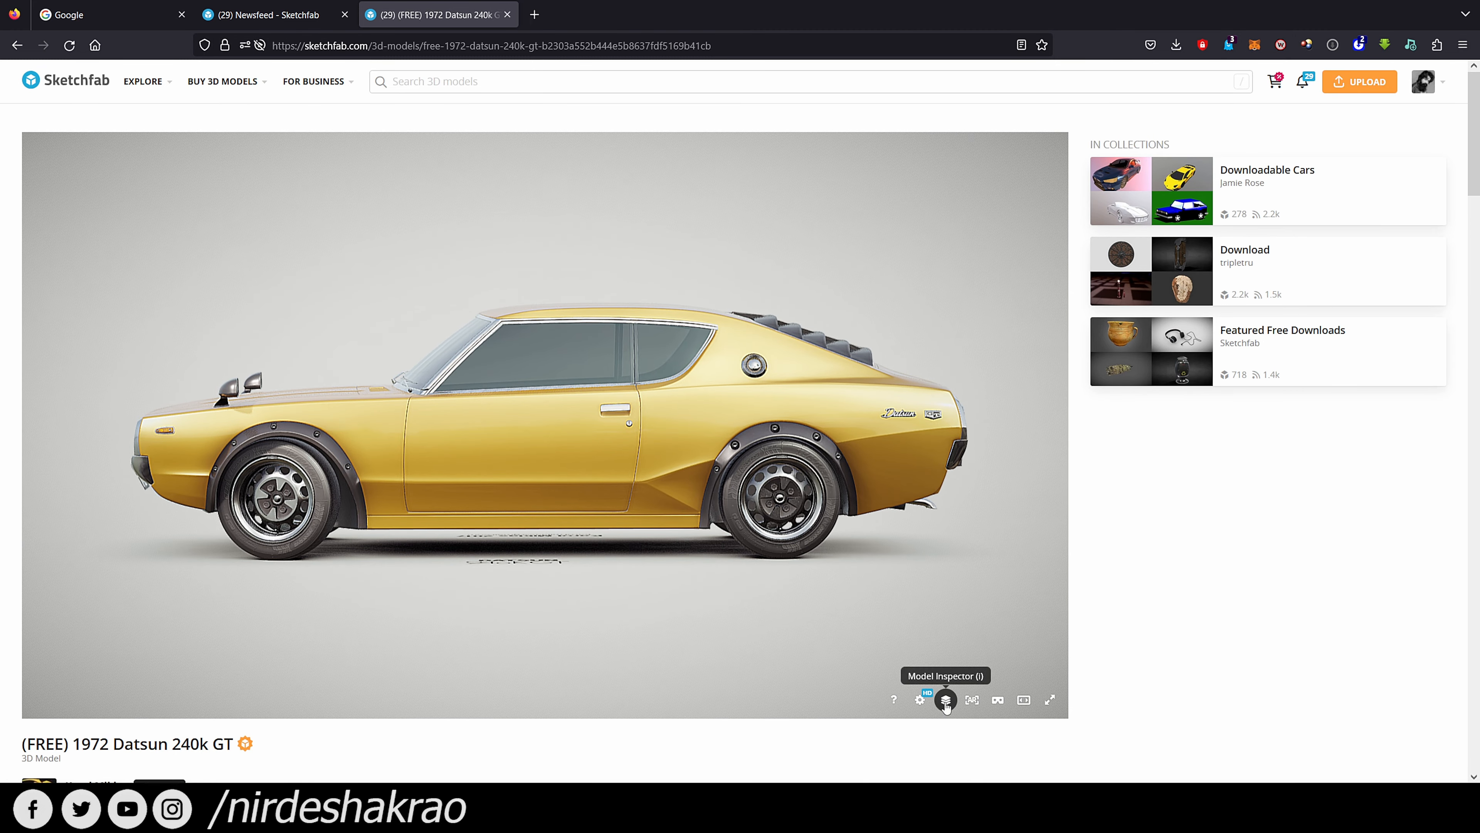
# Step: Inspect the car's material channels in the Model Inspector, including base color, metalness, roughness, normal map, AO map and cavity
pyautogui.click(946, 701)
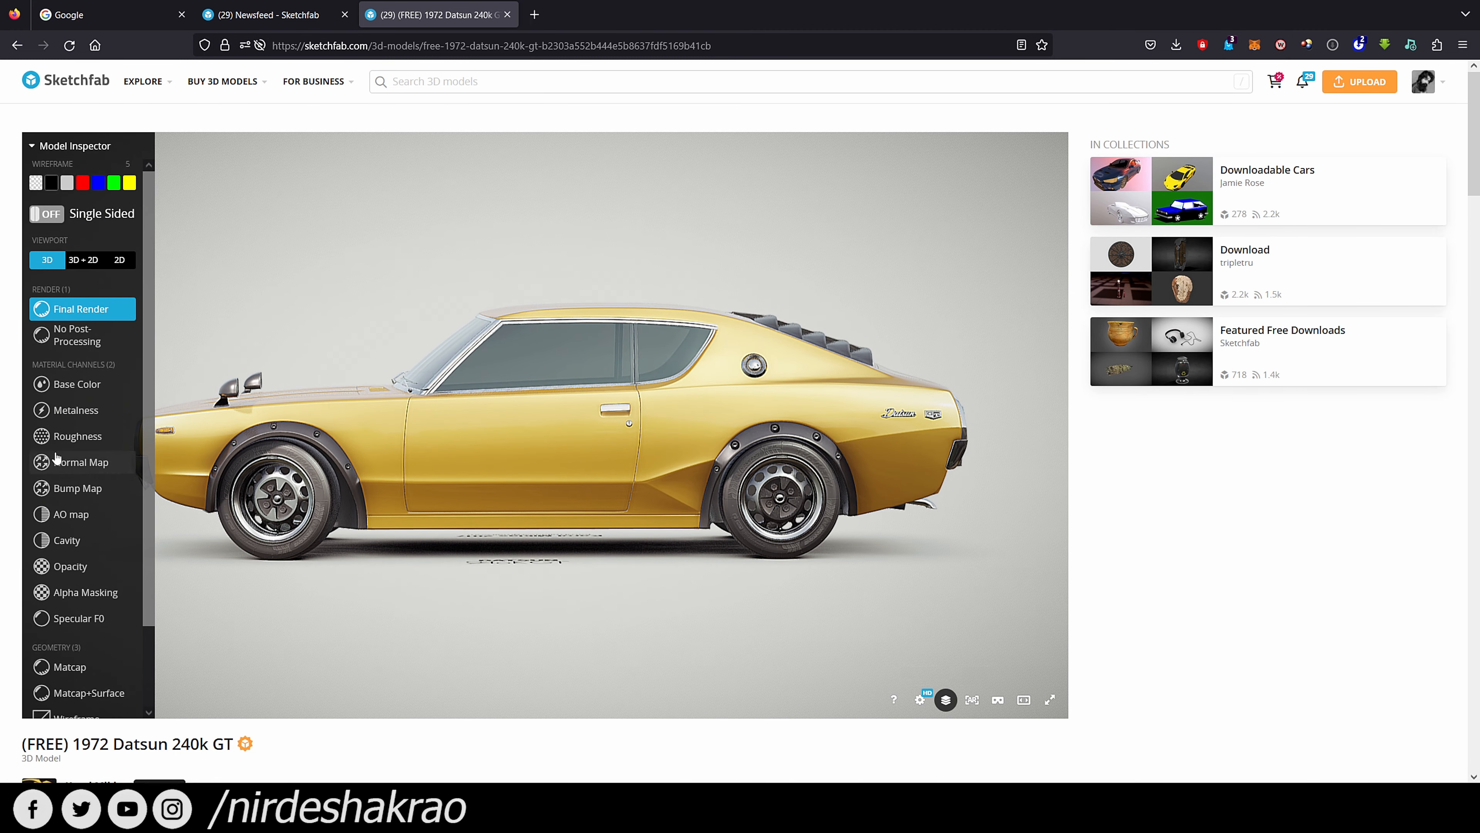
pyautogui.click(74, 385)
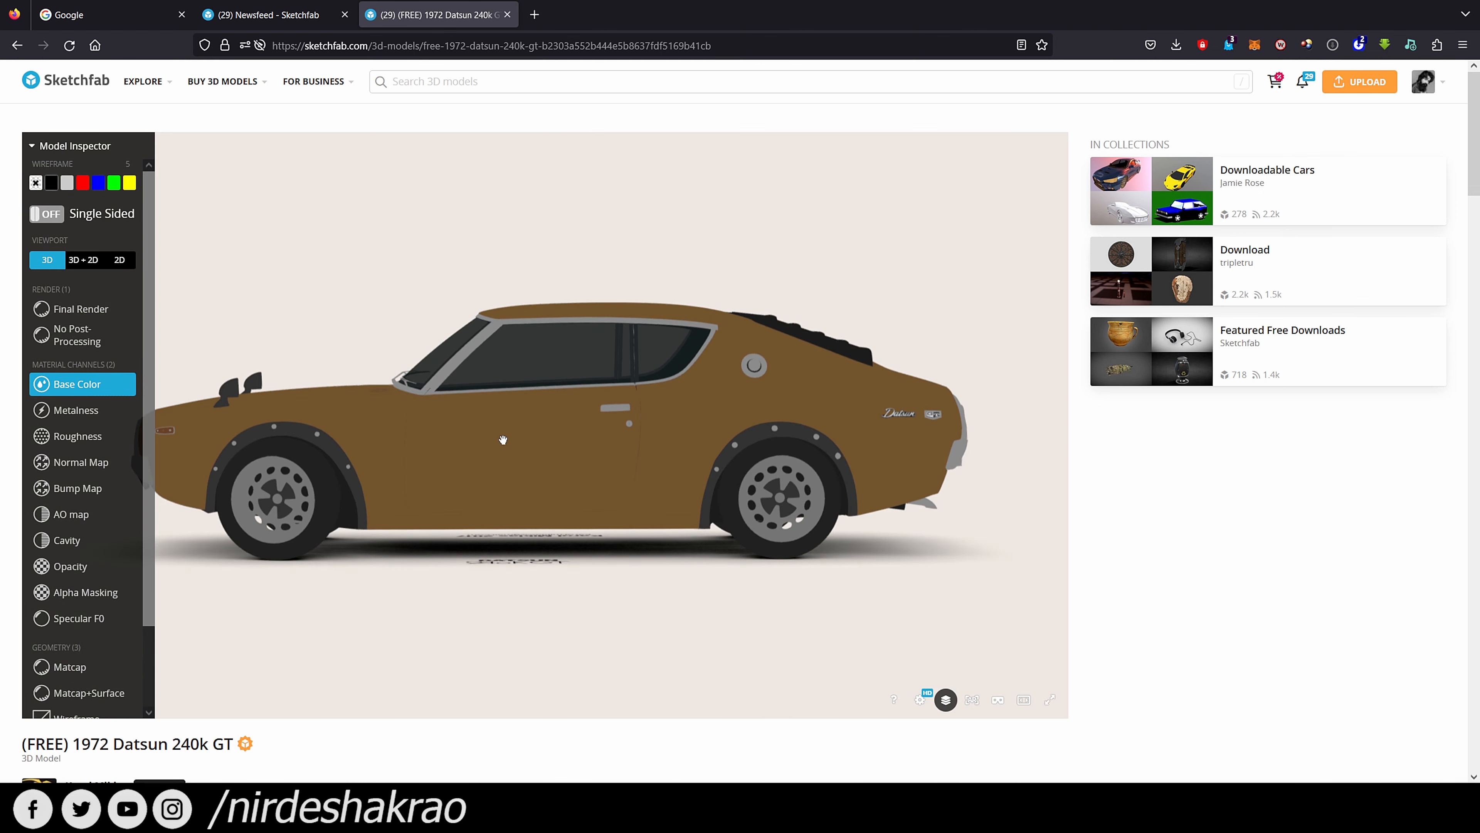
pyautogui.click(59, 413)
pyautogui.click(66, 441)
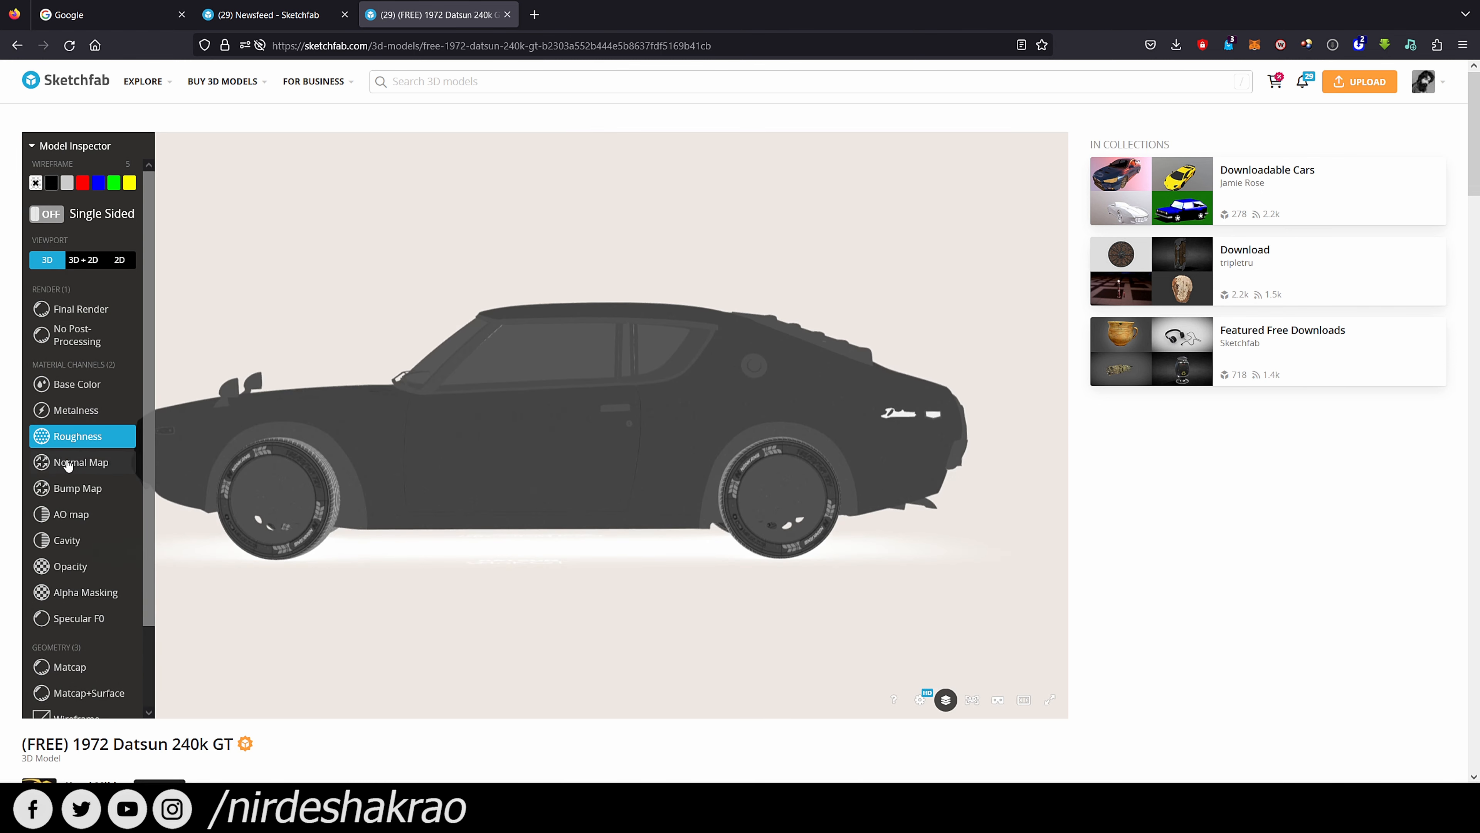
pyautogui.click(67, 462)
pyautogui.click(70, 521)
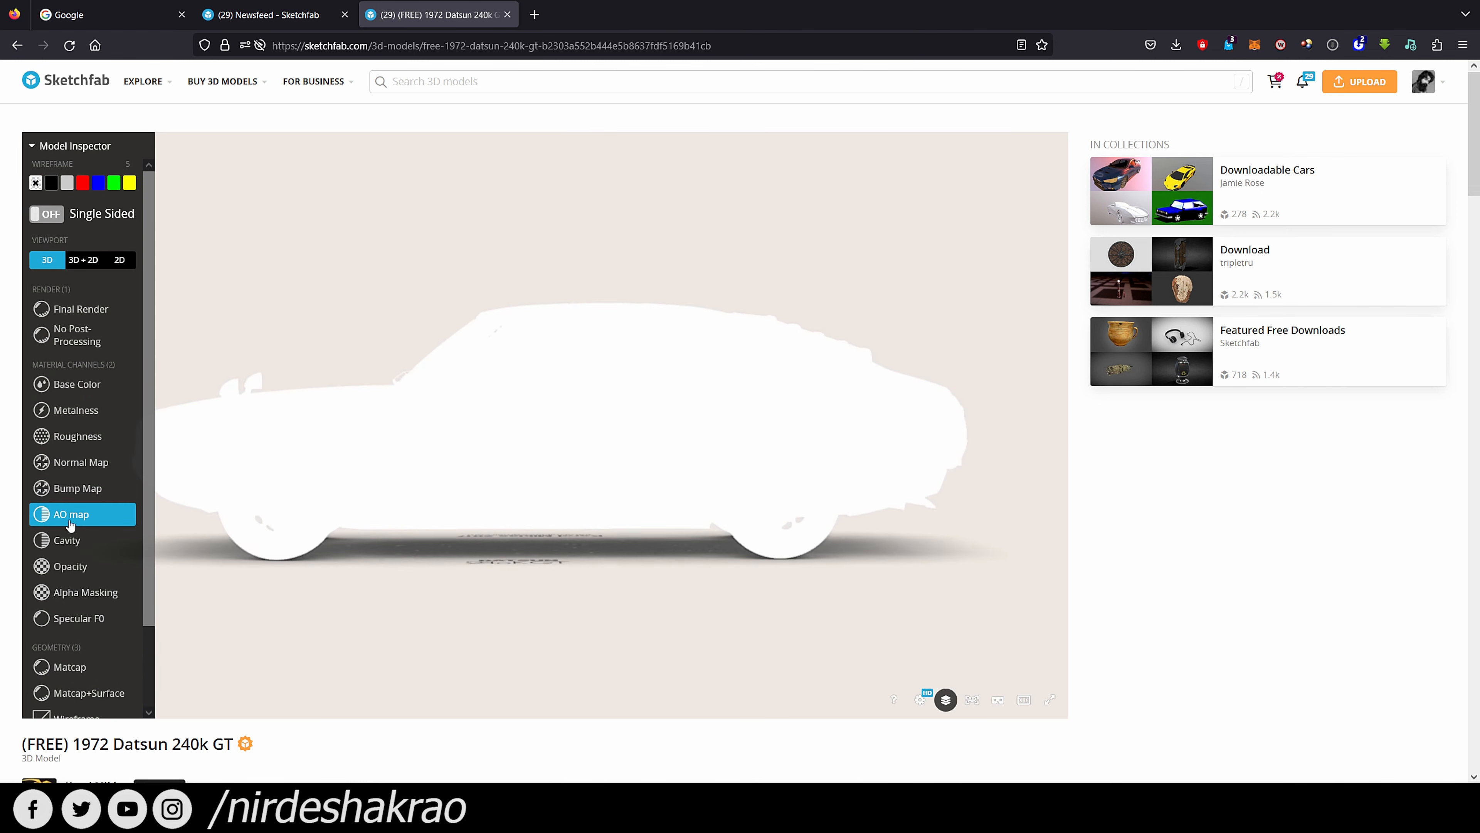
pyautogui.click(68, 544)
pyautogui.click(79, 386)
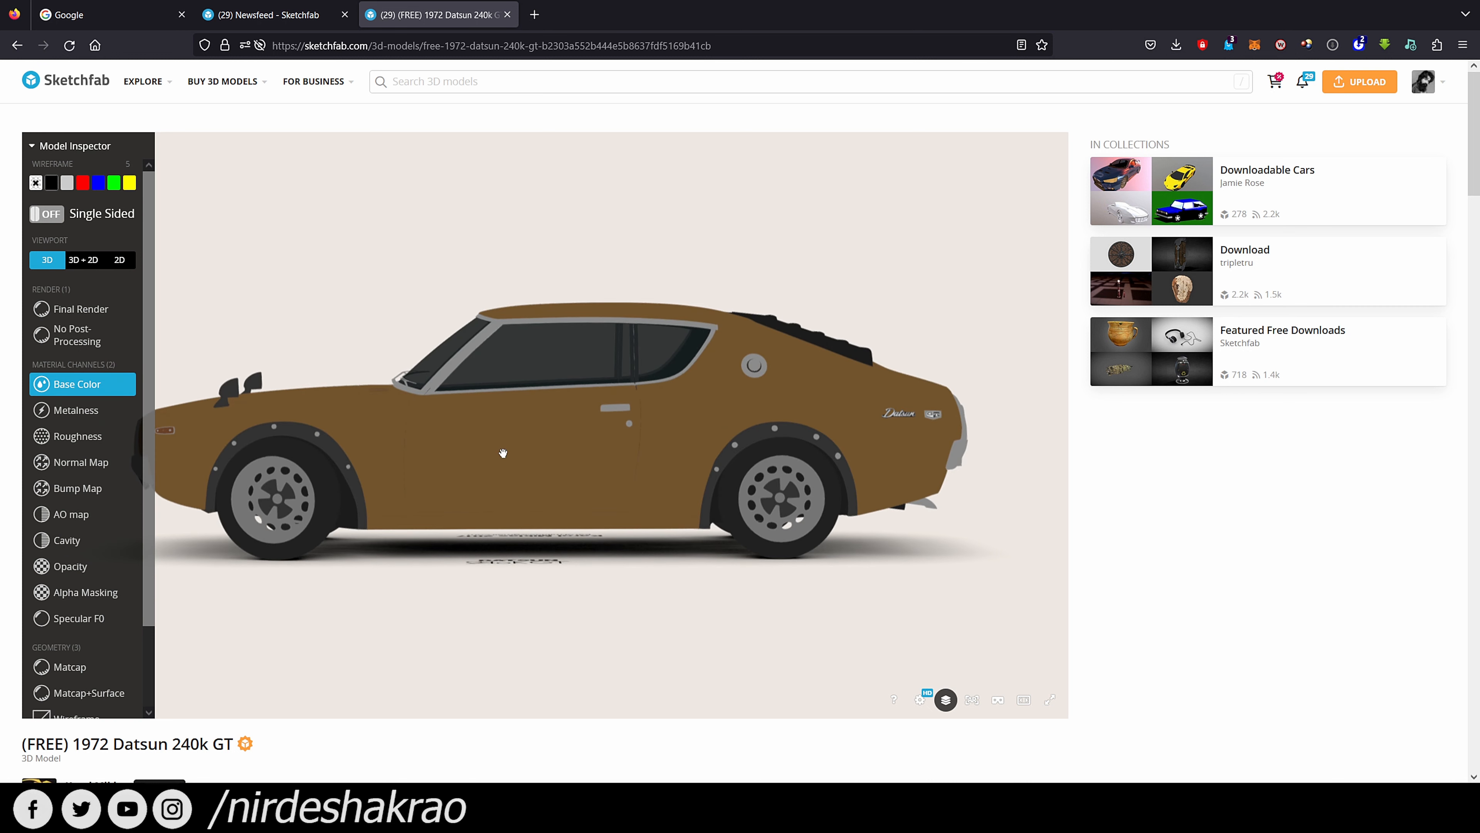
pyautogui.moveTo(596, 441); pyautogui.dragTo(625, 483)
# Step: Show the car's Final Render again and examine its finish from an angled, closer viewpoint
pyautogui.click(88, 315)
pyautogui.moveTo(655, 382)
pyautogui.mouseDown()
pyautogui.moveTo(798, 402)
pyautogui.moveTo(828, 327)
pyautogui.moveTo(567, 417)
pyautogui.moveTo(556, 396)
pyautogui.moveTo(568, 431)
pyautogui.mouseUp()
pyautogui.scroll(5, 625, 490)
pyautogui.moveTo(630, 486); pyautogui.dragTo(592, 503)
pyautogui.scroll(-2, 591, 502)
pyautogui.scroll(-1, 291, 735)
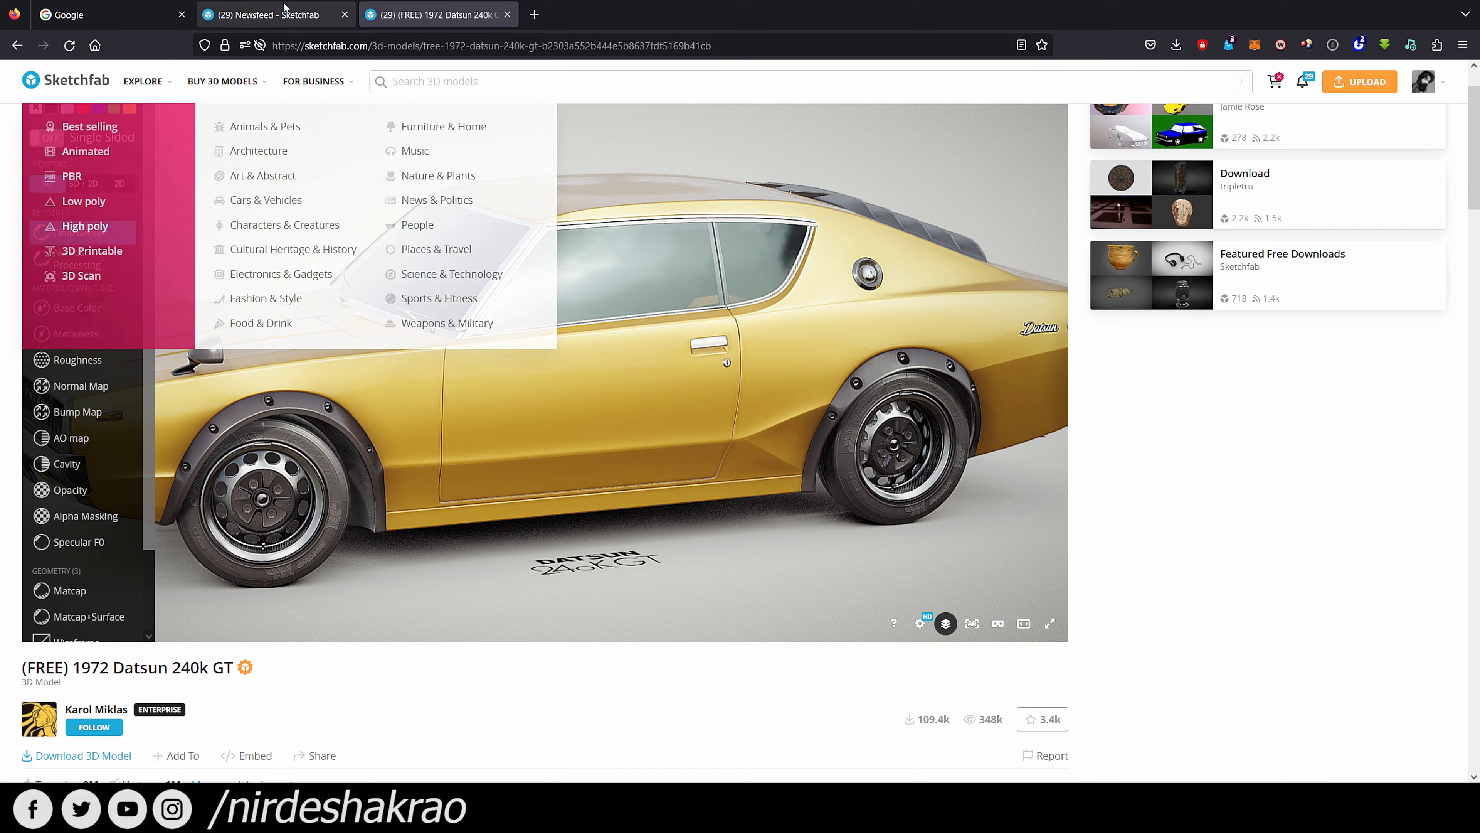
# Step: Open the Skull downloadable model from the Sketchfab results, check its download formats and close the download dialog
pyautogui.click(268, 15)
pyautogui.middleClick(606, 424)
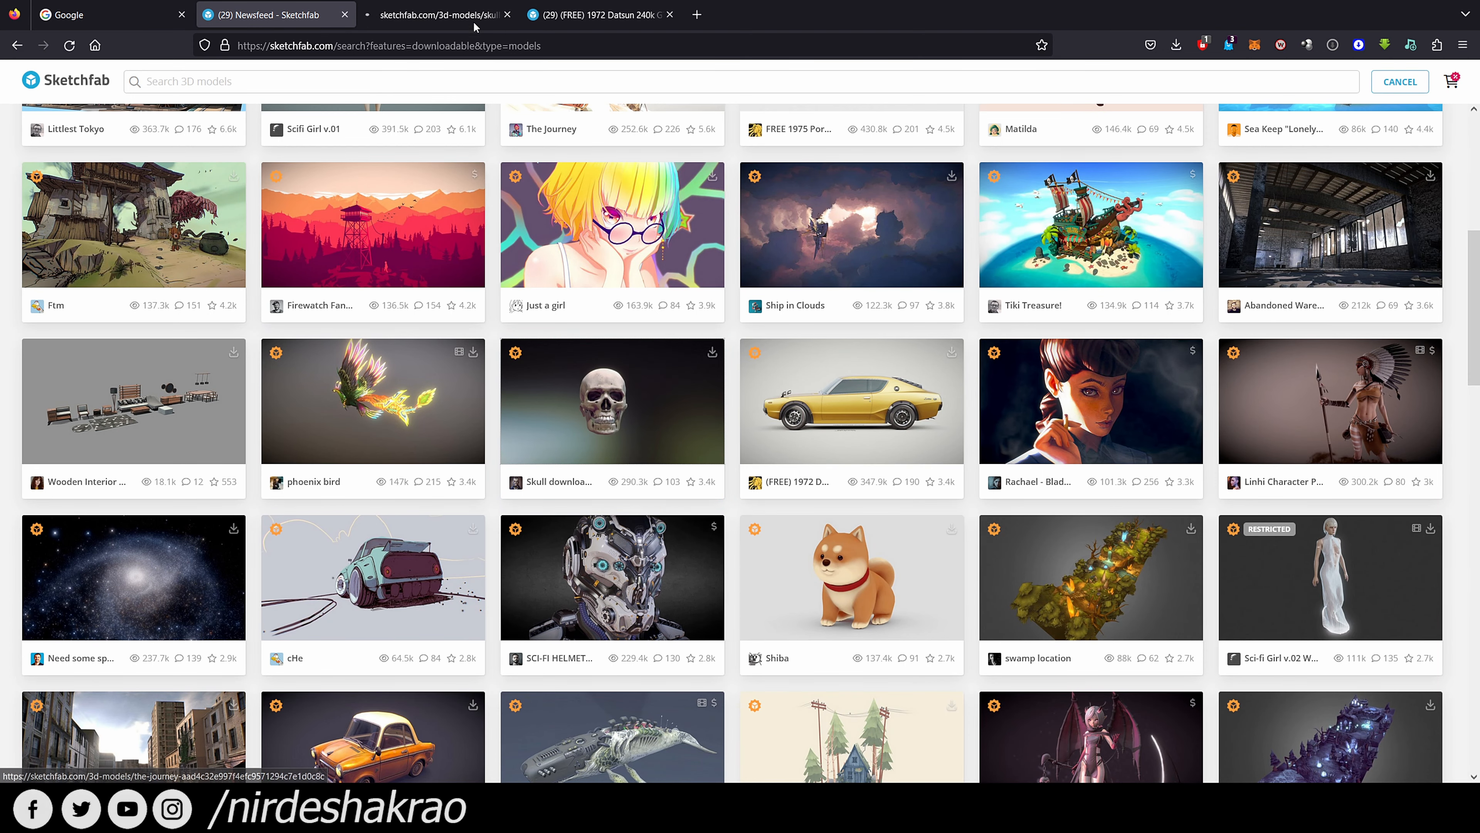
pyautogui.hotkey('ctrl', 'Tab')
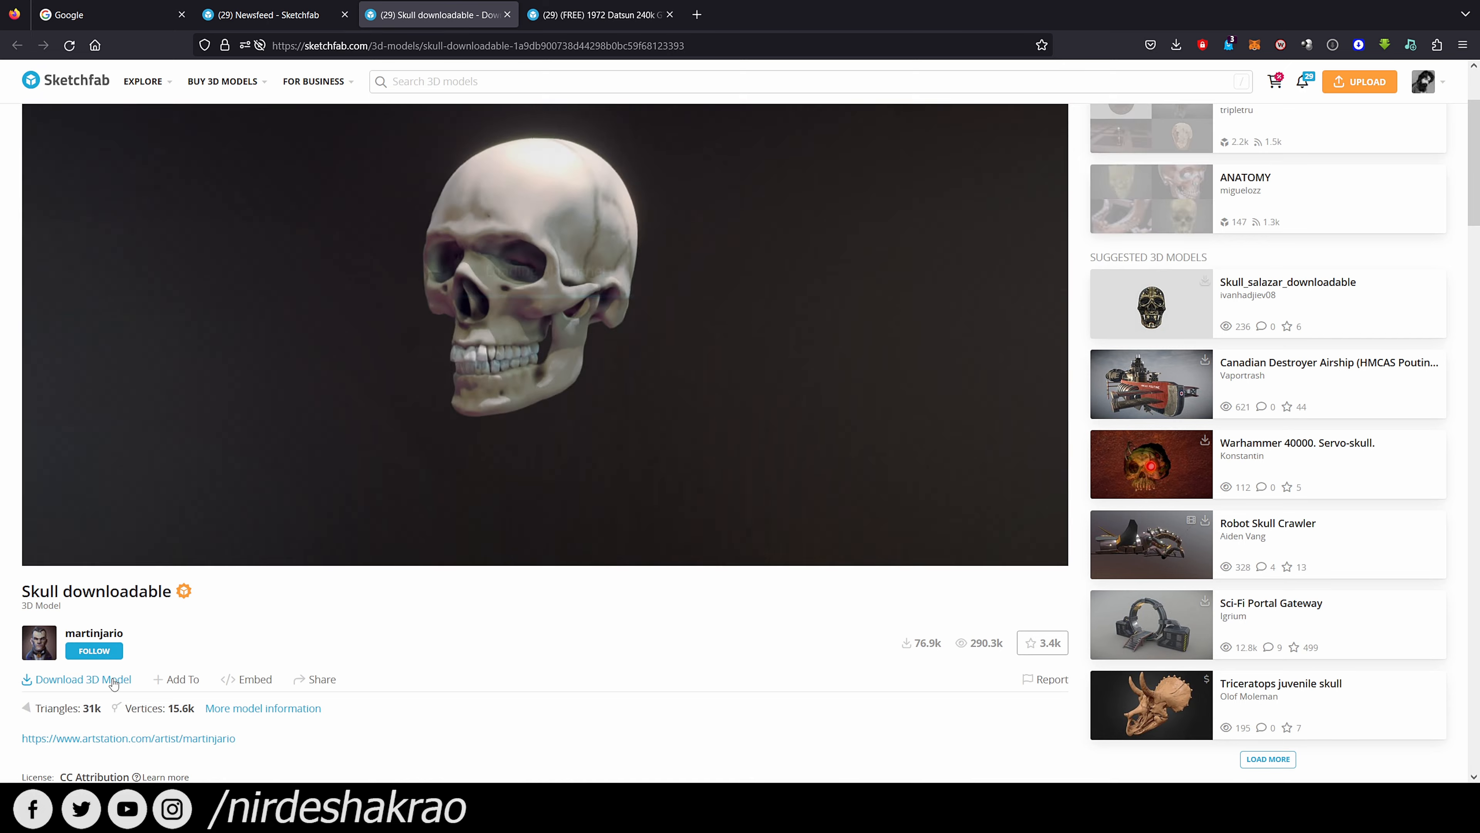
pyautogui.click(119, 680)
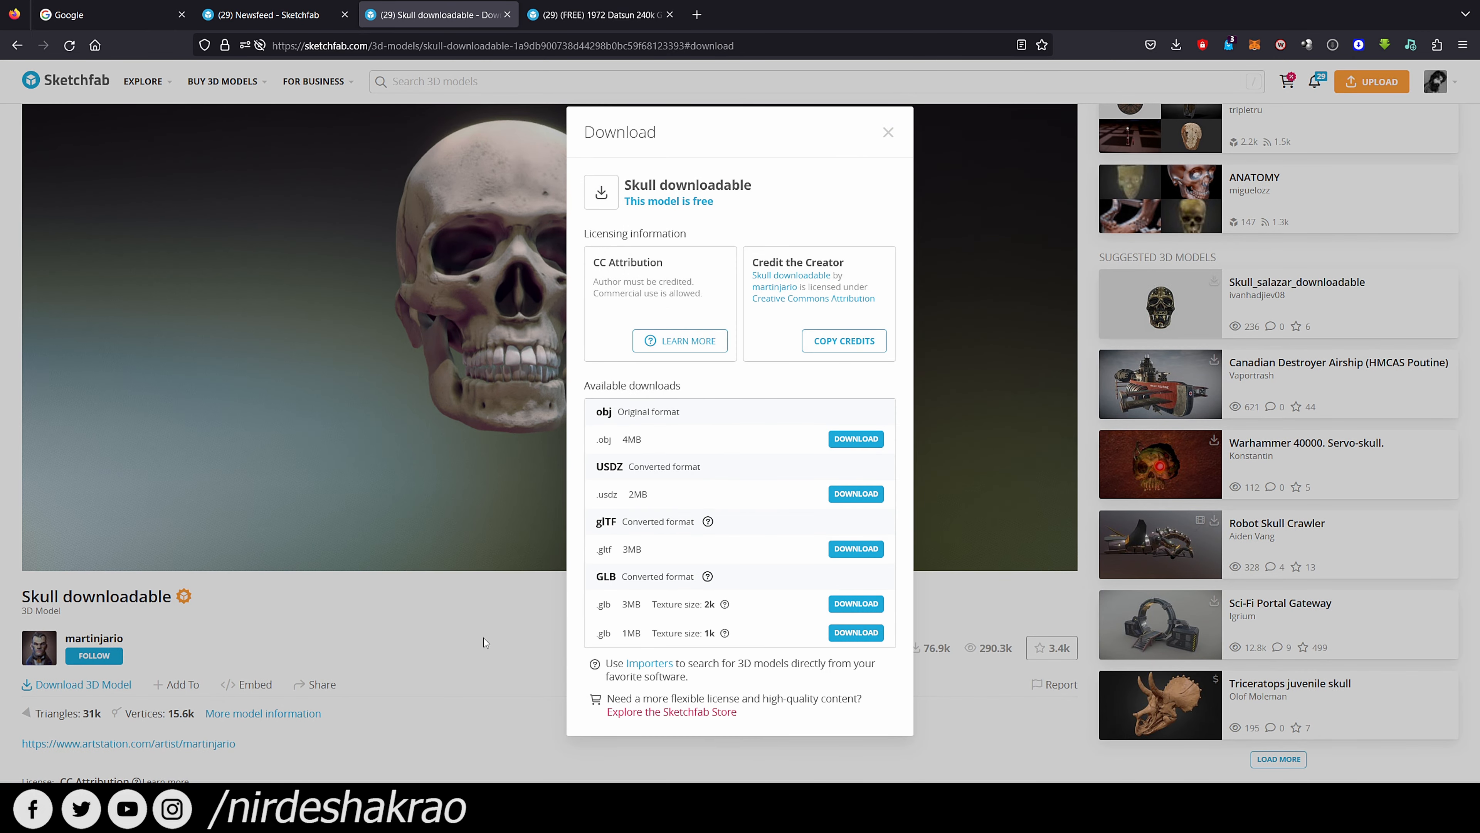
pyautogui.click(482, 641)
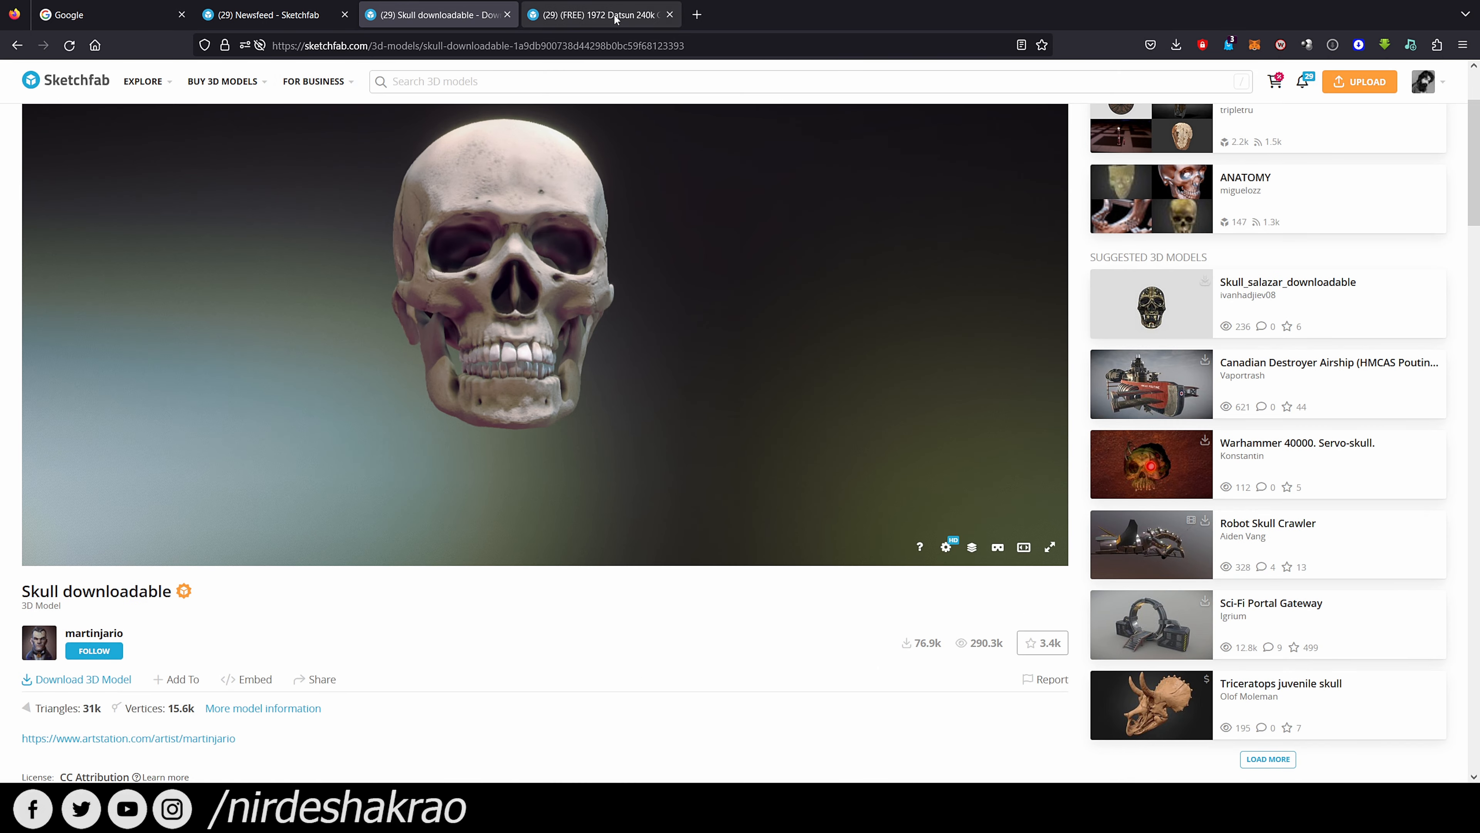
# Step: Return to the 1972 Datsun 240k GT page, hide the Model Inspector and view the car from another angle
pyautogui.click(606, 15)
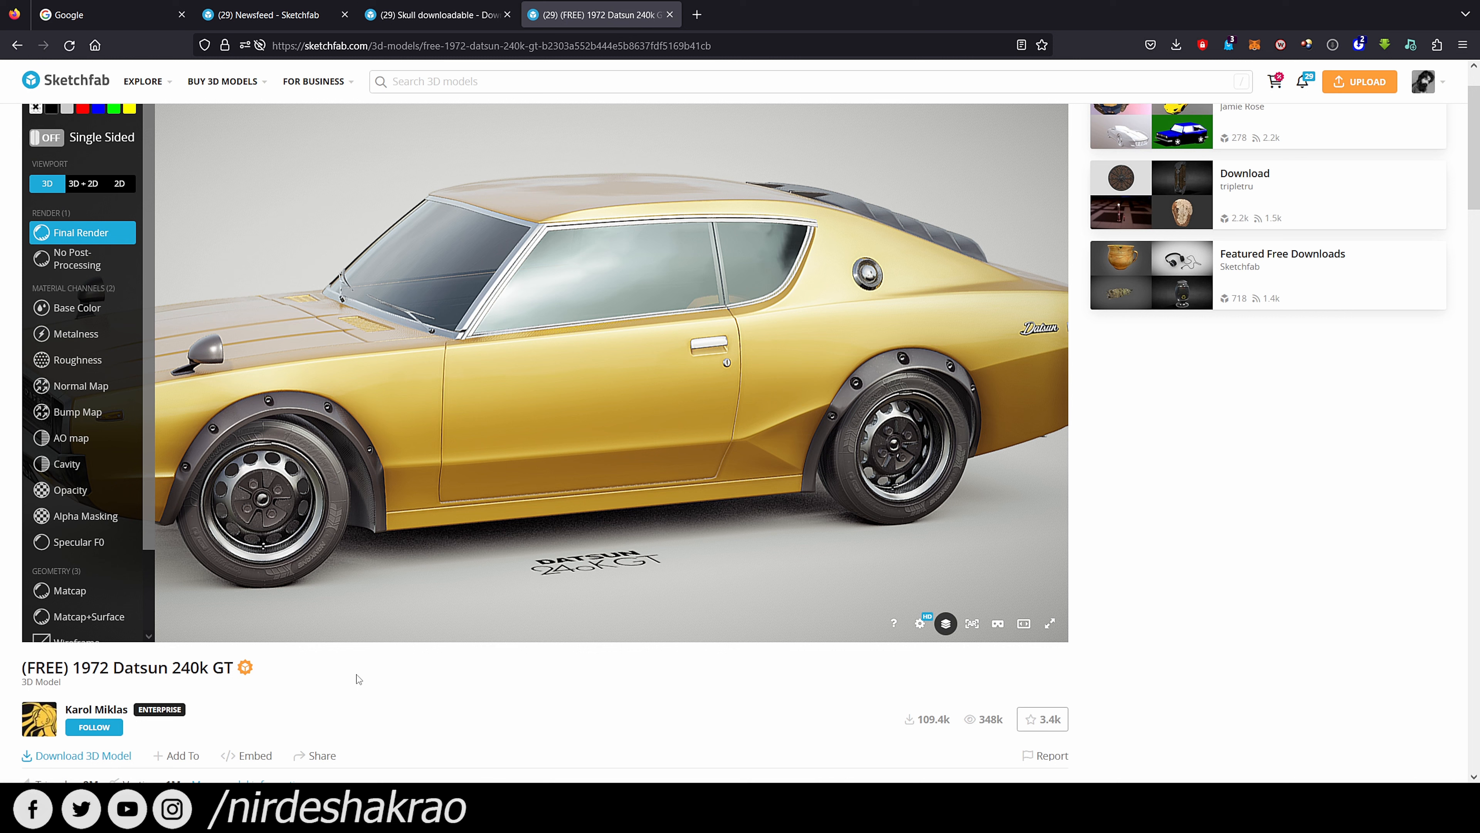
pyautogui.click(945, 623)
pyautogui.moveTo(856, 498); pyautogui.dragTo(738, 451)
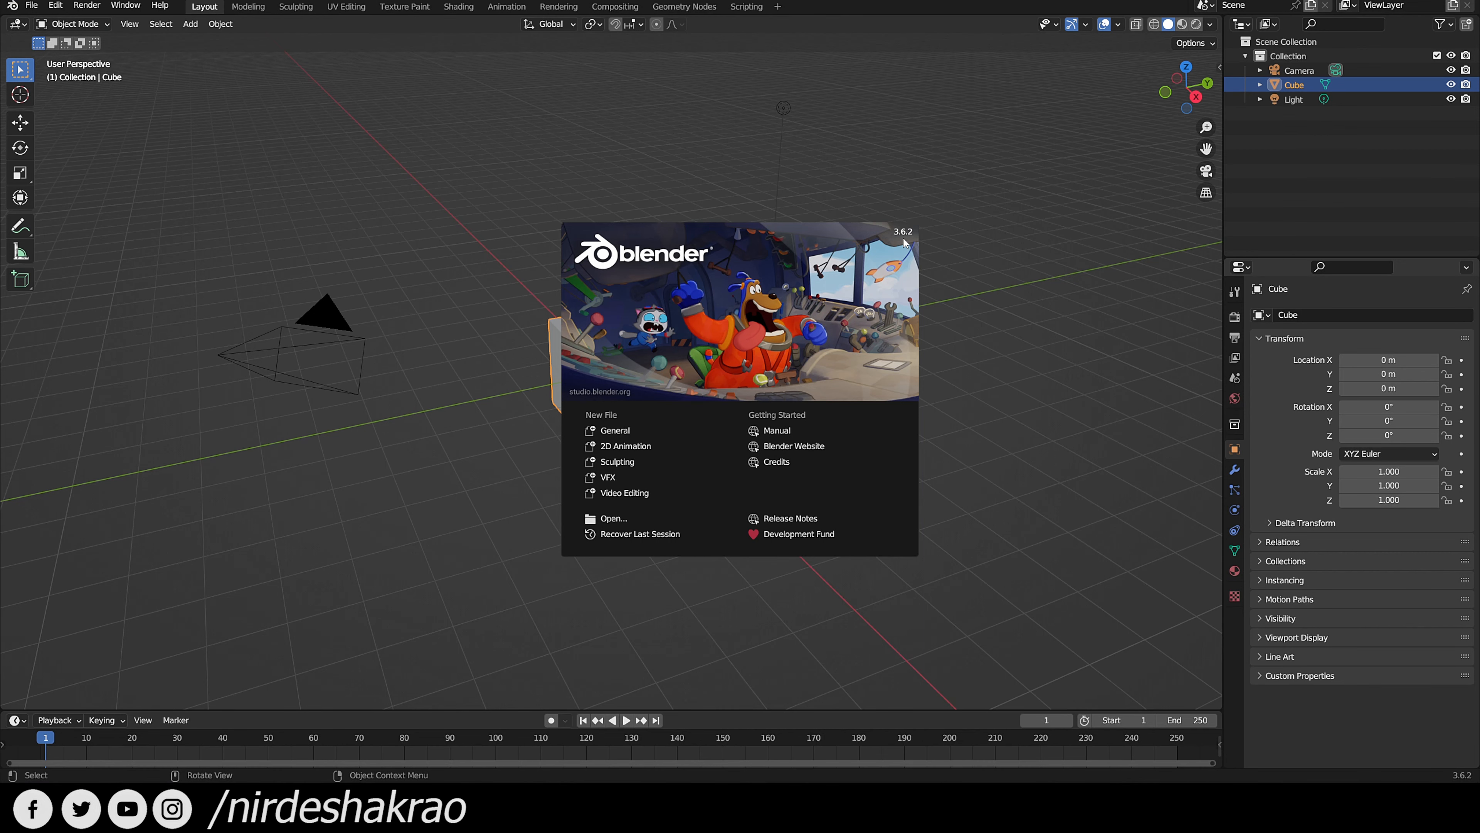
# Step: Switch to Blender, dismiss the splash screen and choose the Universal Scene Description (.usd*) export for the default scene
pyautogui.click(1049, 258)
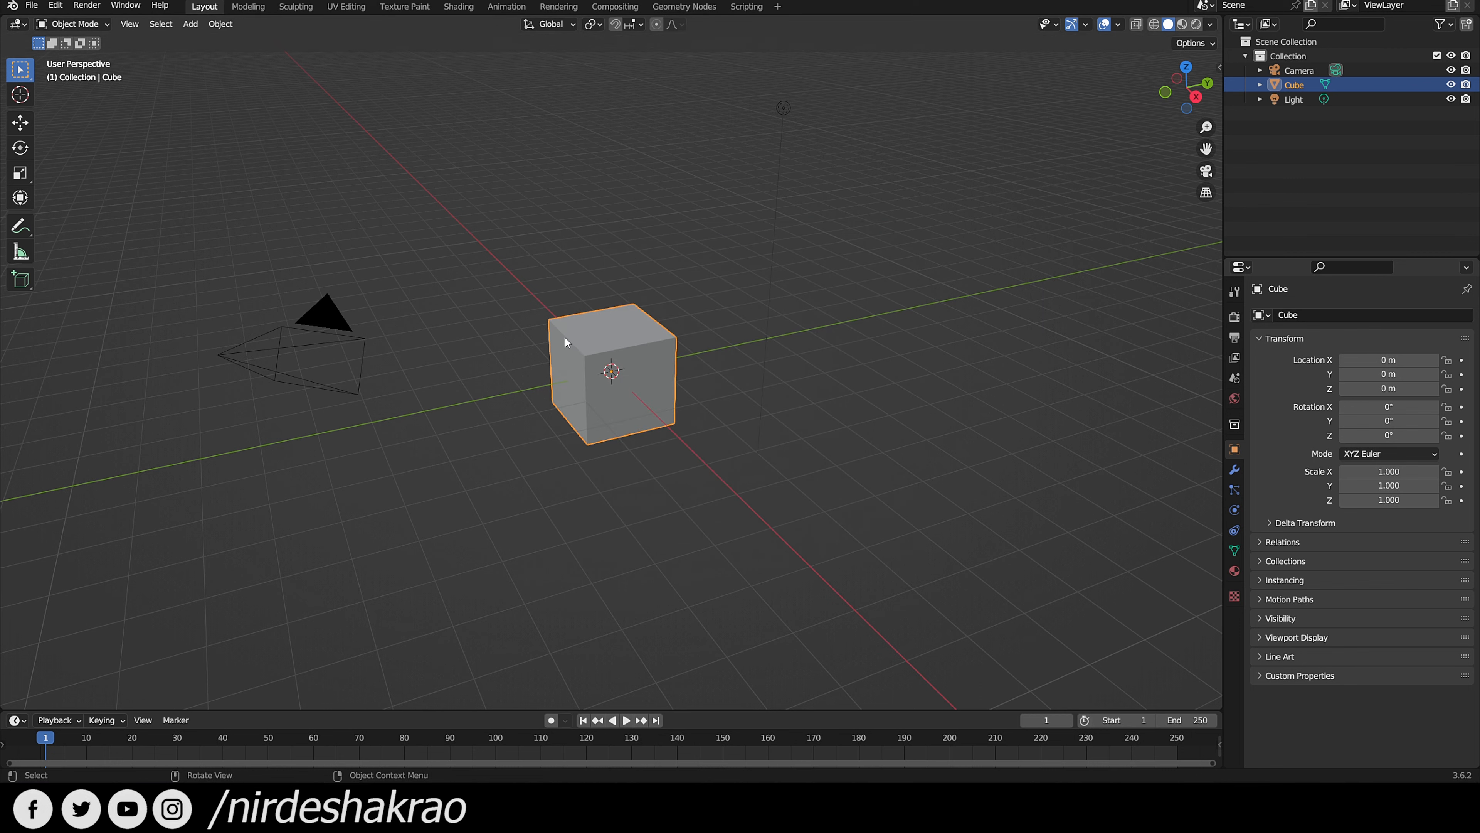
pyautogui.click(31, 6)
pyautogui.moveTo(76, 216)
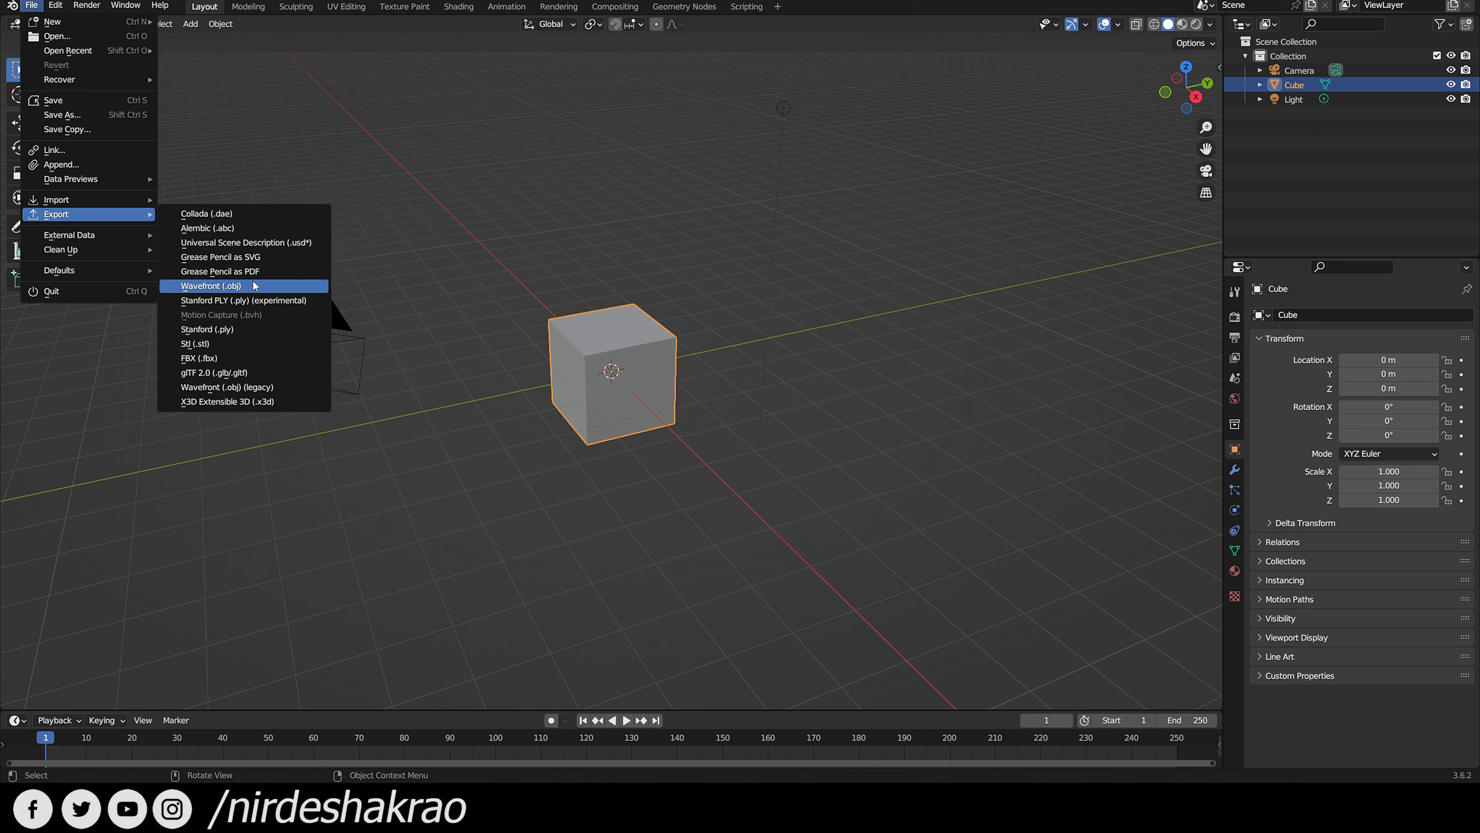
pyautogui.click(292, 241)
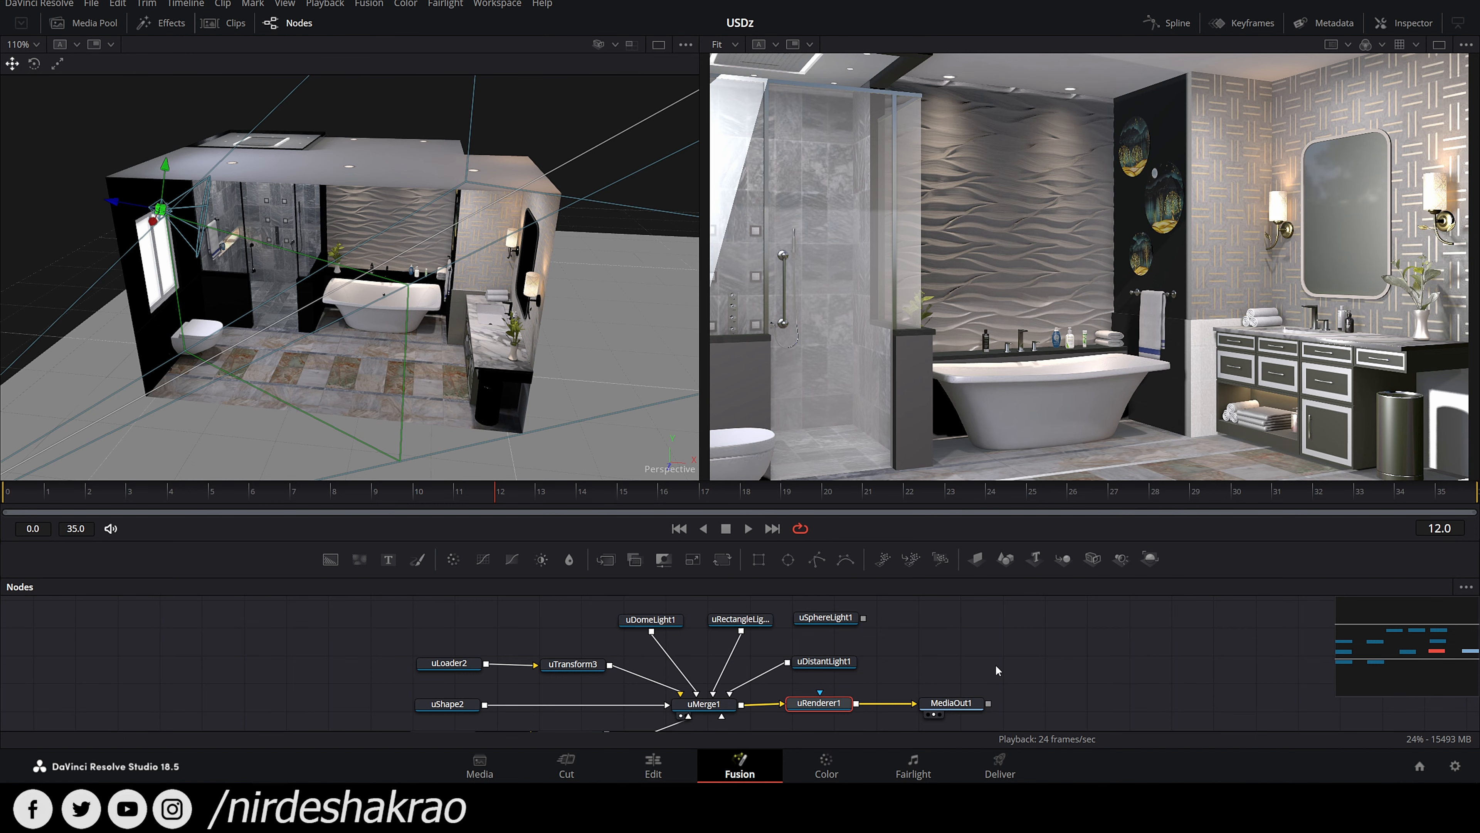
# Step: Switch to DaVinci Resolve, open the Drone clip's Fusion composition at 01:00:00:15 and shift the MediaOut1 node slightly closer to uRenderer1
pyautogui.moveTo(996, 664)
pyautogui.mouseDown()
pyautogui.moveTo(971, 695)
pyautogui.moveTo(985, 635)
pyautogui.moveTo(992, 647)
pyautogui.mouseUp()
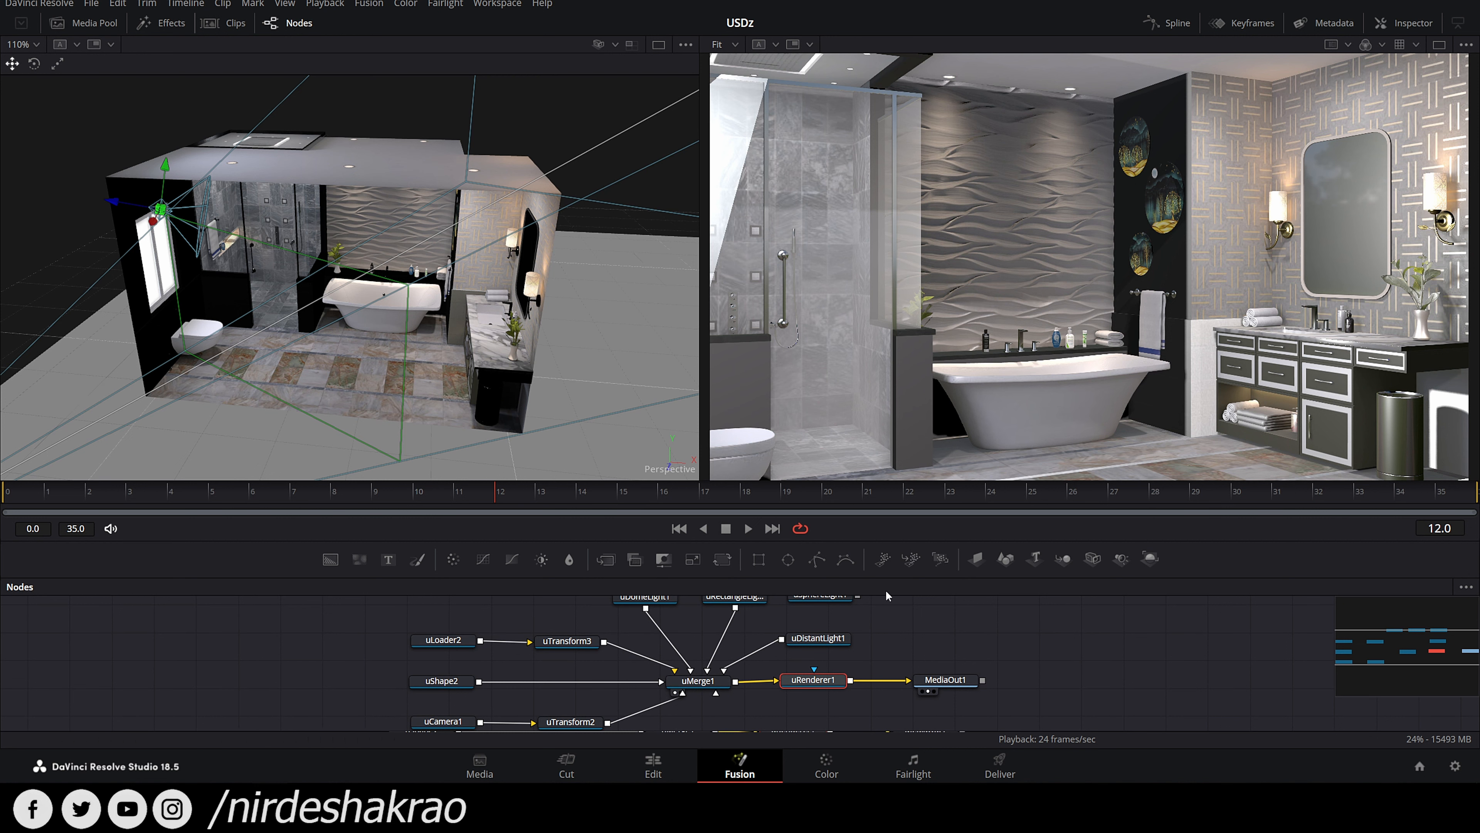
pyautogui.click(653, 766)
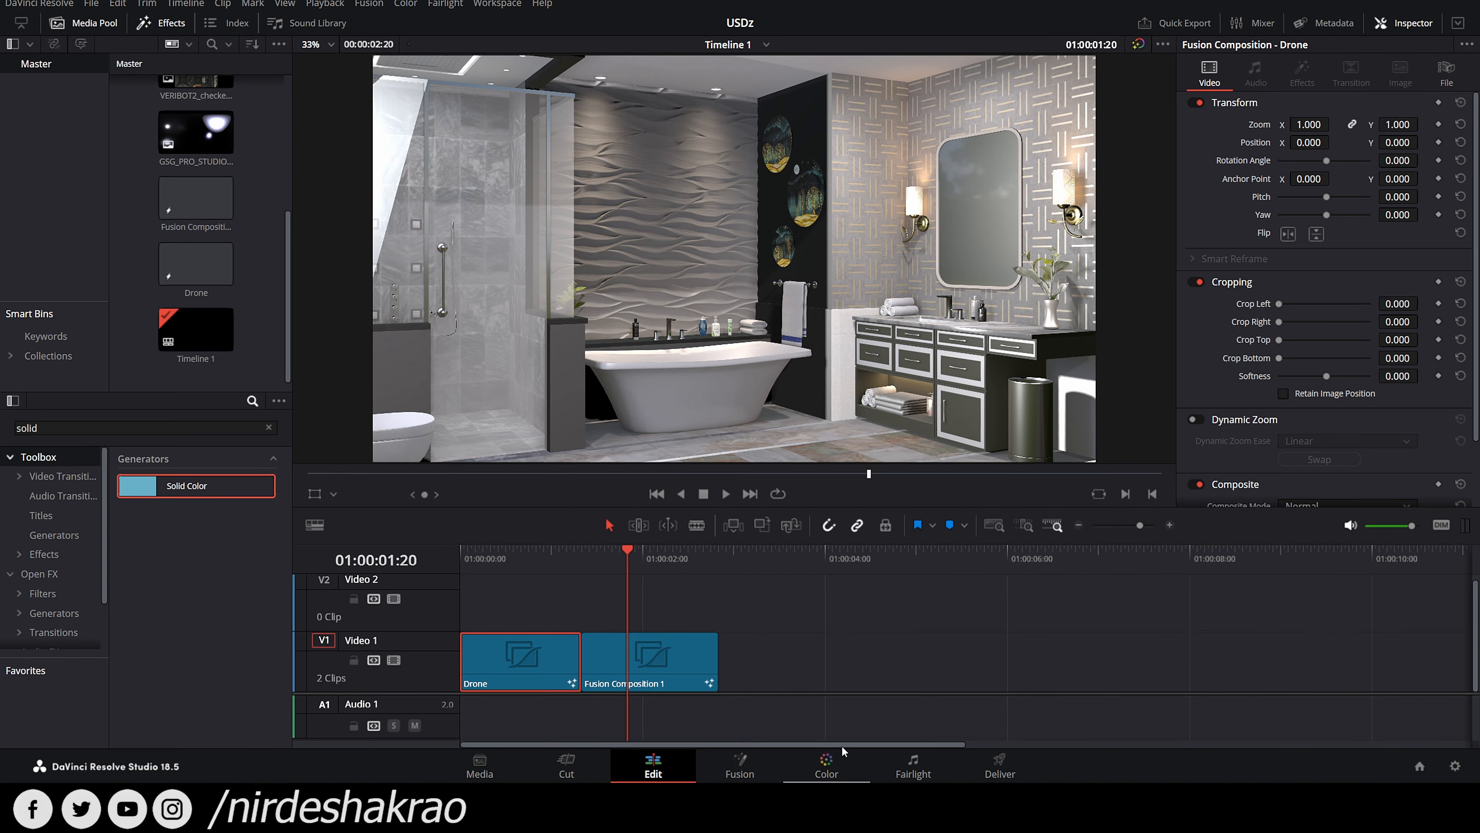
pyautogui.click(517, 551)
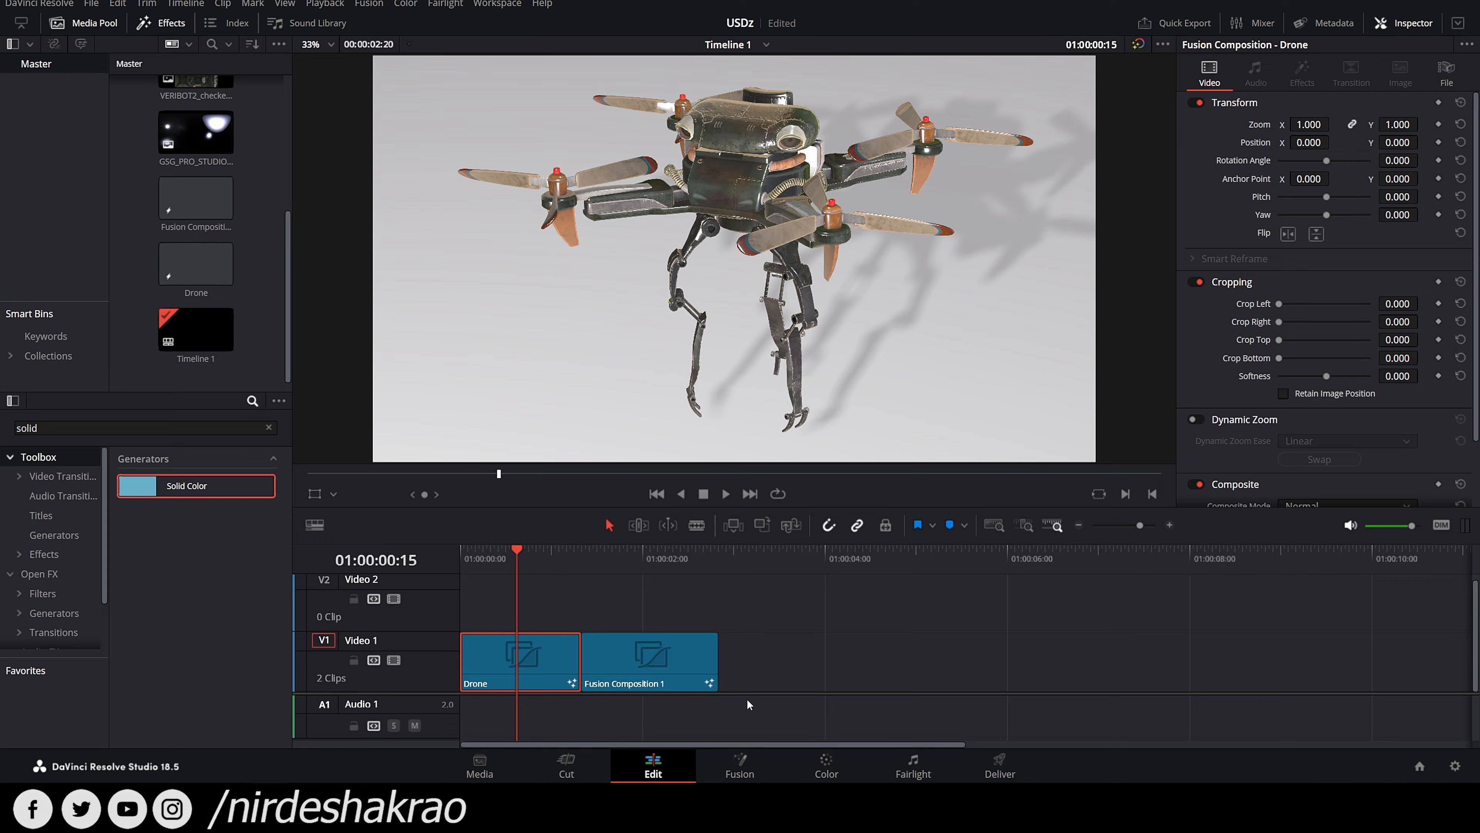
pyautogui.click(732, 762)
pyautogui.moveTo(882, 663)
pyautogui.mouseDown()
pyautogui.moveTo(912, 668)
pyautogui.moveTo(888, 634)
pyautogui.moveTo(891, 674)
pyautogui.mouseUp()
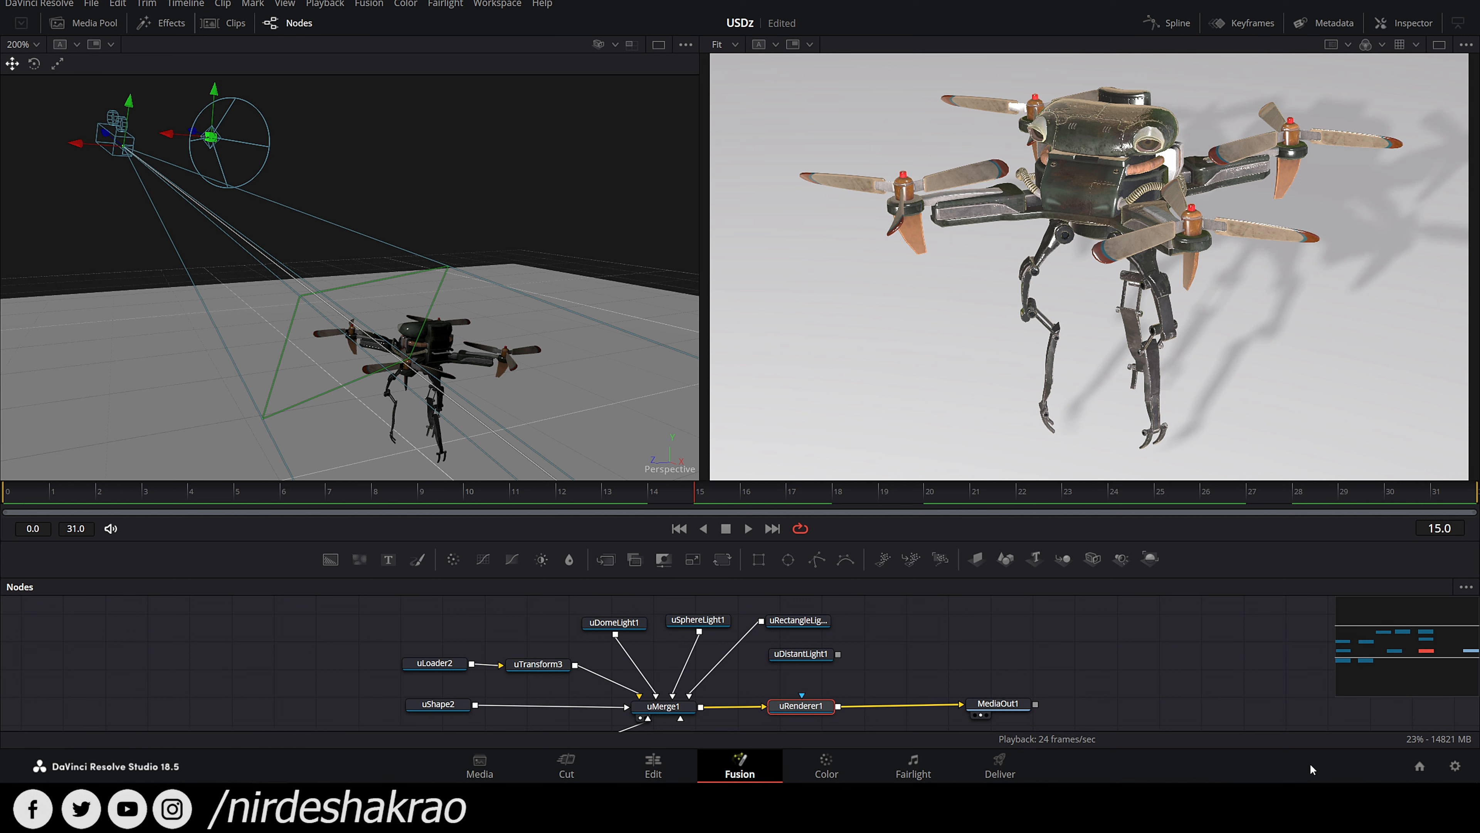
pyautogui.moveTo(1015, 716); pyautogui.dragTo(997, 715)
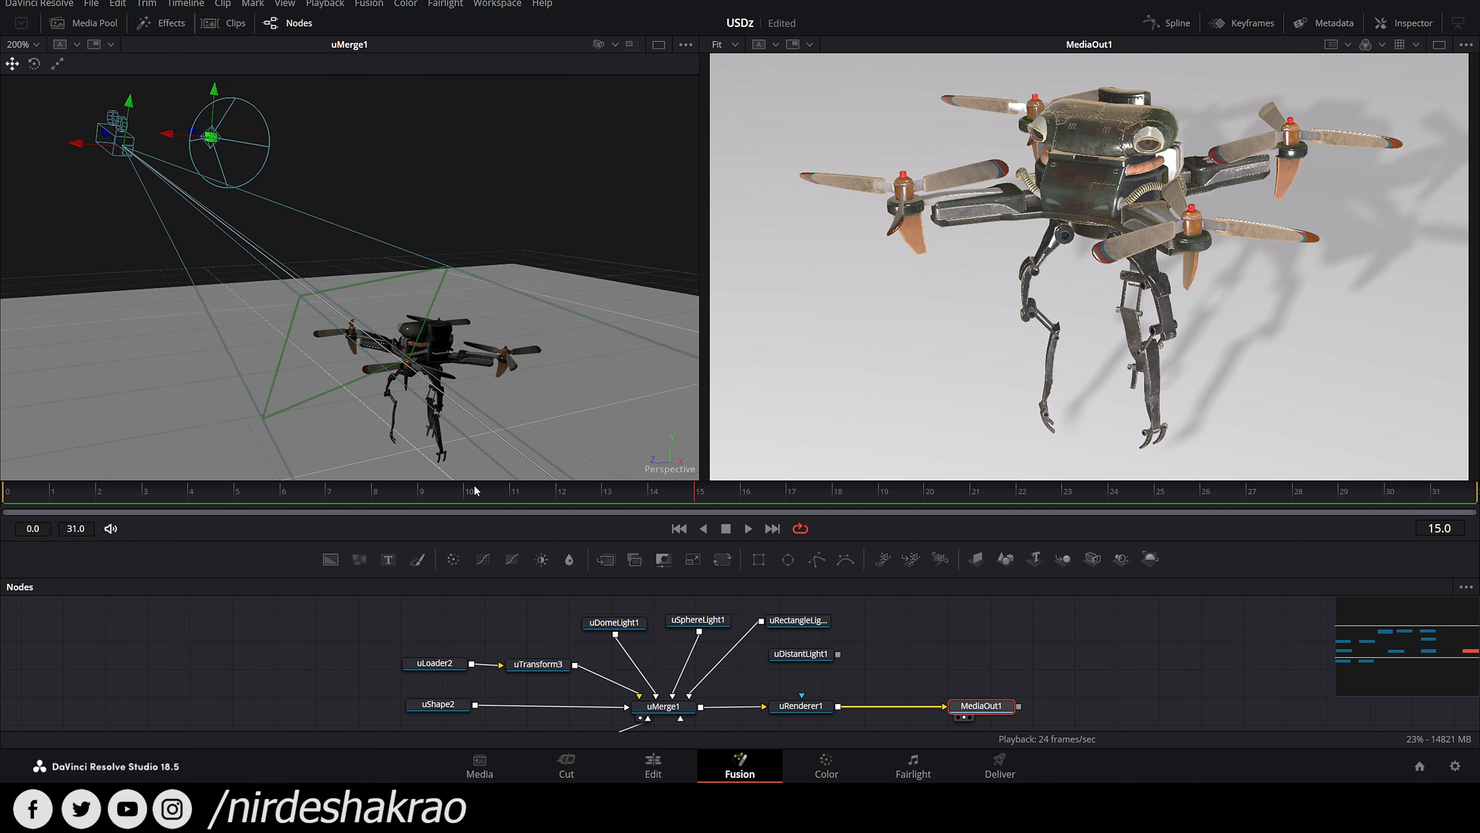
# Step: Select the uMerge1 node and examine the drone, camera and lights from several angles and distances in the 3D view
pyautogui.click(665, 707)
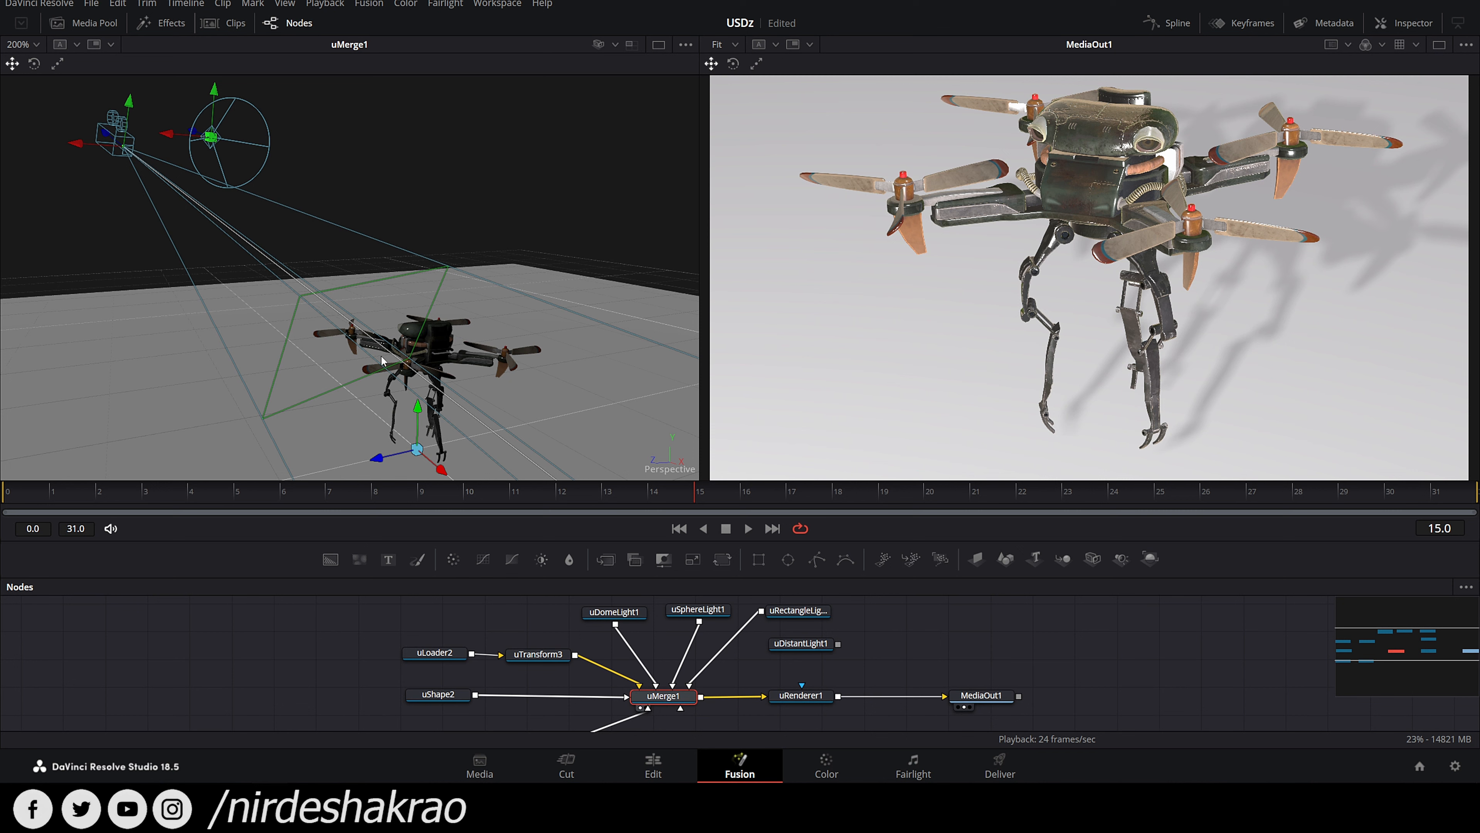
pyautogui.moveTo(435, 250); pyautogui.dragTo(441, 277)
pyautogui.scroll(-1, 442, 277)
pyautogui.scroll(3, 442, 277)
pyautogui.scroll(-3, 442, 278)
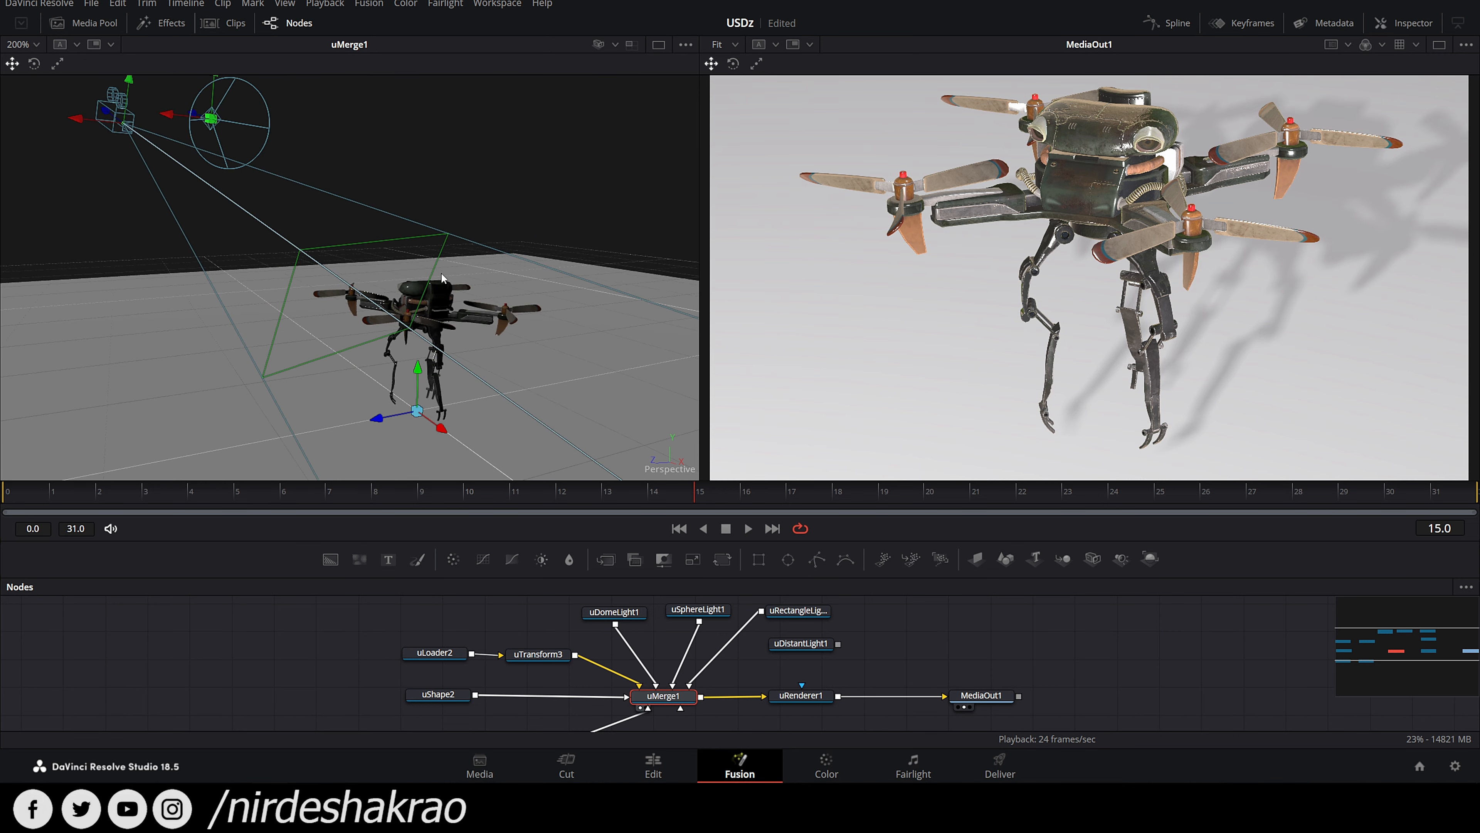
pyautogui.scroll(1, 441, 278)
pyautogui.scroll(-2, 442, 278)
pyautogui.scroll(1, 442, 278)
pyautogui.scroll(-1, 442, 279)
pyautogui.scroll(-1, 442, 278)
pyautogui.scroll(1, 442, 279)
pyautogui.scroll(-1, 441, 279)
pyautogui.scroll(1, 441, 279)
pyautogui.scroll(-1, 442, 279)
pyautogui.moveTo(444, 282); pyautogui.dragTo(396, 342)
pyautogui.scroll(5, 396, 341)
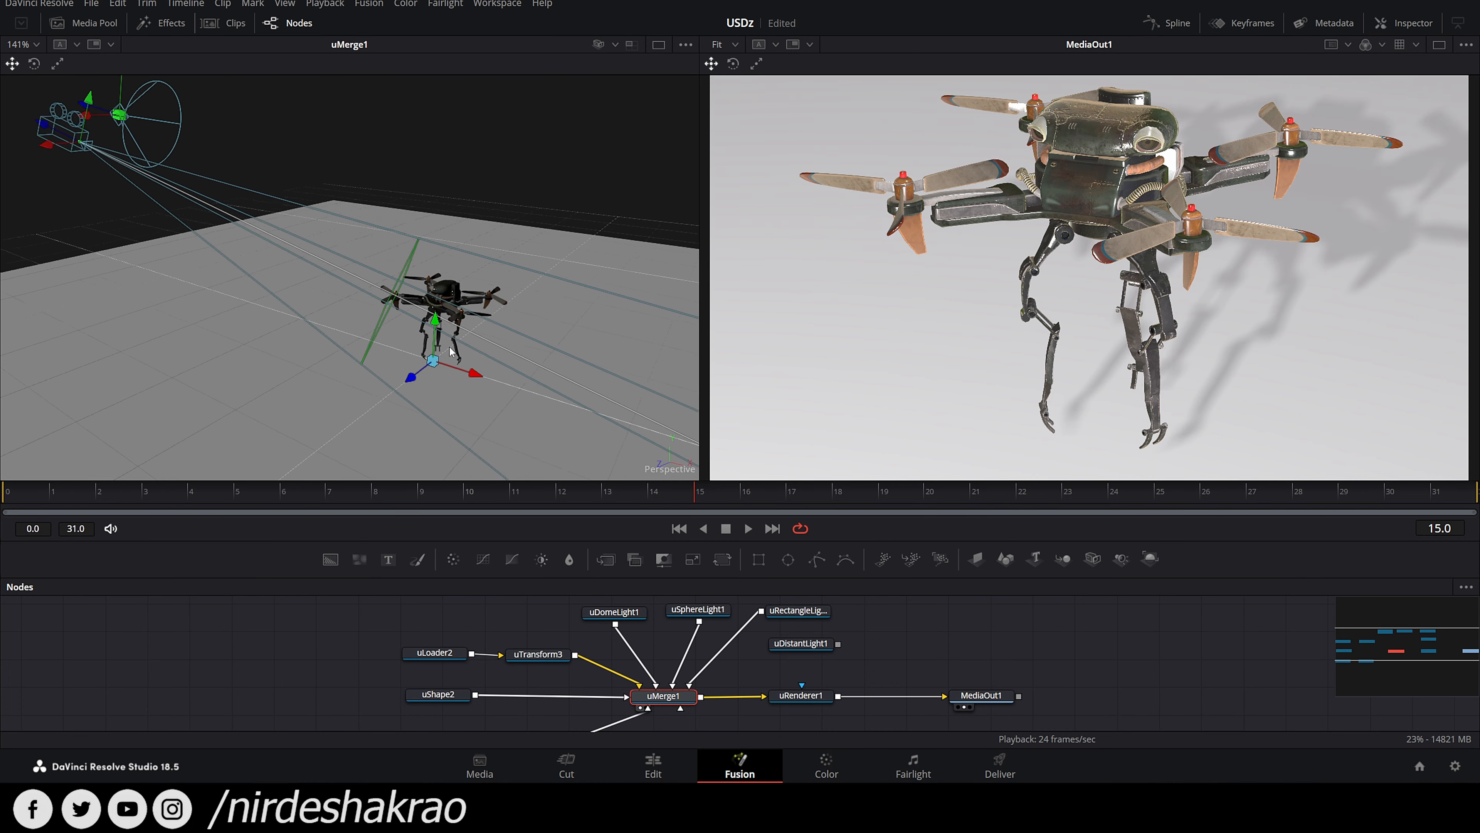
pyautogui.moveTo(398, 344)
pyautogui.mouseDown()
pyautogui.moveTo(414, 327)
pyautogui.moveTo(295, 324)
pyautogui.moveTo(430, 299)
pyautogui.moveTo(418, 361)
pyautogui.mouseUp()
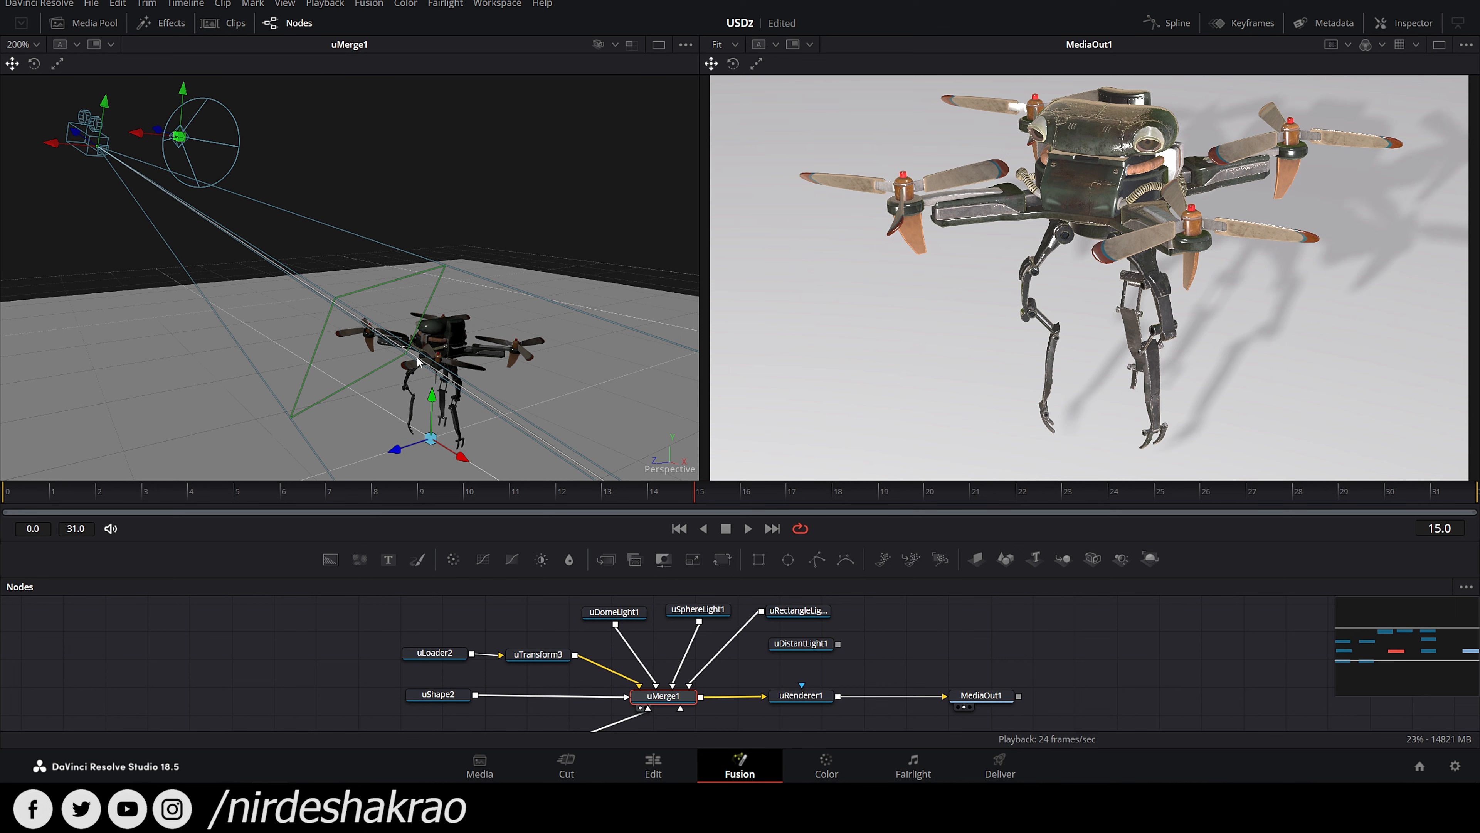
# Step: Examine the drone up close from its front and sides in the uMerge1 3D view
pyautogui.moveTo(418, 365); pyautogui.dragTo(438, 322)
pyautogui.scroll(3, 459, 324)
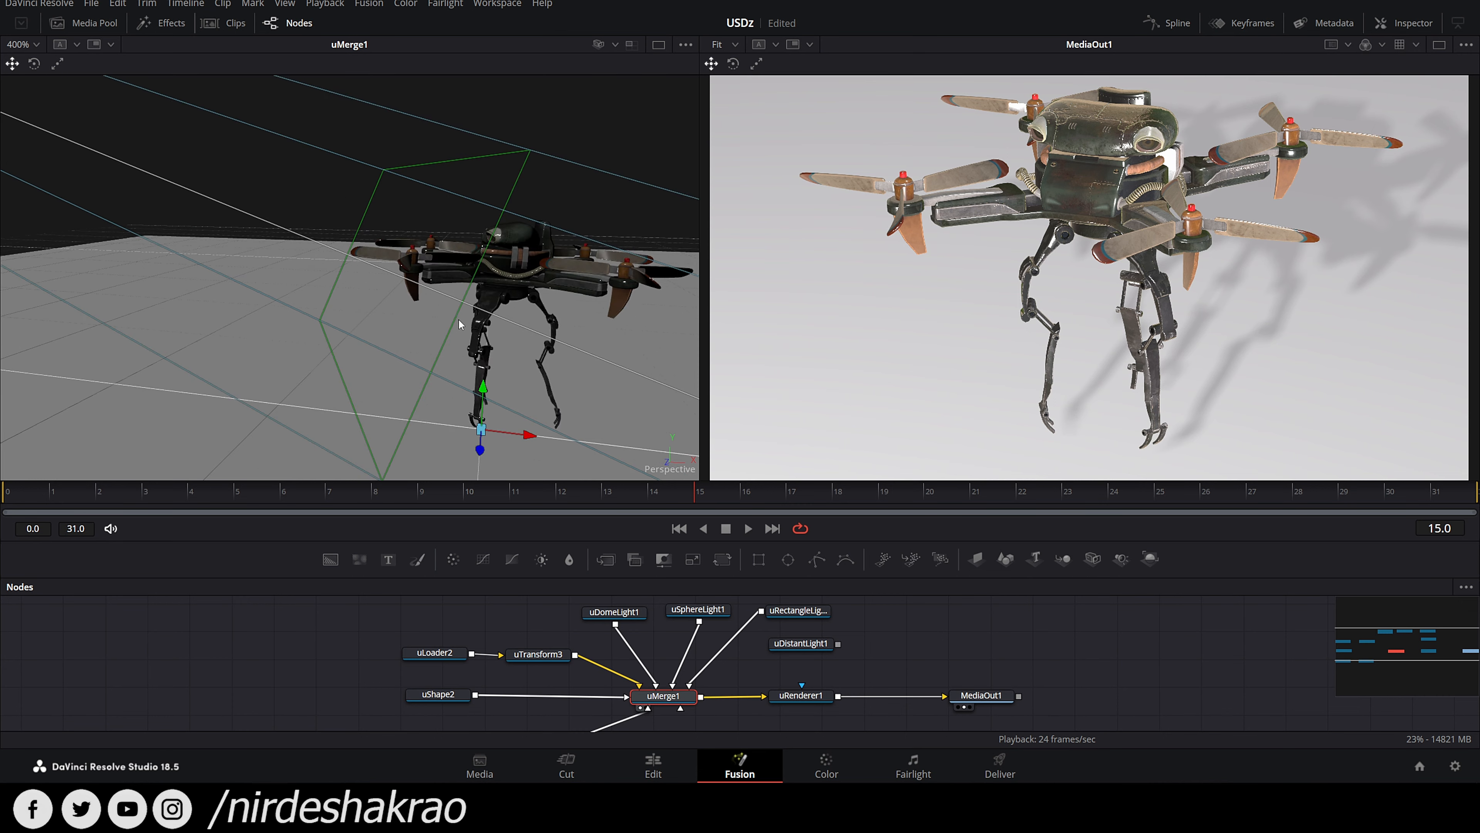
pyautogui.scroll(1, 525, 320)
pyautogui.moveTo(547, 319); pyautogui.dragTo(408, 333)
pyautogui.scroll(1, 411, 326)
pyautogui.moveTo(479, 269); pyautogui.dragTo(421, 322)
pyautogui.scroll(-2, 457, 334)
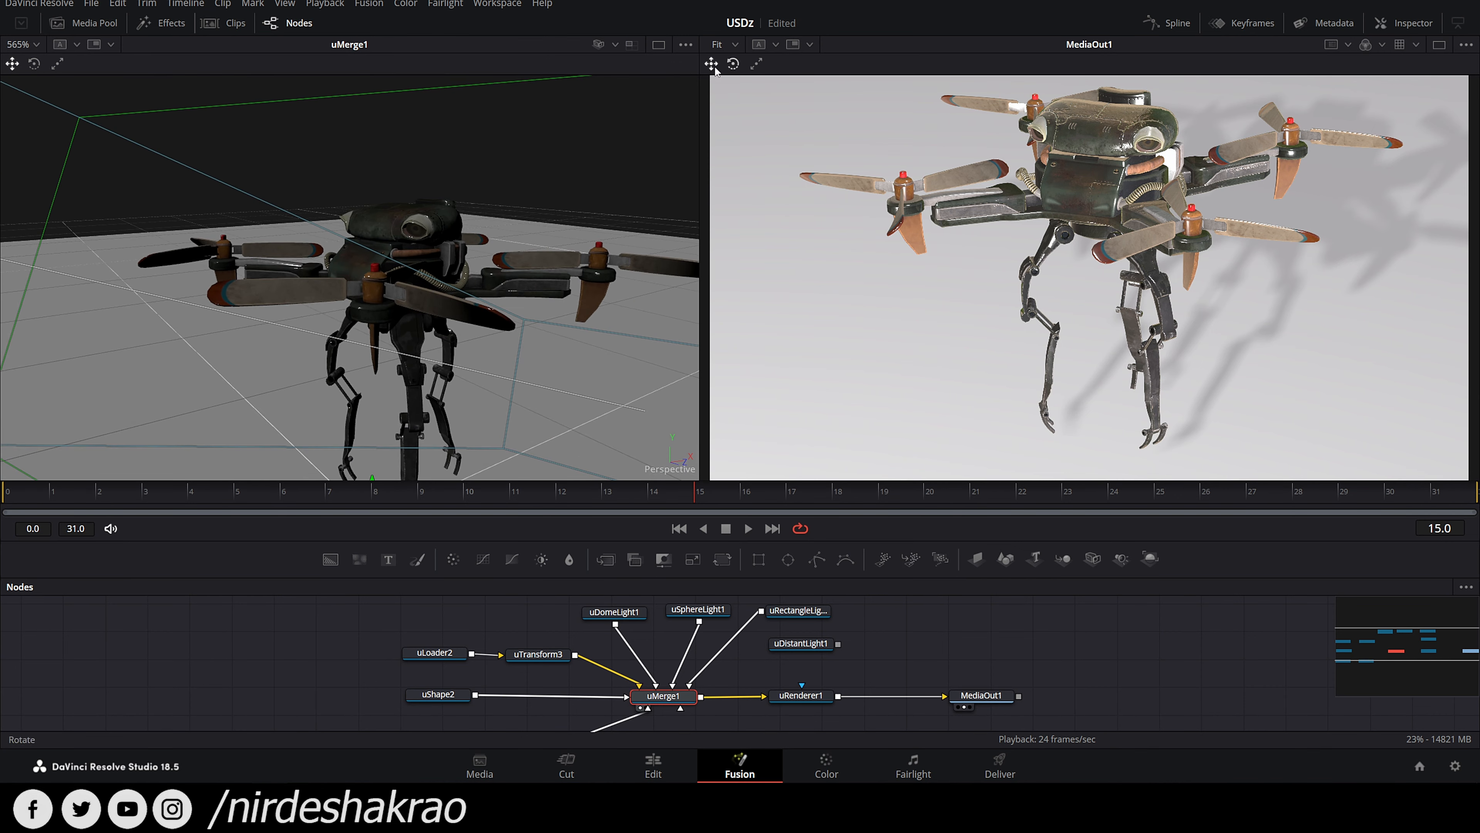
# Step: Light the uMerge1 3D view with Scene Lights and inspect the drone close up and from a distance
pyautogui.click(614, 44)
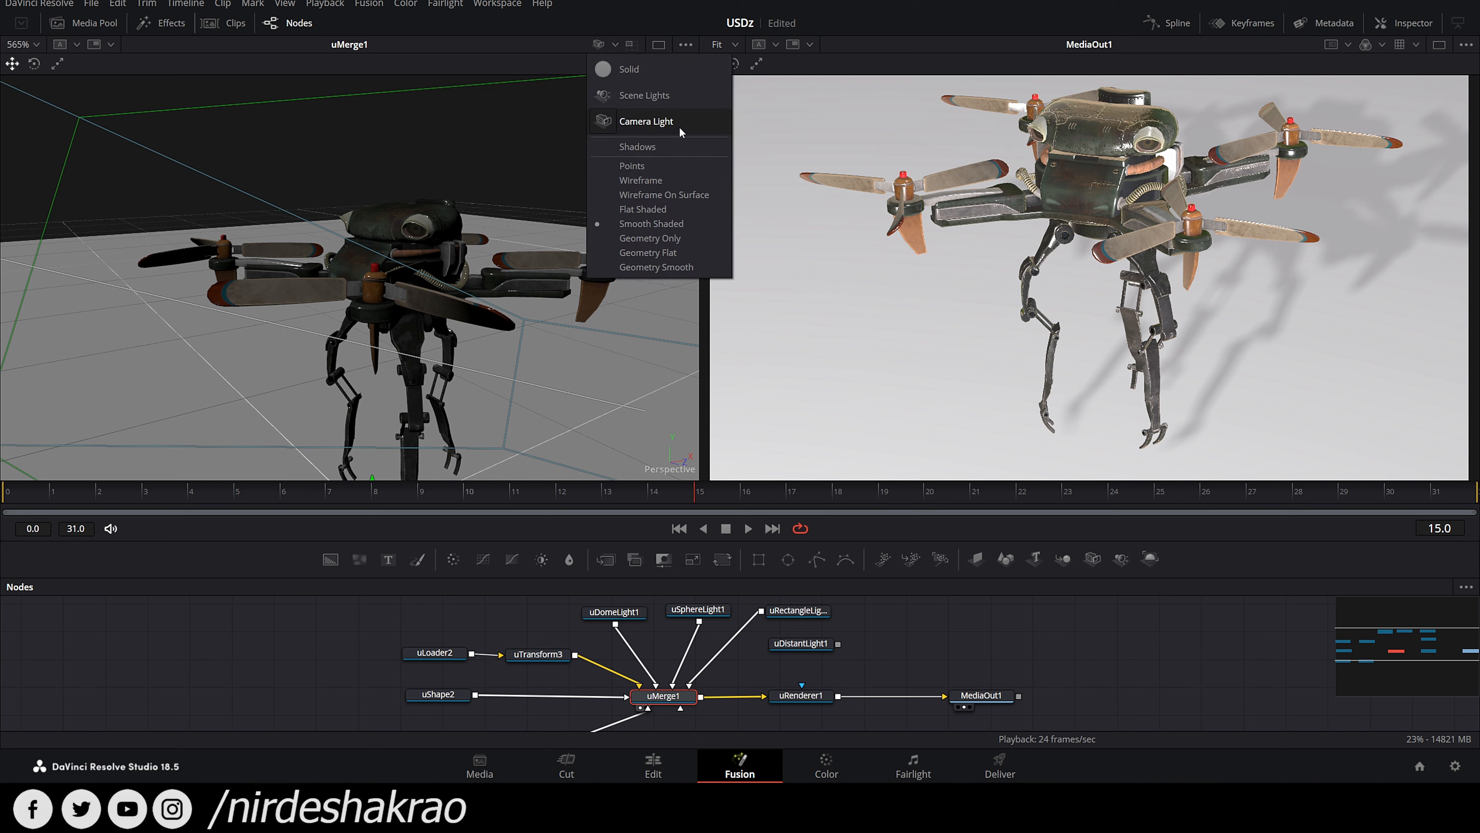
pyautogui.click(640, 98)
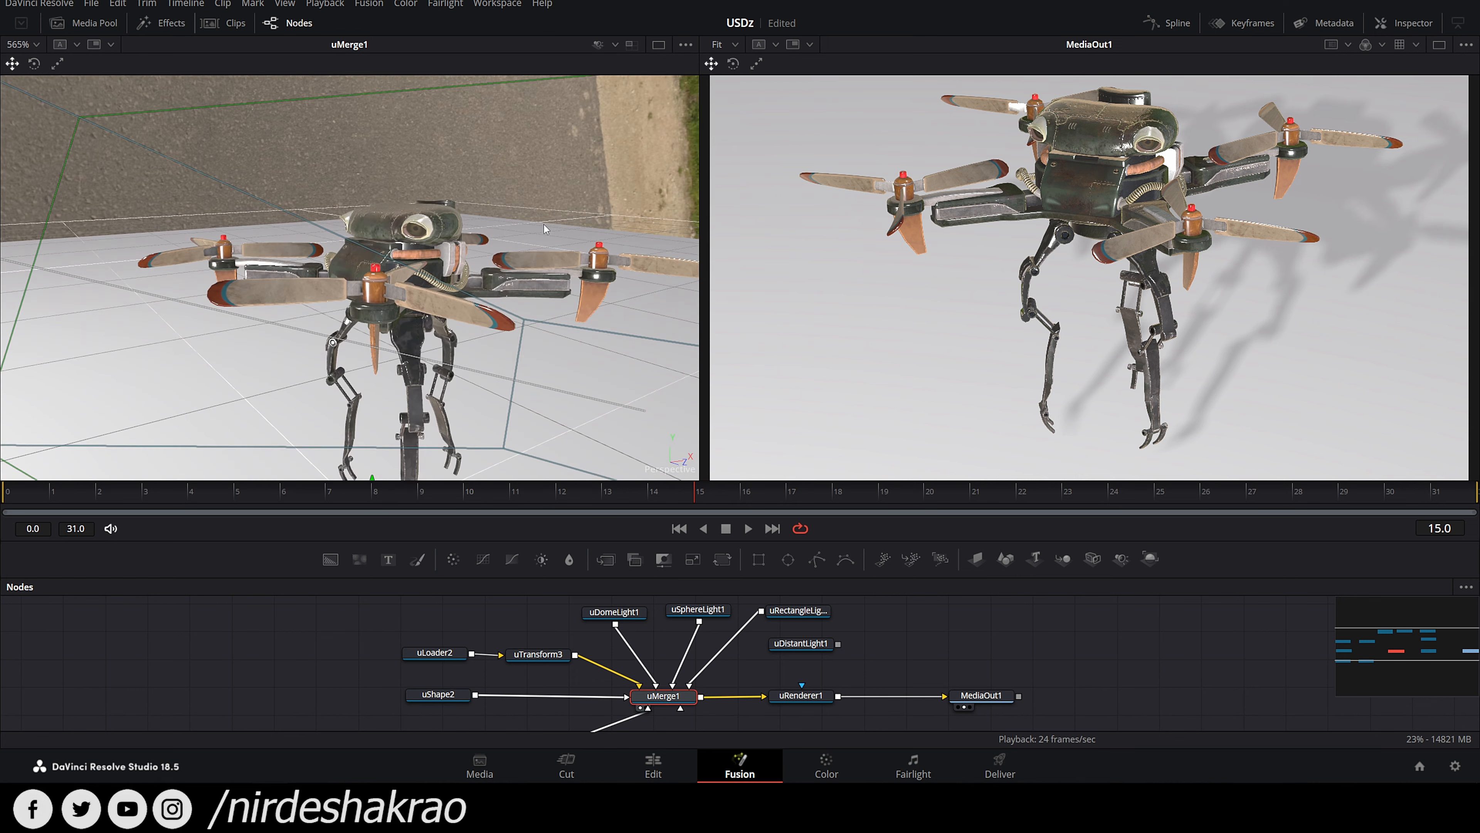
pyautogui.scroll(-6, 497, 307)
pyautogui.moveTo(497, 307); pyautogui.dragTo(412, 337)
pyautogui.scroll(6, 412, 337)
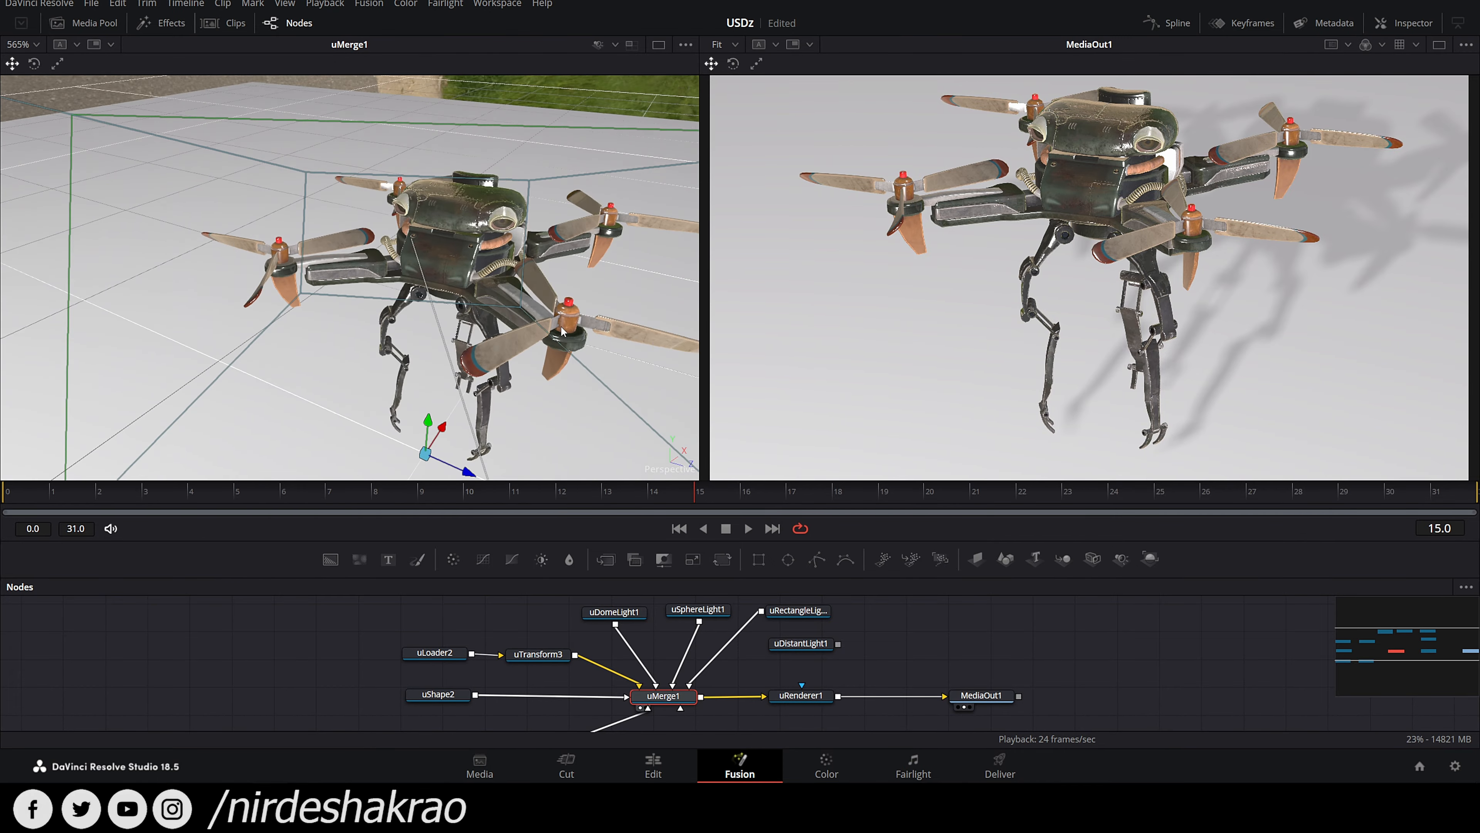
pyautogui.scroll(6, 396, 354)
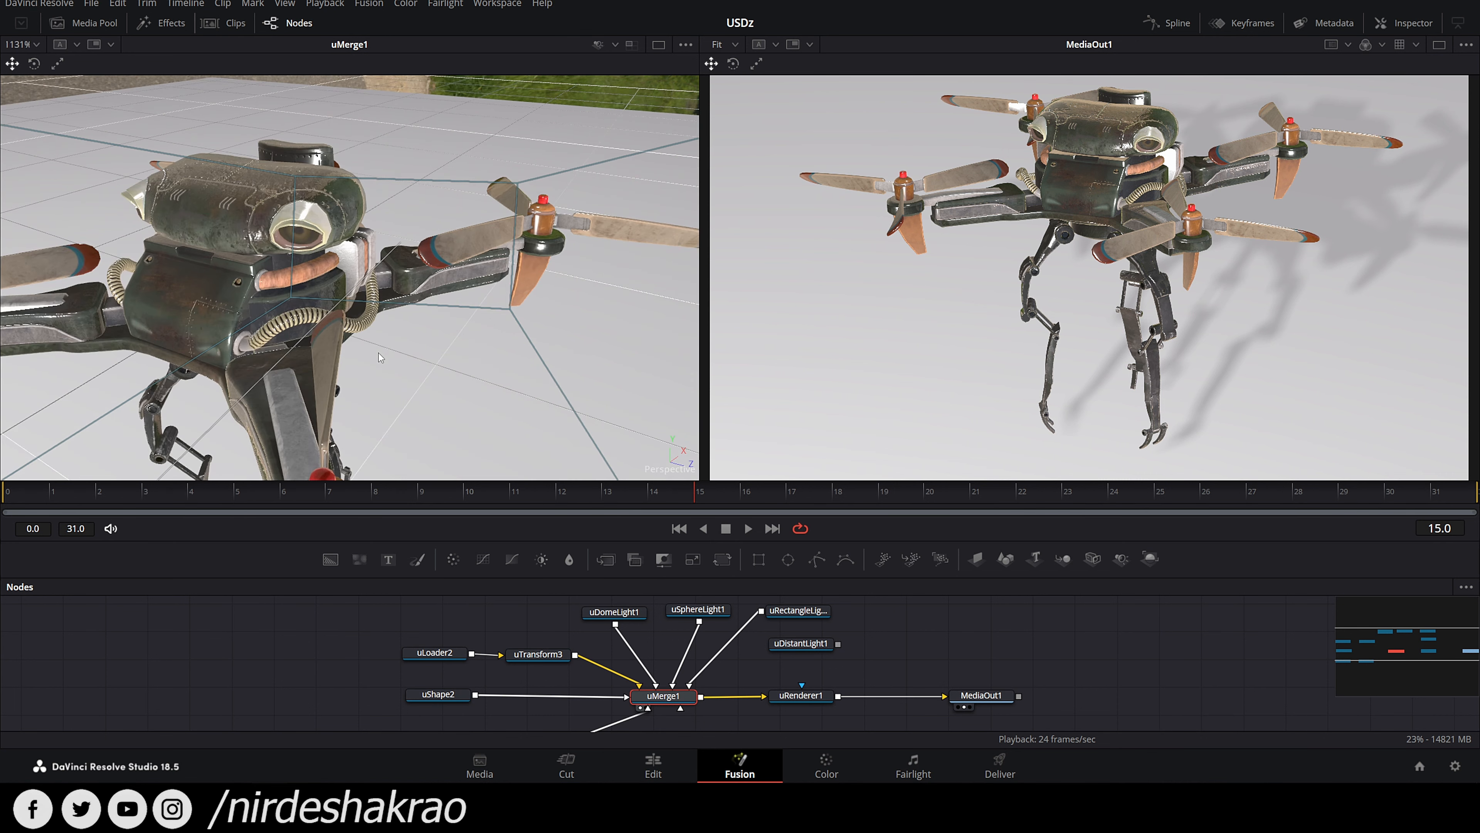
pyautogui.moveTo(435, 315); pyautogui.dragTo(546, 330)
pyautogui.moveTo(550, 334); pyautogui.dragTo(361, 320)
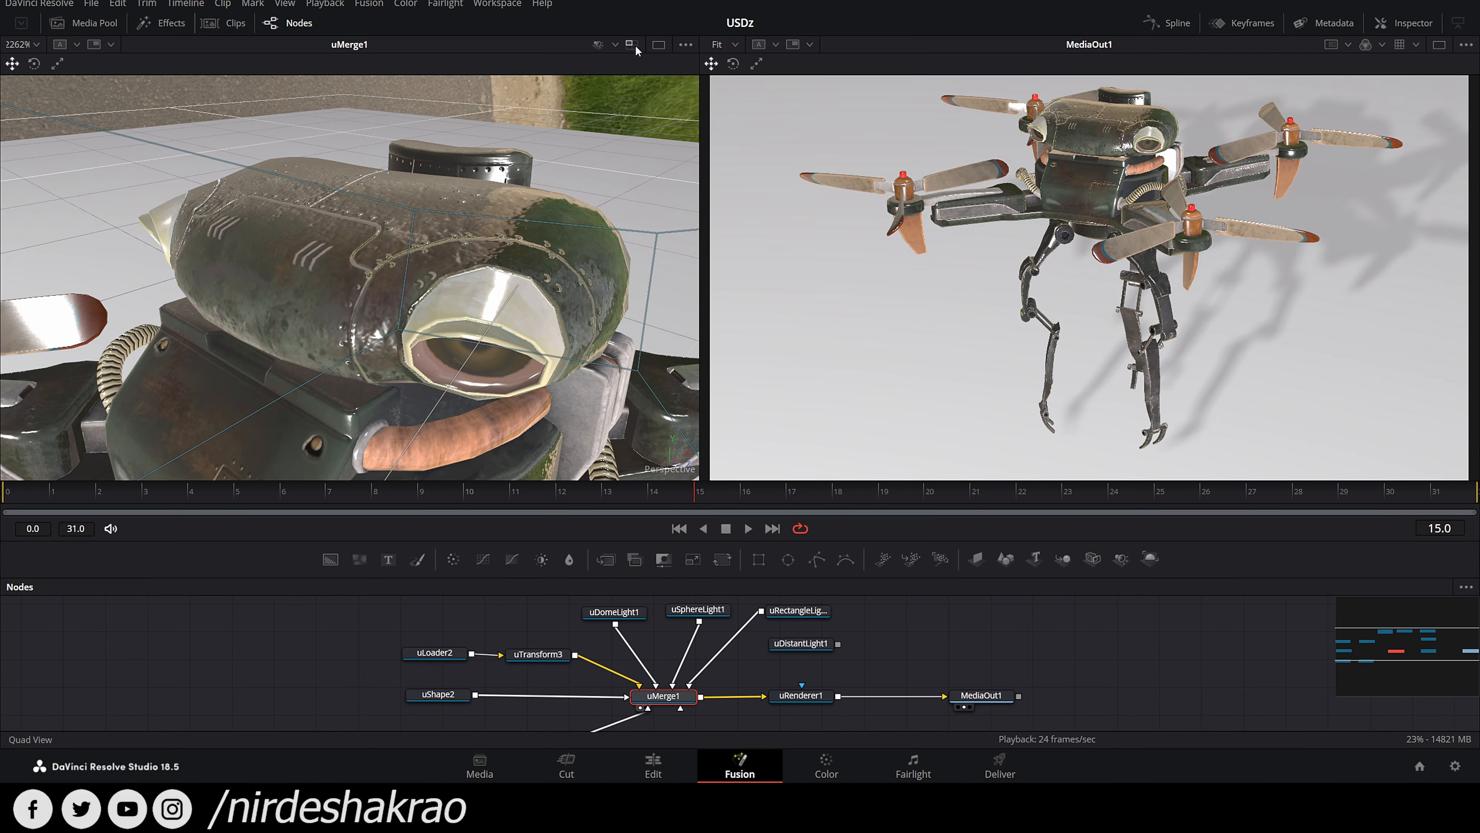
pyautogui.moveTo(625, 120); pyautogui.dragTo(434, 189)
pyautogui.moveTo(449, 268)
pyautogui.mouseDown()
pyautogui.moveTo(577, 216)
pyautogui.moveTo(456, 220)
pyautogui.moveTo(434, 277)
pyautogui.moveTo(424, 264)
pyautogui.mouseUp()
pyautogui.scroll(-3, 464, 255)
pyautogui.moveTo(514, 232); pyautogui.dragTo(394, 319)
pyautogui.scroll(-3, 417, 283)
pyautogui.scroll(-2, 393, 318)
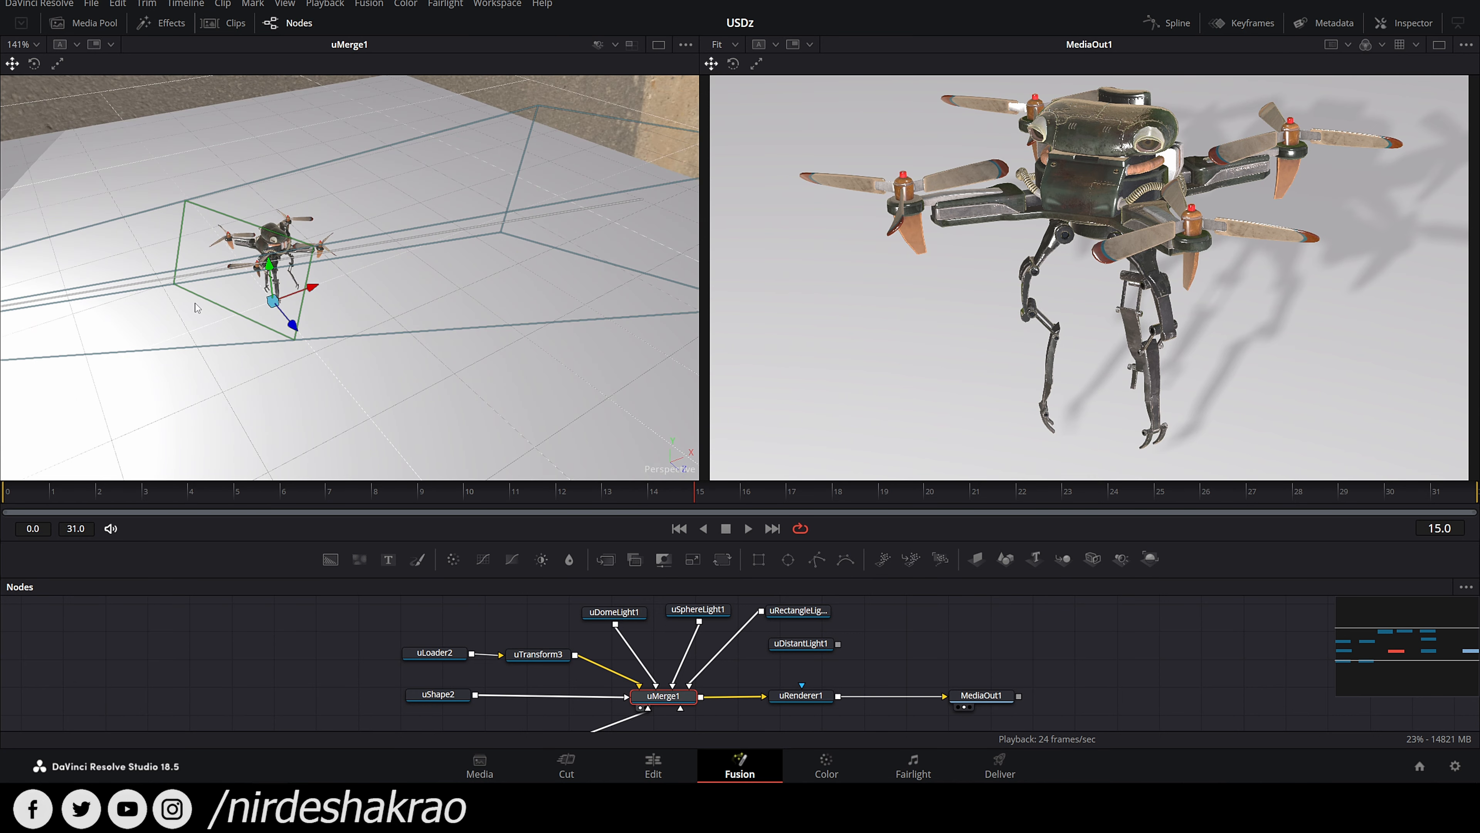
# Step: Enable Shadows in the uMerge1 view and inspect the drone's cast shadow, the camera and the lights from several angles
pyautogui.scroll(1, 299, 308)
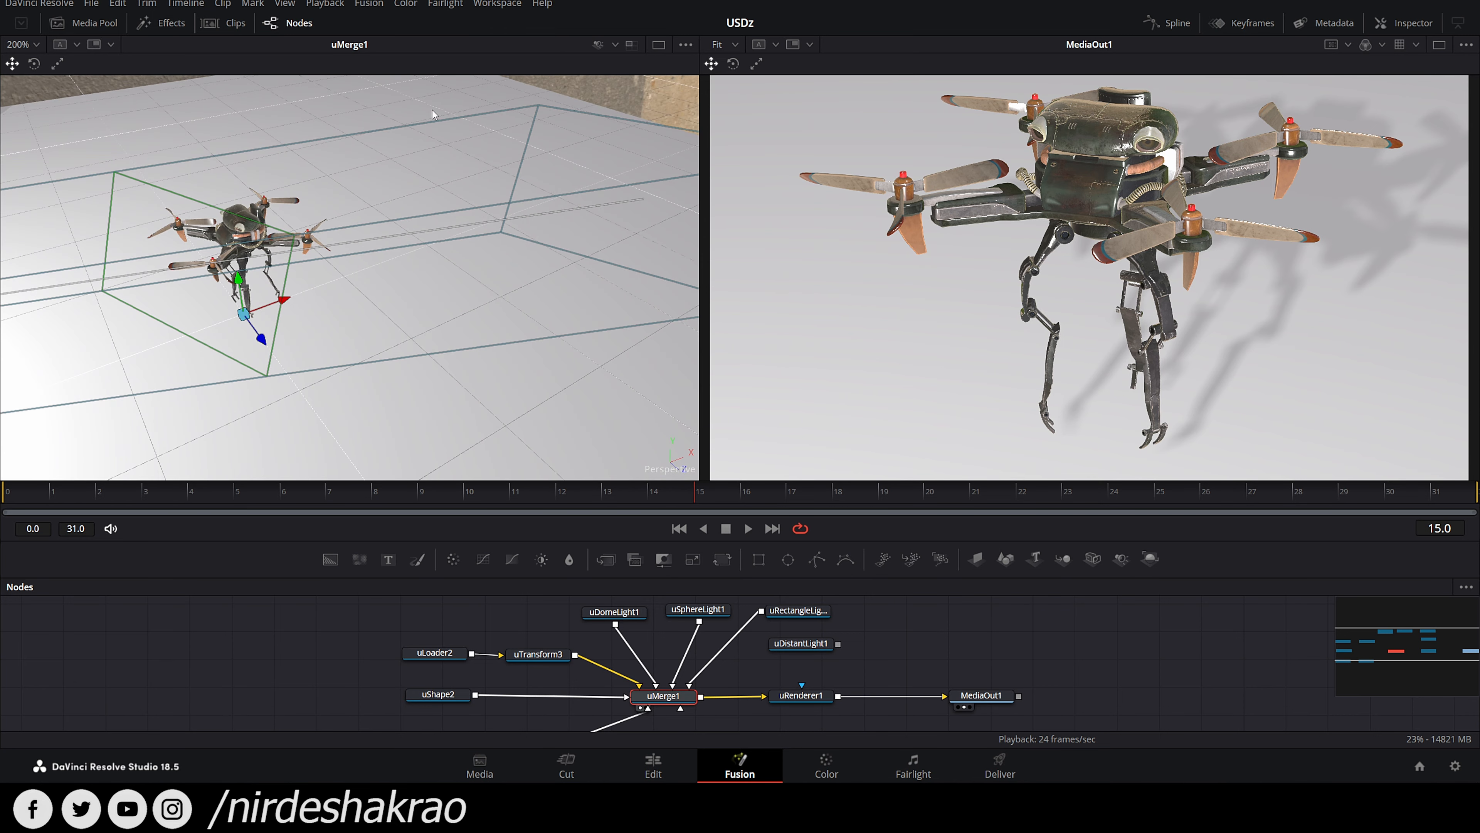
pyautogui.click(615, 44)
pyautogui.click(636, 146)
pyautogui.scroll(2, 440, 281)
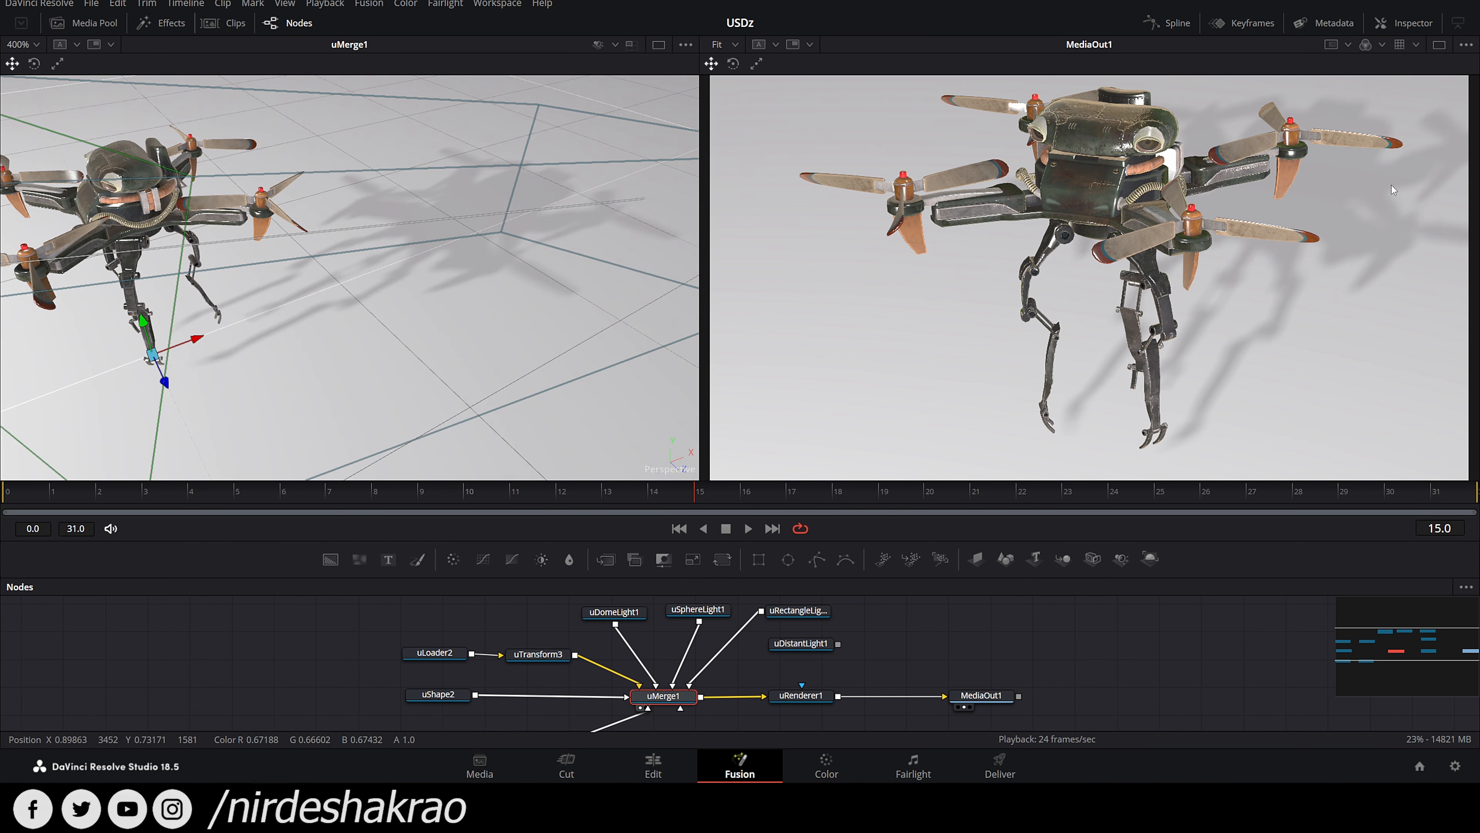
pyautogui.moveTo(448, 284)
pyautogui.mouseDown()
pyautogui.moveTo(411, 276)
pyautogui.moveTo(459, 297)
pyautogui.moveTo(452, 287)
pyautogui.mouseUp()
pyautogui.moveTo(602, 274); pyautogui.dragTo(530, 375)
pyautogui.scroll(-3, 432, 315)
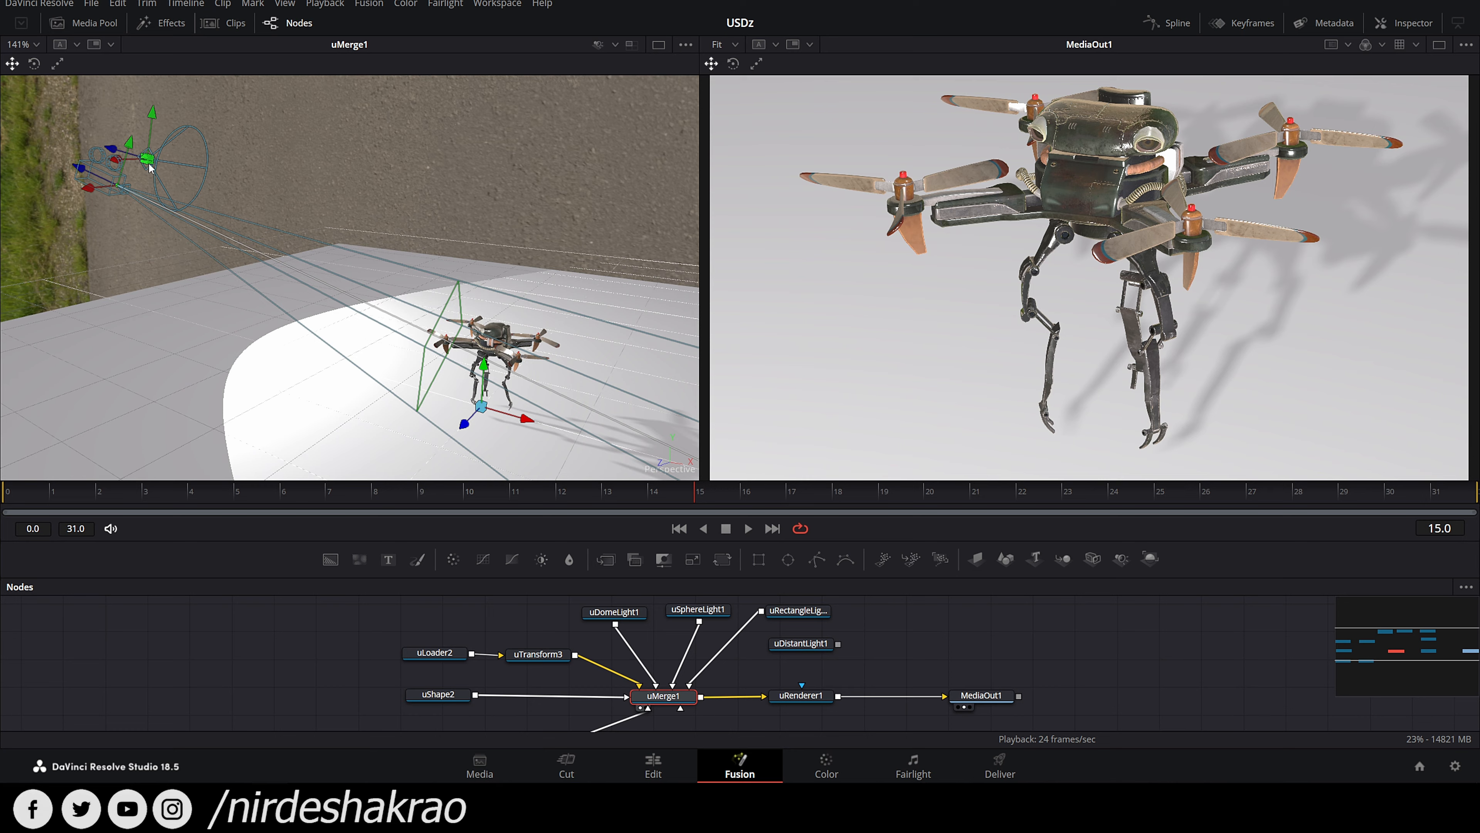
pyautogui.moveTo(150, 168); pyautogui.dragTo(320, 286)
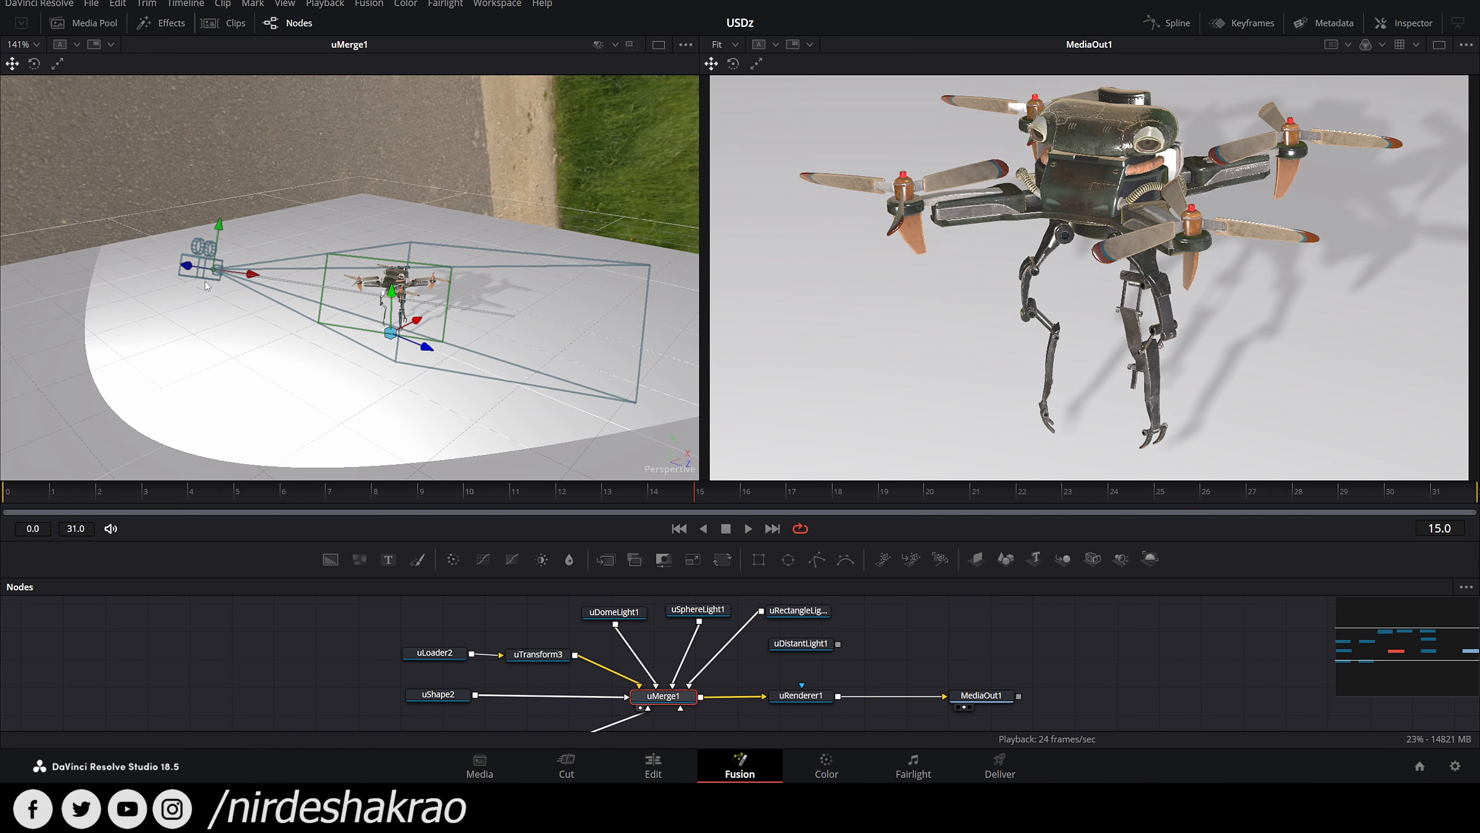
pyautogui.moveTo(198, 285); pyautogui.dragTo(304, 297)
pyautogui.scroll(2, 401, 314)
pyautogui.moveTo(405, 313); pyautogui.dragTo(438, 322)
pyautogui.scroll(5, 474, 315)
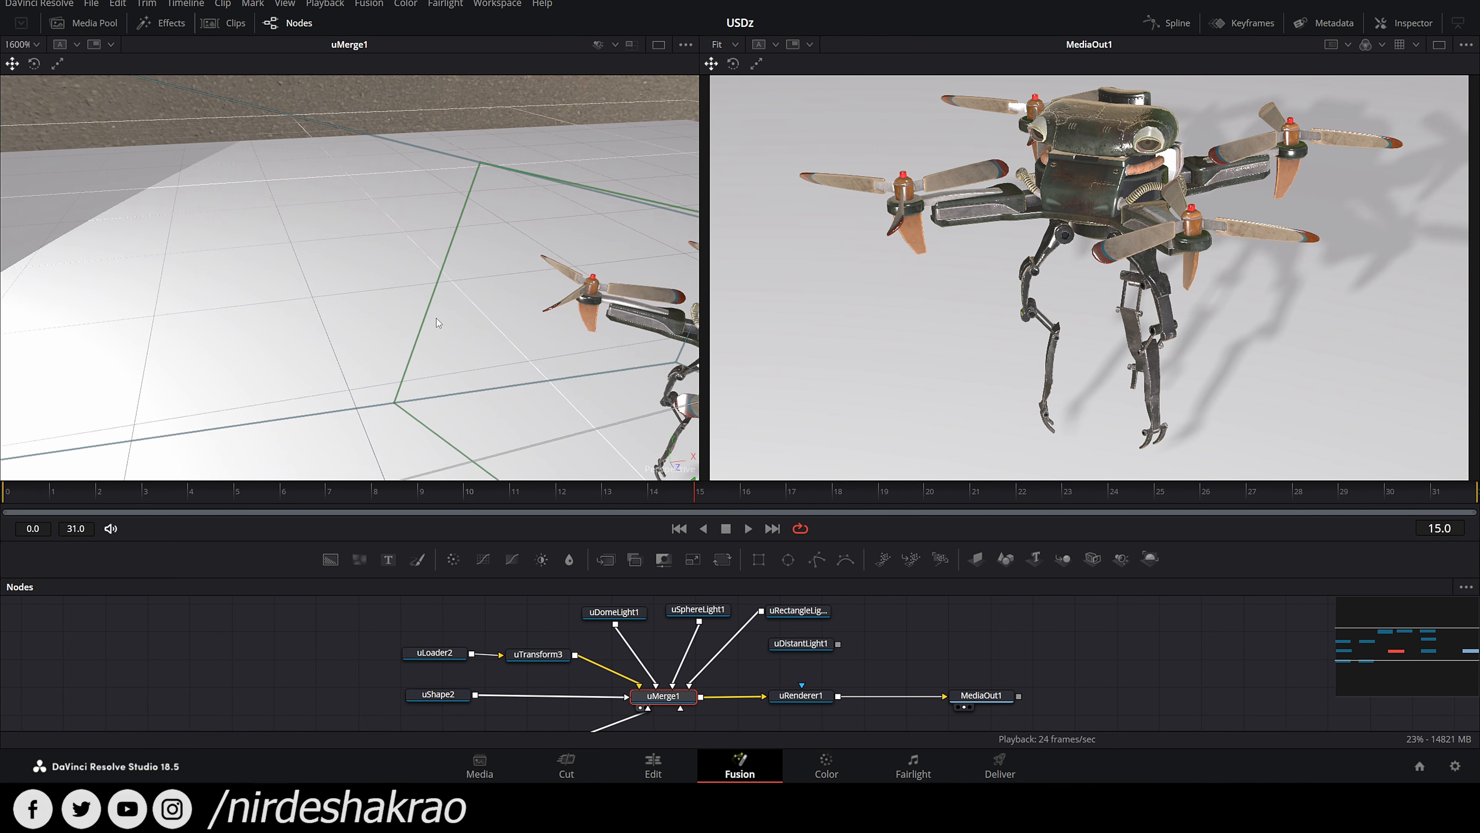
pyautogui.scroll(-9, 438, 322)
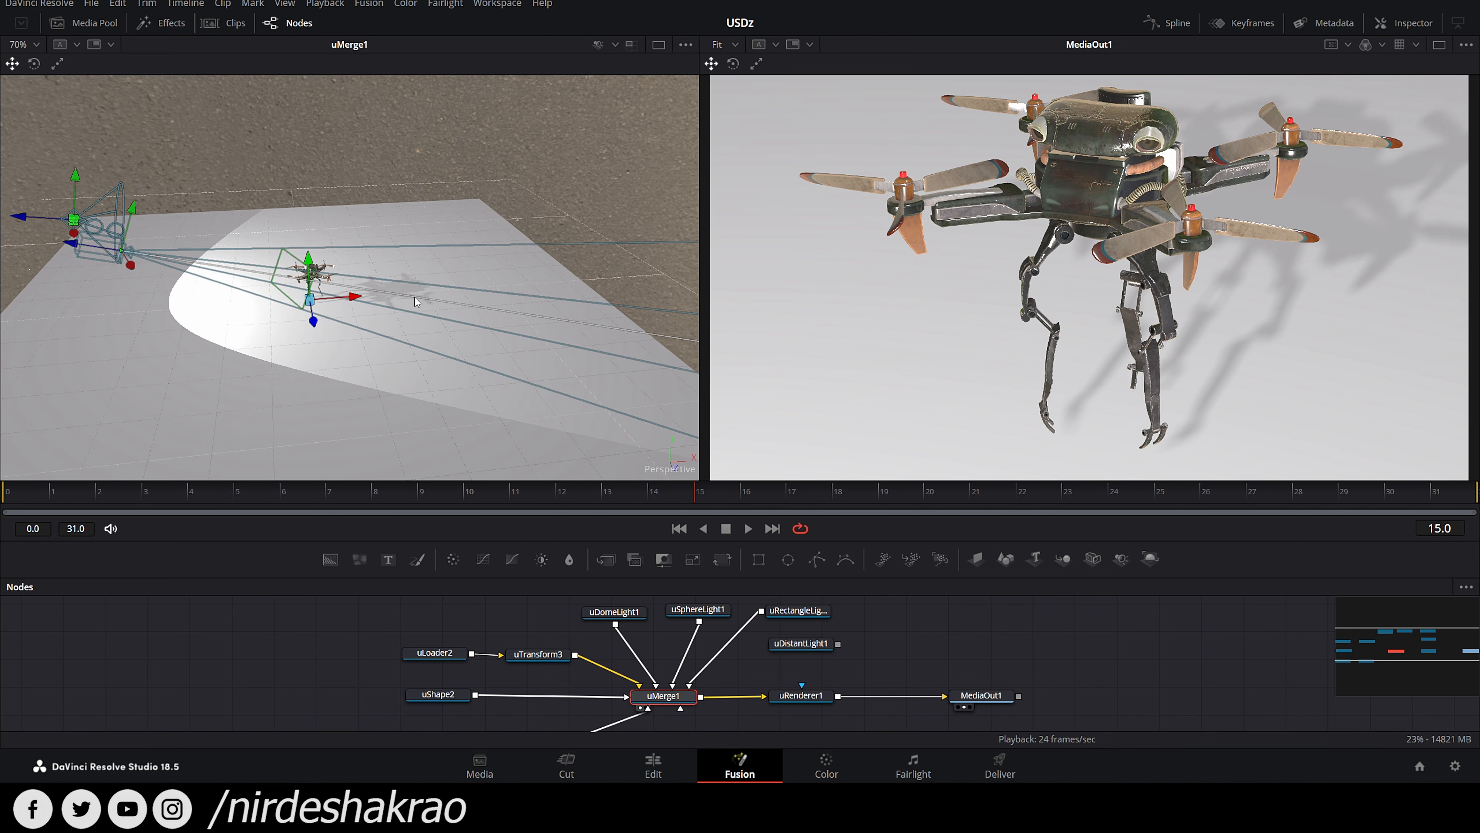
# Step: Switch the uMerge1 view's lighting to Camera Light and turn Shadows off
pyautogui.click(615, 44)
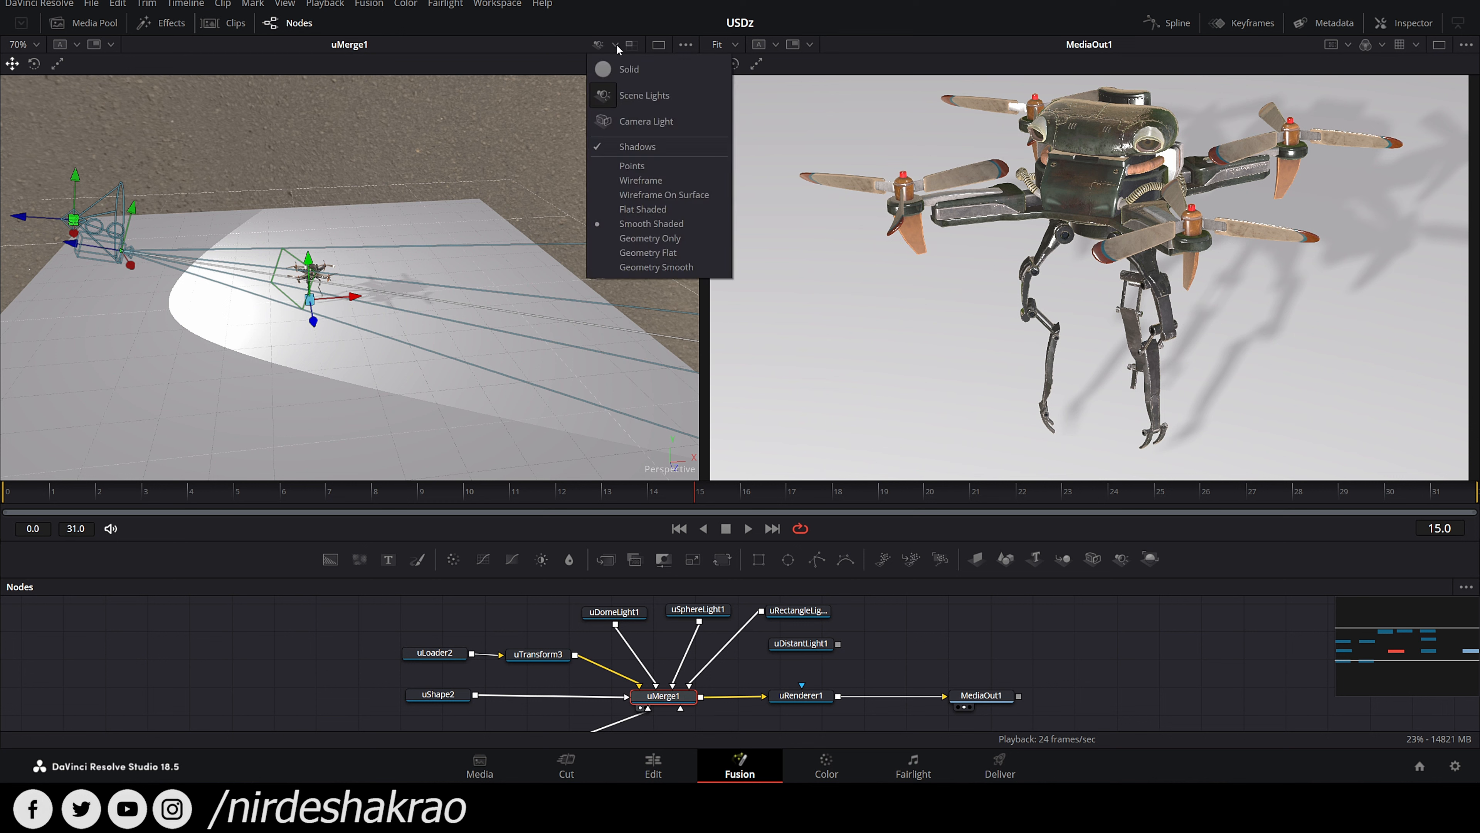
pyautogui.click(646, 121)
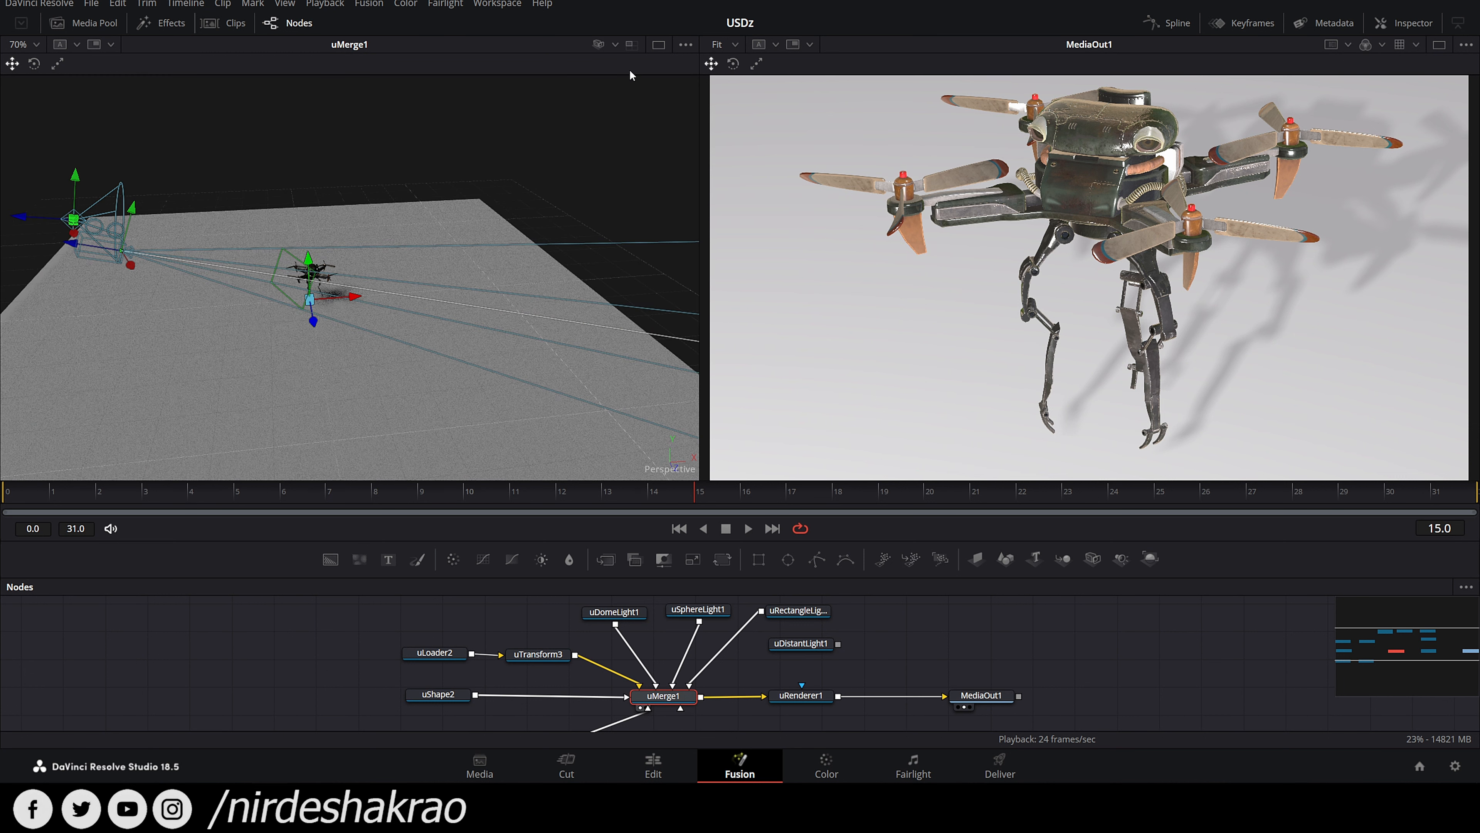
pyautogui.click(615, 44)
pyautogui.click(632, 148)
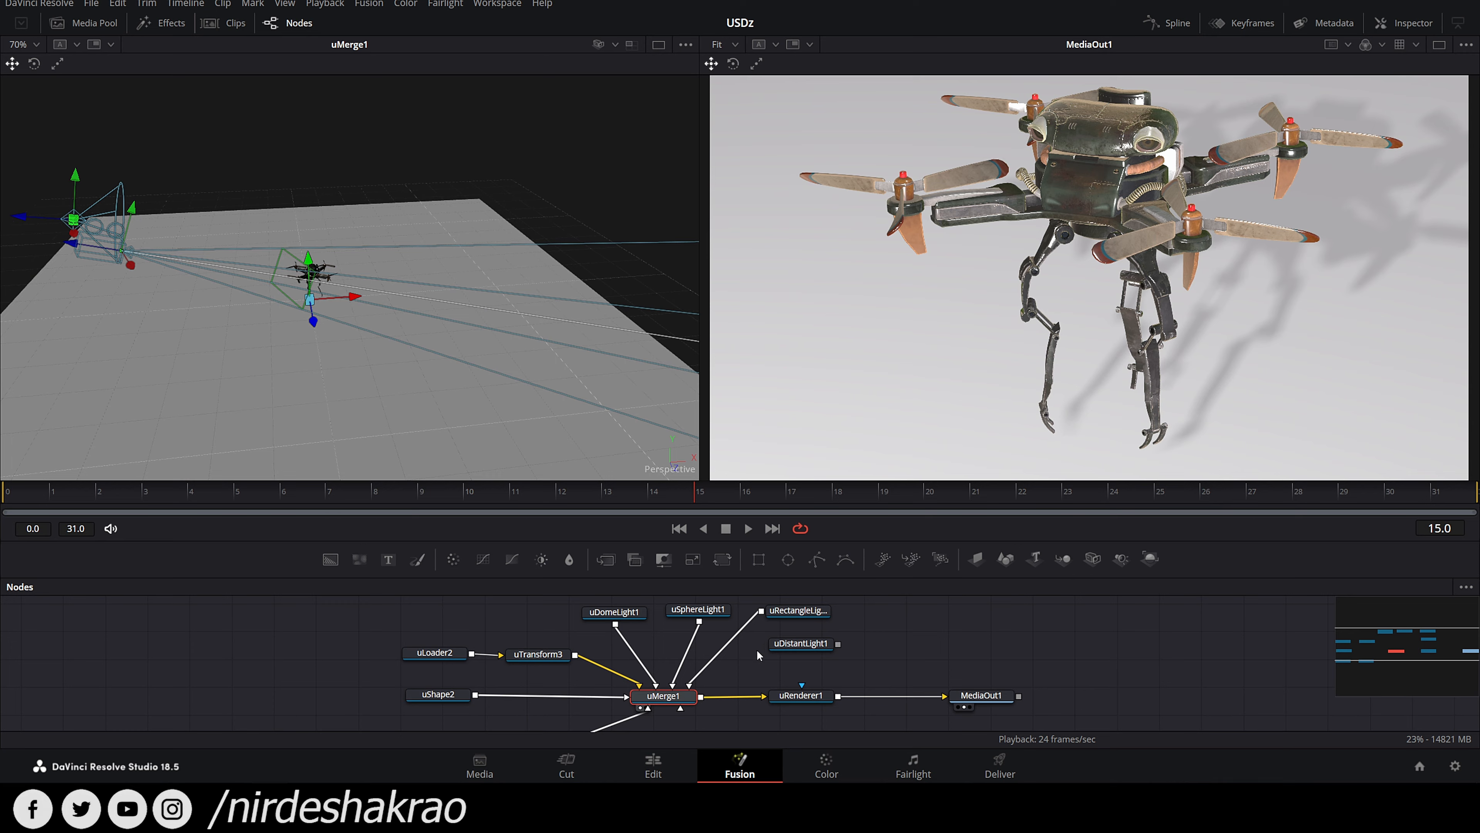
# Step: Move the playhead to 01:00:03:10 on the Edit page and widen the media pool
pyautogui.click(653, 764)
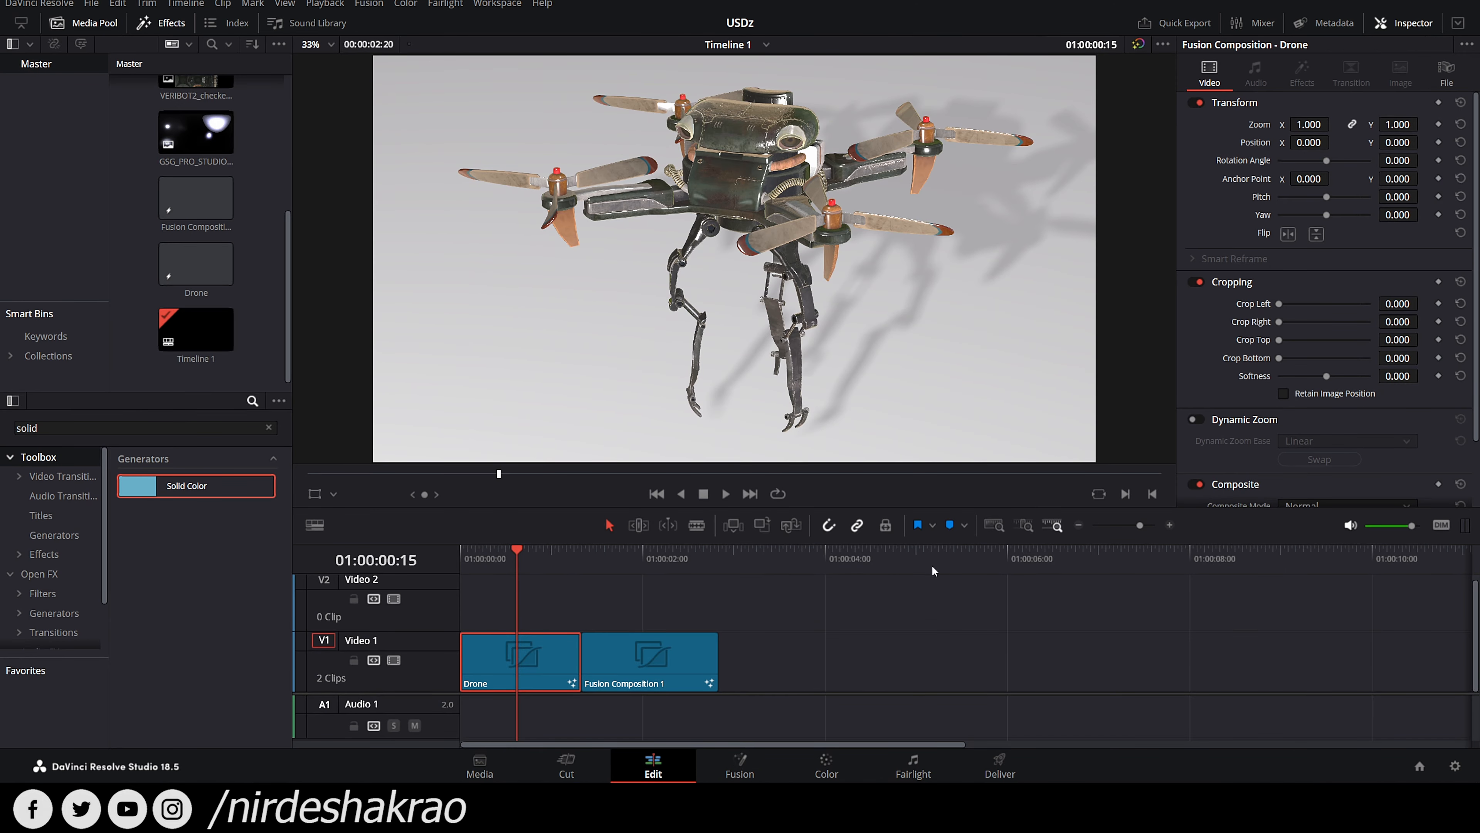
pyautogui.click(772, 557)
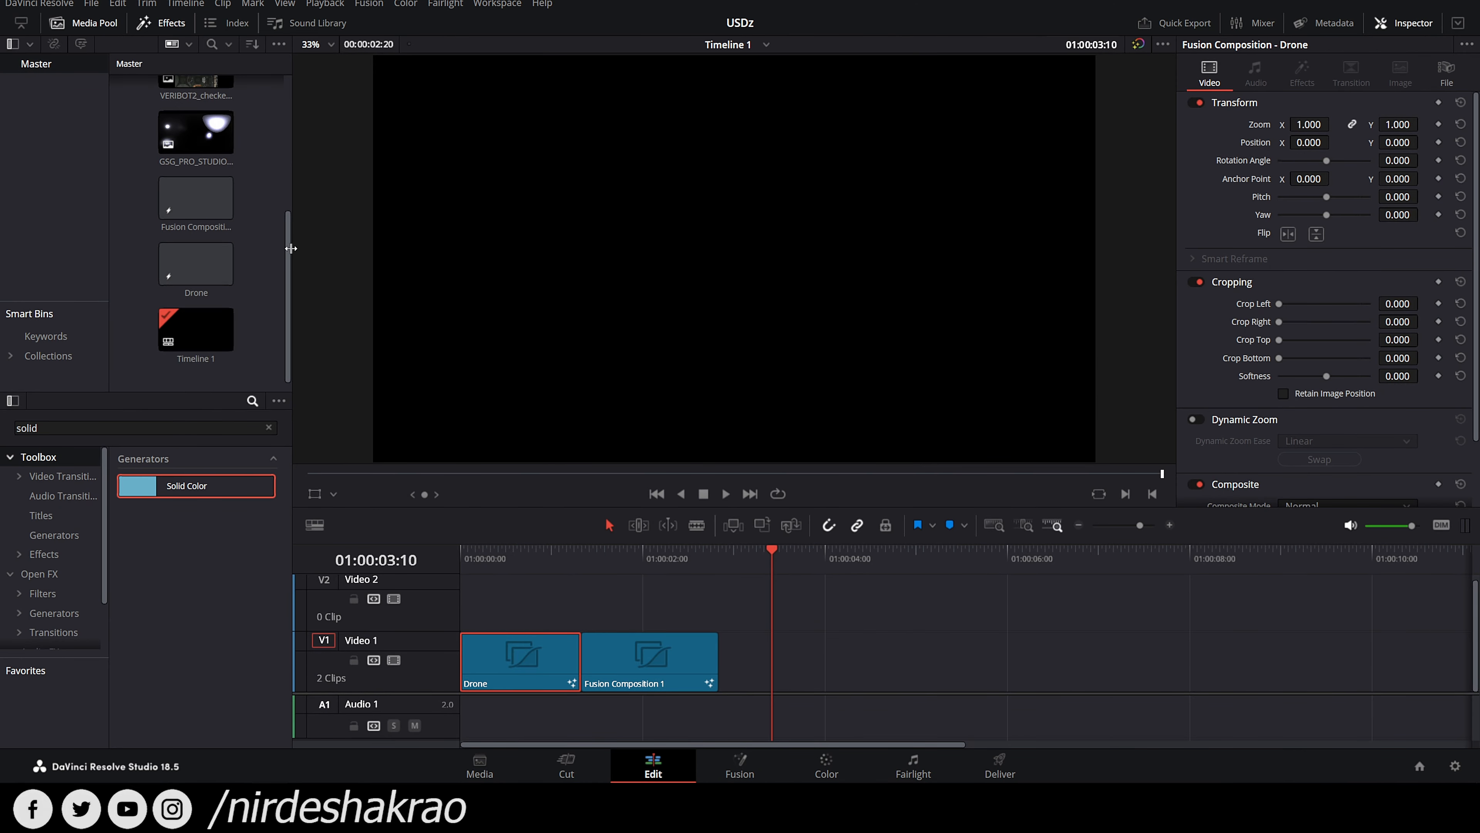
pyautogui.moveTo(293, 248); pyautogui.dragTo(417, 265)
pyautogui.click(381, 349)
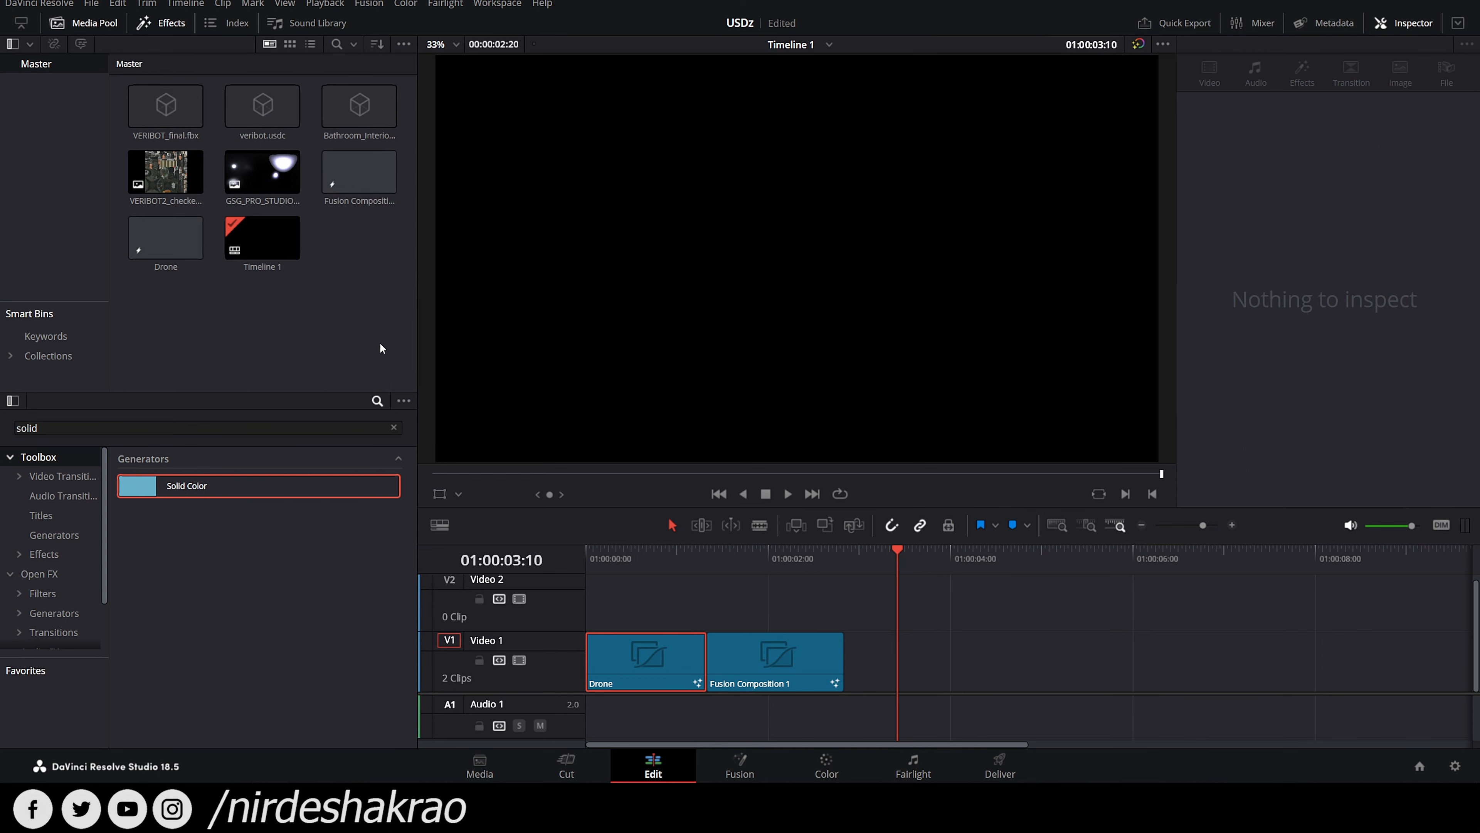
# Step: Create a new Fusion composition clip named Tutorial in the Master bin, with a 00:00:05:00 duration at 24 fps
pyautogui.rightClick(297, 330)
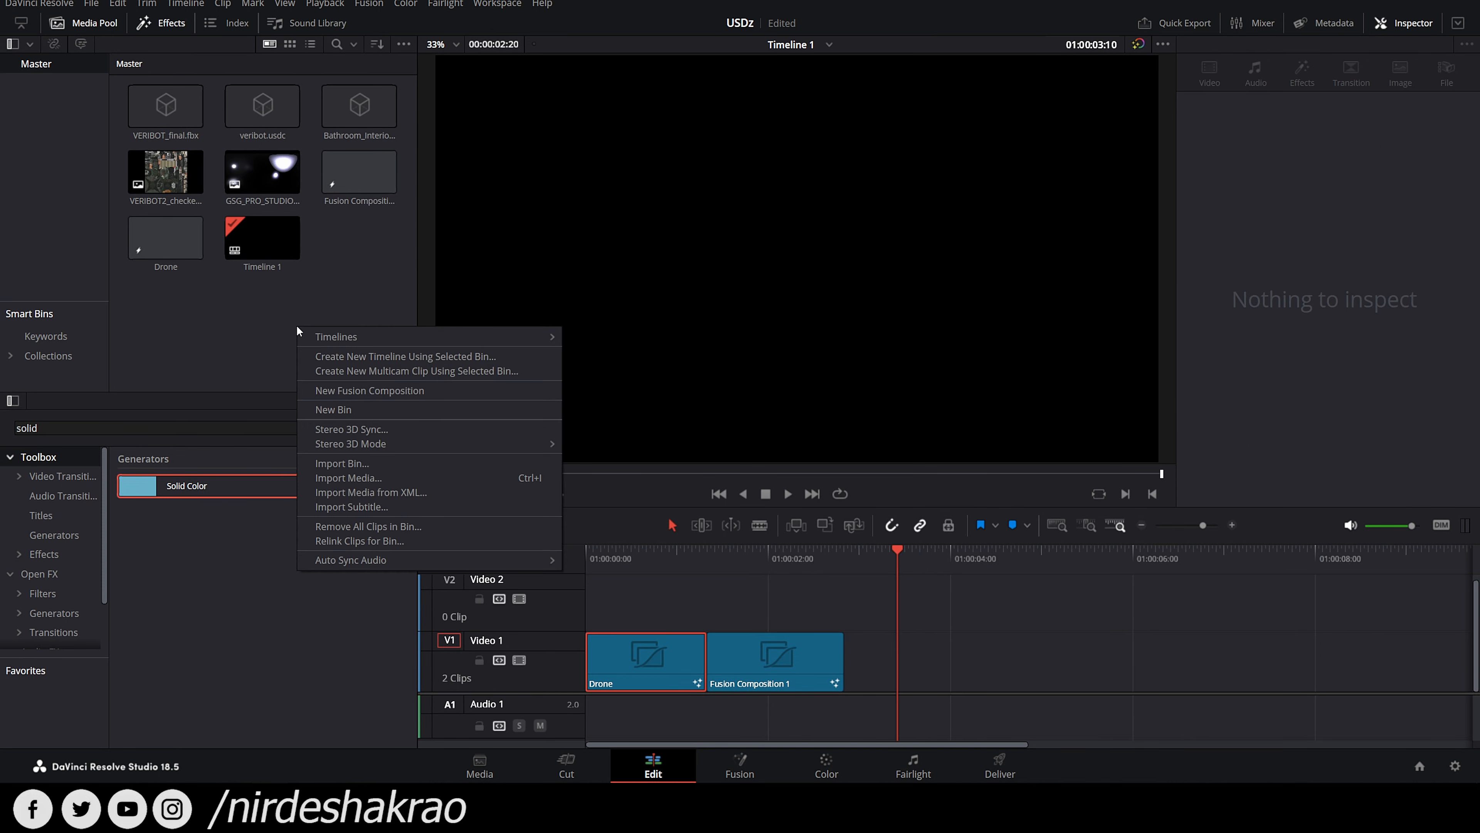
pyautogui.click(331, 390)
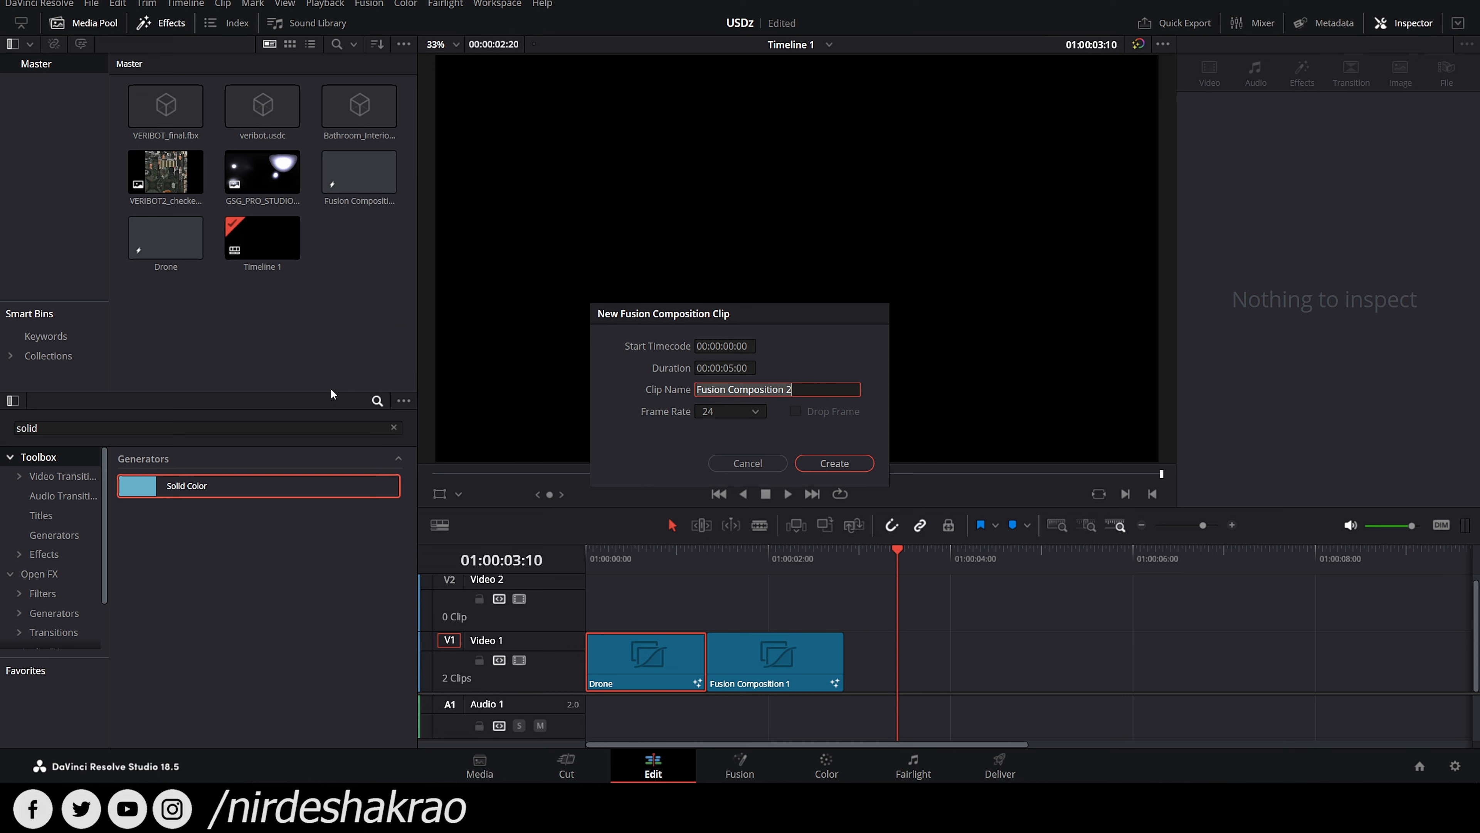
pyautogui.write('Tutorial')
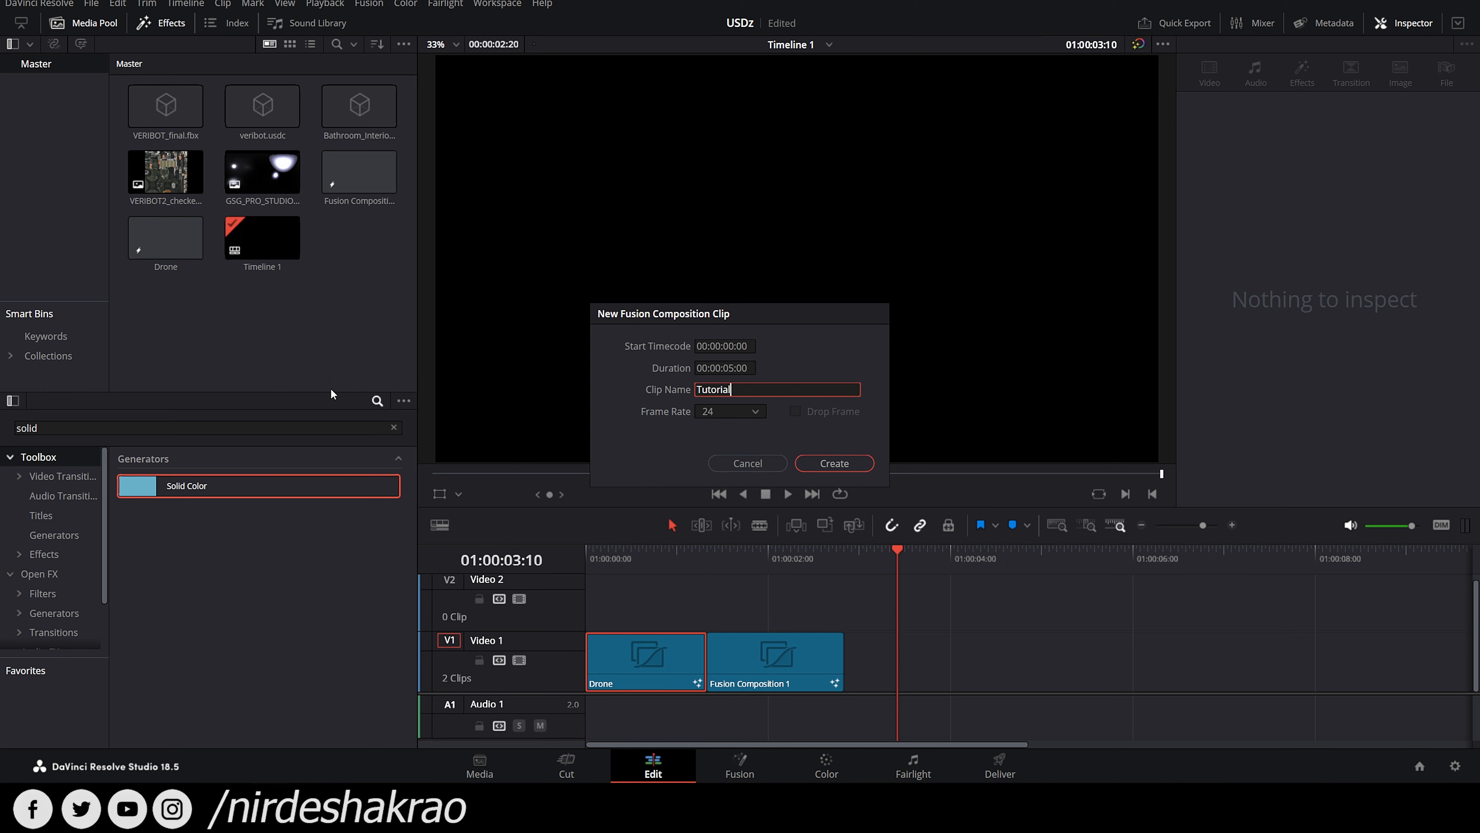
pyautogui.press('Return')
# Step: Place the Tutorial composition on Video 1 at 01:00:03:10 and open it in Fusion with the playhead at 01:00:04:02
pyautogui.moveTo(265, 242); pyautogui.dragTo(909, 654)
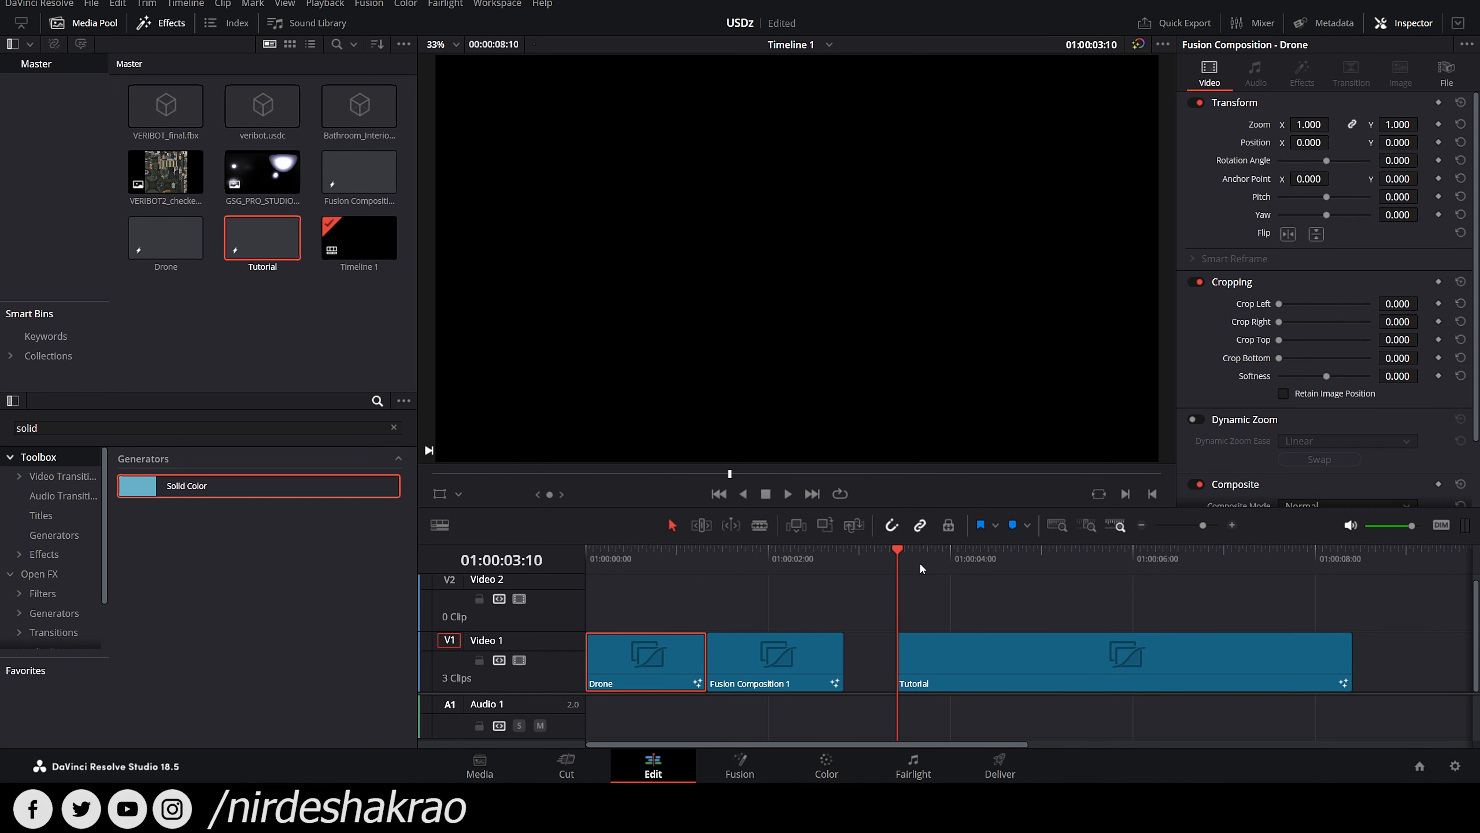
pyautogui.moveTo(944, 564); pyautogui.dragTo(959, 583)
pyautogui.click(1000, 651)
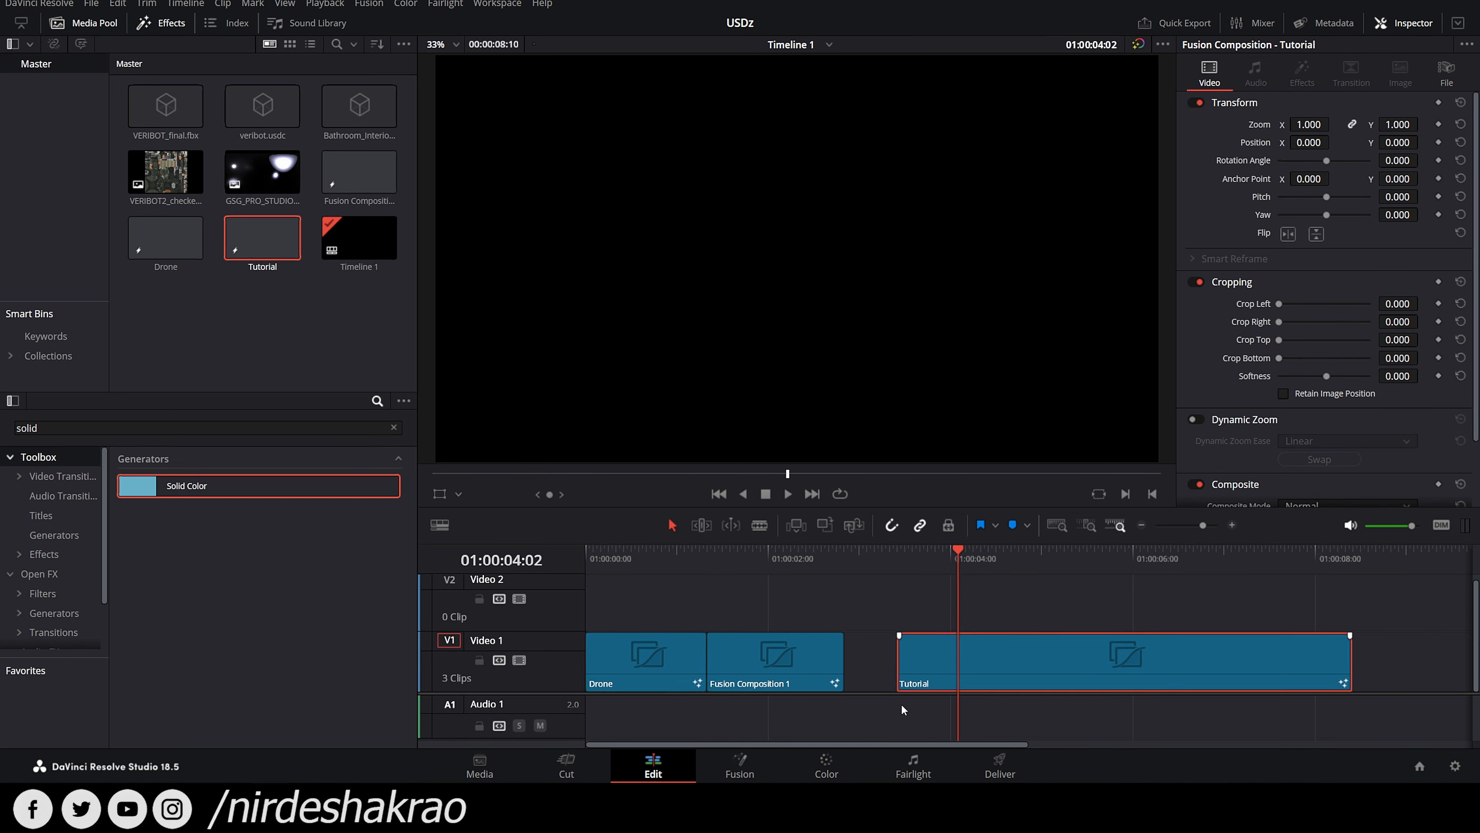
pyautogui.click(740, 765)
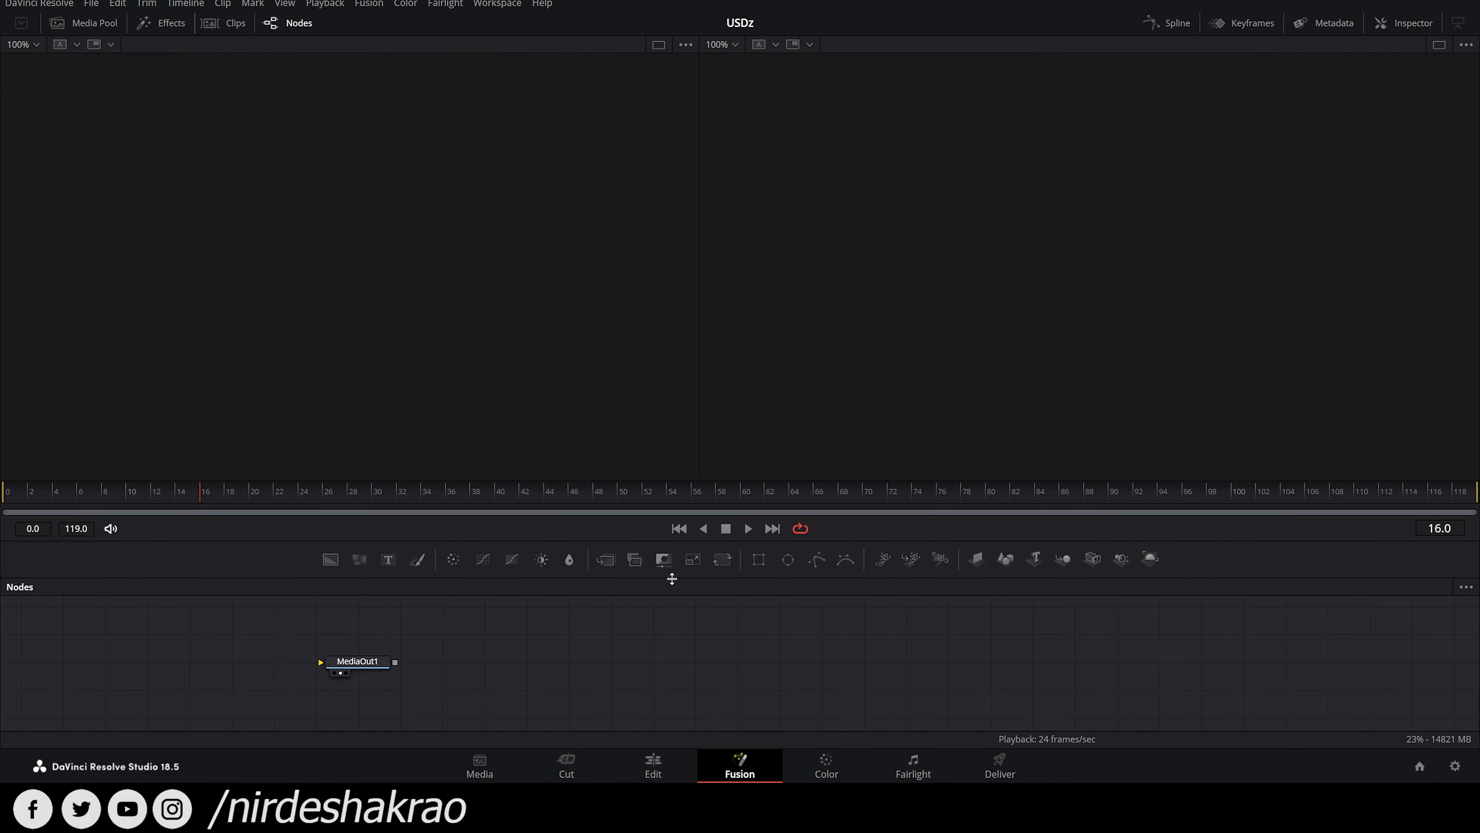
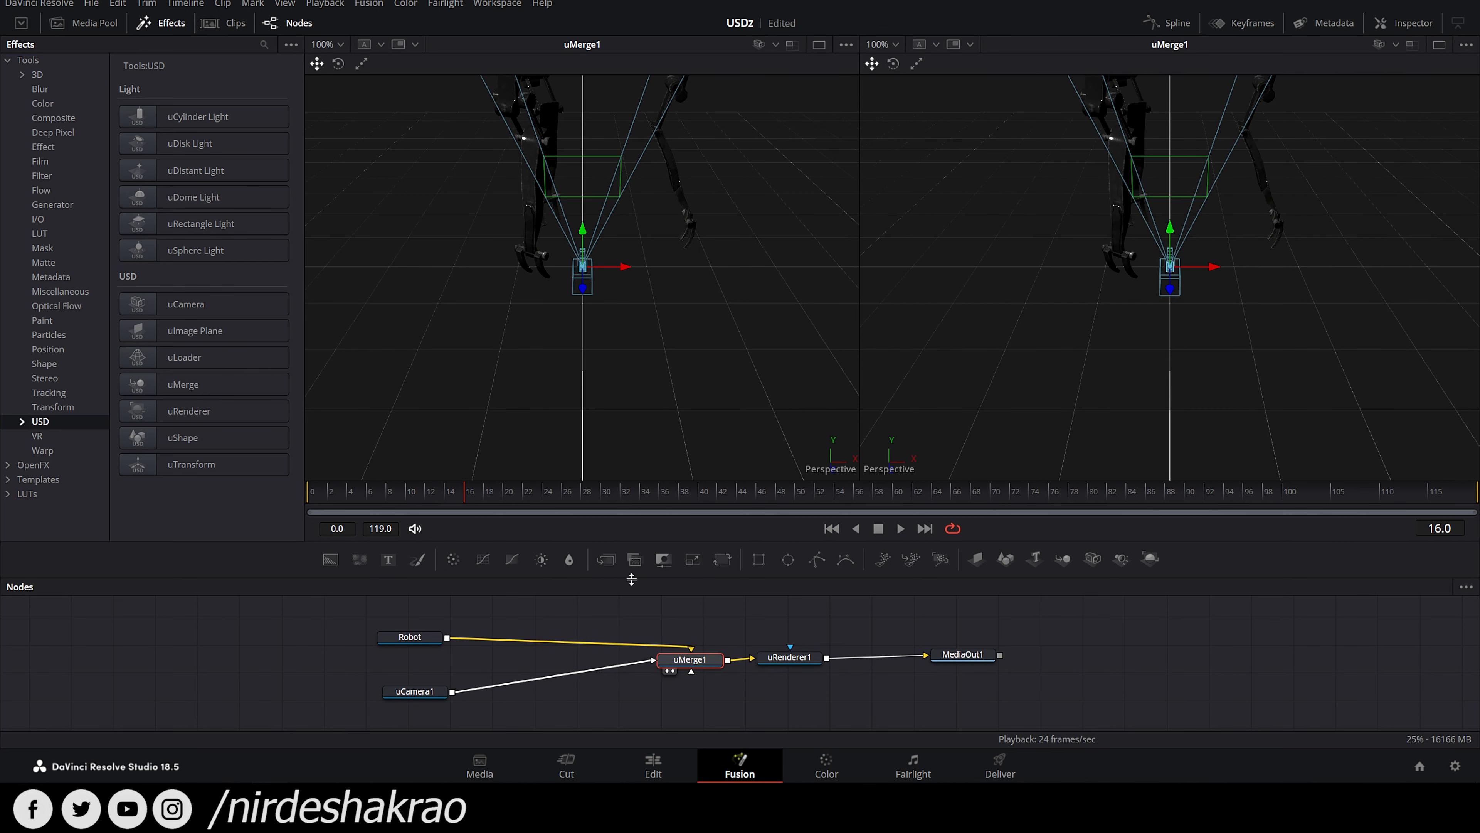
# Step: Show the MediaOut1 node in the second viewer, leaving uMerge1 in the first
pyautogui.moveTo(691, 660); pyautogui.dragTo(688, 660)
pyautogui.click(970, 656)
pyautogui.moveTo(964, 659); pyautogui.dragTo(968, 661)
pyautogui.press('2')
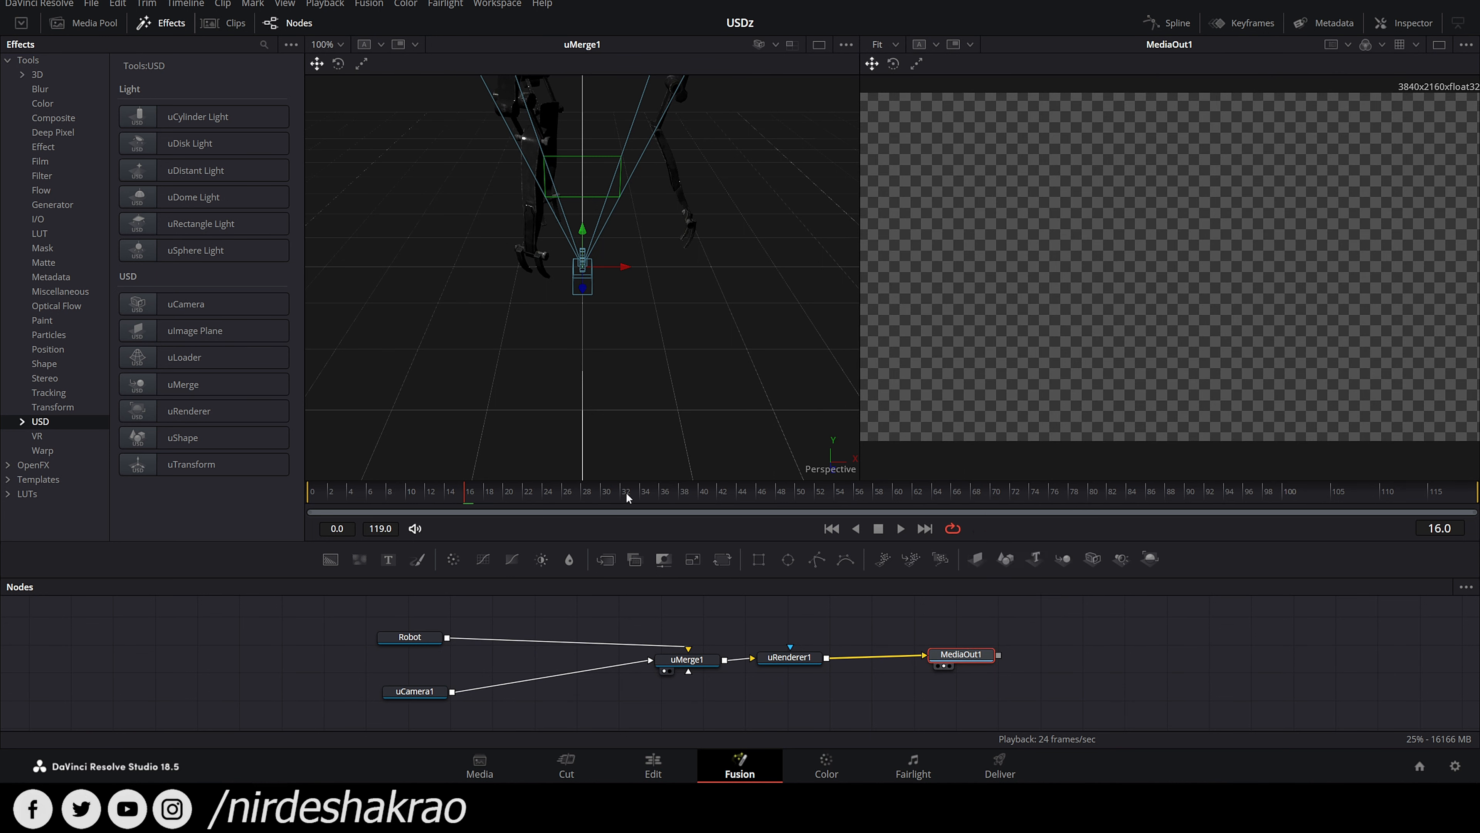
pyautogui.moveTo(688, 659); pyautogui.dragTo(686, 660)
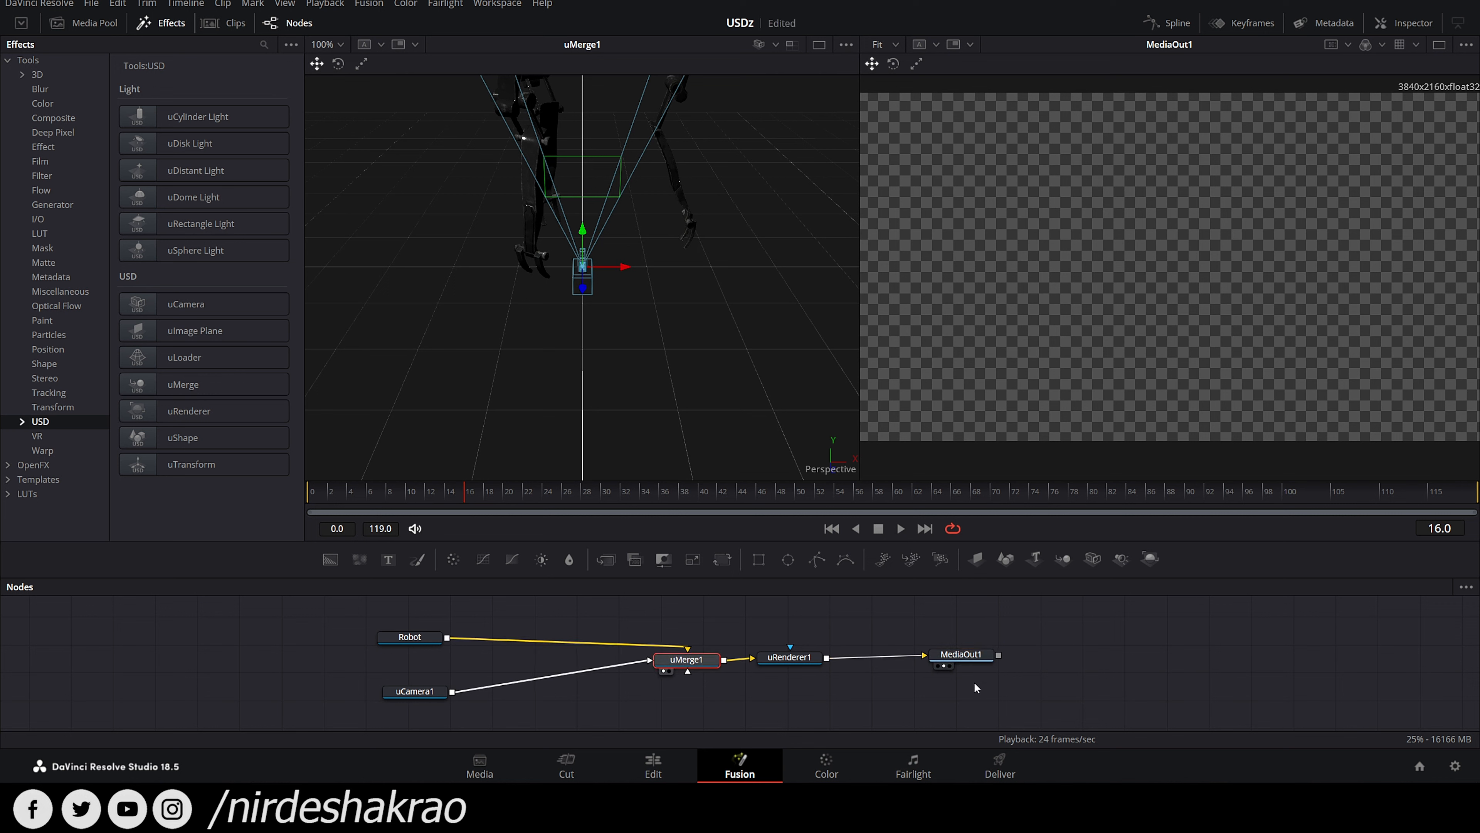
pyautogui.moveTo(961, 654); pyautogui.dragTo(963, 658)
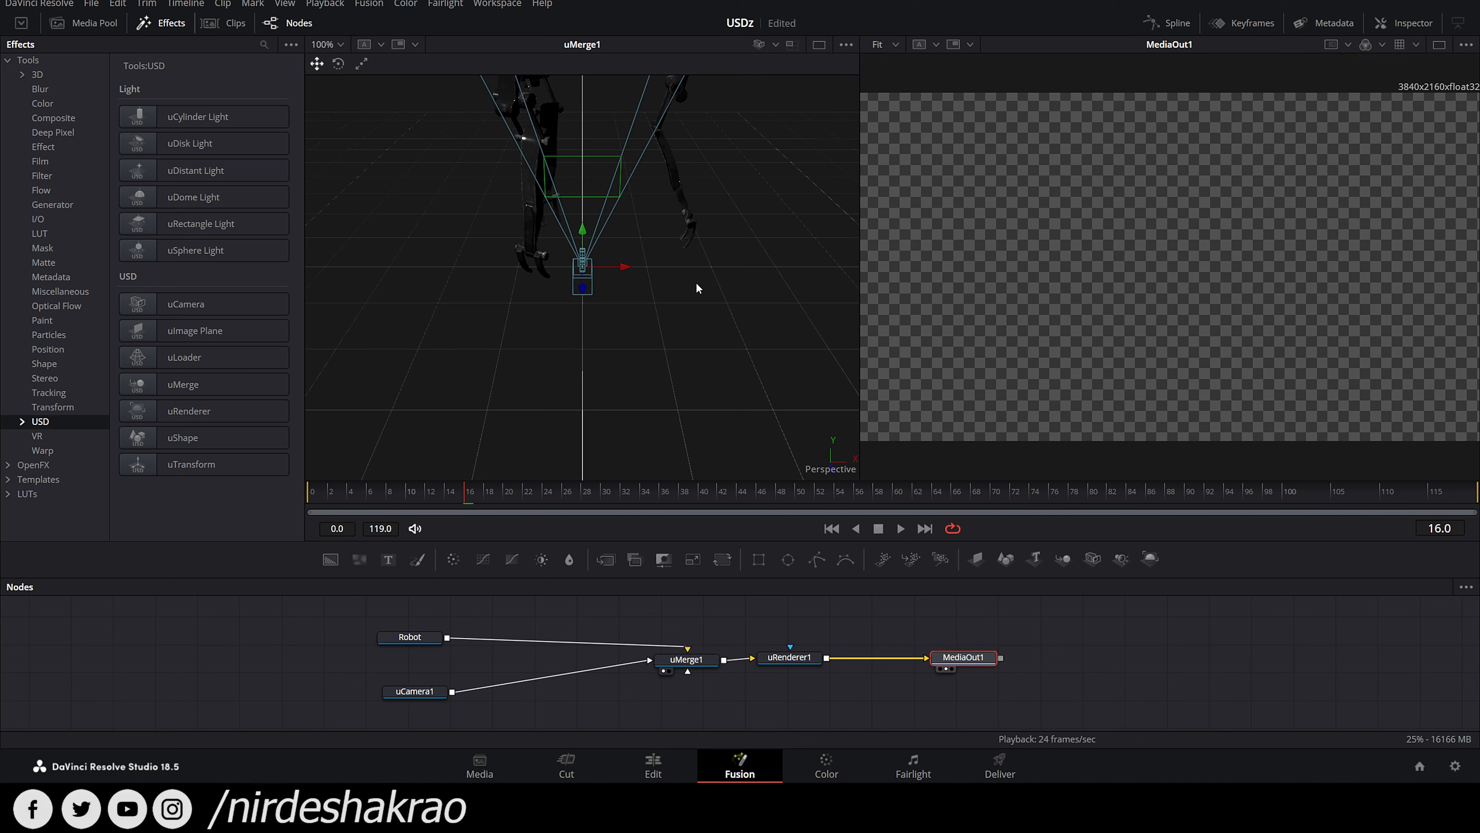
# Step: Raise the USD camera vertically to above the drone in the uMerge1 3D view
pyautogui.moveTo(648, 324); pyautogui.dragTo(280, 349)
pyautogui.scroll(-5, 596, 386)
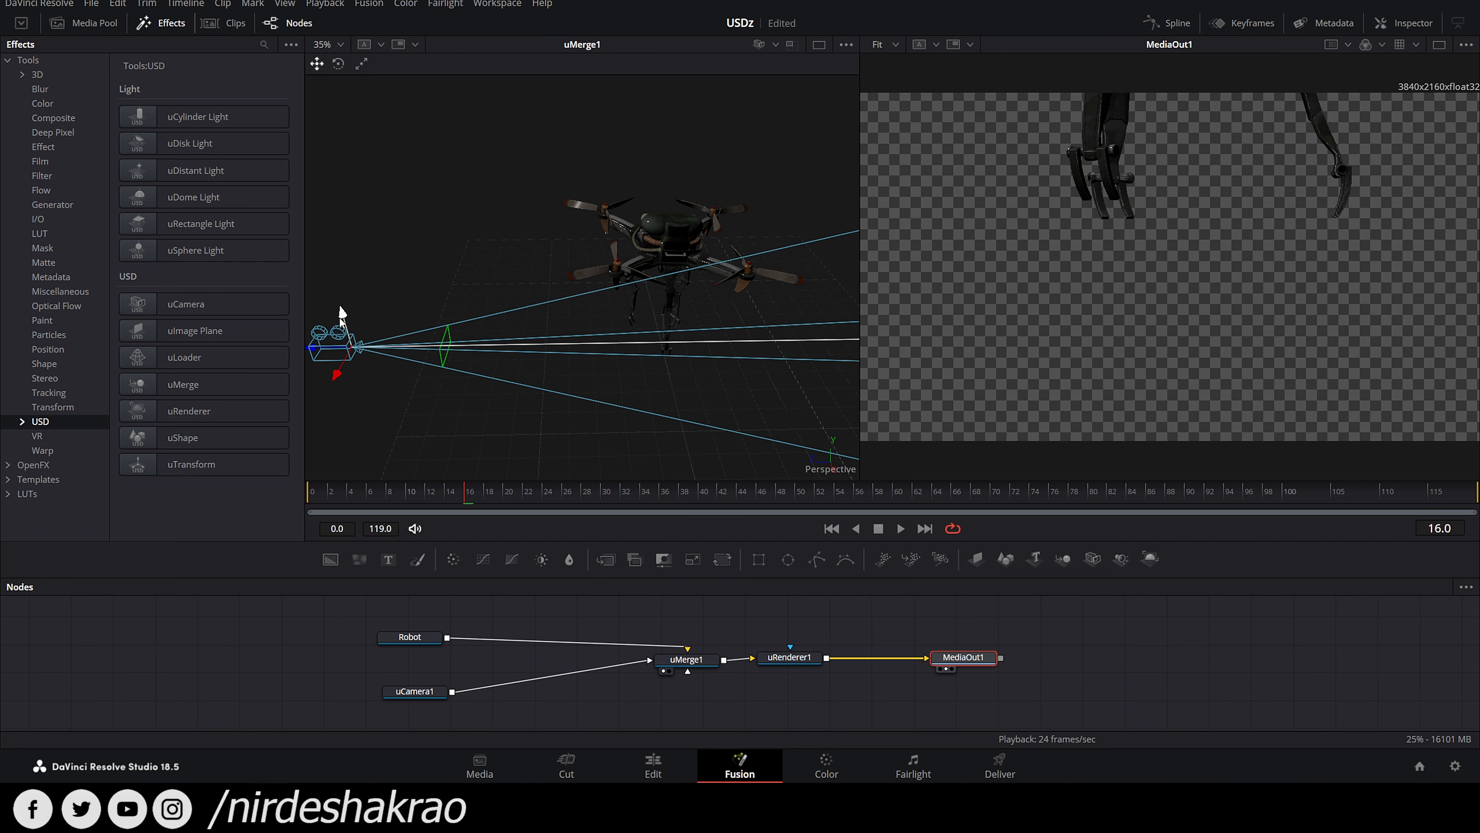
pyautogui.moveTo(342, 319); pyautogui.dragTo(338, 160)
pyautogui.scroll(-1, 625, 279)
pyautogui.scroll(-1, 625, 282)
# Step: Rotate the USD camera downward so that it aims at the drone
pyautogui.moveTo(609, 294); pyautogui.dragTo(536, 336)
pyautogui.press('w')
pyautogui.press('e')
pyautogui.scroll(5, 588, 351)
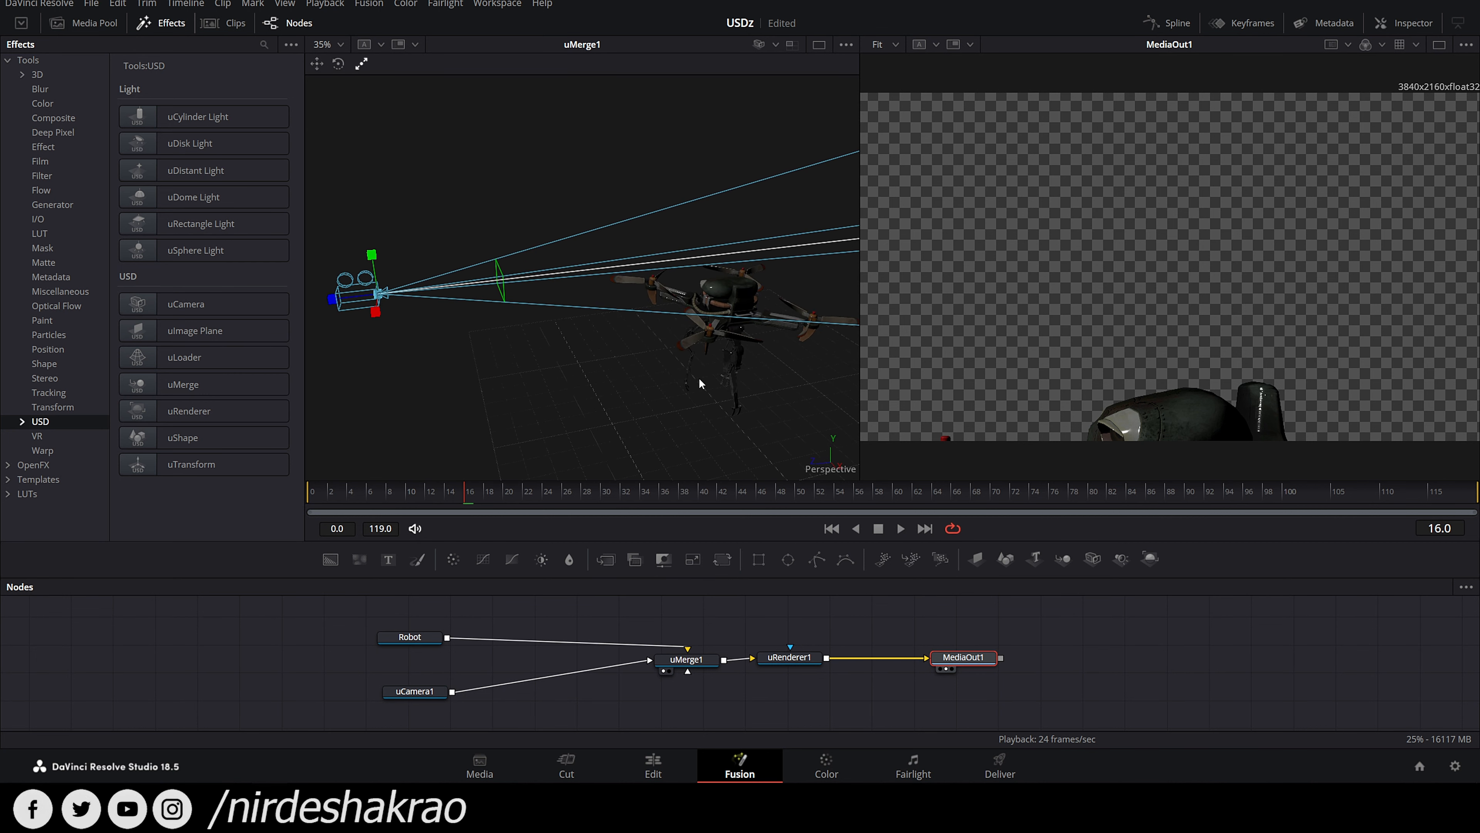
pyautogui.moveTo(692, 376); pyautogui.dragTo(723, 380)
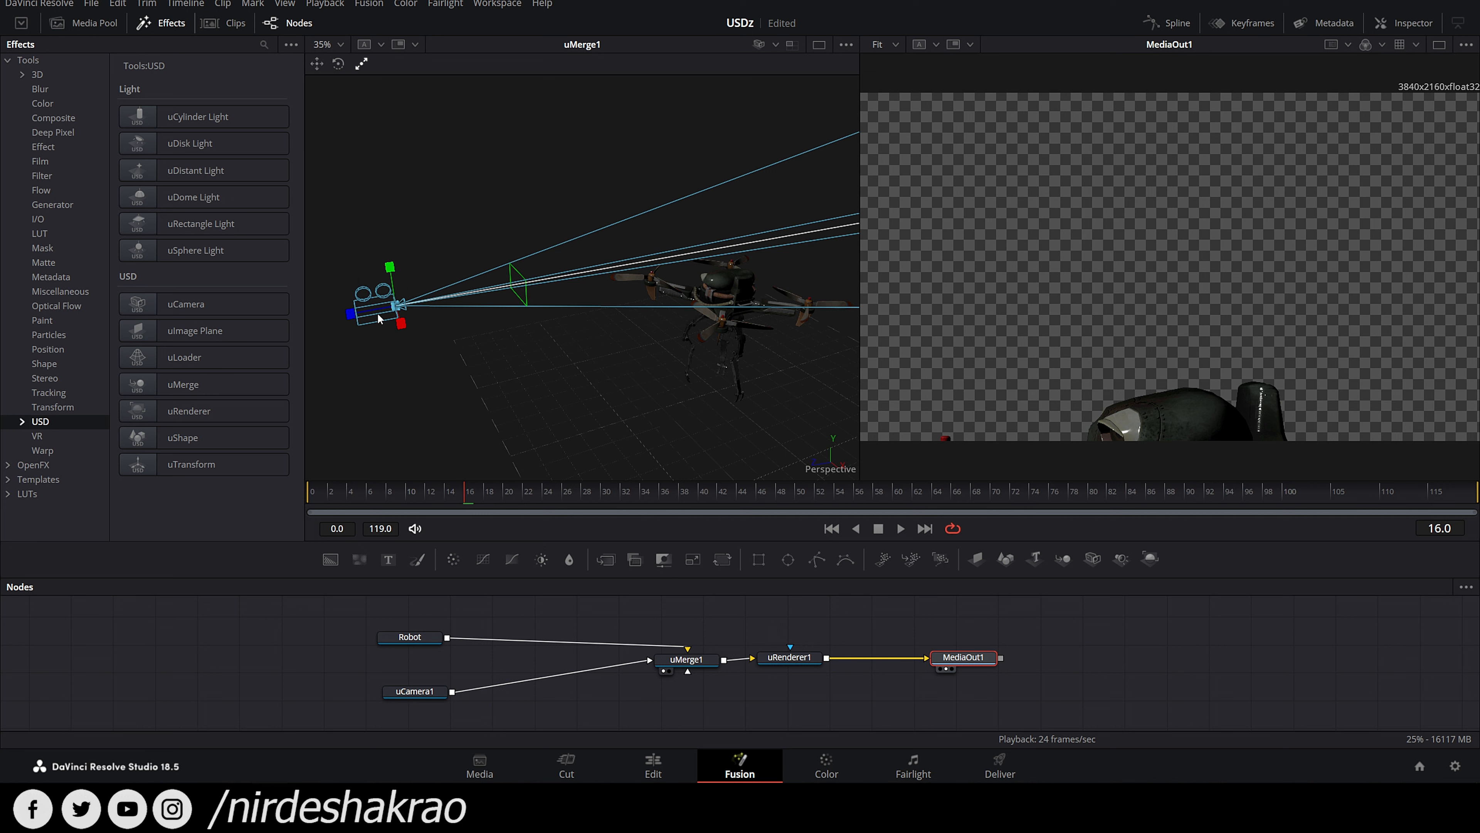
pyautogui.click(317, 64)
pyautogui.click(338, 64)
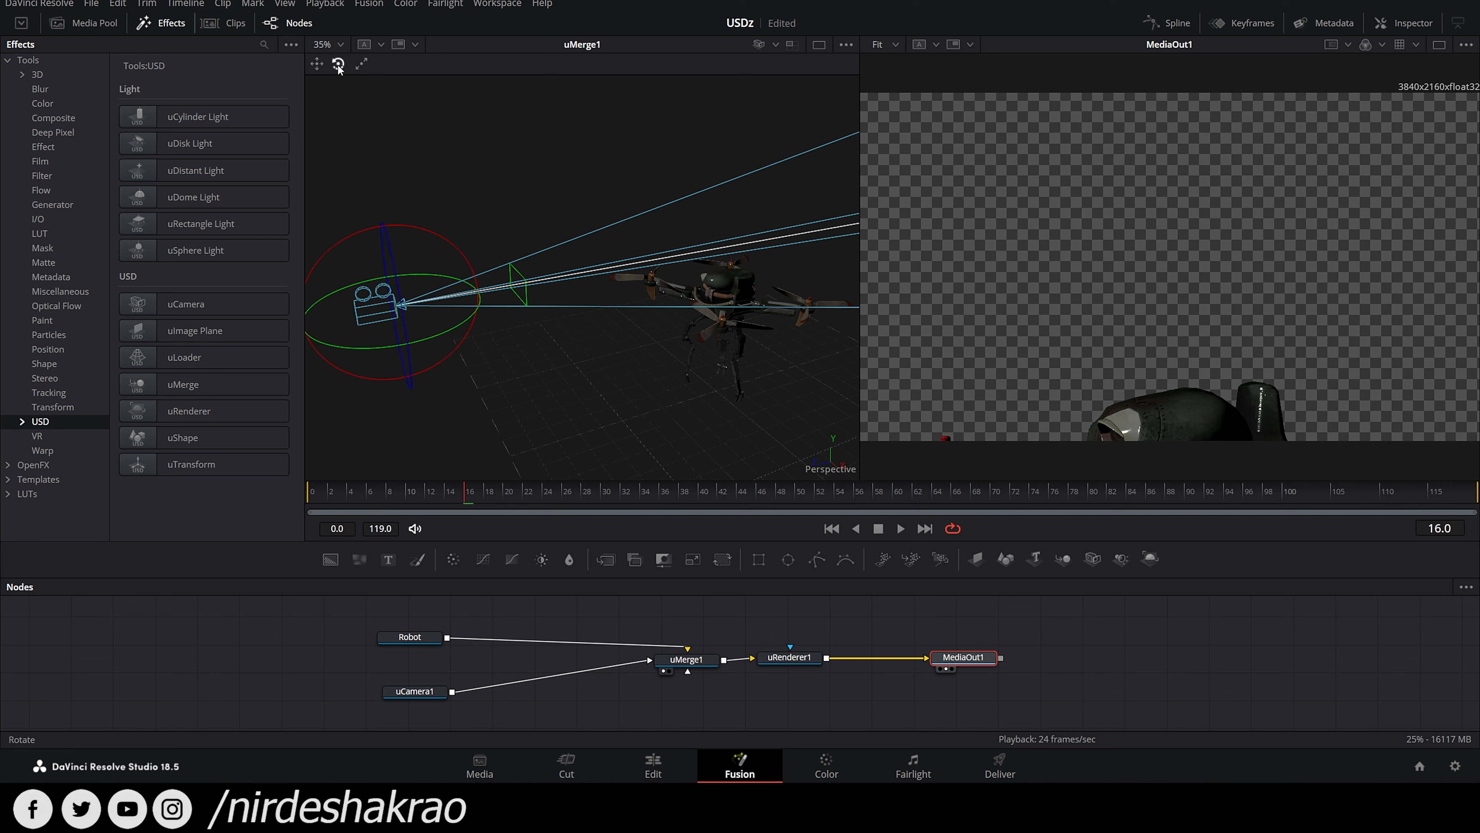
pyautogui.click(361, 64)
pyautogui.click(338, 63)
pyautogui.moveTo(442, 275); pyautogui.dragTo(536, 359)
pyautogui.moveTo(427, 236); pyautogui.dragTo(446, 251)
# Step: Move the USD camera back, away from the drone, to frame more of it in the render
pyautogui.click(316, 64)
pyautogui.moveTo(577, 416); pyautogui.dragTo(640, 404)
pyautogui.moveTo(428, 294); pyautogui.dragTo(320, 281)
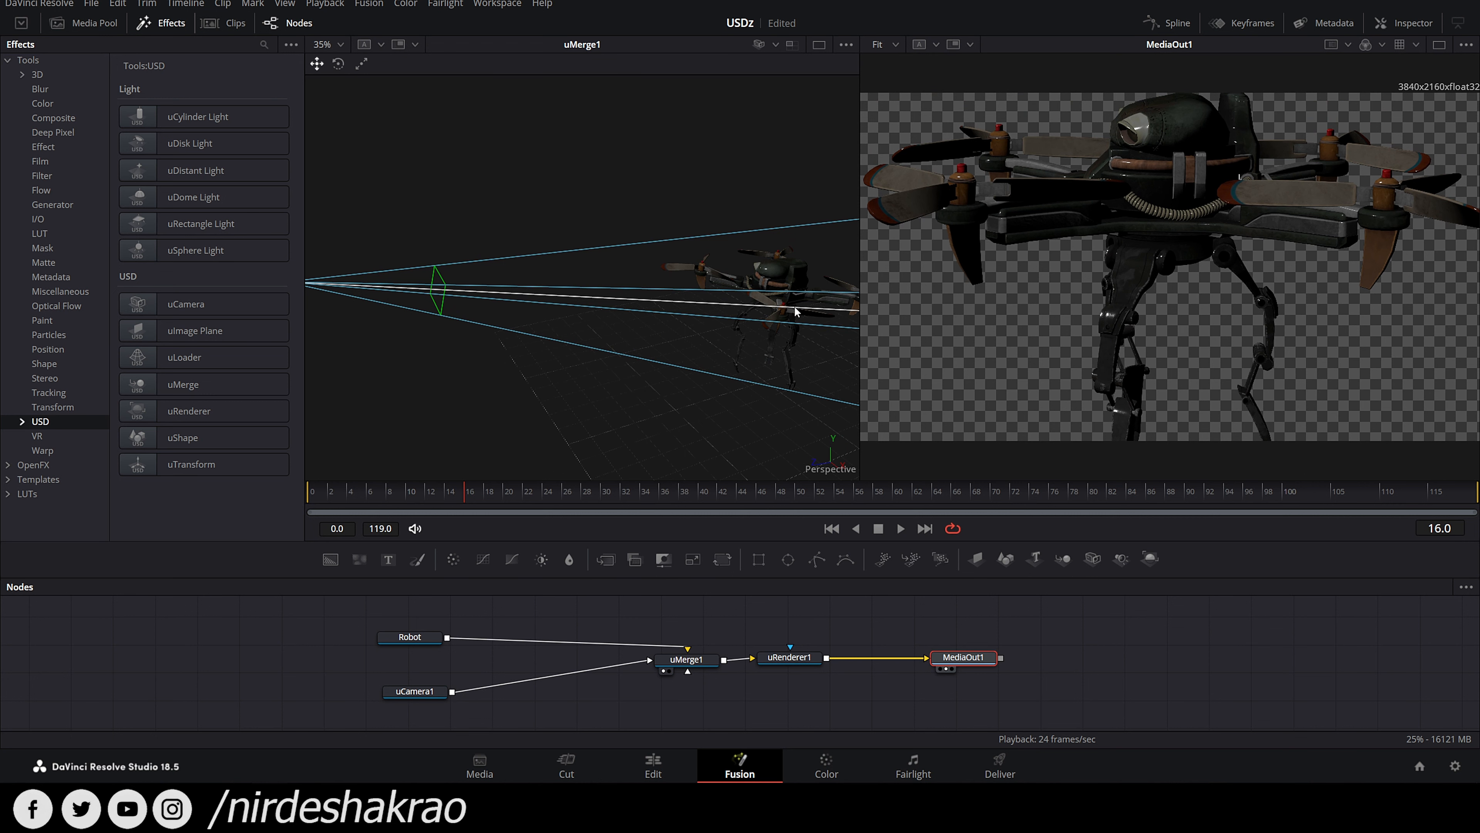
# Step: Move the USD camera farther back until the whole drone fits in the render, and play the animation briefly
pyautogui.scroll(-4, 795, 312)
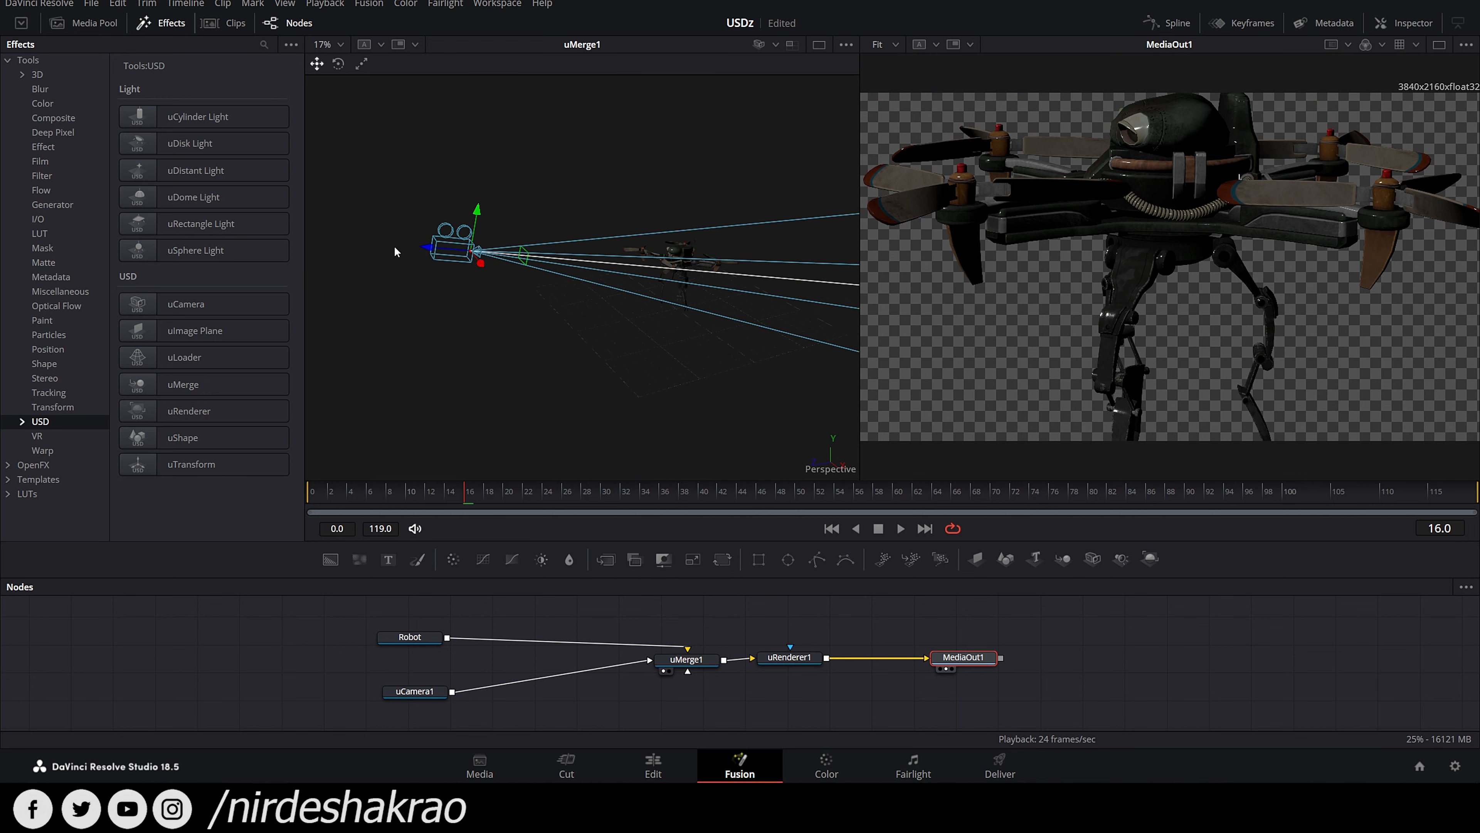
pyautogui.moveTo(420, 249); pyautogui.dragTo(297, 257)
pyautogui.scroll(-2, 401, 264)
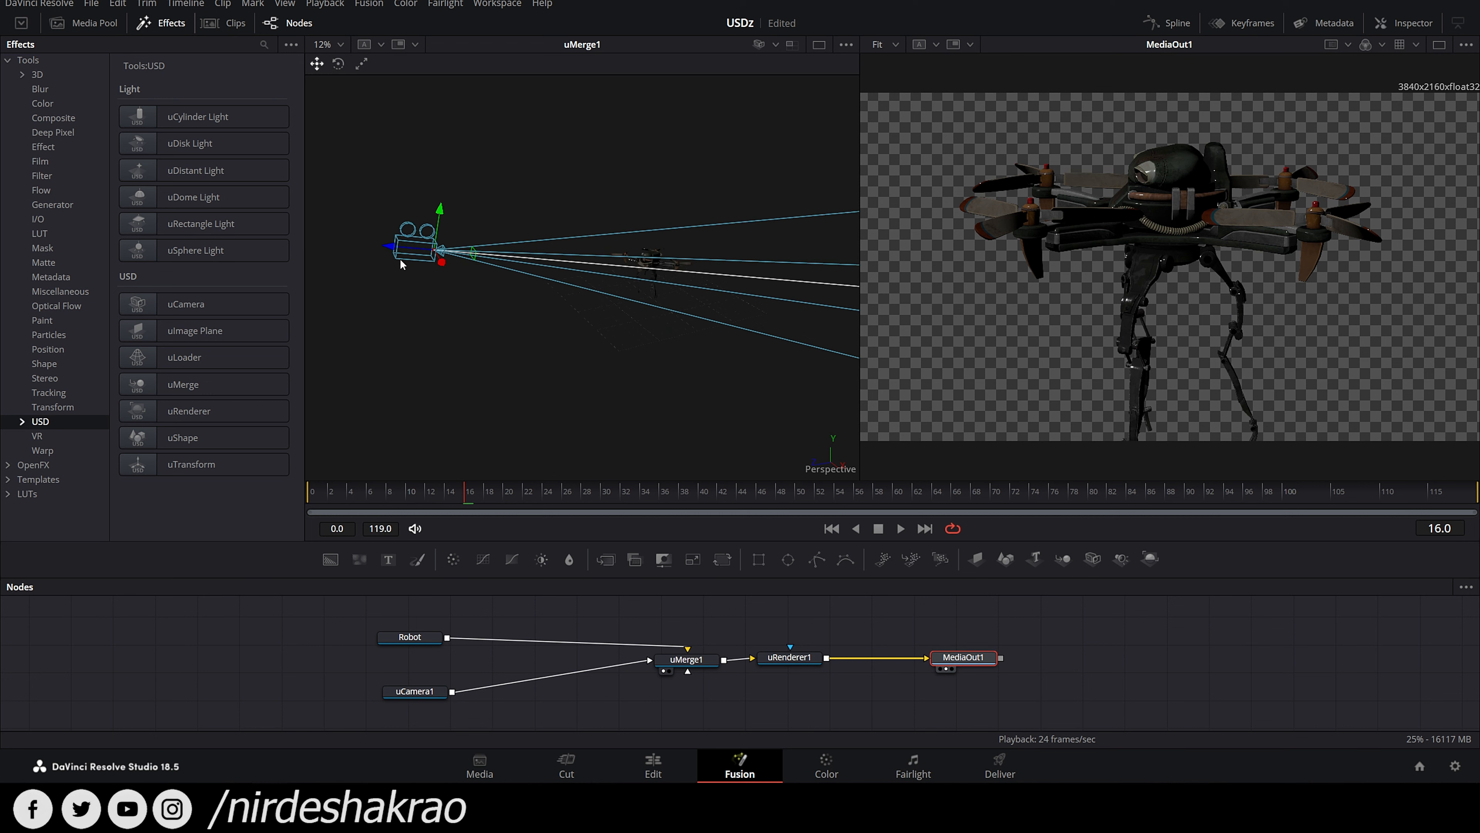
pyautogui.moveTo(387, 255); pyautogui.dragTo(406, 221)
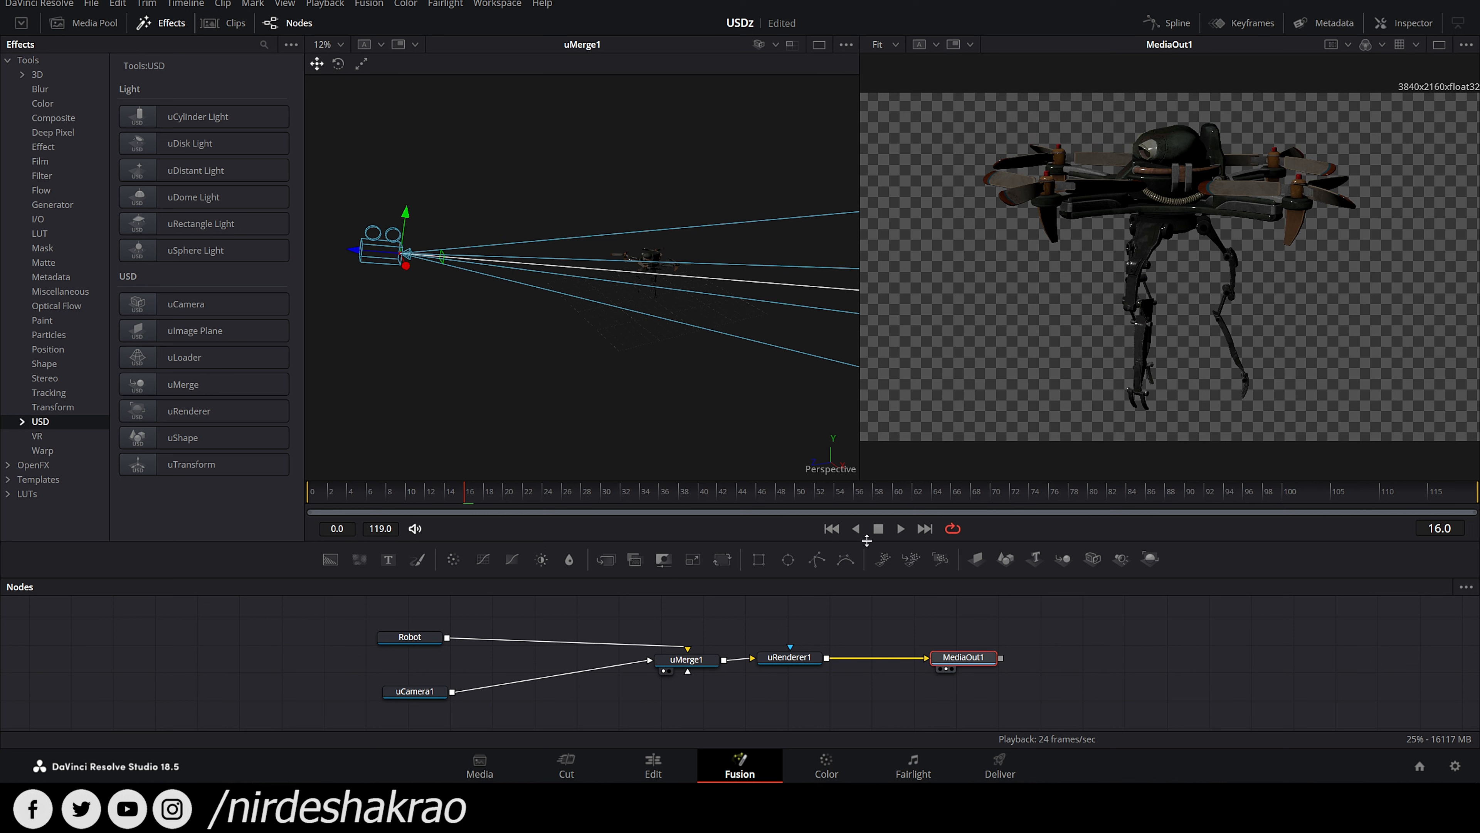
pyautogui.click(899, 529)
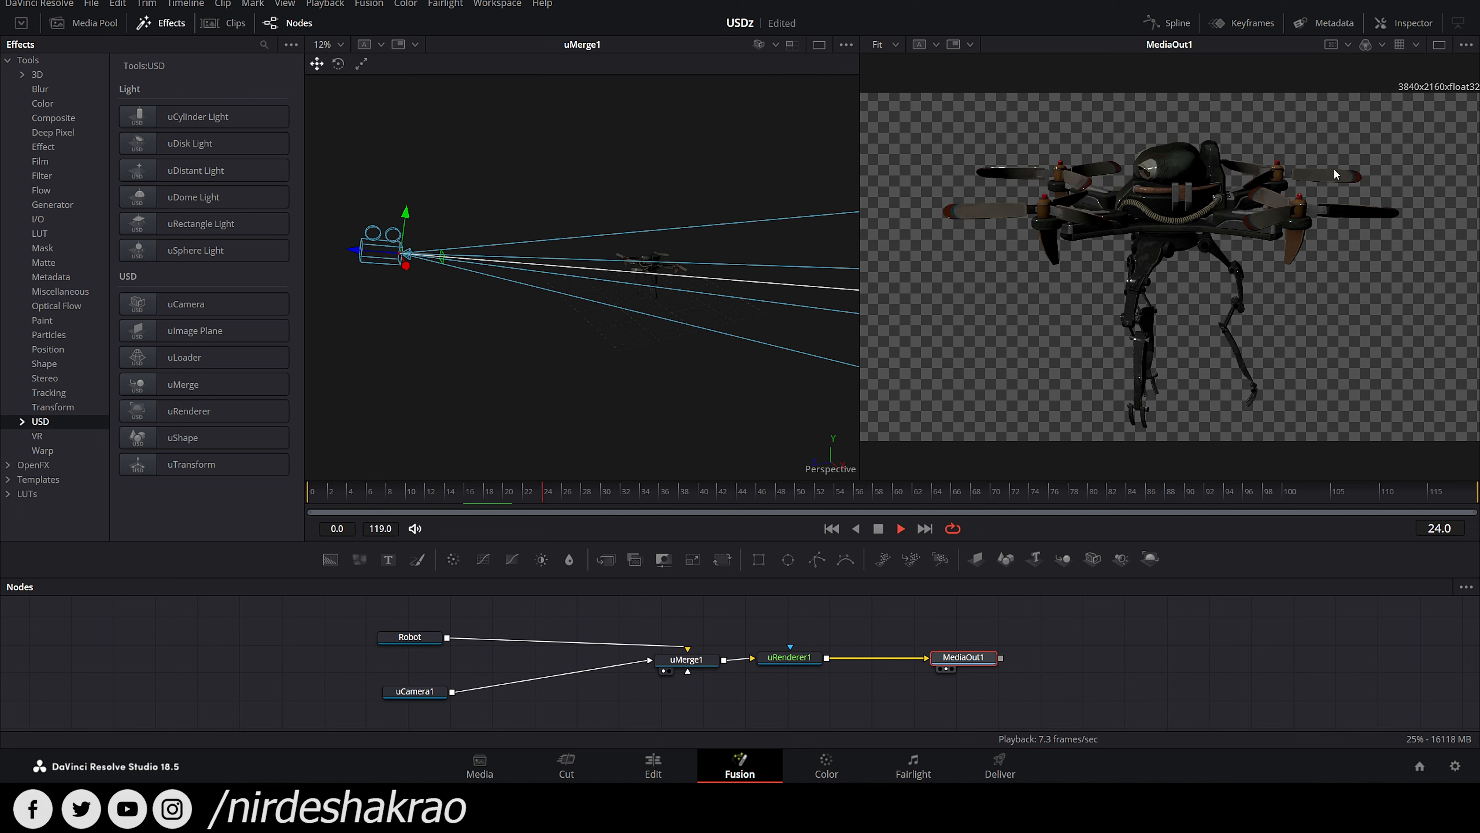
pyautogui.click(877, 530)
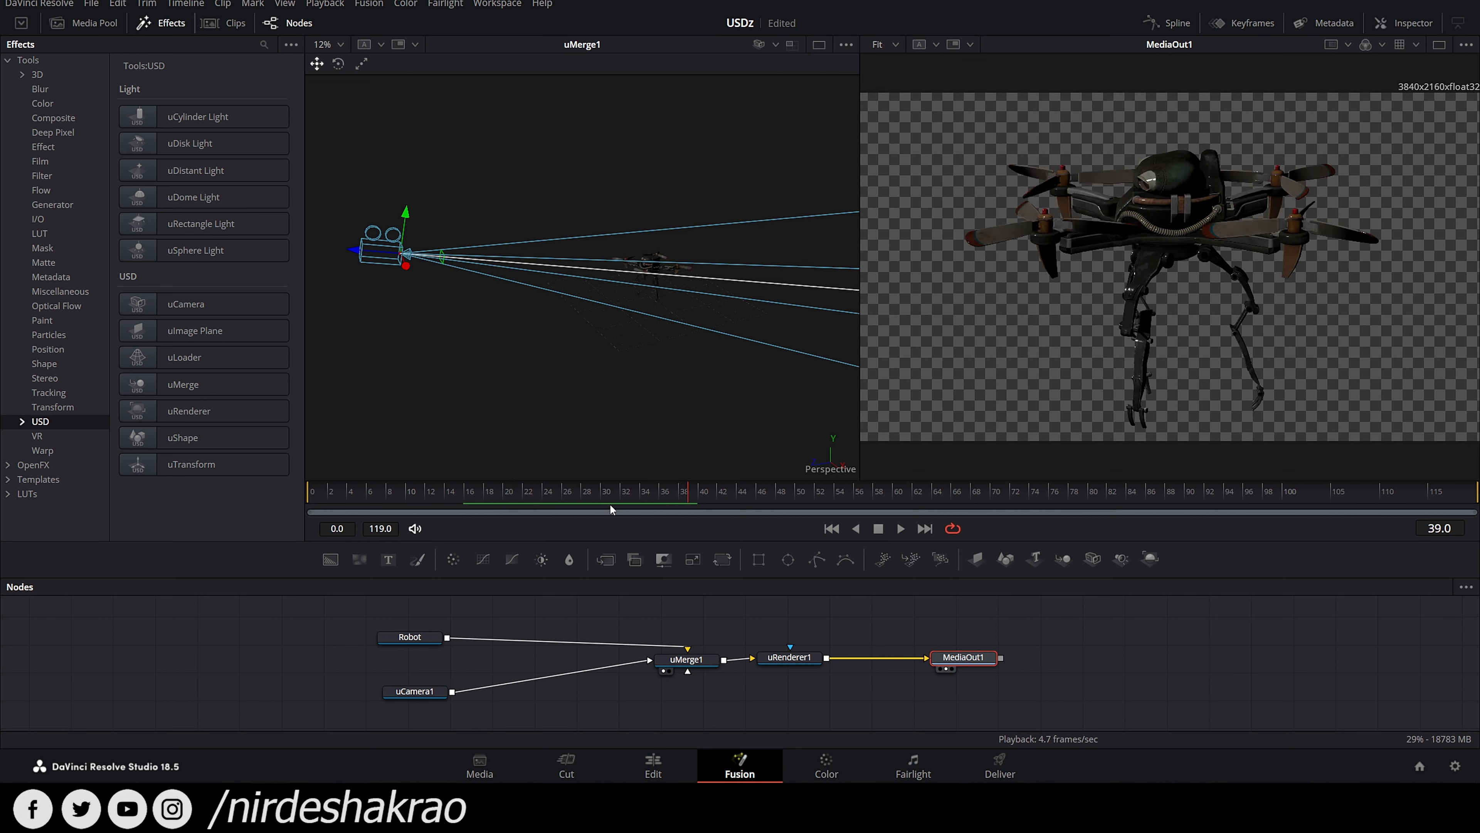
# Step: On the Edit timeline, shorten the Tutorial clip to the Drone clip's length and place it on Video 1 after Fusion Composition 1
pyautogui.click(652, 767)
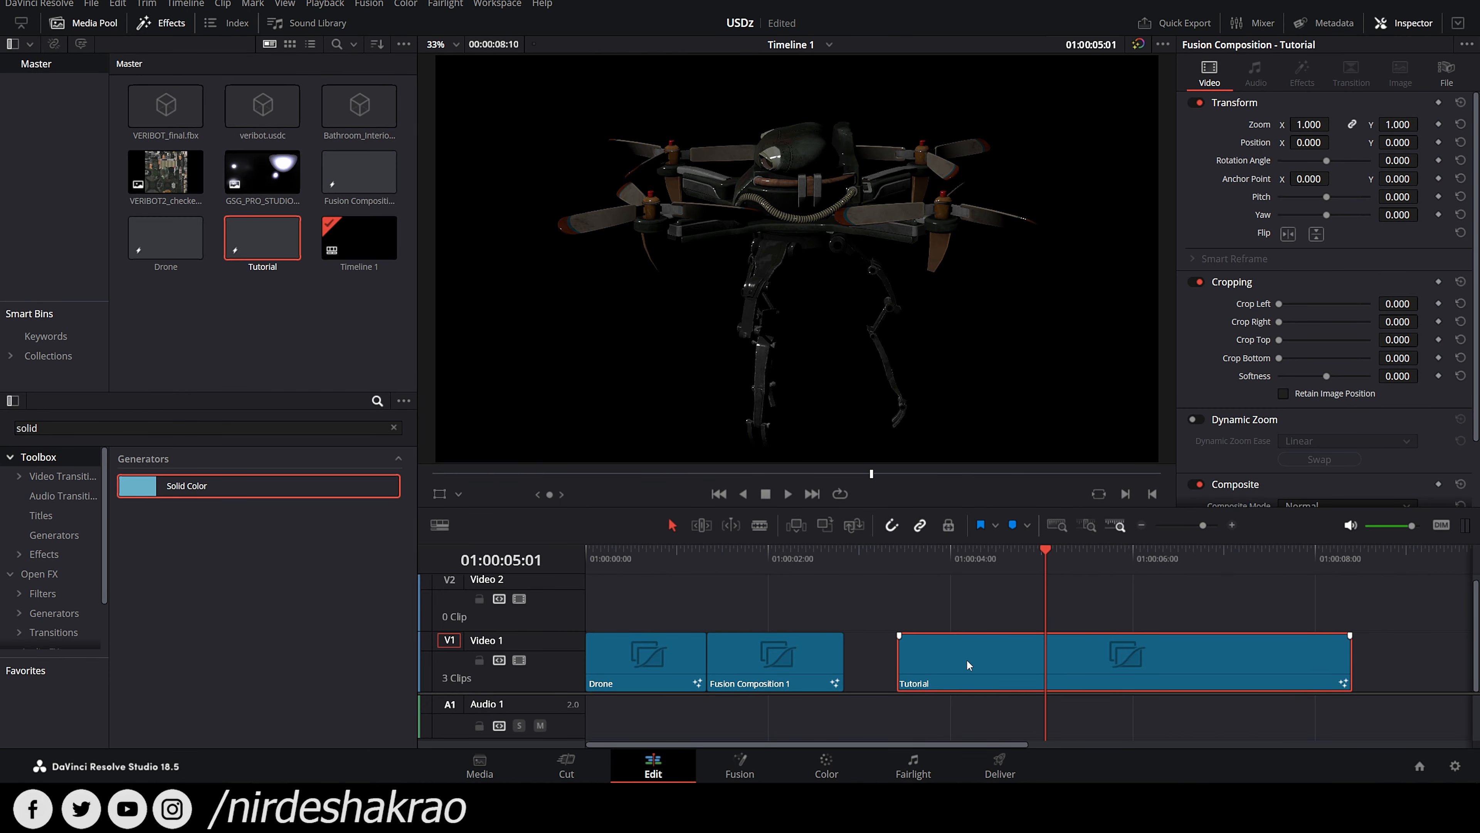
pyautogui.moveTo(911, 681); pyautogui.dragTo(622, 627)
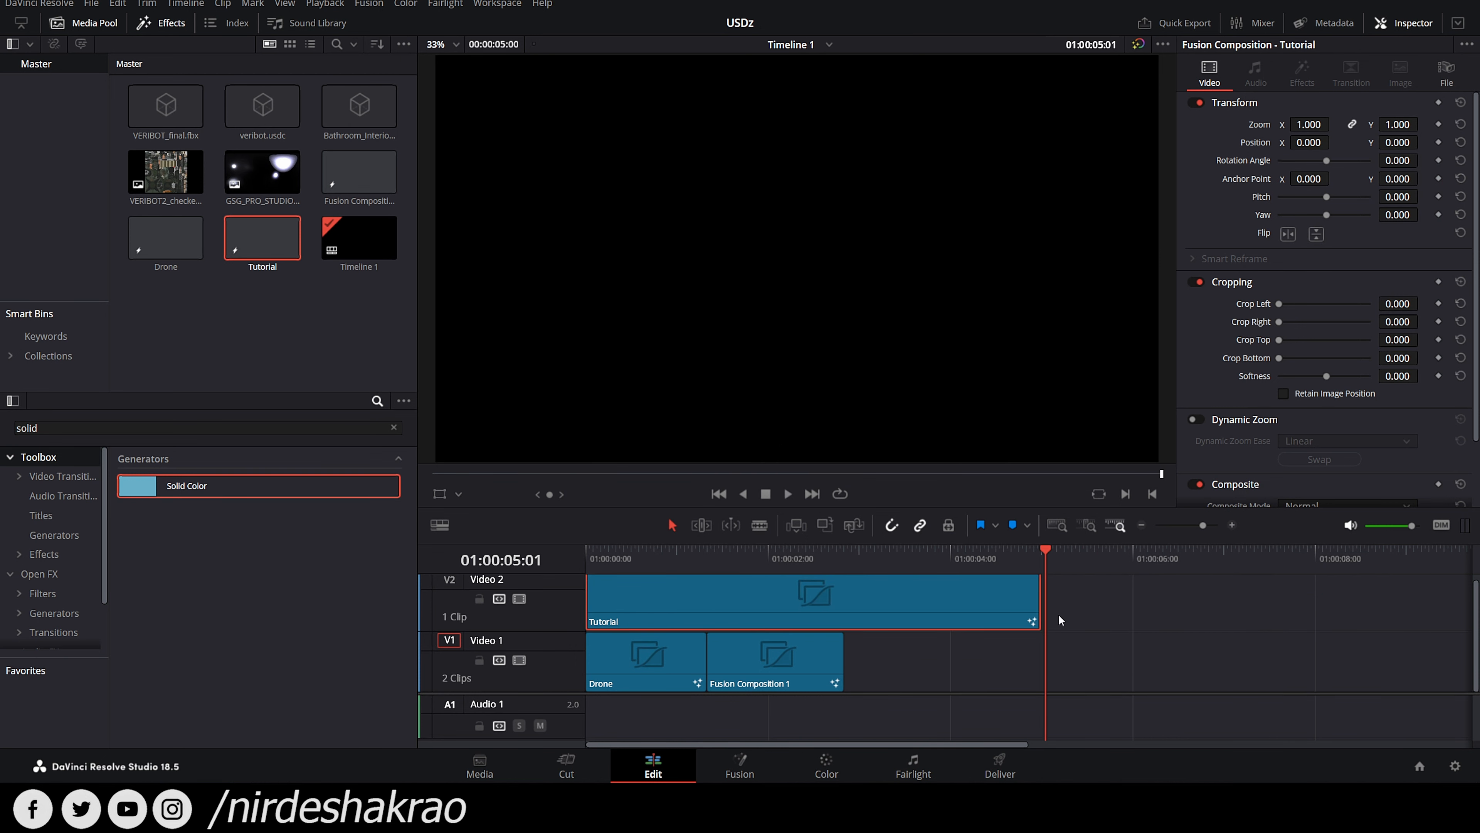
pyautogui.moveTo(1039, 606); pyautogui.dragTo(1008, 649)
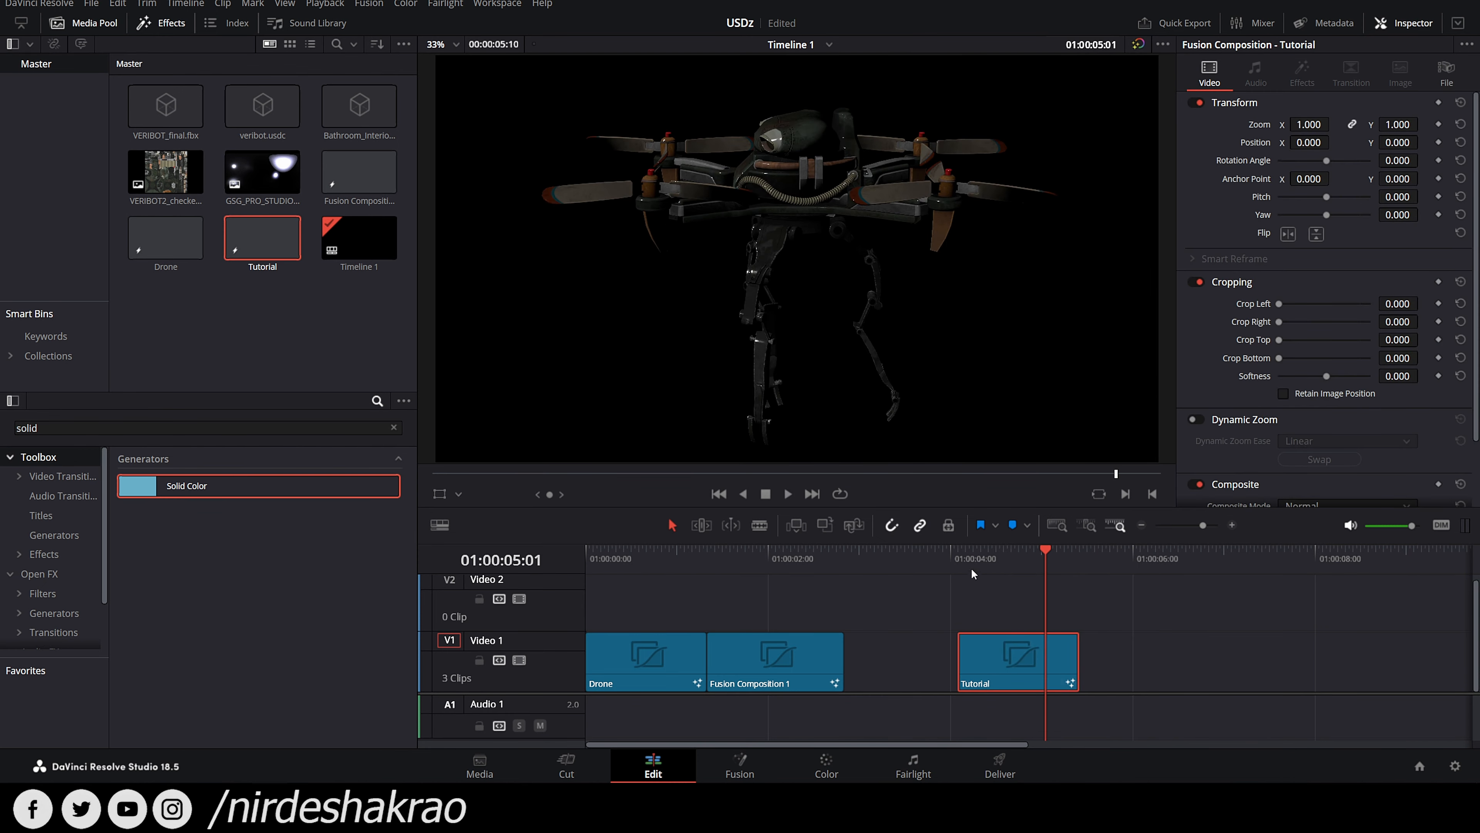
# Step: Return to the Tutorial composition in Fusion and play back its shortened frame range
pyautogui.click(740, 767)
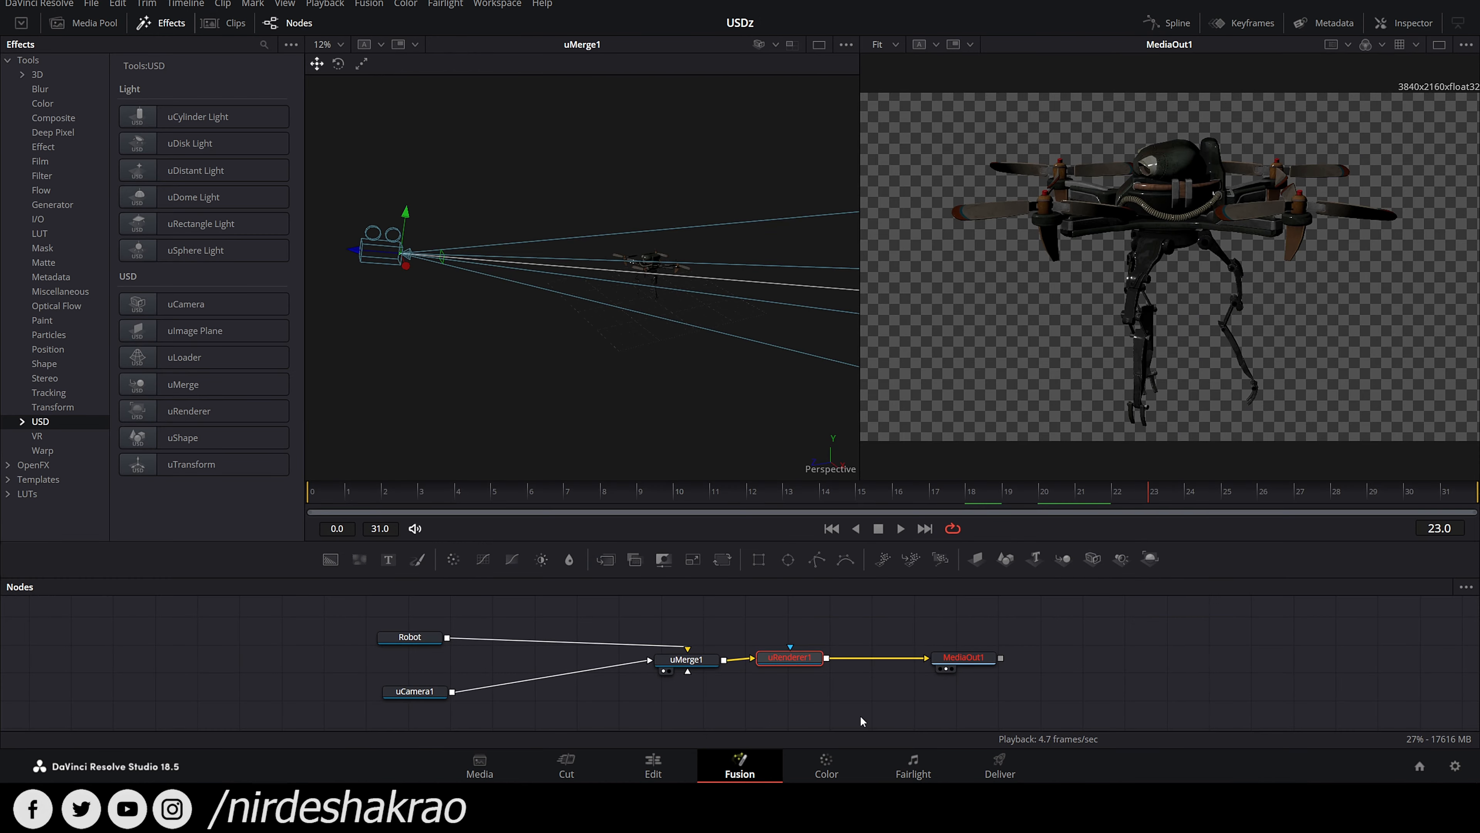
pyautogui.moveTo(1402, 519); pyautogui.dragTo(1479, 500)
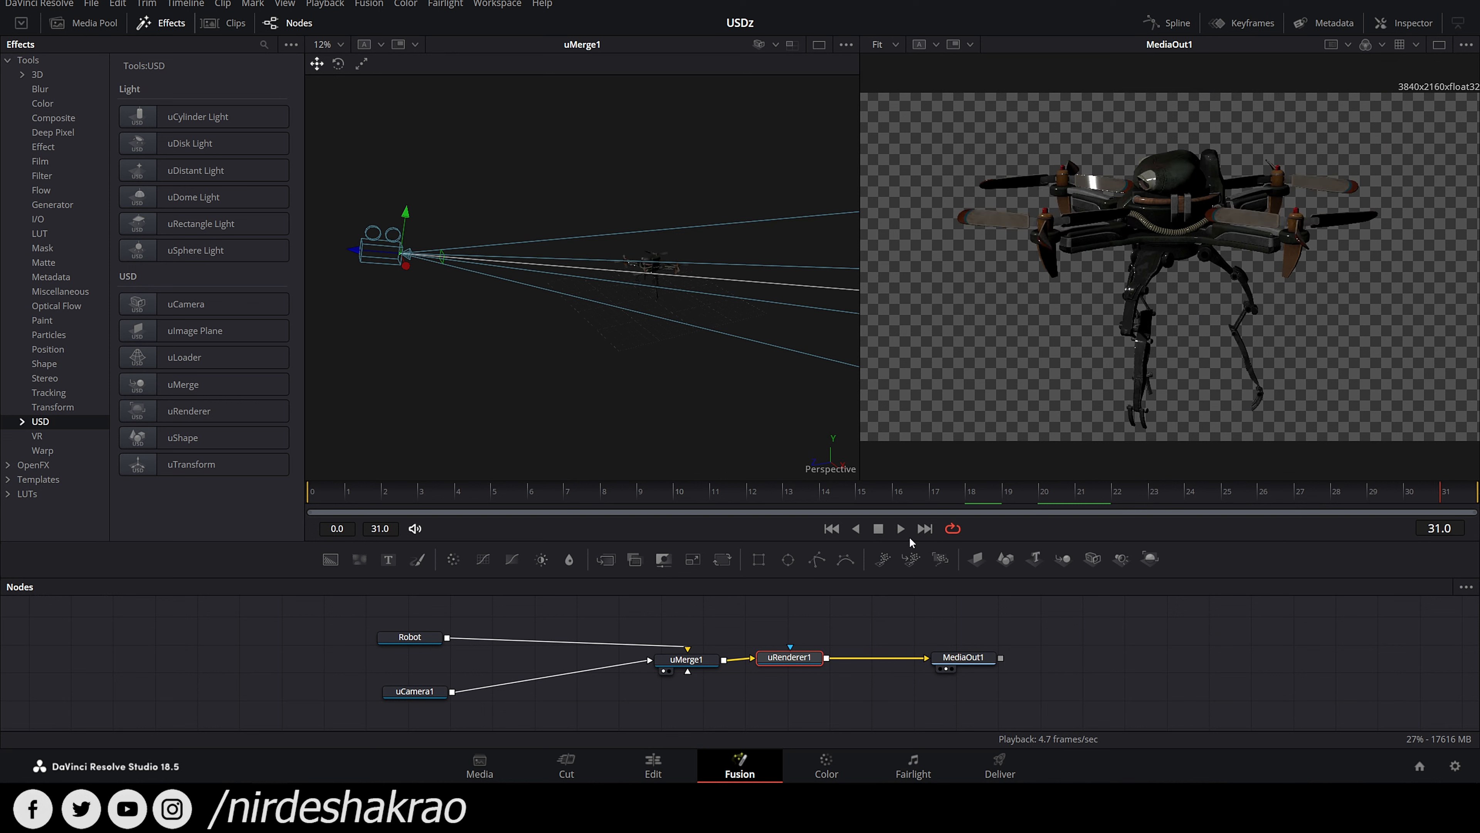
pyautogui.click(902, 528)
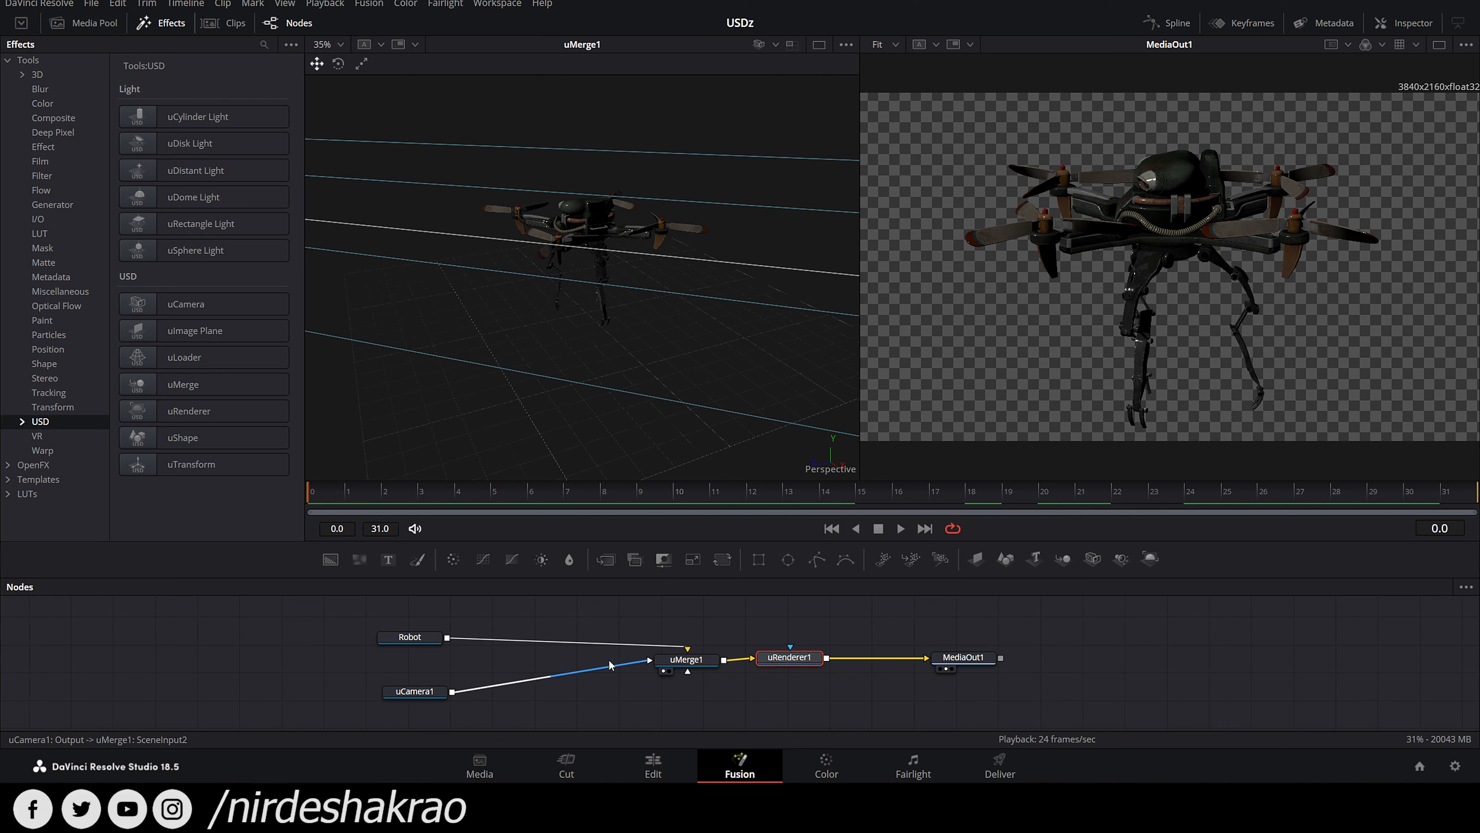
# Step: Add a uShape node below uCamera1 and connect its output to uMerge1
pyautogui.click(192, 445)
pyautogui.moveTo(419, 704); pyautogui.dragTo(687, 648)
pyautogui.moveTo(421, 701); pyautogui.dragTo(420, 703)
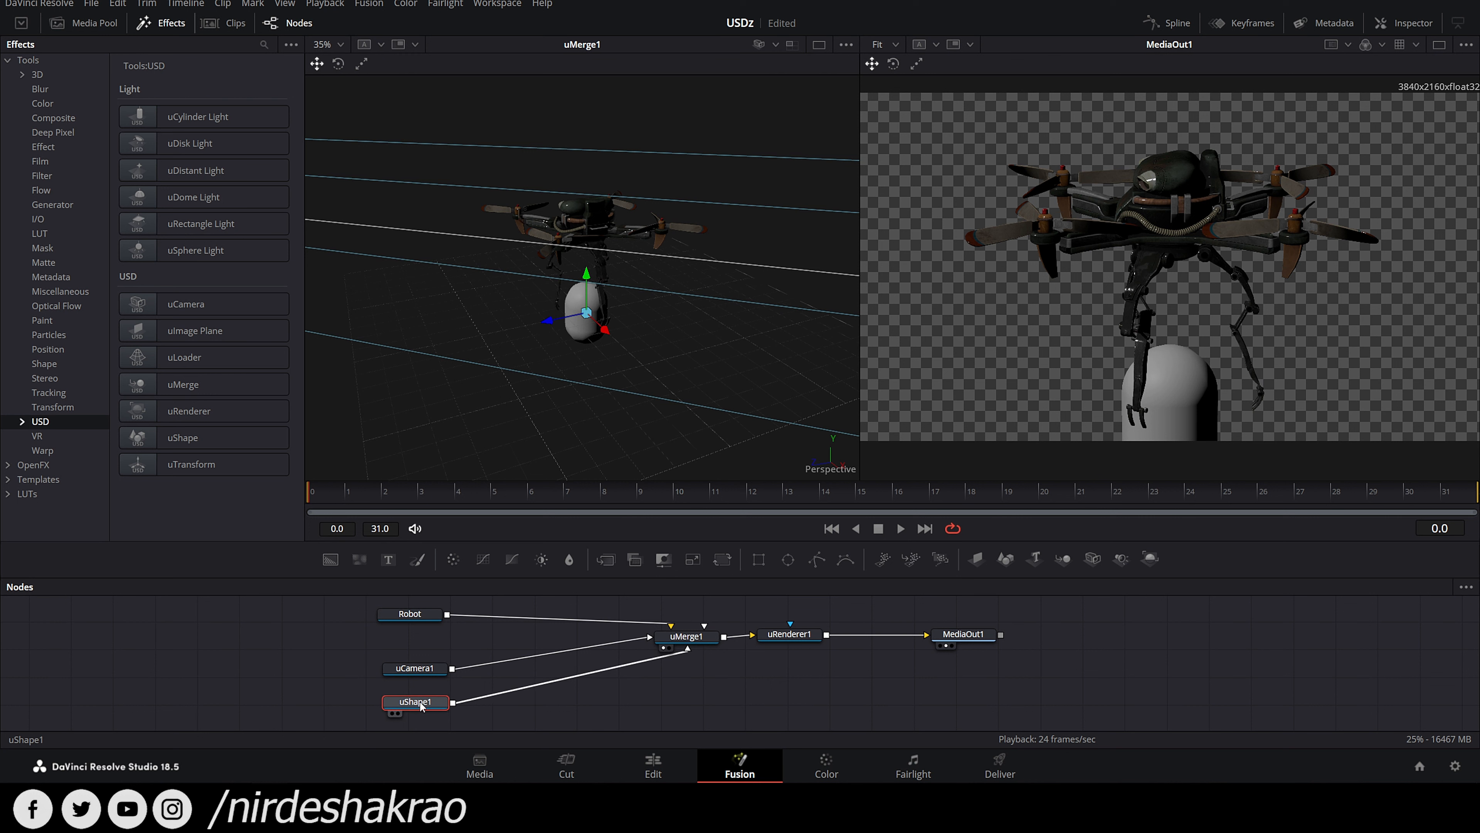
# Step: Open the Inspector and review the settings of the uShape1, uCamera1 and Robot nodes
pyautogui.click(1414, 24)
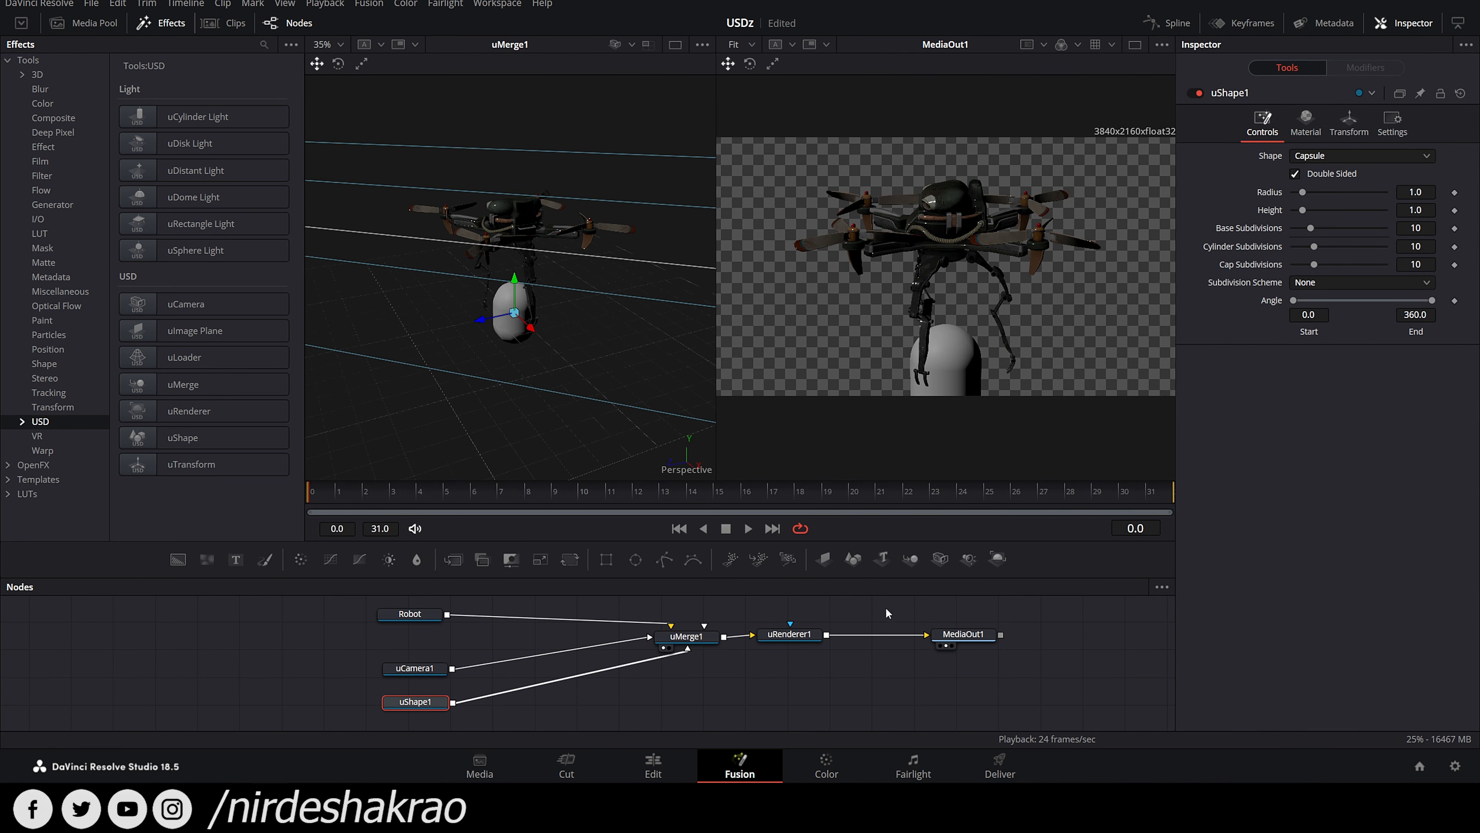
pyautogui.click(422, 667)
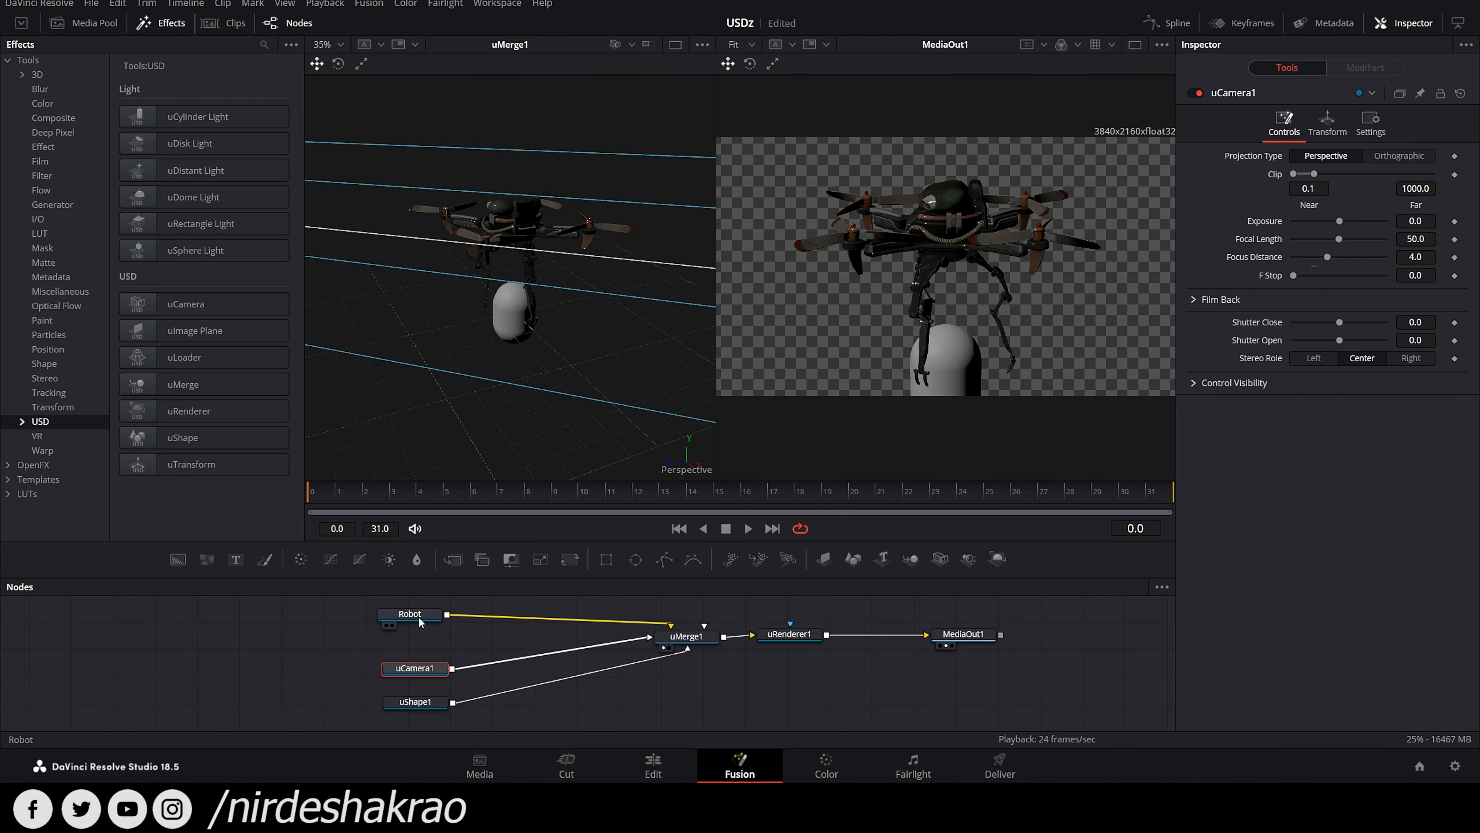
pyautogui.click(417, 617)
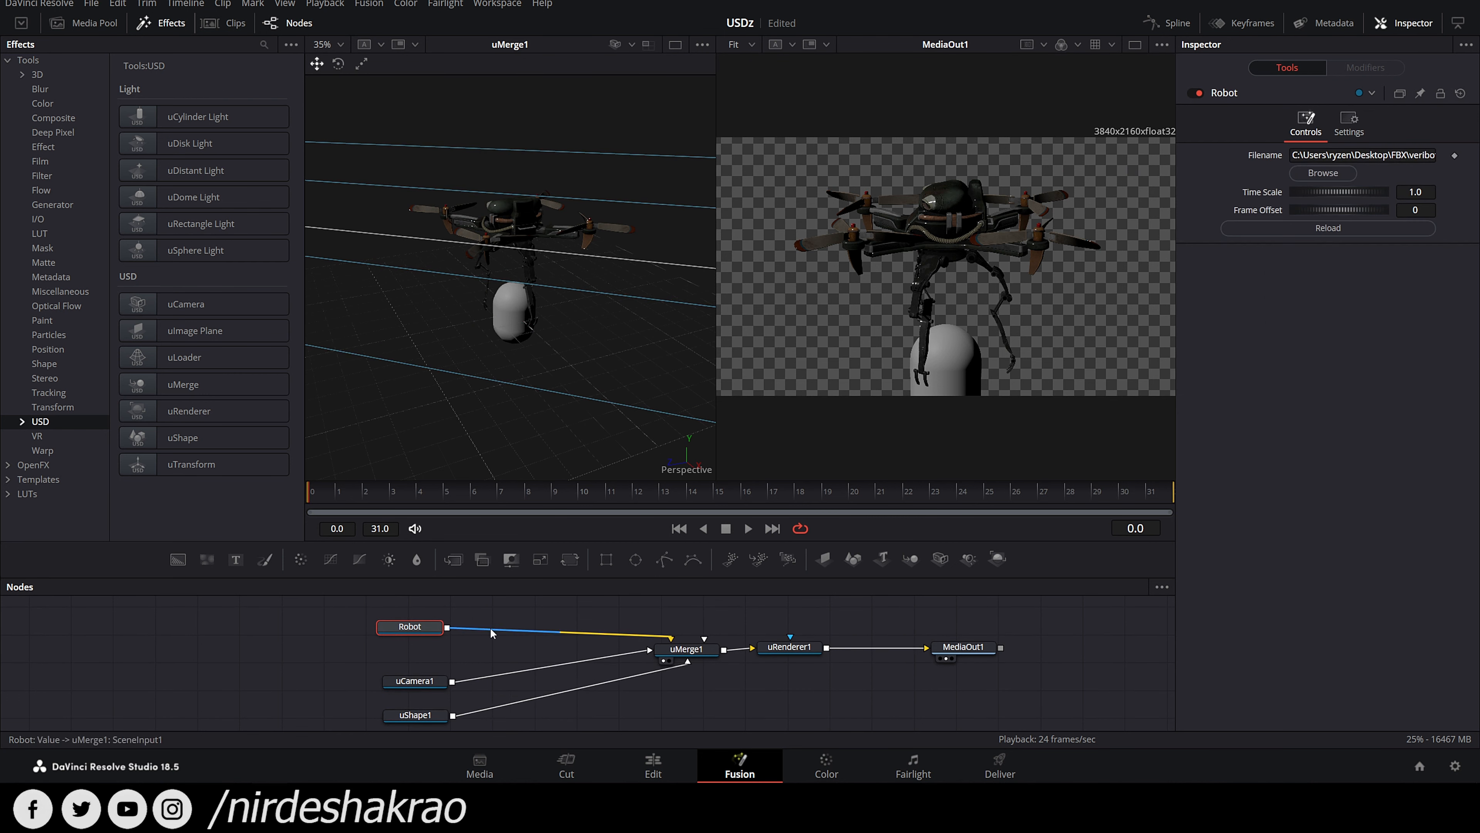
# Step: Select uShape1 and change its shape from a capsule to Plane
pyautogui.click(411, 715)
pyautogui.moveTo(640, 715); pyautogui.dragTo(665, 710)
pyautogui.moveTo(426, 691); pyautogui.dragTo(426, 695)
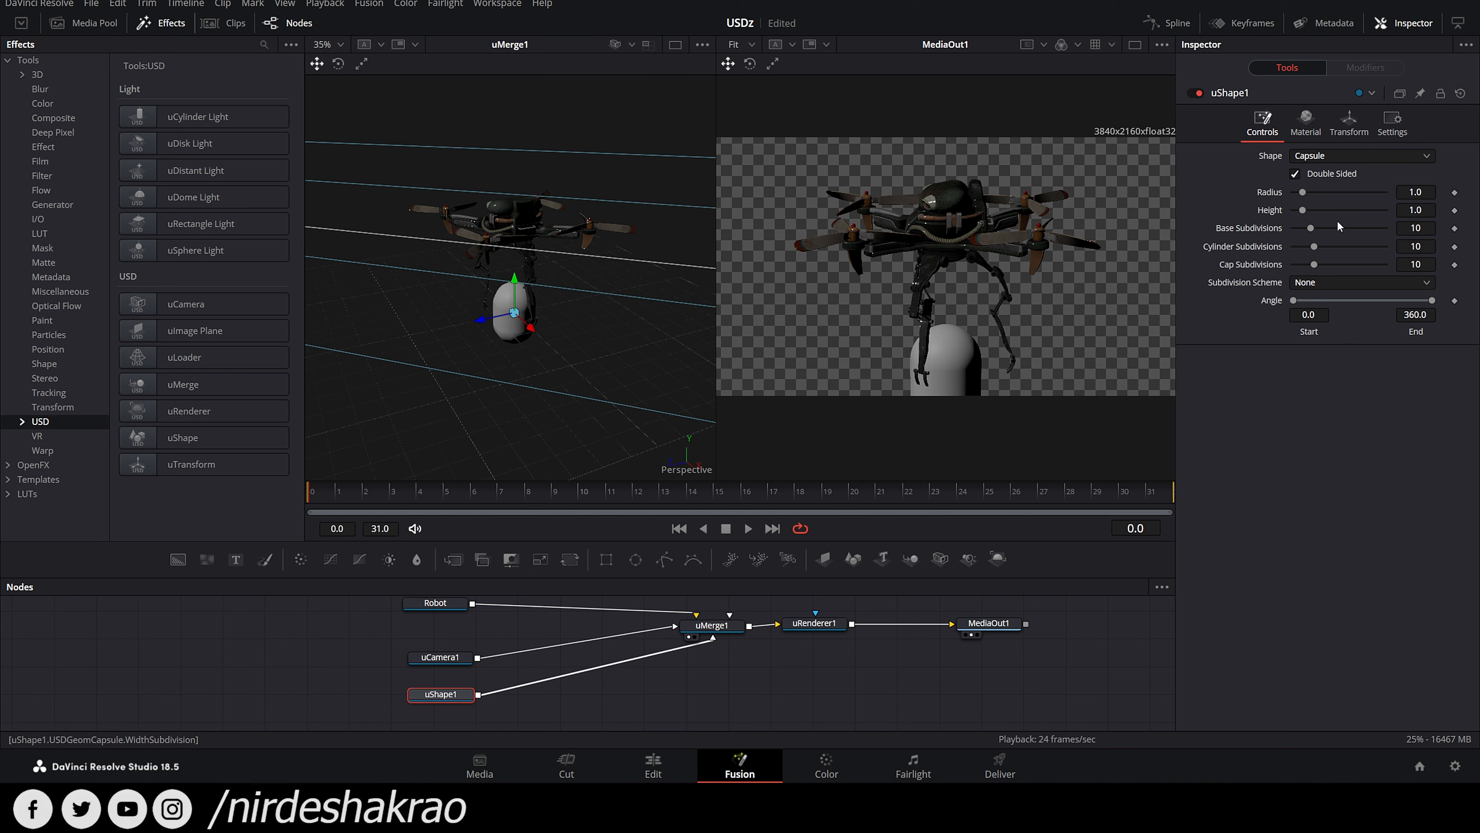
pyautogui.click(1351, 155)
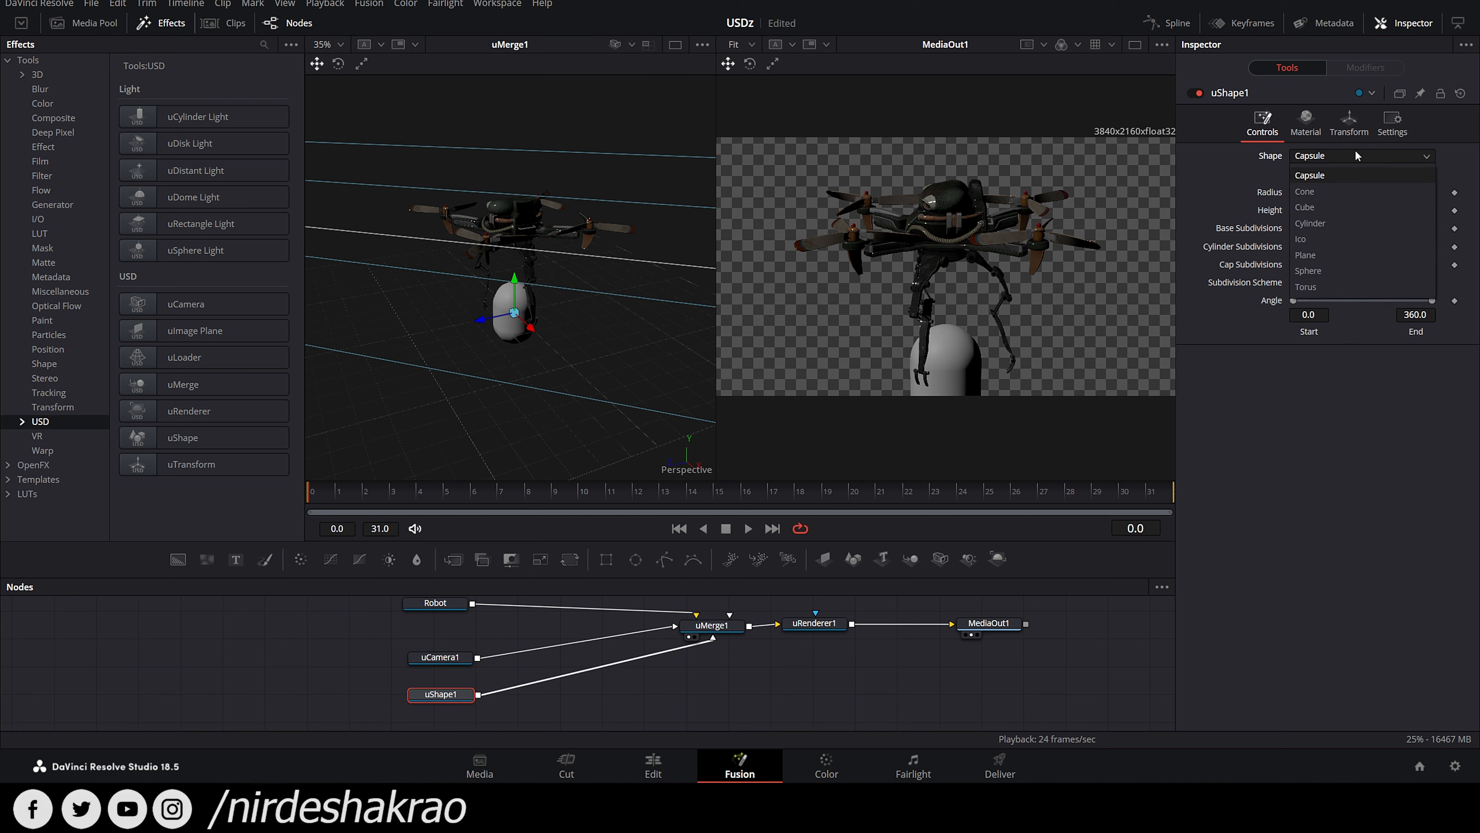
pyautogui.click(1343, 254)
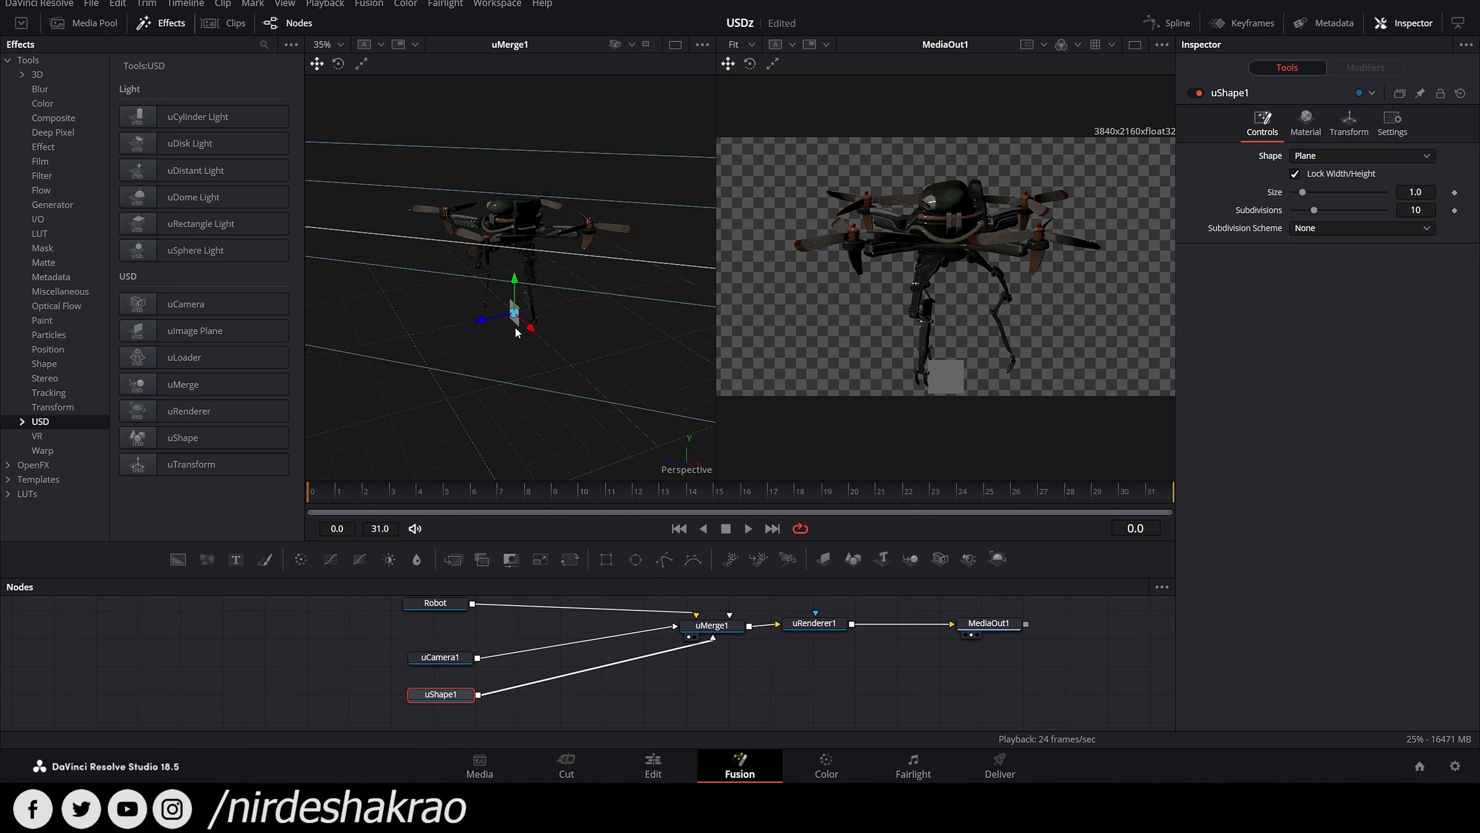
# Step: Rotate the plane freehand about its X axis by about -34 degrees in the uMerge1 view
pyautogui.scroll(5, 516, 329)
pyautogui.moveTo(568, 419); pyautogui.dragTo(565, 428)
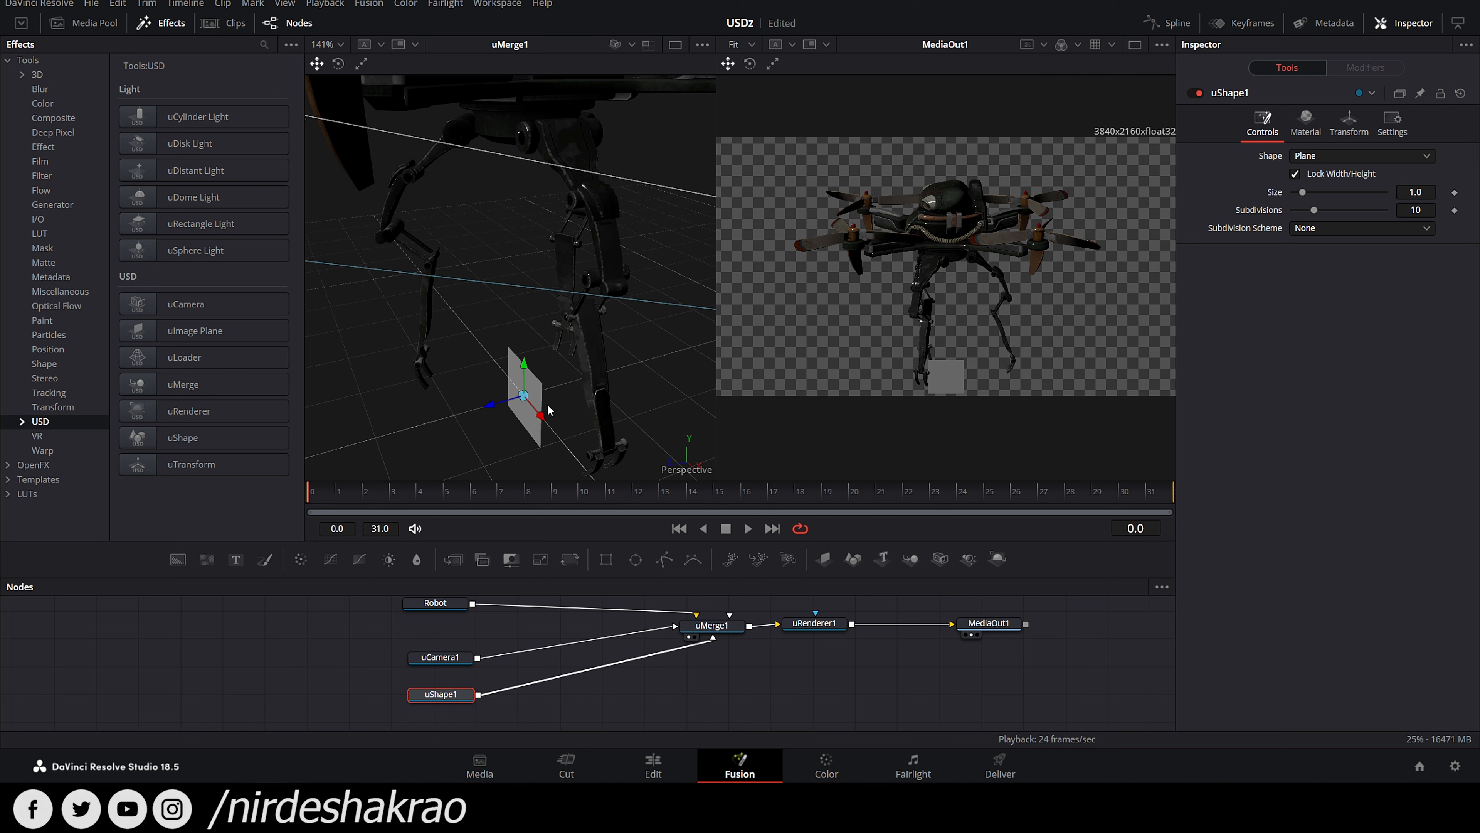
pyautogui.click(338, 63)
pyautogui.moveTo(507, 343); pyautogui.dragTo(548, 335)
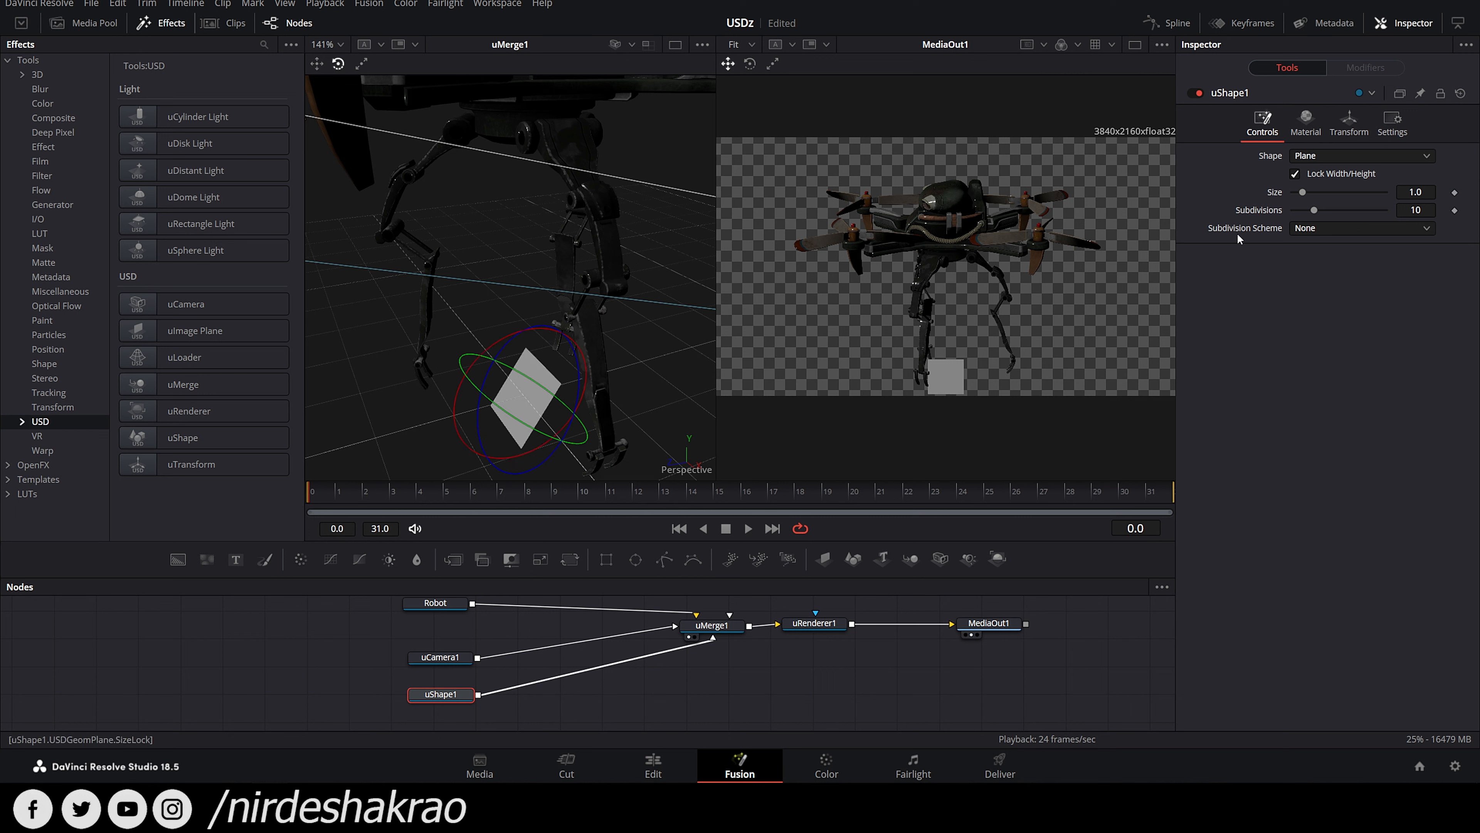
# Step: Lay the uShape1 plane flat by setting its X rotation to -90
pyautogui.moveTo(455, 694); pyautogui.dragTo(448, 696)
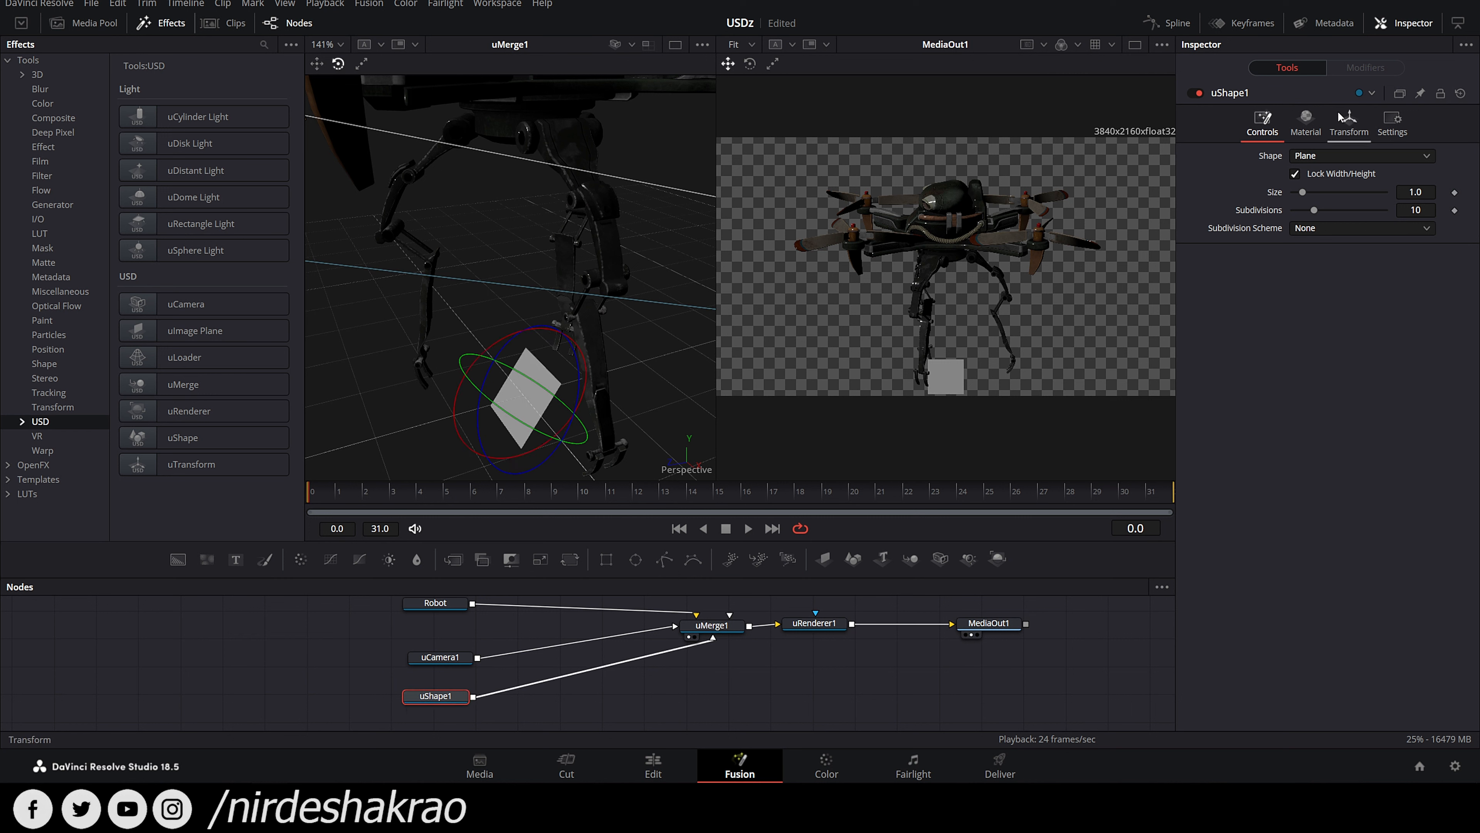
pyautogui.click(1349, 119)
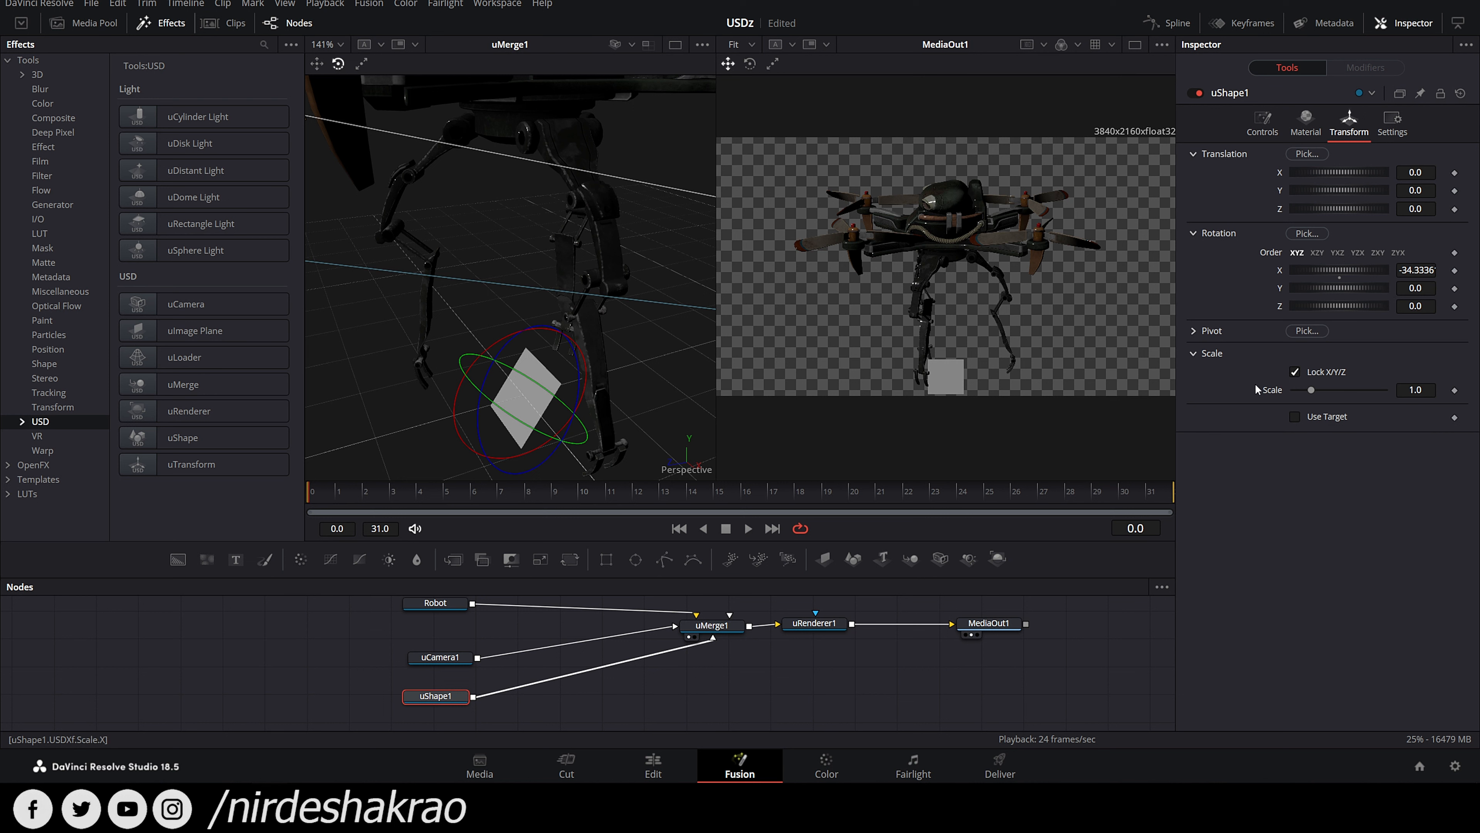
pyautogui.click(1411, 269)
pyautogui.write('-90')
pyautogui.press('Tab')
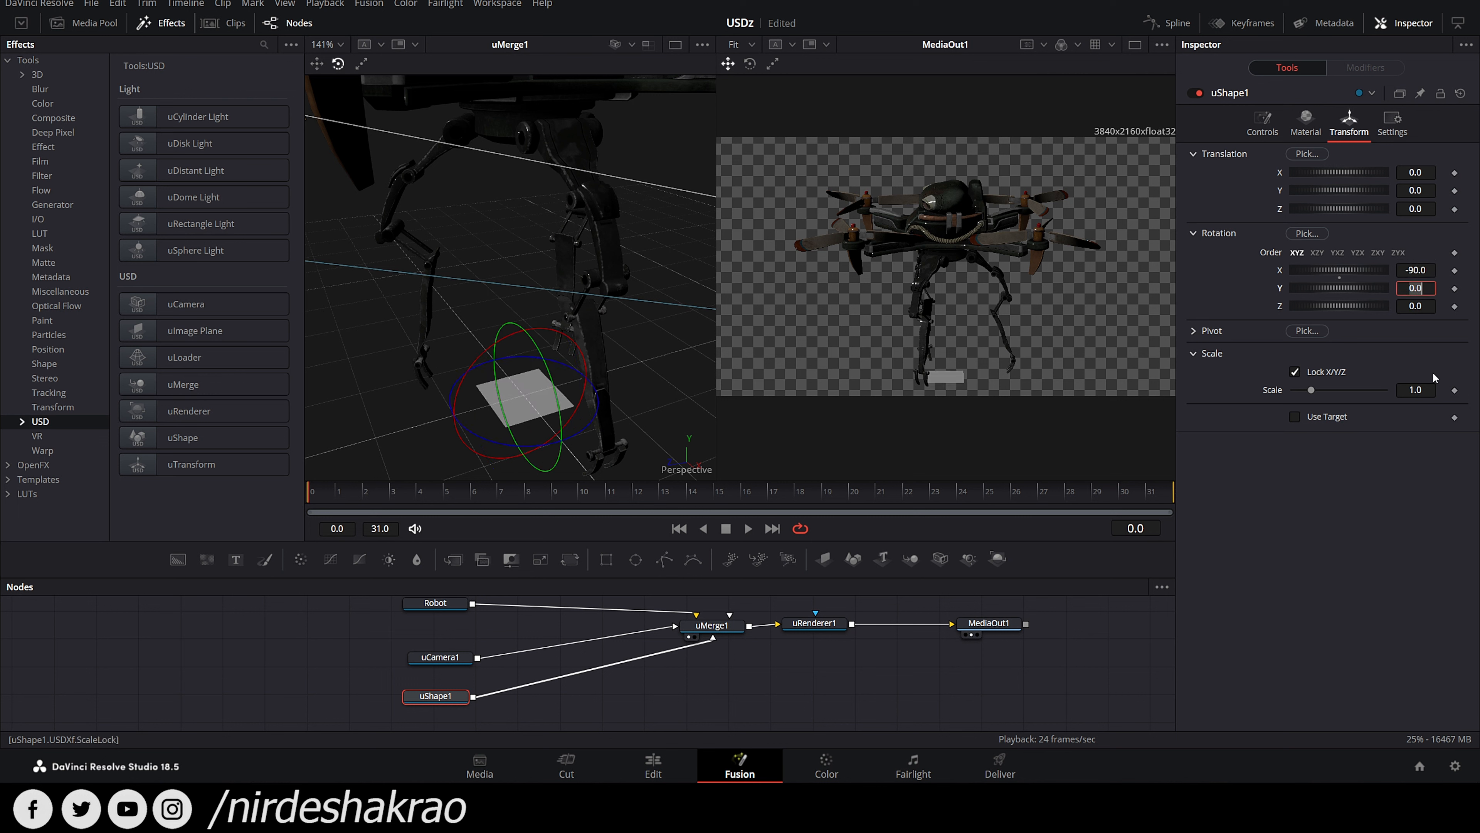
# Step: Enlarge the uShape1 plane to a locked scale of 10
pyautogui.moveTo(1315, 389); pyautogui.dragTo(1405, 391)
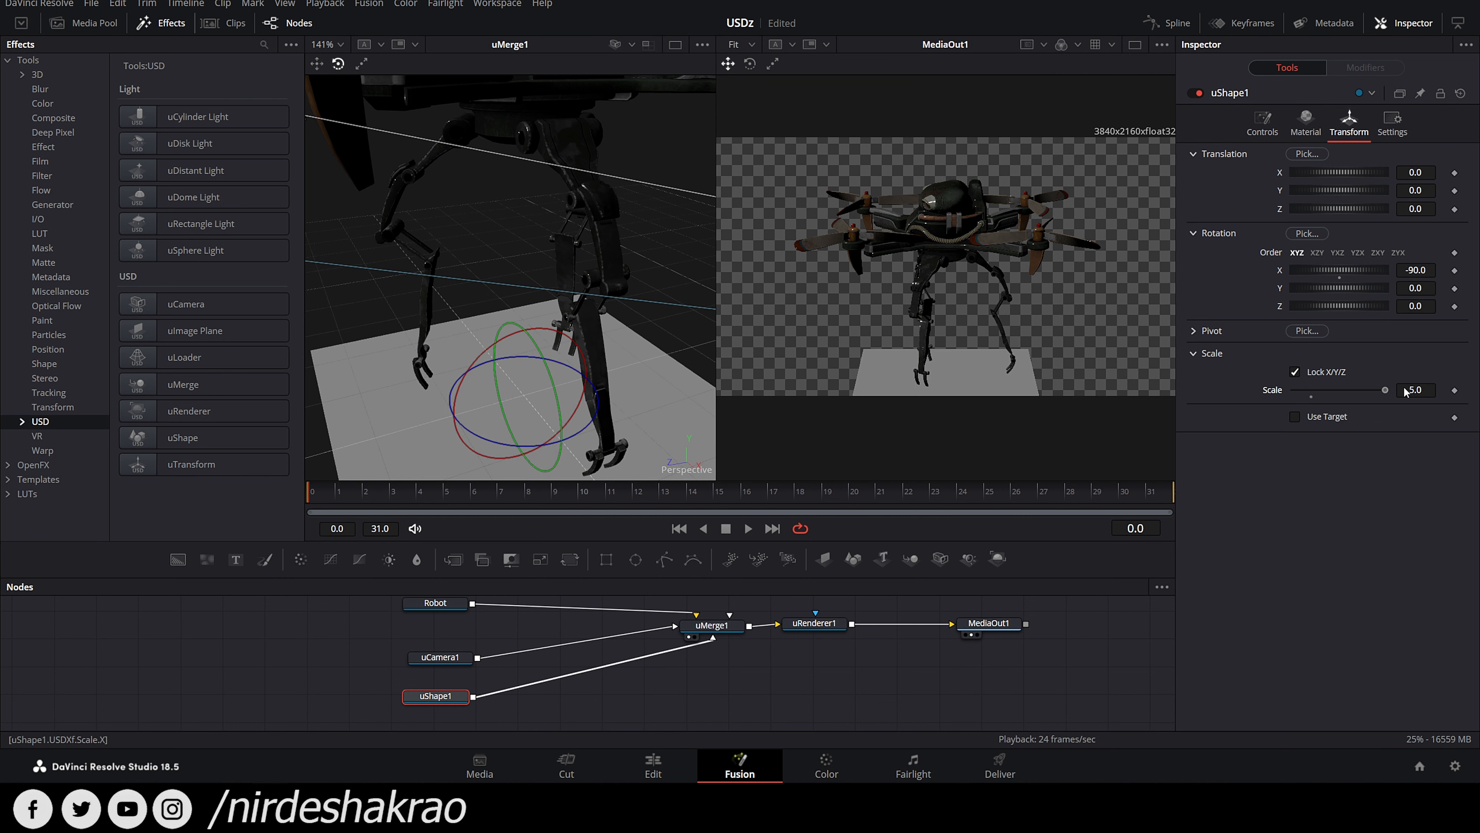
pyautogui.click(1431, 390)
pyautogui.write('10')
pyautogui.press('Return')
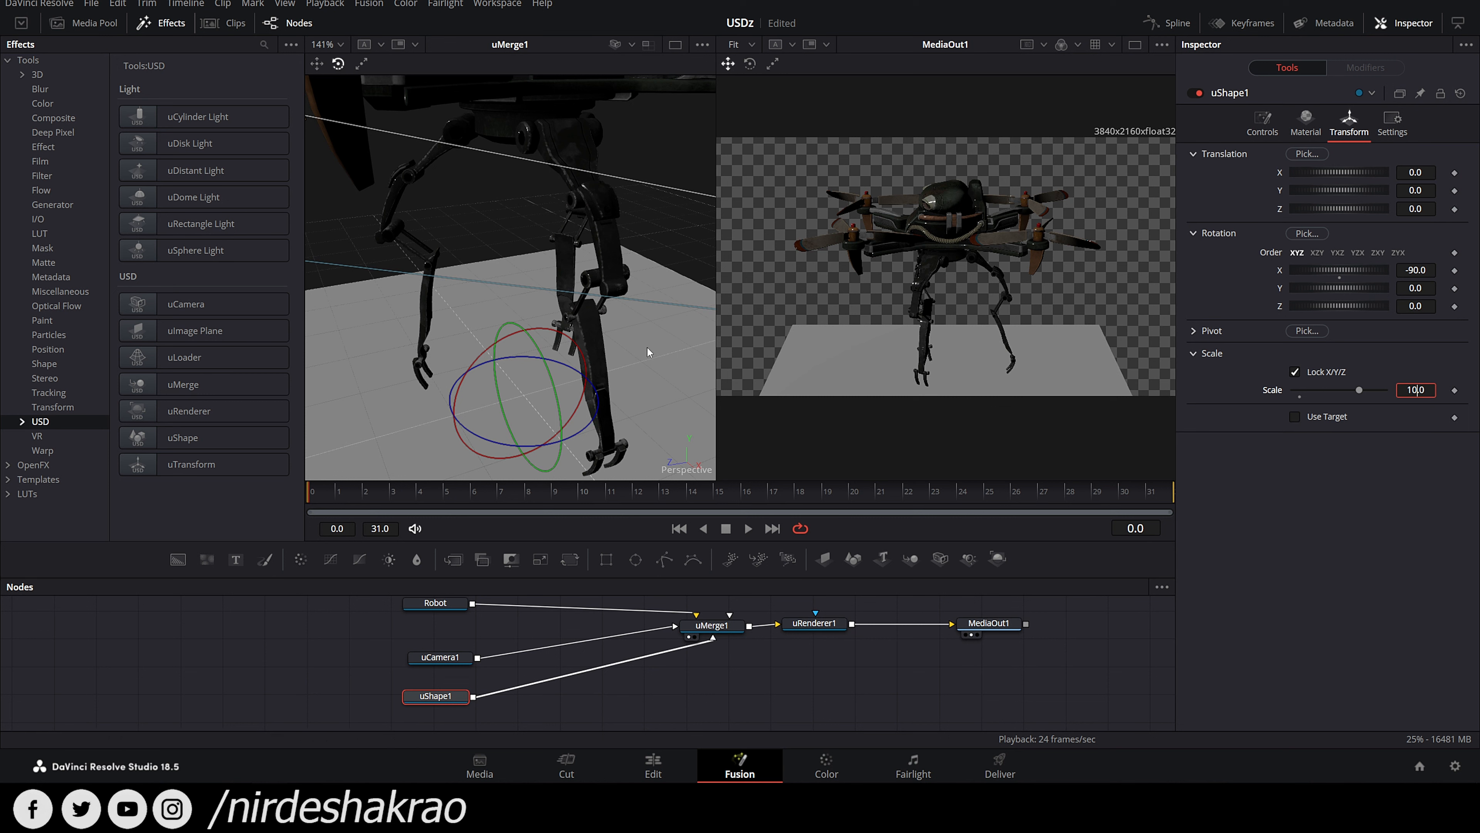
# Step: Set the uShape1 plane's locked scale to 20 so it forms a large floor beneath the drone
pyautogui.scroll(-1, 576, 362)
pyautogui.scroll(-3, 575, 362)
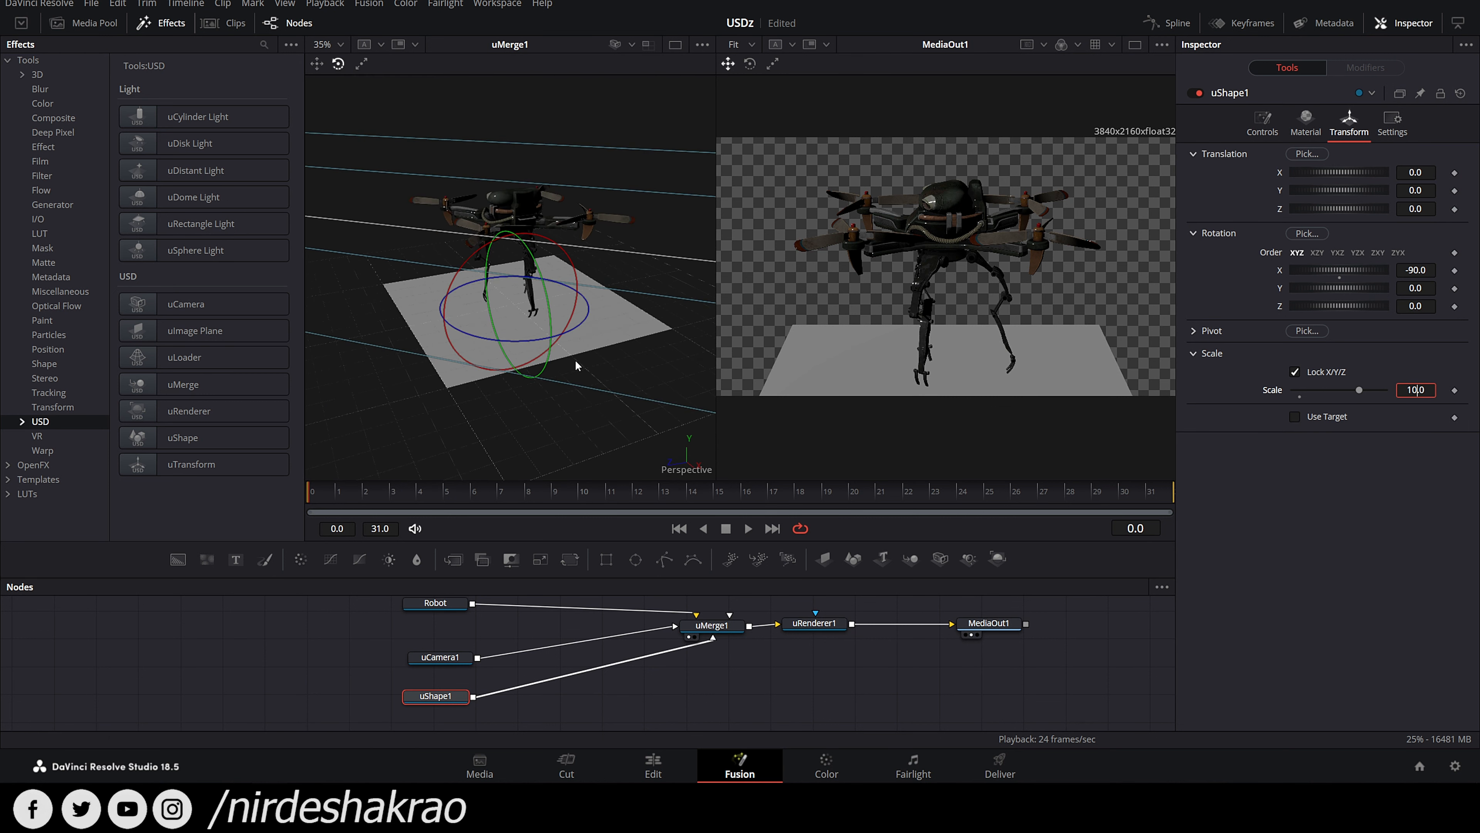
pyautogui.moveTo(677, 411); pyautogui.dragTo(624, 408)
pyautogui.click(1416, 390)
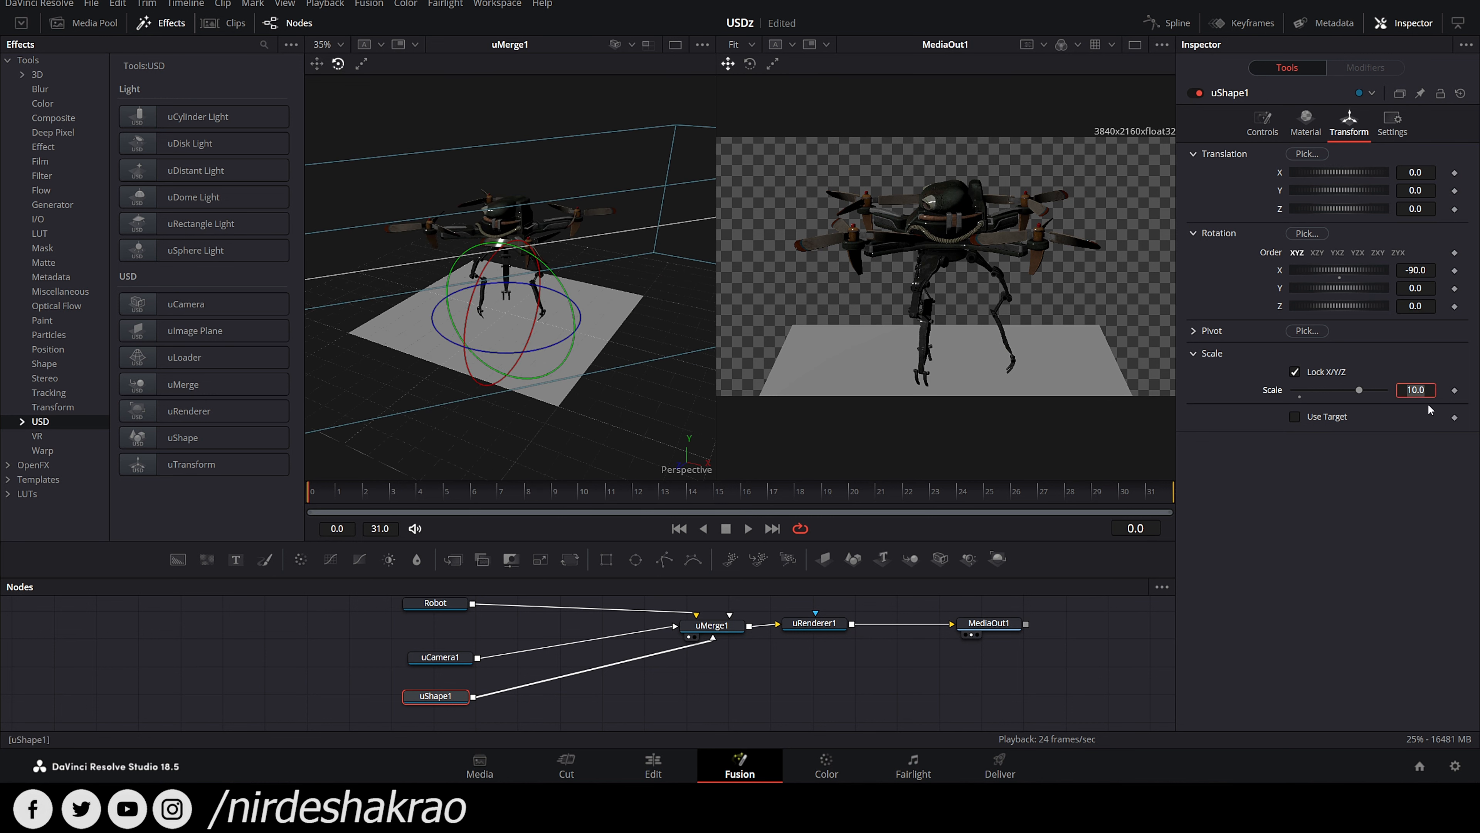
pyautogui.write('20')
pyautogui.press('Return')
# Step: Examine the drone above the floor plane from several angles and scrub through the animation
pyautogui.moveTo(496, 356); pyautogui.dragTo(521, 333)
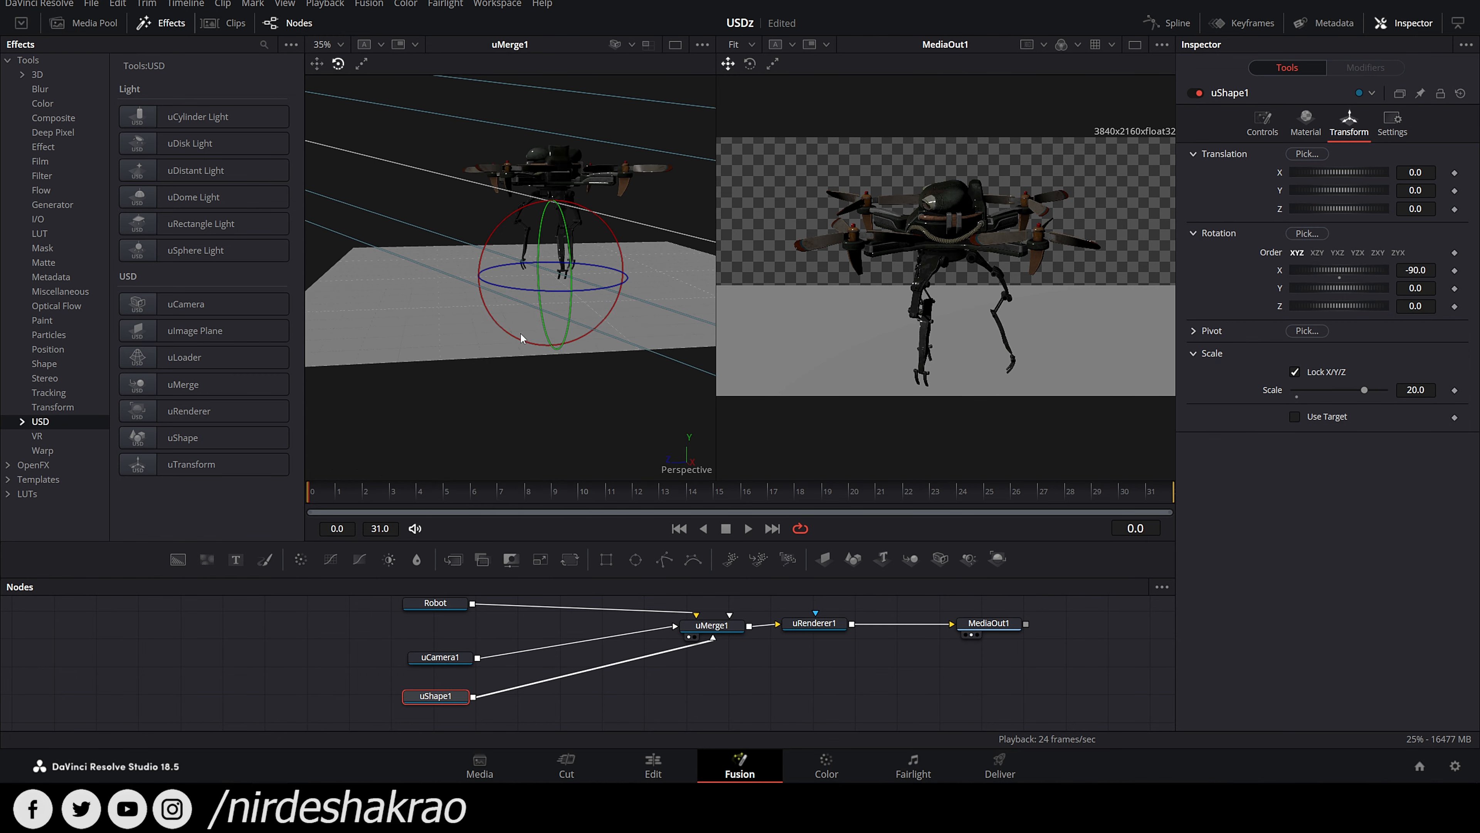
pyautogui.scroll(2, 585, 256)
pyautogui.moveTo(599, 292); pyautogui.dragTo(568, 397)
pyautogui.moveTo(324, 495); pyautogui.dragTo(832, 482)
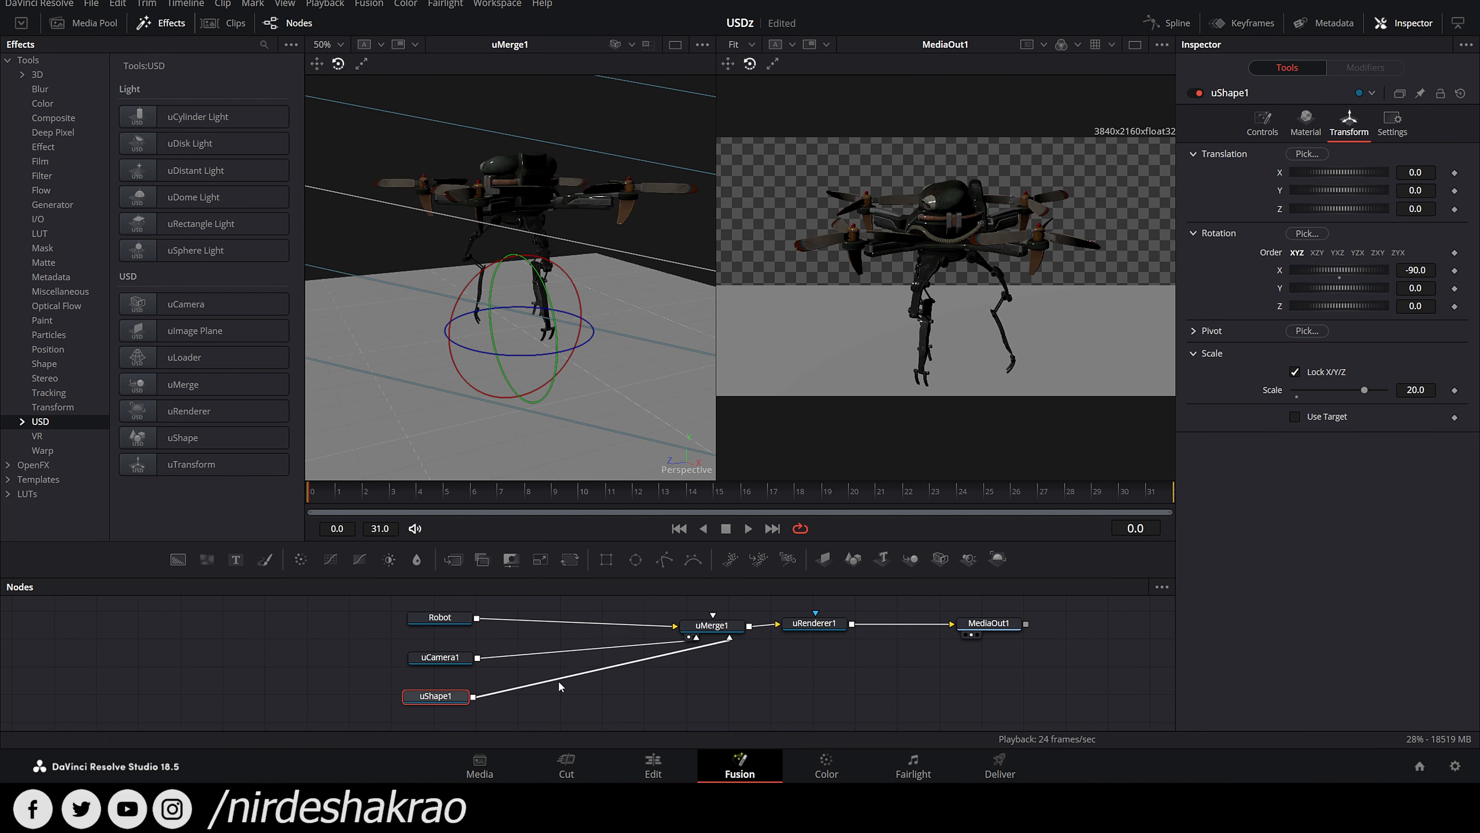
# Step: Compare uShape1's transform settings with the settings available on the Robot loader node
pyautogui.moveTo(434, 697); pyautogui.dragTo(442, 697)
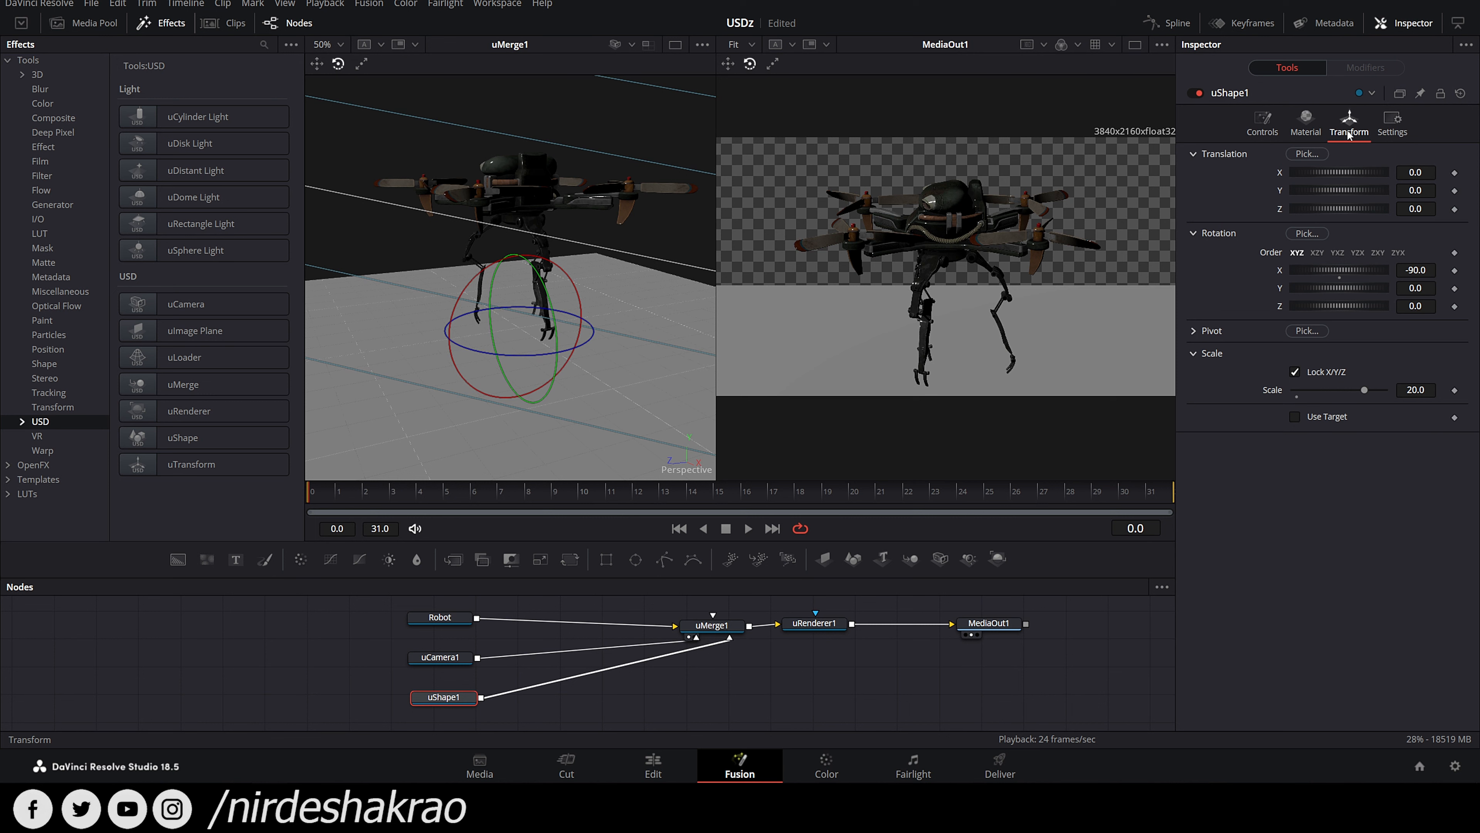
pyautogui.click(437, 619)
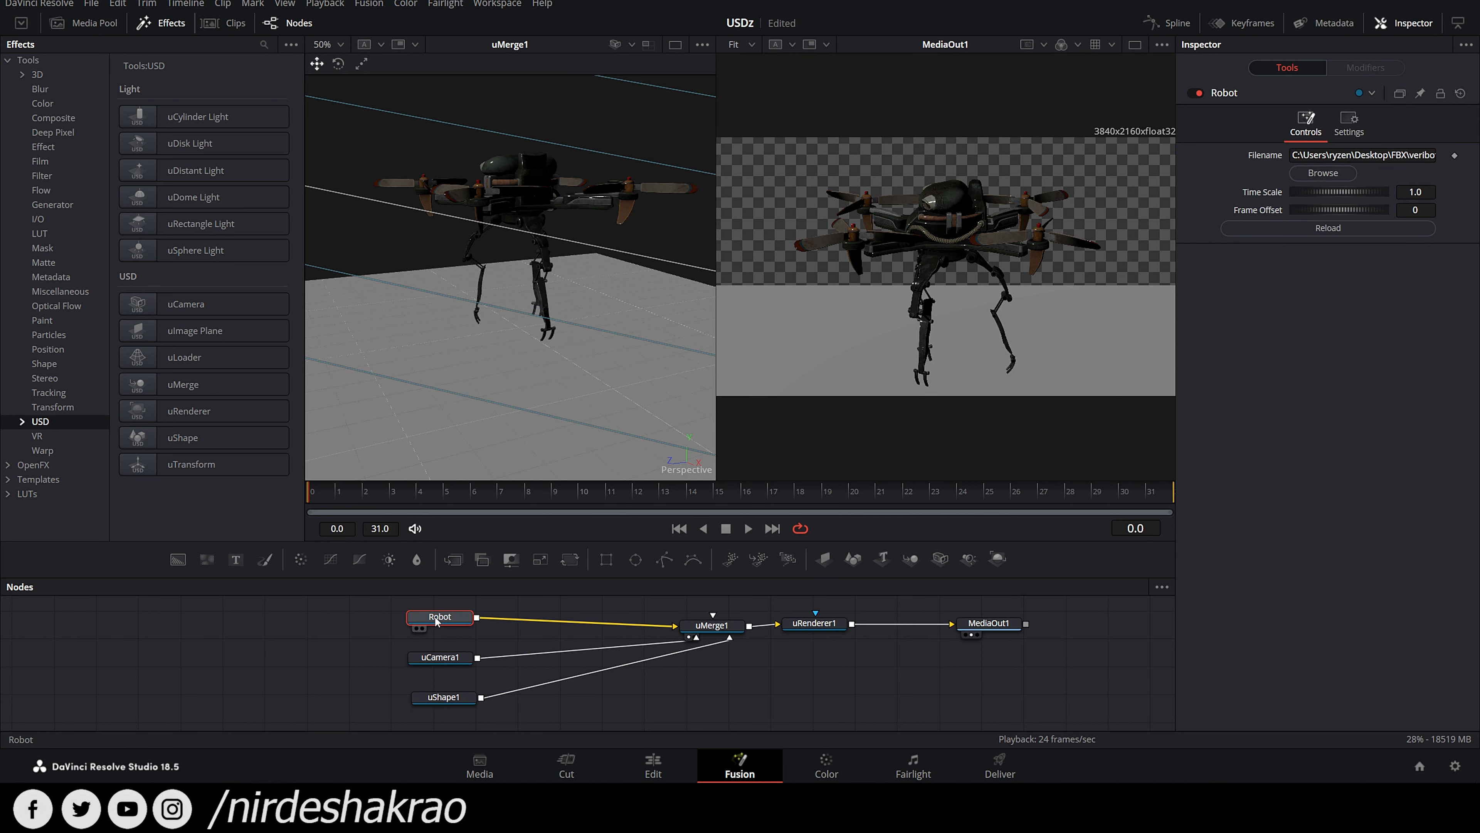
pyautogui.click(1348, 124)
pyautogui.click(1304, 125)
# Step: Insert a uTransform node between Robot and uMerge1, spacing it midway along the connection
pyautogui.moveTo(433, 622); pyautogui.dragTo(437, 615)
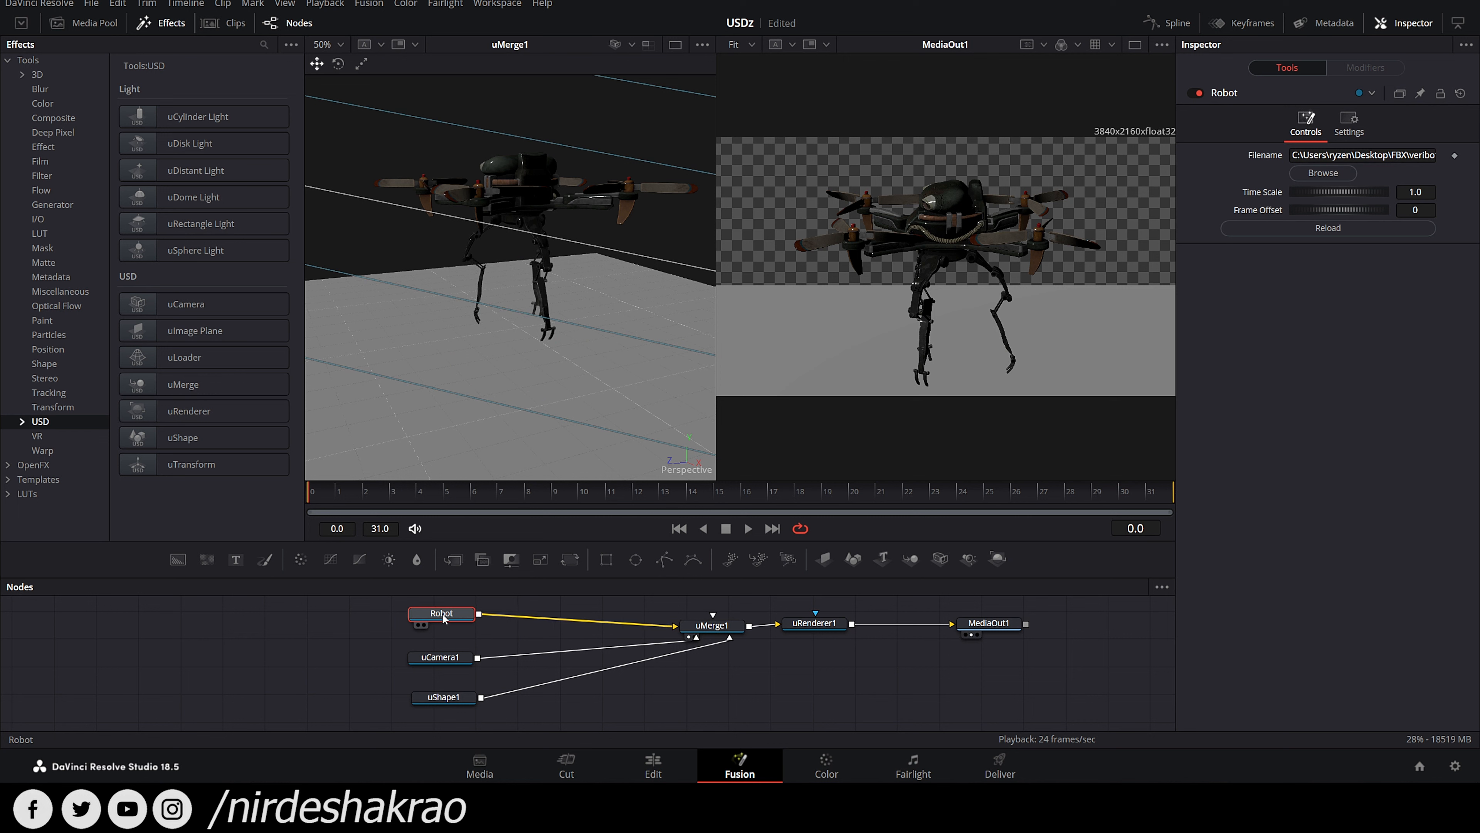
pyautogui.click(200, 468)
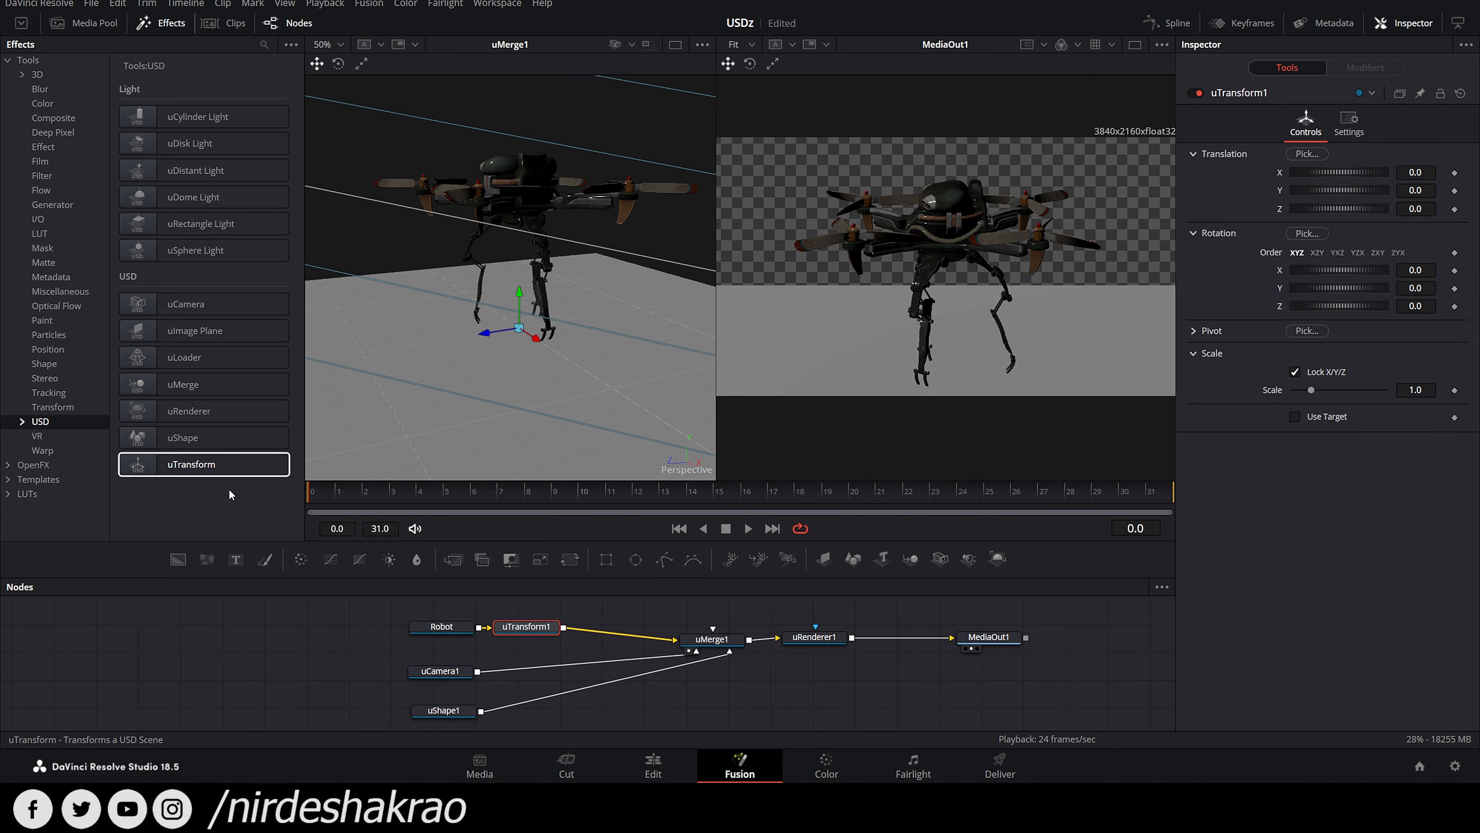
pyautogui.moveTo(541, 632); pyautogui.dragTo(563, 635)
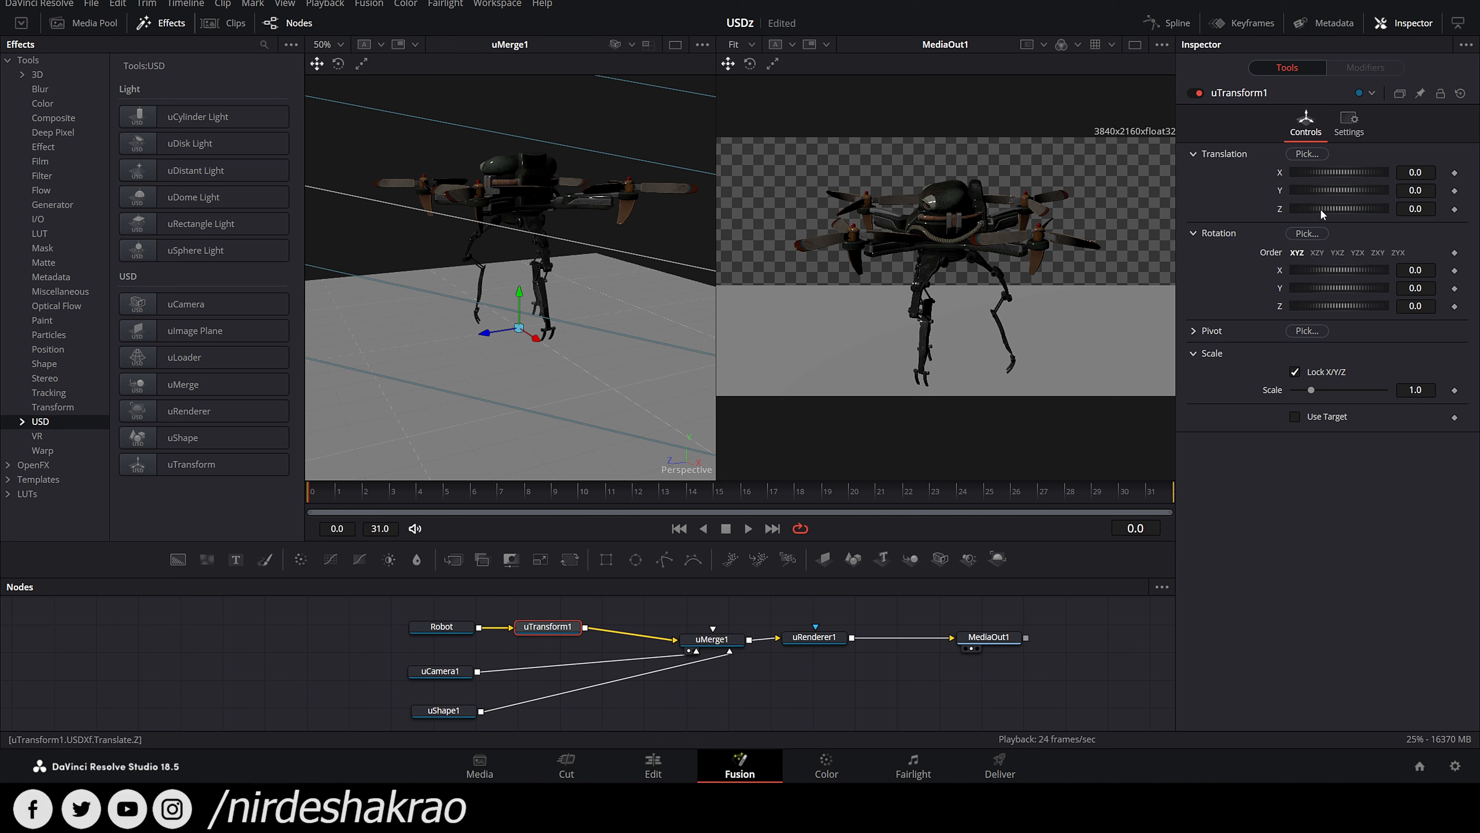
# Step: Try shifting the robot with uTransform1's X and Y translation, undo each change, and reselect the Robot node
pyautogui.moveTo(1340, 177); pyautogui.dragTo(1303, 227)
pyautogui.hotkey('ctrl', 'z')
pyautogui.click(1339, 198)
pyautogui.hotkey('ctrl', 'z')
pyautogui.click(451, 631)
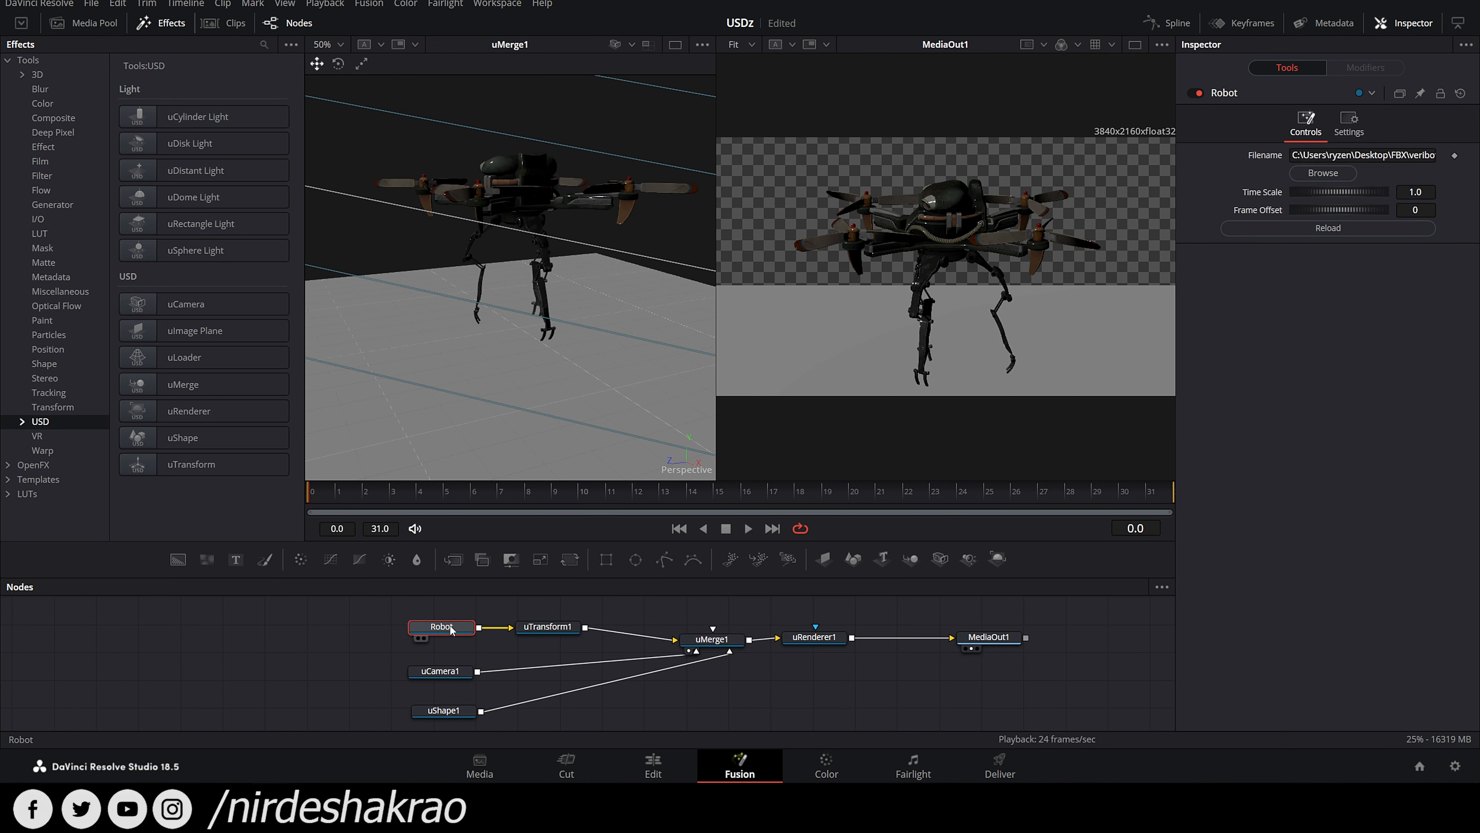
# Step: Try moving the robot with uTransform1's on-screen handle, undo it, and switch to the rotation manipulator
pyautogui.click(315, 65)
pyautogui.click(547, 626)
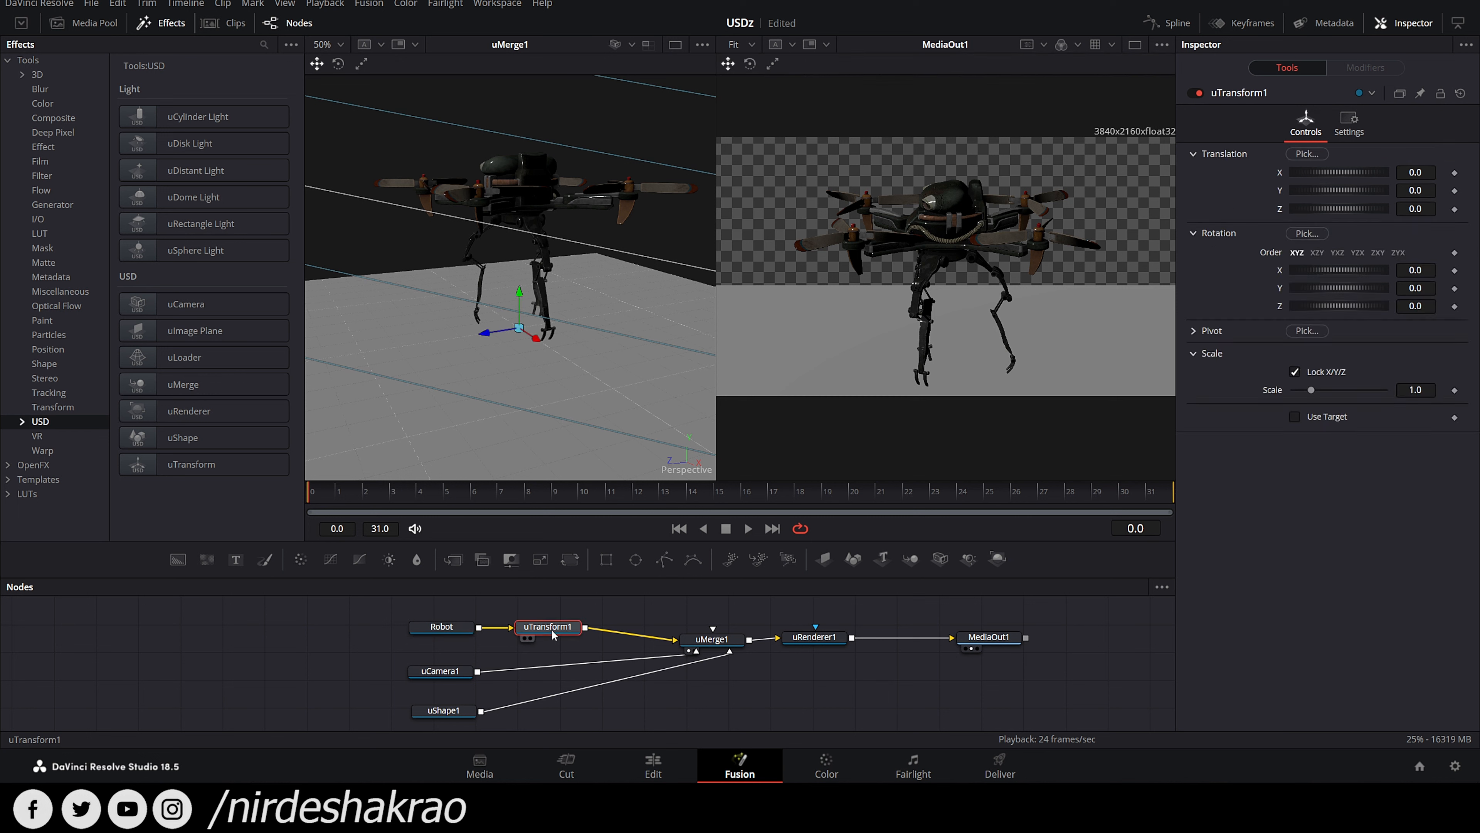
pyautogui.moveTo(528, 338)
pyautogui.mouseDown()
pyautogui.moveTo(539, 343)
pyautogui.moveTo(520, 336)
pyautogui.mouseUp()
pyautogui.hotkey('ctrl', 'z')
pyautogui.click(338, 63)
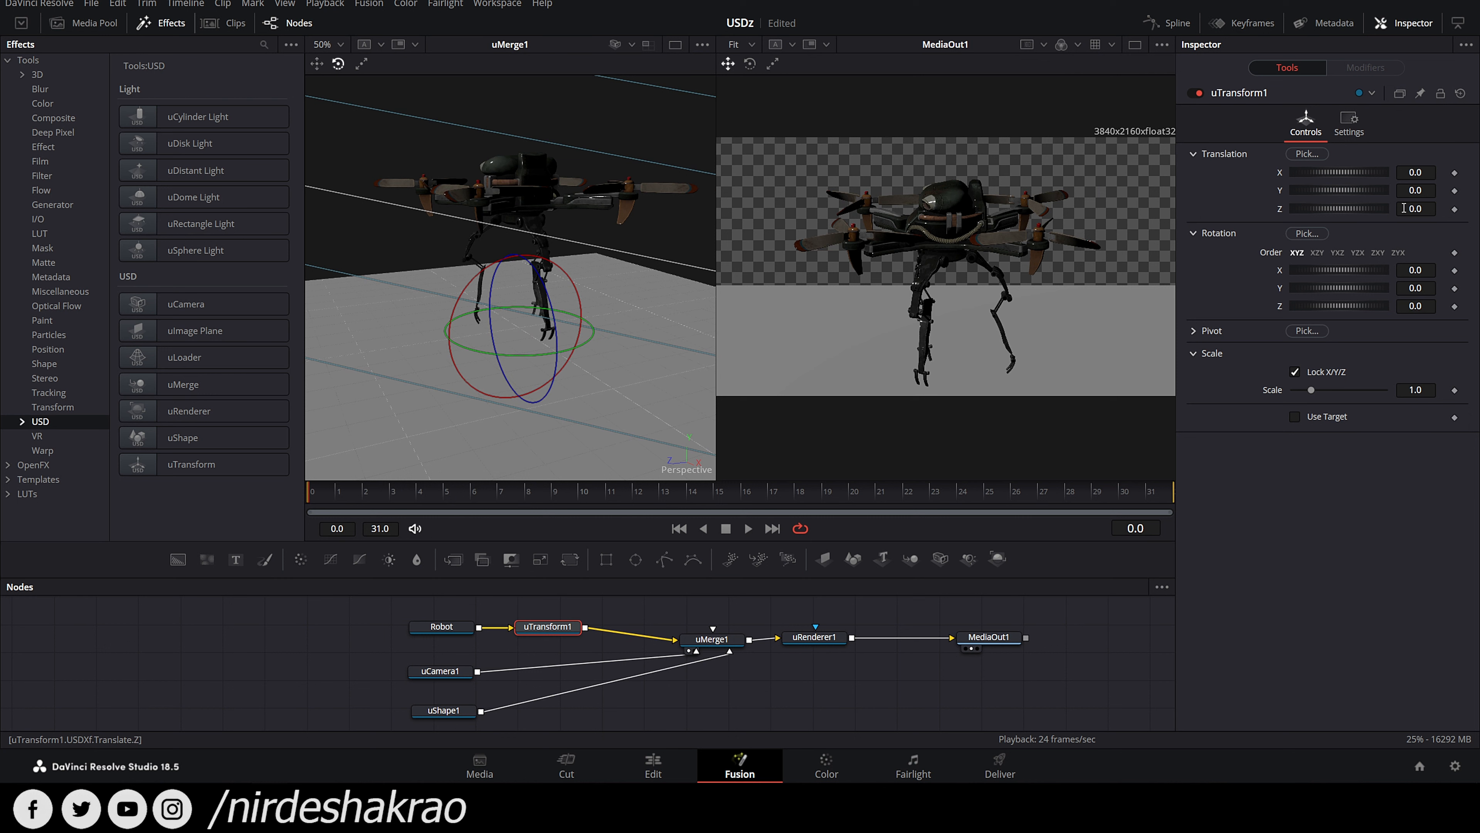
# Step: Try a Y translation of -1.13 and a scale of 0.828 on uTransform1, resetting each to its default
pyautogui.moveTo(1368, 188); pyautogui.dragTo(1402, 203)
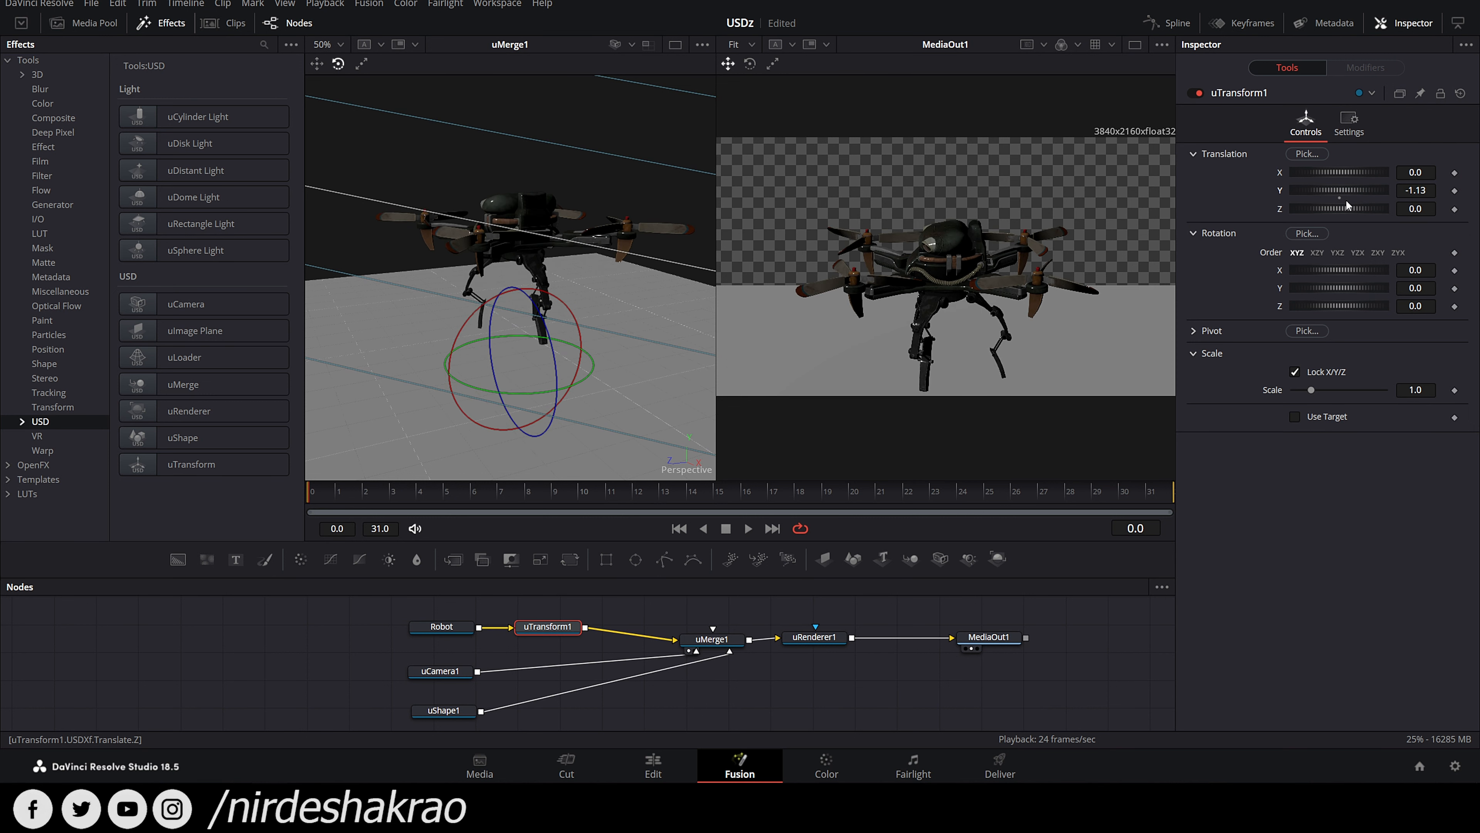
pyautogui.doubleClick(1342, 194)
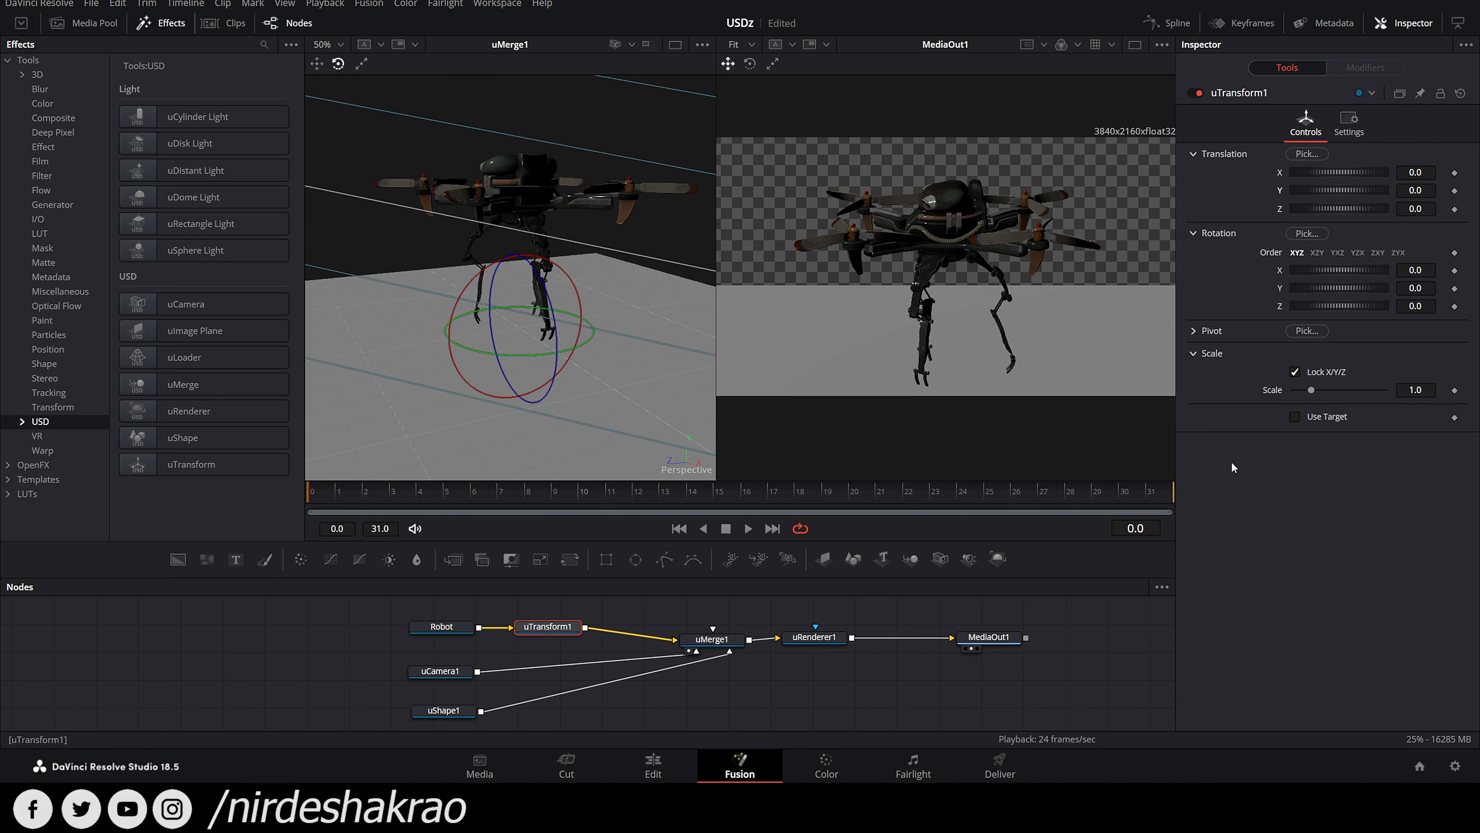
pyautogui.moveTo(1314, 392)
pyautogui.mouseDown()
pyautogui.moveTo(1326, 390)
pyautogui.moveTo(1308, 391)
pyautogui.mouseUp()
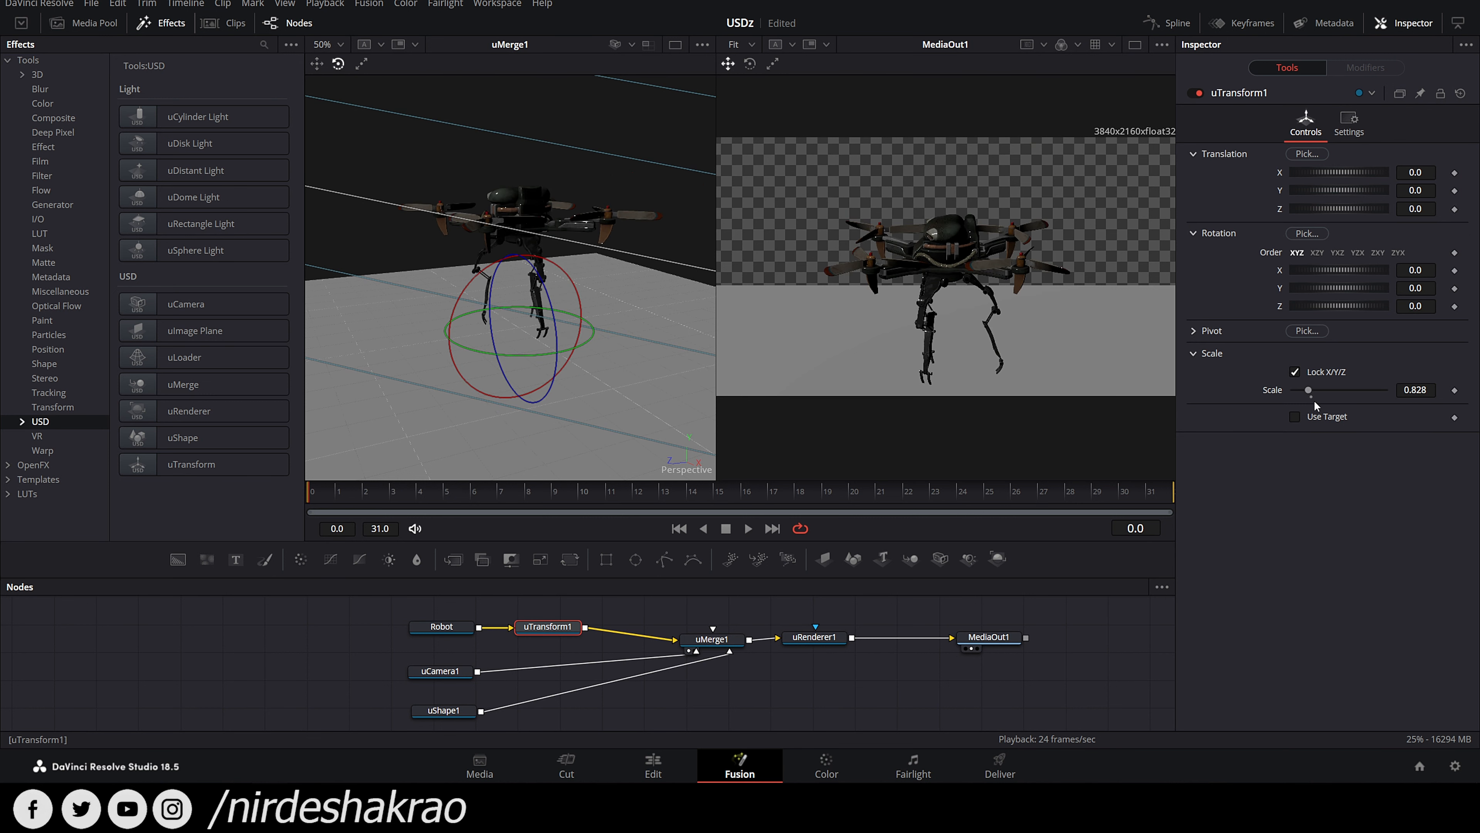
pyautogui.click(1312, 397)
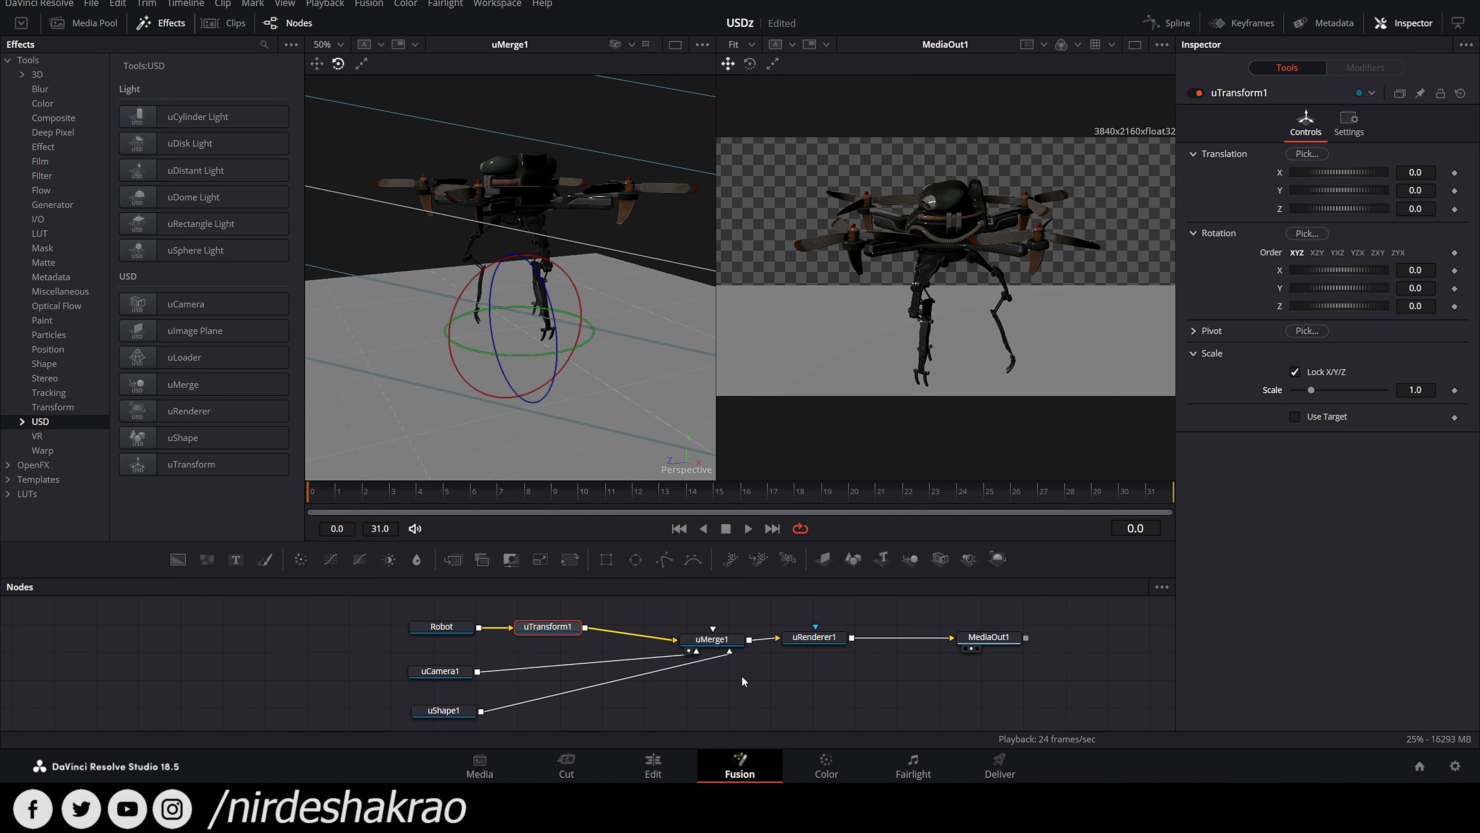
# Step: Enlarge the node graph area to make room for more nodes
pyautogui.moveTo(929, 657); pyautogui.dragTo(934, 668)
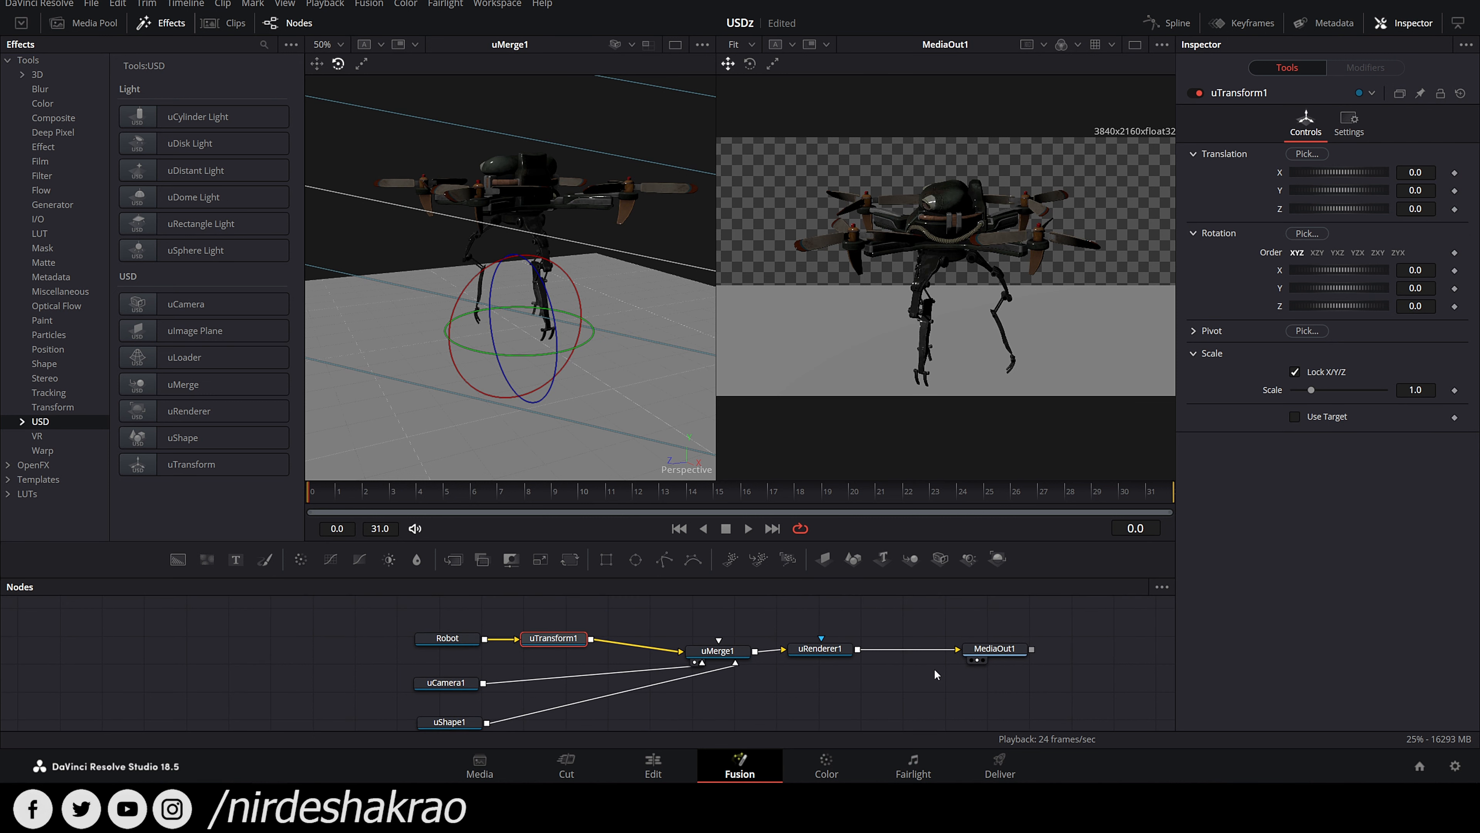
pyautogui.scroll(-3, 874, 692)
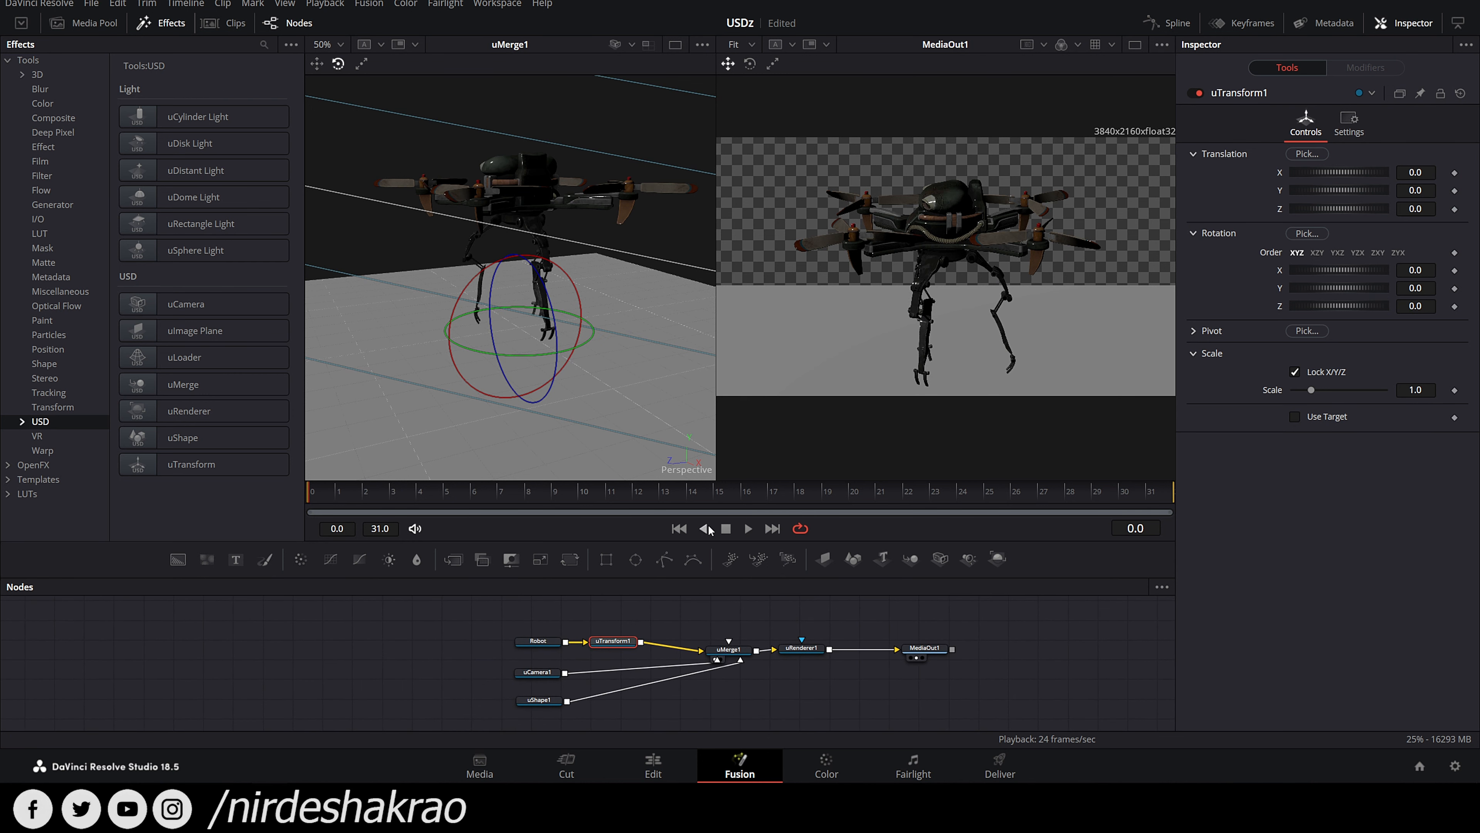
pyautogui.moveTo(705, 581); pyautogui.dragTo(710, 533)
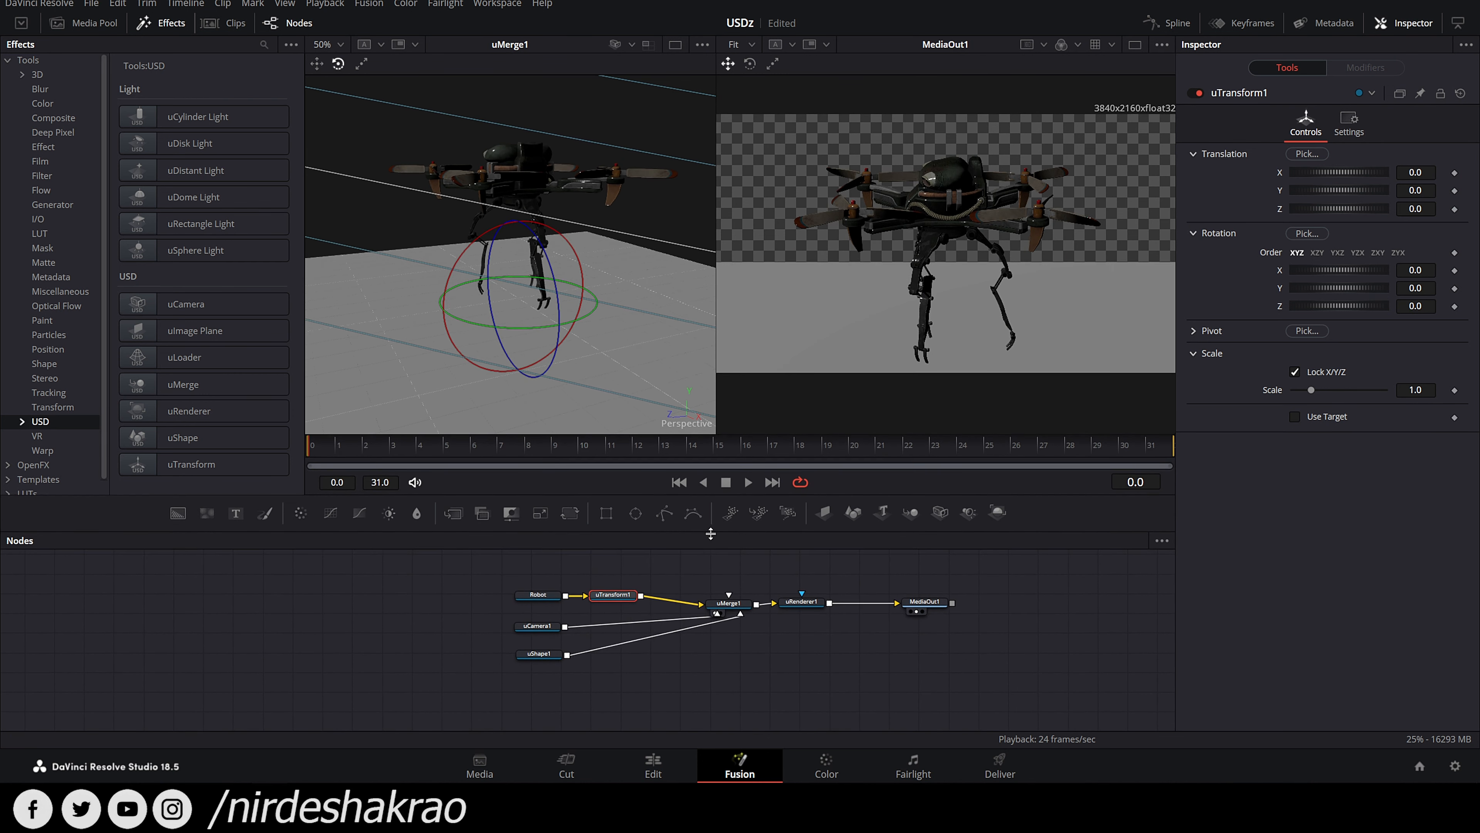
pyautogui.scroll(4, 761, 641)
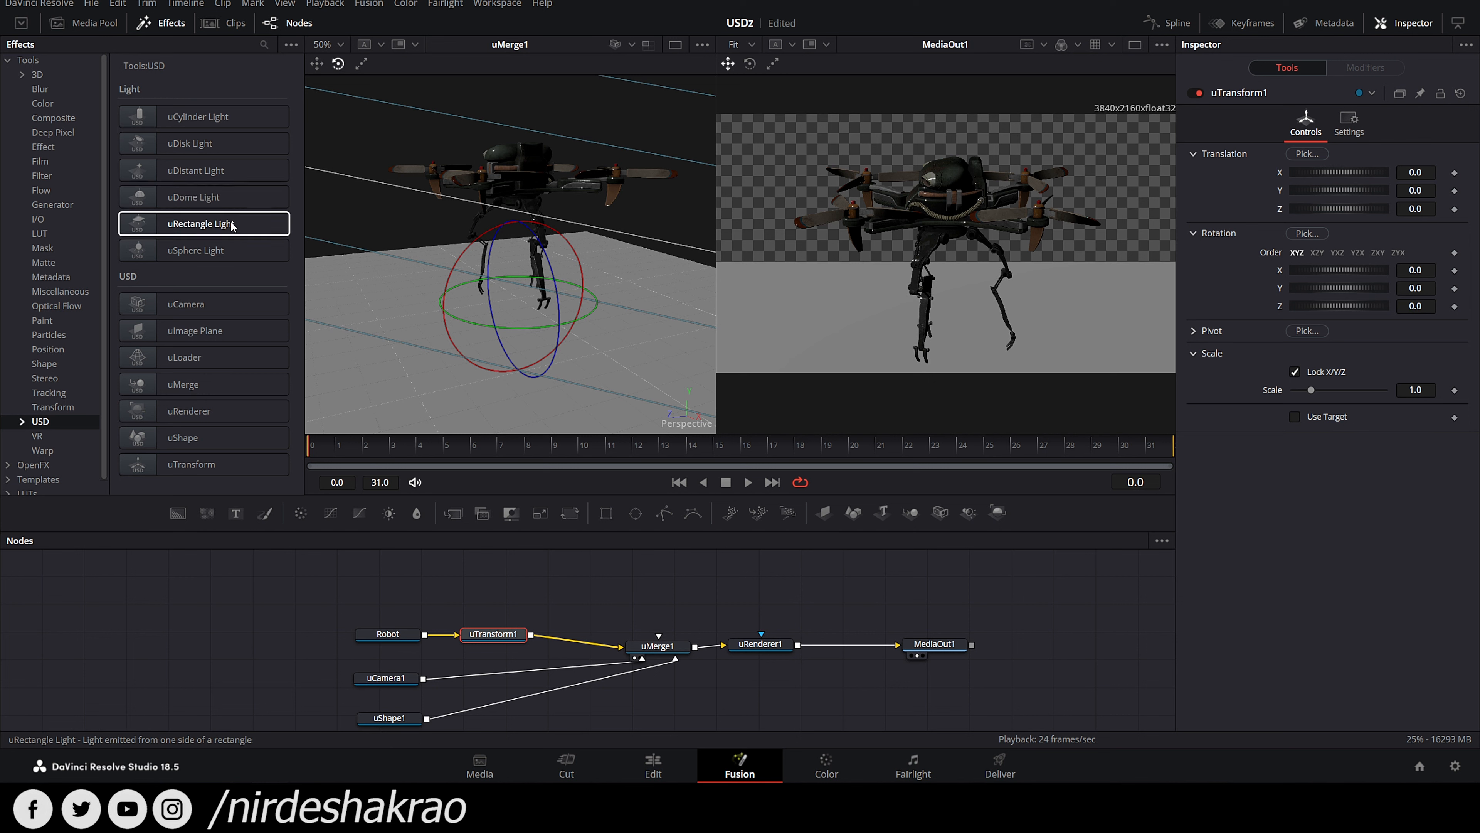
# Step: Add a uDomeLight node above uMerge1 and connect it to uMerge1
pyautogui.click(657, 645)
pyautogui.click(888, 703)
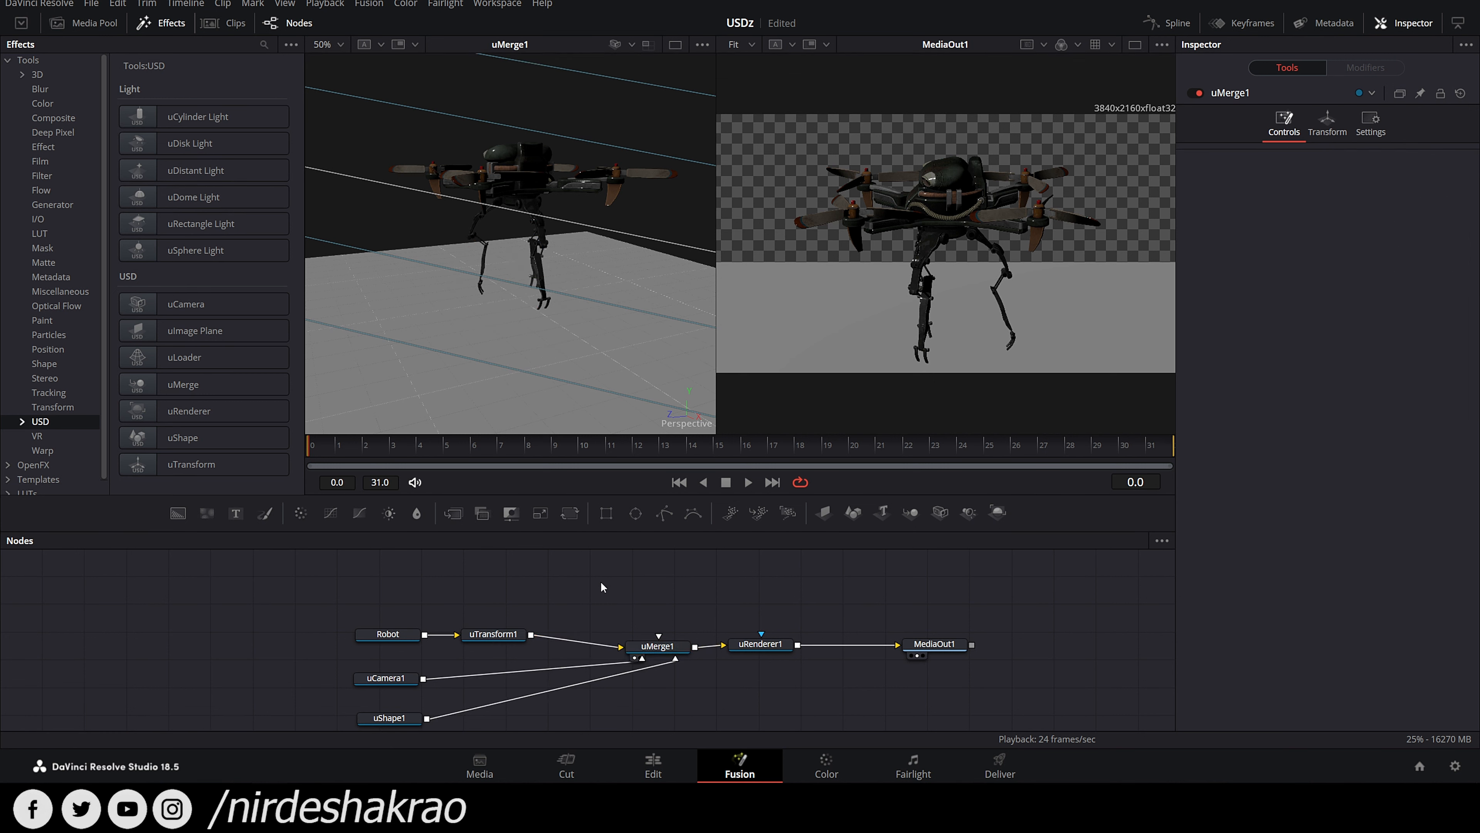
pyautogui.scroll(1, 715, 607)
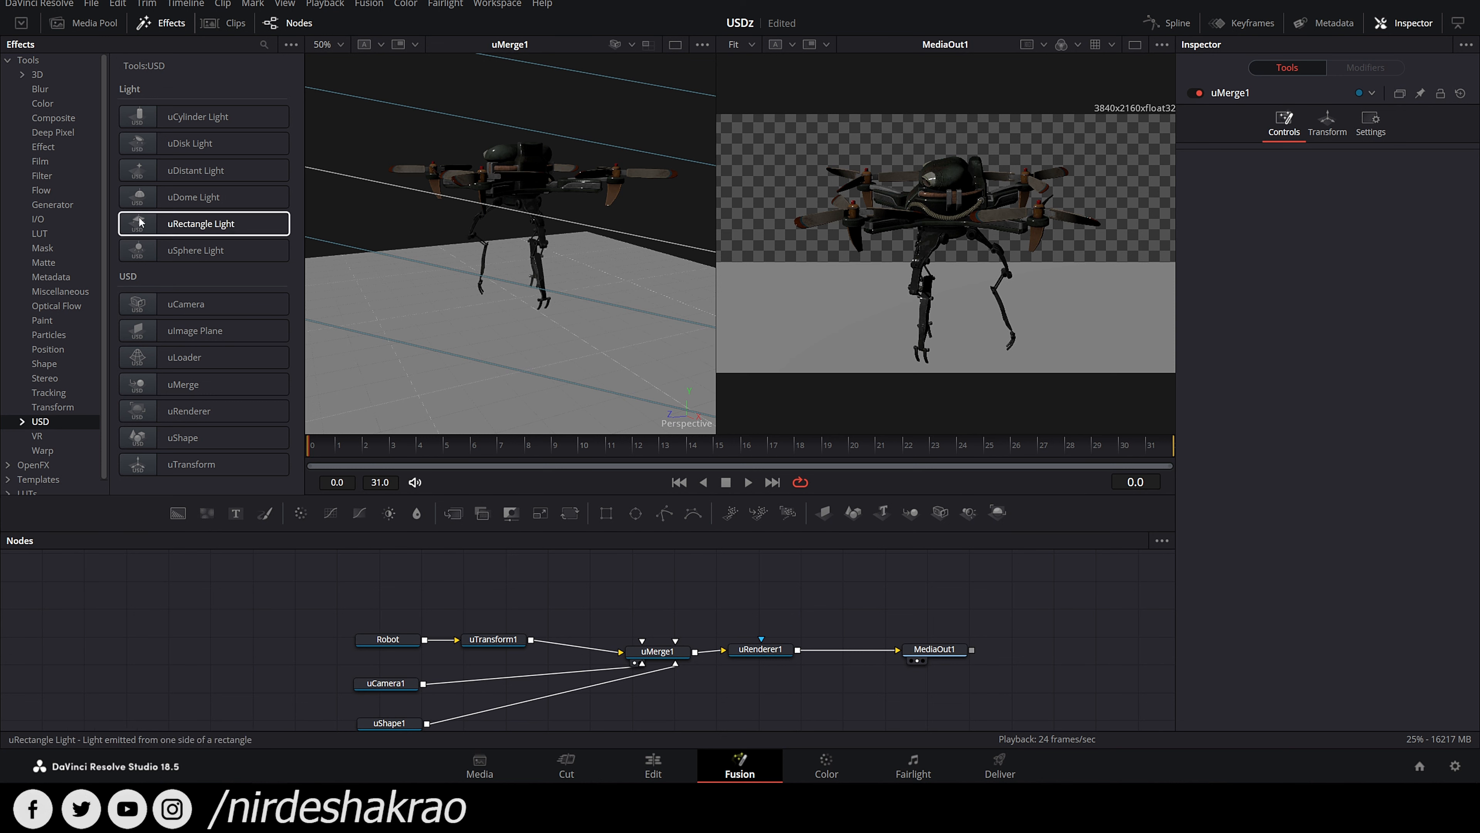
pyautogui.click(188, 199)
pyautogui.moveTo(651, 582); pyautogui.dragTo(651, 655)
pyautogui.click(657, 656)
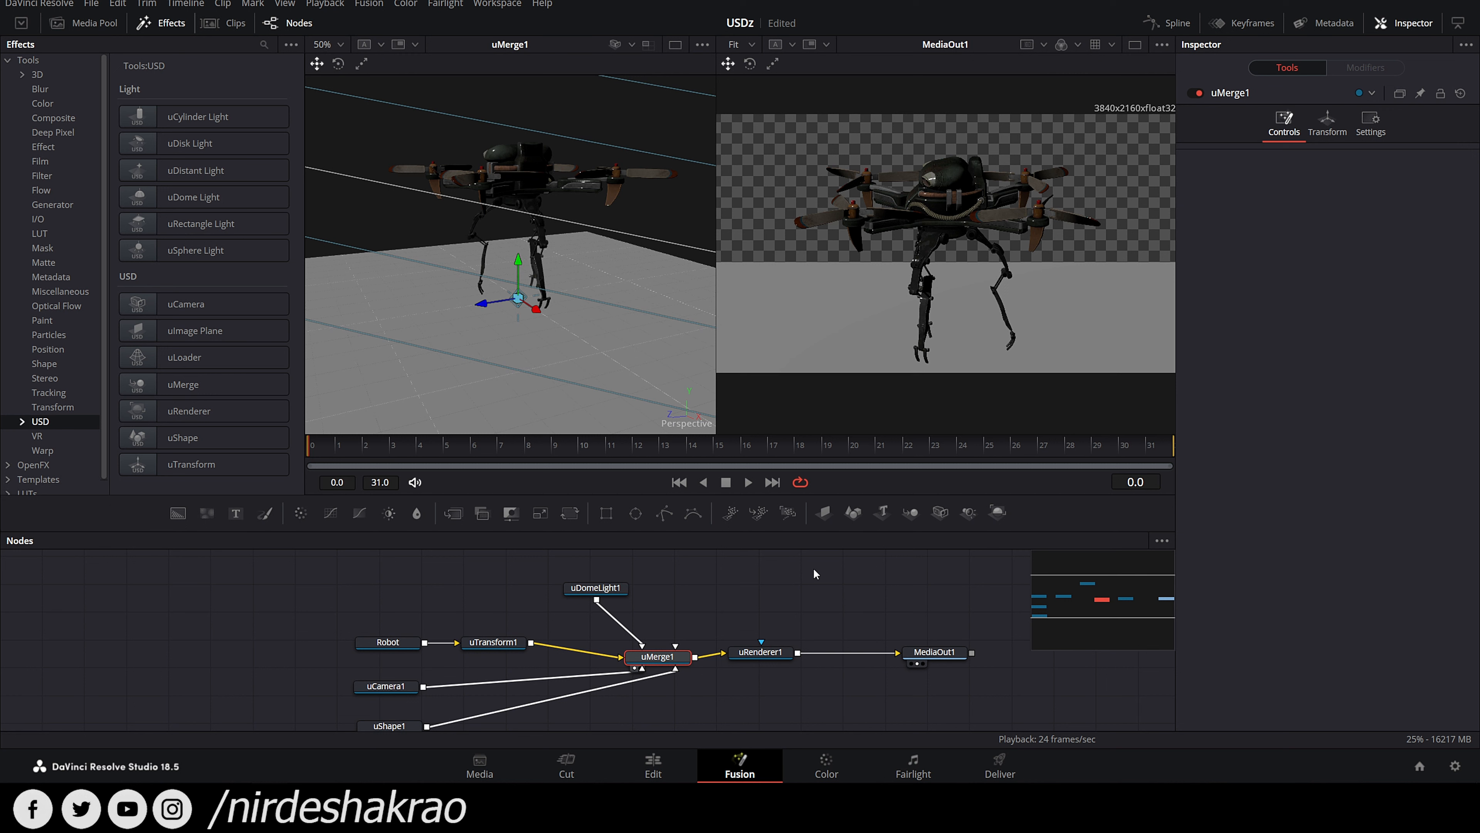
# Step: Line up uMerge1, uRenderer1 and MediaOut1 in a straight row in the node graph
pyautogui.moveTo(670, 659); pyautogui.dragTo(669, 651)
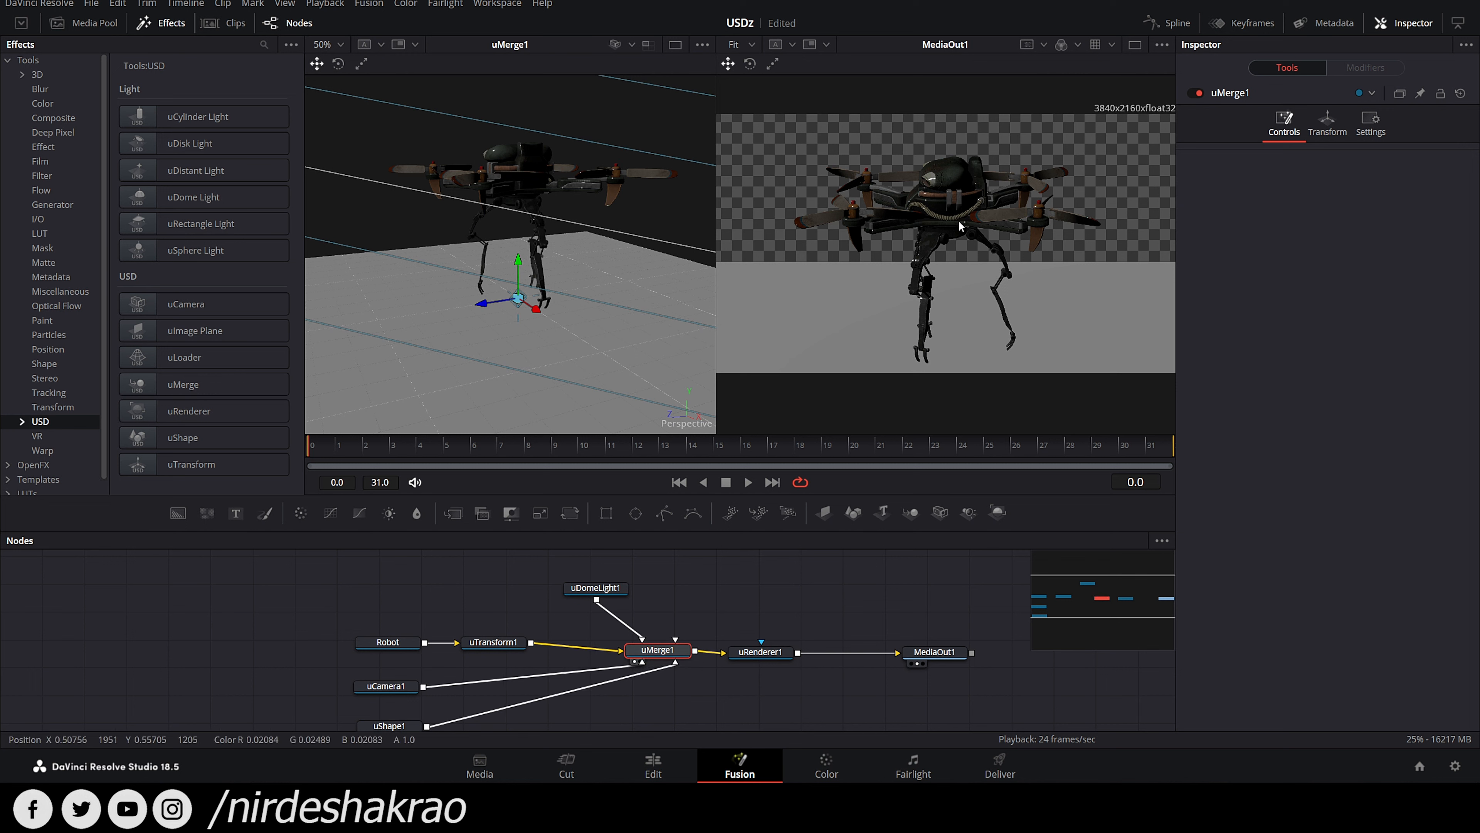
pyautogui.moveTo(771, 652); pyautogui.dragTo(785, 649)
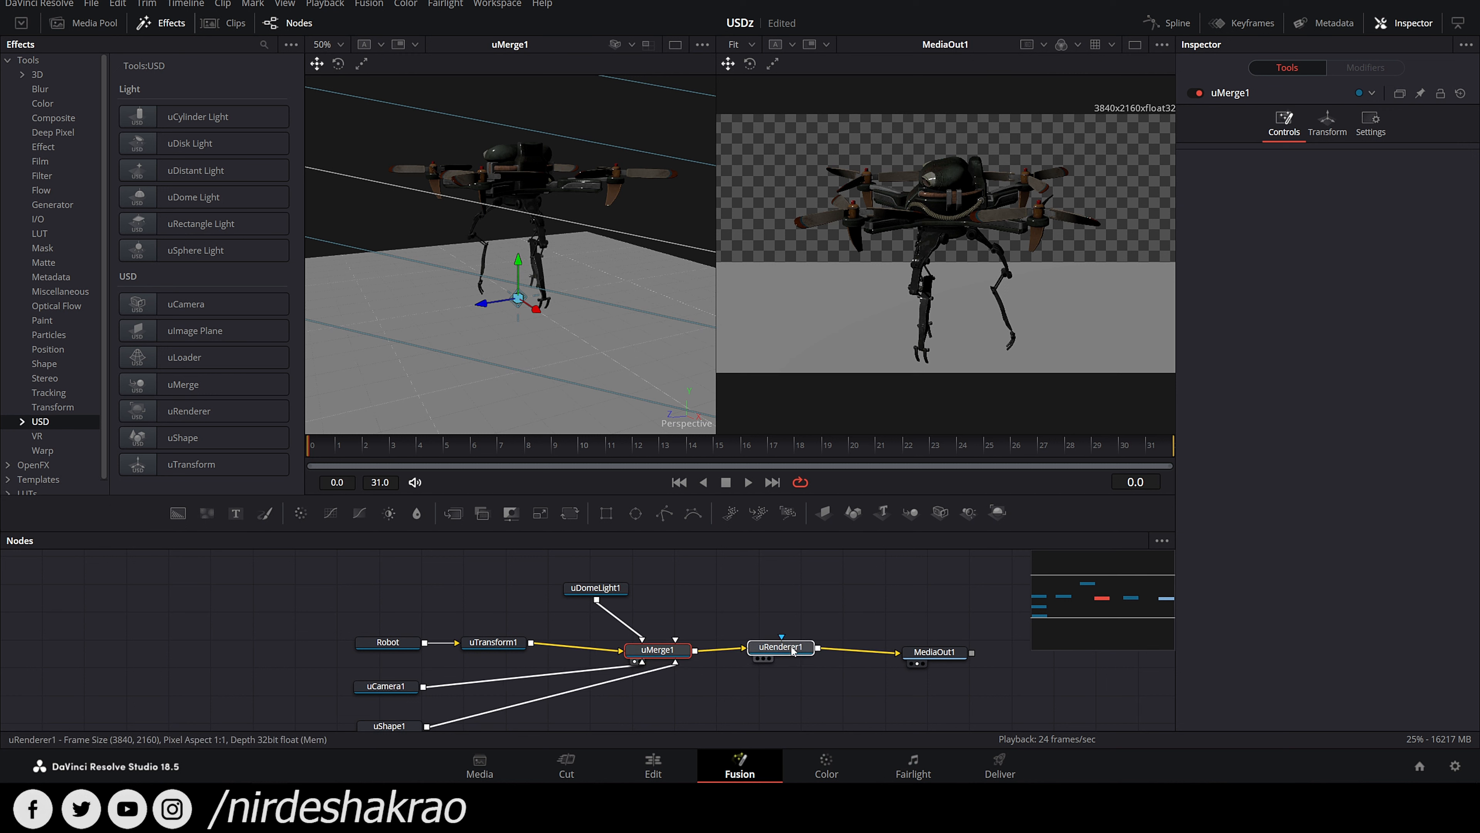
pyautogui.moveTo(925, 658); pyautogui.dragTo(906, 654)
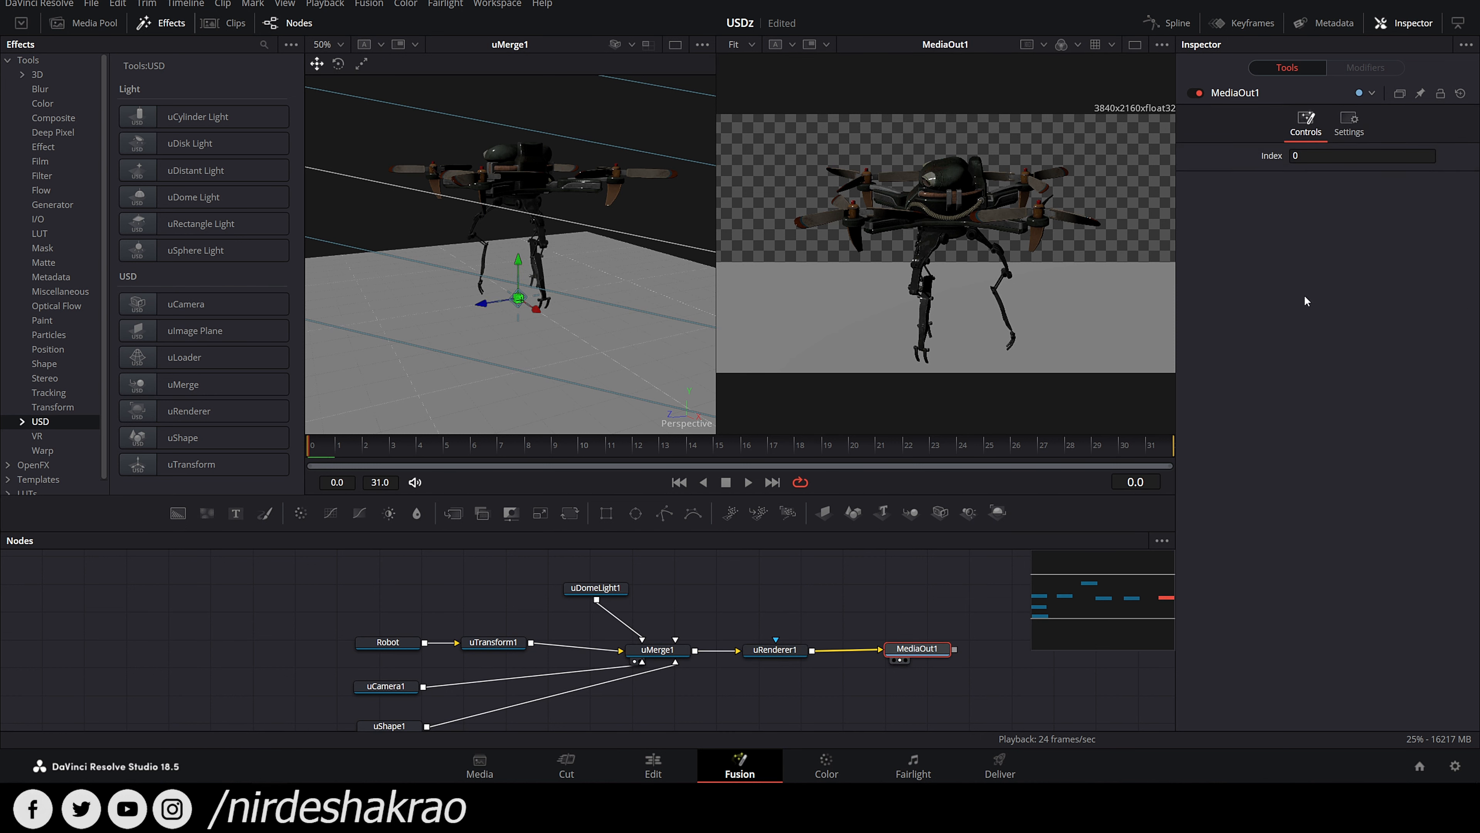
# Step: Set uRenderer1's camera to uCamera1 and its lighting to Scene after comparing the None and Camera lighting modes
pyautogui.click(775, 650)
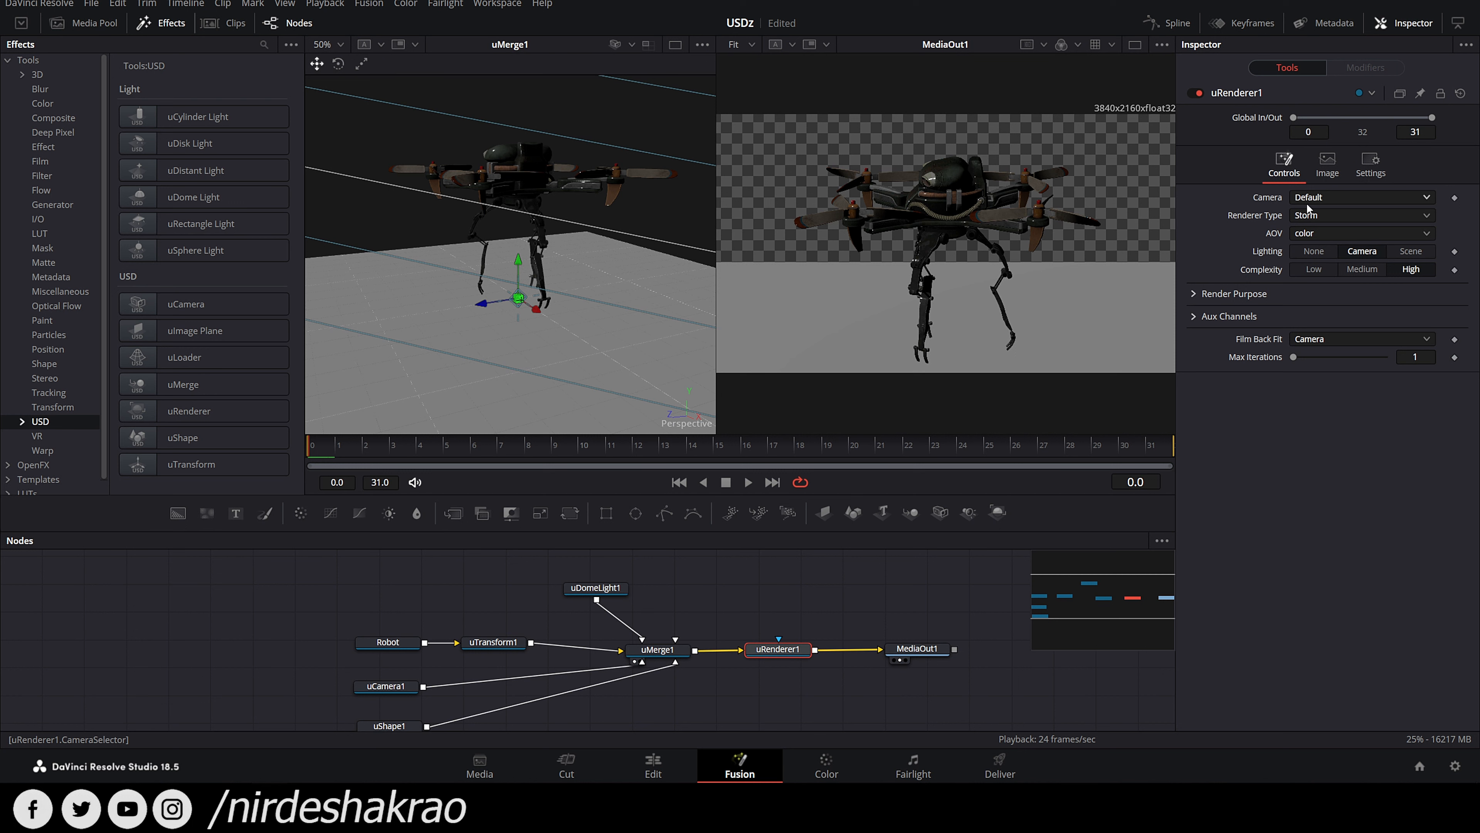
pyautogui.click(1426, 199)
pyautogui.click(1312, 233)
pyautogui.click(1314, 251)
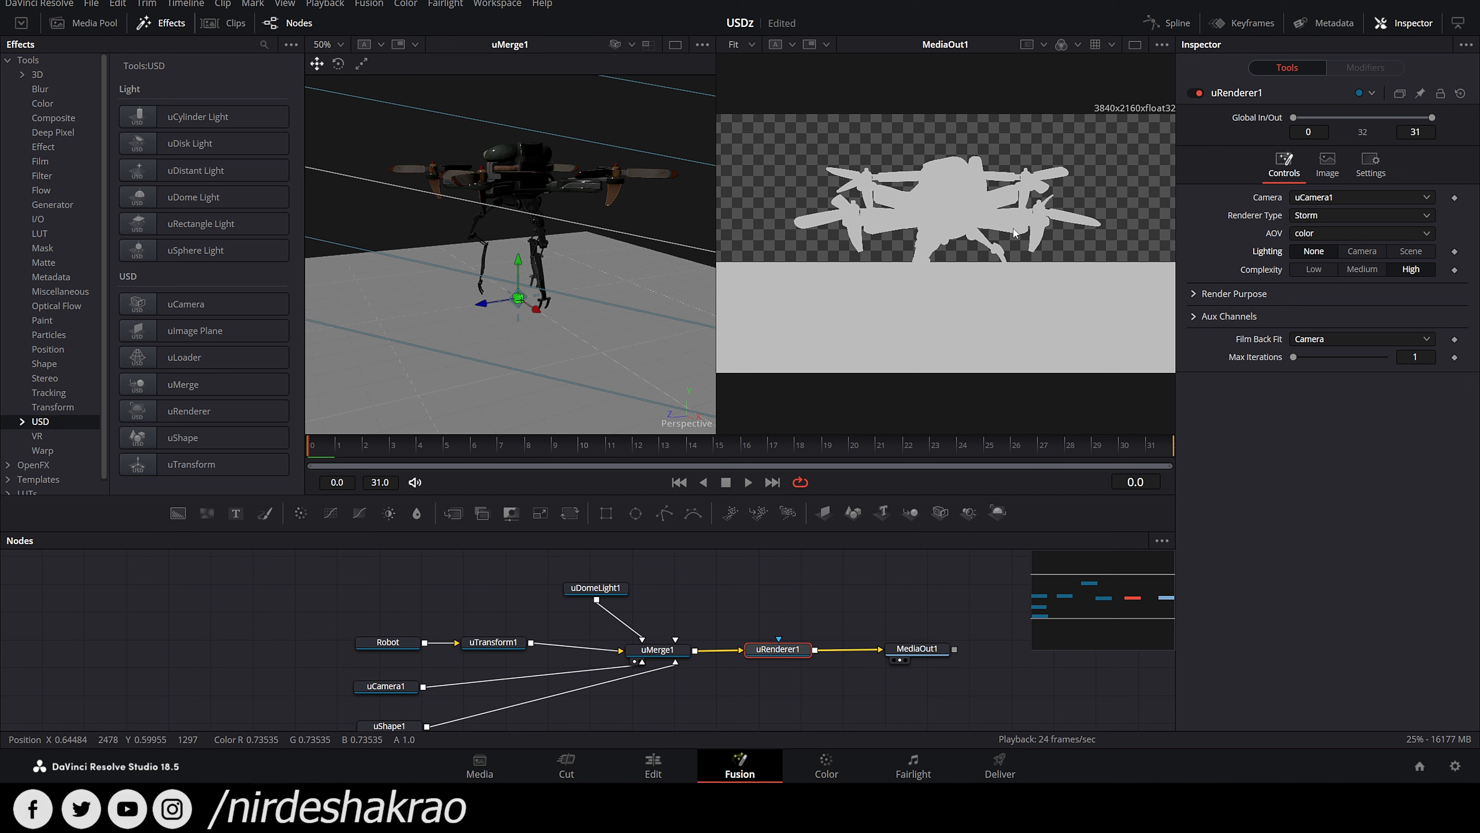
pyautogui.click(1362, 251)
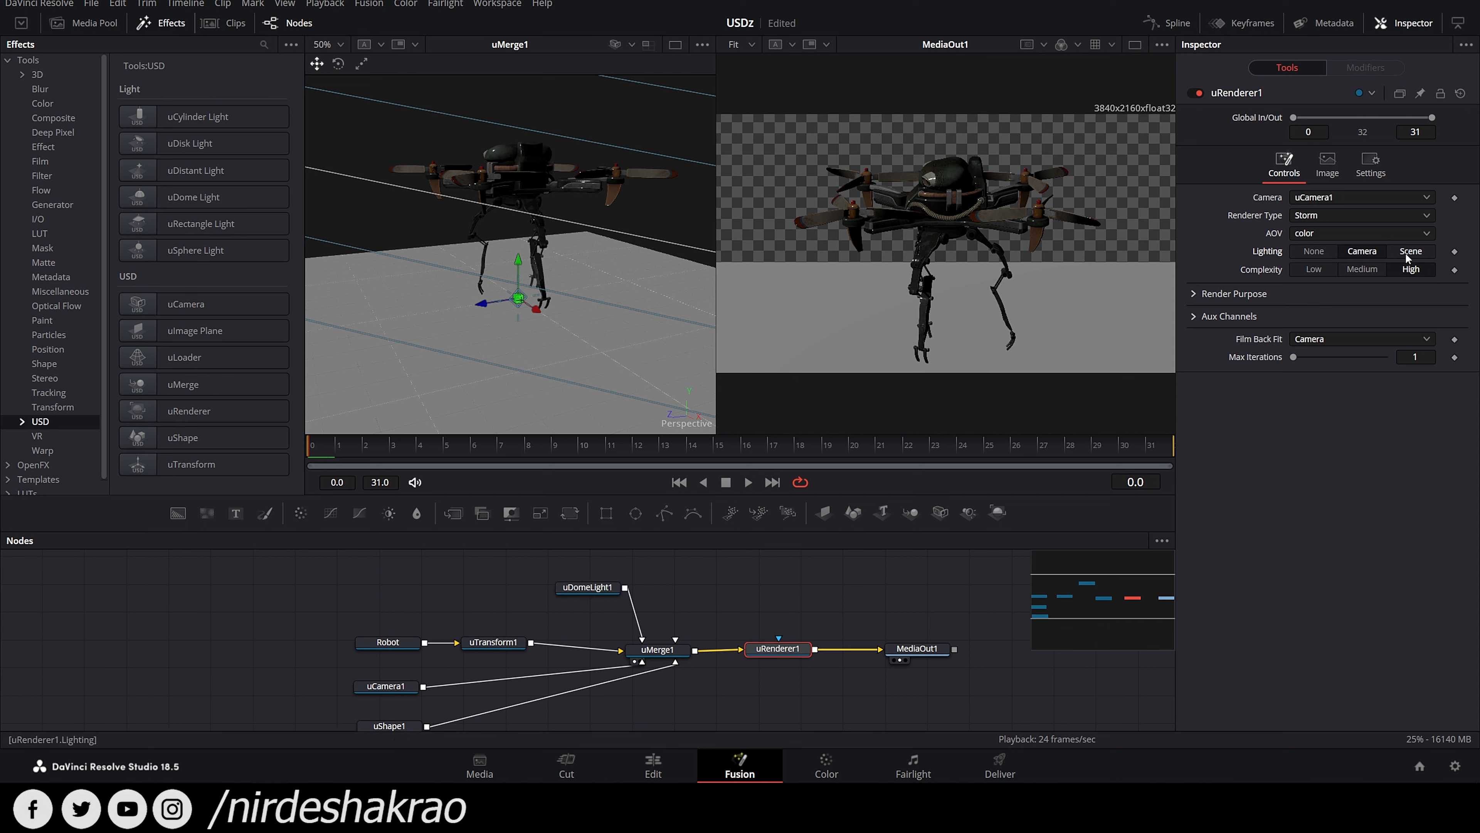
pyautogui.click(1413, 251)
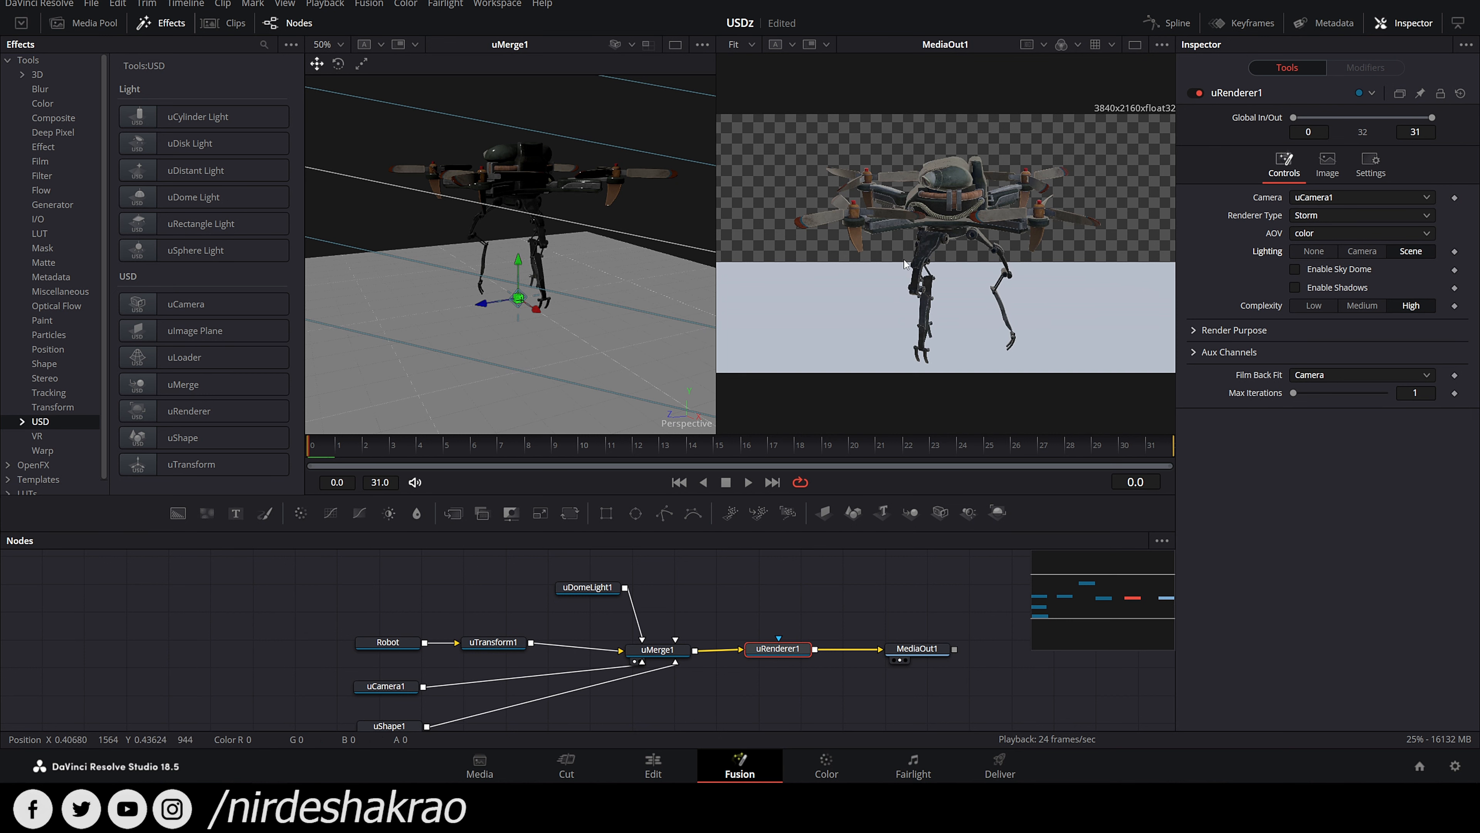
# Step: Disconnect uDomeLight1 from uMerge1 to compare the render without it, and reconnect it
pyautogui.scroll(2, 904, 264)
pyautogui.moveTo(595, 594); pyautogui.dragTo(616, 589)
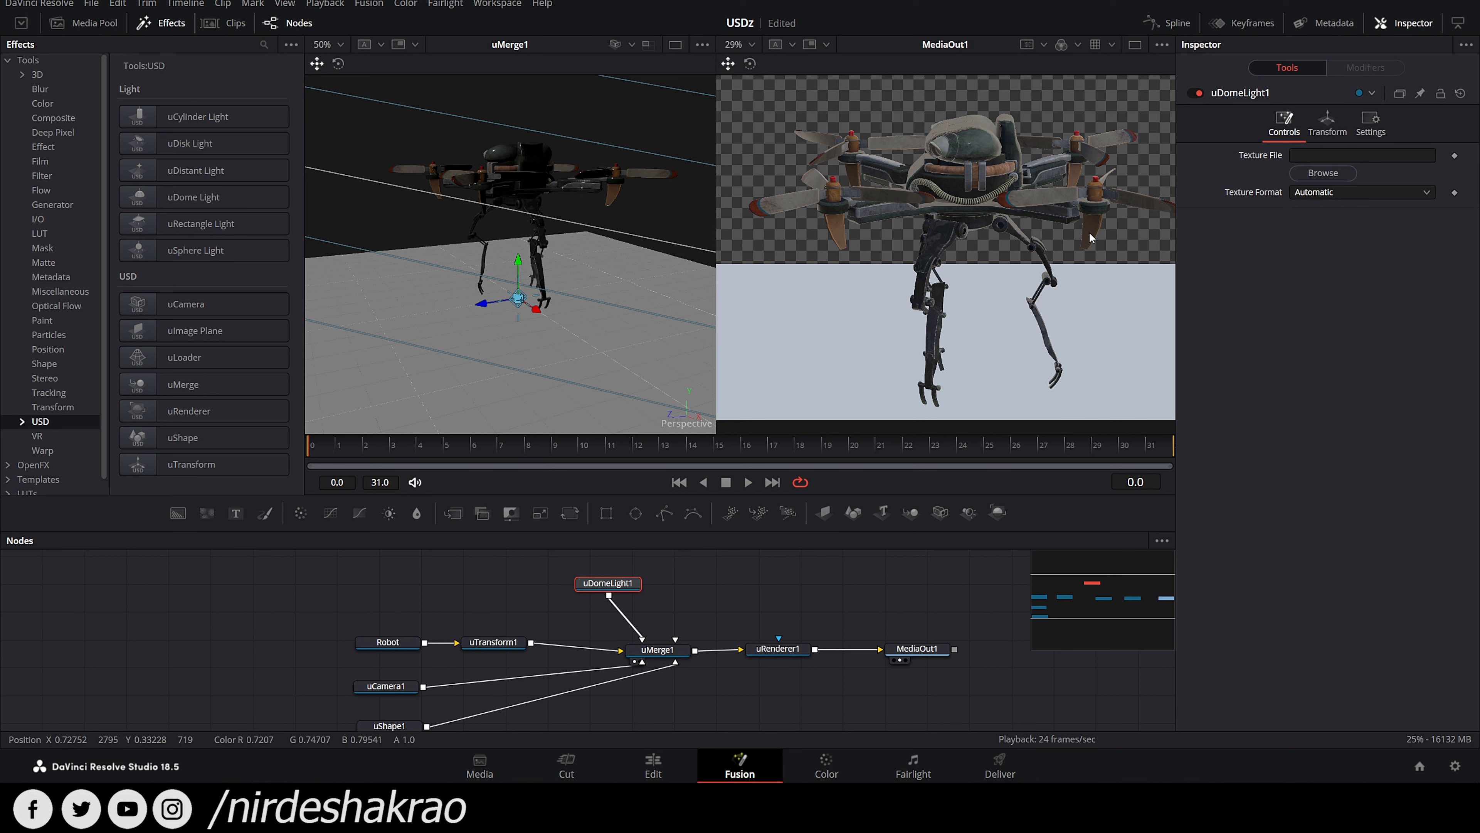
pyautogui.click(639, 637)
pyautogui.moveTo(641, 639); pyautogui.dragTo(673, 604)
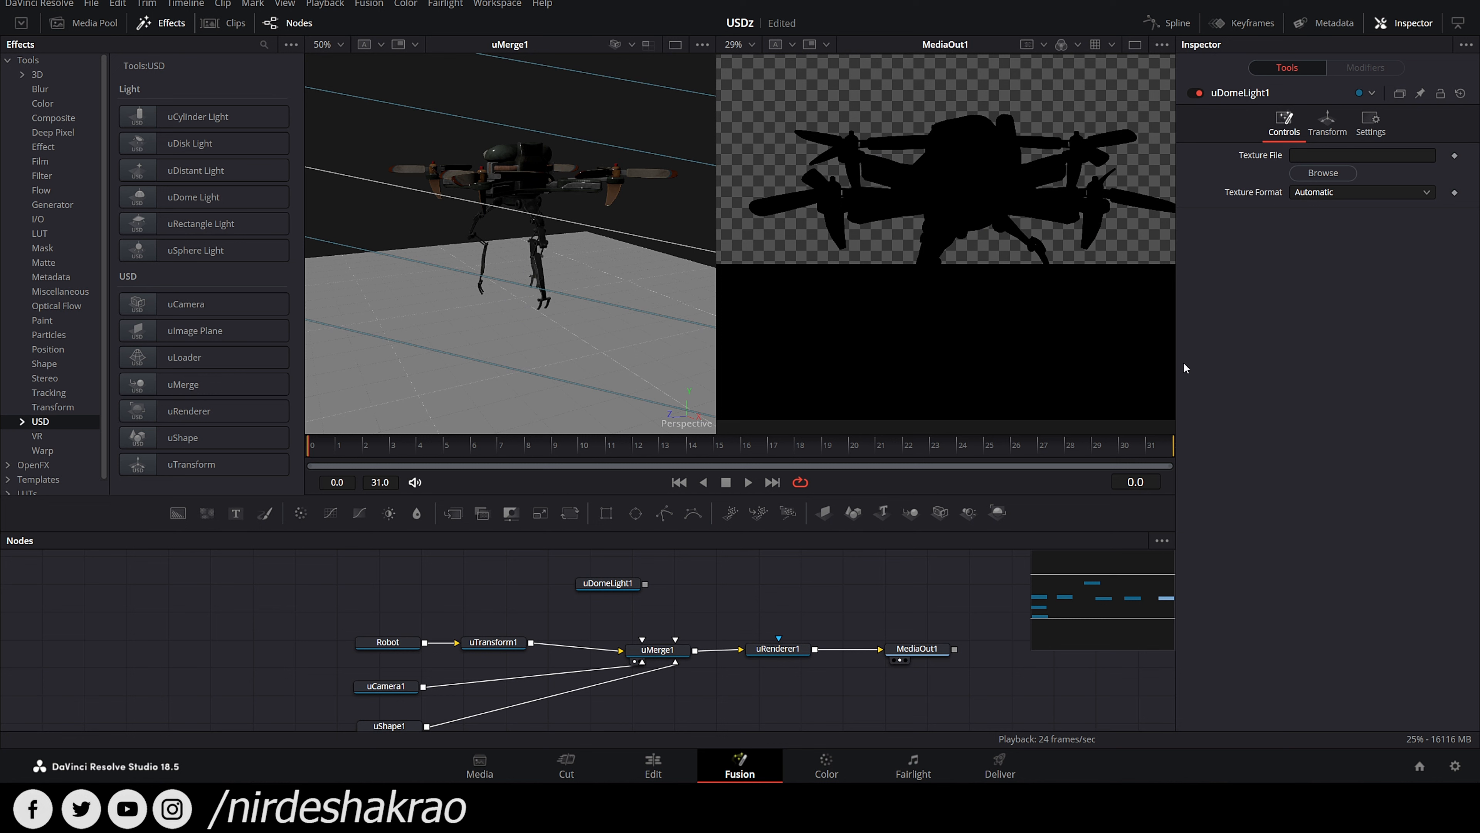
pyautogui.click(785, 649)
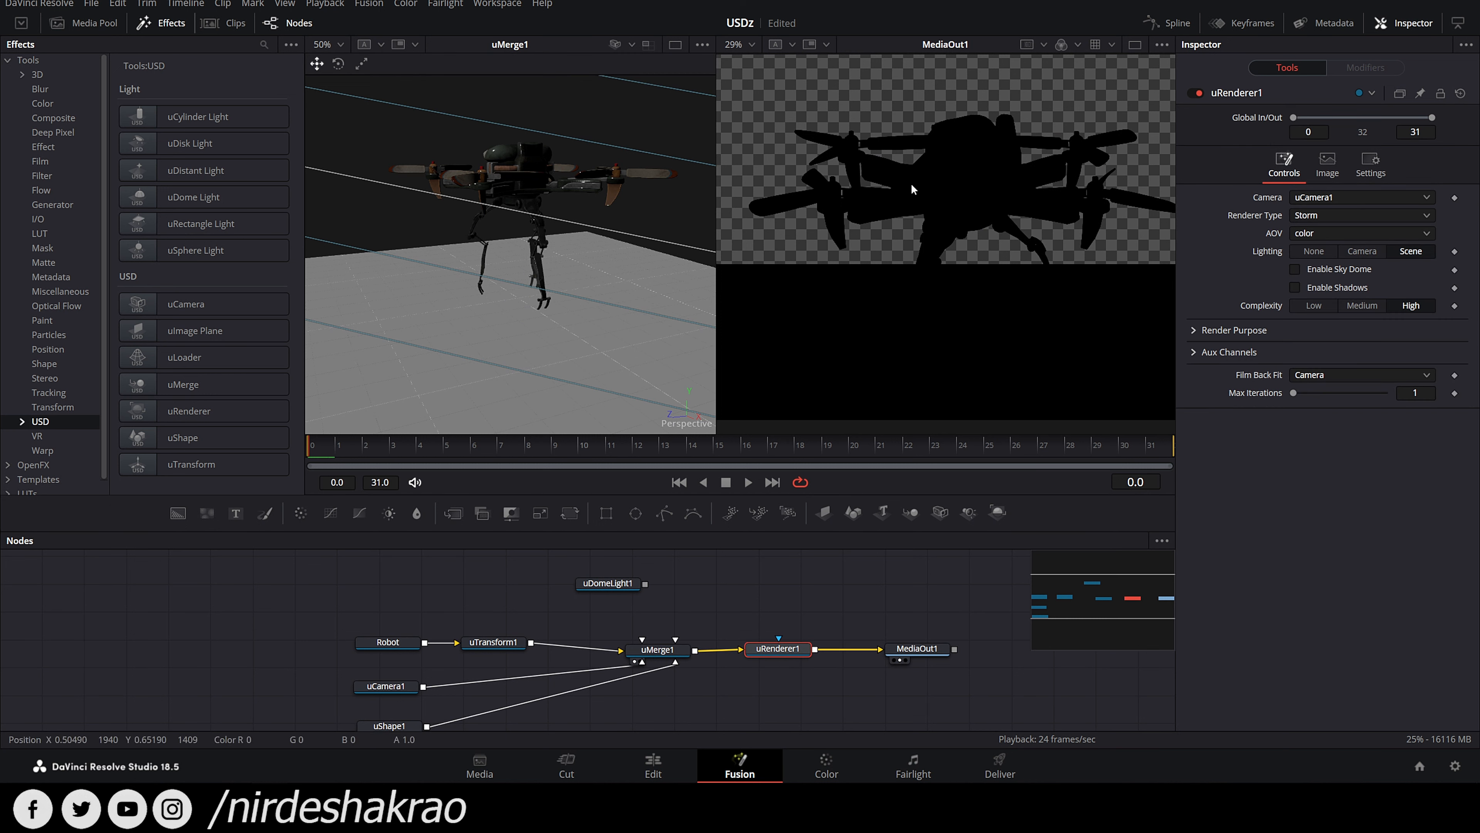
pyautogui.moveTo(644, 583); pyautogui.dragTo(657, 651)
# Step: Check uDomeLight1's texture settings and enable the sky dome on uRenderer1
pyautogui.moveTo(626, 587); pyautogui.dragTo(625, 585)
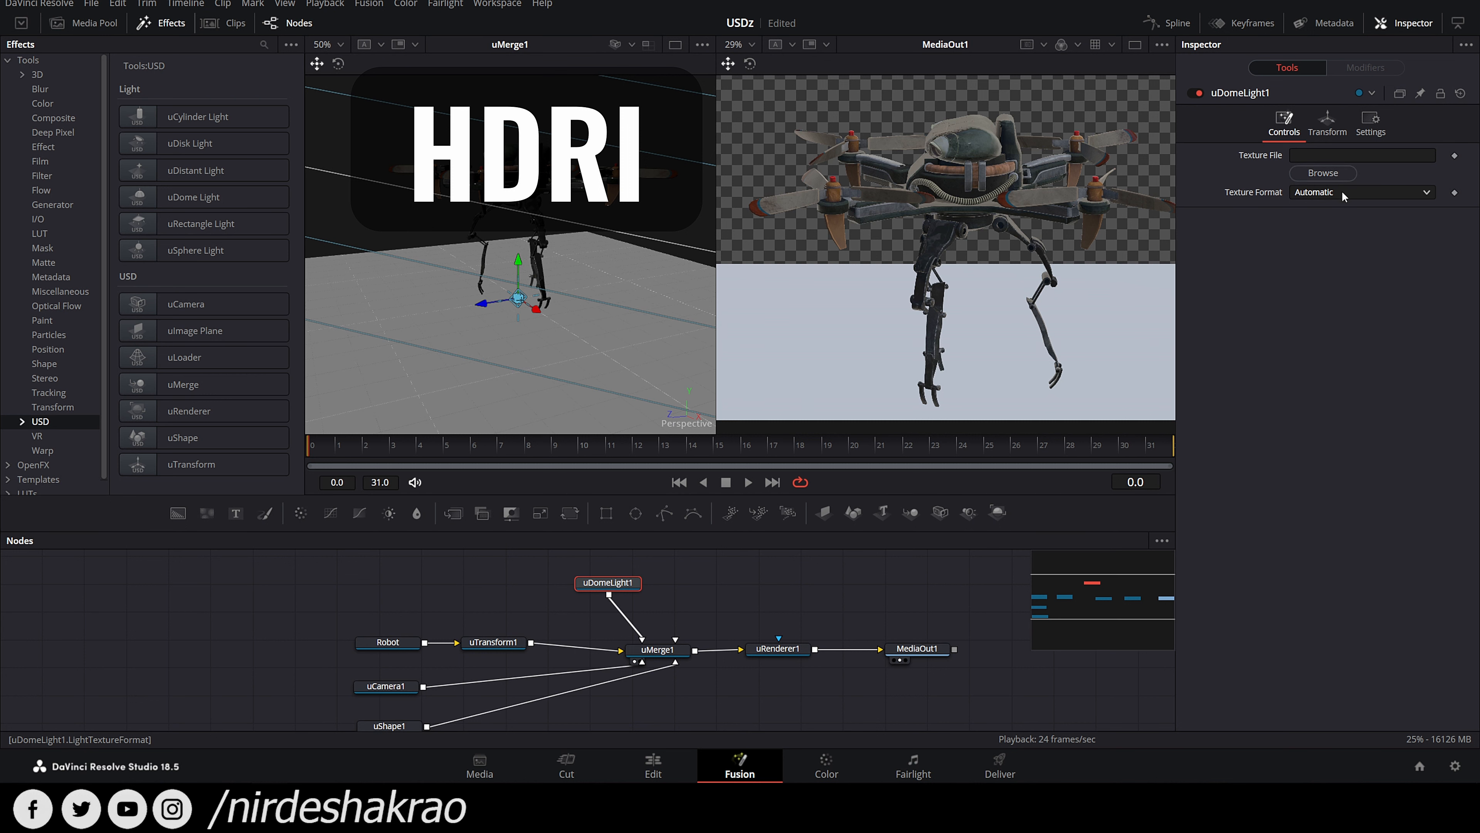
pyautogui.click(786, 652)
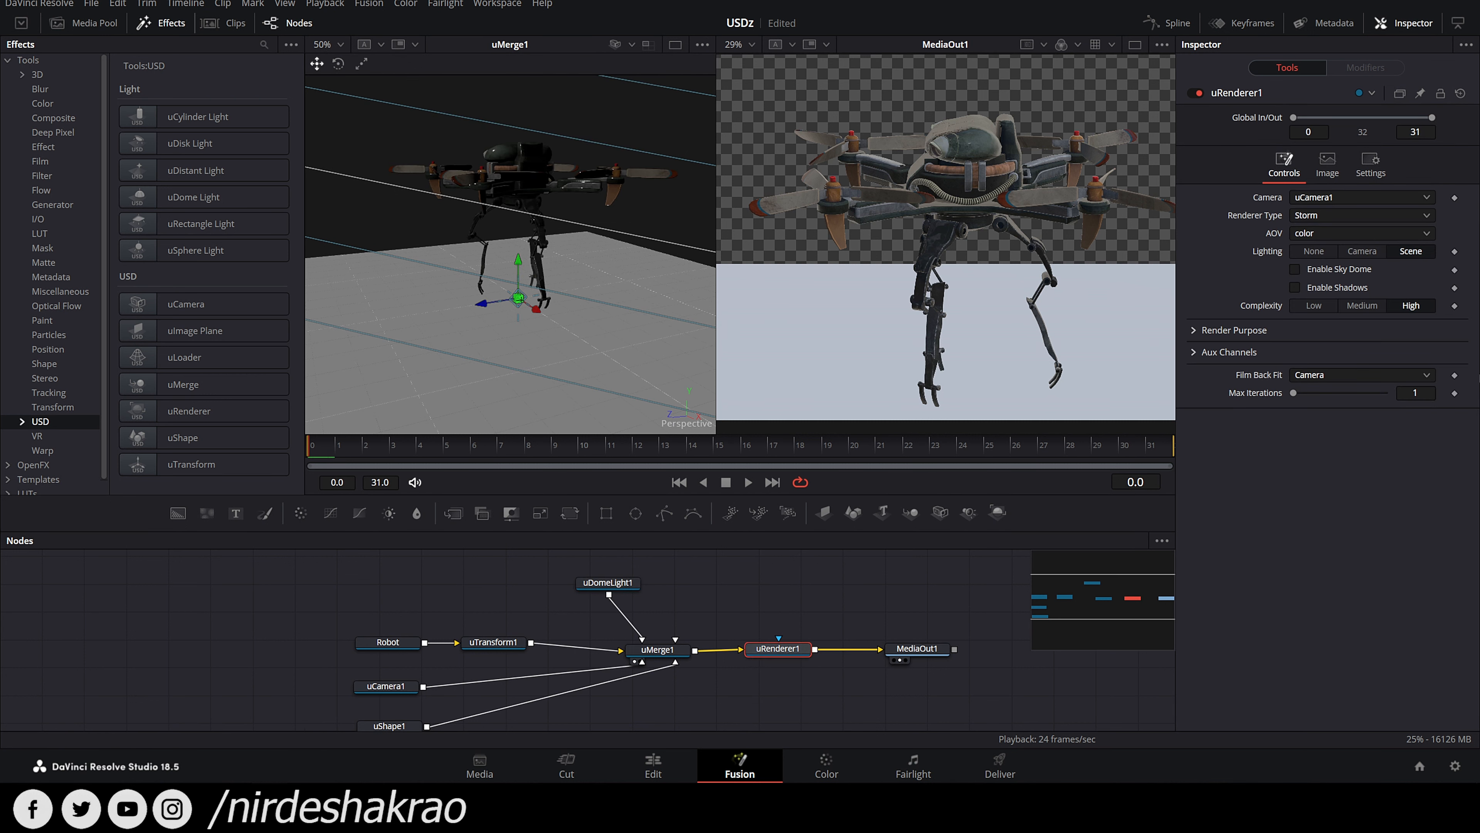
pyautogui.click(1296, 268)
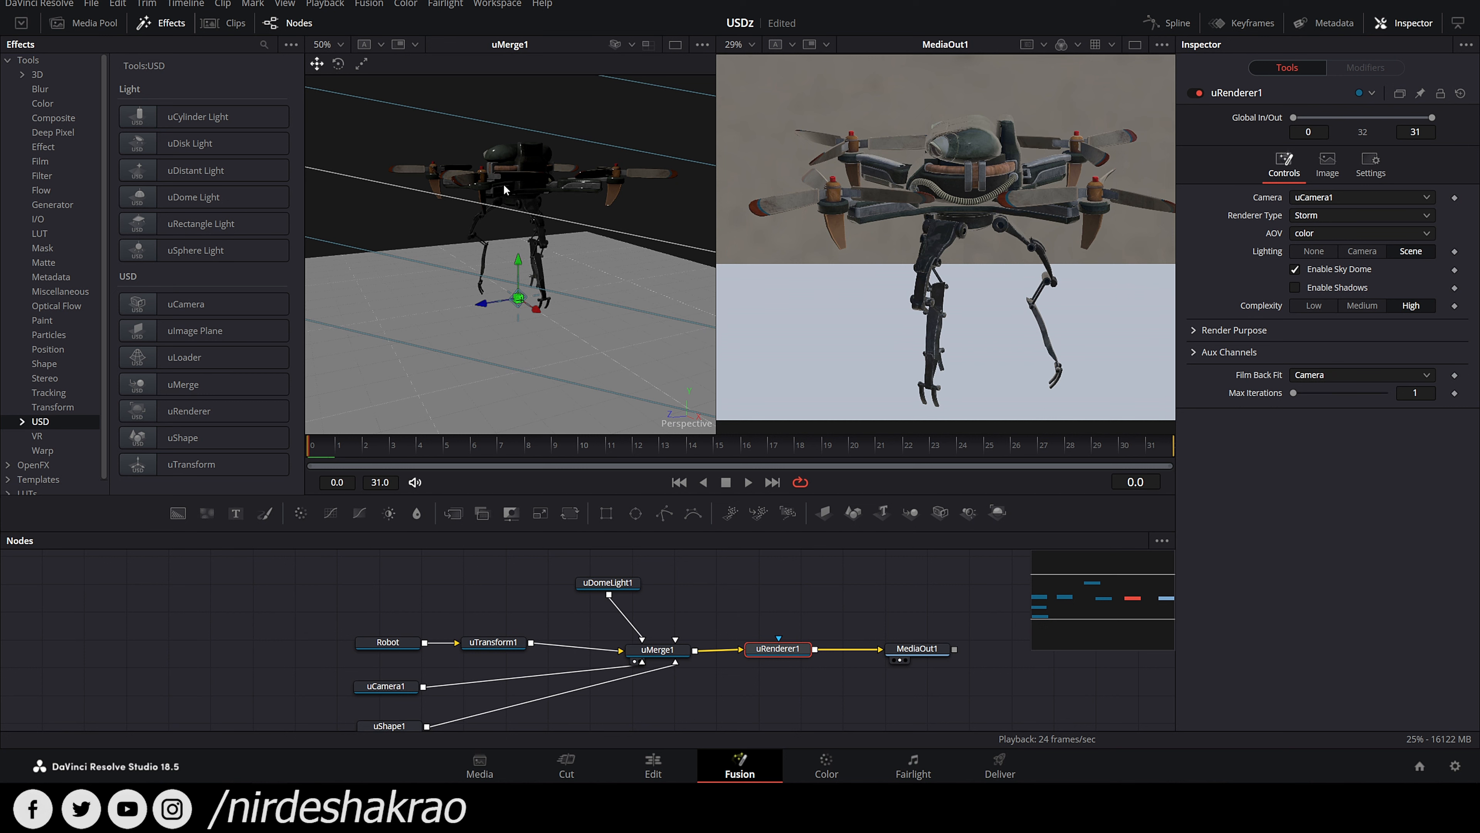
# Step: Switch the uMerge1 viewer's lighting to Scene Lights and look around the drone and its sky dome surroundings
pyautogui.scroll(-3, 498, 200)
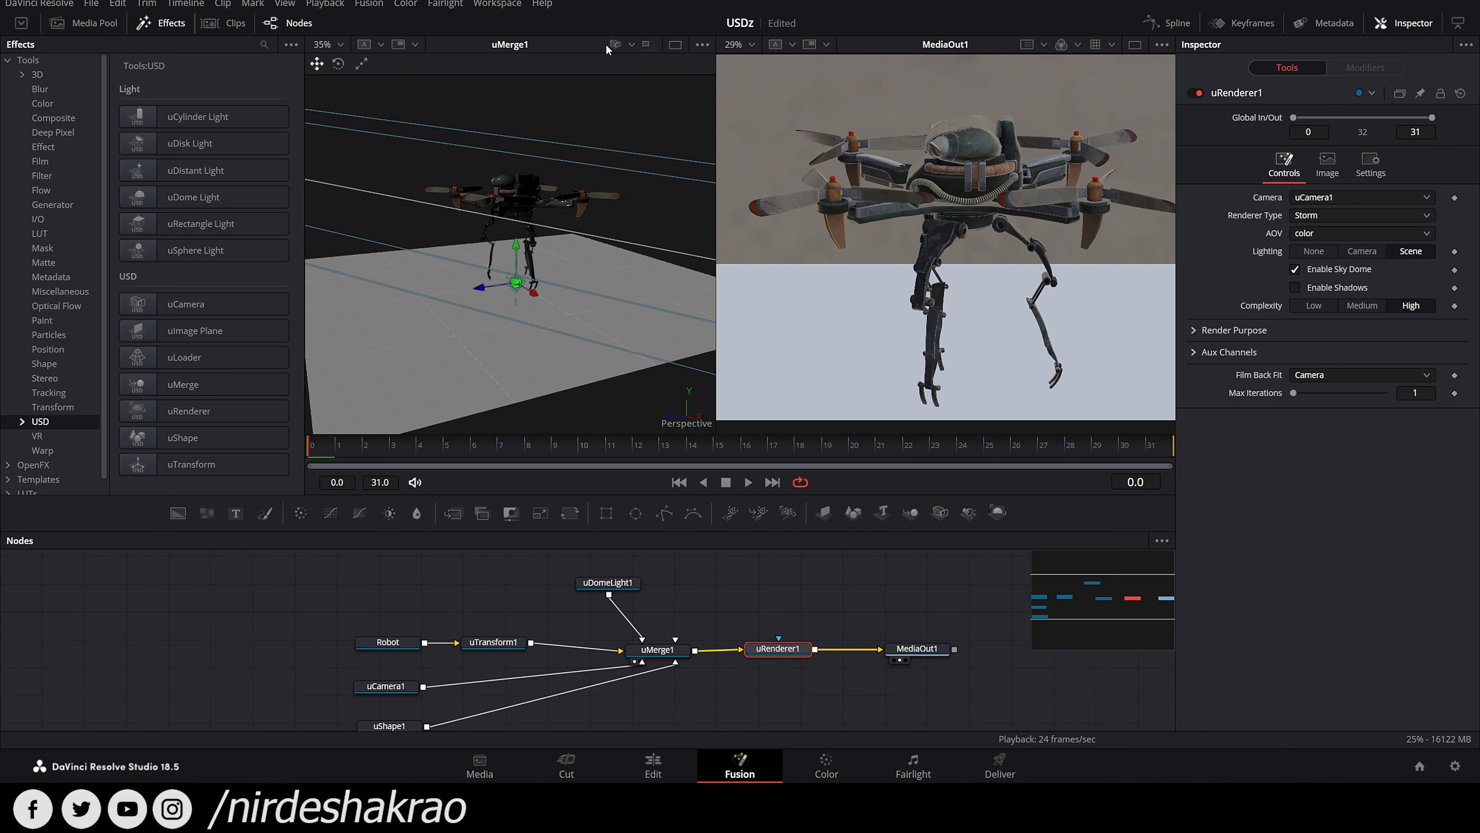
pyautogui.click(632, 44)
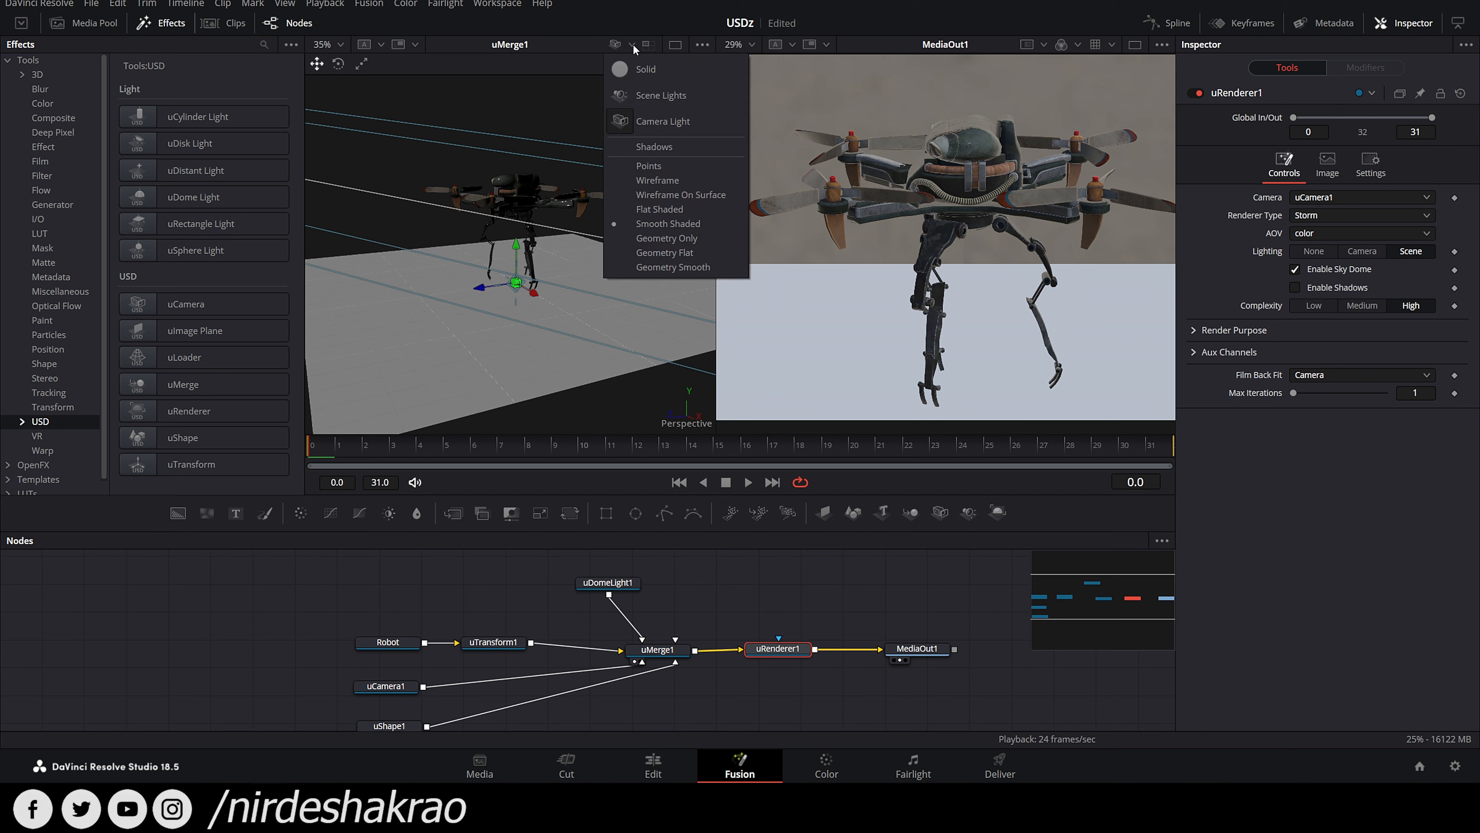
pyautogui.click(651, 97)
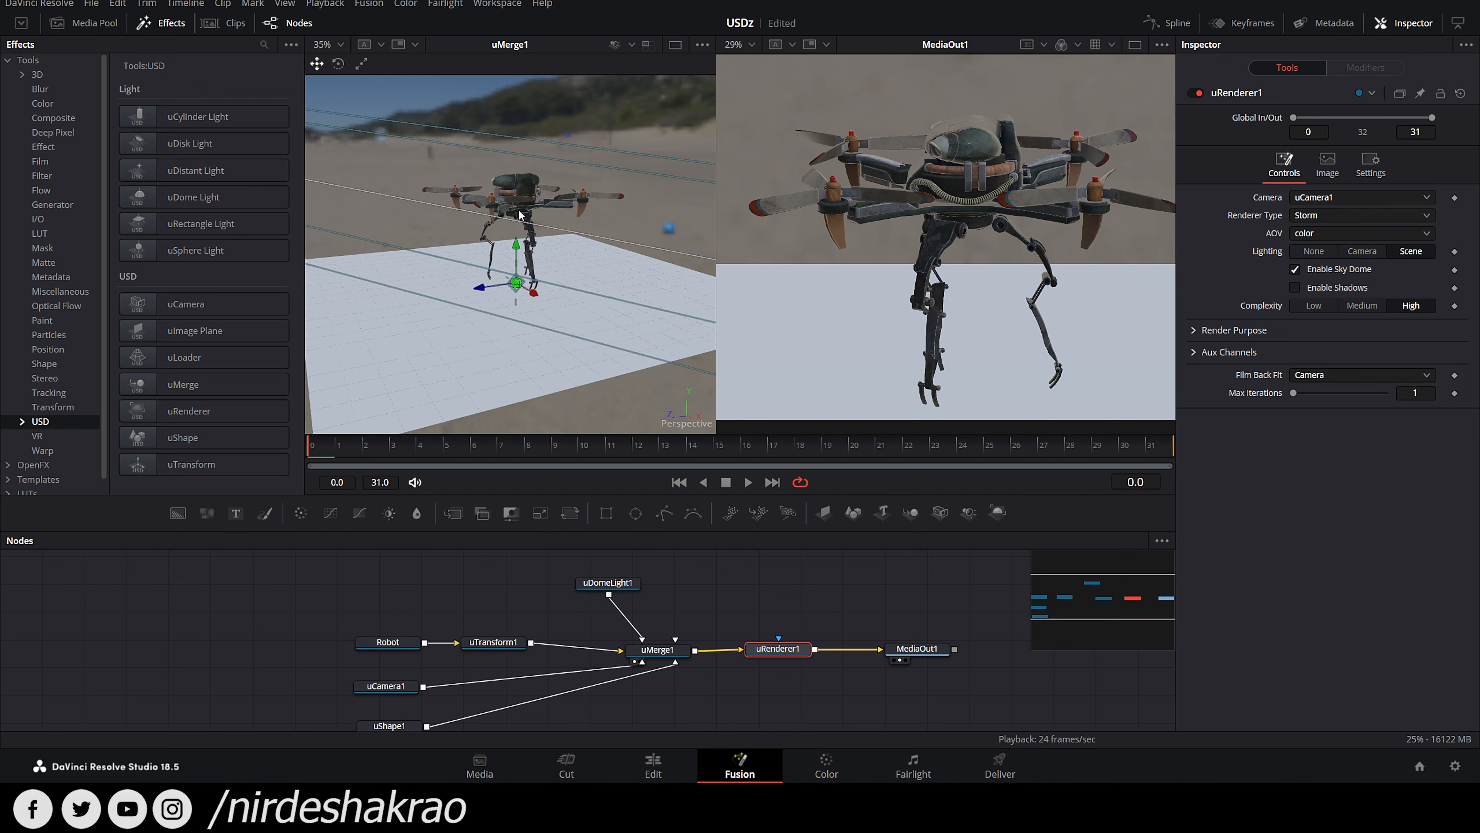
pyautogui.moveTo(587, 233); pyautogui.dragTo(501, 265)
pyautogui.moveTo(432, 298); pyautogui.dragTo(872, 250)
pyautogui.moveTo(634, 262); pyautogui.dragTo(901, 311)
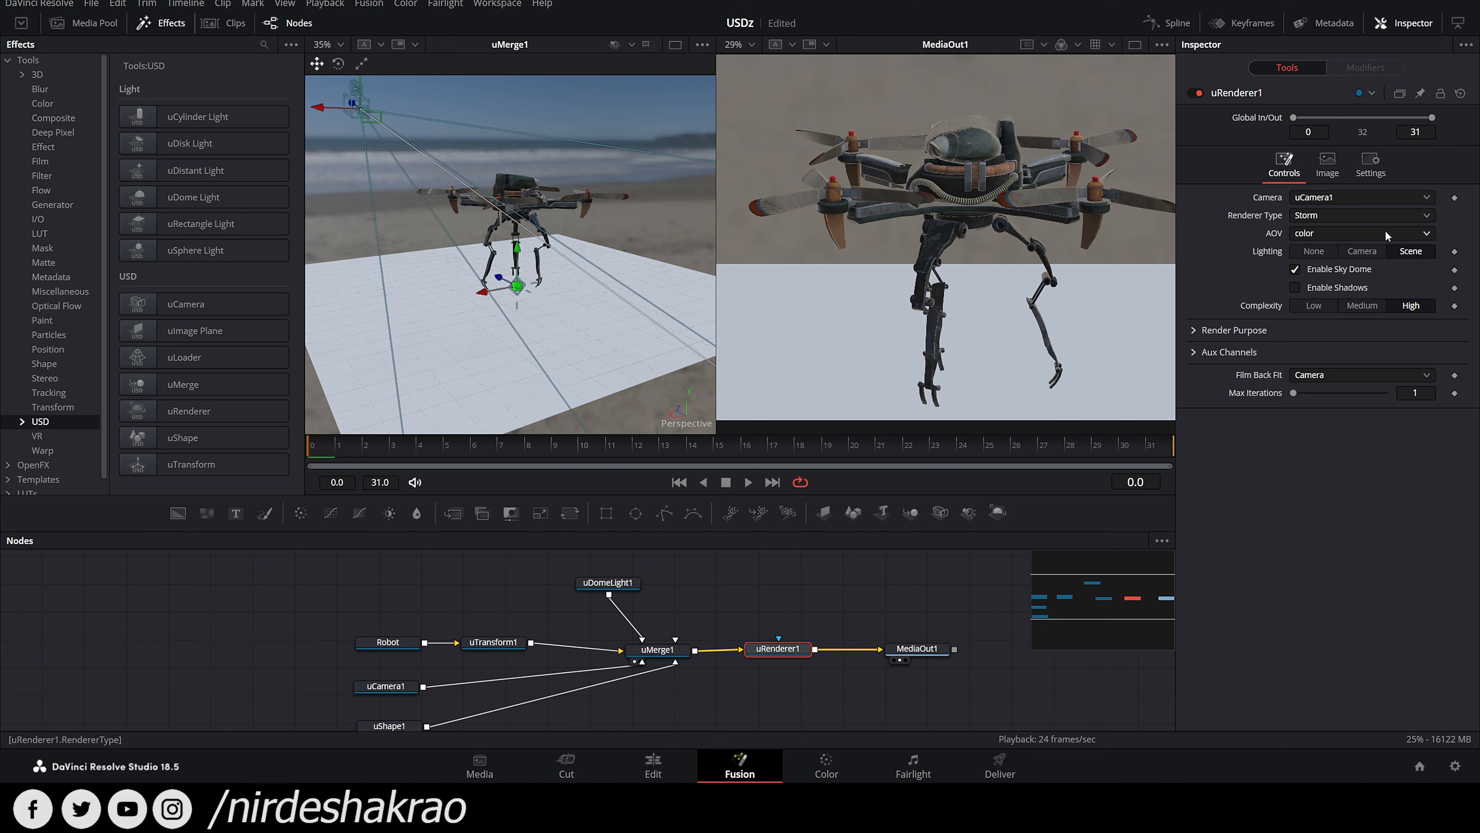
# Step: Try rotating uDomeLight1 to X 104.3 and Y 78.2, examine the lighting on the drone, and reset both rotations to 0
pyautogui.click(619, 587)
pyautogui.click(1327, 123)
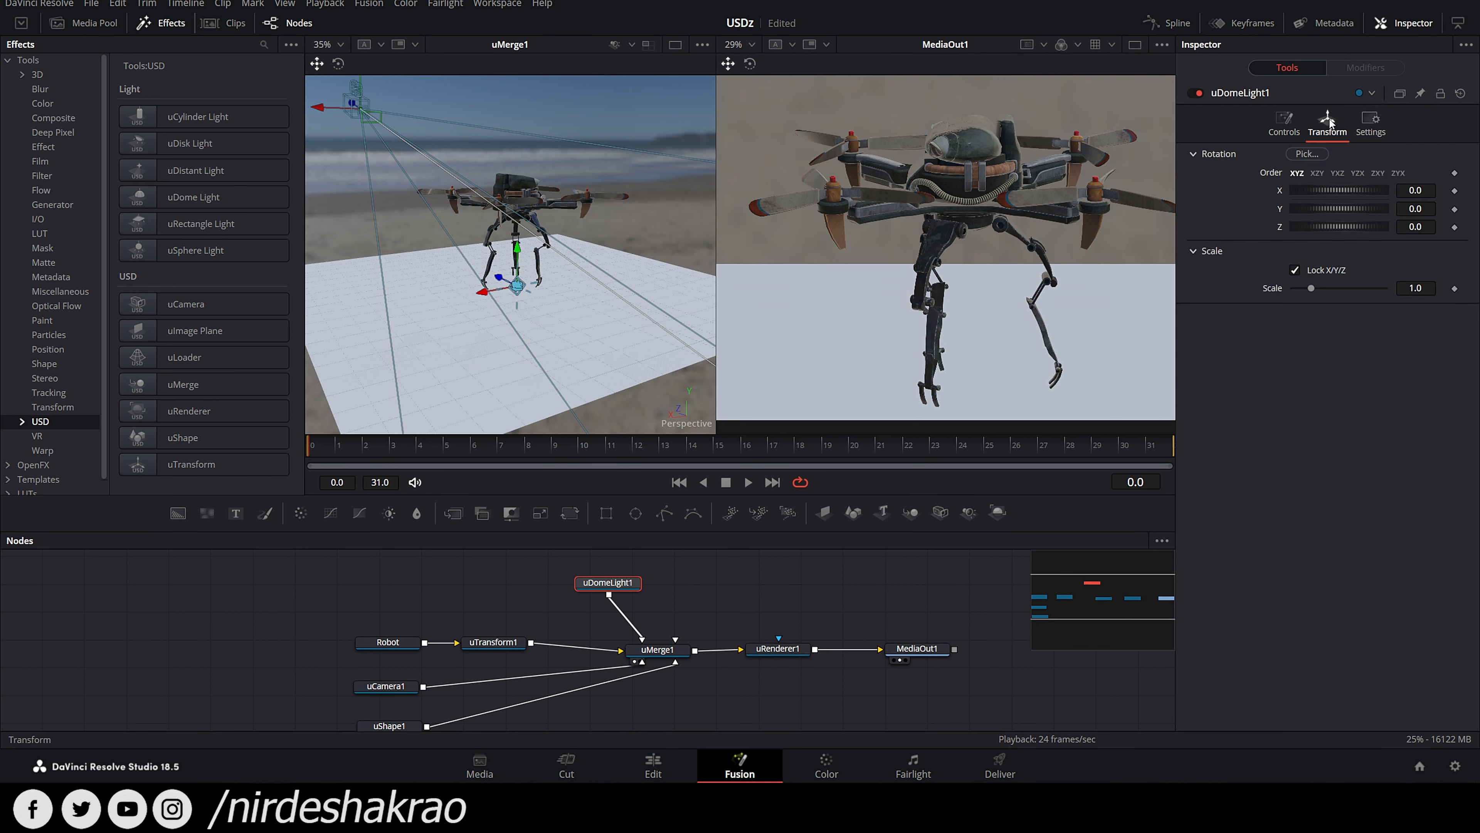
pyautogui.moveTo(1326, 207); pyautogui.dragTo(1363, 192)
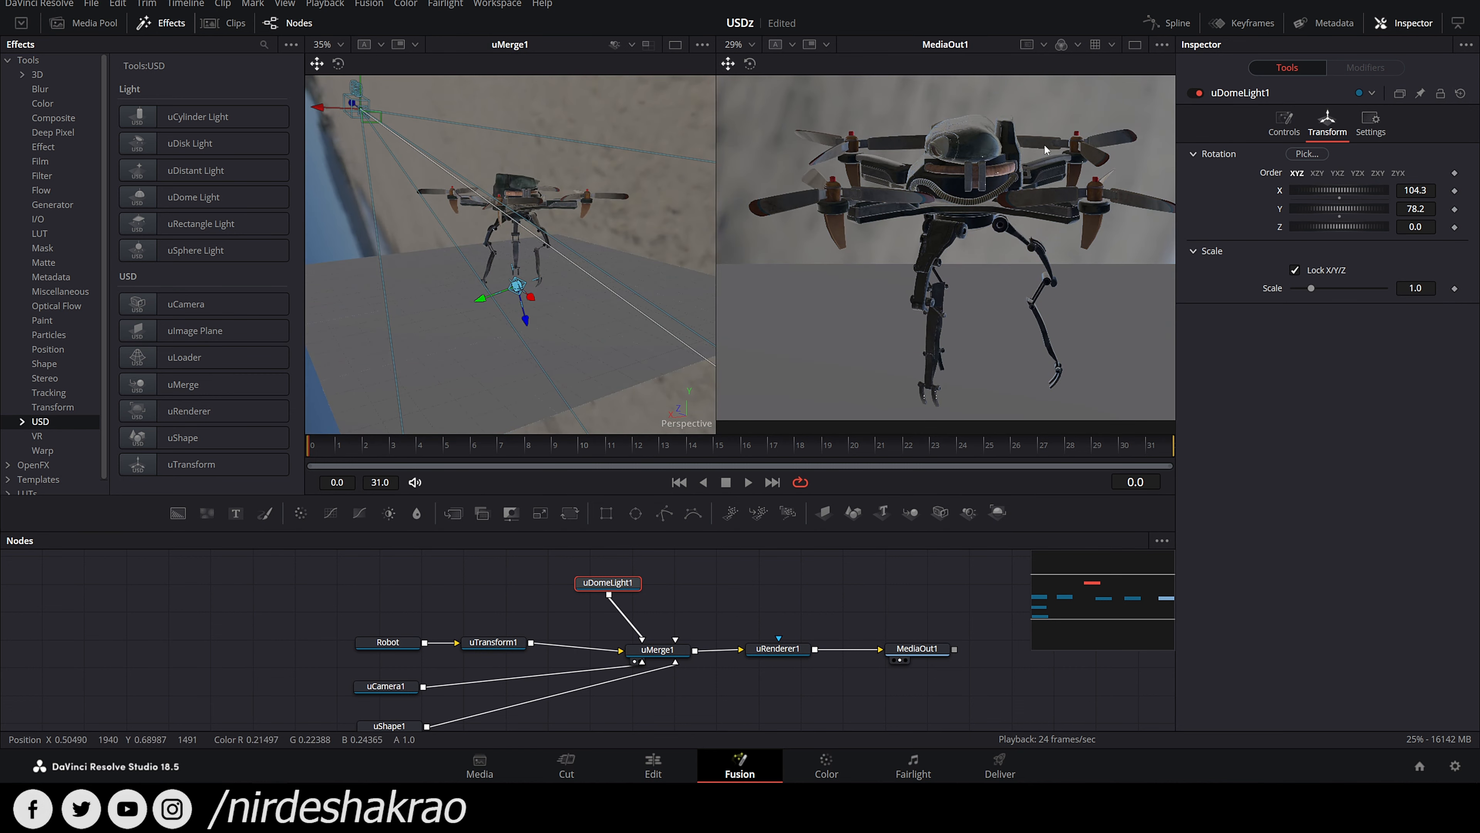
pyautogui.scroll(5, 1023, 229)
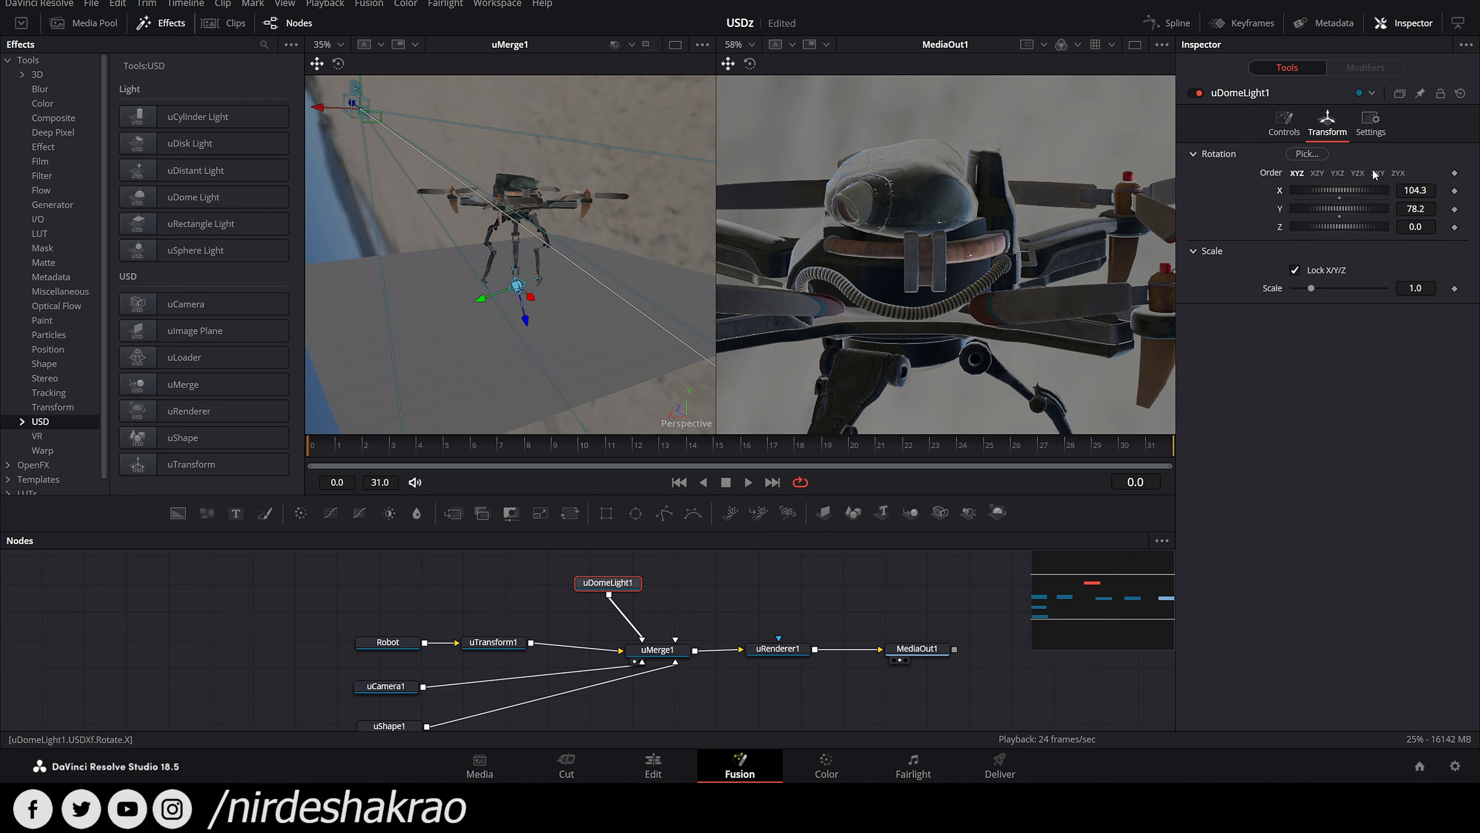
pyautogui.moveTo(1346, 190)
pyautogui.mouseDown()
pyautogui.moveTo(1474, 199)
pyautogui.moveTo(1304, 207)
pyautogui.moveTo(1342, 215)
pyautogui.mouseUp()
pyautogui.click(1340, 216)
pyautogui.click(1340, 199)
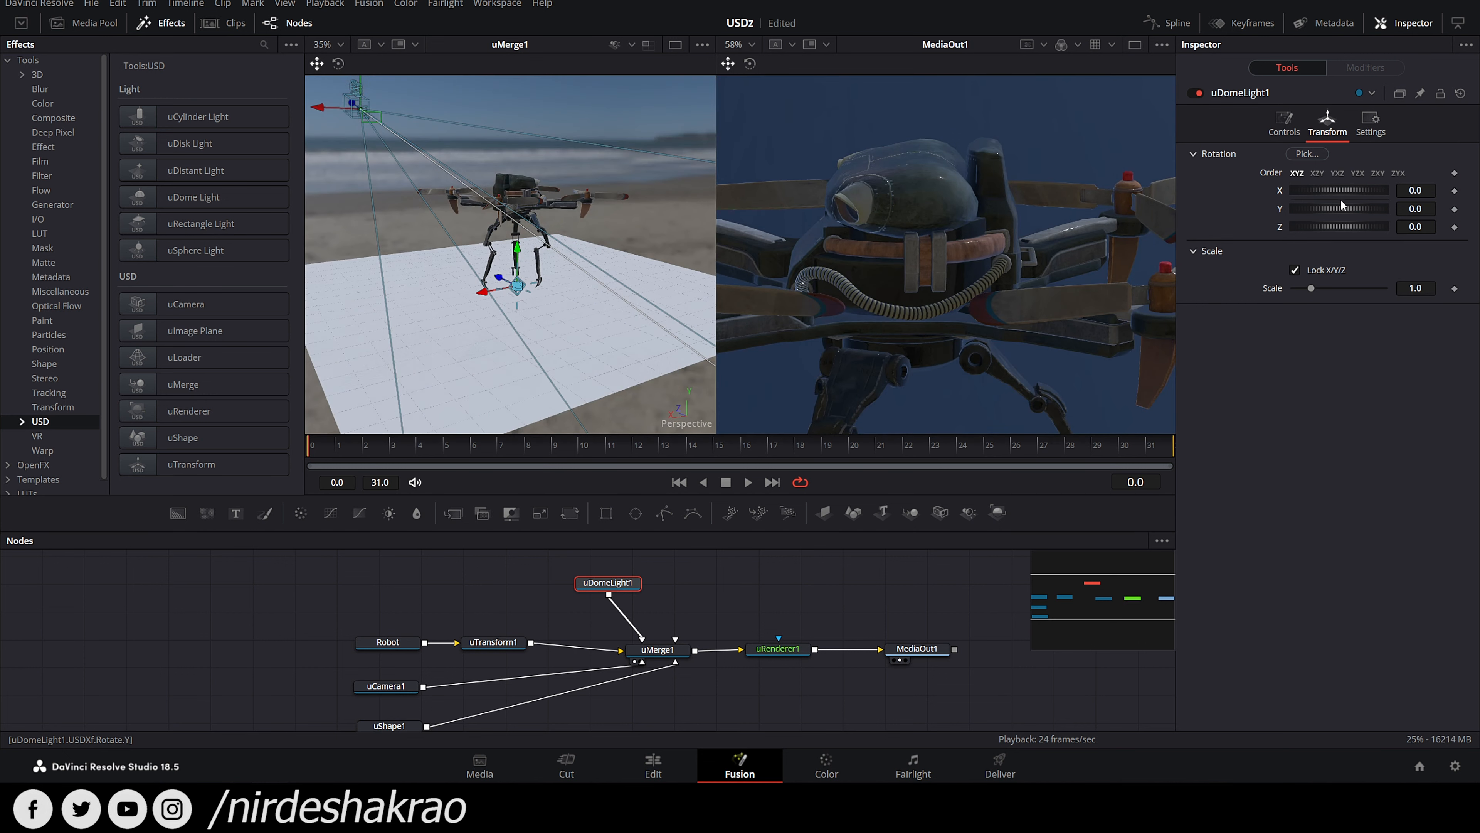
pyautogui.scroll(-2, 1032, 289)
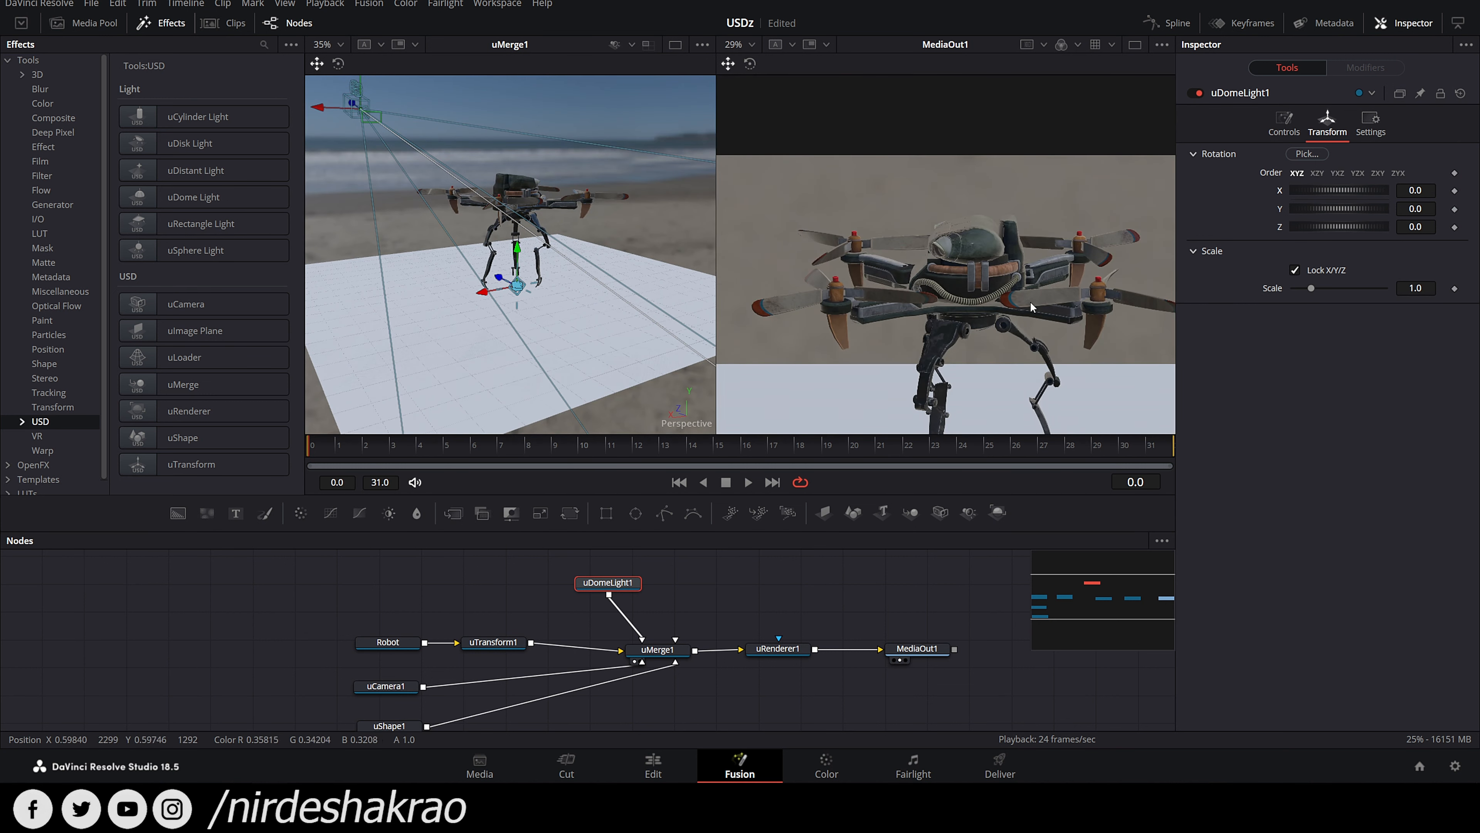
# Step: Load rural_asphalt_road_4k.hdr as uDomeLight1's texture and rotate the light to Y 140.9
pyautogui.scroll(-2, 1046, 234)
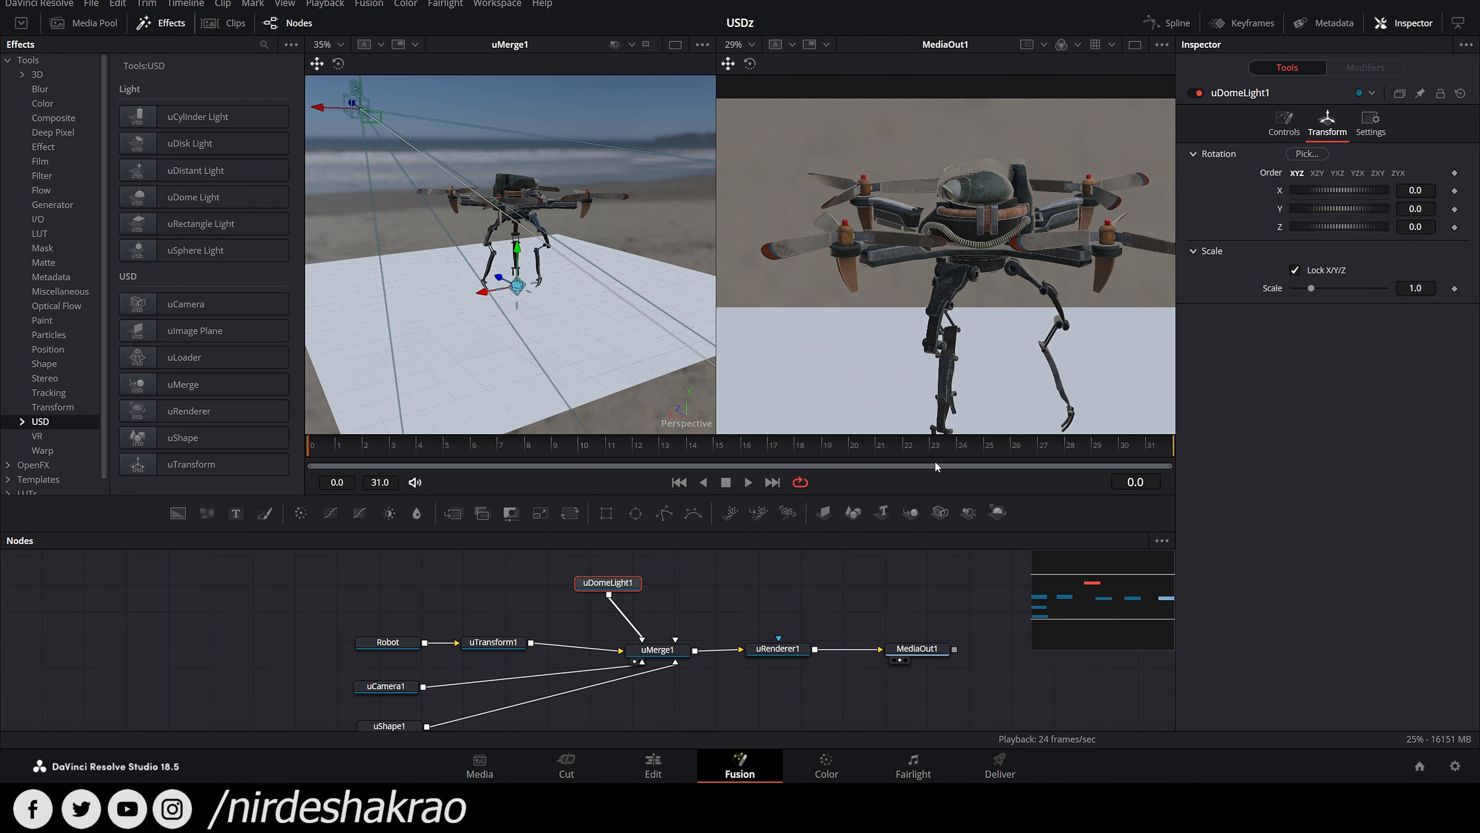
pyautogui.click(1288, 125)
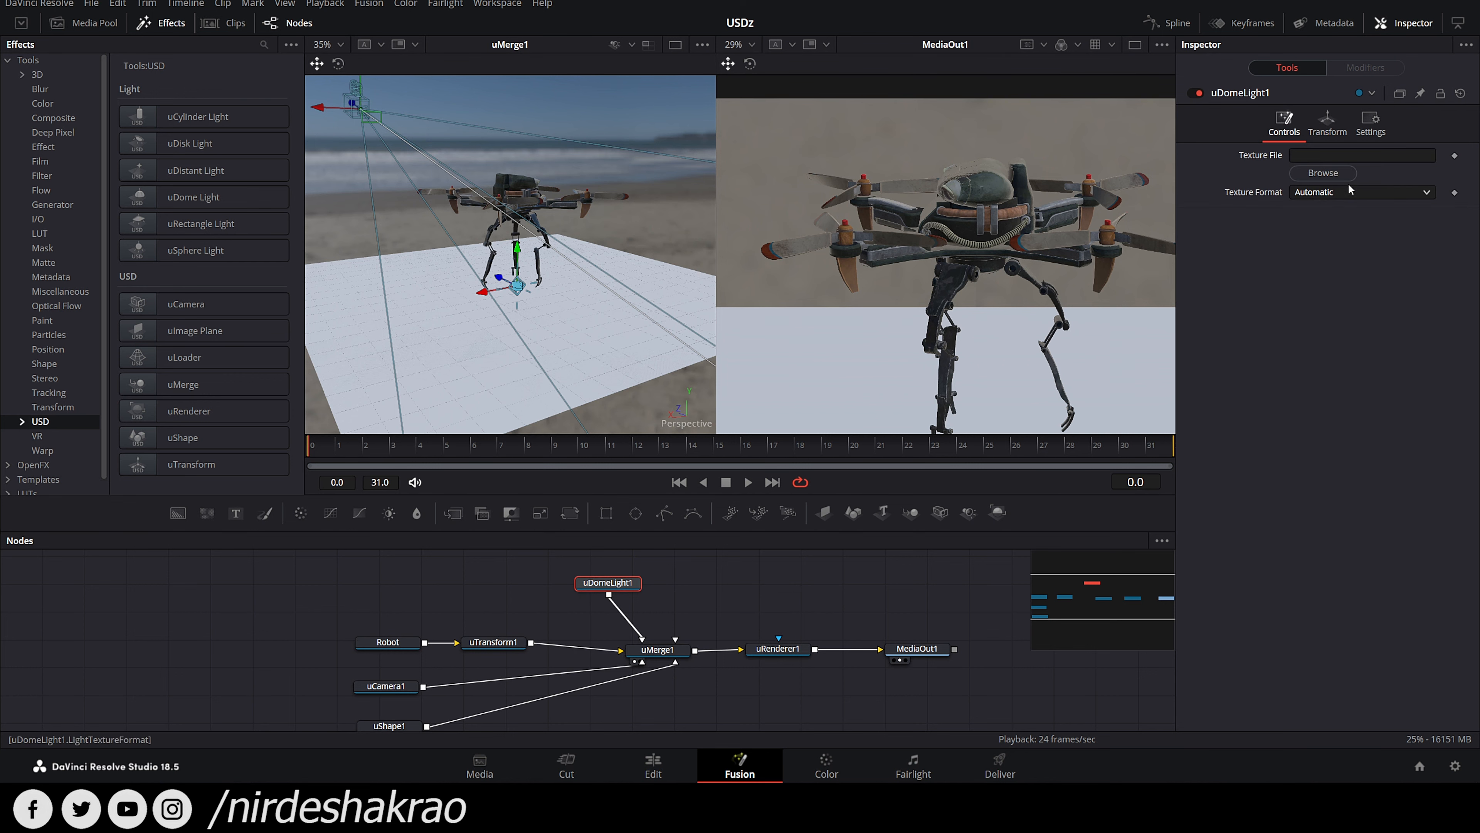
pyautogui.click(1340, 176)
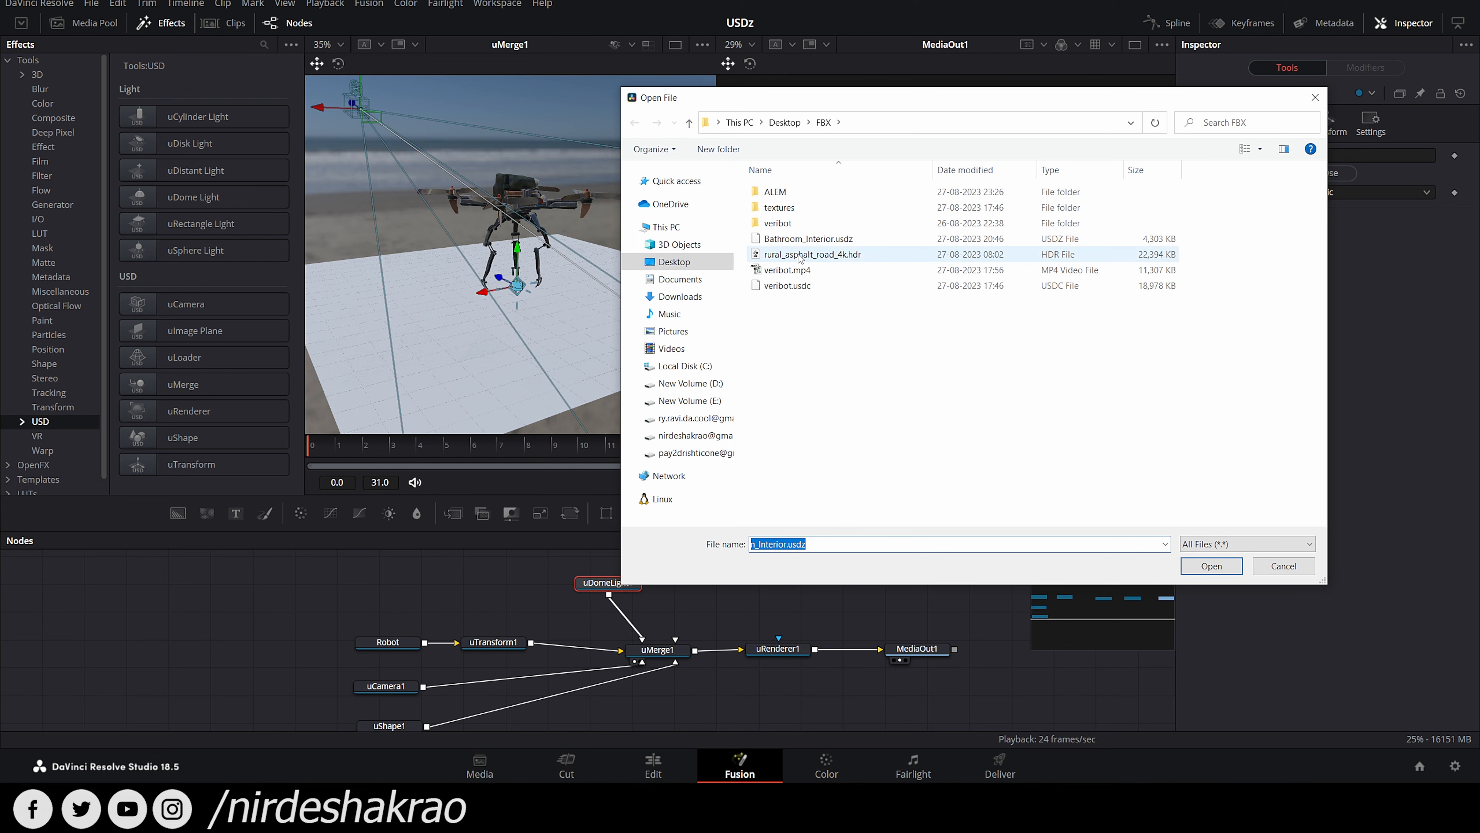
pyautogui.doubleClick(823, 258)
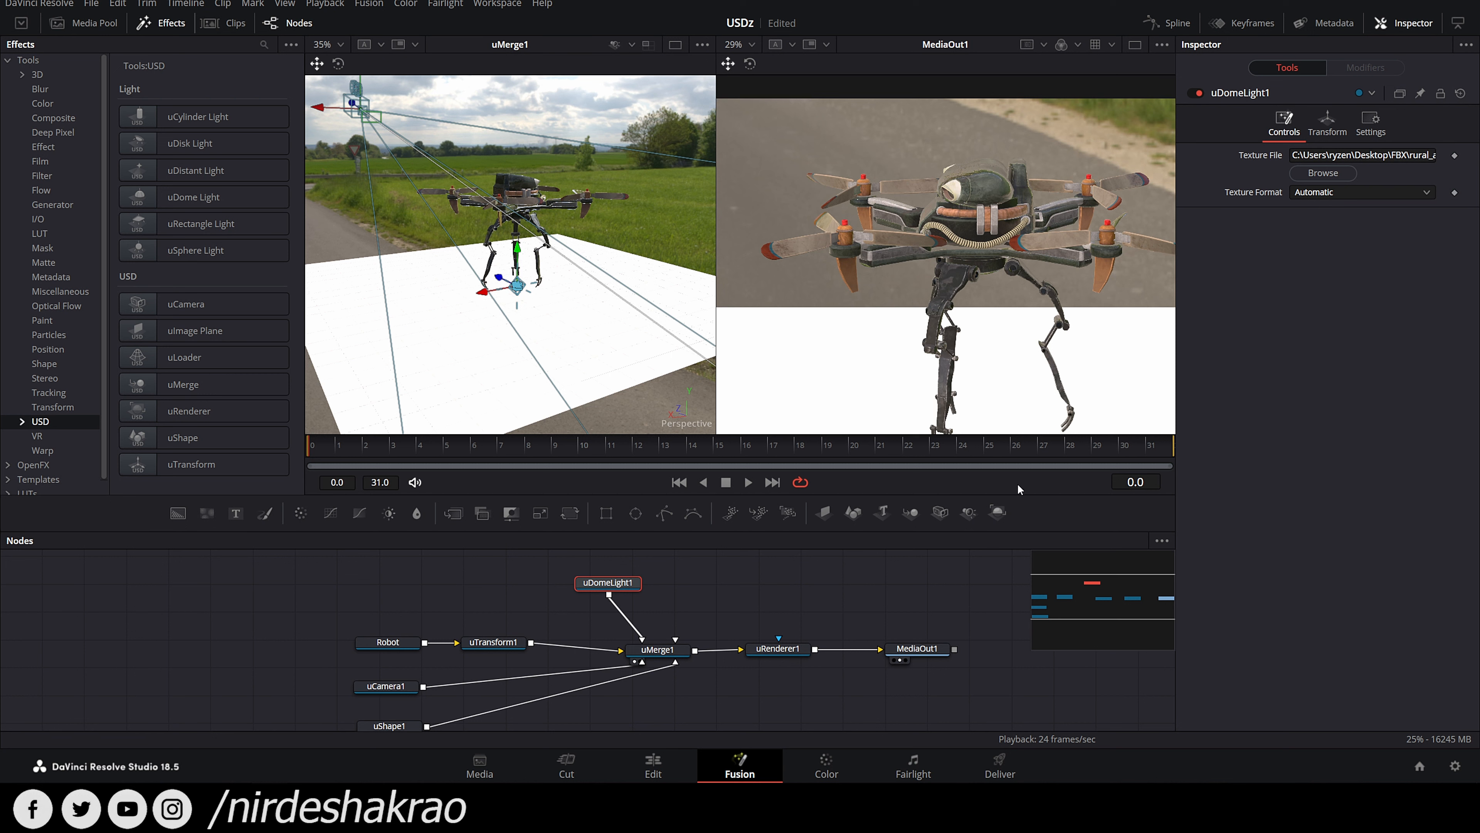
pyautogui.click(1333, 120)
pyautogui.moveTo(1325, 211); pyautogui.dragTo(1365, 208)
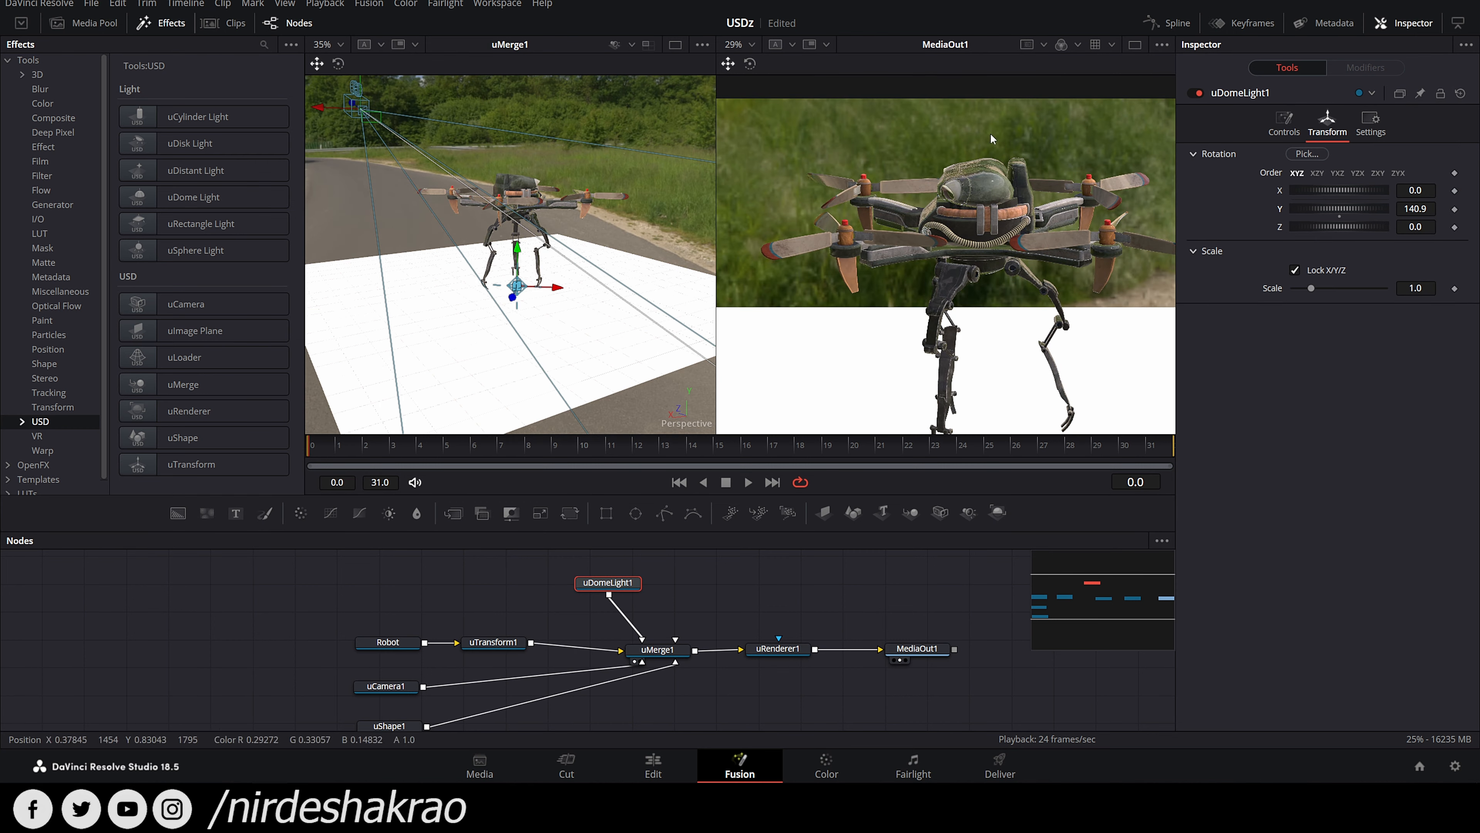
# Step: Compare uRenderer1's output with the sky dome off and on again, and enable shadows in the renderer
pyautogui.click(776, 652)
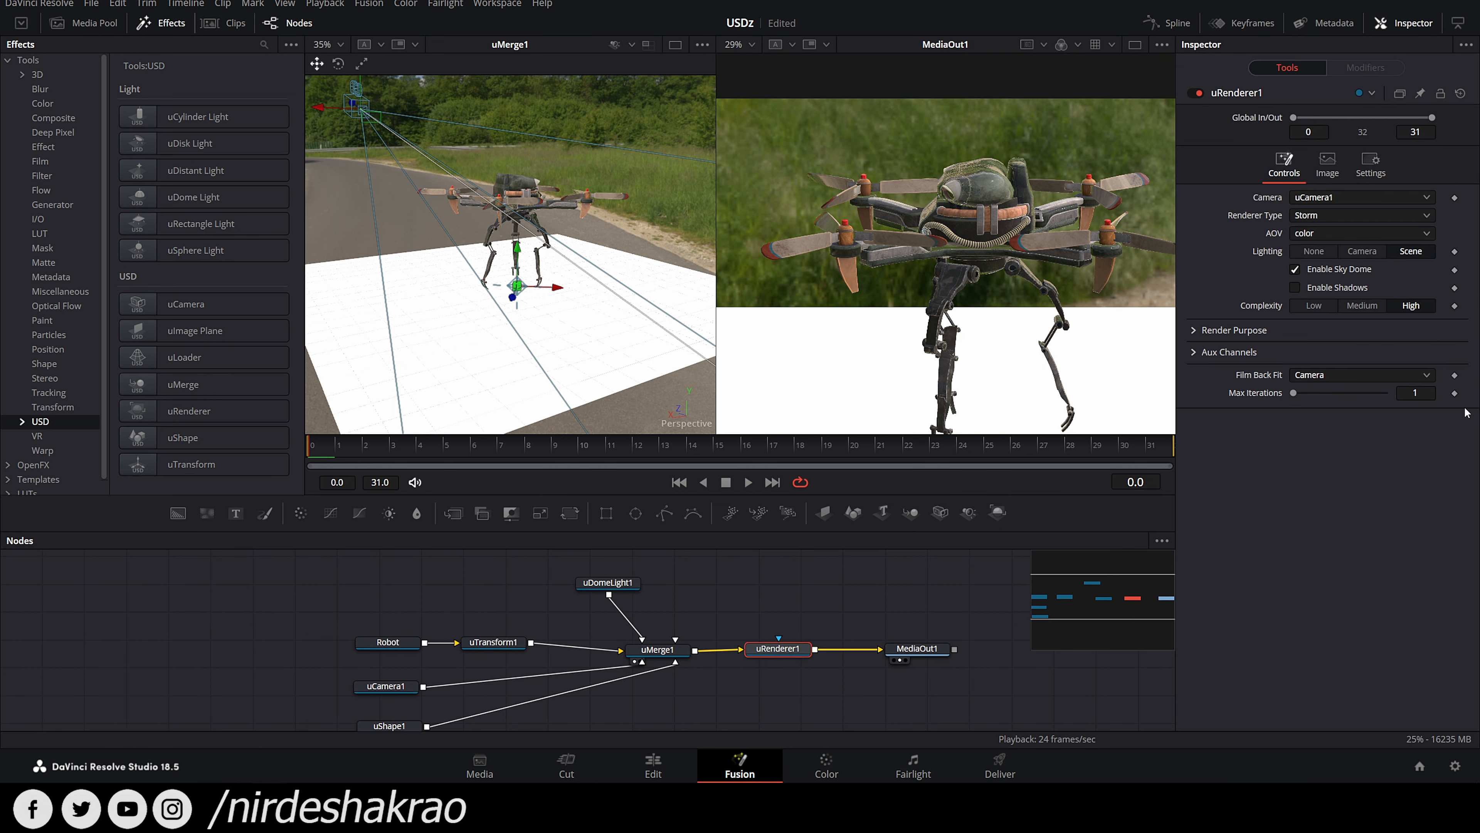
pyautogui.click(1296, 270)
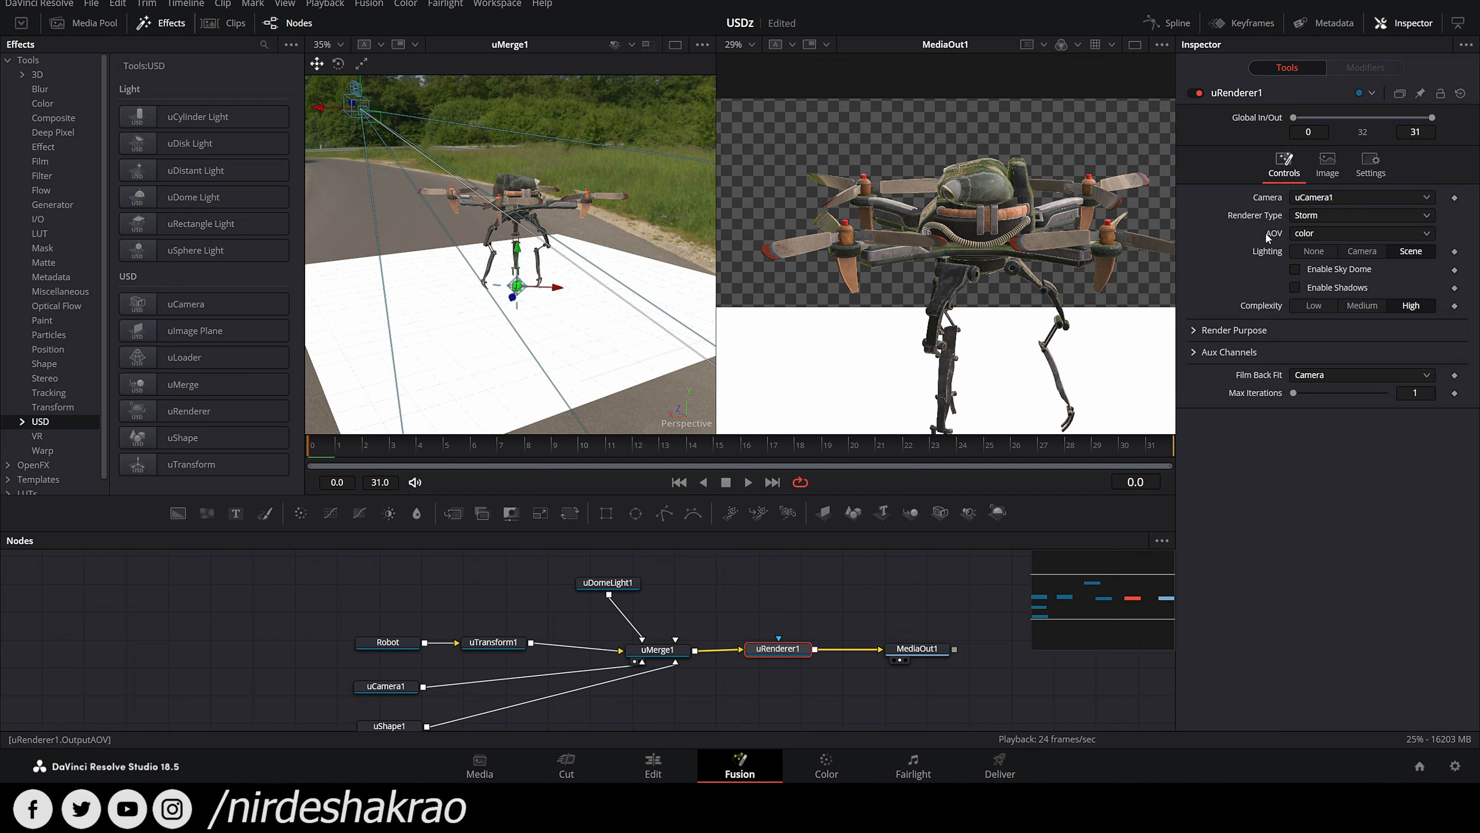
pyautogui.click(1295, 270)
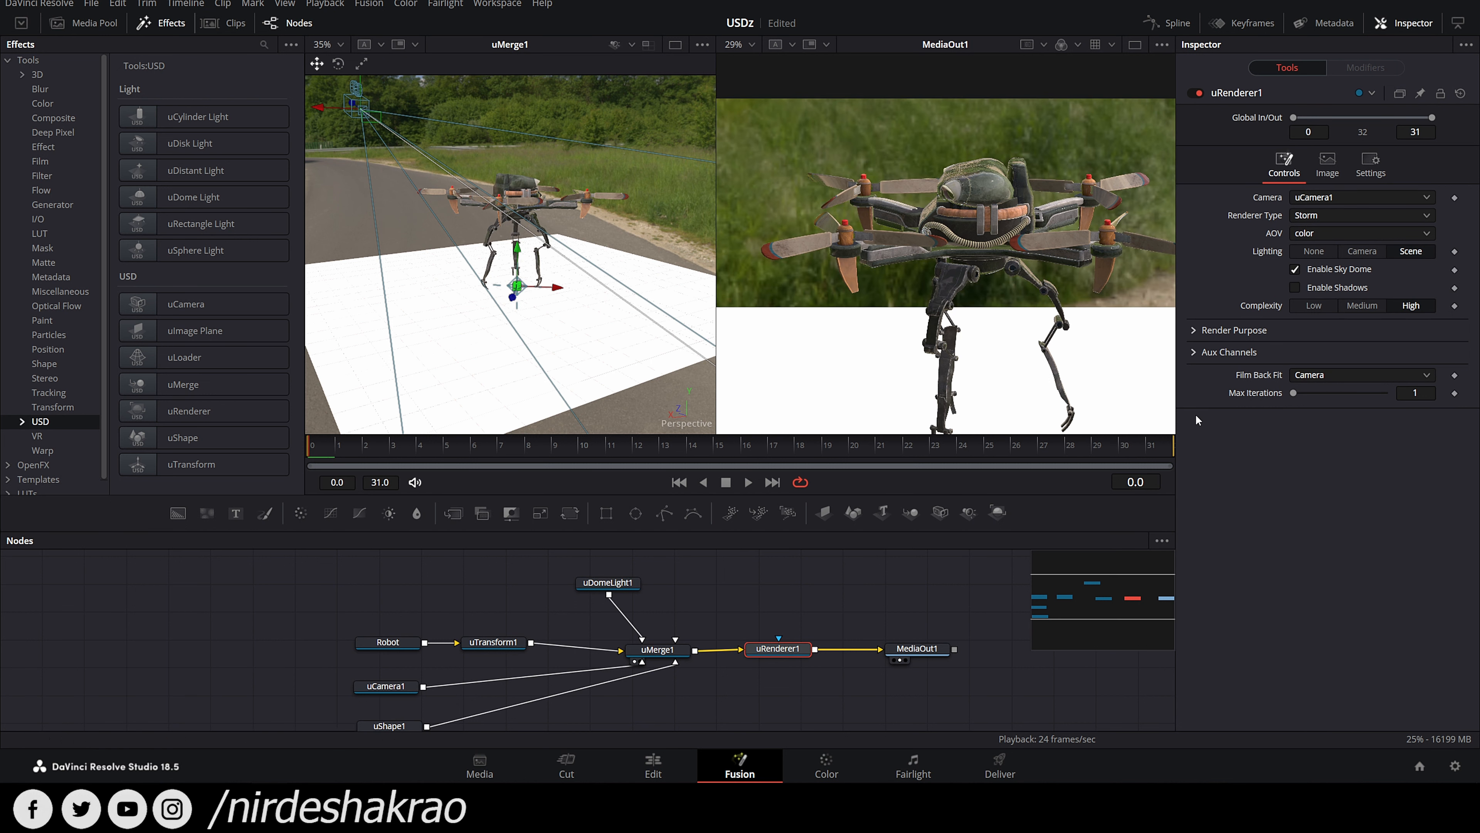
pyautogui.scroll(-2, 1054, 419)
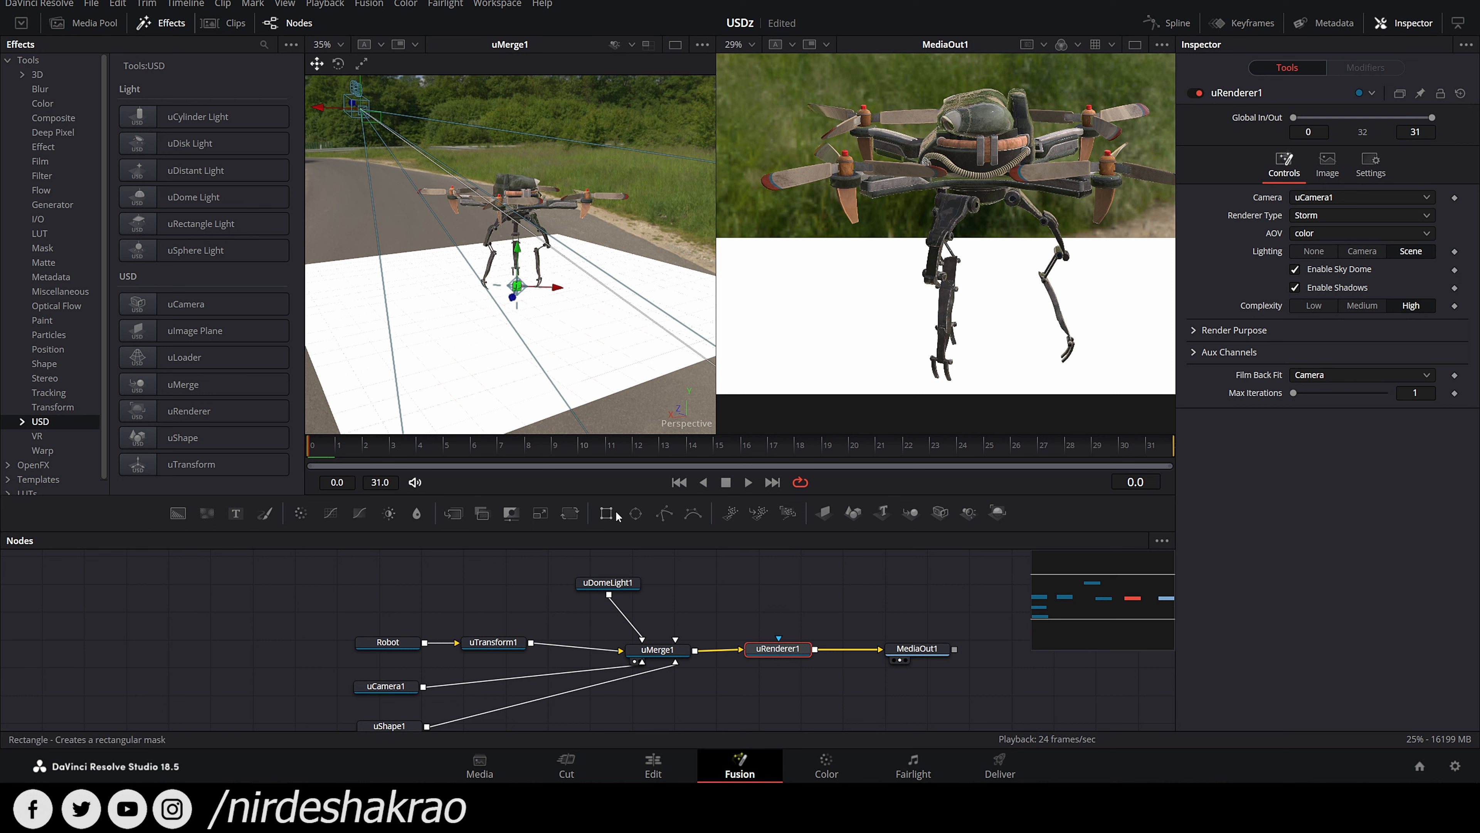
# Step: Try rotating uDomeLight1 on all three axes, with X -213.9 and Y -28.7, and reset all rotations to 0
pyautogui.click(615, 583)
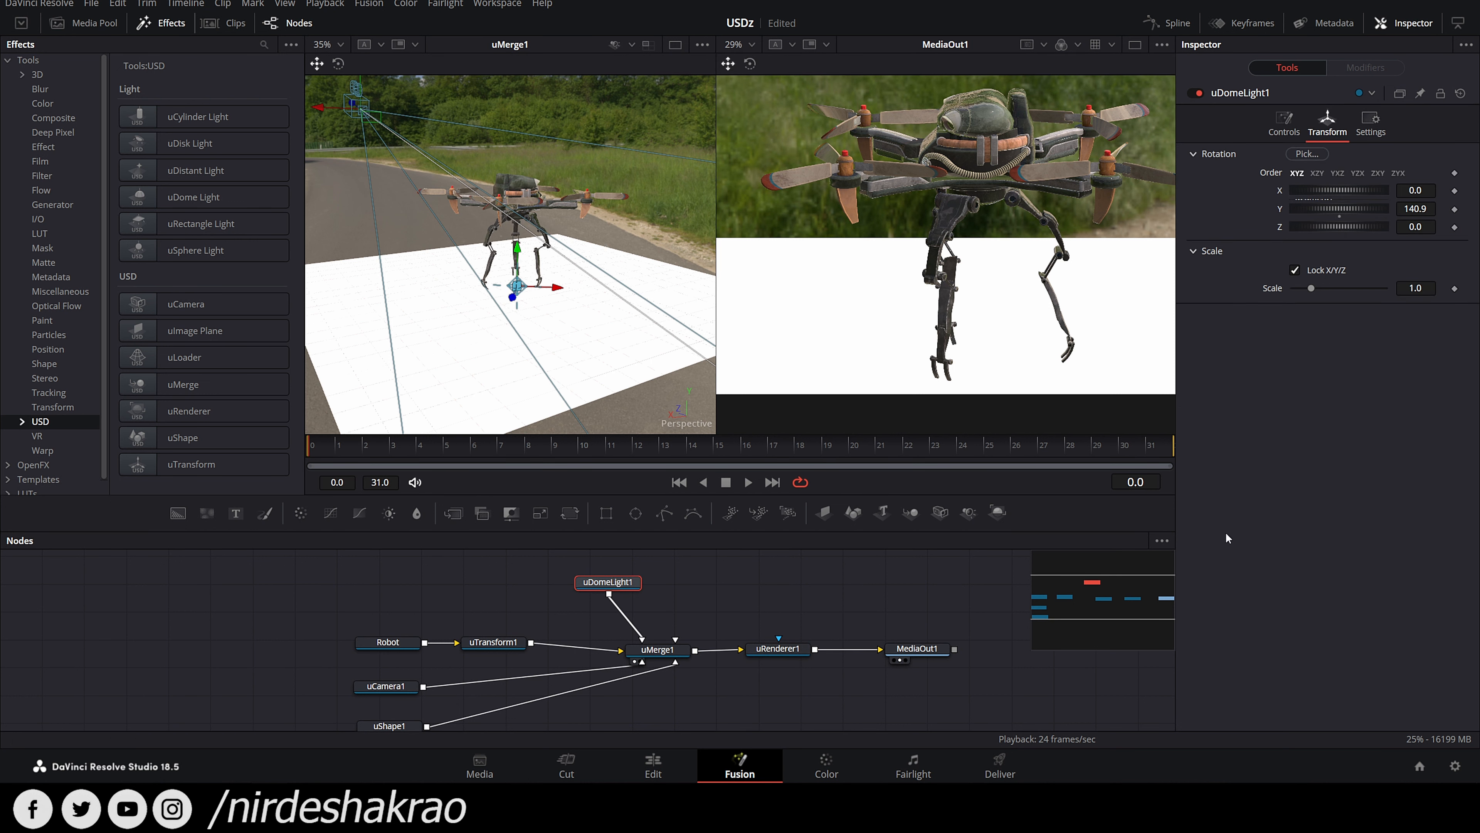
pyautogui.moveTo(1346, 195); pyautogui.dragTo(1272, 194)
pyautogui.moveTo(1366, 208); pyautogui.dragTo(1459, 242)
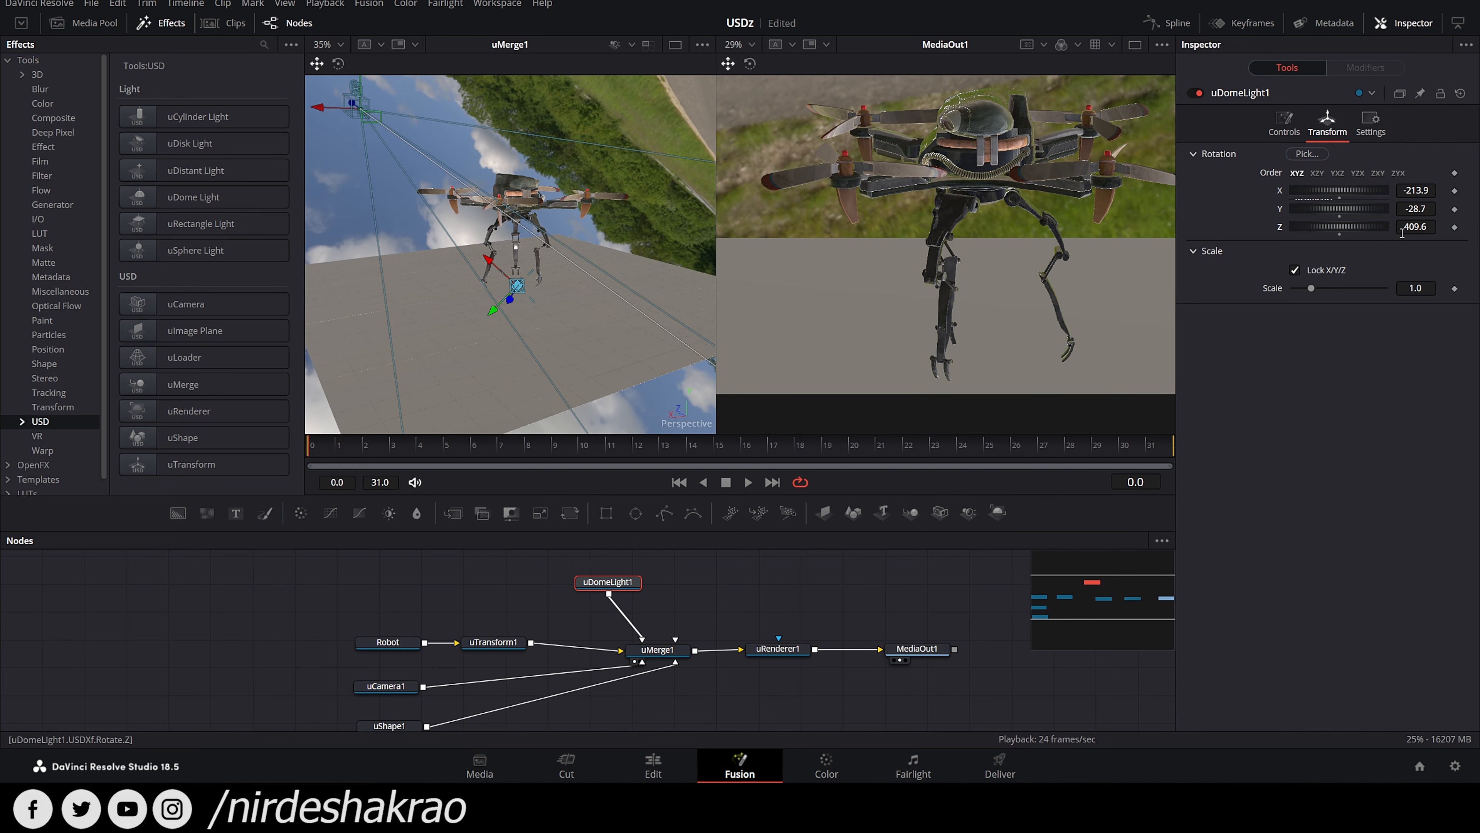
pyautogui.doubleClick(1339, 226)
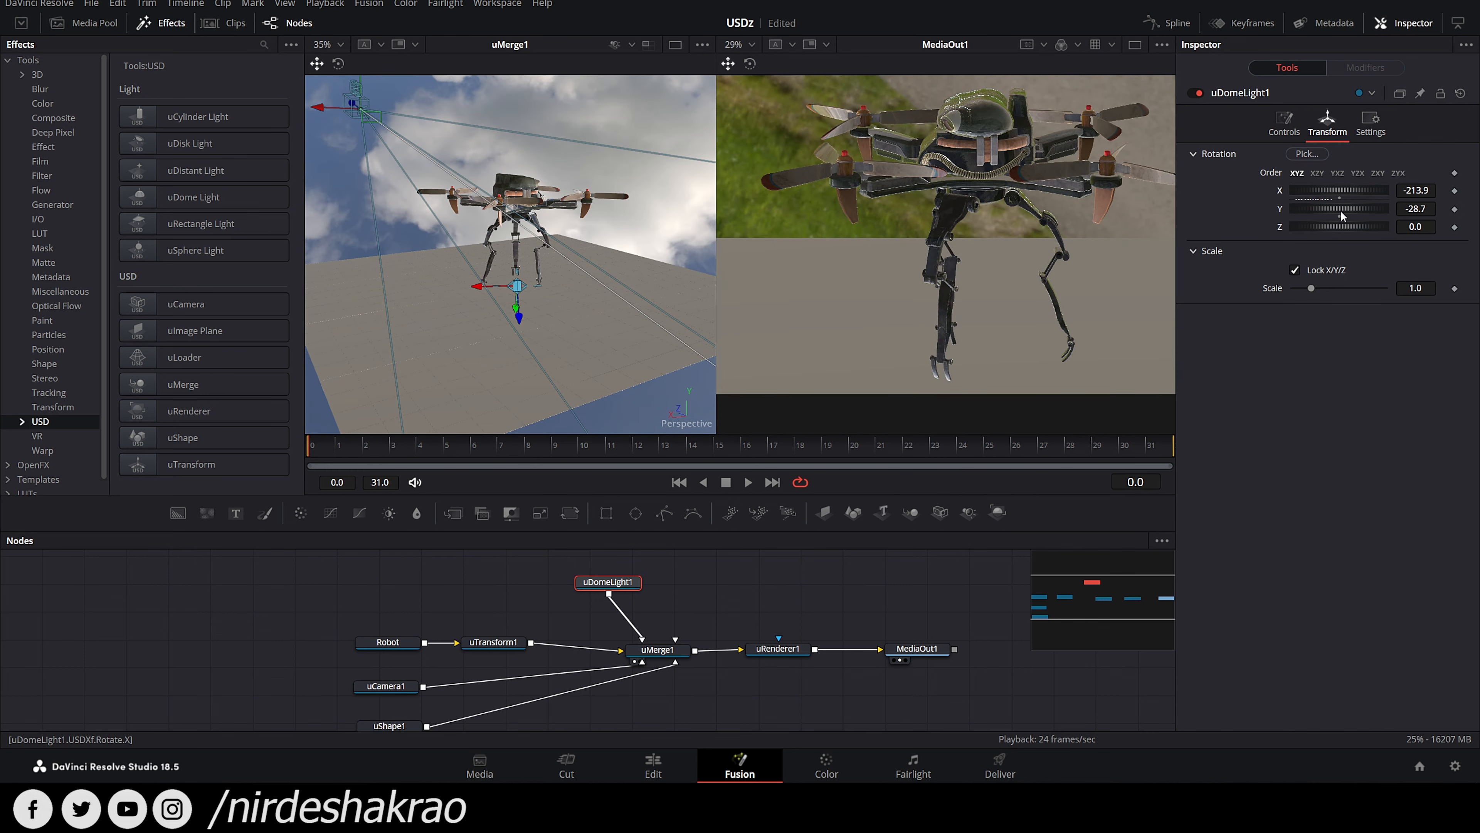
pyautogui.doubleClick(1338, 193)
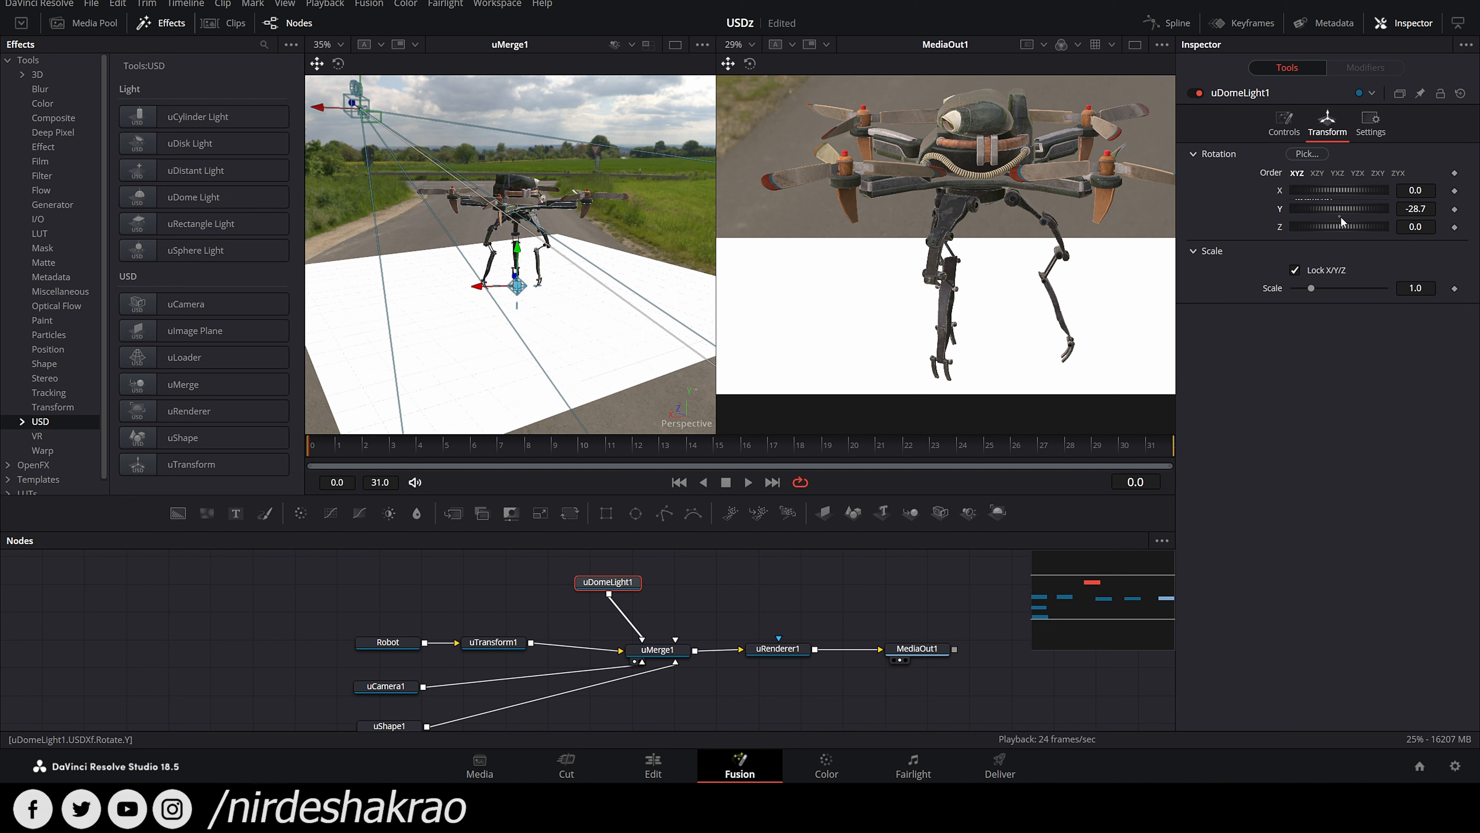
pyautogui.doubleClick(1340, 215)
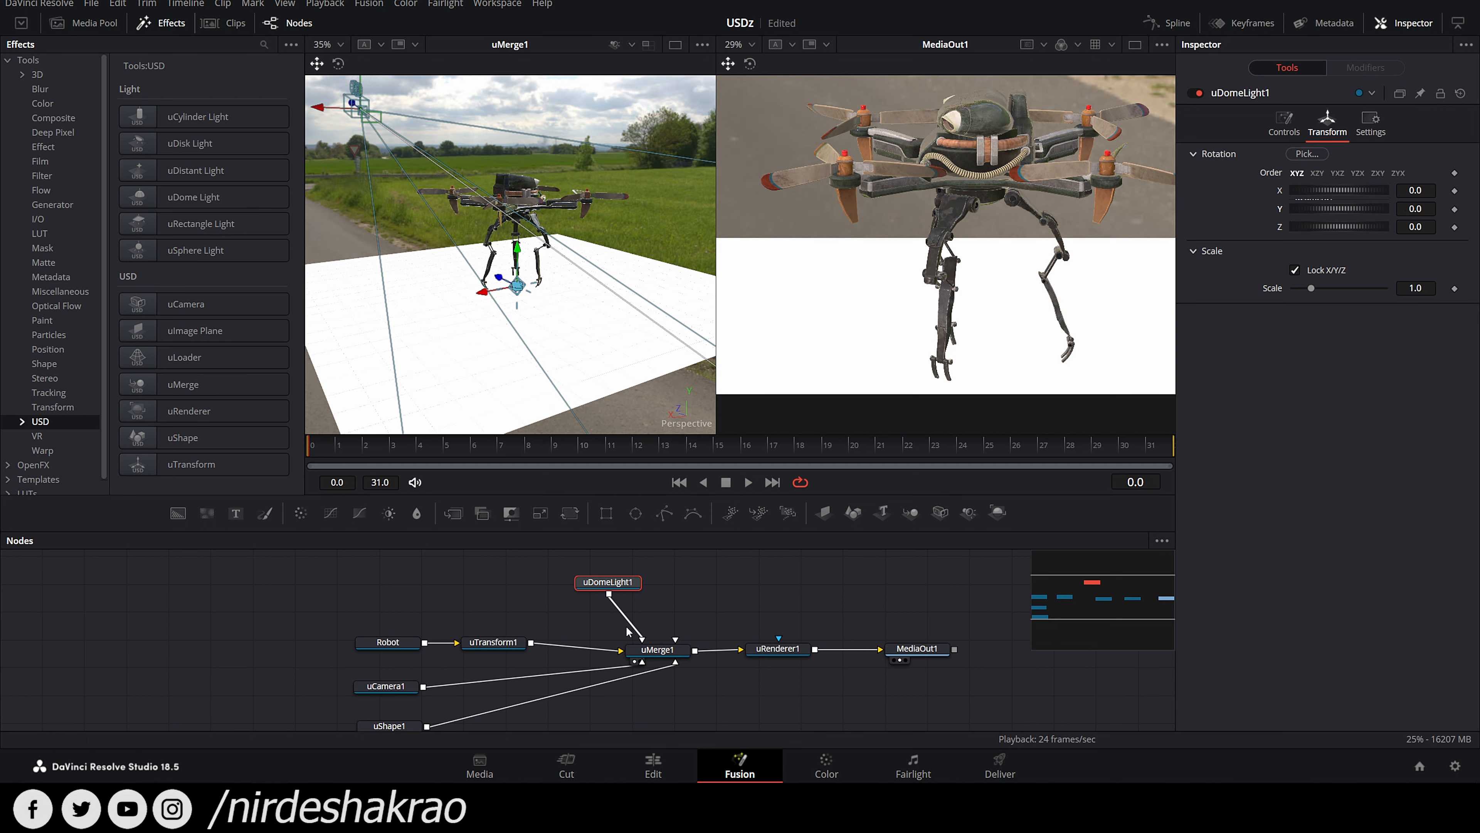
# Step: Disconnect uDomeLight1 from uMerge1 and check uRenderer1's lighting settings
pyautogui.moveTo(585, 587); pyautogui.dragTo(533, 581)
pyautogui.click(618, 608)
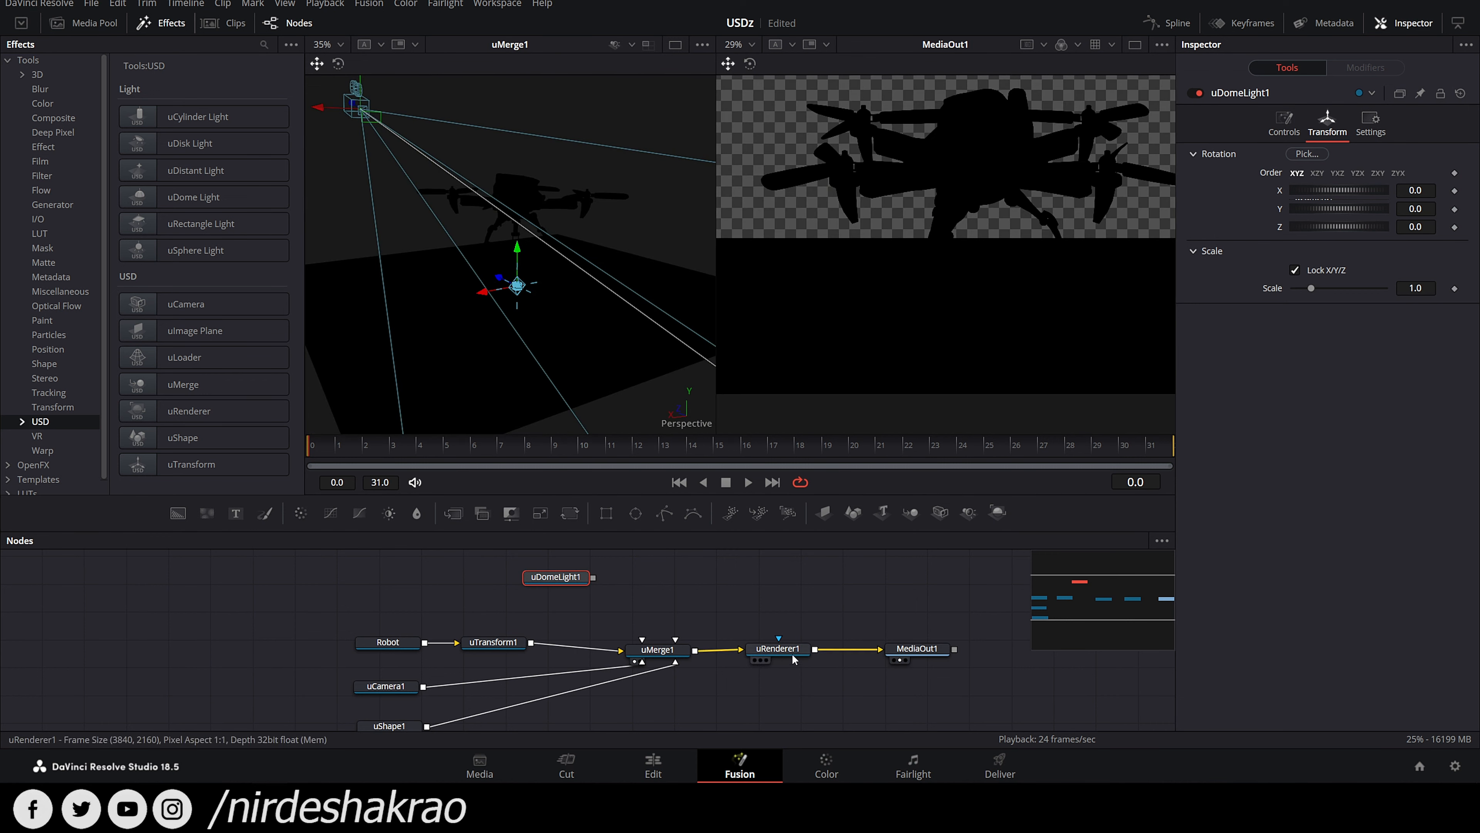
pyautogui.click(778, 648)
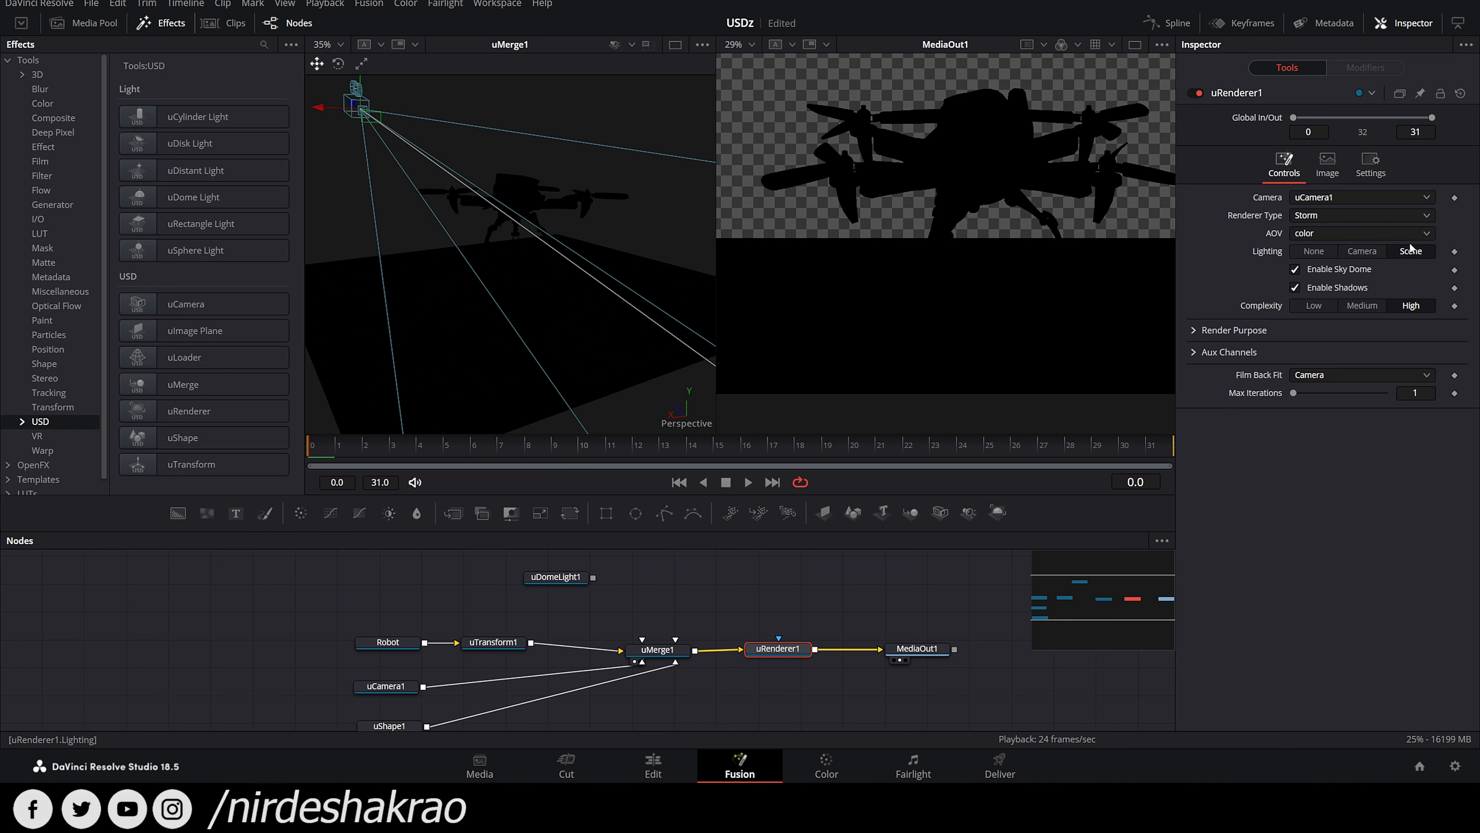
# Step: Add a uDistant Light node beside uDomeLight1 and connect it to uMerge1
pyautogui.click(666, 584)
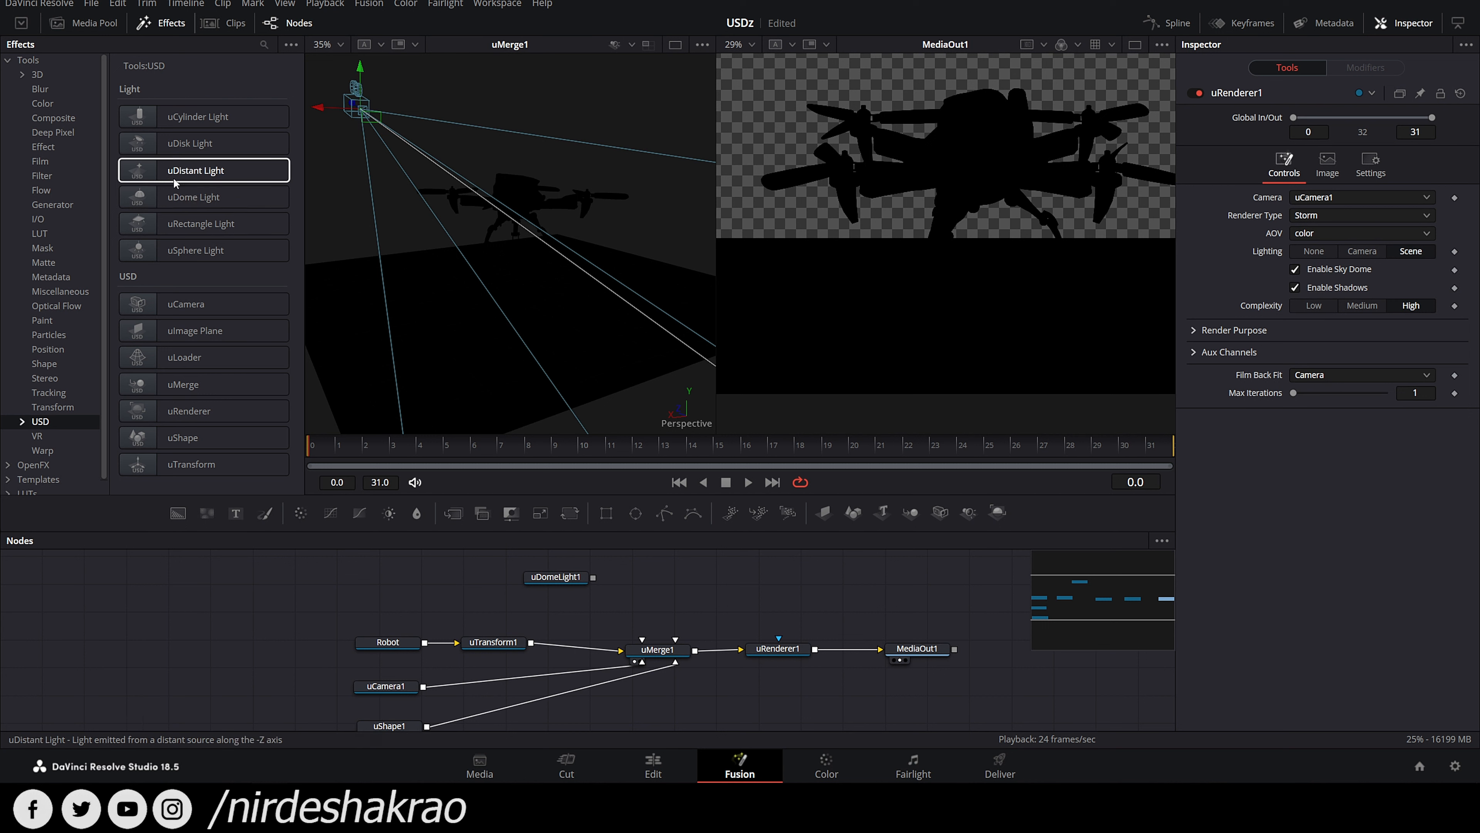
pyautogui.click(187, 172)
pyautogui.moveTo(664, 585); pyautogui.dragTo(717, 586)
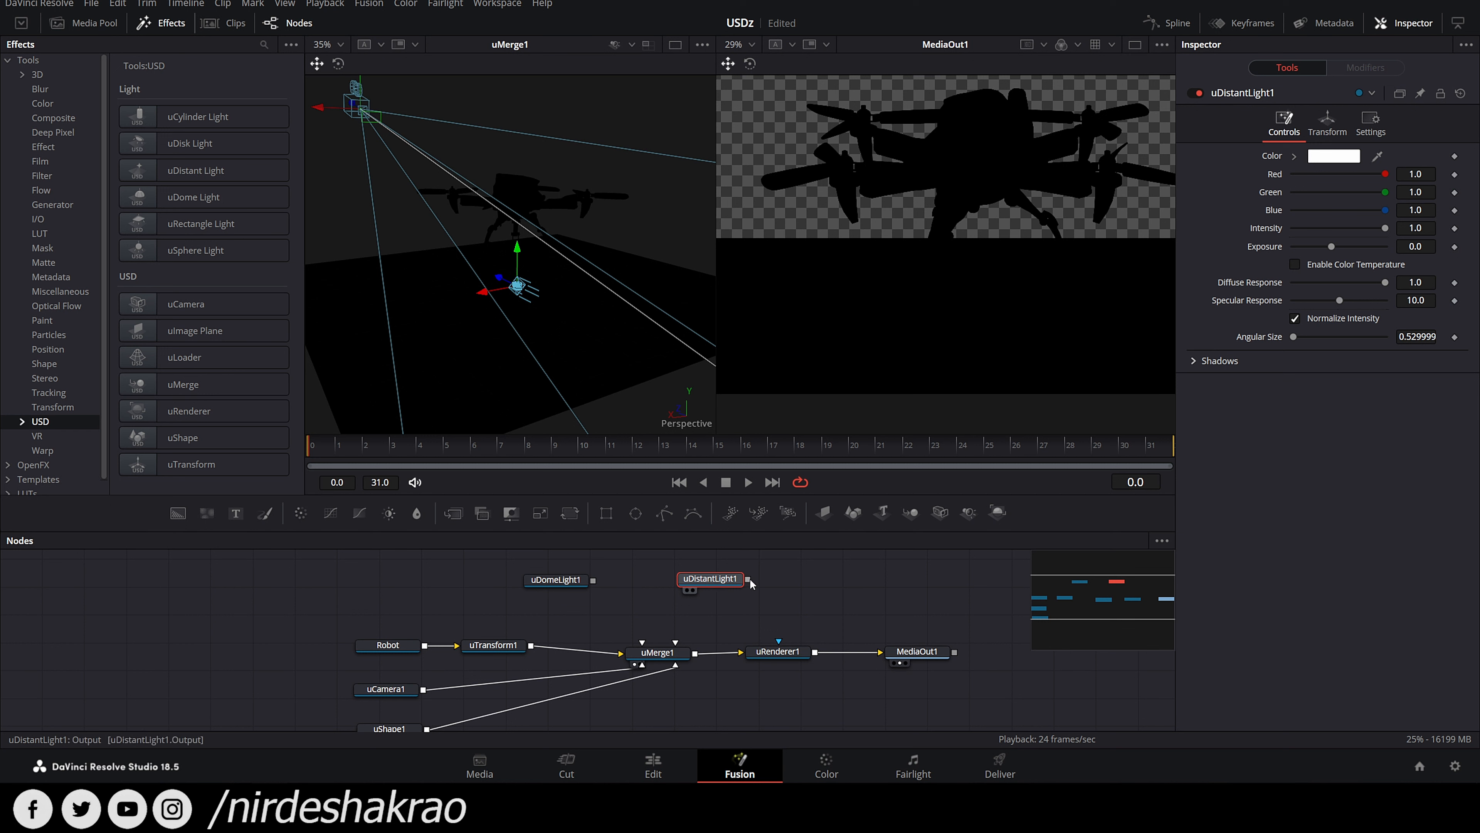
pyautogui.moveTo(748, 579); pyautogui.dragTo(661, 654)
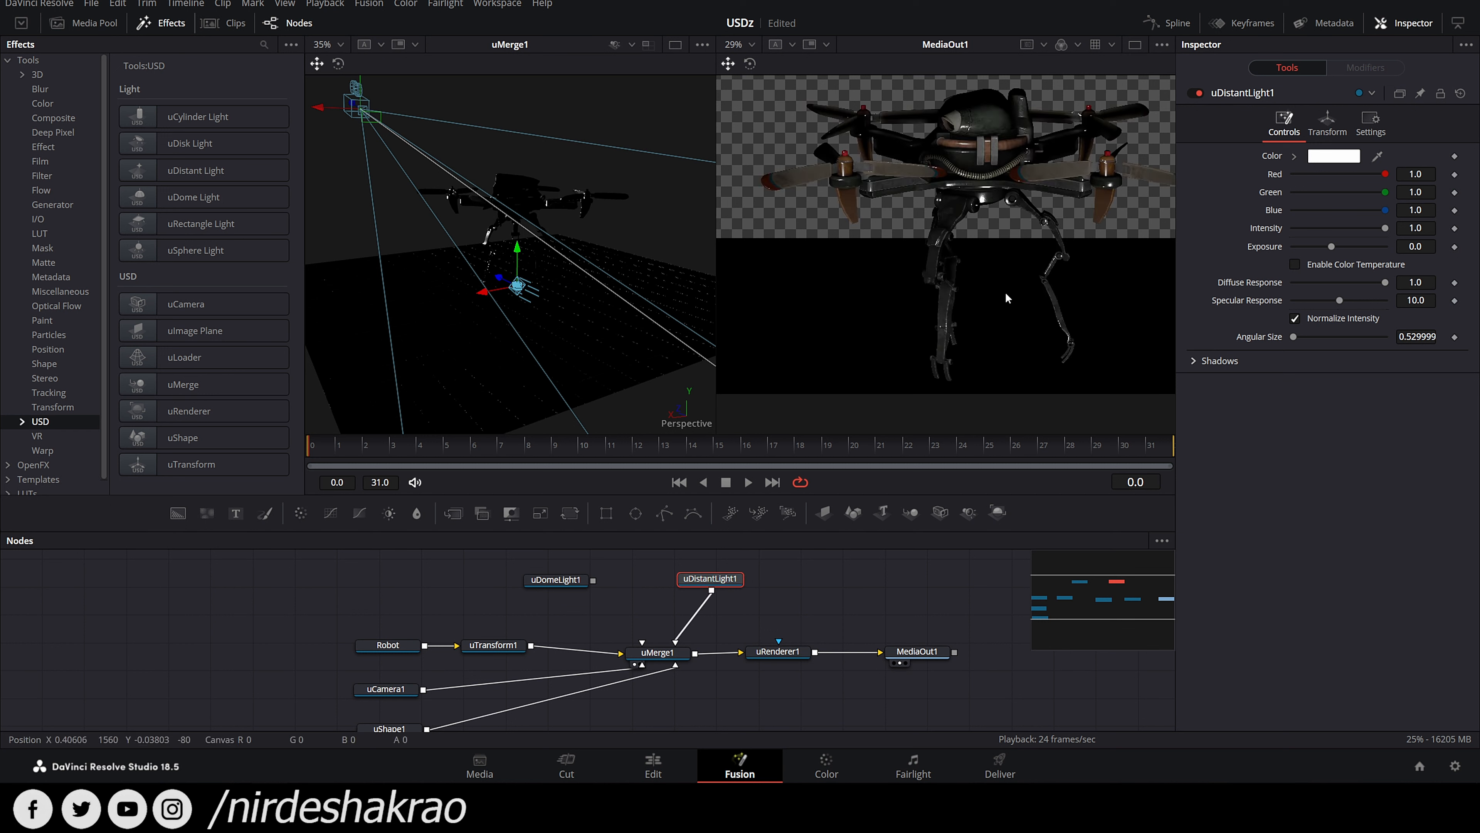
# Step: Rotate uDistantLight1 to X -39.1 and Y -15.7 so it lights the floor plane and casts the drone's shadow
pyautogui.scroll(2, 538, 373)
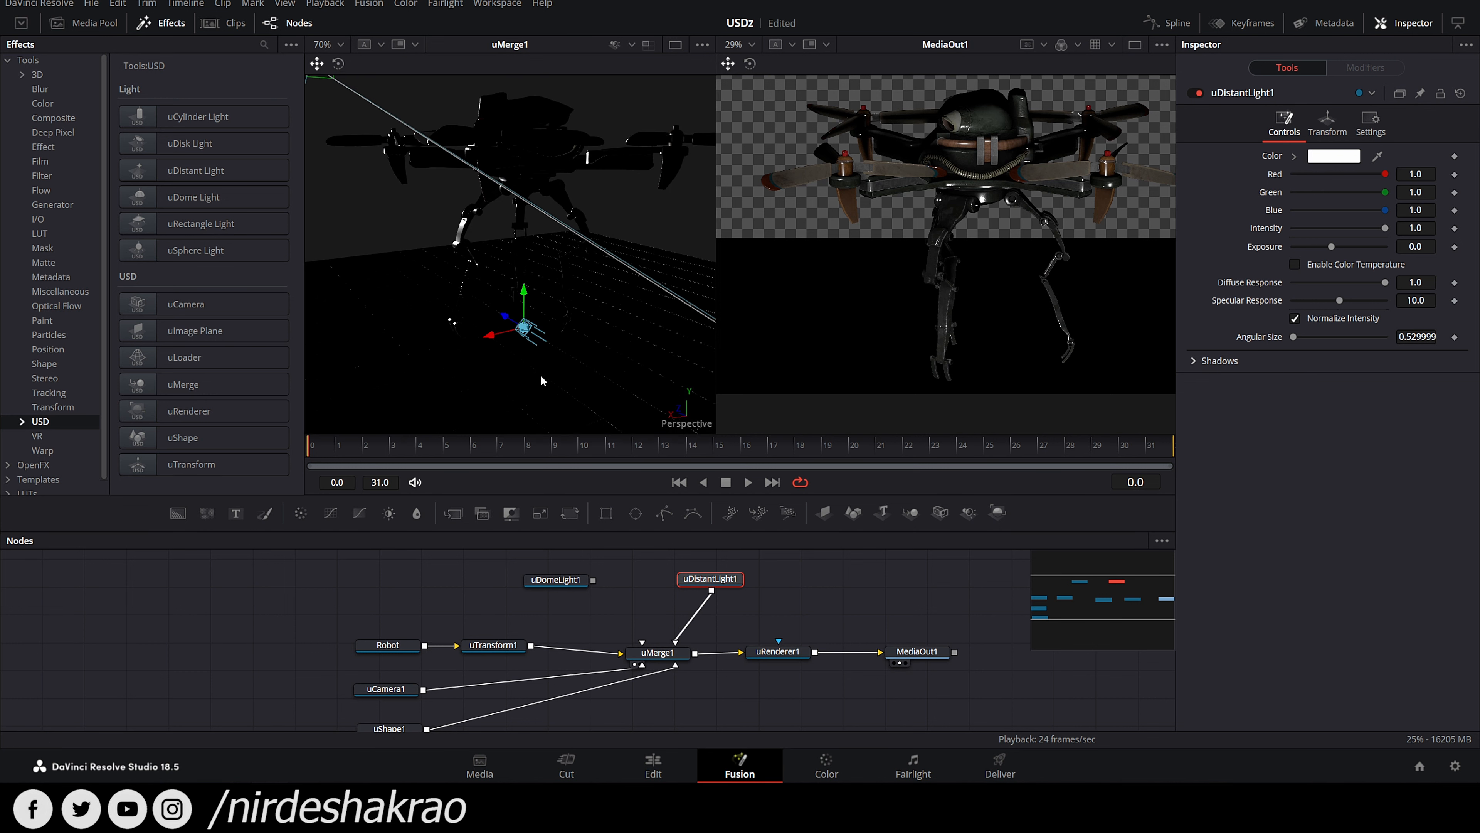
pyautogui.scroll(3, 545, 391)
pyautogui.moveTo(516, 353); pyautogui.dragTo(480, 293)
pyautogui.scroll(-1, 483, 331)
pyautogui.moveTo(438, 216); pyautogui.dragTo(430, 57)
pyautogui.scroll(-1, 492, 201)
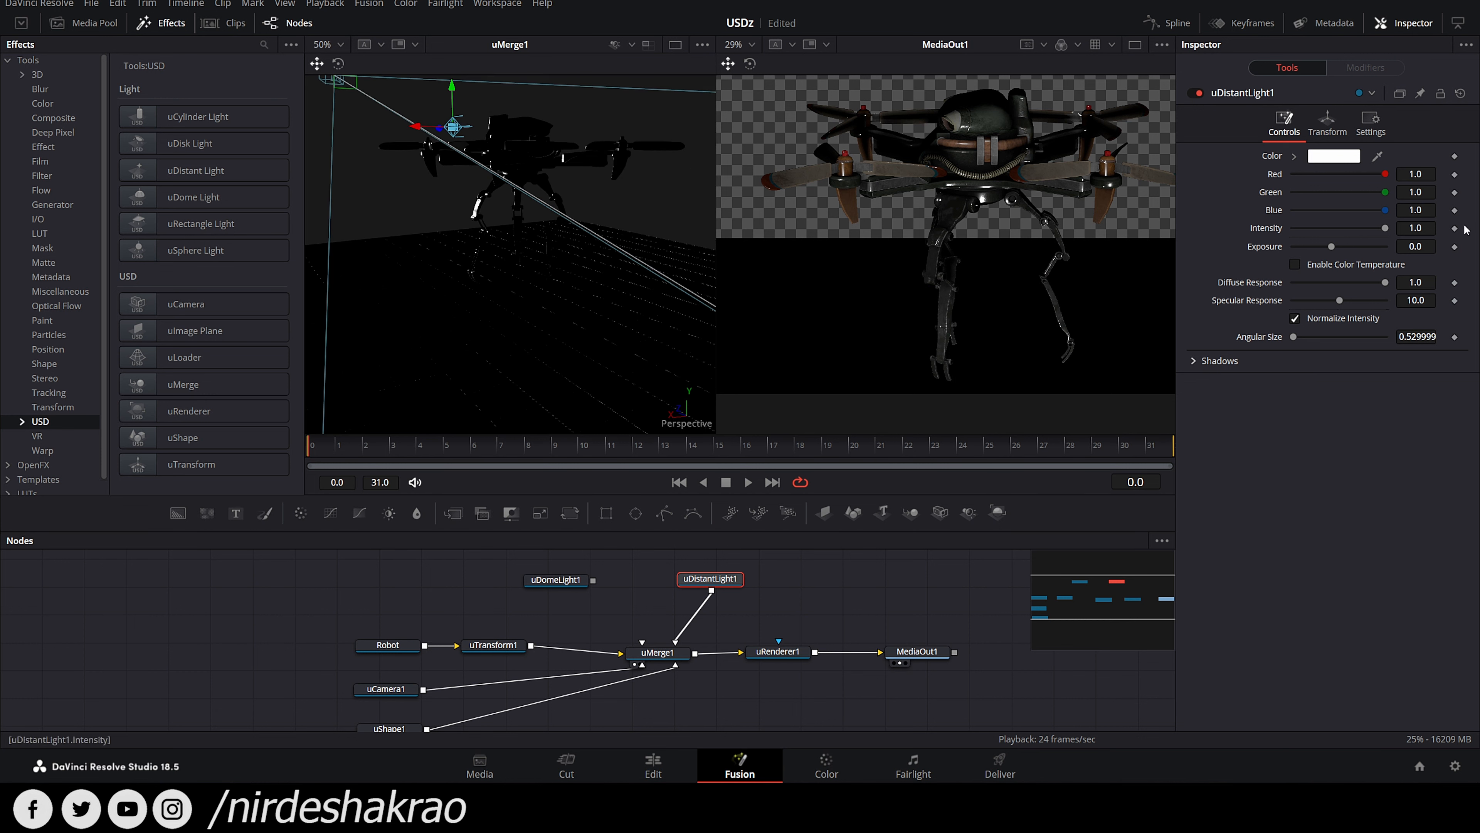
pyautogui.click(1326, 124)
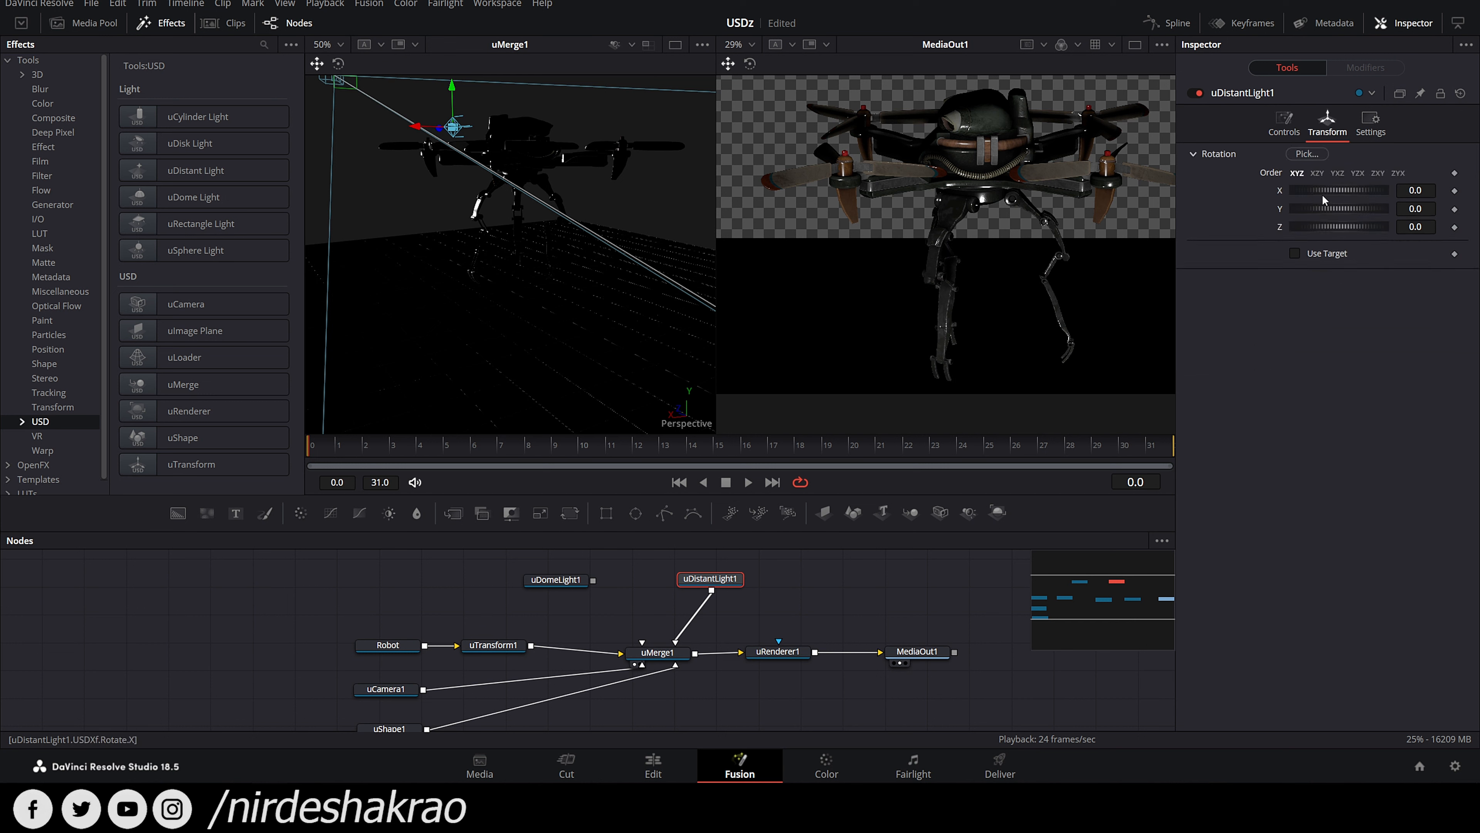
pyautogui.moveTo(1337, 187)
pyautogui.mouseDown()
pyautogui.moveTo(1351, 186)
pyautogui.moveTo(1313, 185)
pyautogui.moveTo(1333, 205)
pyautogui.mouseUp()
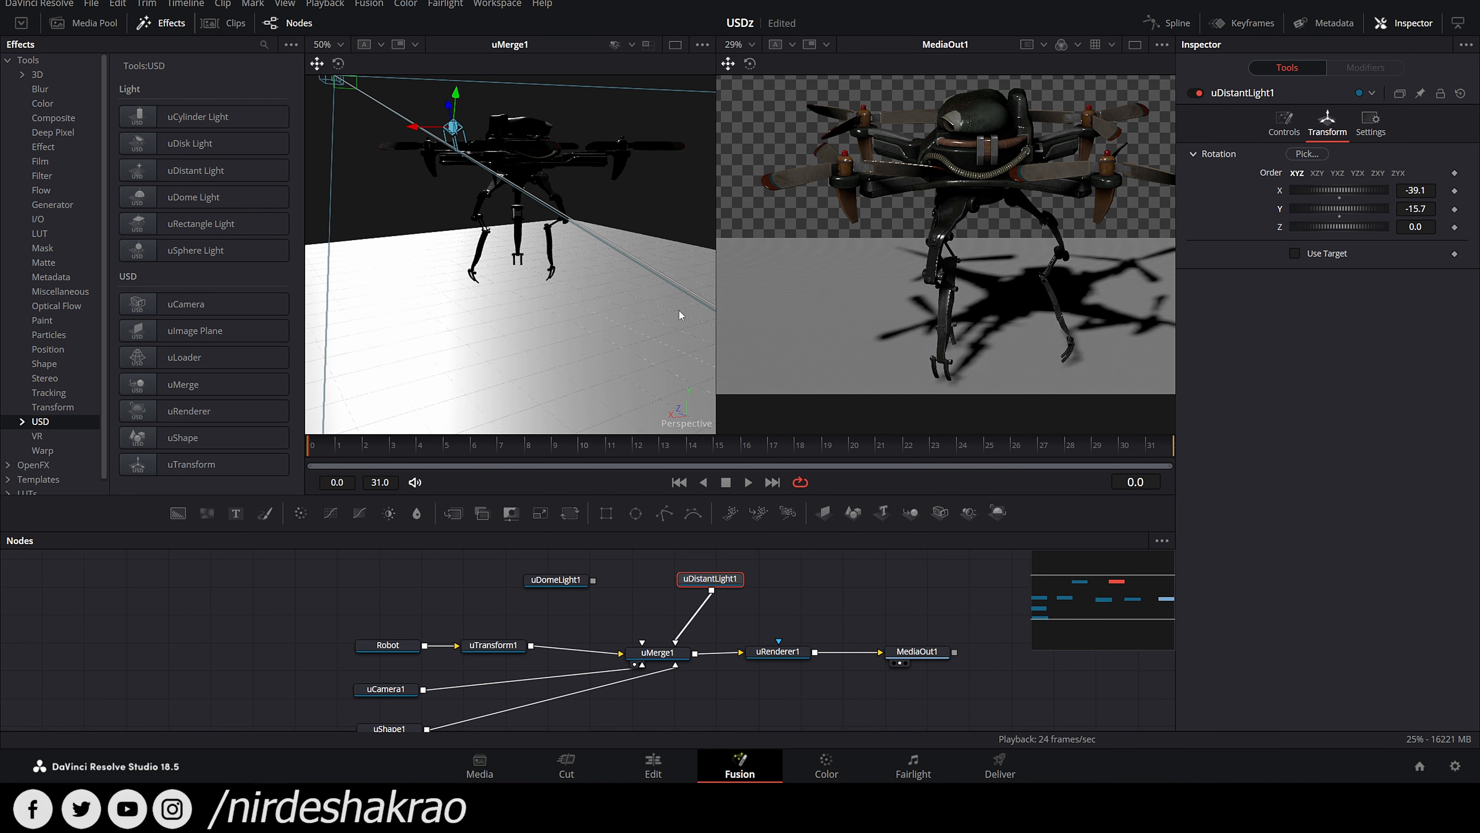
# Step: Turn on shadows in the uMerge1 viewer and look at the drone's shadow on the floor plane
pyautogui.moveTo(582, 346)
pyautogui.mouseDown()
pyautogui.moveTo(473, 381)
pyautogui.moveTo(471, 401)
pyautogui.moveTo(572, 362)
pyautogui.mouseUp()
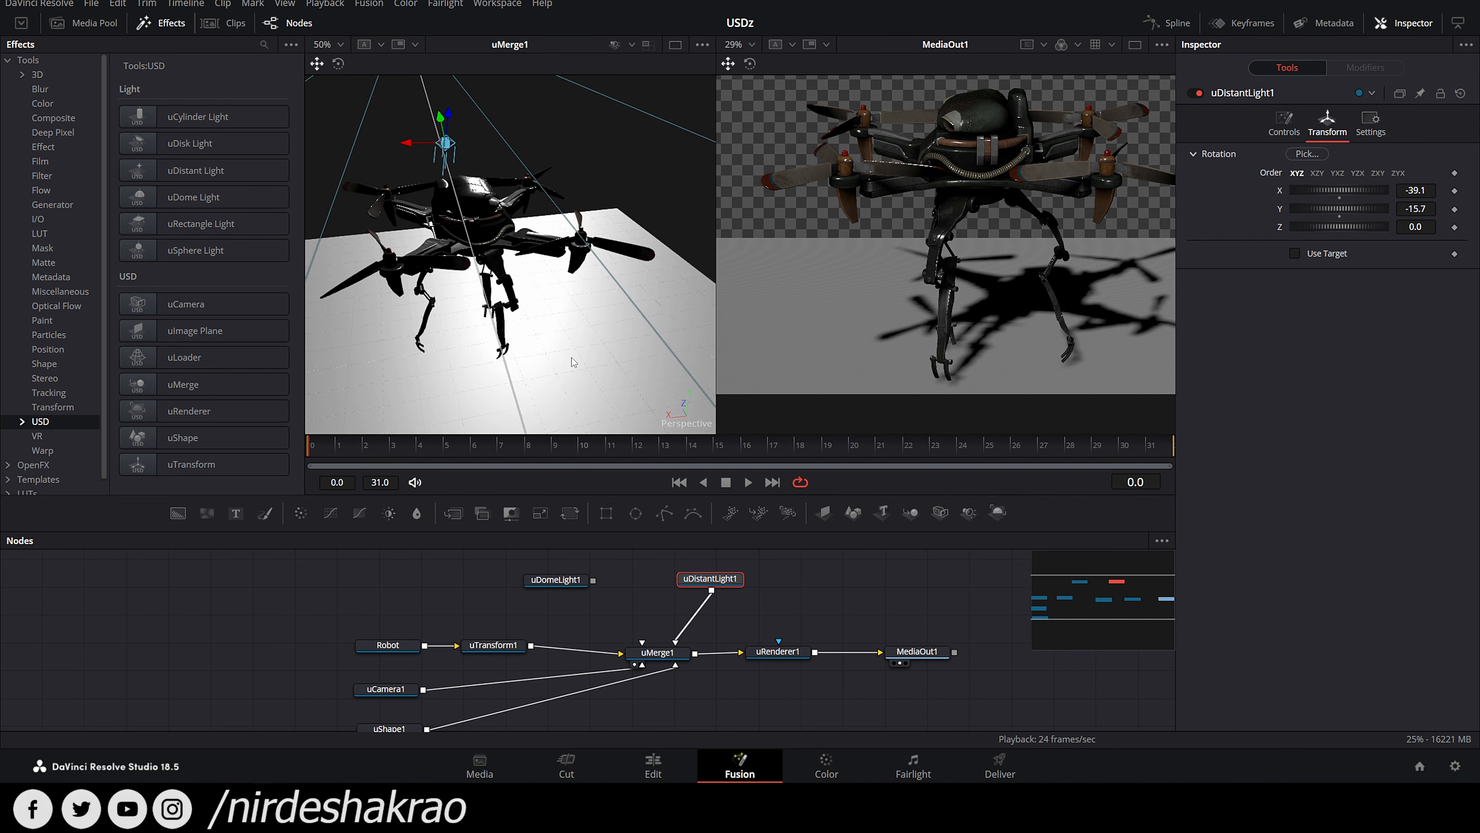
pyautogui.click(632, 45)
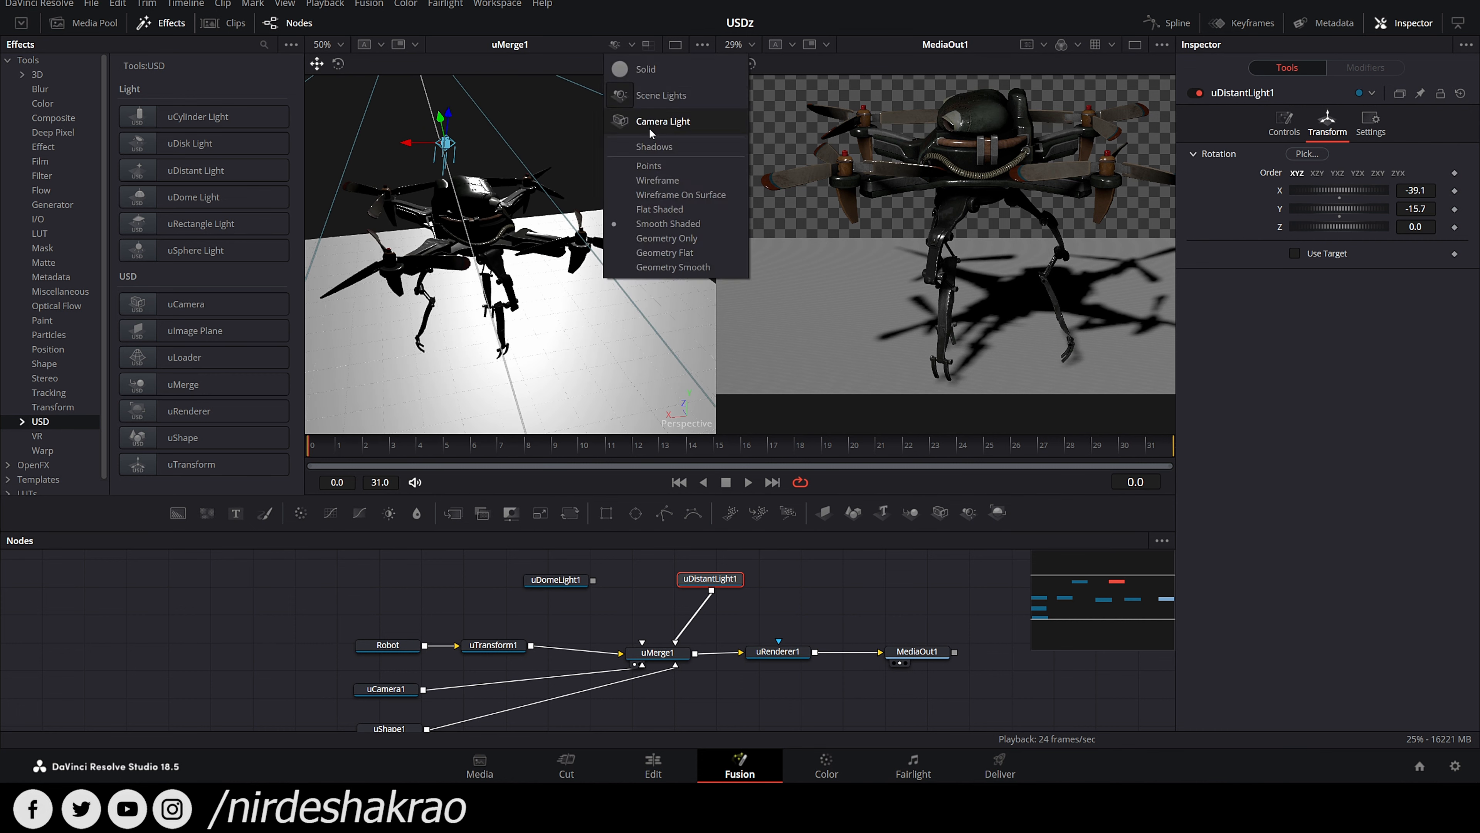
pyautogui.click(655, 147)
pyautogui.moveTo(658, 164); pyautogui.dragTo(632, 334)
pyautogui.scroll(-2, 612, 350)
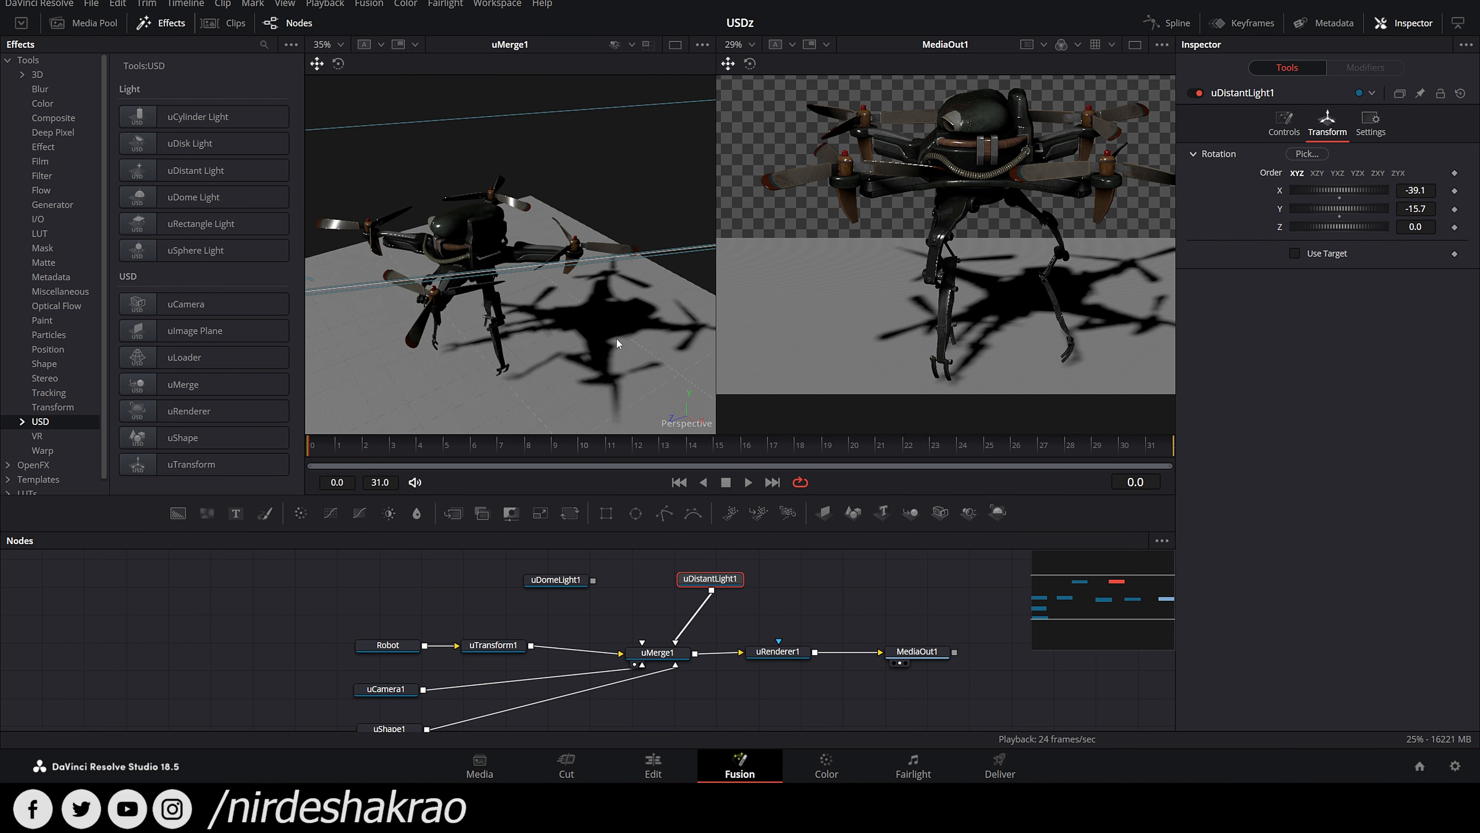
# Step: Reconnect uDomeLight1 to uMerge1 and rotate it to X -83.5, Y -57.4 and Z -112.2
pyautogui.moveTo(593, 580); pyautogui.dragTo(653, 654)
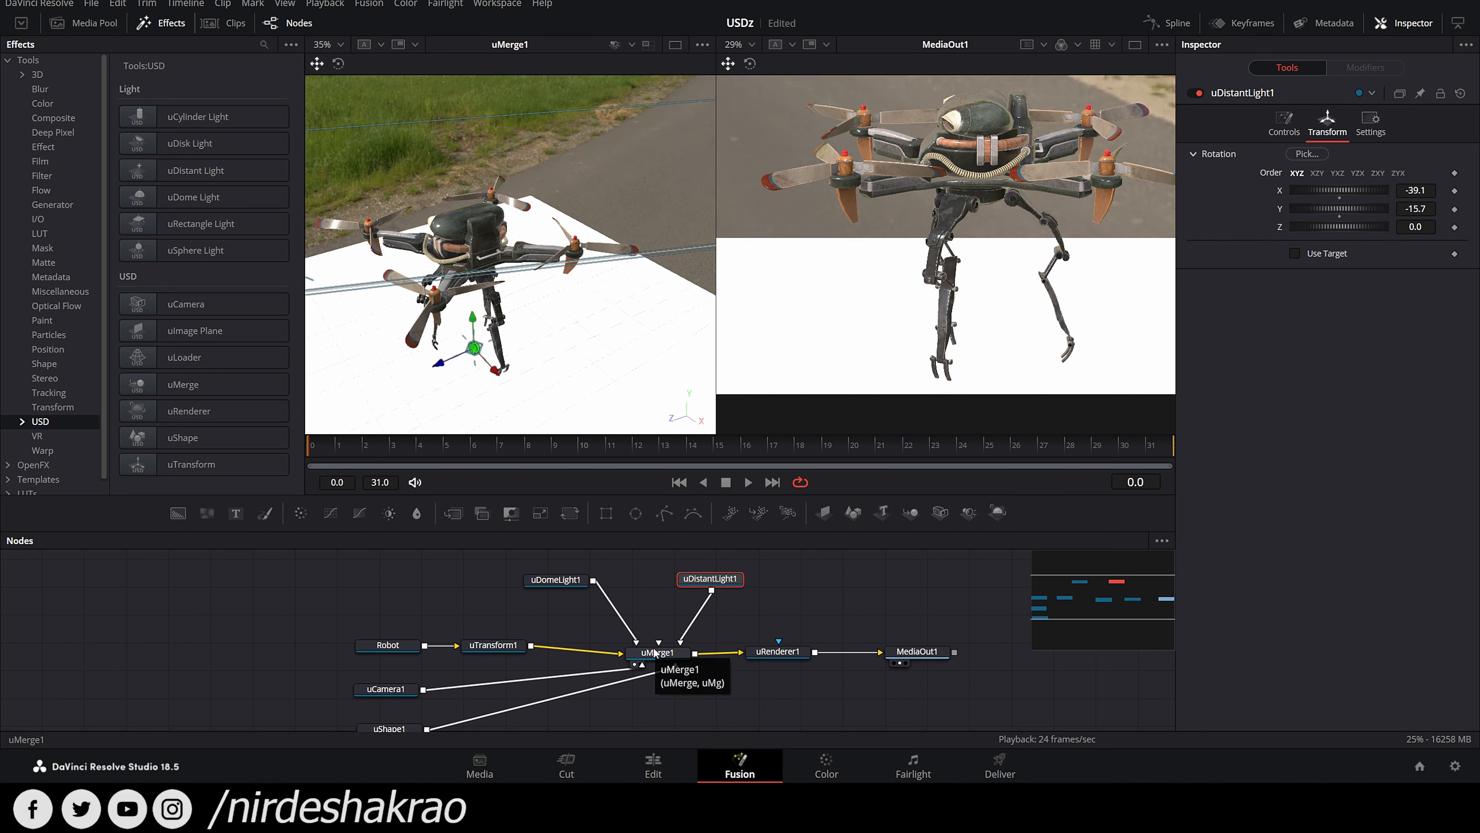
pyautogui.moveTo(705, 579); pyautogui.dragTo(718, 574)
pyautogui.moveTo(554, 592); pyautogui.dragTo(575, 586)
pyautogui.moveTo(1357, 185)
pyautogui.mouseDown()
pyautogui.moveTo(1330, 206)
pyautogui.moveTo(1334, 226)
pyautogui.moveTo(1317, 223)
pyautogui.moveTo(1340, 226)
pyautogui.moveTo(1311, 219)
pyautogui.moveTo(1341, 193)
pyautogui.mouseUp()
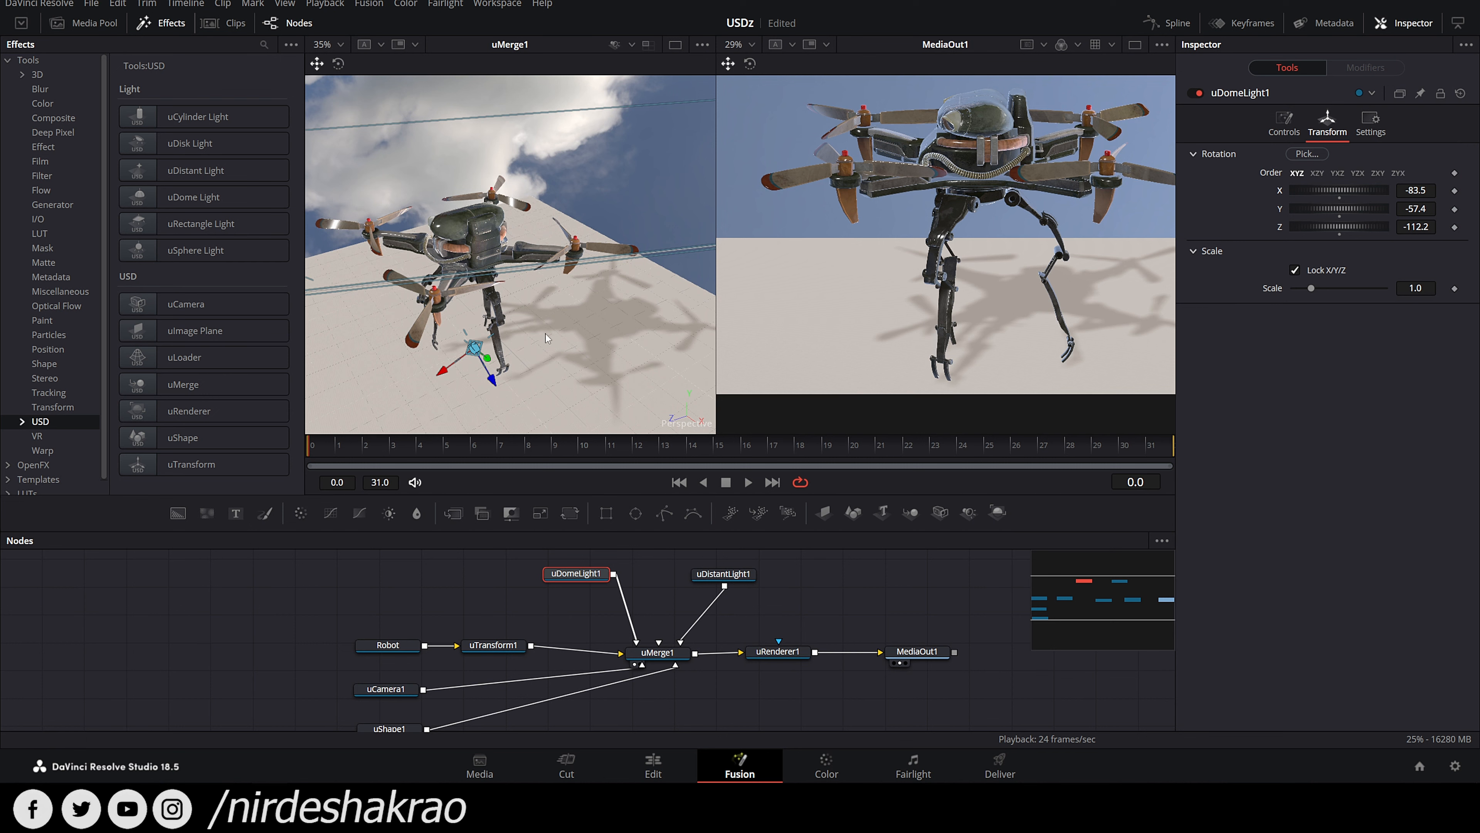
# Step: Select uDistantLight1 and open its shadow settings with the drone's shadow framed close up in the uMerge1 viewer
pyautogui.moveTo(546, 334); pyautogui.dragTo(569, 354)
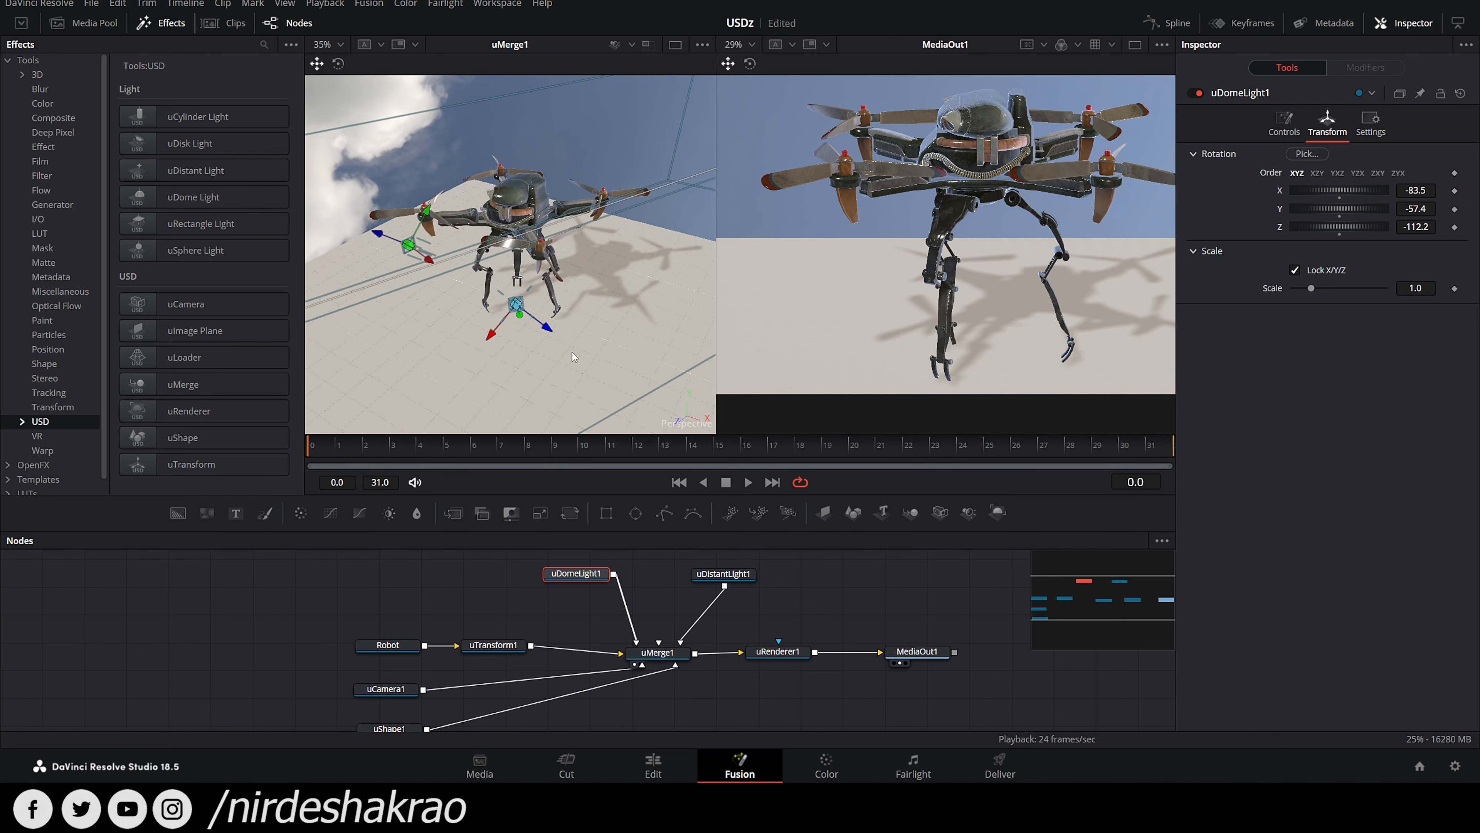
pyautogui.scroll(3, 569, 350)
pyautogui.scroll(5, 512, 354)
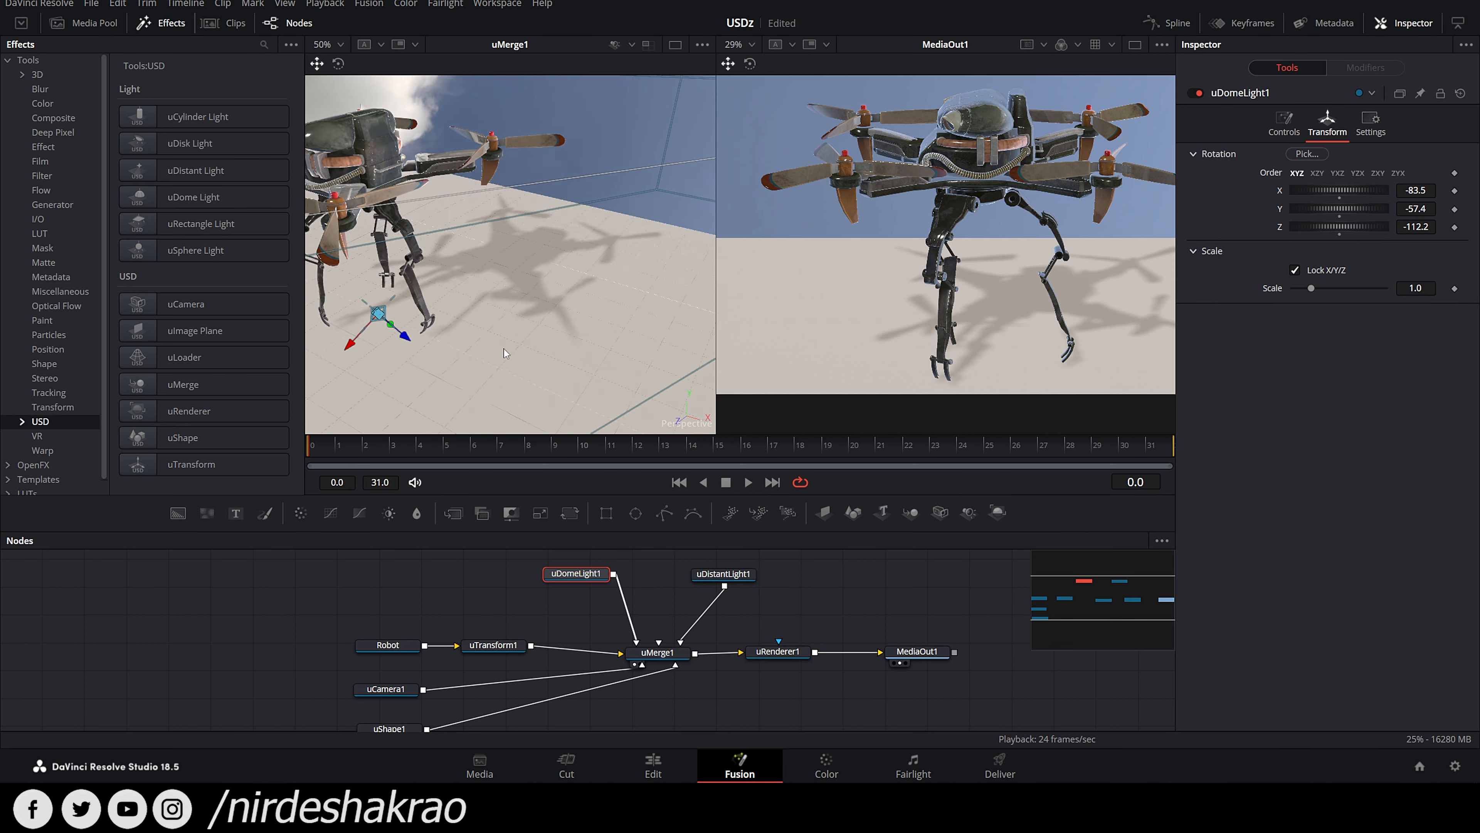
pyautogui.moveTo(512, 354)
pyautogui.mouseDown()
pyautogui.moveTo(524, 340)
pyautogui.moveTo(516, 363)
pyautogui.mouseUp()
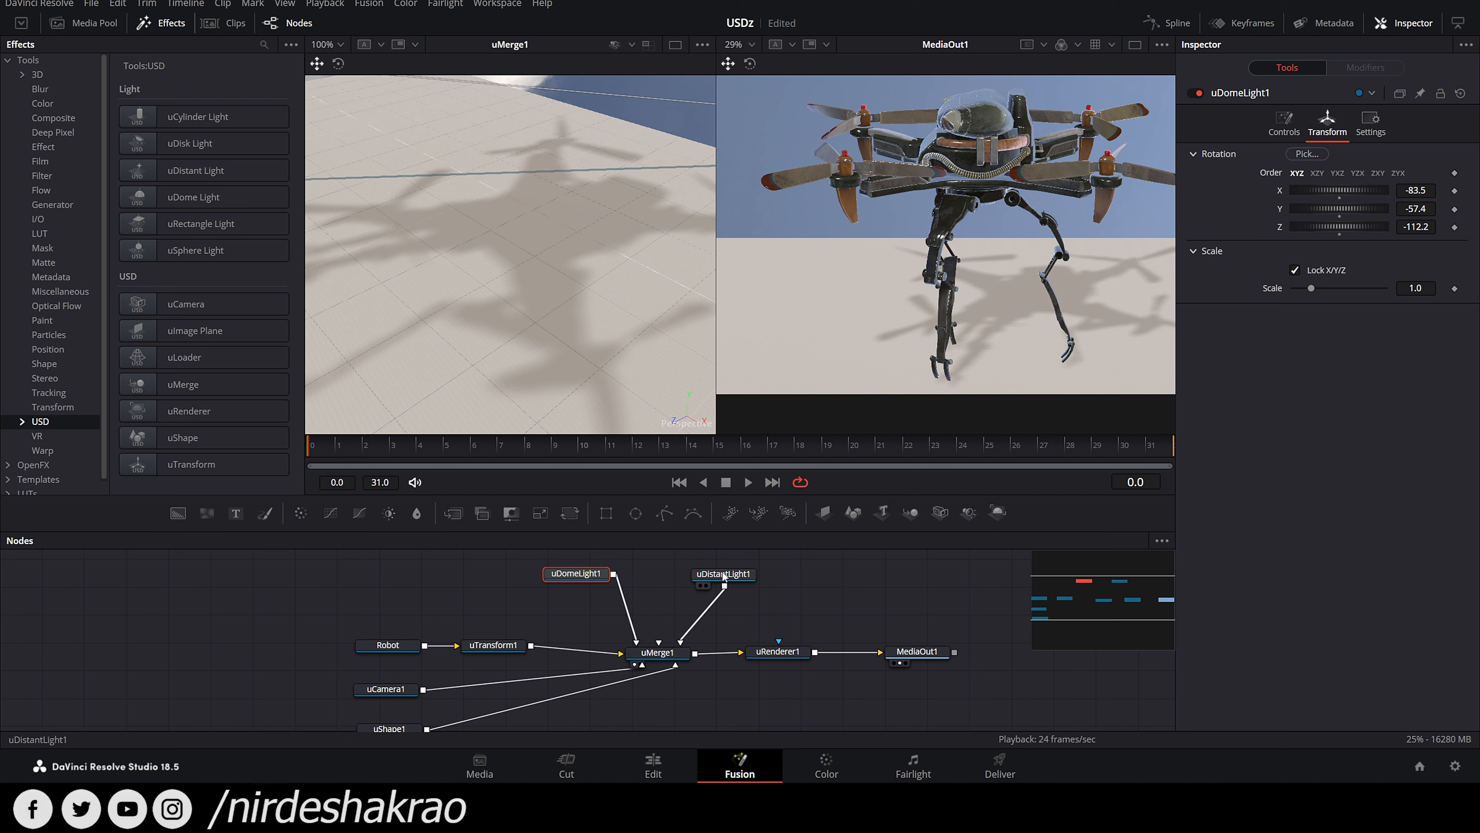
pyautogui.moveTo(726, 578); pyautogui.dragTo(737, 578)
pyautogui.click(738, 578)
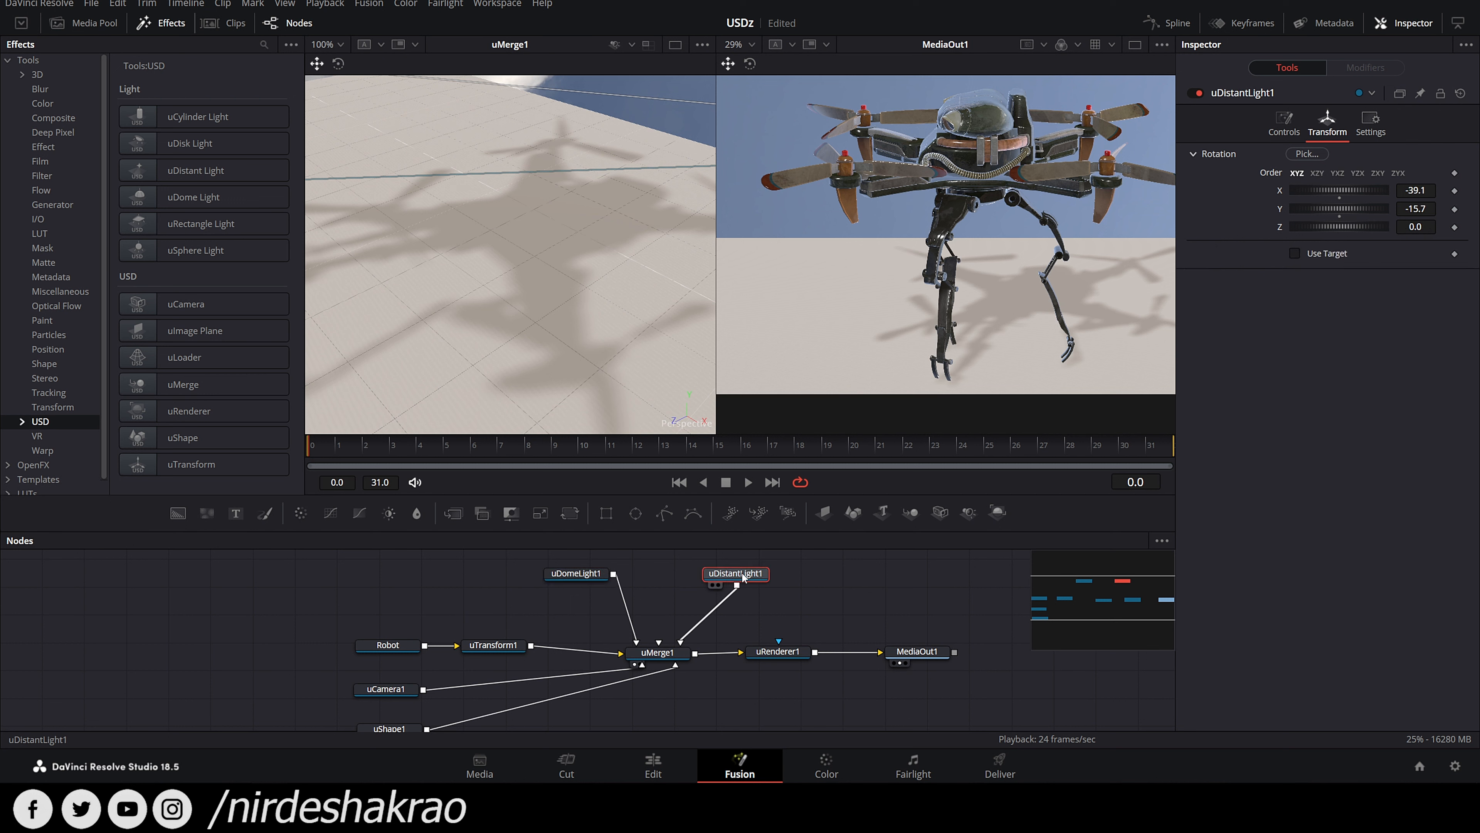
pyautogui.moveTo(751, 576); pyautogui.dragTo(751, 577)
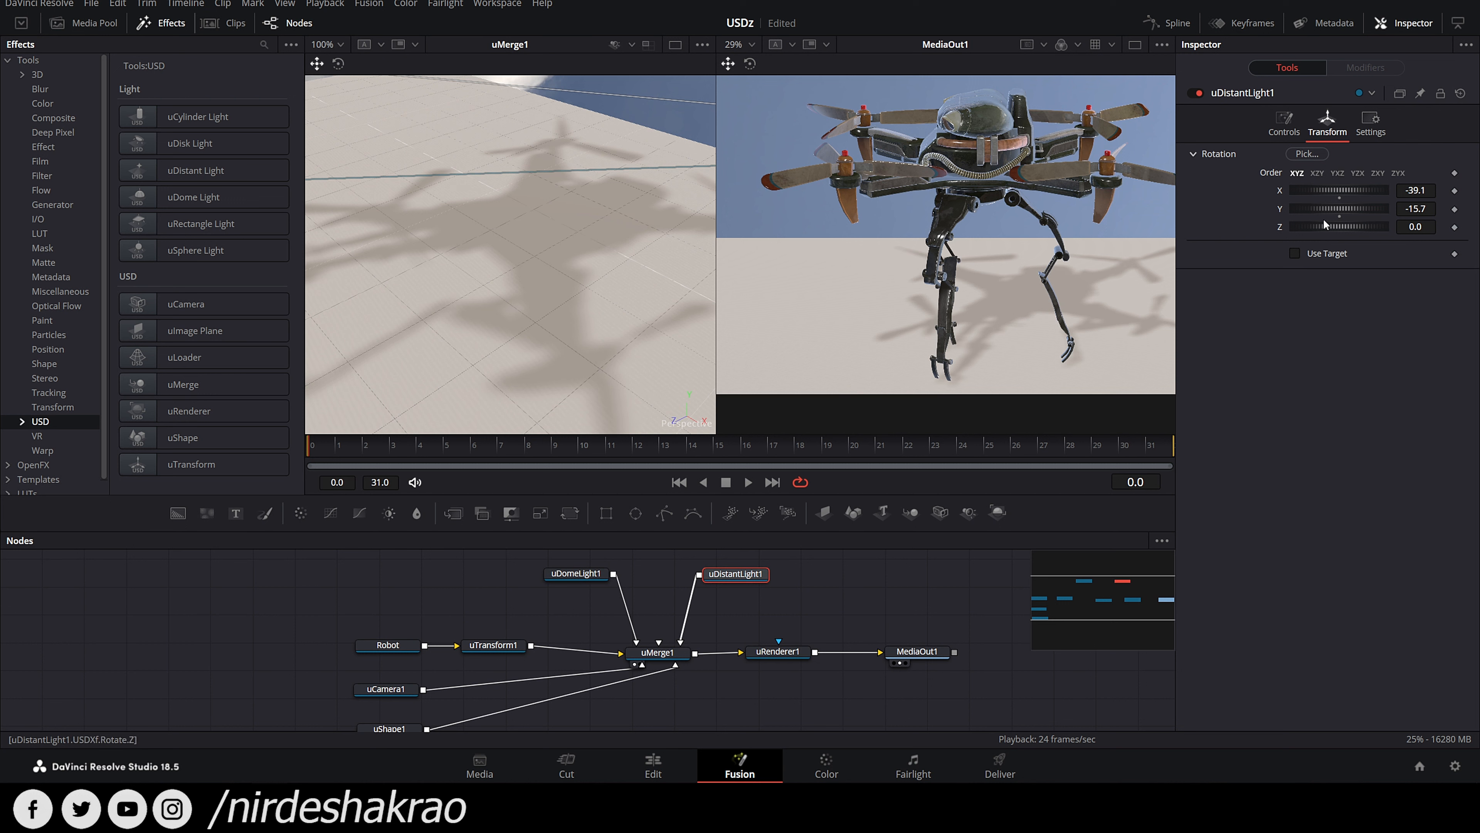
pyautogui.click(1284, 124)
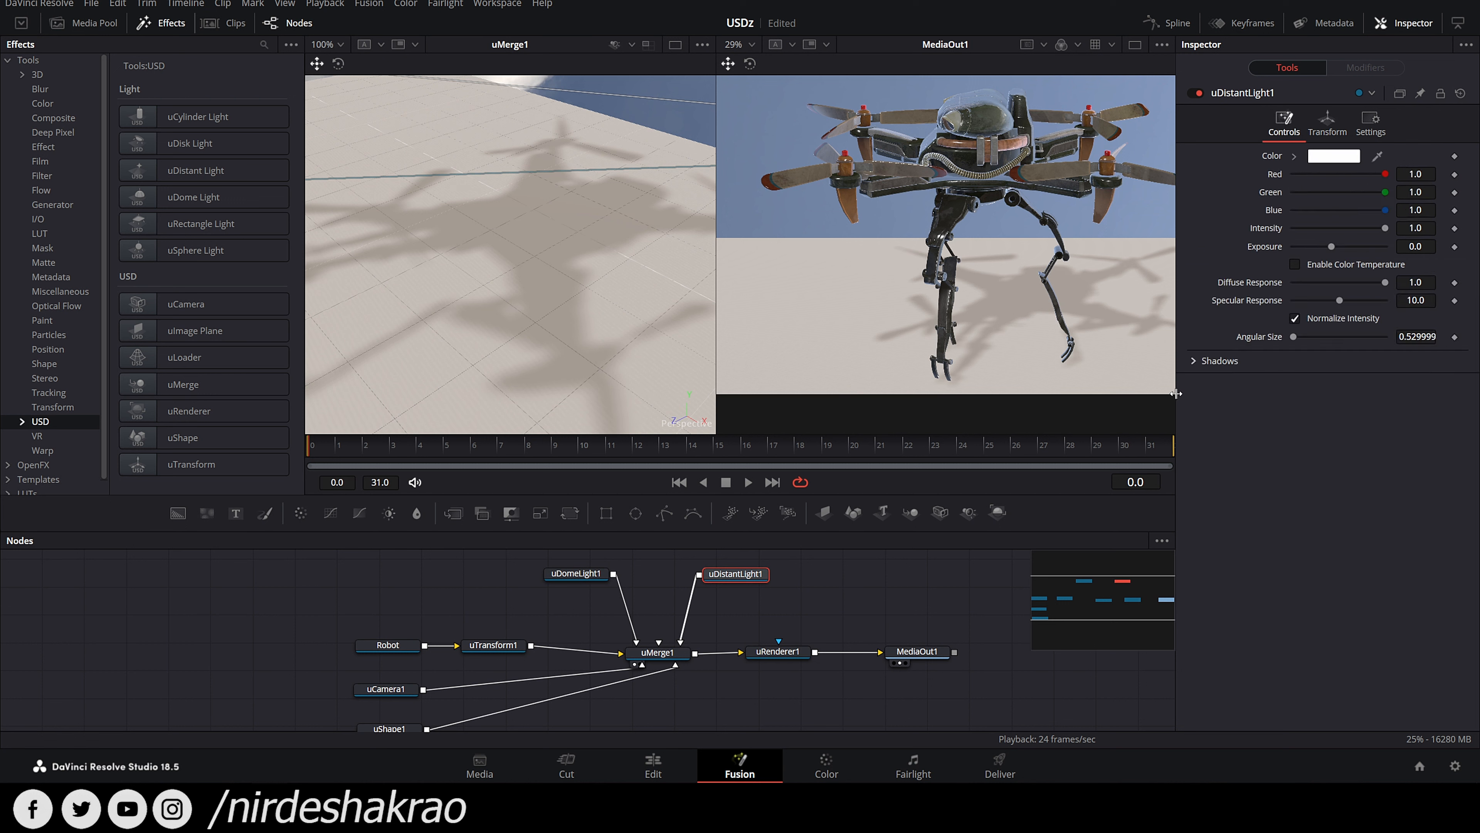
pyautogui.click(1192, 362)
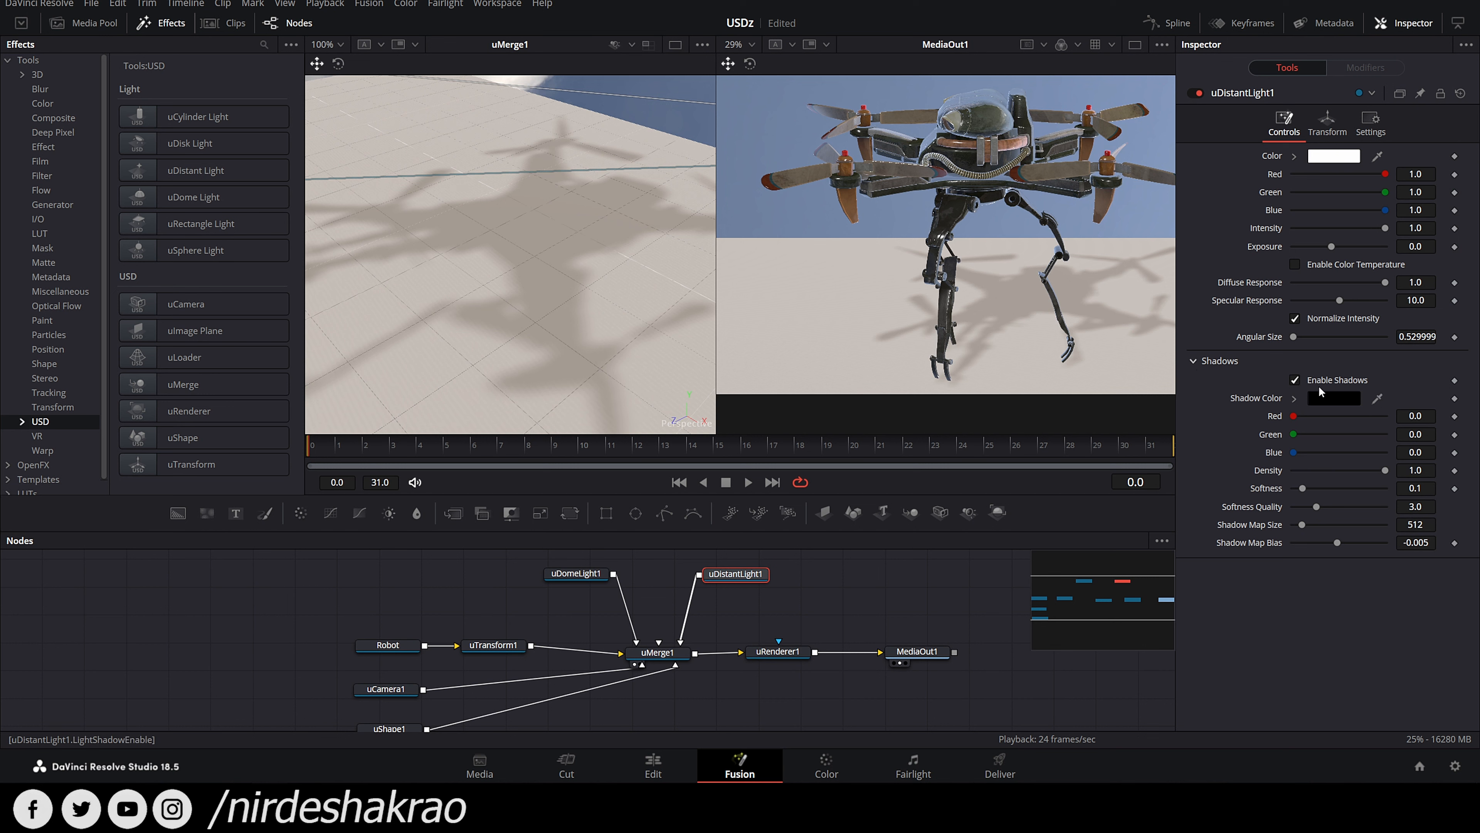
# Step: Try a shadow softness of 0.3 on uDistantLight1, reduce it to 0 and save the project
pyautogui.click(1295, 381)
pyautogui.moveTo(1309, 488); pyautogui.dragTo(1321, 488)
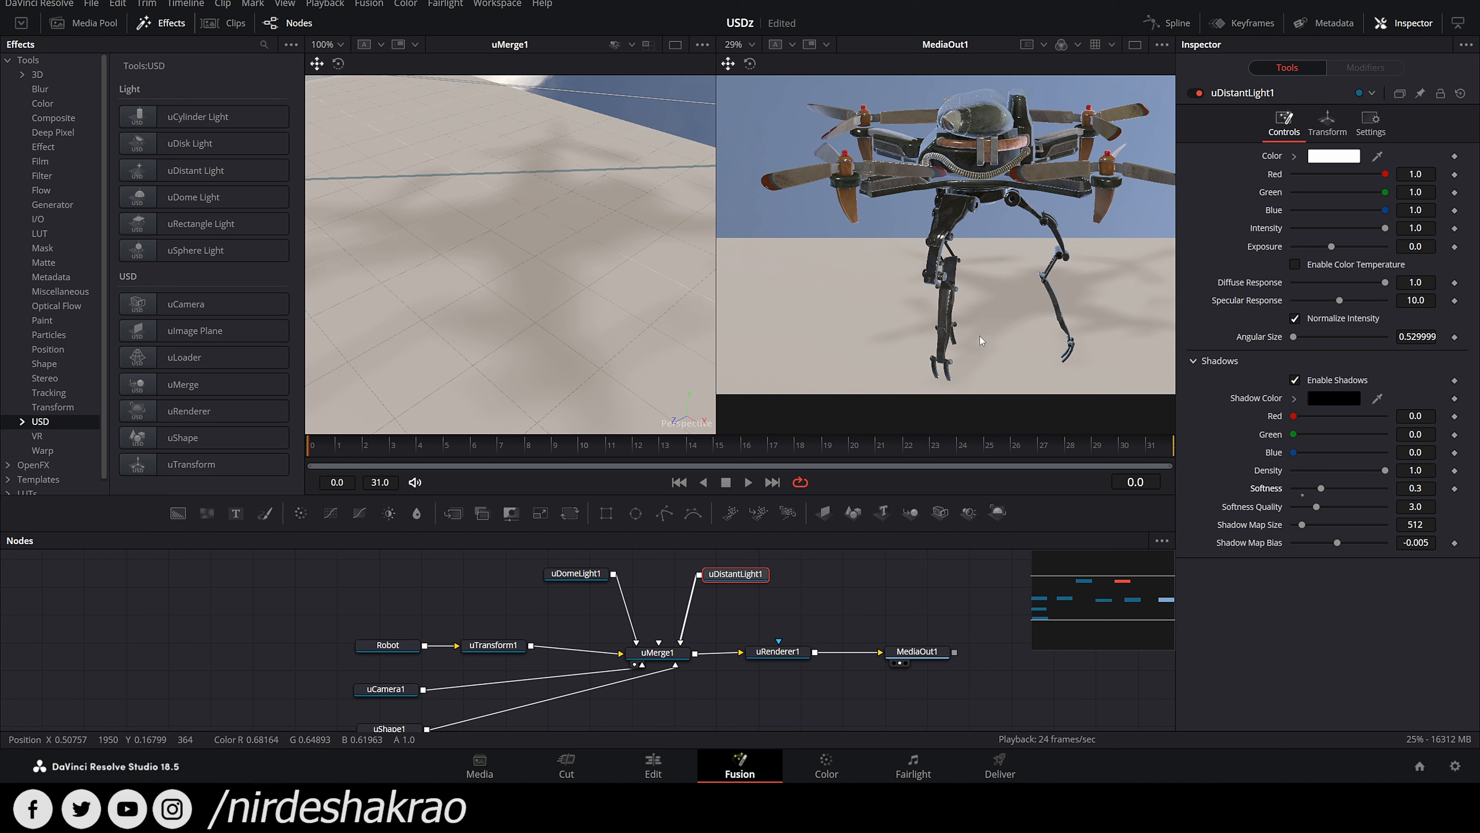
pyautogui.moveTo(1323, 488); pyautogui.dragTo(1285, 489)
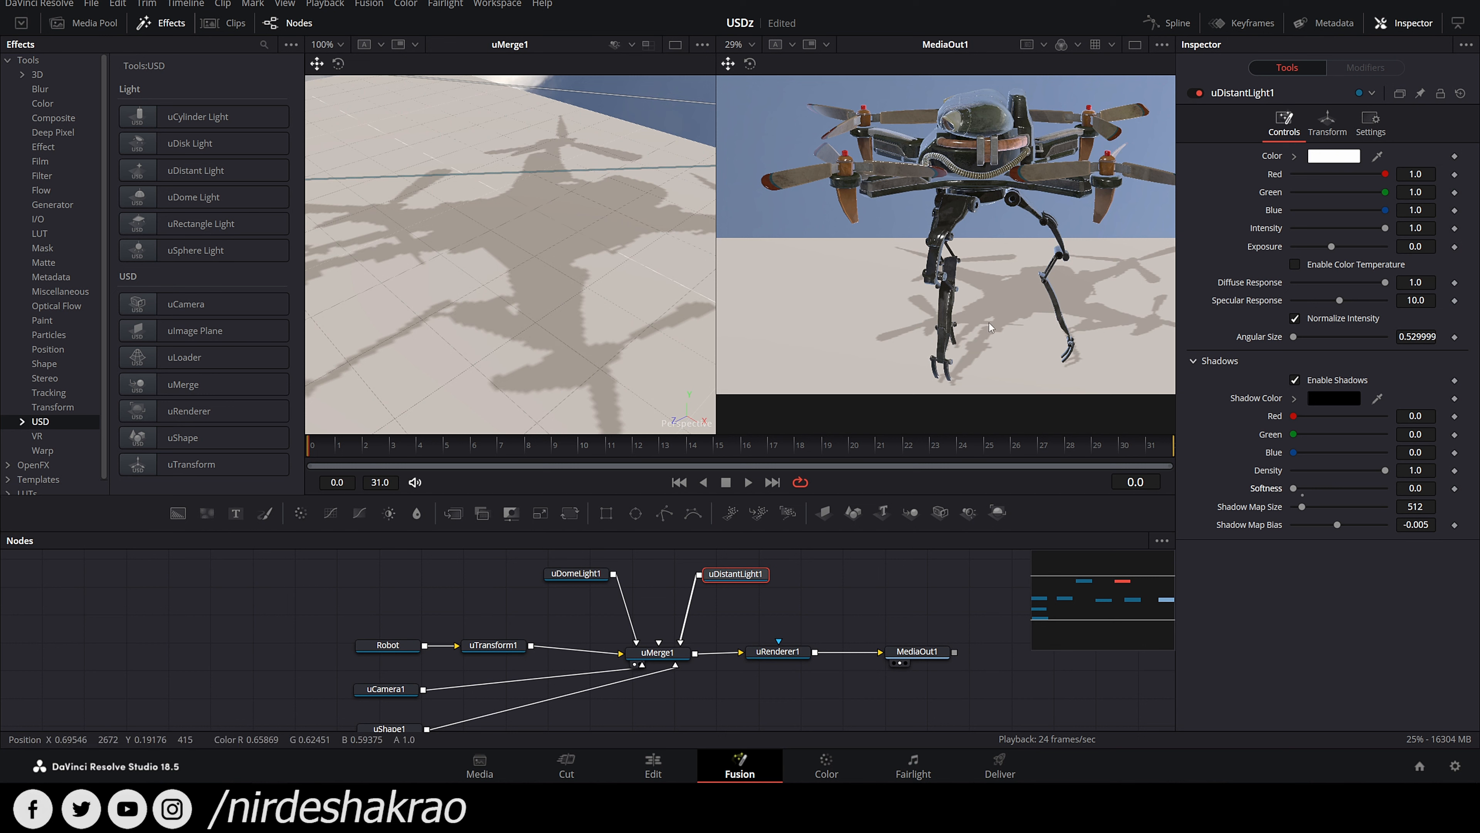
pyautogui.hotkey('ctrl', 's')
# Step: Raise uDistantLight1's shadow map size to 1024 and on to 2048, checking the shadow's edges
pyautogui.scroll(2, 524, 332)
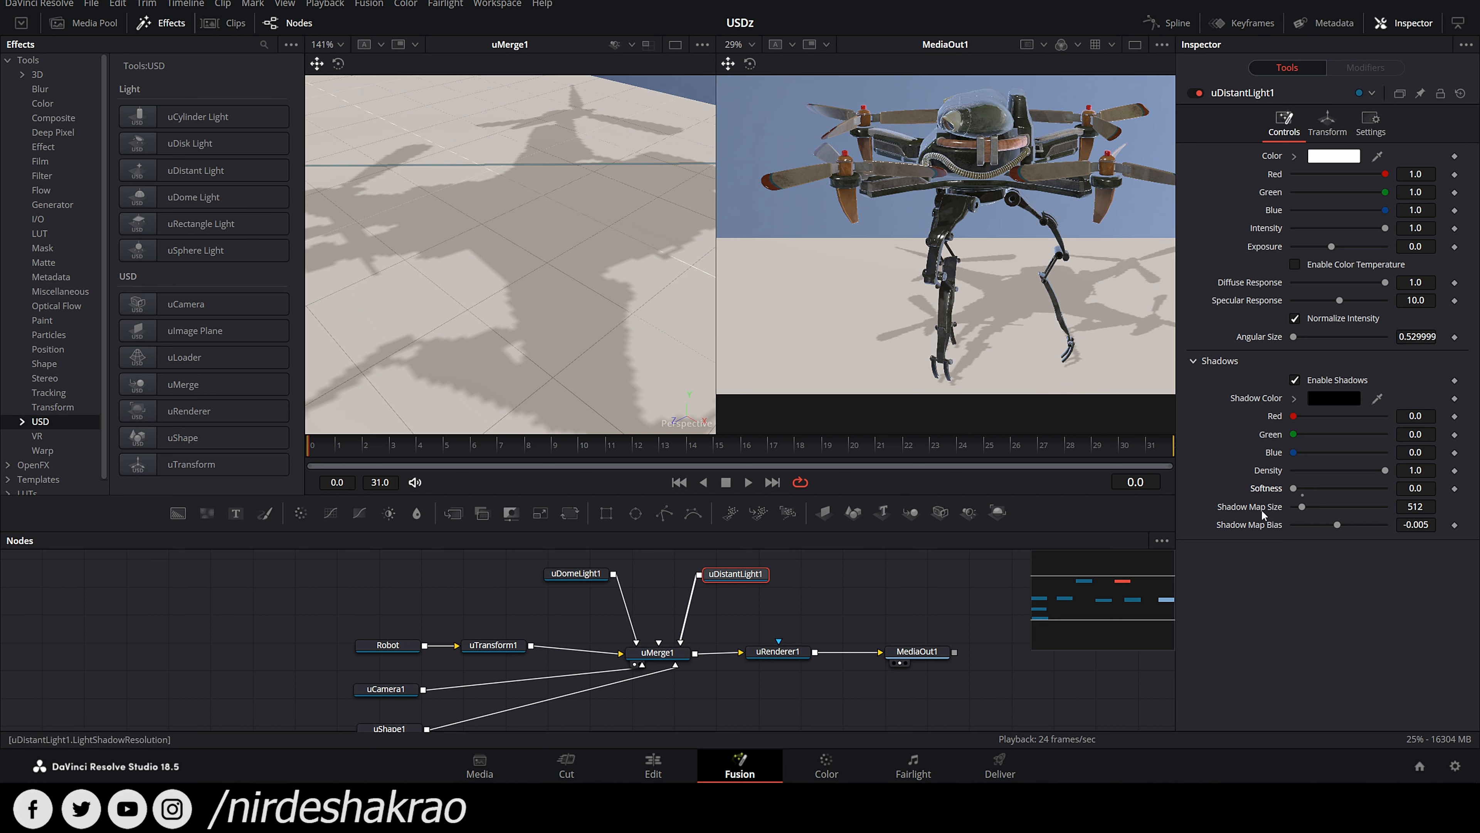
pyautogui.click(1424, 507)
pyautogui.write('1024')
pyautogui.press('Tab')
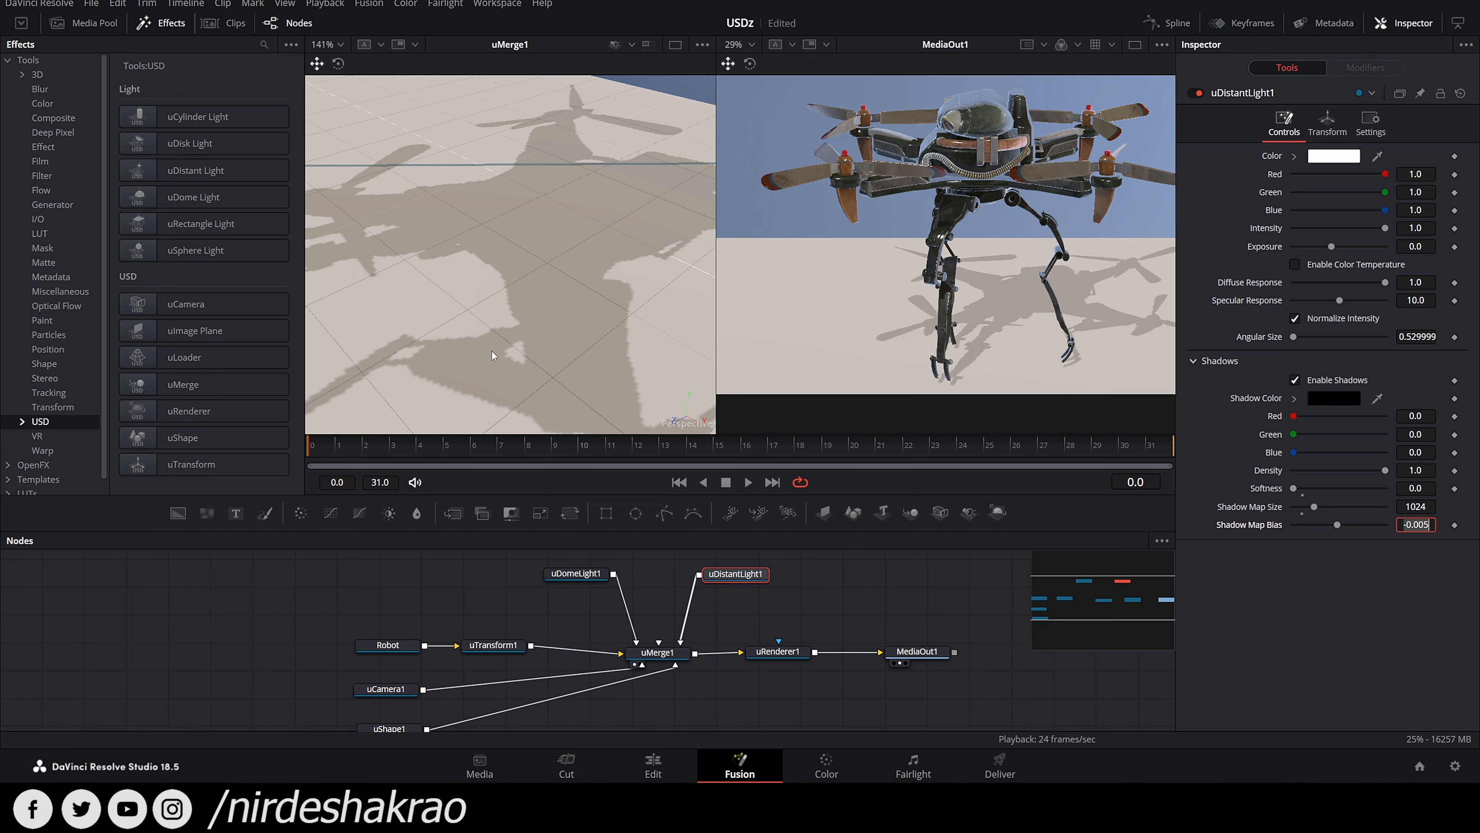
pyautogui.click(1417, 506)
pyautogui.write('2048')
pyautogui.press('Tab')
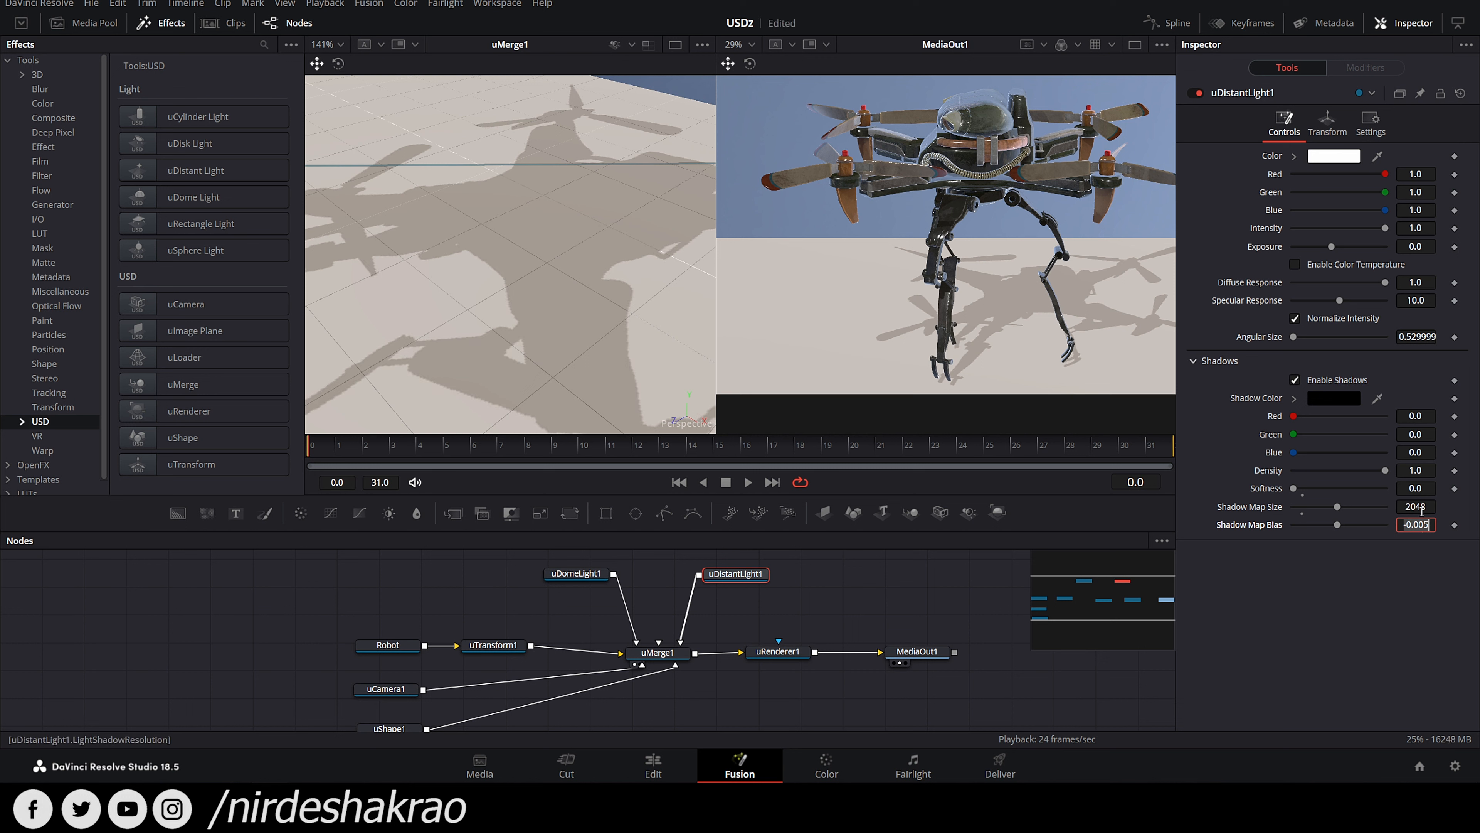
pyautogui.scroll(3, 554, 354)
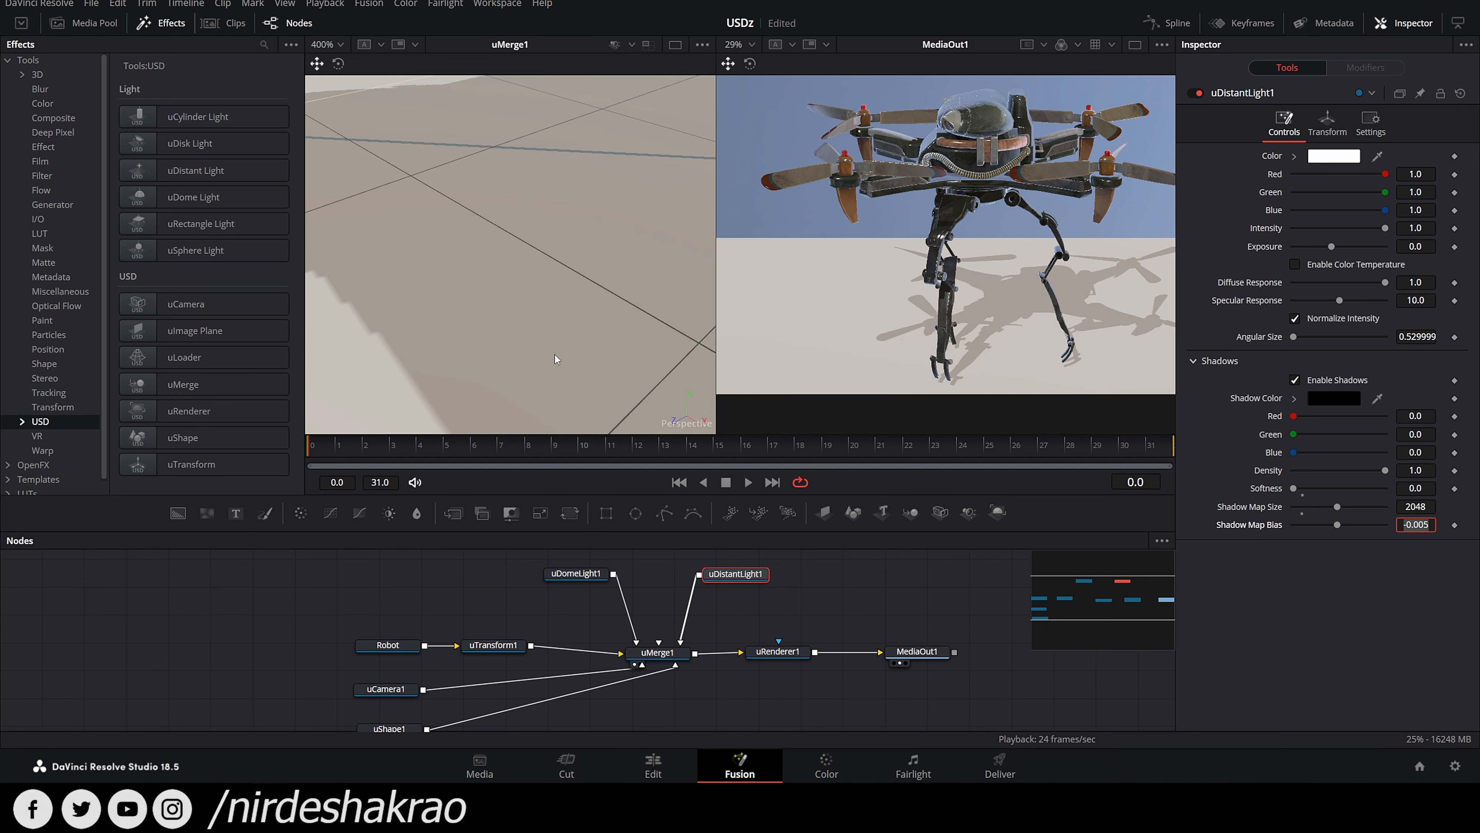
pyautogui.scroll(-3, 533, 381)
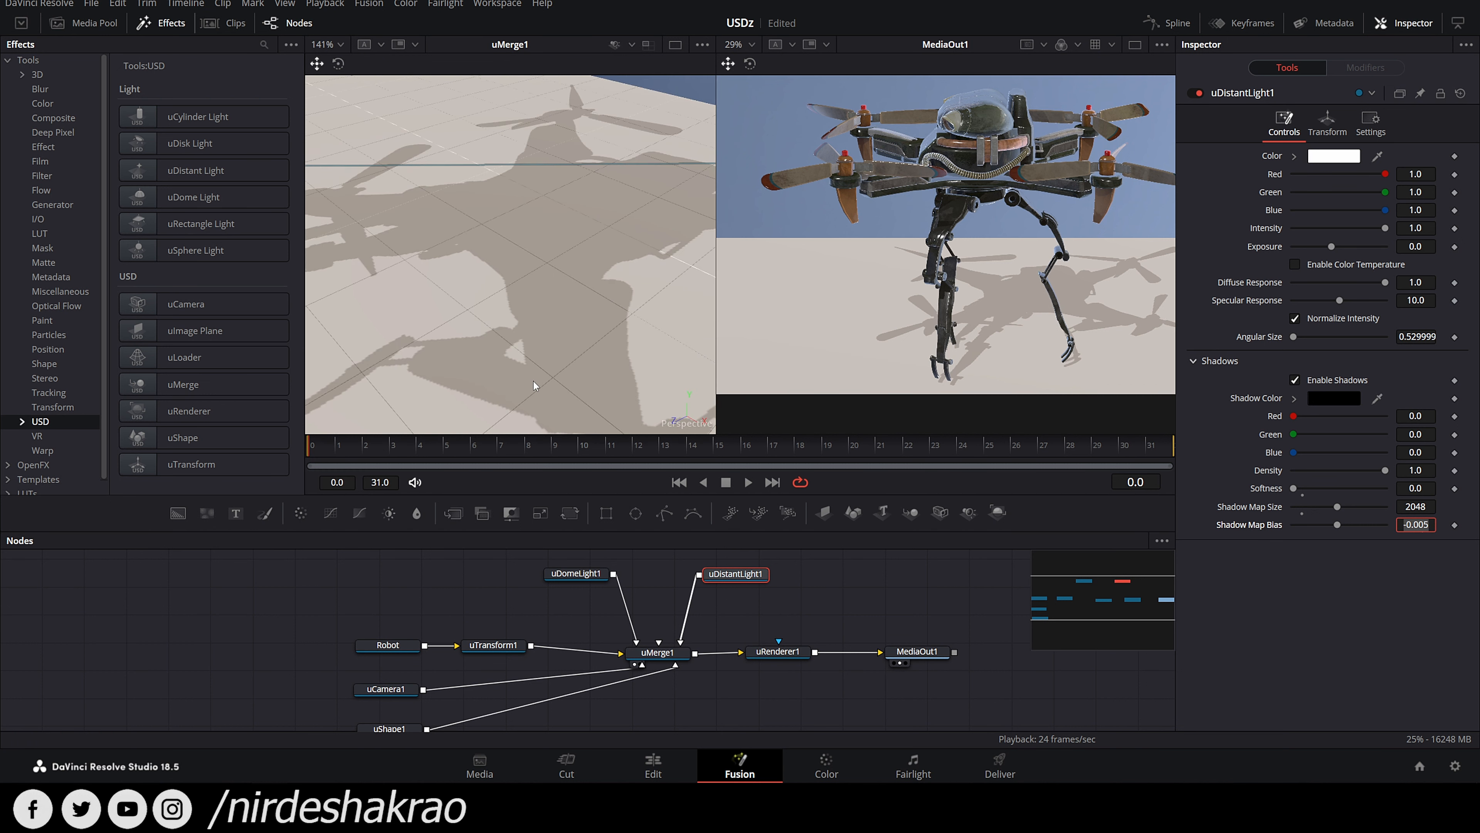
pyautogui.click(1425, 509)
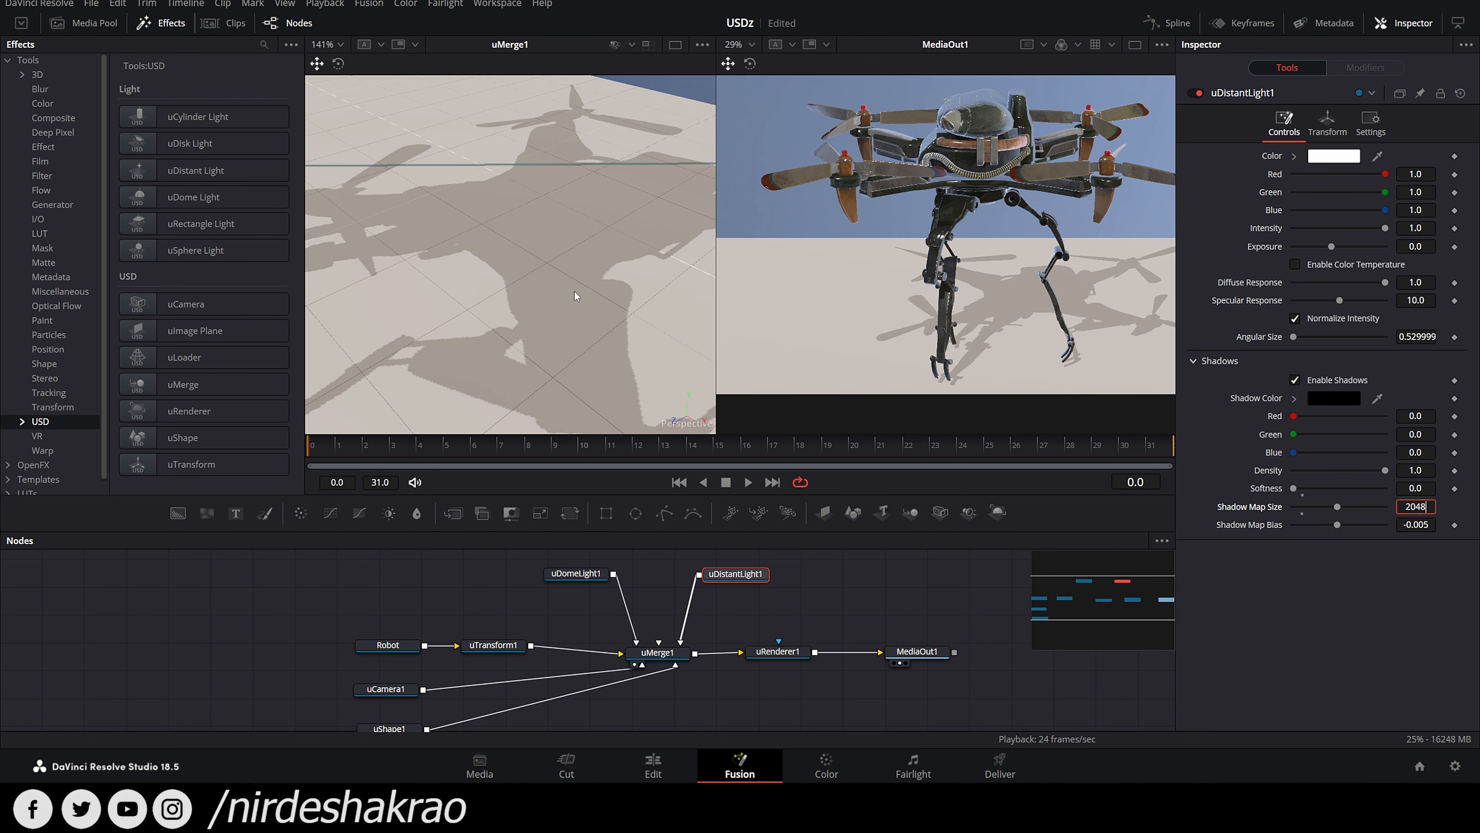
pyautogui.scroll(-5, 574, 291)
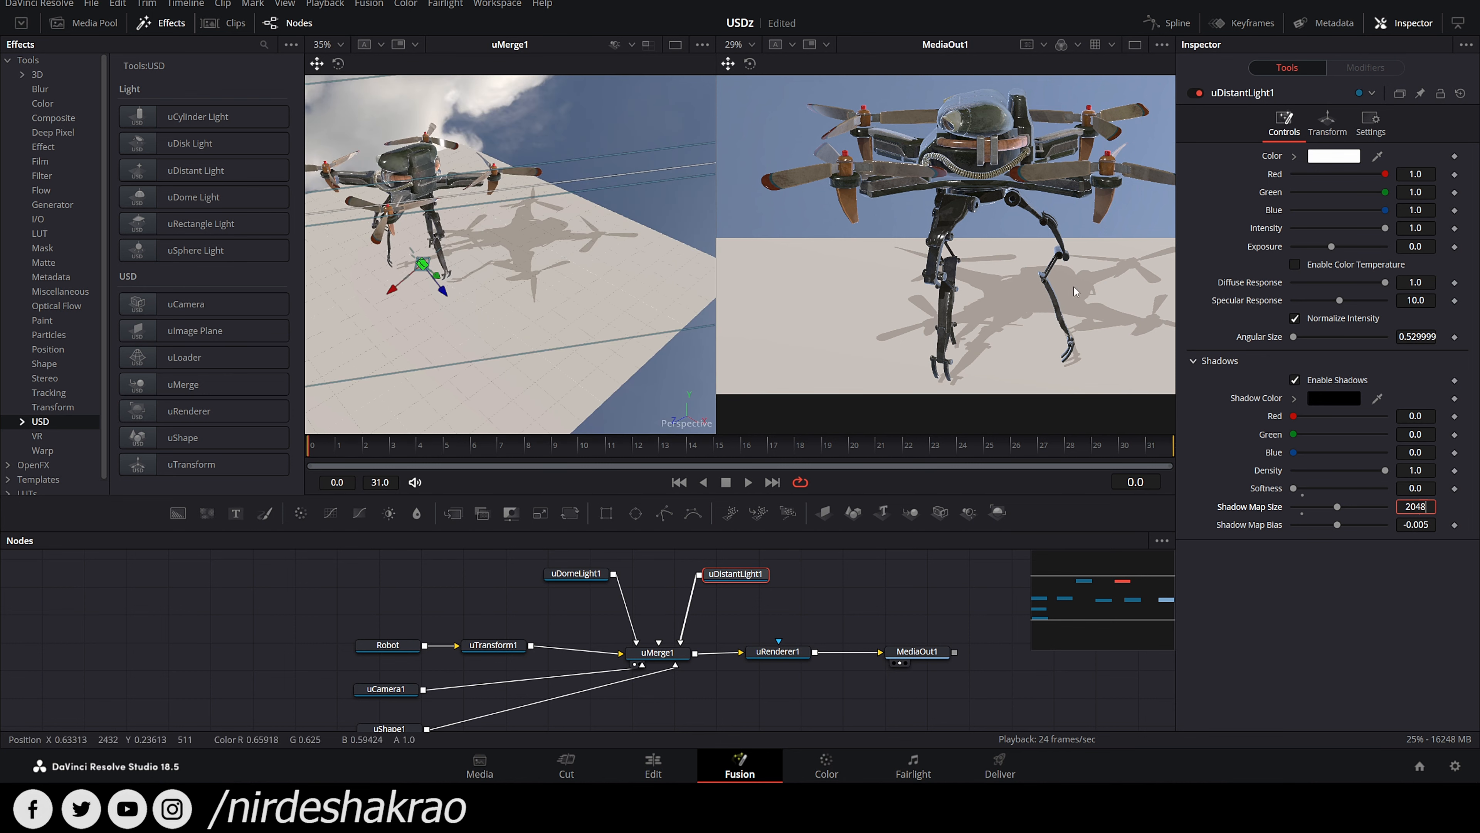
pyautogui.scroll(2, 480, 260)
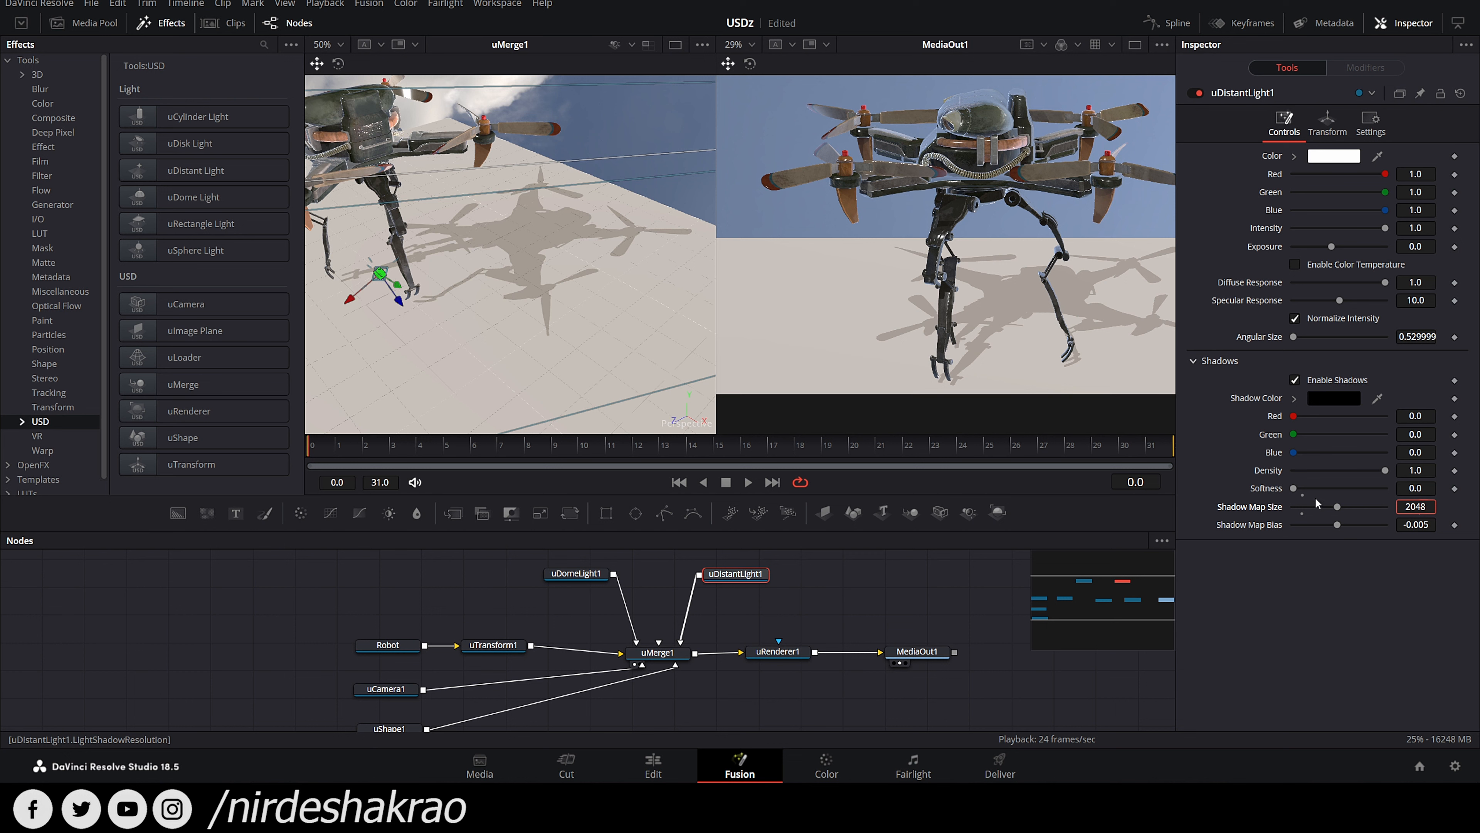
# Step: Try shadow softness values of 0.1 and 0.2 on uDistantLight1 and return it to 0
pyautogui.click(1305, 493)
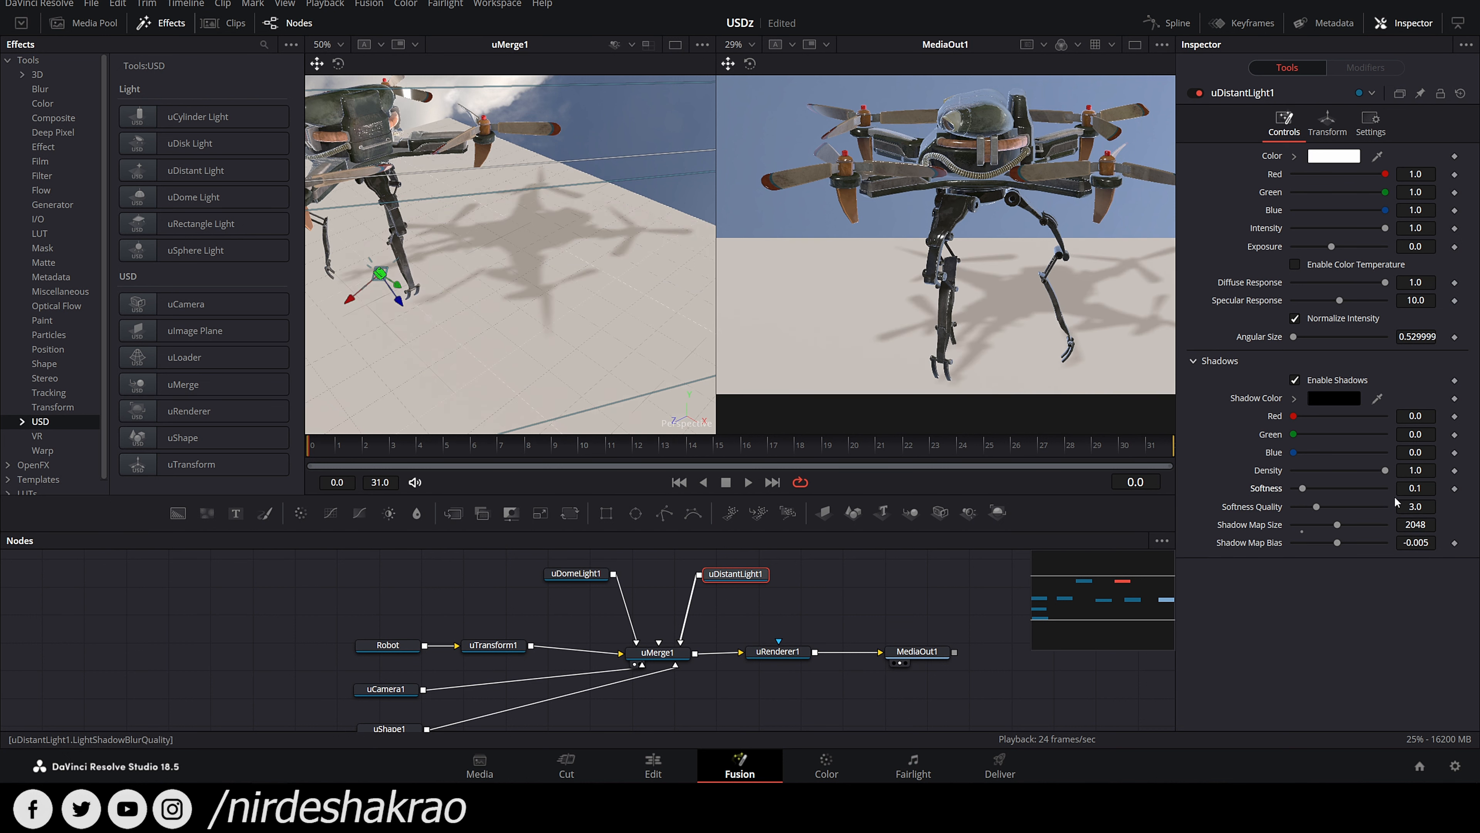
pyautogui.click(1315, 490)
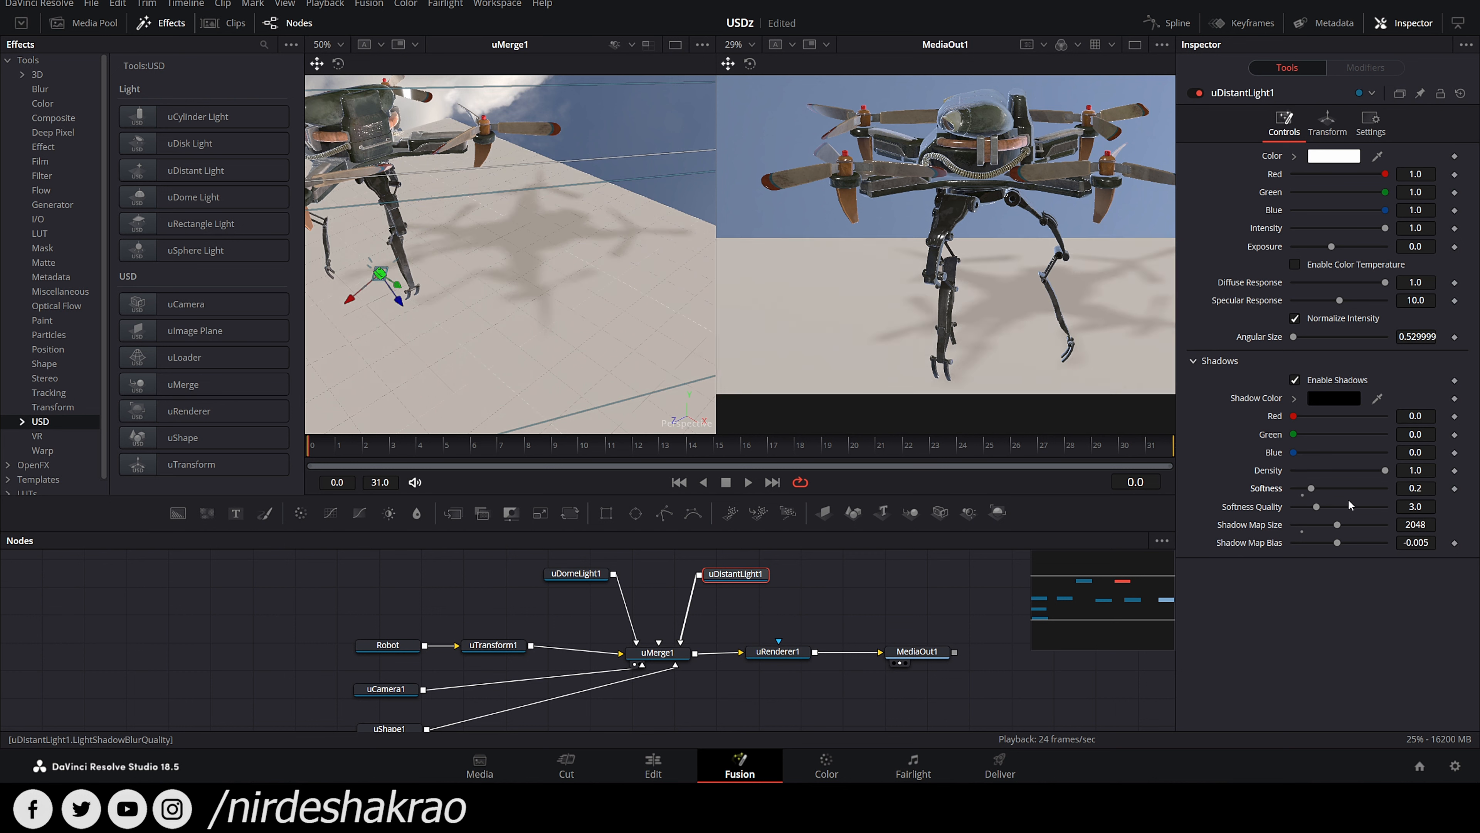
pyautogui.moveTo(1312, 488); pyautogui.dragTo(1288, 486)
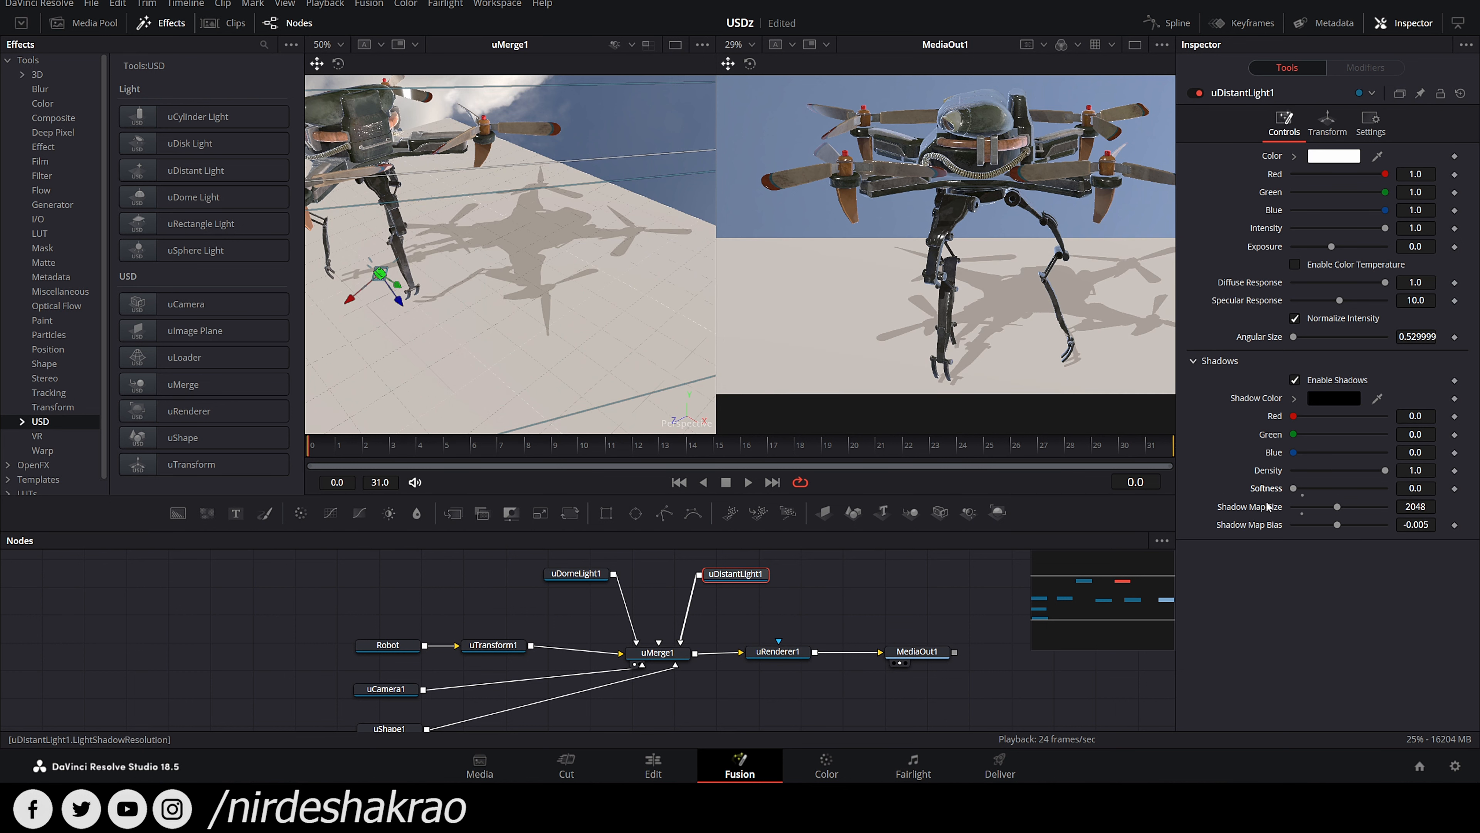
# Step: Try shadow softness values of 0.01 and 0.05 on uDistantLight1, examining the shadow's edge up close
pyautogui.click(1434, 491)
pyautogui.write('.01')
pyautogui.press('Tab')
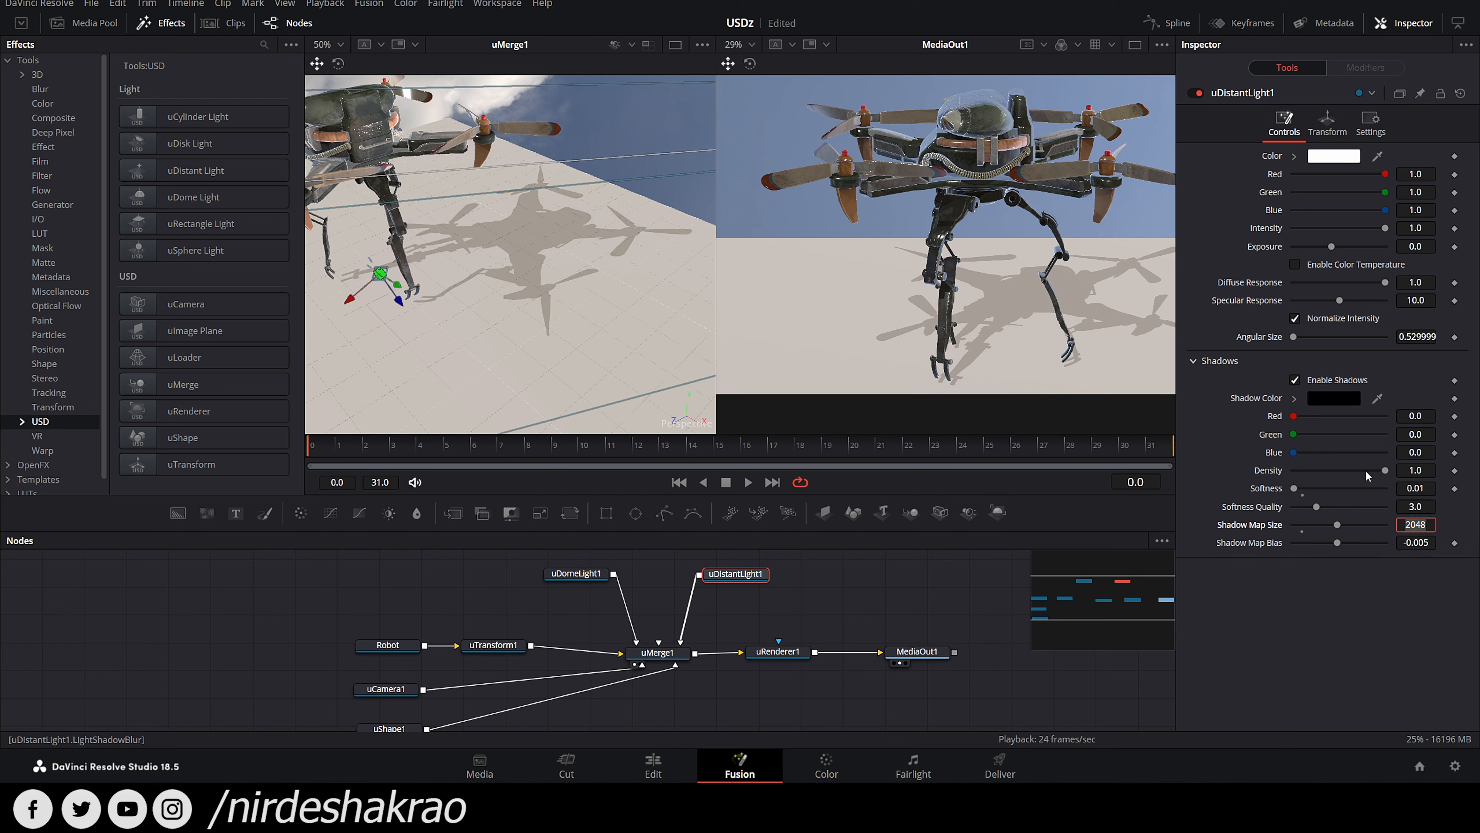
pyautogui.scroll(5, 546, 323)
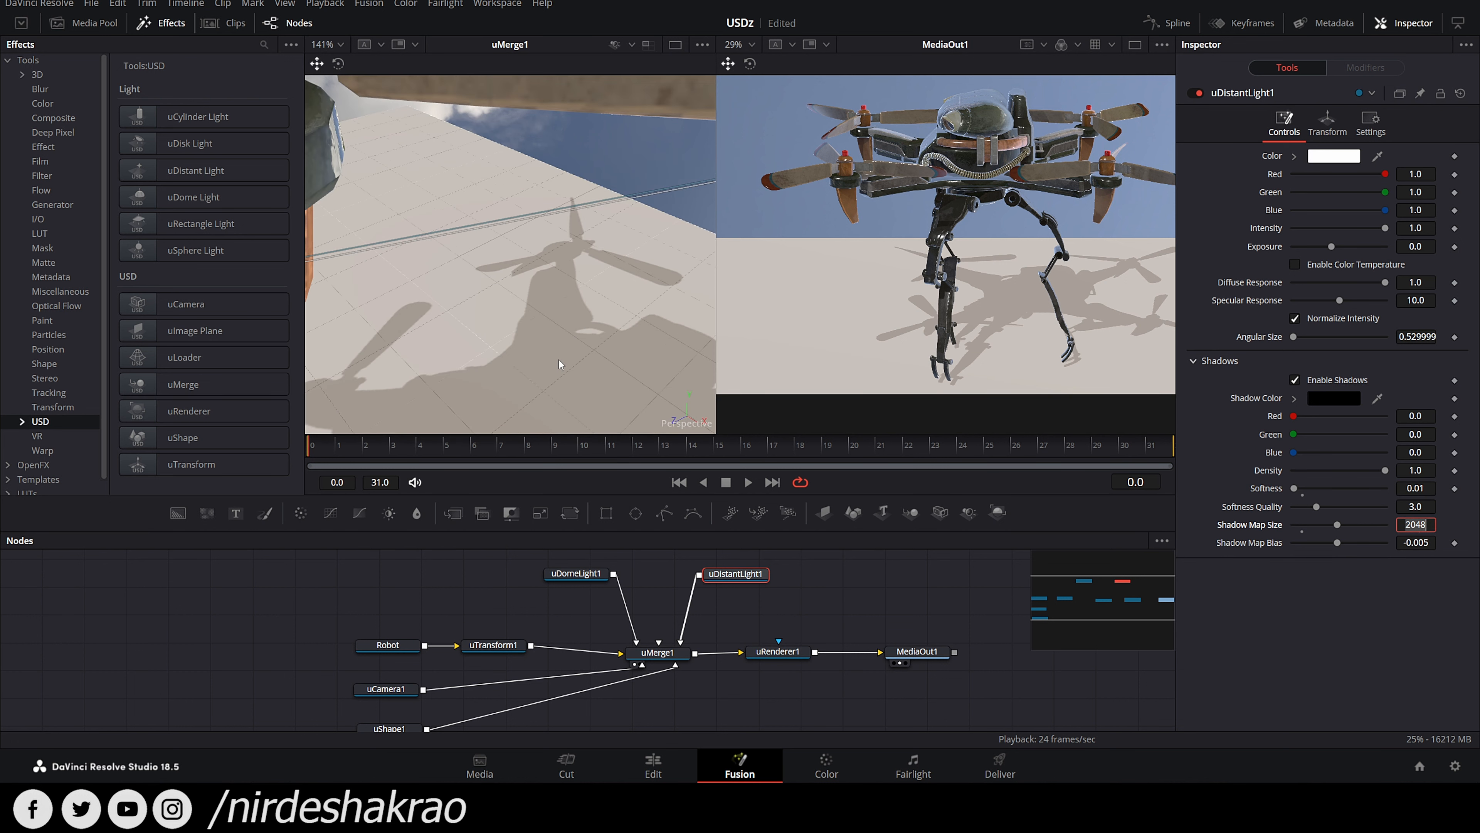
pyautogui.scroll(3, 558, 359)
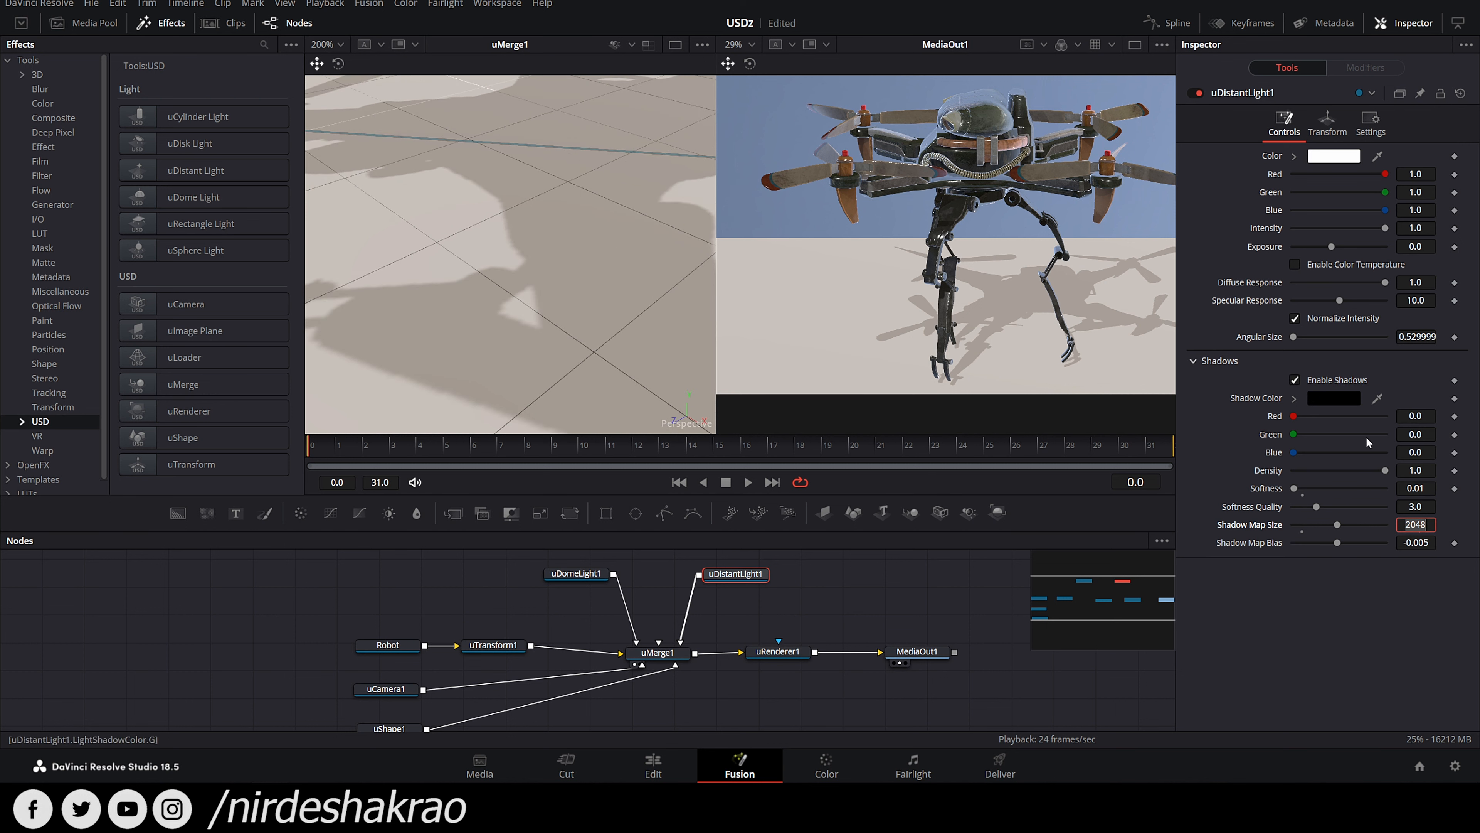
pyautogui.click(1428, 488)
pyautogui.press('BackSpace')
pyautogui.write('5')
pyautogui.press('Tab')
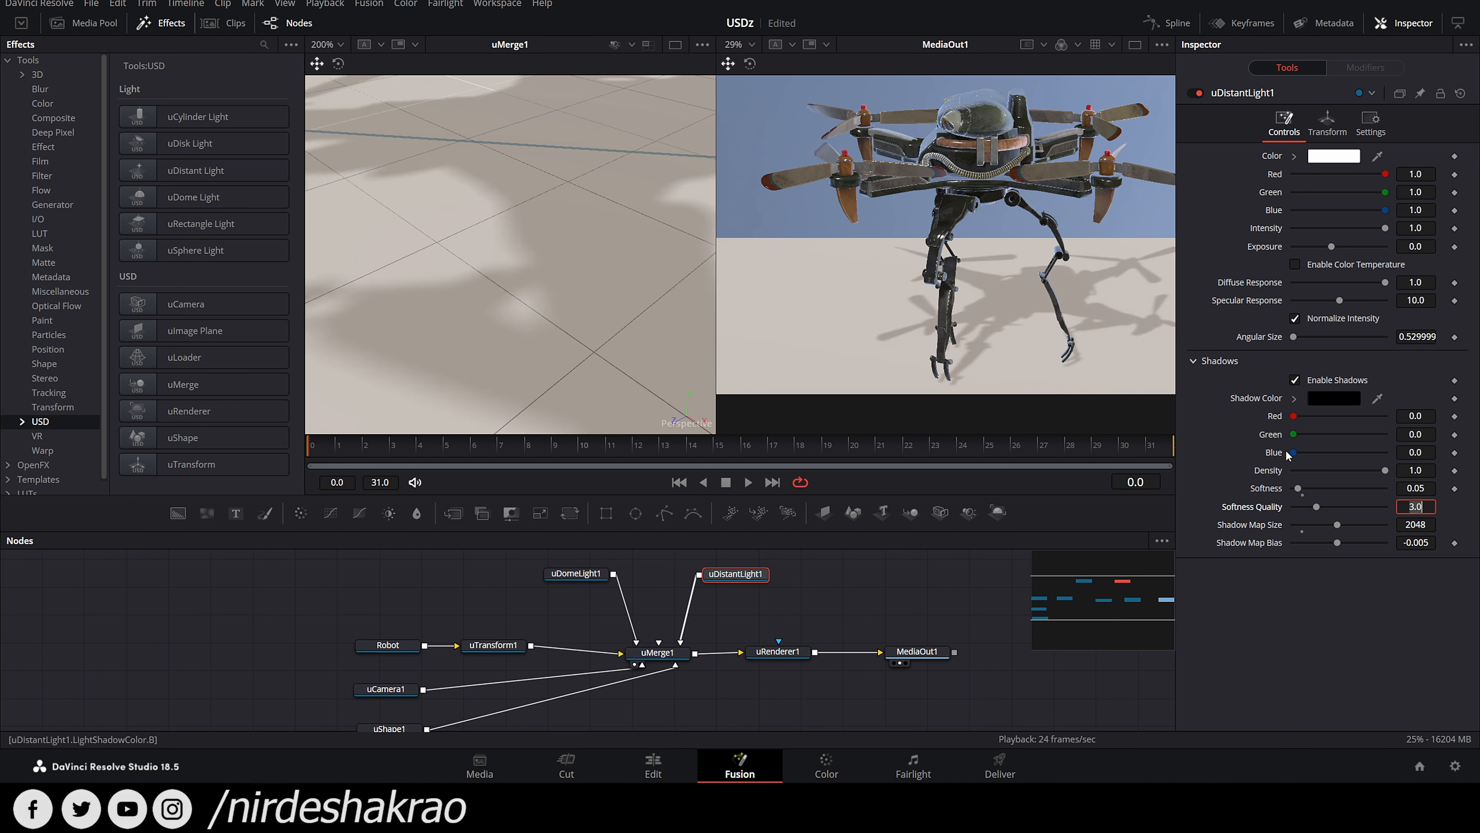
# Step: Set uDistantLight1's shadow softness to 0.02
pyautogui.click(1425, 488)
pyautogui.press('BackSpace')
pyautogui.write('2')
pyautogui.press('Tab')
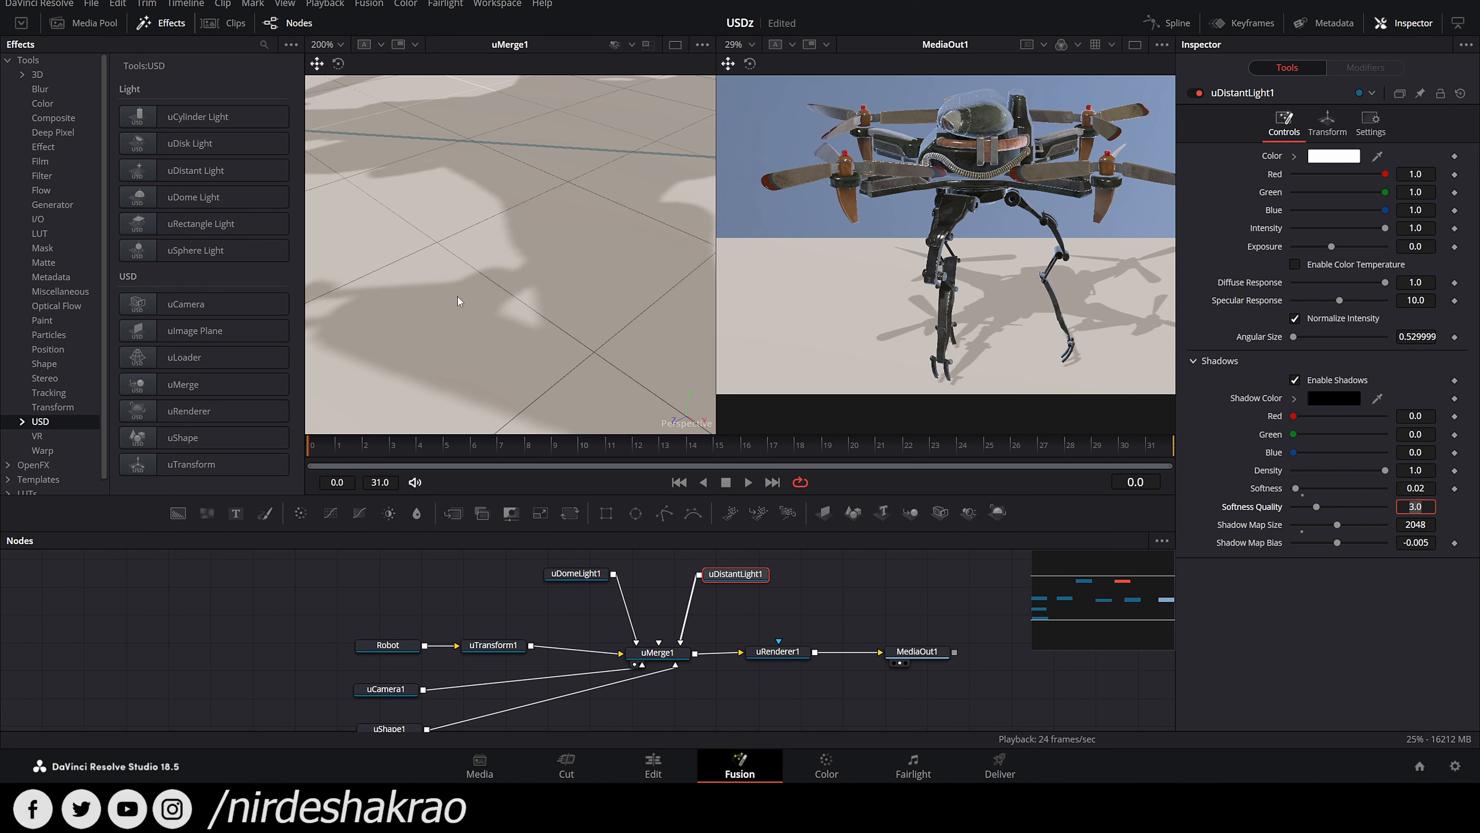
pyautogui.scroll(-3, 579, 335)
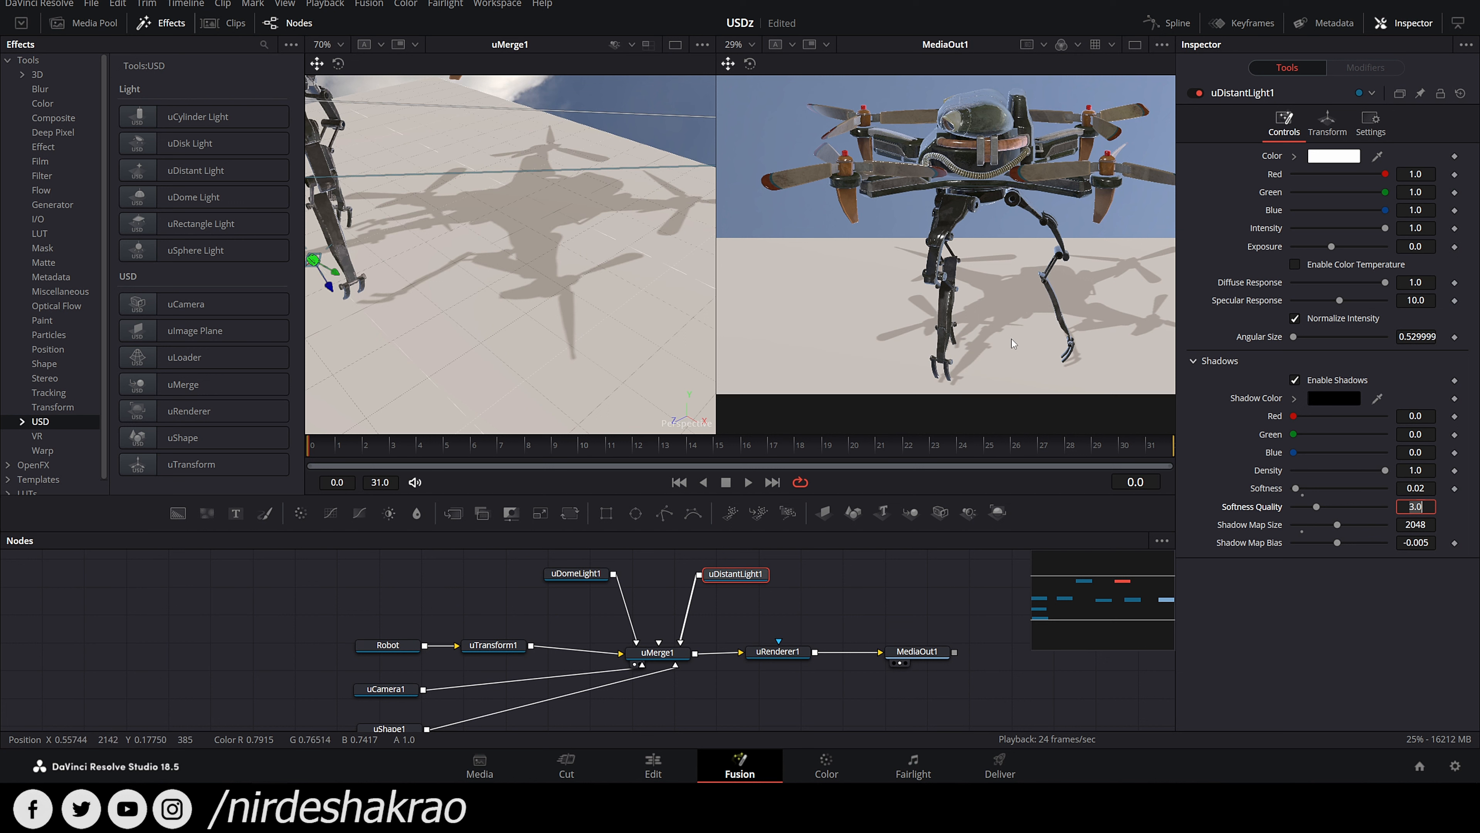
# Step: Try a shadow density of 2 on uDistantLight1
pyautogui.click(1382, 471)
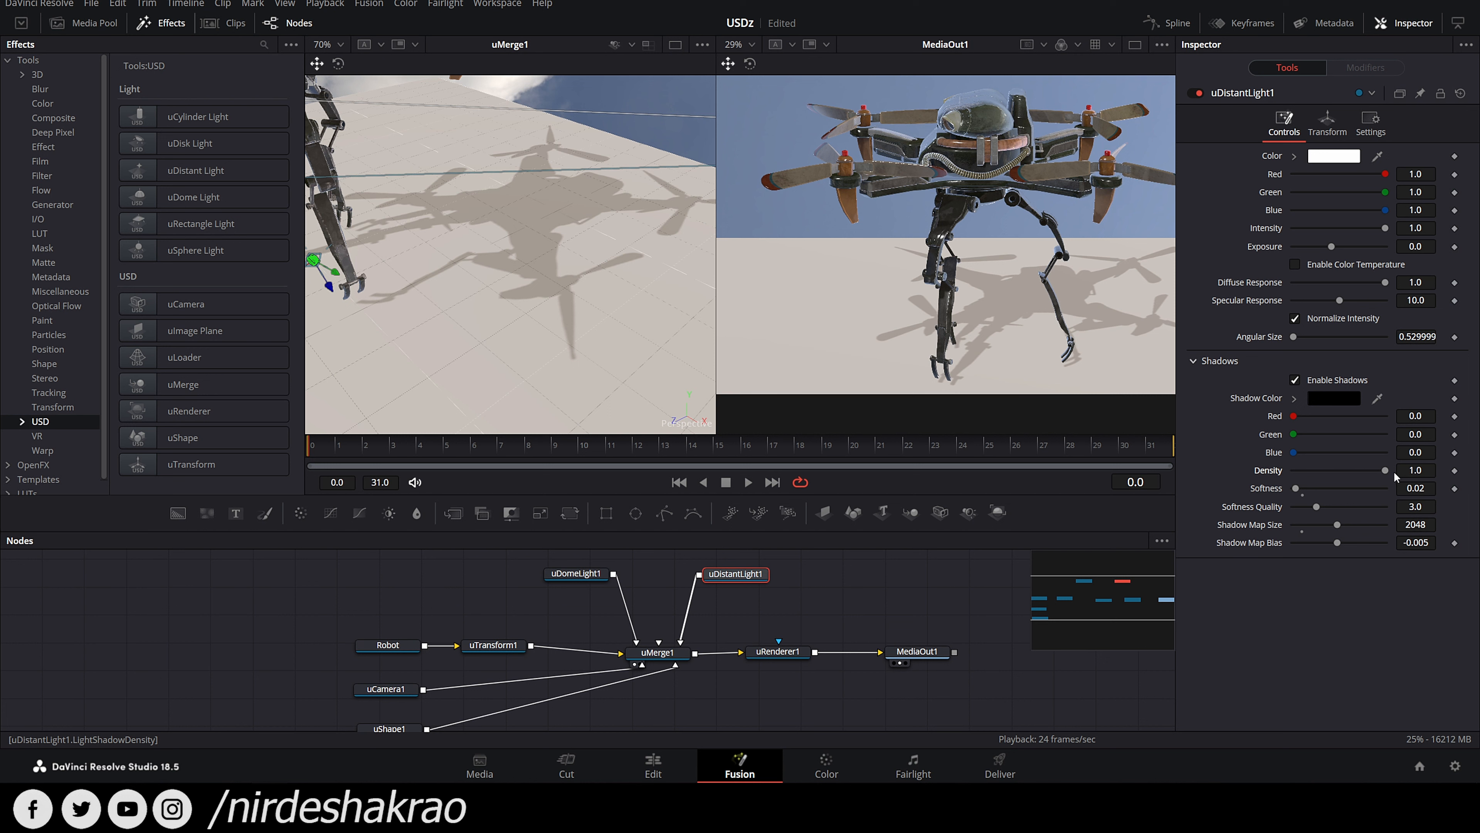
pyautogui.moveTo(1385, 469); pyautogui.dragTo(1468, 473)
pyautogui.click(1428, 471)
pyautogui.write('2')
pyautogui.press('Tab')
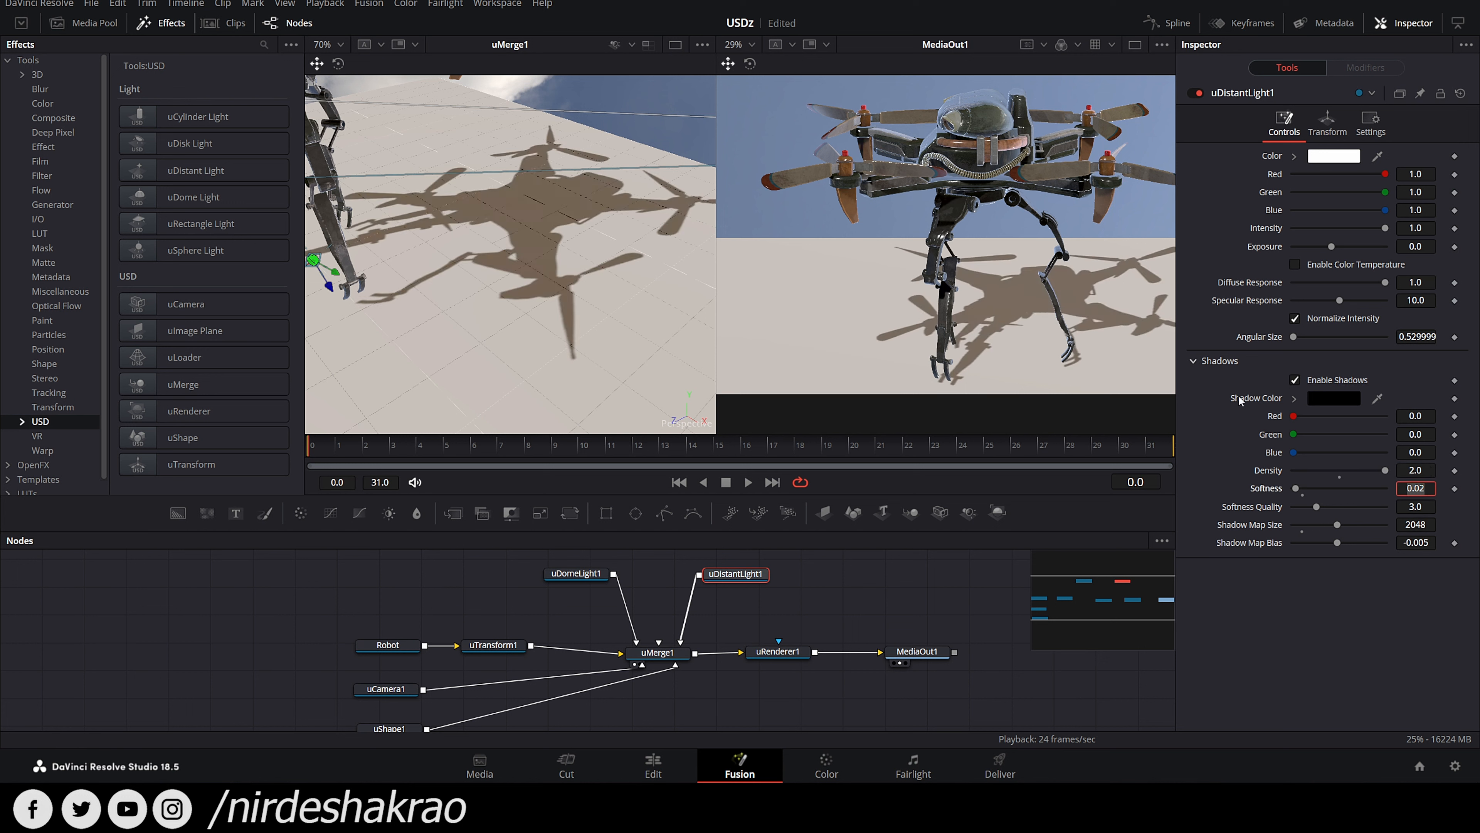
# Step: Set uDistantLight1's shadow density to 1.5 and check the drone's shadow from other angles
pyautogui.click(1431, 470)
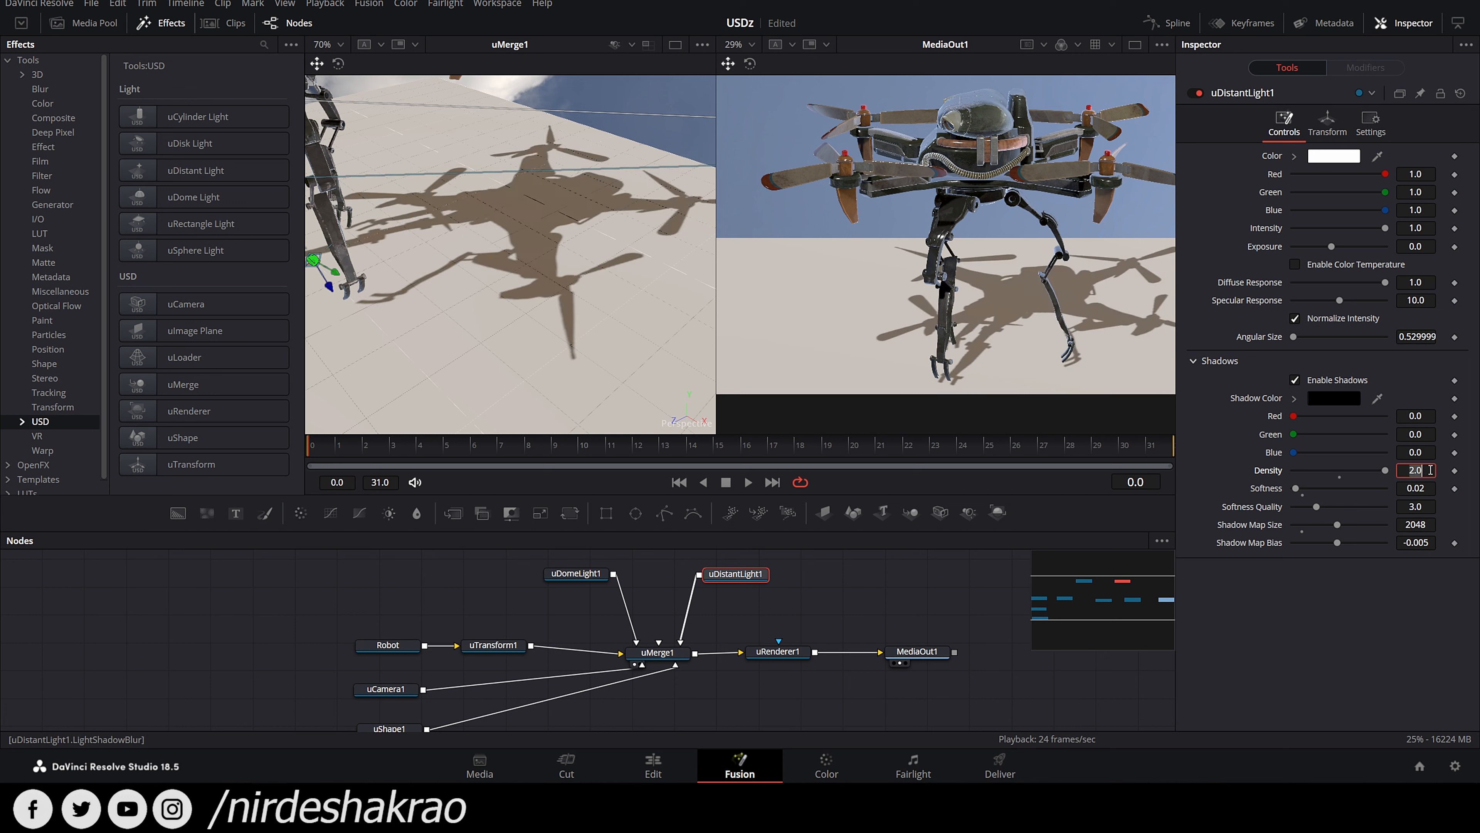
pyautogui.write('1.5')
pyautogui.press('Tab')
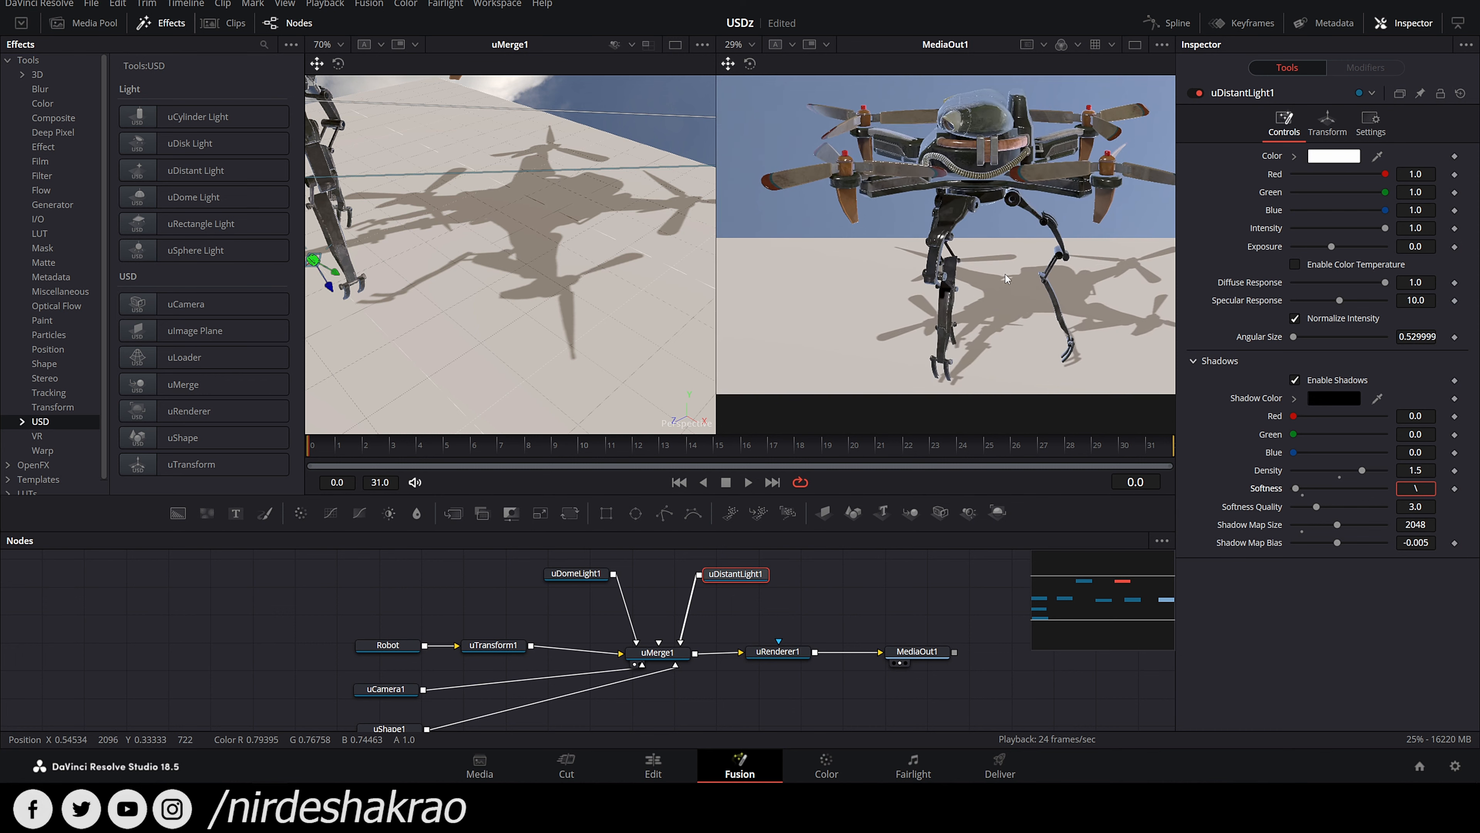
pyautogui.scroll(-3, 533, 305)
pyautogui.moveTo(557, 336); pyautogui.dragTo(512, 304)
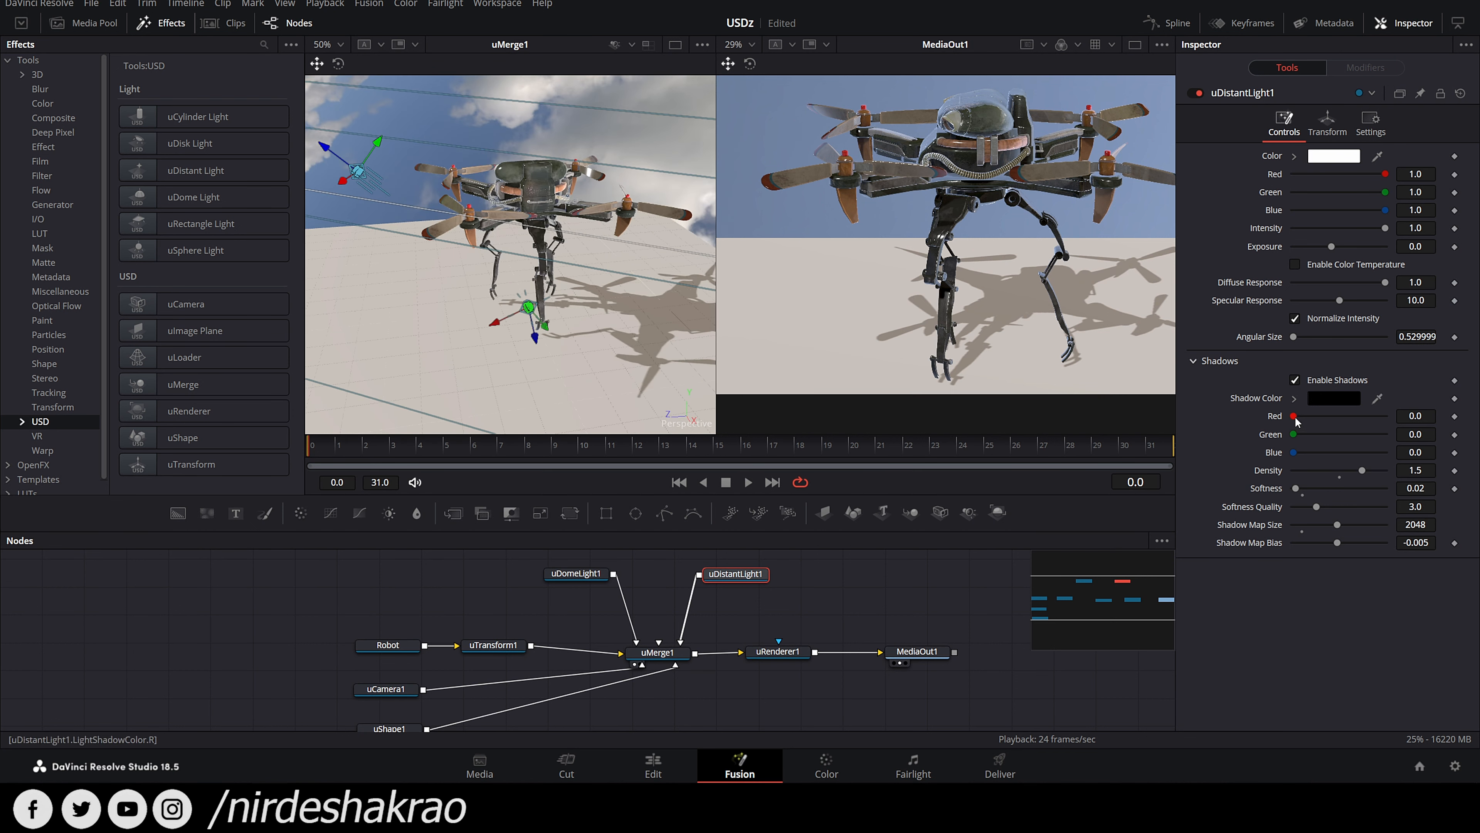
pyautogui.moveTo(1294, 416); pyautogui.dragTo(1189, 422)
pyautogui.moveTo(510, 287)
pyautogui.mouseDown()
pyautogui.moveTo(577, 334)
pyautogui.moveTo(542, 334)
pyautogui.moveTo(562, 325)
pyautogui.moveTo(526, 277)
pyautogui.mouseUp()
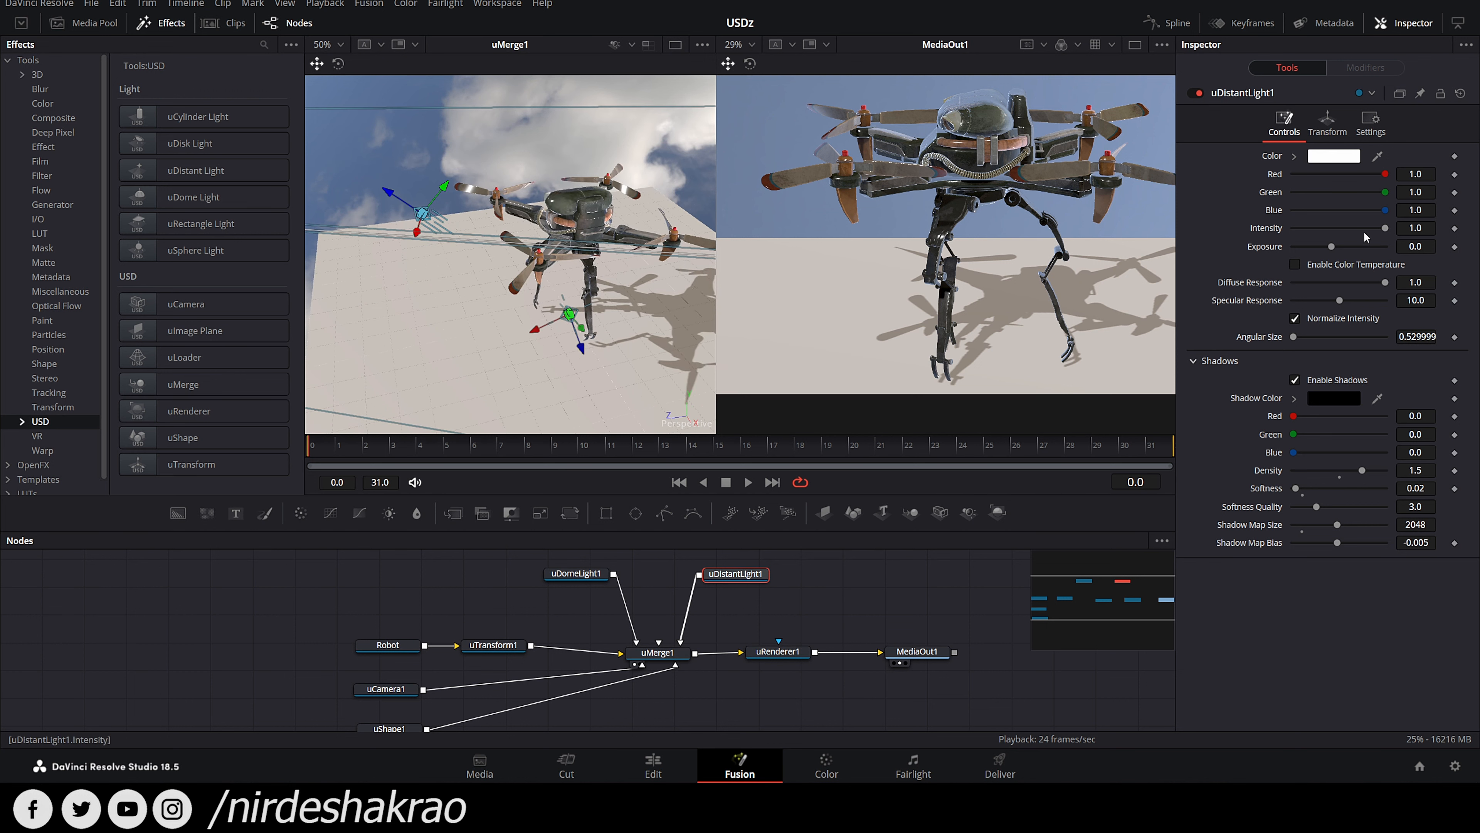
# Step: Try exposures of 3.67 and -5 on uDistantLight1 and reset the exposure to 0
pyautogui.moveTo(1339, 247); pyautogui.dragTo(1369, 250)
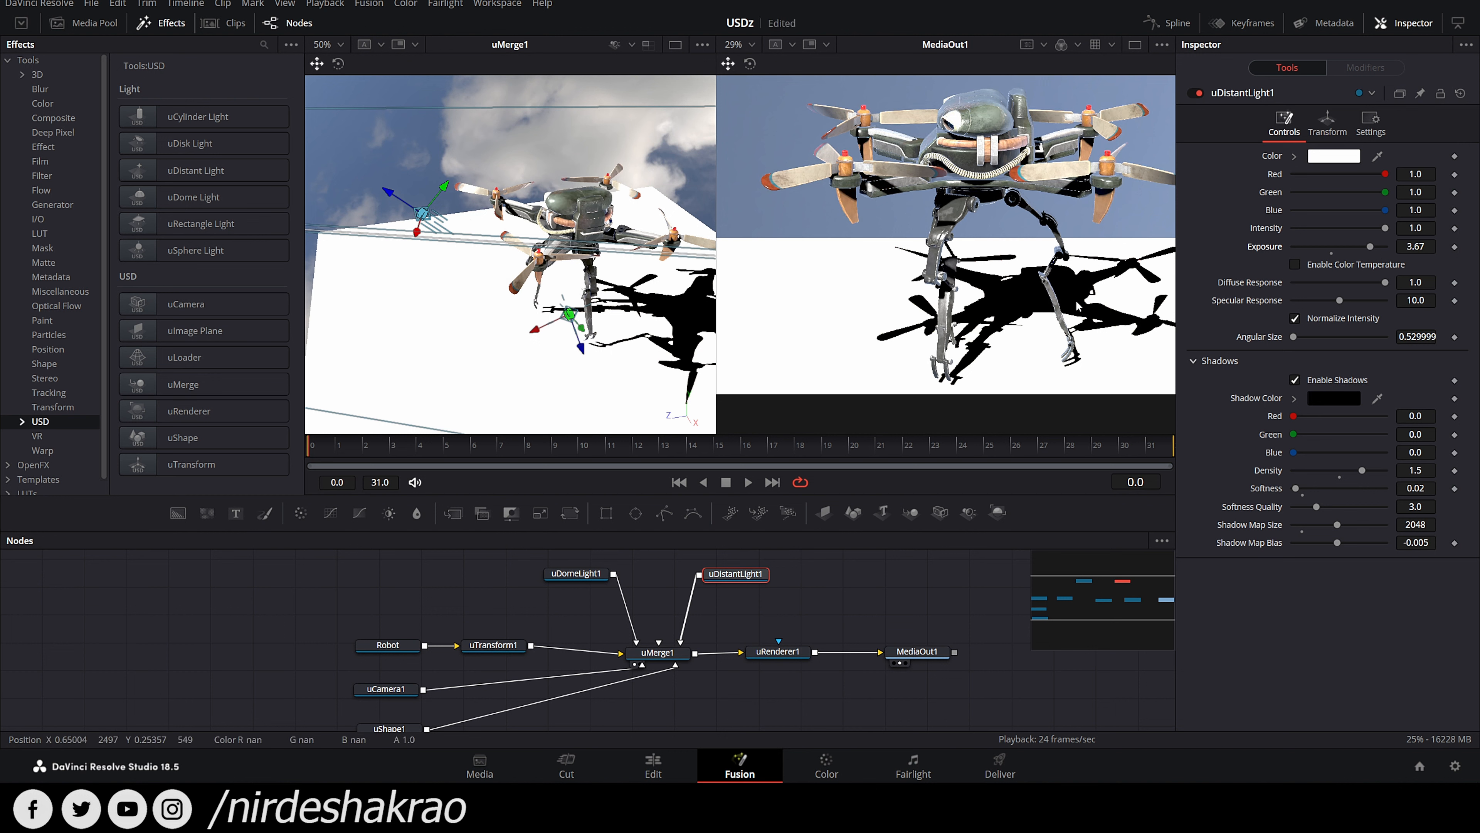
pyautogui.moveTo(1365, 249); pyautogui.dragTo(1277, 249)
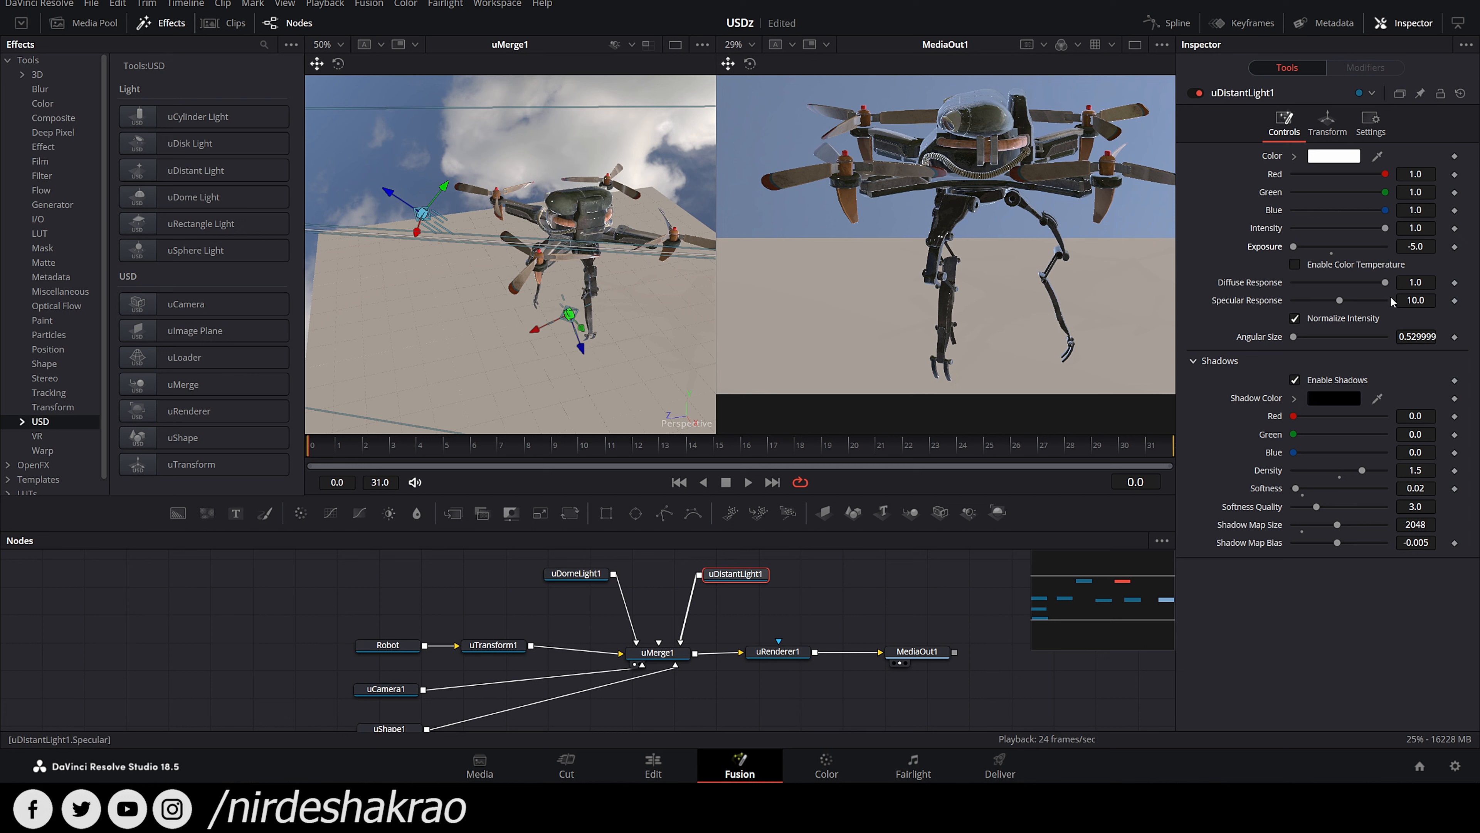
pyautogui.doubleClick(1332, 247)
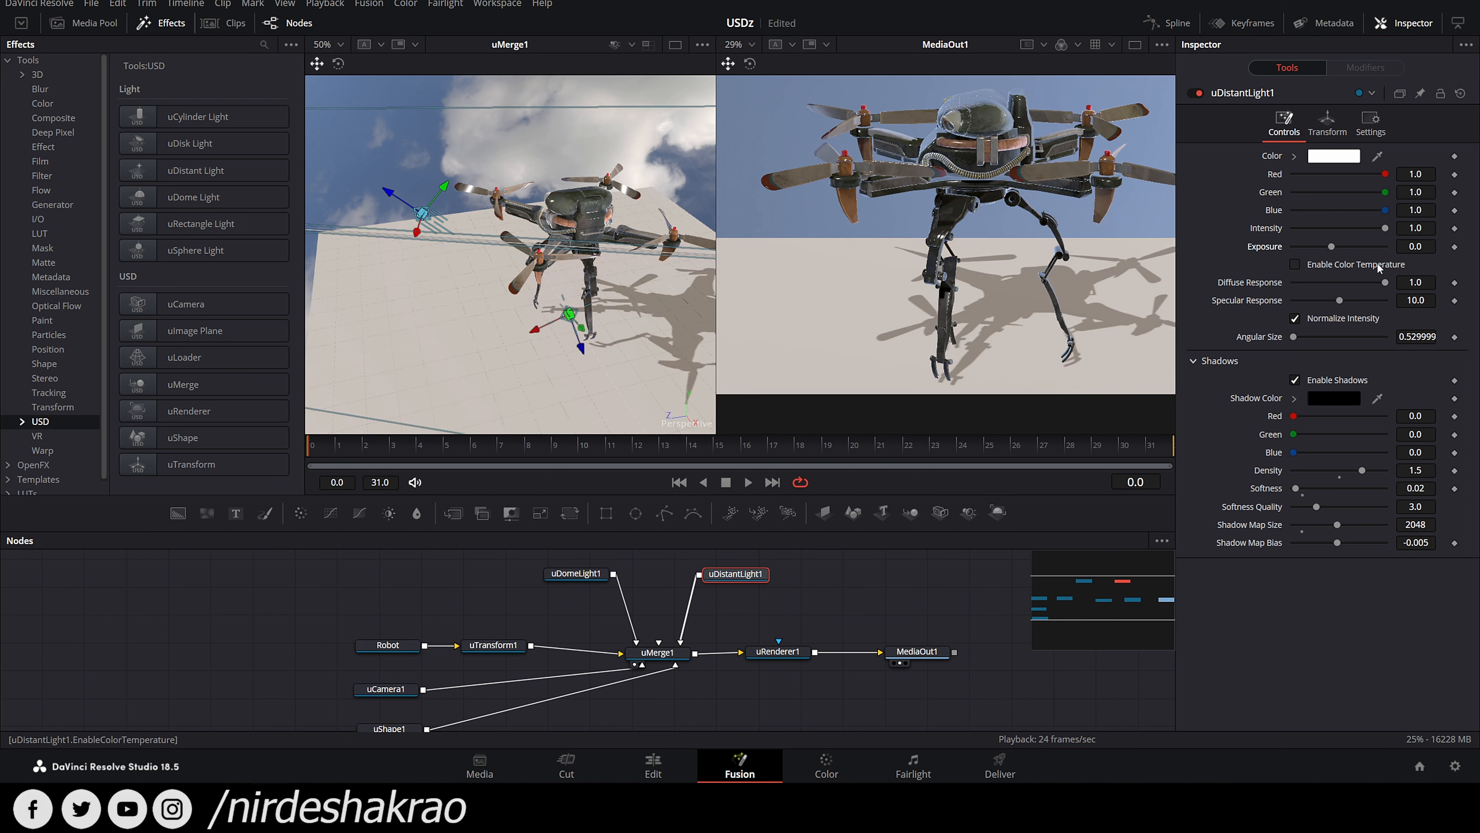
# Step: Raise uDistantLight1's exposure to 1 and then to 2
pyautogui.click(1426, 247)
pyautogui.write('1')
pyautogui.press('Tab')
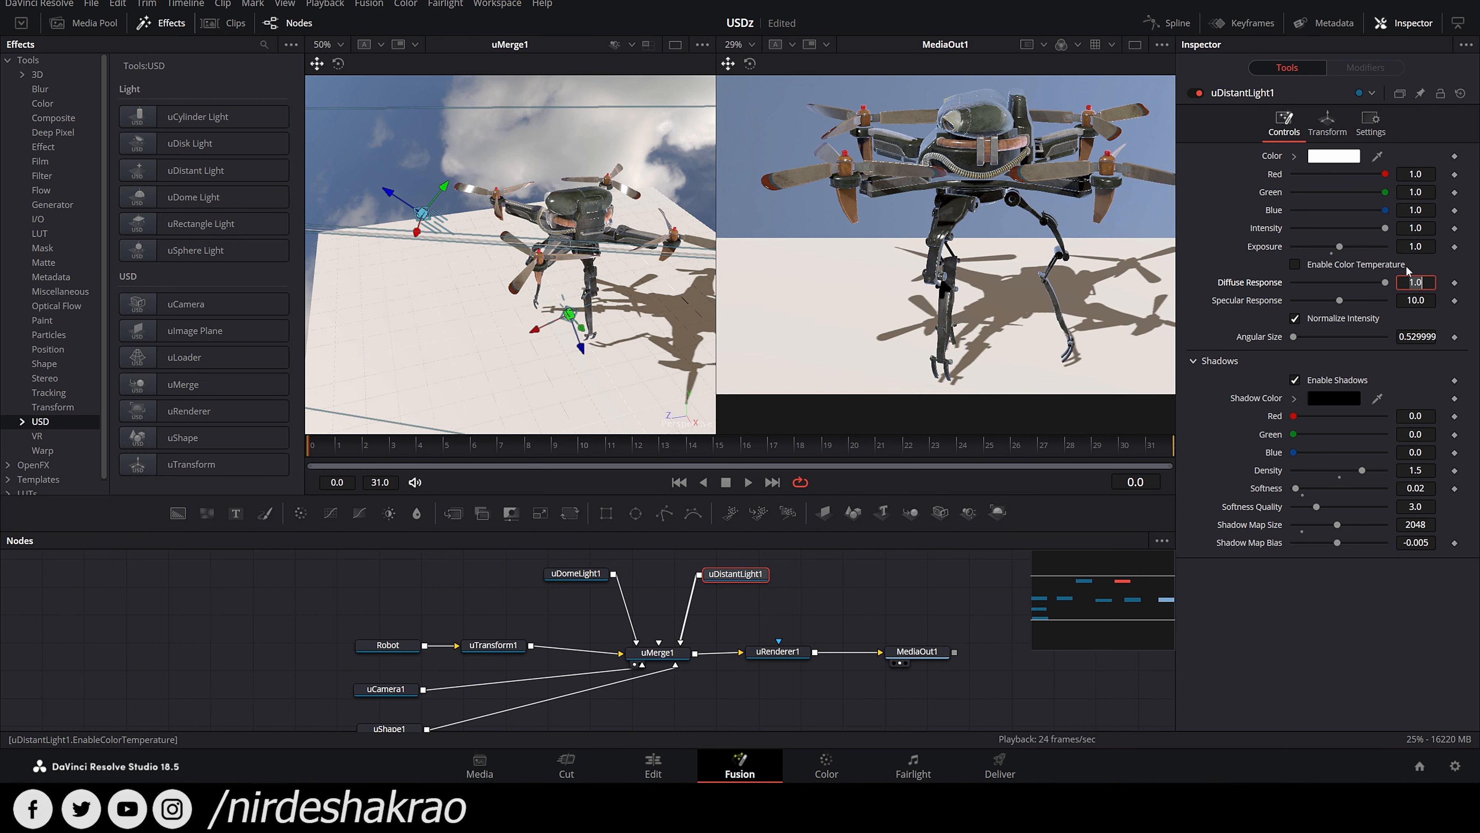
pyautogui.click(1423, 246)
pyautogui.write('2')
pyautogui.press('Tab')
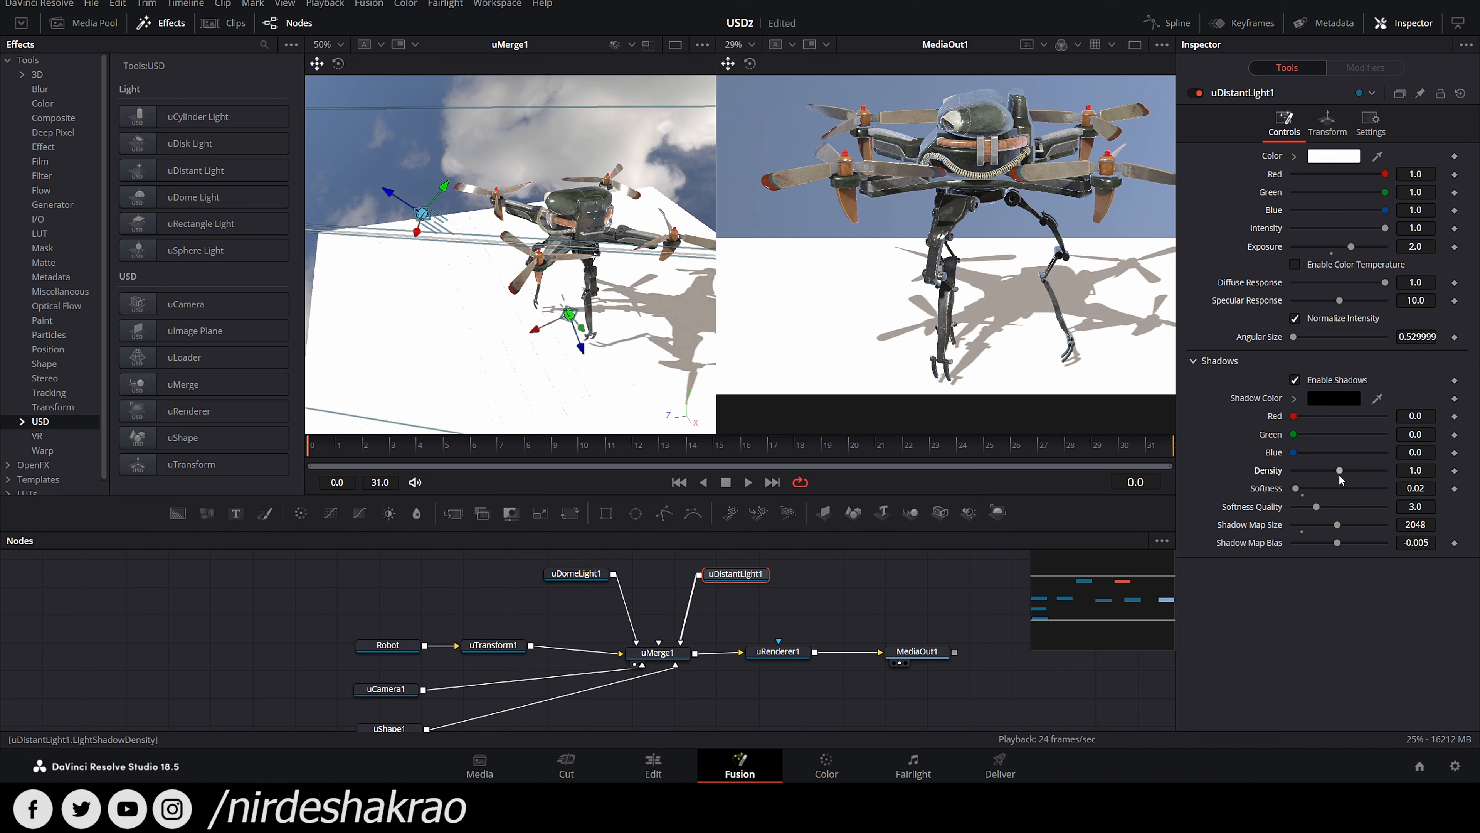
# Step: Set uDistantLight1's shadow density to 1.2 and check the drone and its shadow from several angles and distances
pyautogui.doubleClick(1418, 468)
pyautogui.write('1.2')
pyautogui.press('Tab')
pyautogui.moveTo(574, 333); pyautogui.dragTo(659, 295)
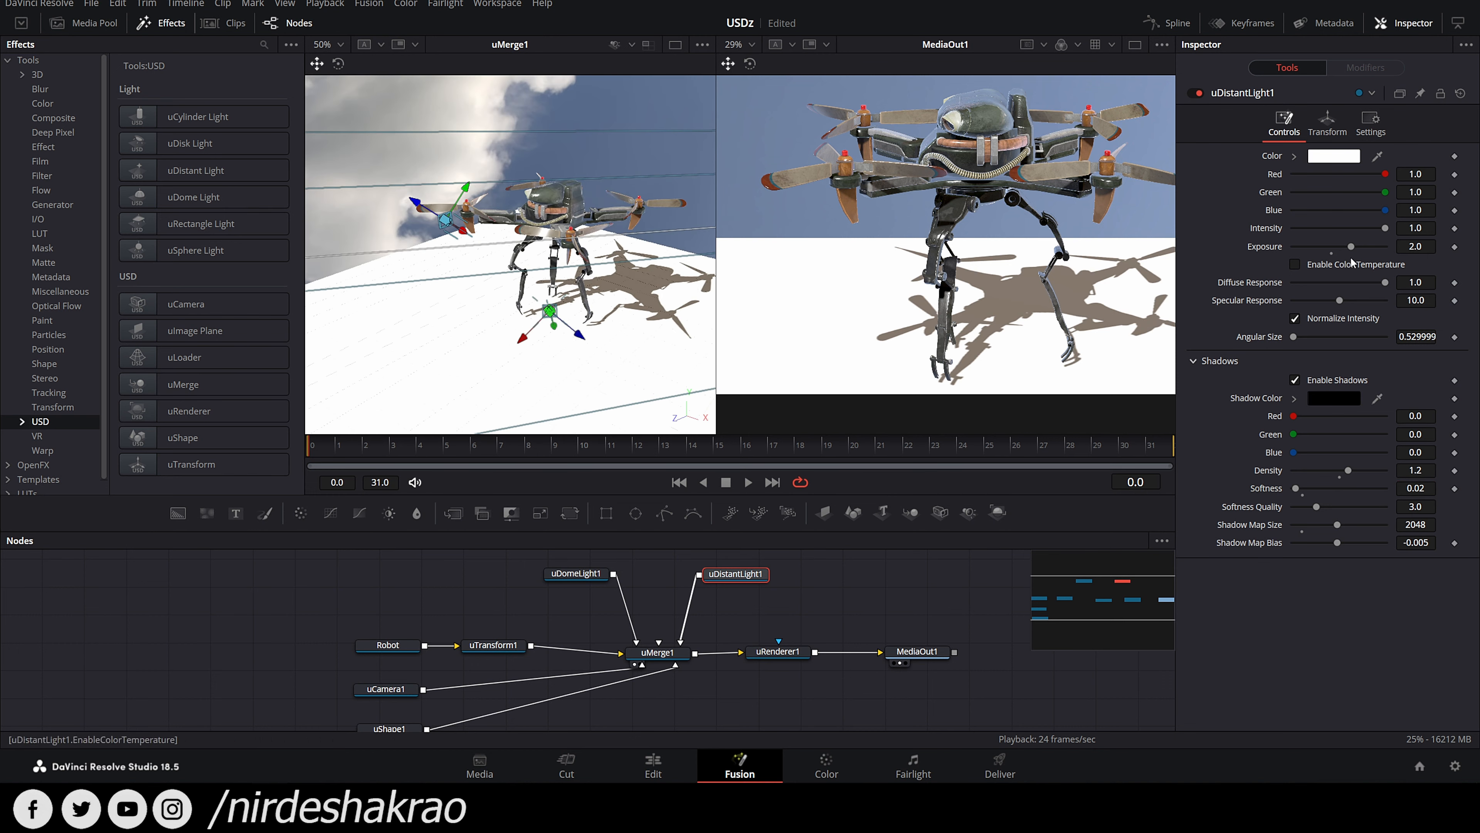
pyautogui.scroll(5, 524, 315)
pyautogui.moveTo(536, 316); pyautogui.dragTo(531, 352)
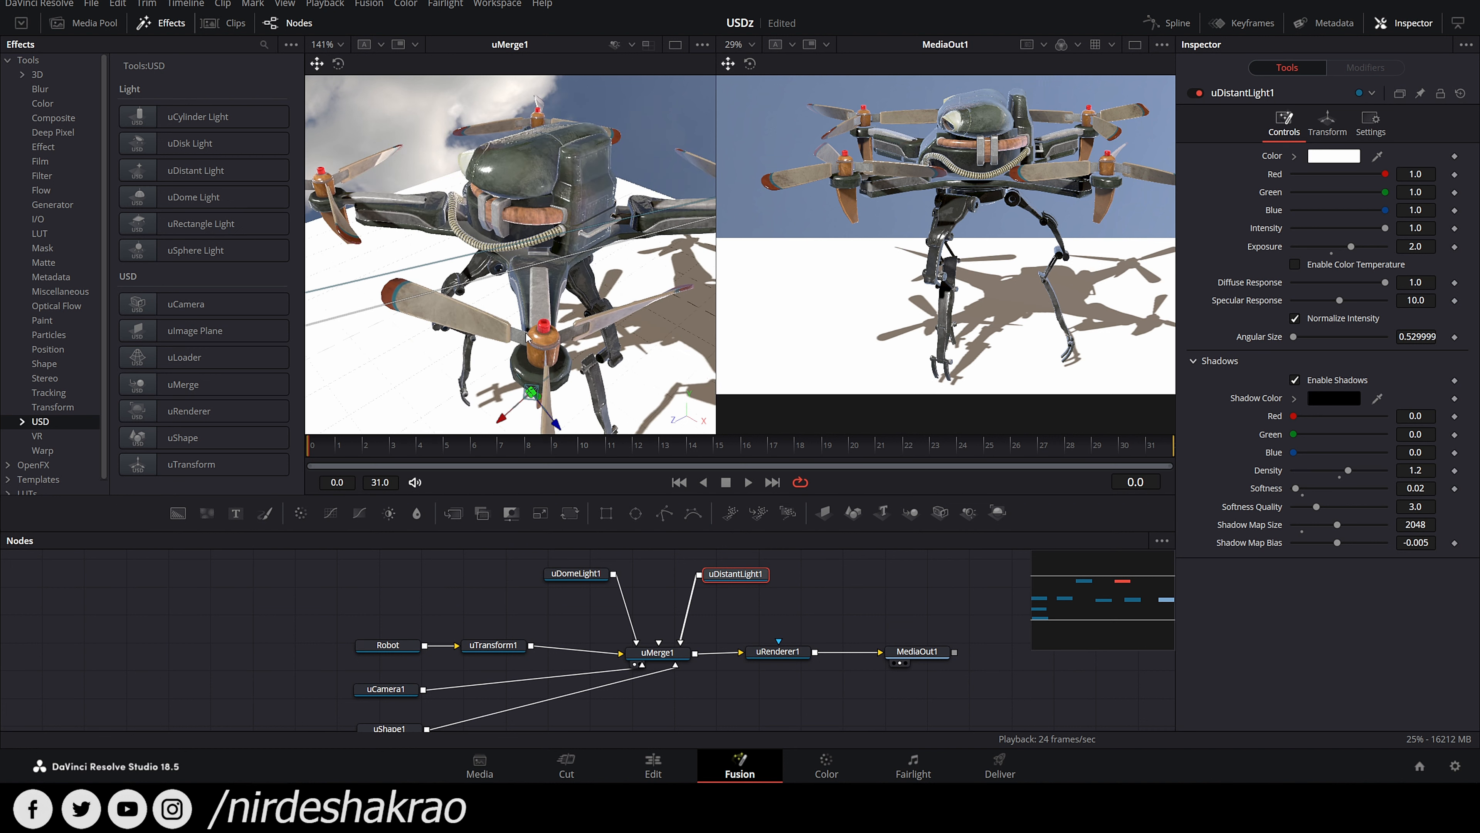
pyautogui.scroll(-7, 554, 343)
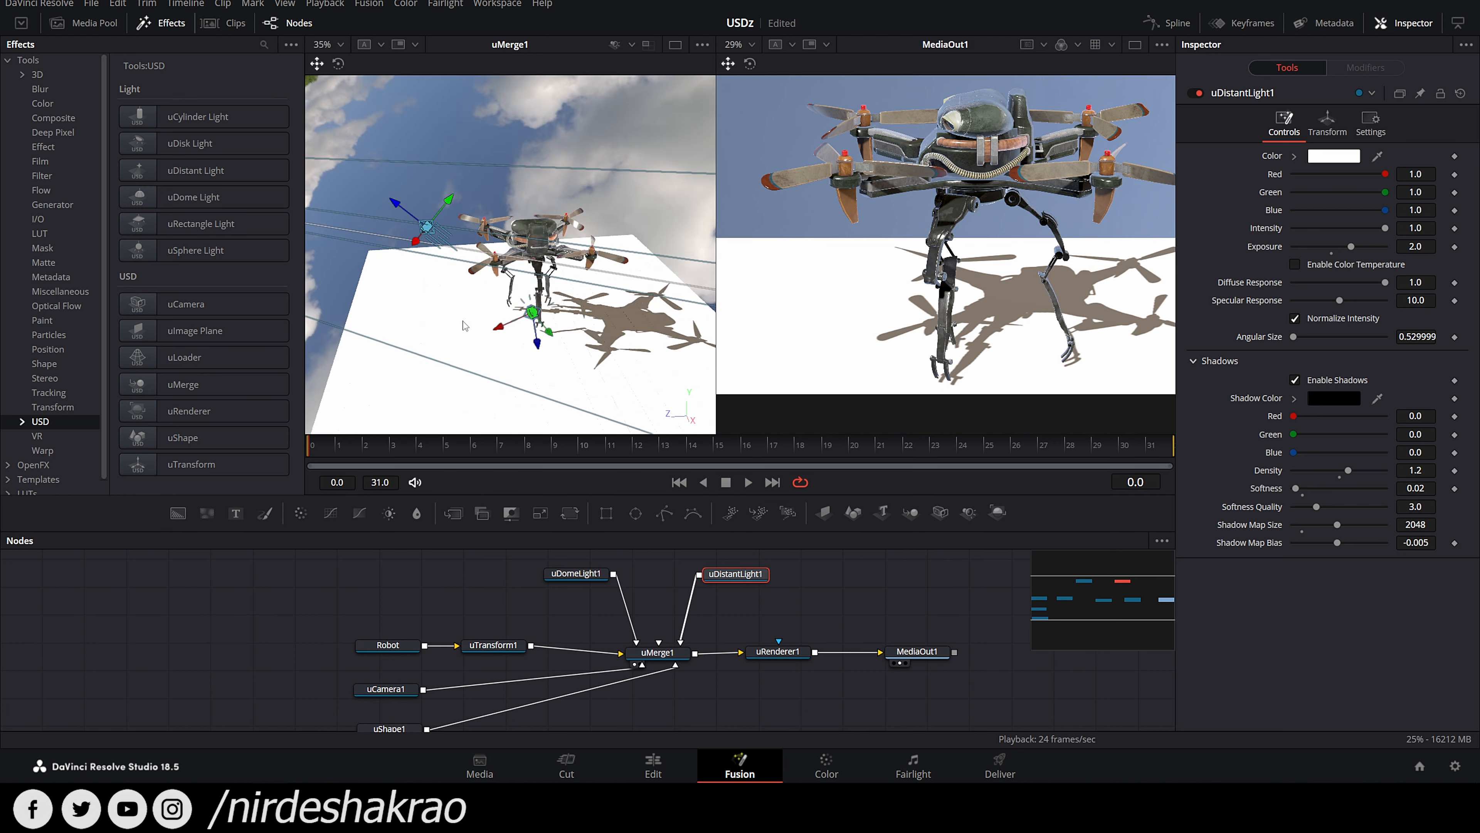
# Step: Disconnect uDistantLight1 from uMerge1 and connect a new uRectangle Light to uMerge1 instead
pyautogui.moveTo(680, 642); pyautogui.dragTo(671, 599)
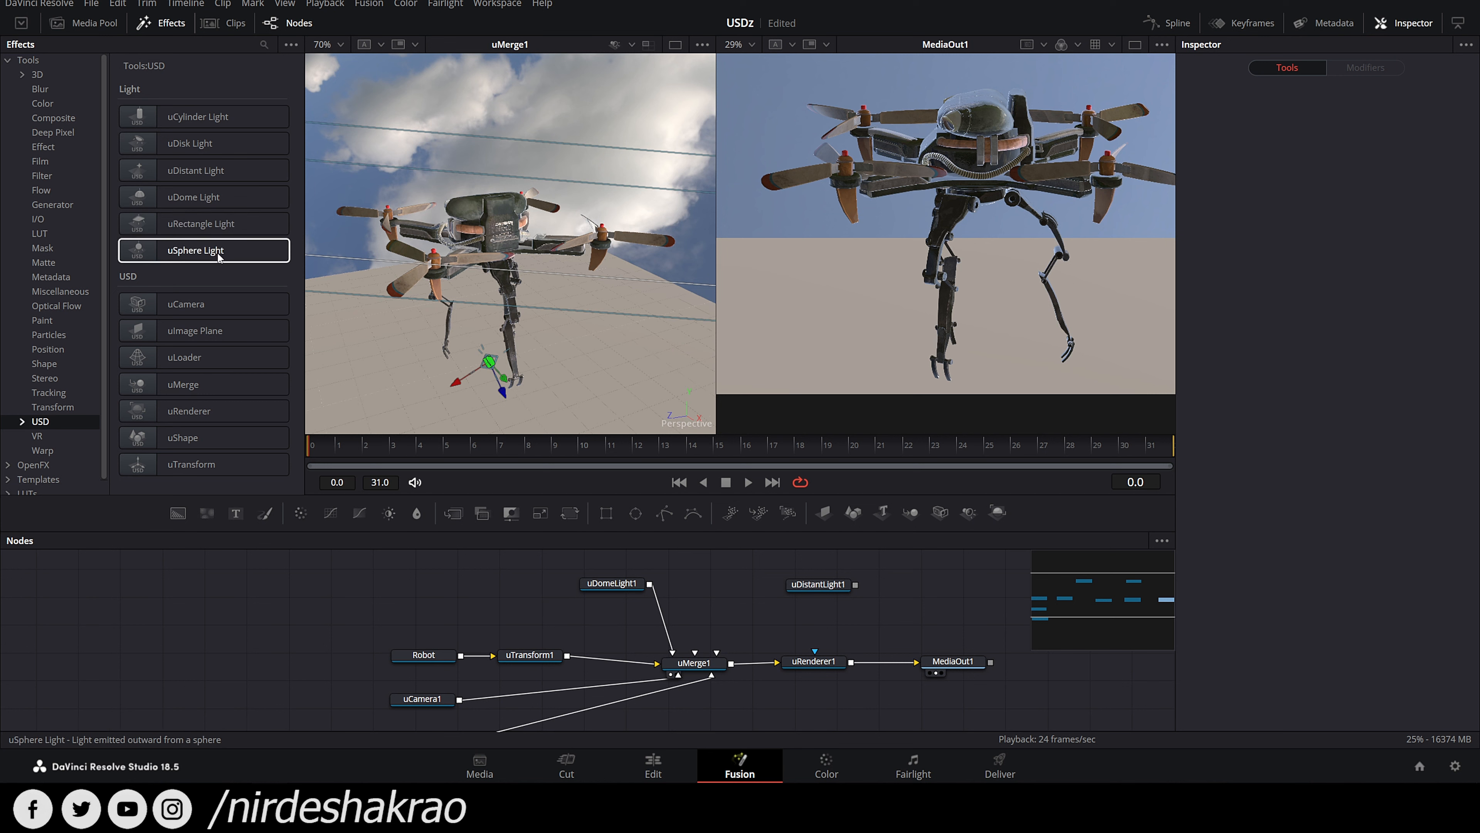
pyautogui.click(215, 225)
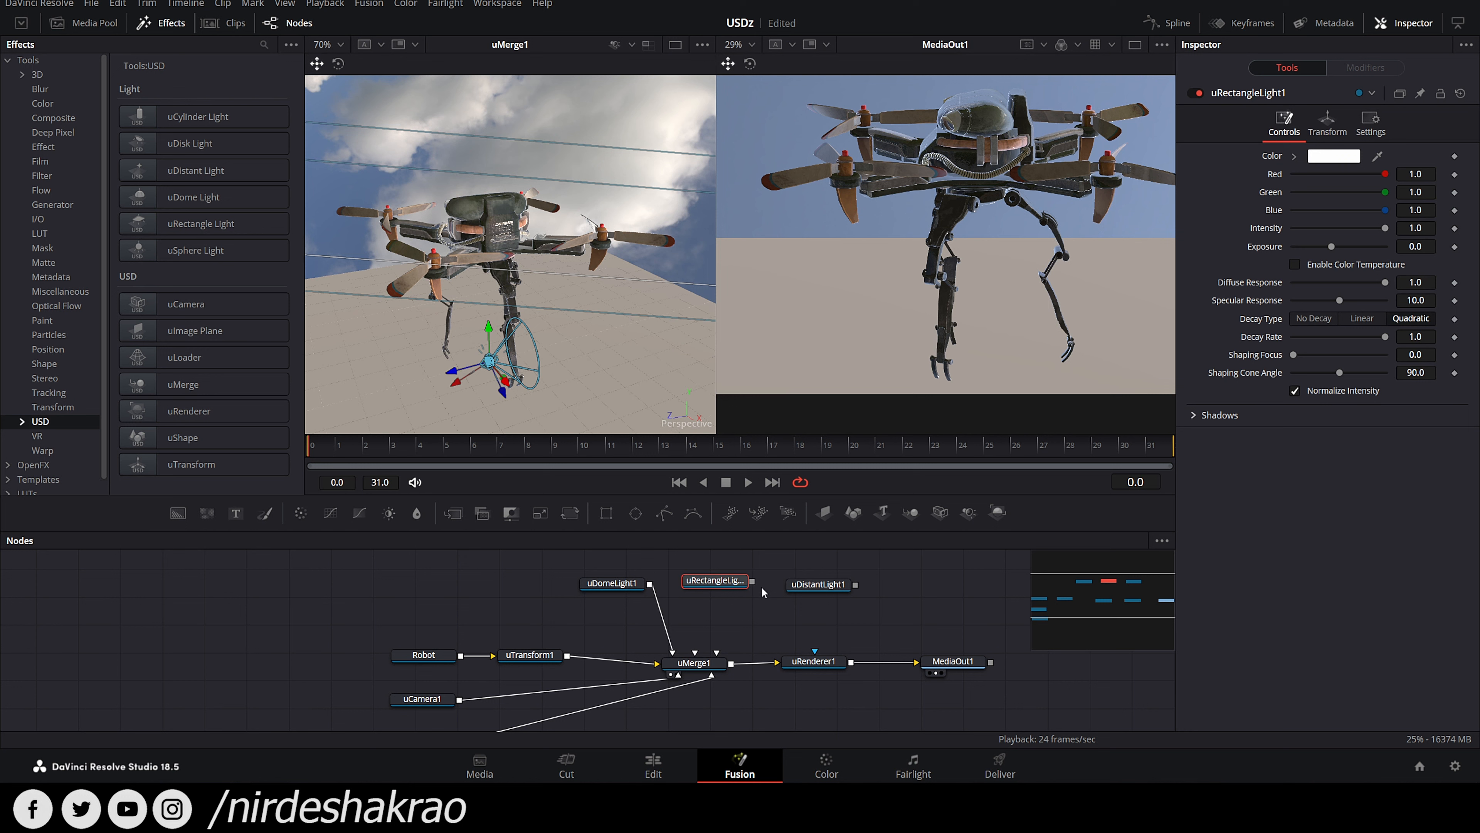
pyautogui.moveTo(755, 583); pyautogui.dragTo(716, 652)
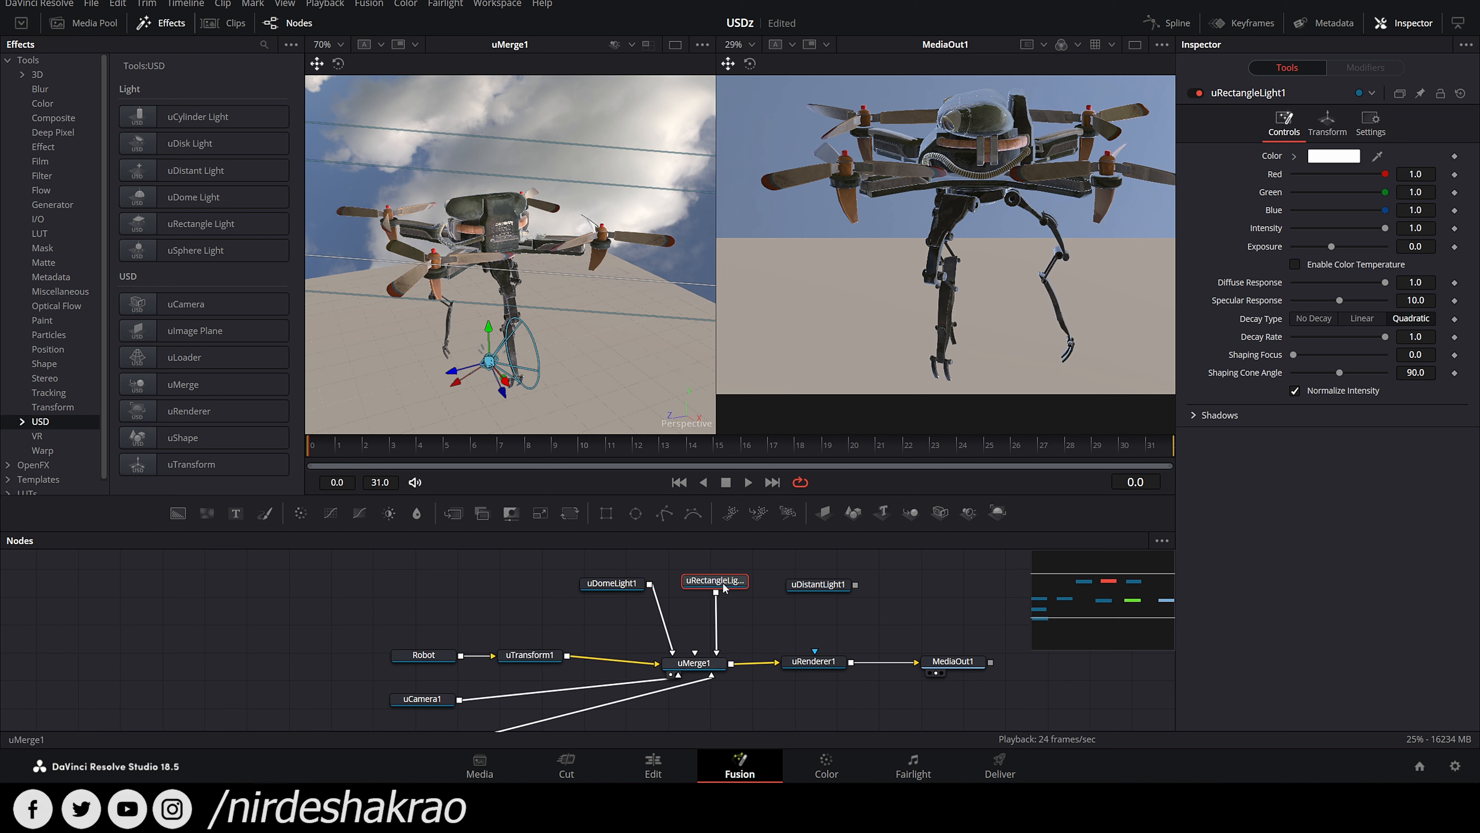
pyautogui.moveTo(724, 588); pyautogui.dragTo(705, 590)
# Step: Move uRectangleLight1 up to the height of the drone's body and set its exposure to 10
pyautogui.moveTo(435, 371); pyautogui.dragTo(338, 244)
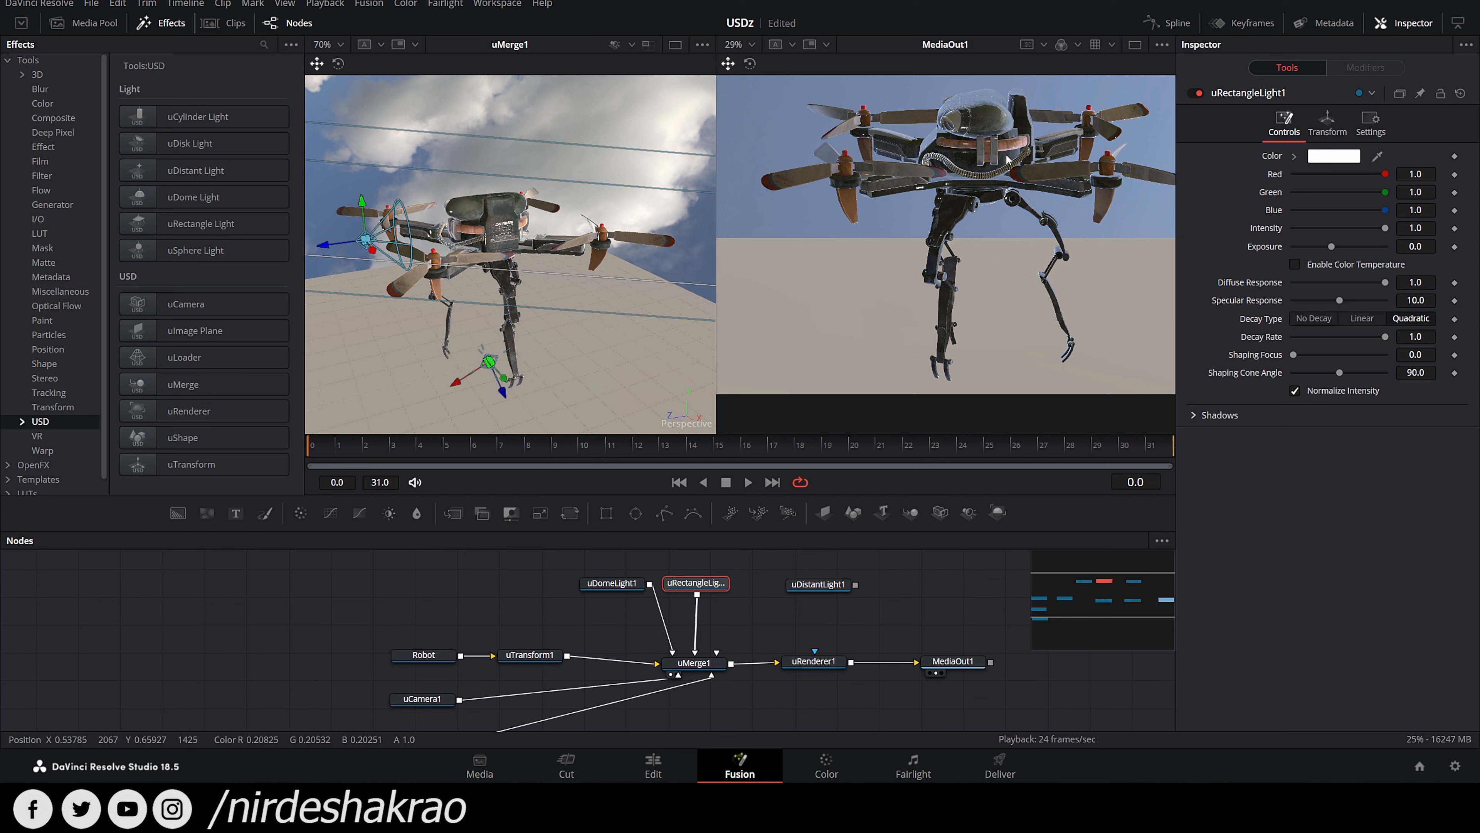
pyautogui.moveTo(700, 587); pyautogui.dragTo(714, 585)
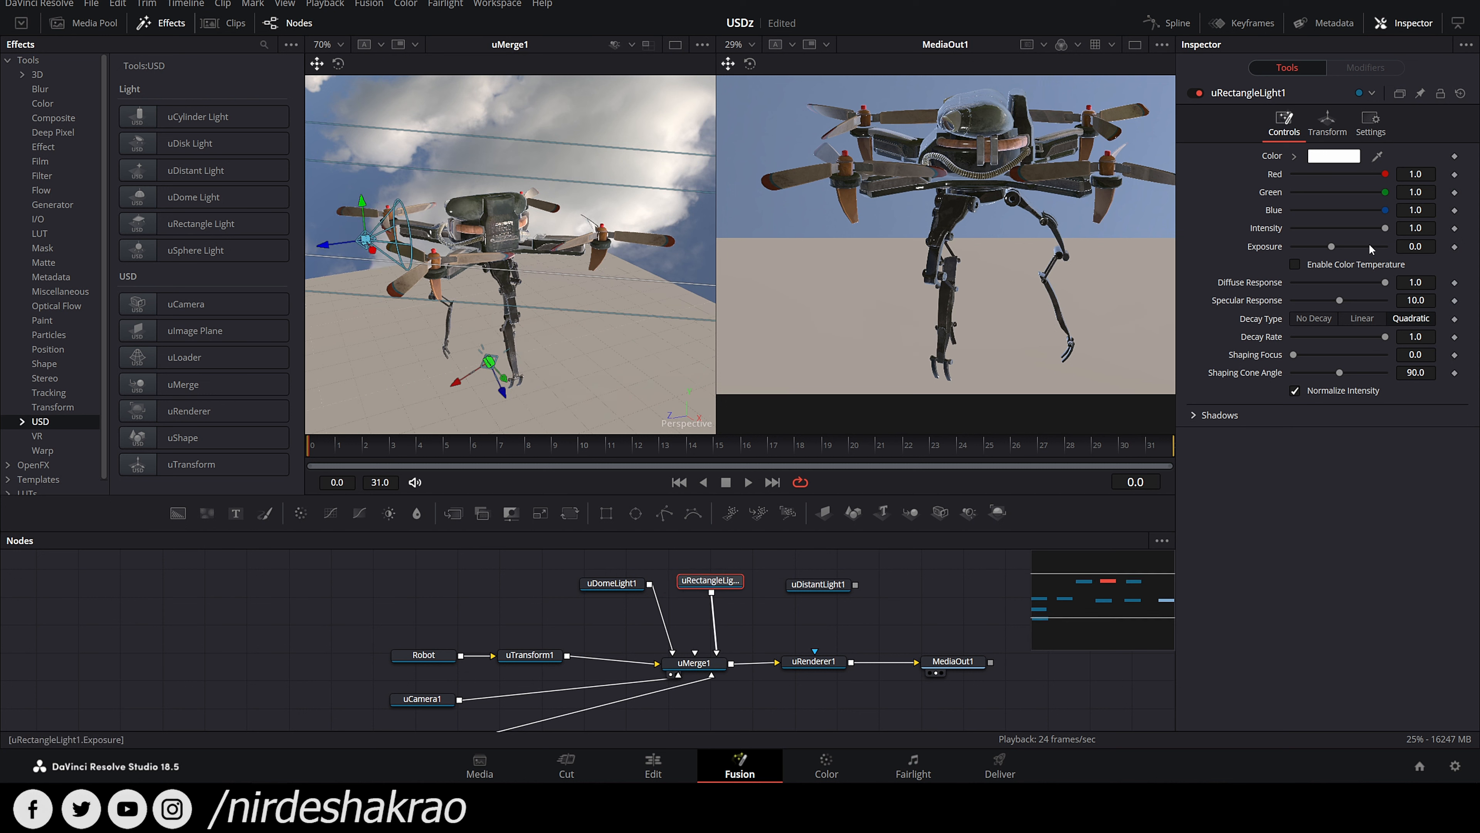
pyautogui.moveTo(1333, 250); pyautogui.dragTo(1405, 256)
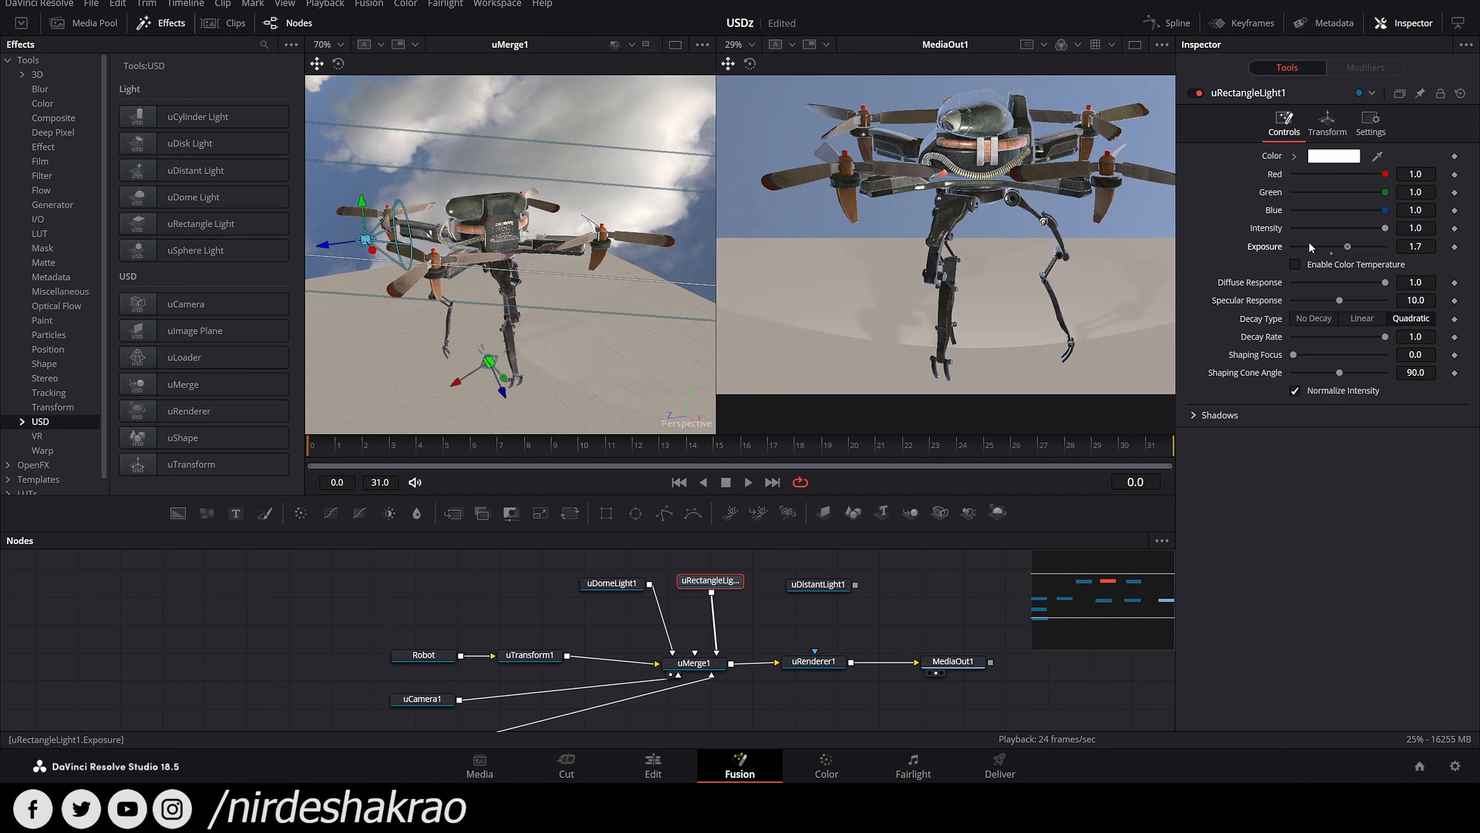
pyautogui.doubleClick(1416, 247)
pyautogui.write('10')
pyautogui.press('Tab')
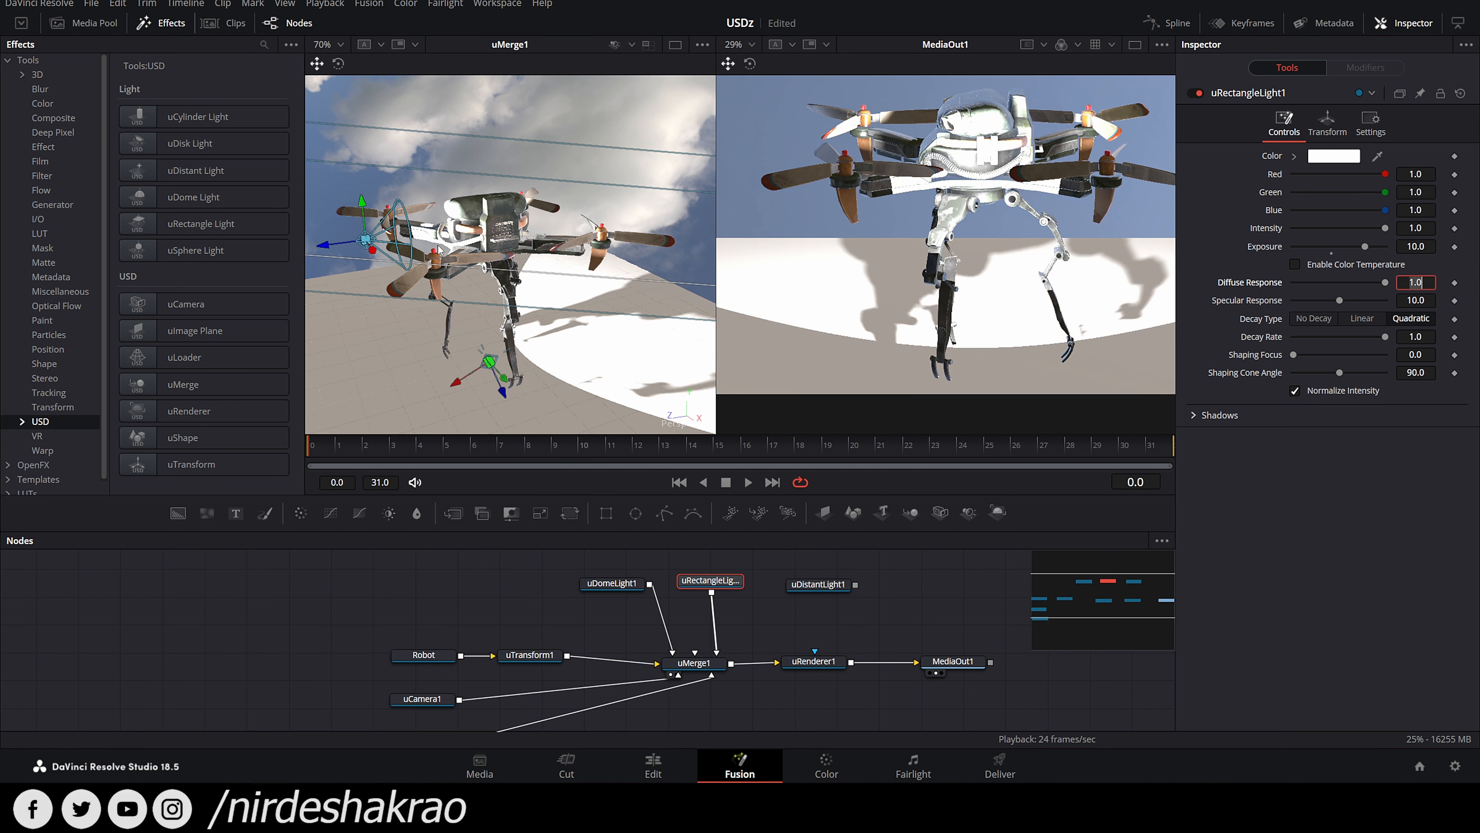
# Step: Shift uRectangleLight1 closer to the drone along its Z axis and rotate it about X to aim downward
pyautogui.moveTo(330, 245); pyautogui.dragTo(372, 244)
pyautogui.click(338, 63)
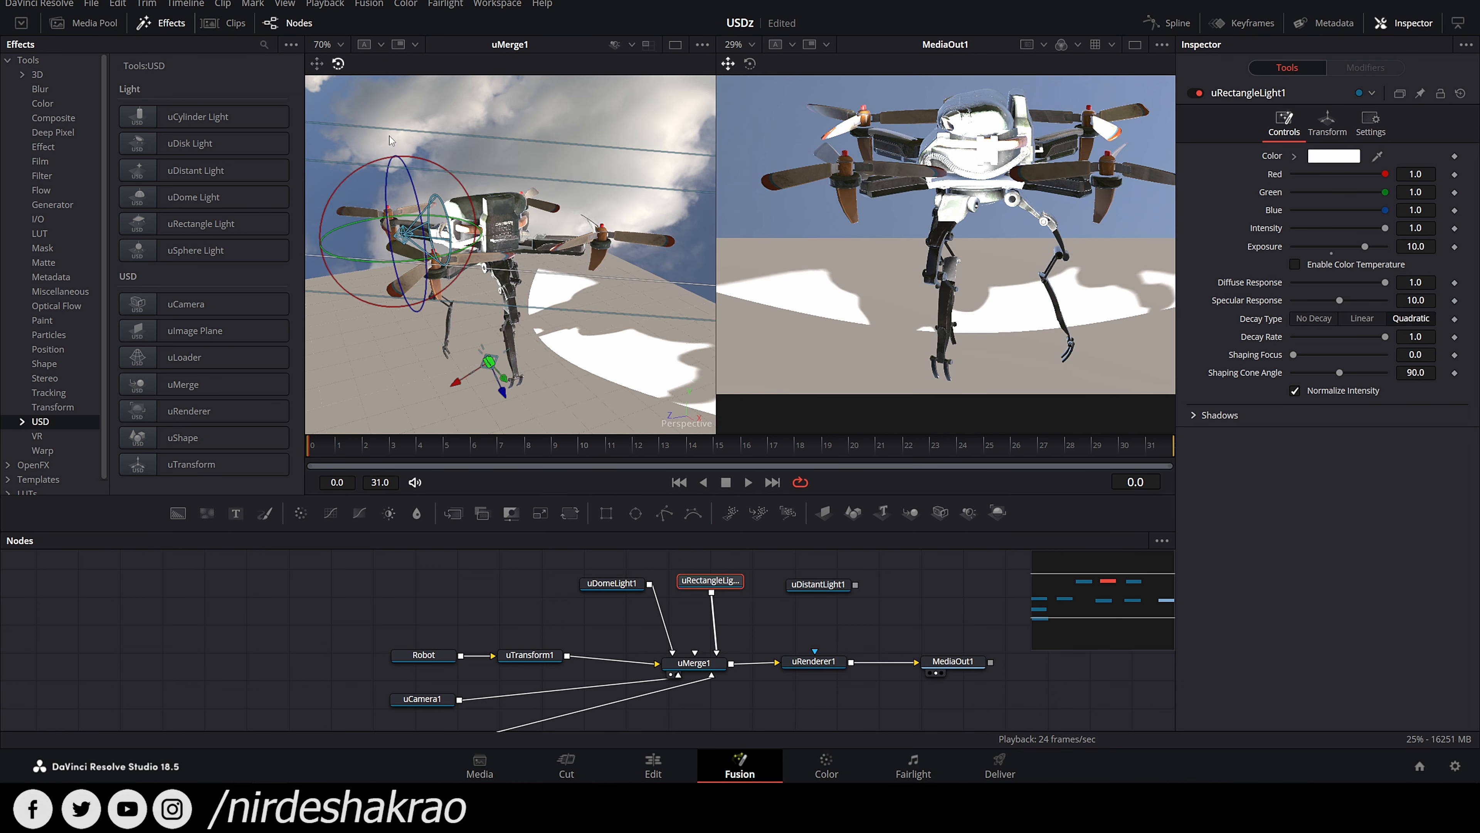
pyautogui.moveTo(368, 168); pyautogui.dragTo(521, 189)
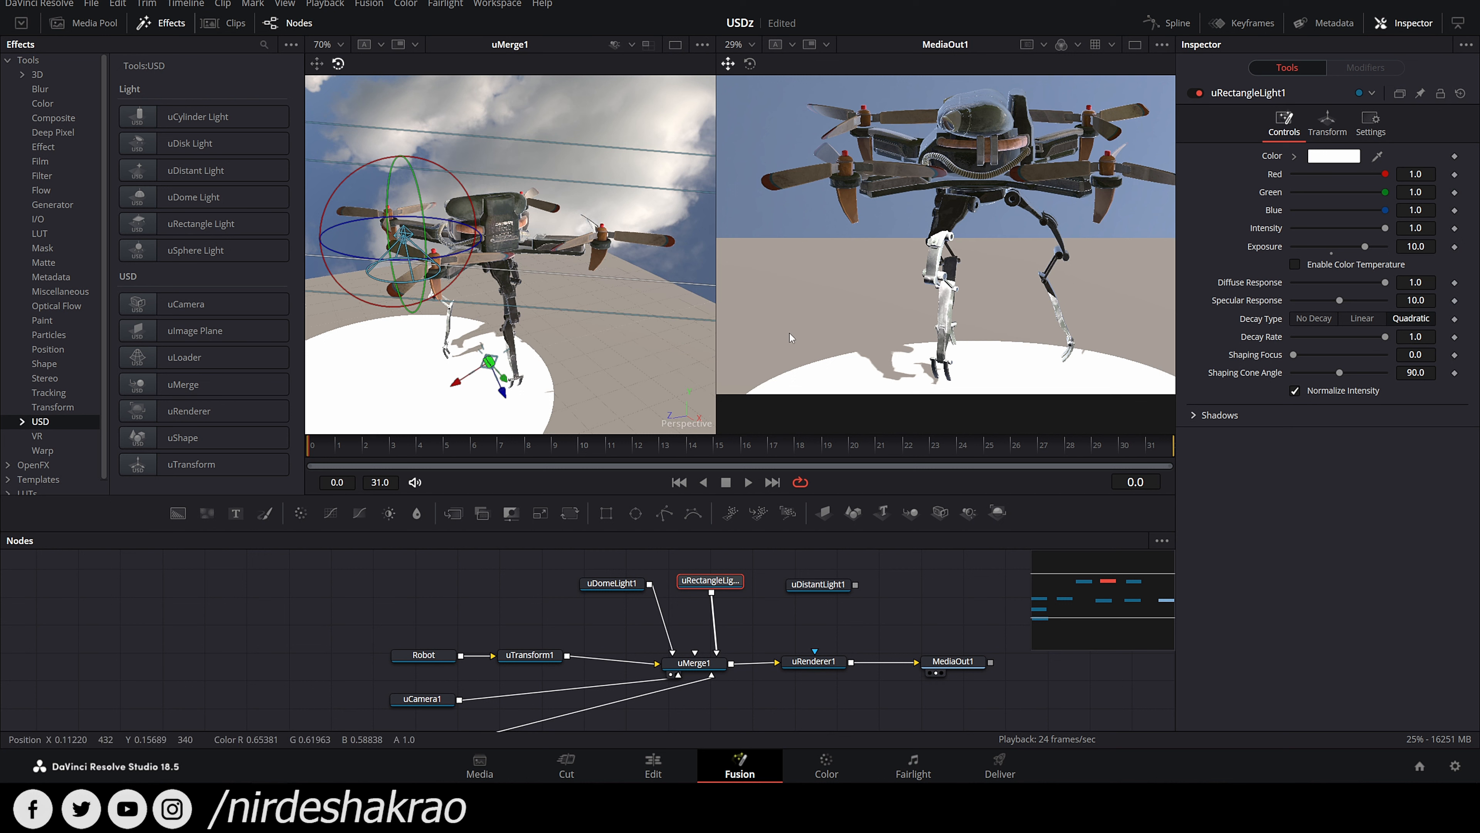
# Step: Set uRectangleLight1's X rotation to -90 and raise its Y translation to 7.24
pyautogui.click(1327, 123)
pyautogui.click(1425, 267)
pyautogui.write('-90')
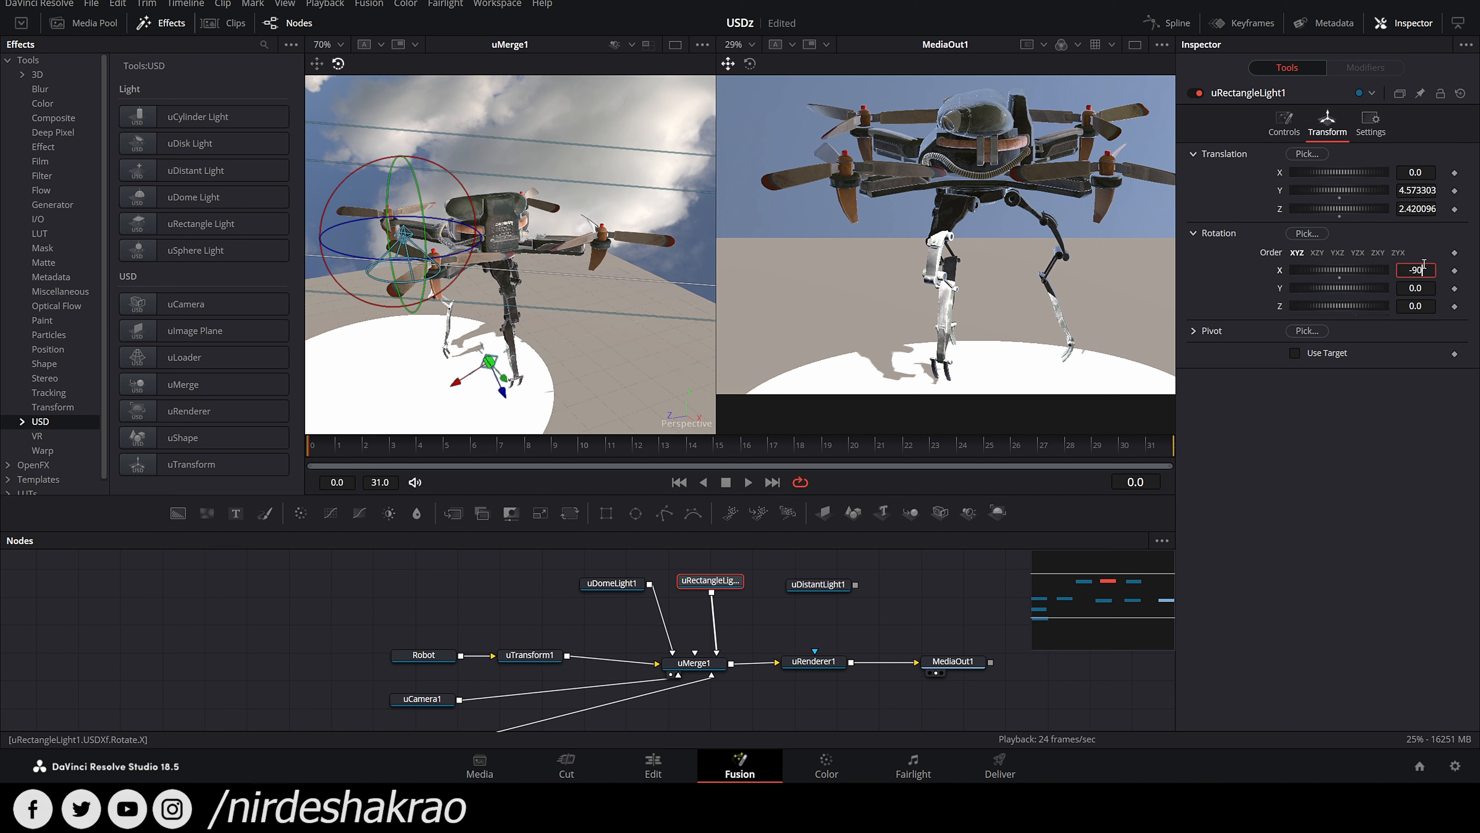
pyautogui.press('Tab')
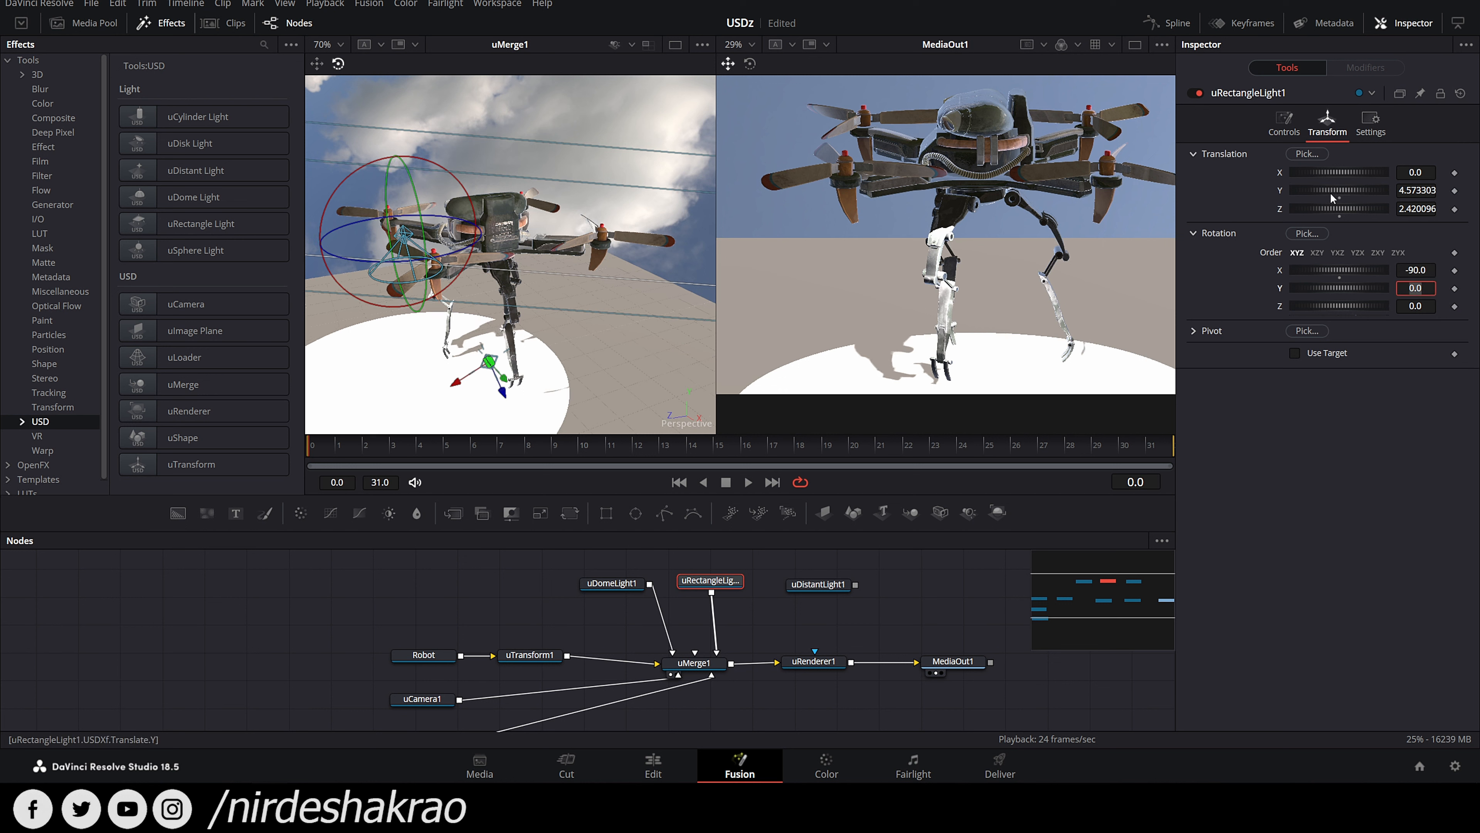
pyautogui.moveTo(1331, 192); pyautogui.dragTo(1398, 195)
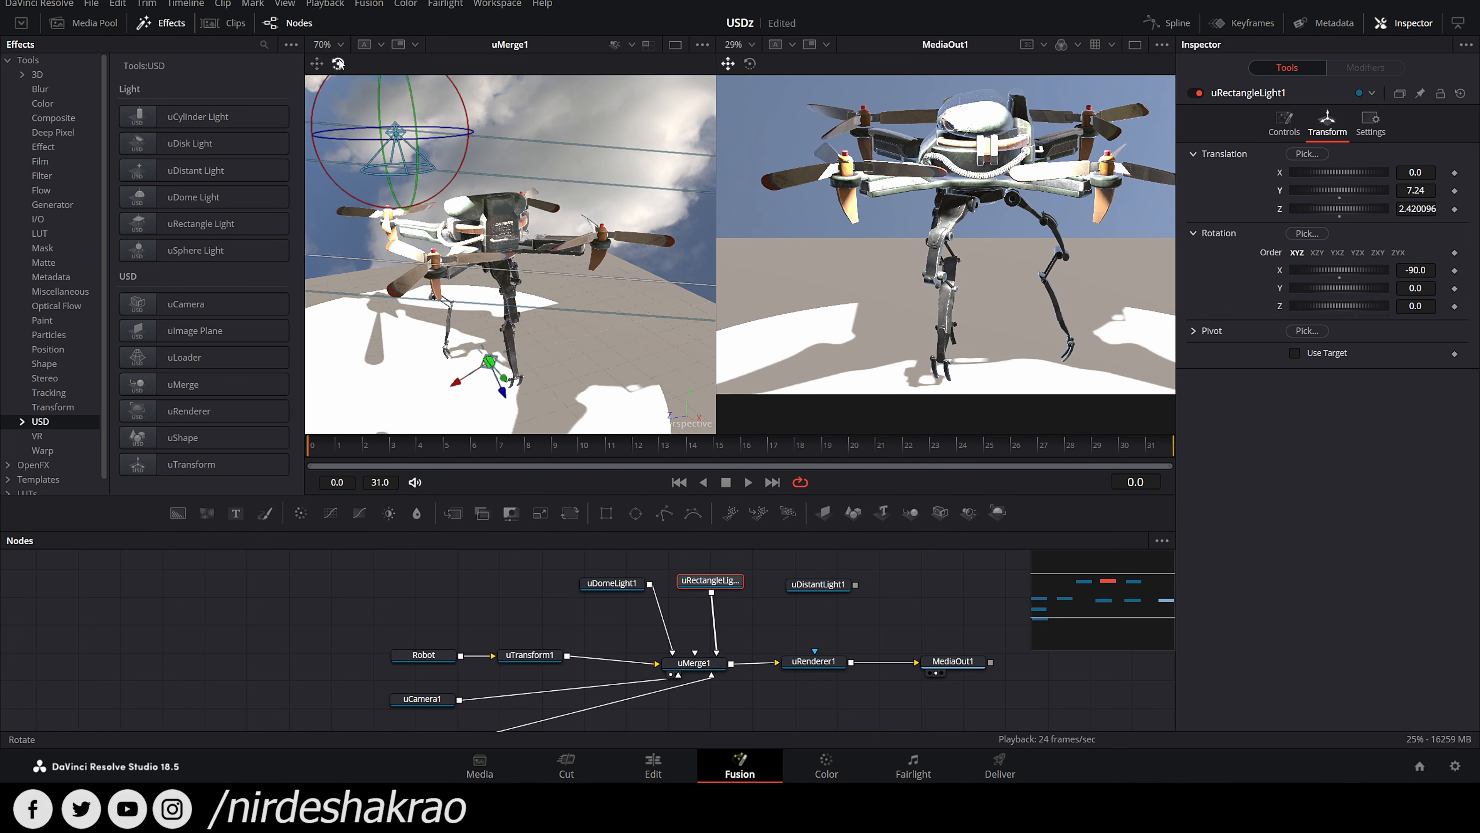
# Step: Position the rectangle light above the robot at about Y 9.19 and Z 0.36
pyautogui.click(317, 63)
pyautogui.moveTo(466, 134); pyautogui.dragTo(490, 71)
pyautogui.scroll(-5, 503, 201)
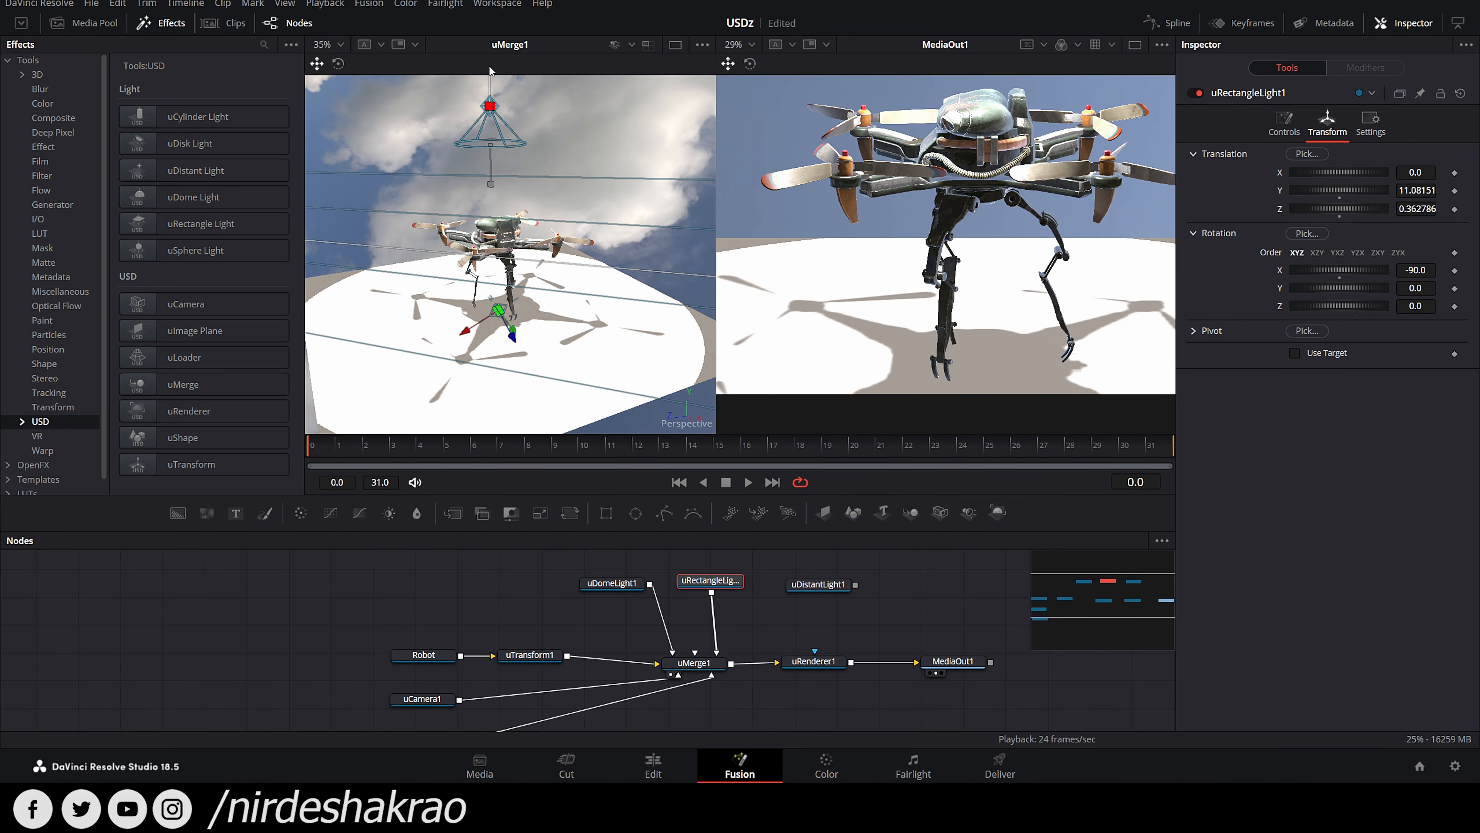
pyautogui.moveTo(546, 355); pyautogui.dragTo(590, 409)
pyautogui.moveTo(558, 326); pyautogui.dragTo(506, 373)
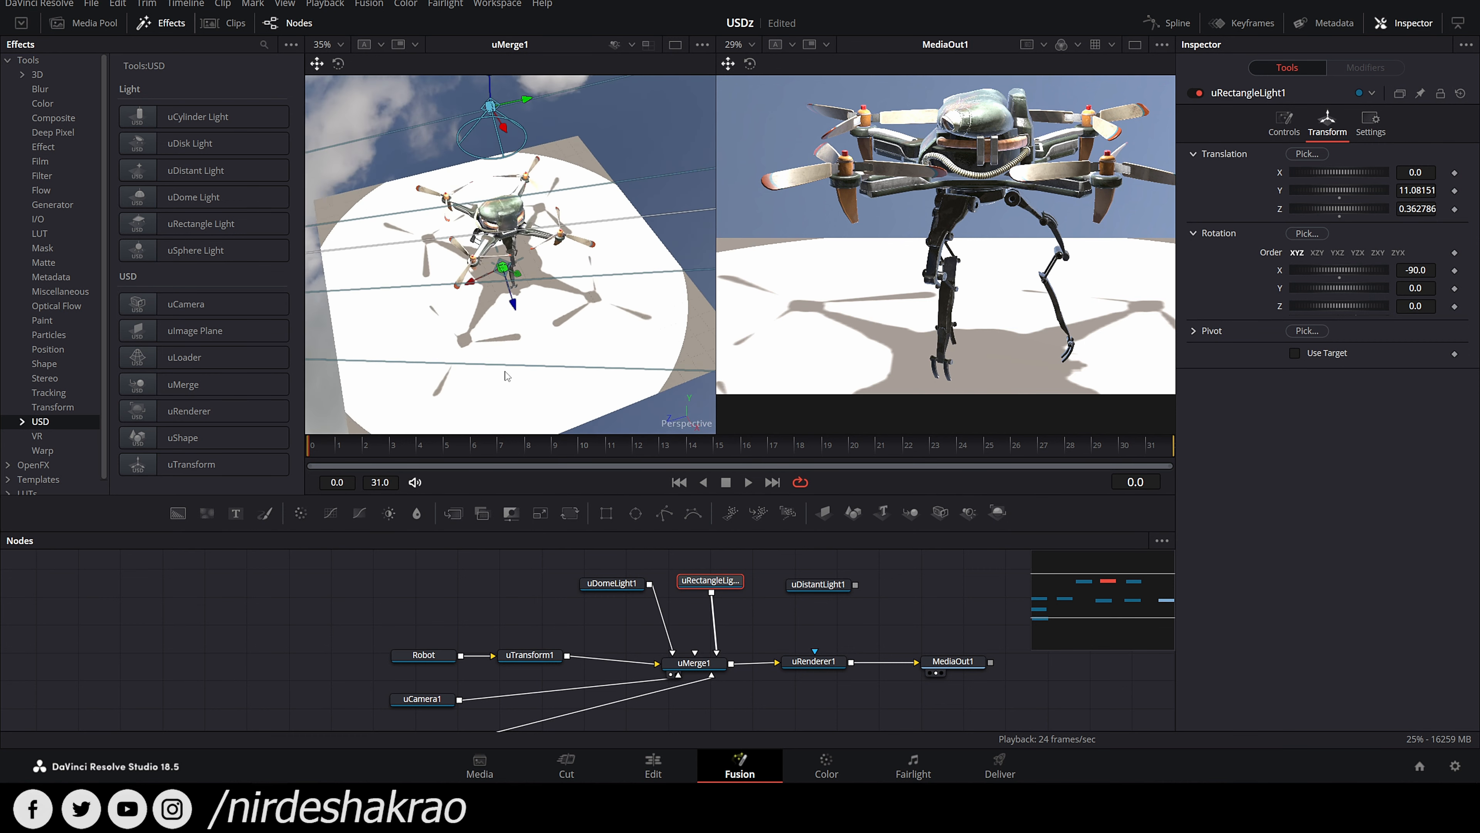
pyautogui.moveTo(497, 89); pyautogui.dragTo(496, 120)
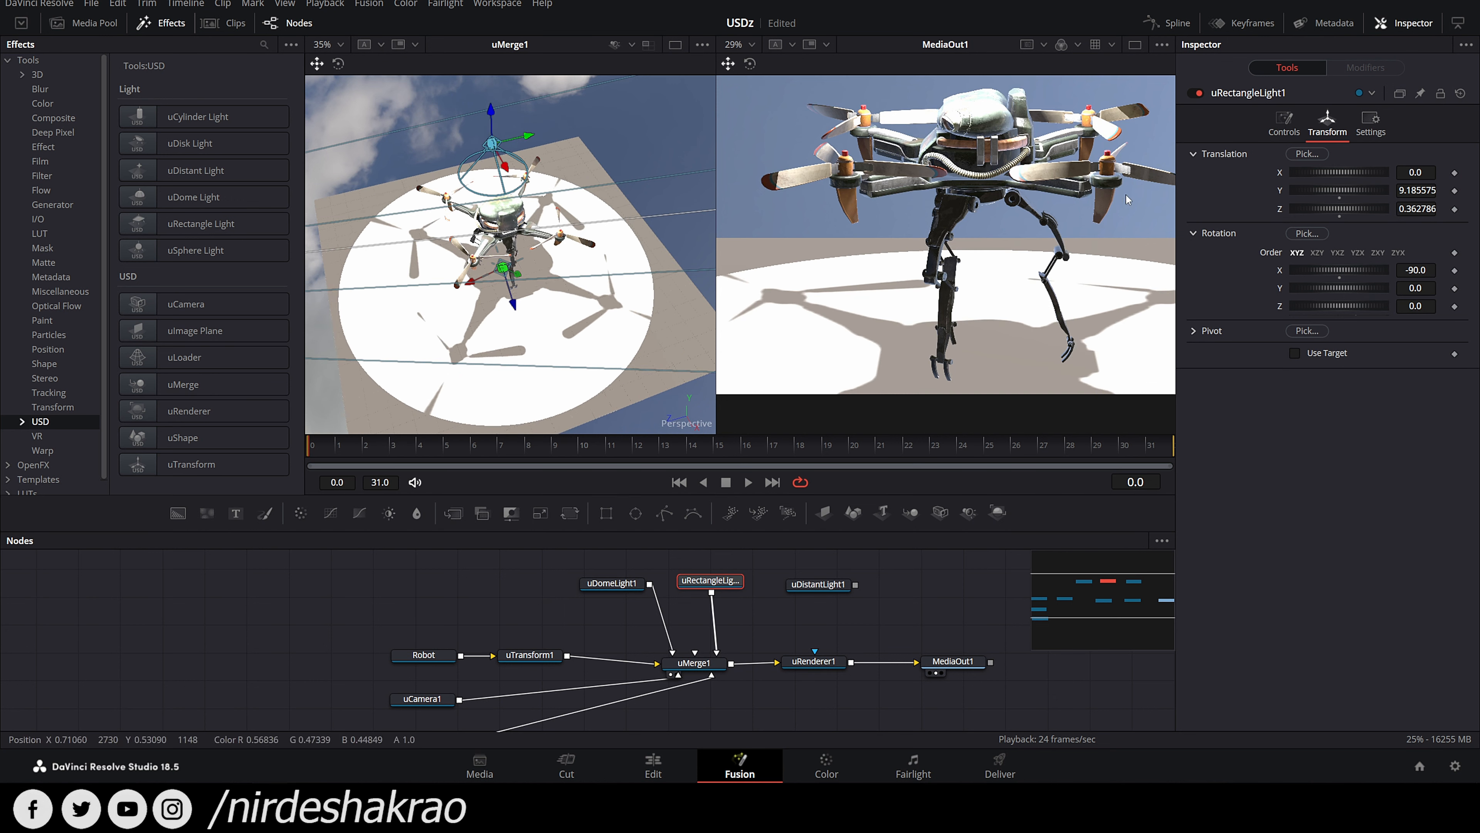
# Step: Set the rectangle light's exposure to 8
pyautogui.click(1284, 119)
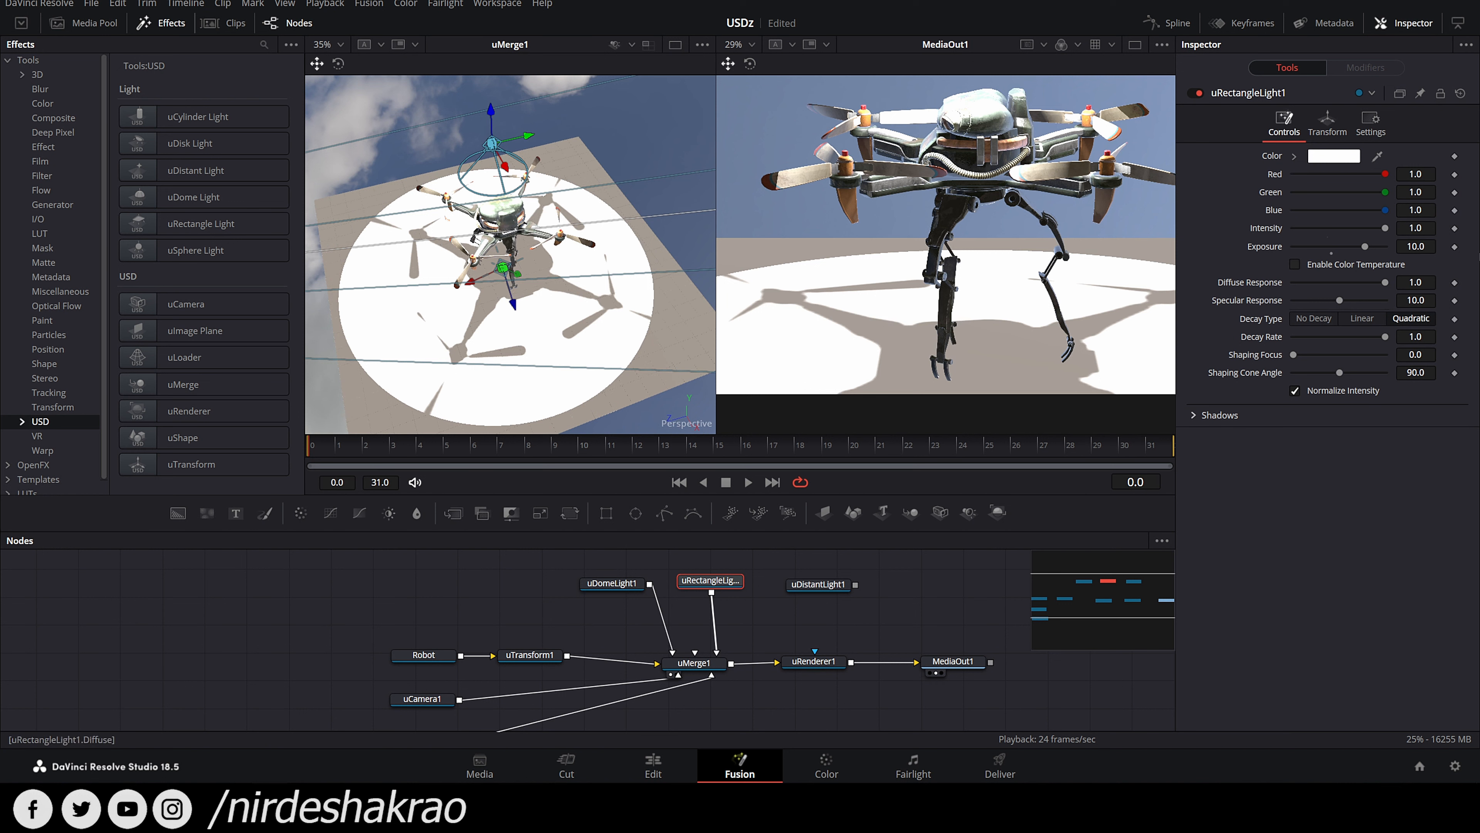
pyautogui.click(1332, 253)
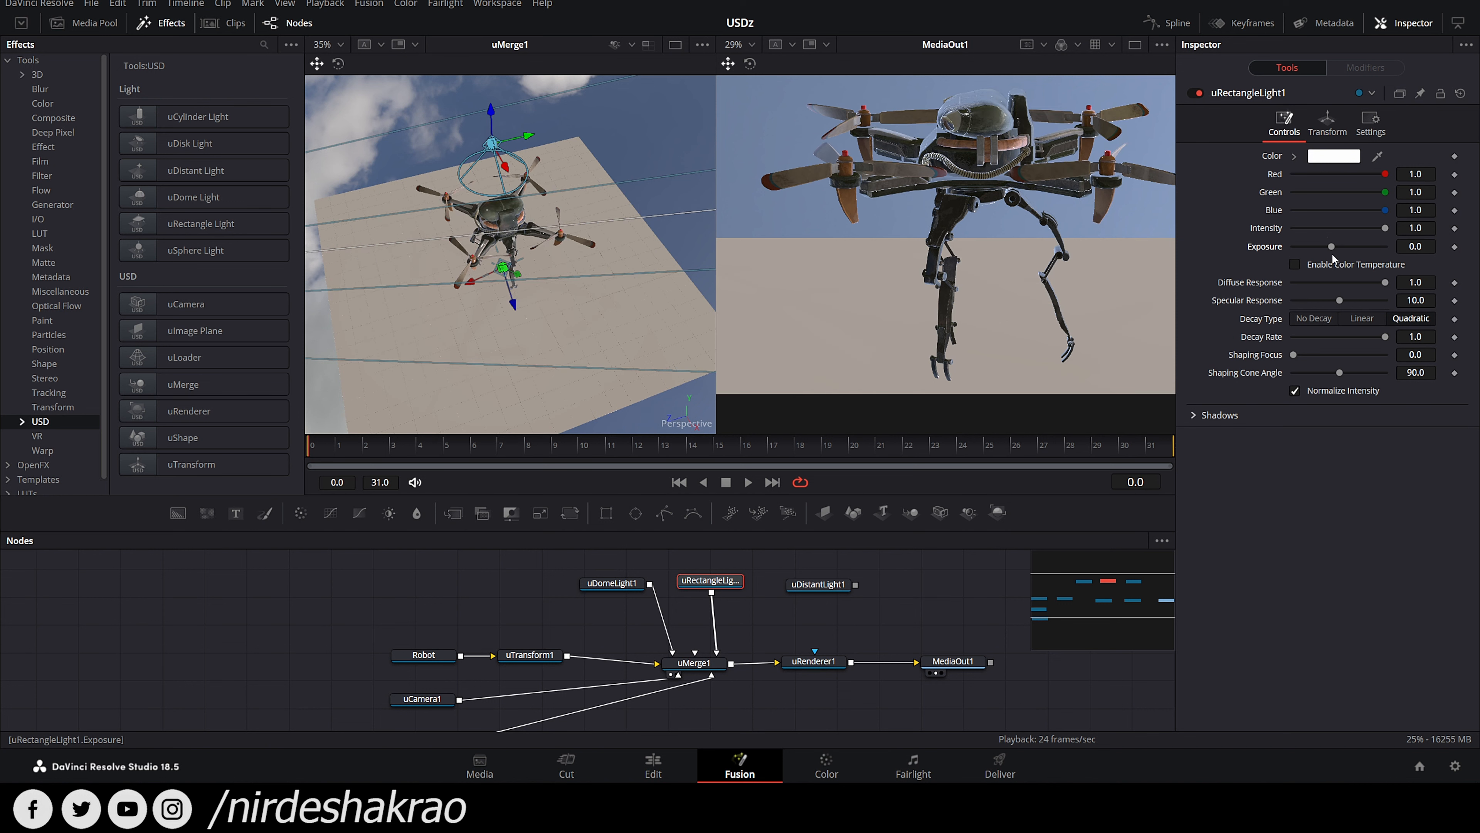
pyautogui.moveTo(1333, 247); pyautogui.dragTo(1358, 253)
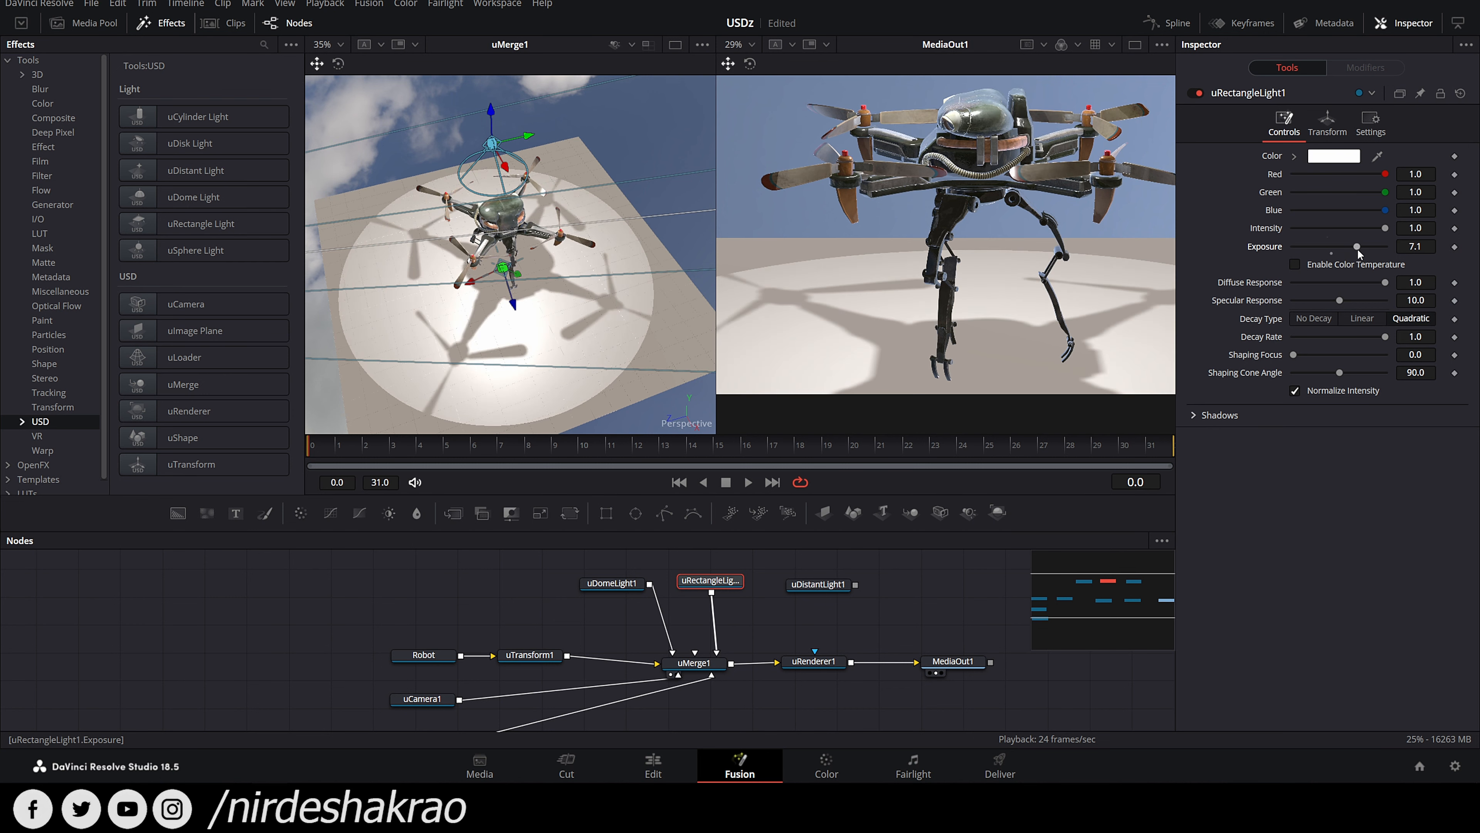
pyautogui.moveTo(629, 315); pyautogui.dragTo(731, 314)
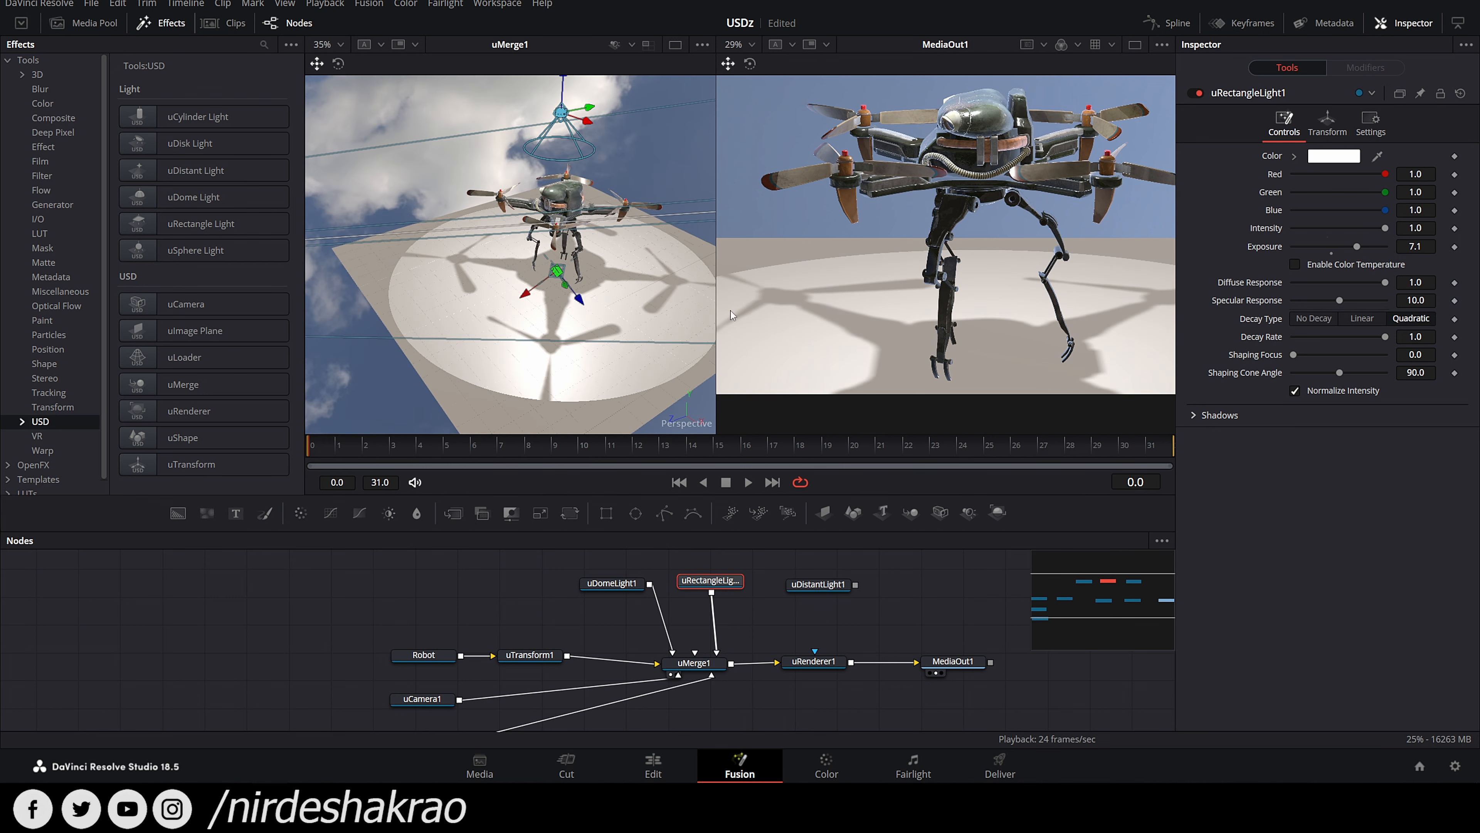
pyautogui.write('8')
pyautogui.press('Tab')
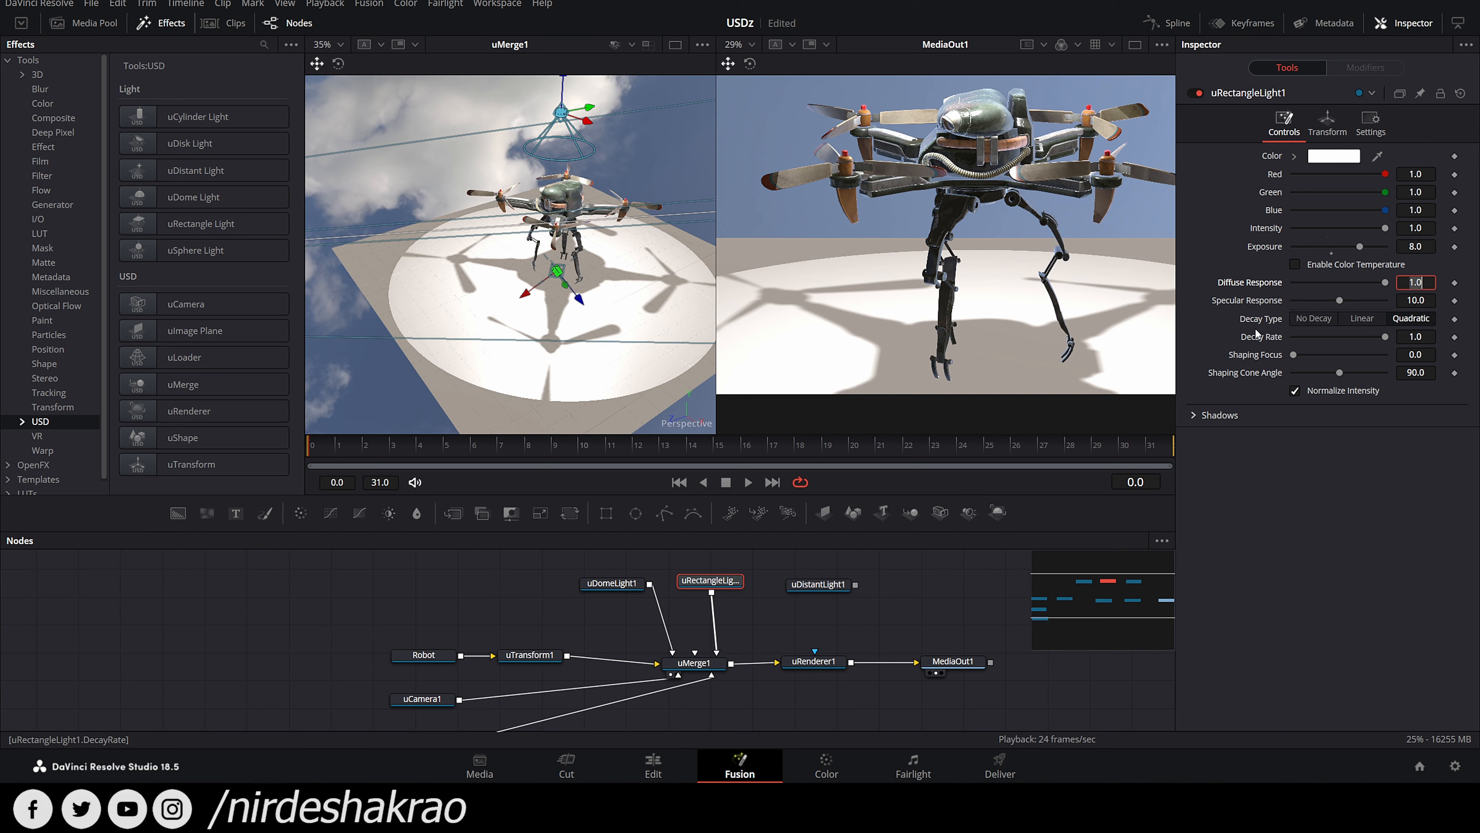
# Step: Try the No Decay and Linear decay types on the rectangle light, then return it to Quadratic
pyautogui.click(1315, 319)
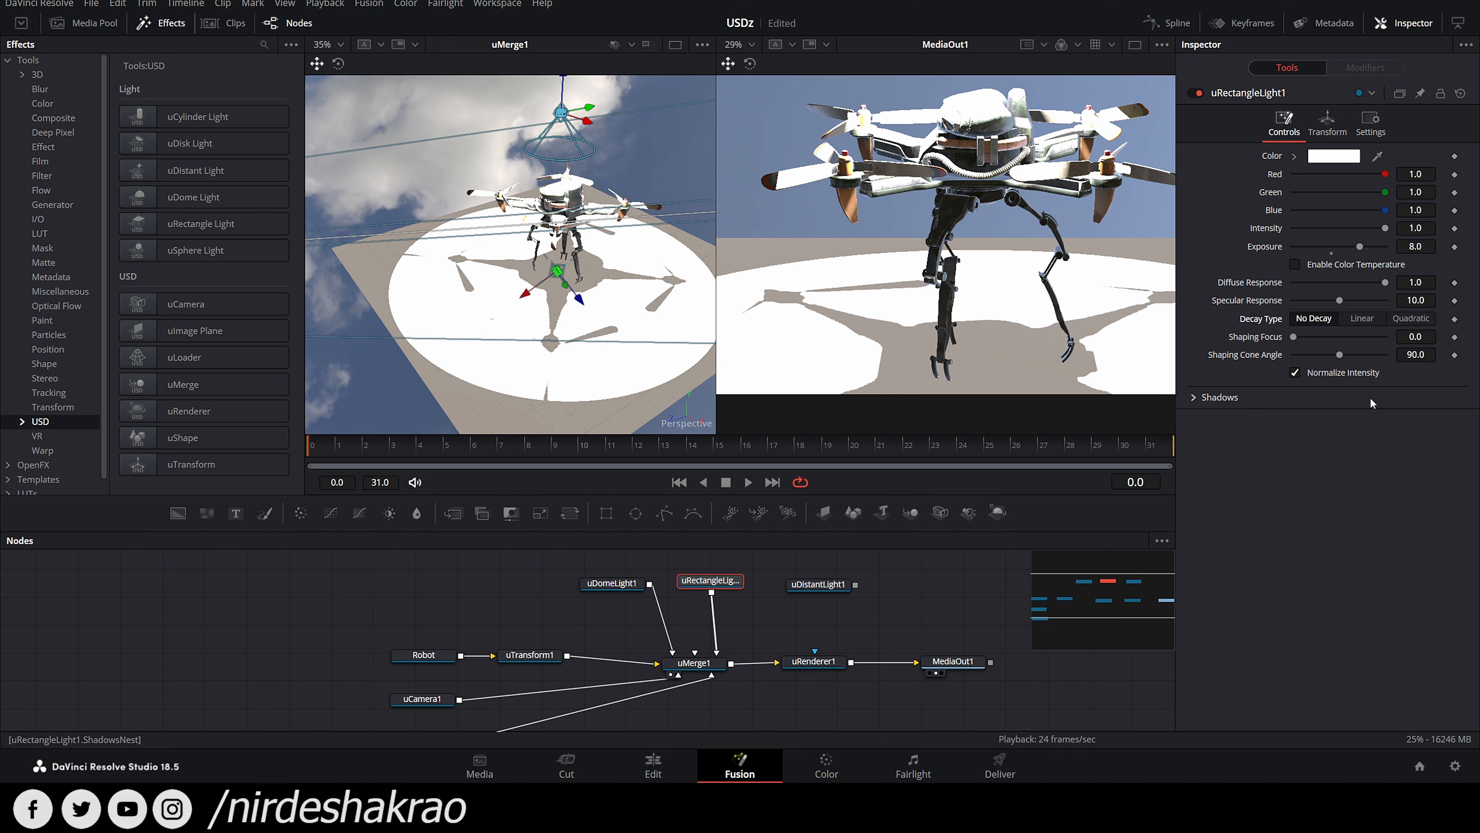
pyautogui.click(1362, 318)
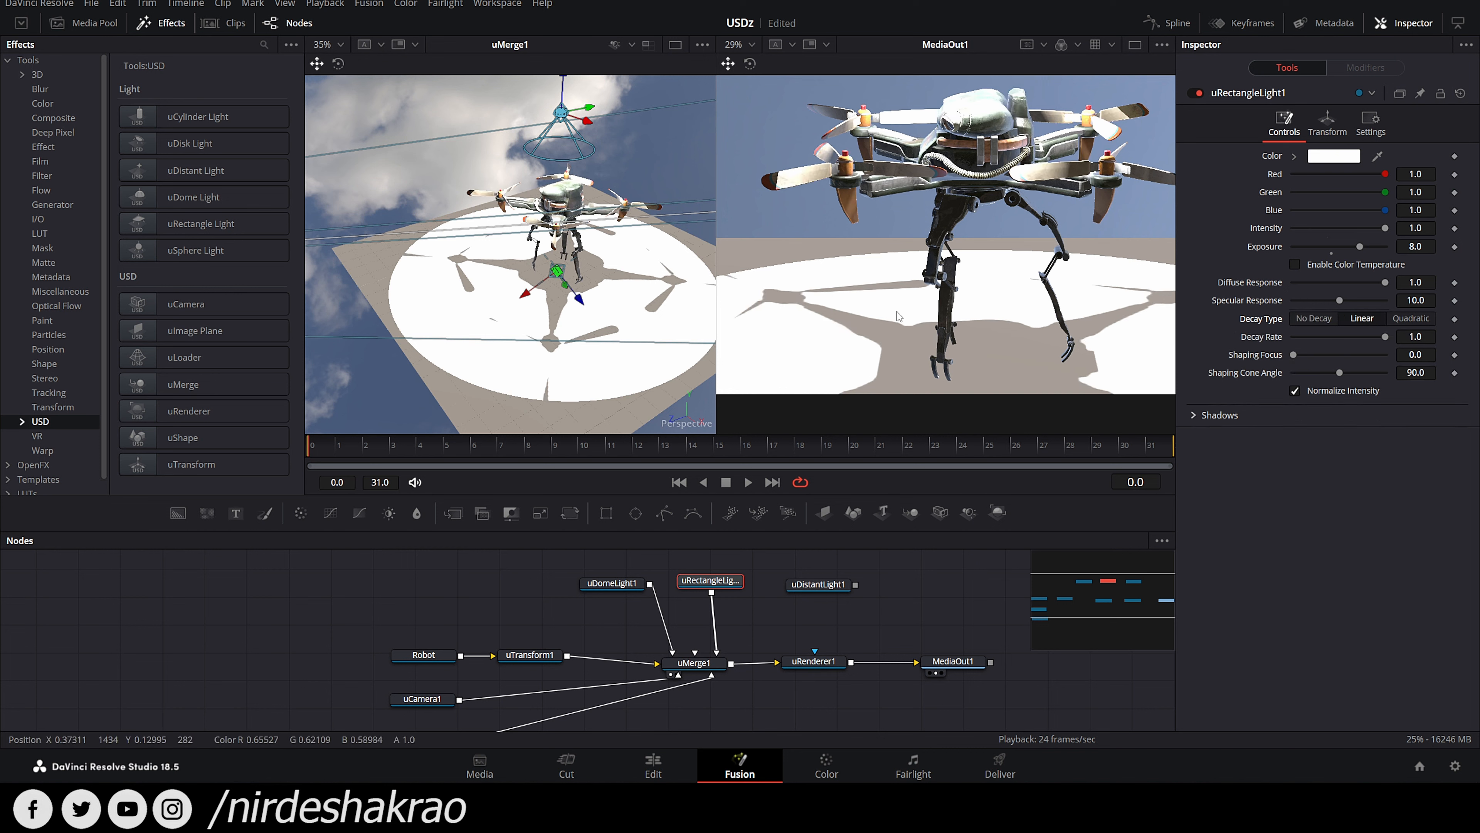
pyautogui.click(1411, 317)
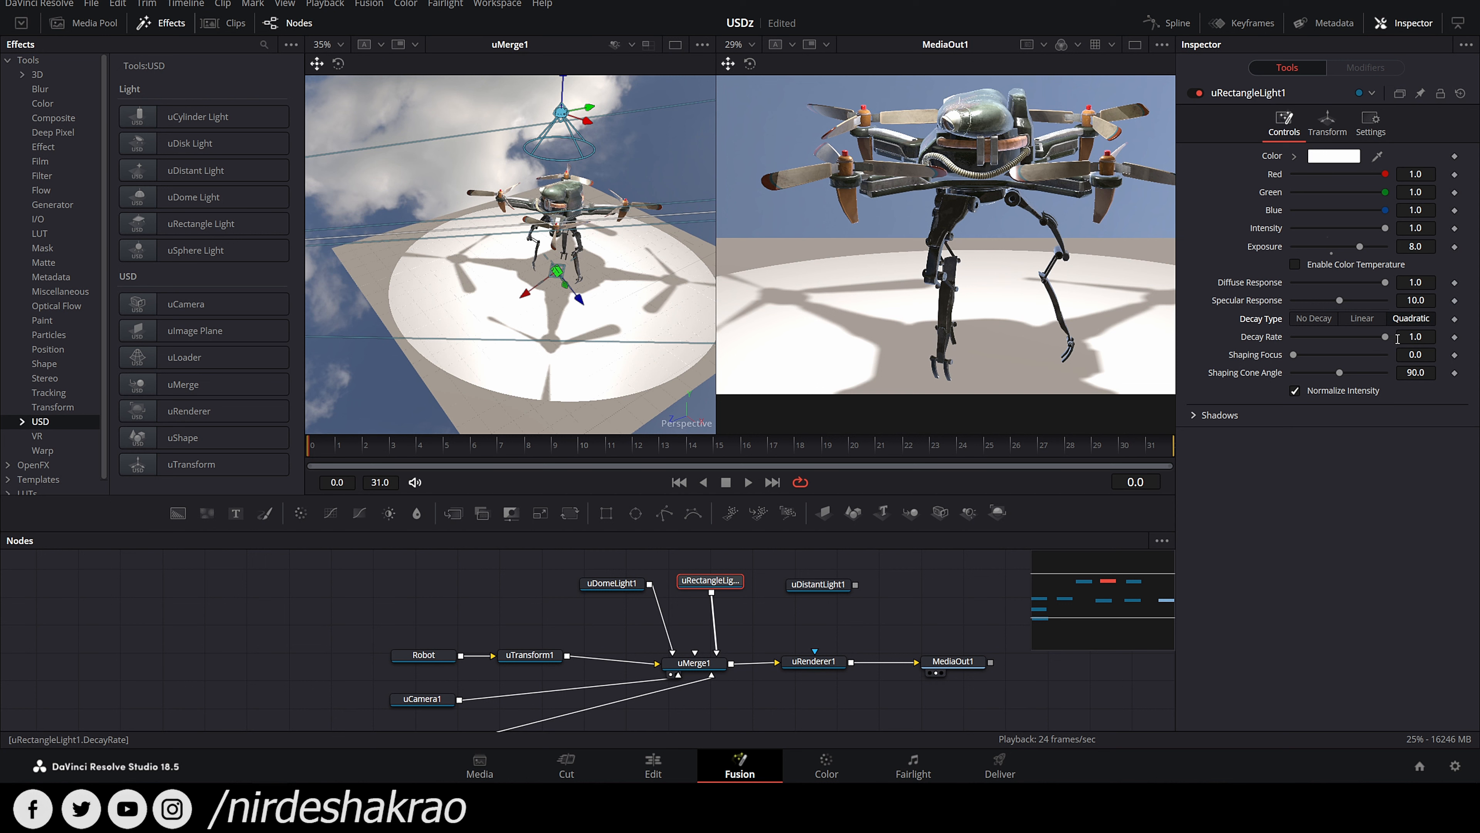
# Step: Try a decay rate of 2 on the rectangle light, then reset it to 1
pyautogui.click(1430, 338)
pyautogui.write('2')
pyautogui.press('Tab')
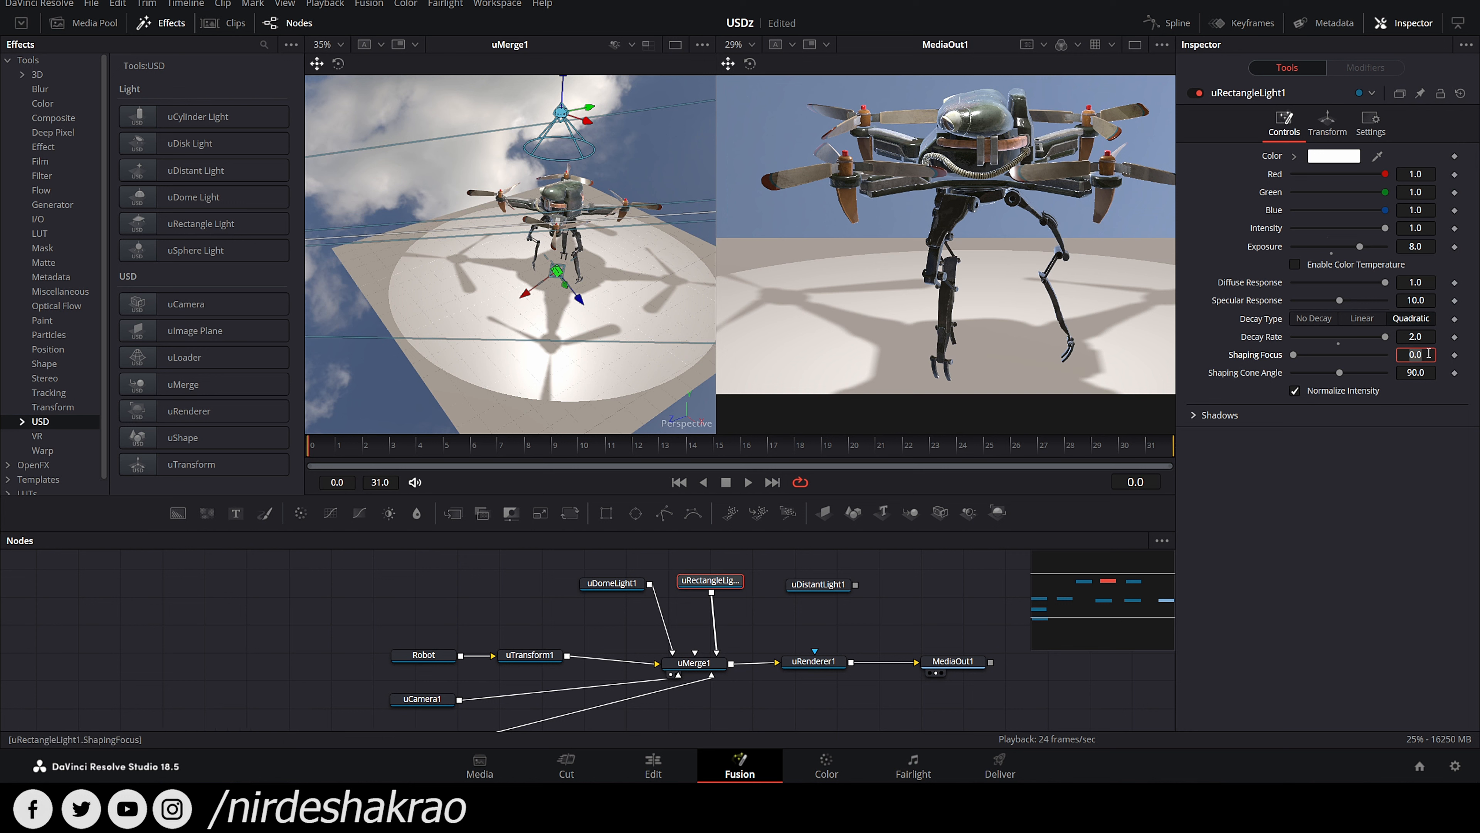
pyautogui.click(1342, 342)
pyautogui.click(1339, 345)
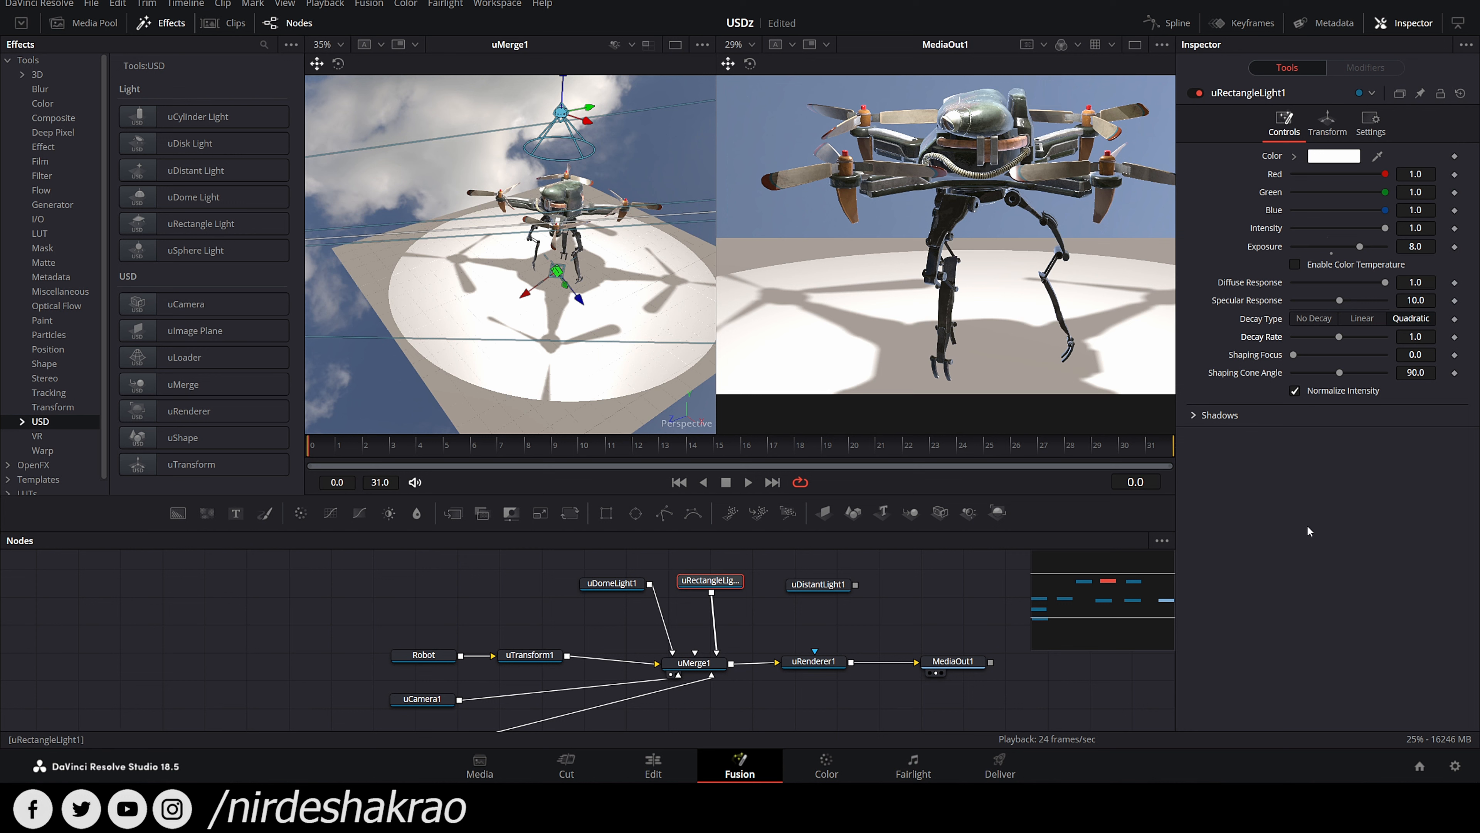
# Step: Open the rectangle light's shadow settings, test a higher softness and reset it, and set the shadow map size to 2048
pyautogui.click(1195, 415)
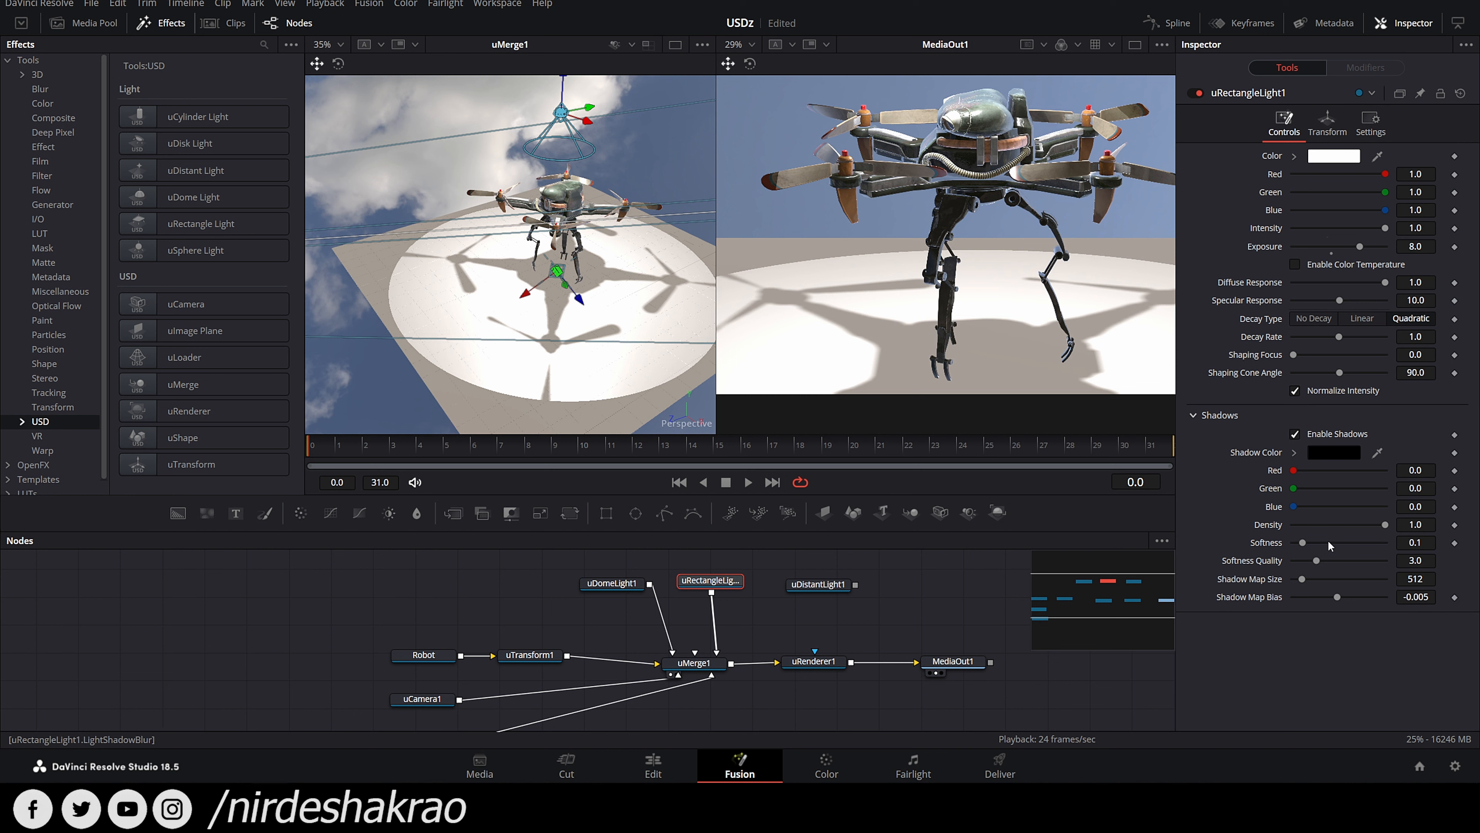
pyautogui.moveTo(1328, 544); pyautogui.dragTo(1339, 548)
pyautogui.click(1303, 545)
pyautogui.click(1410, 580)
pyautogui.write('2048')
pyautogui.press('Tab')
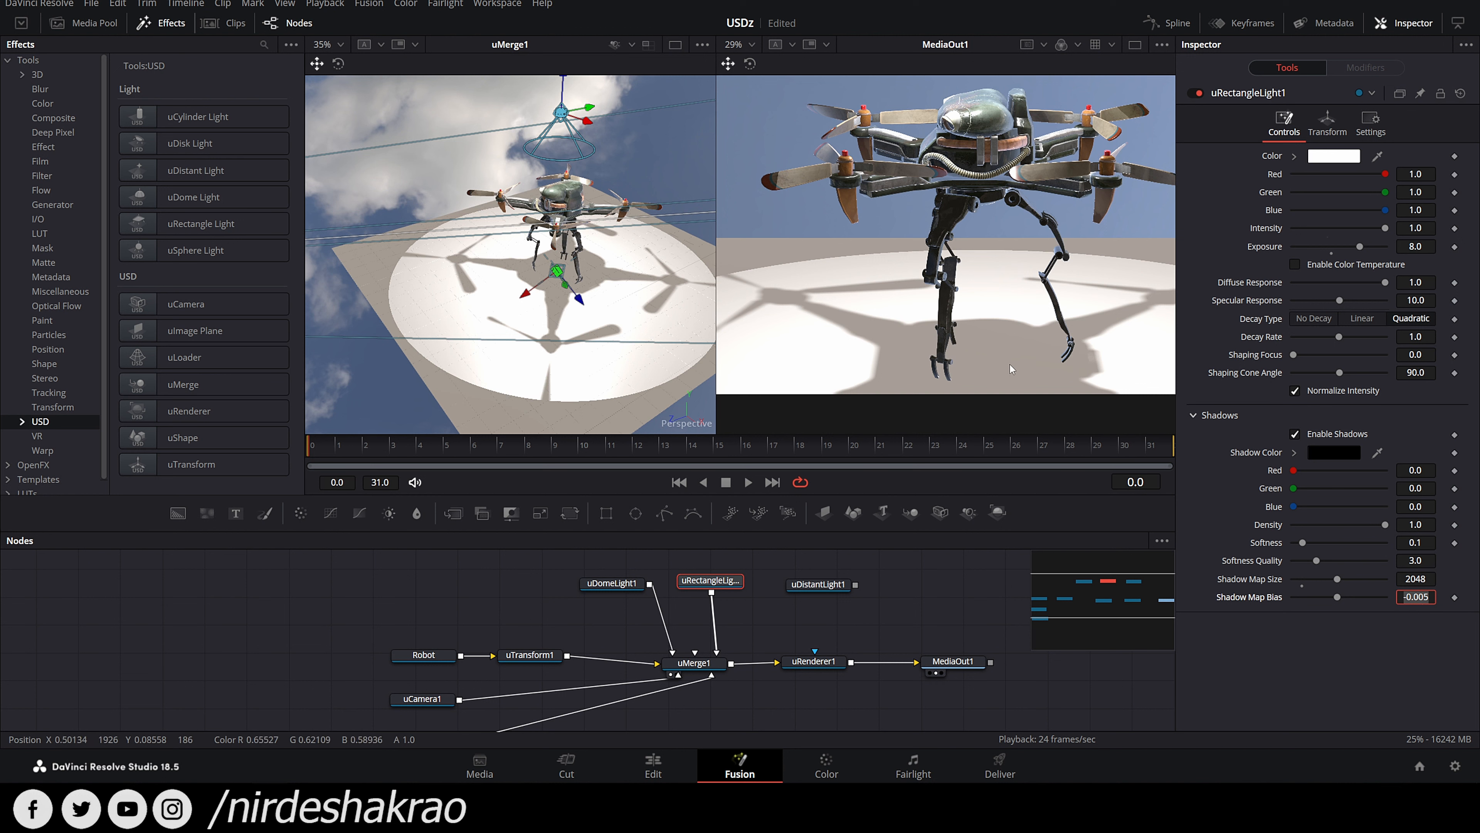
# Step: Try a shadow softness of 0 and a higher softness quality, then restore them to 0.1 and 3
pyautogui.click(1299, 543)
pyautogui.moveTo(1259, 541); pyautogui.dragTo(1252, 542)
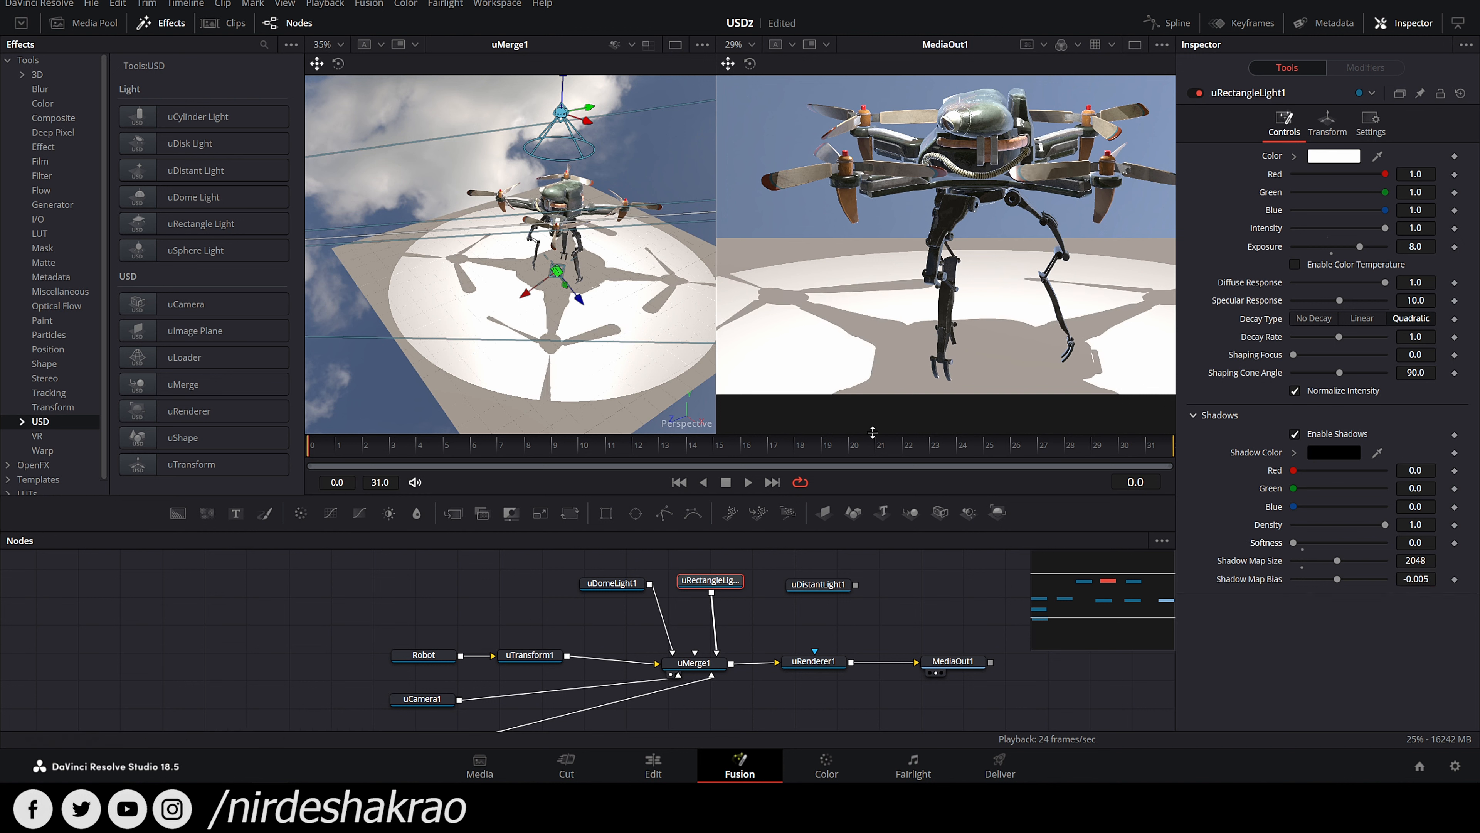
pyautogui.click(1302, 543)
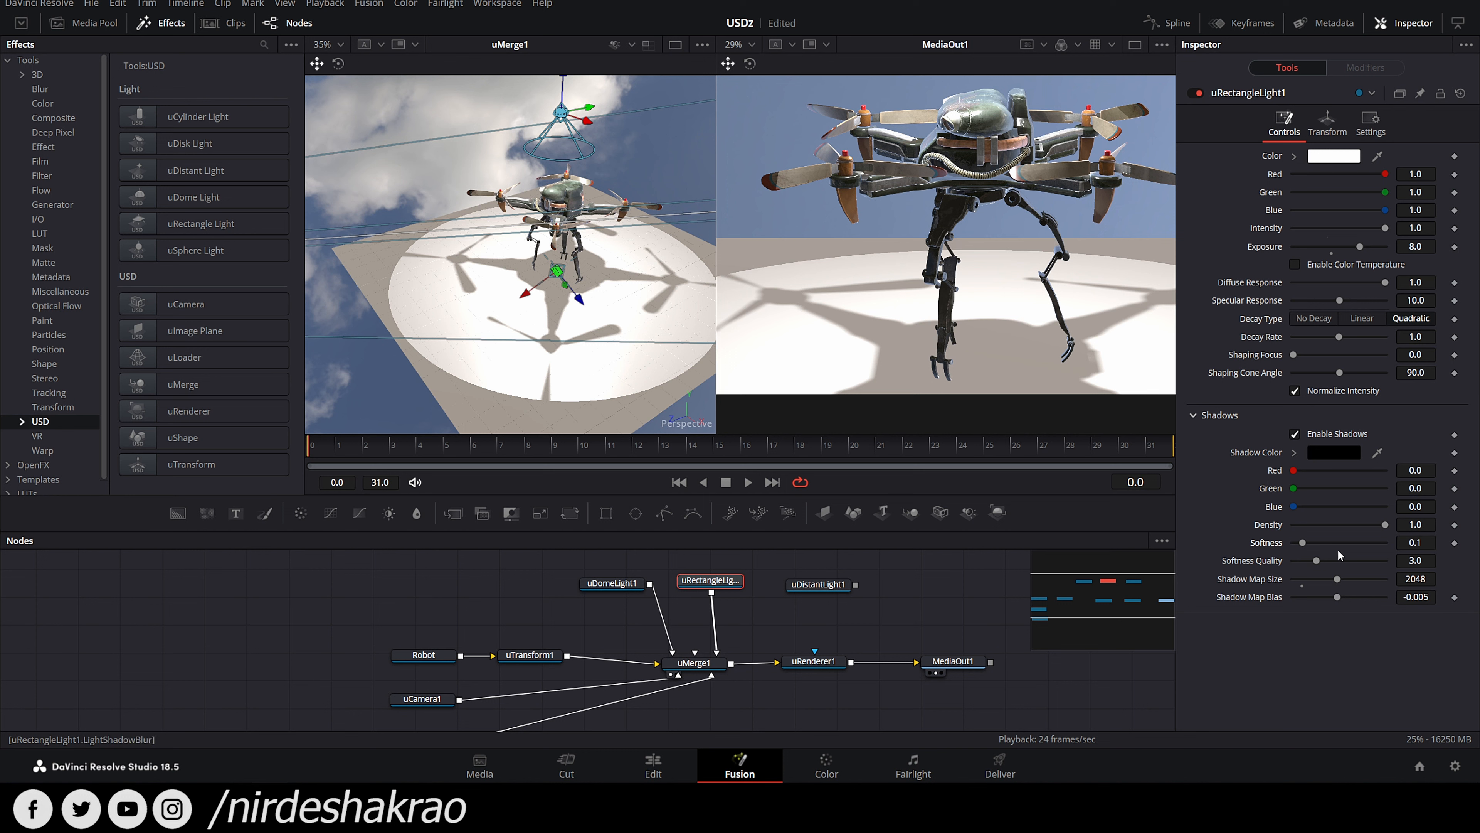
pyautogui.moveTo(1317, 560); pyautogui.dragTo(1345, 564)
pyautogui.click(1316, 567)
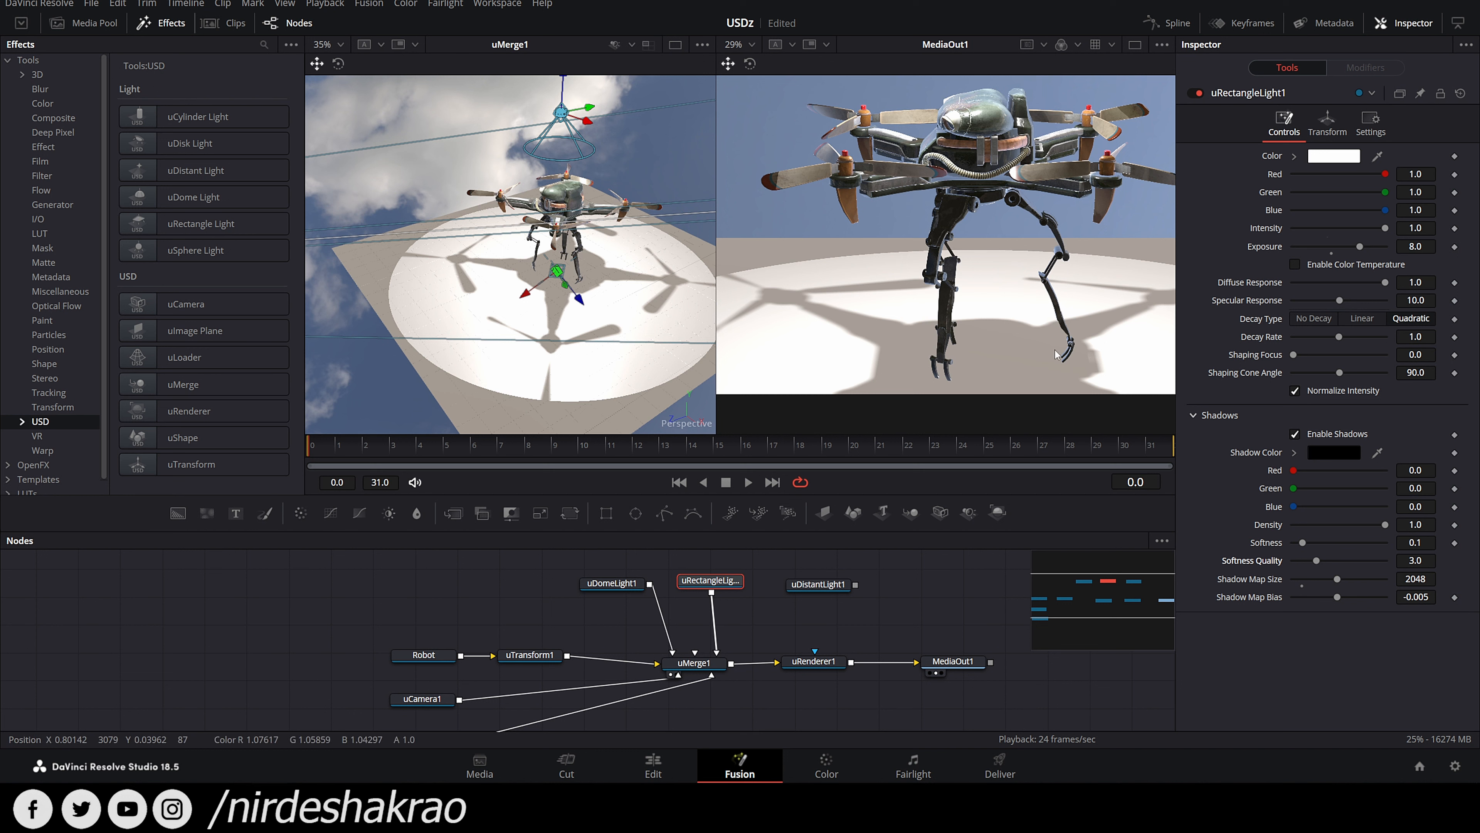
# Step: Try color temperature on the rectangle light at 1000 and at higher values, then restore 6500 and disable it
pyautogui.click(1296, 264)
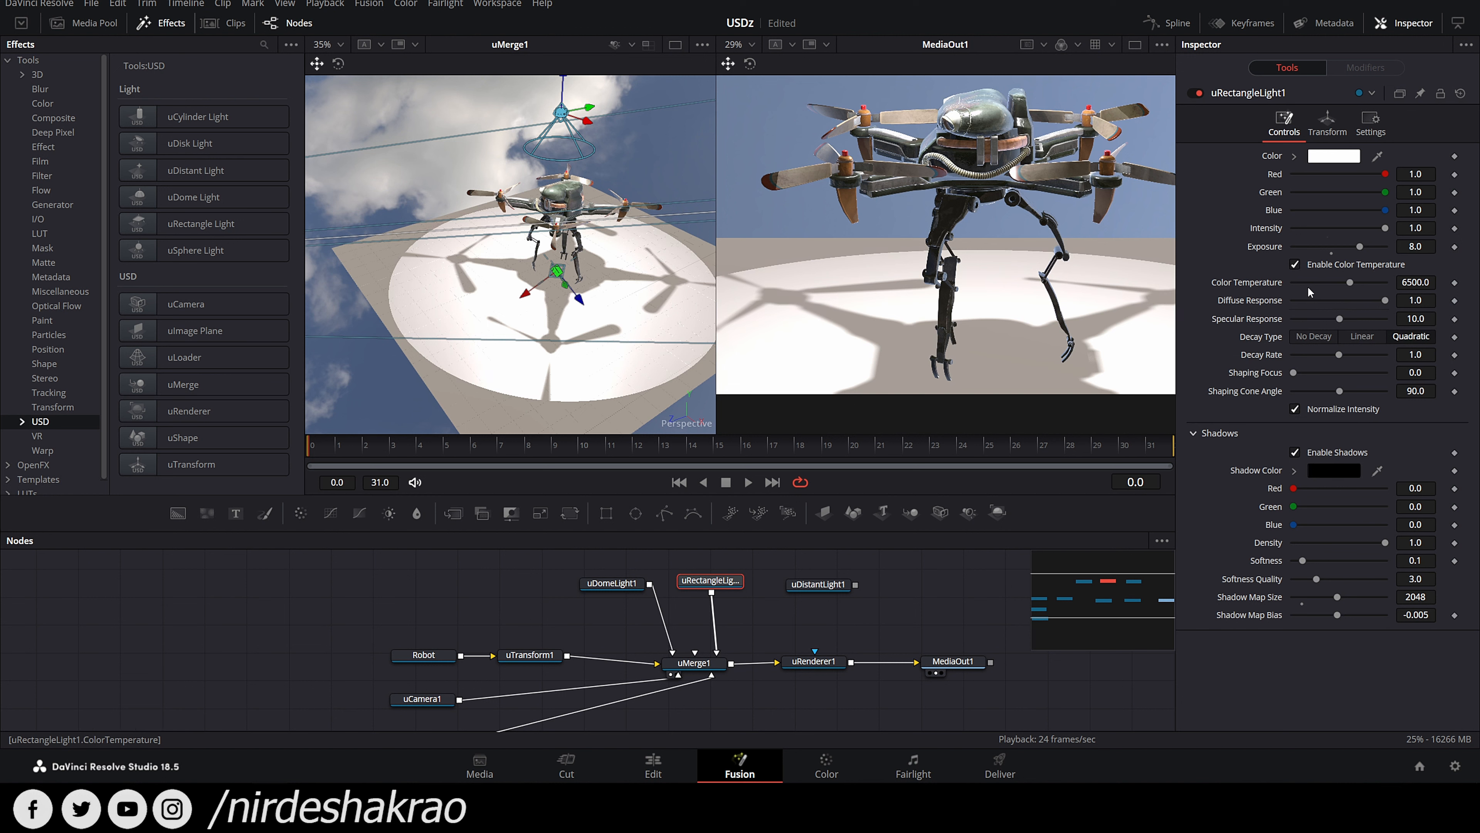
pyautogui.moveTo(1351, 282); pyautogui.dragTo(1274, 284)
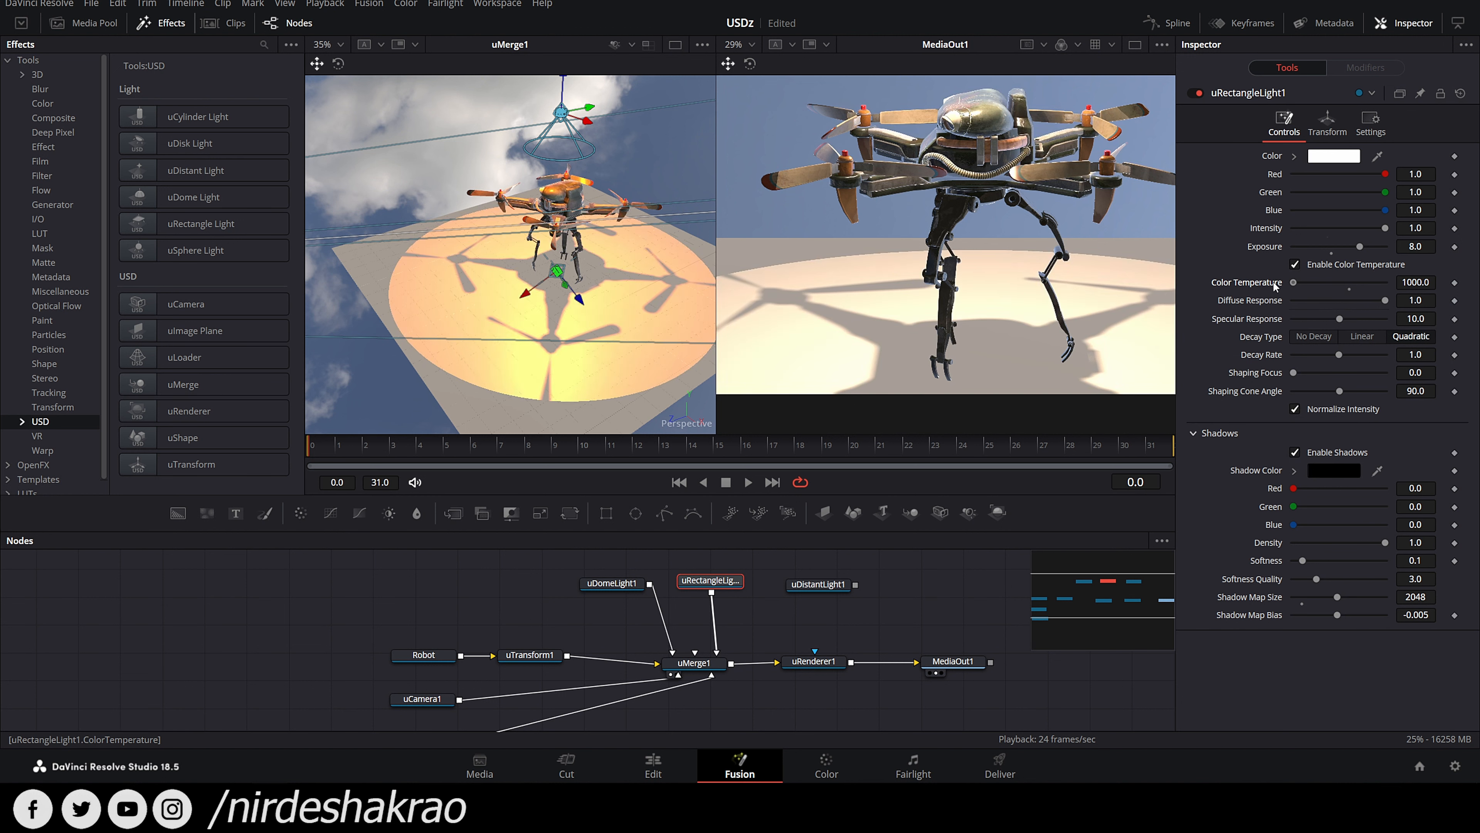
pyautogui.moveTo(1274, 284); pyautogui.dragTo(1476, 290)
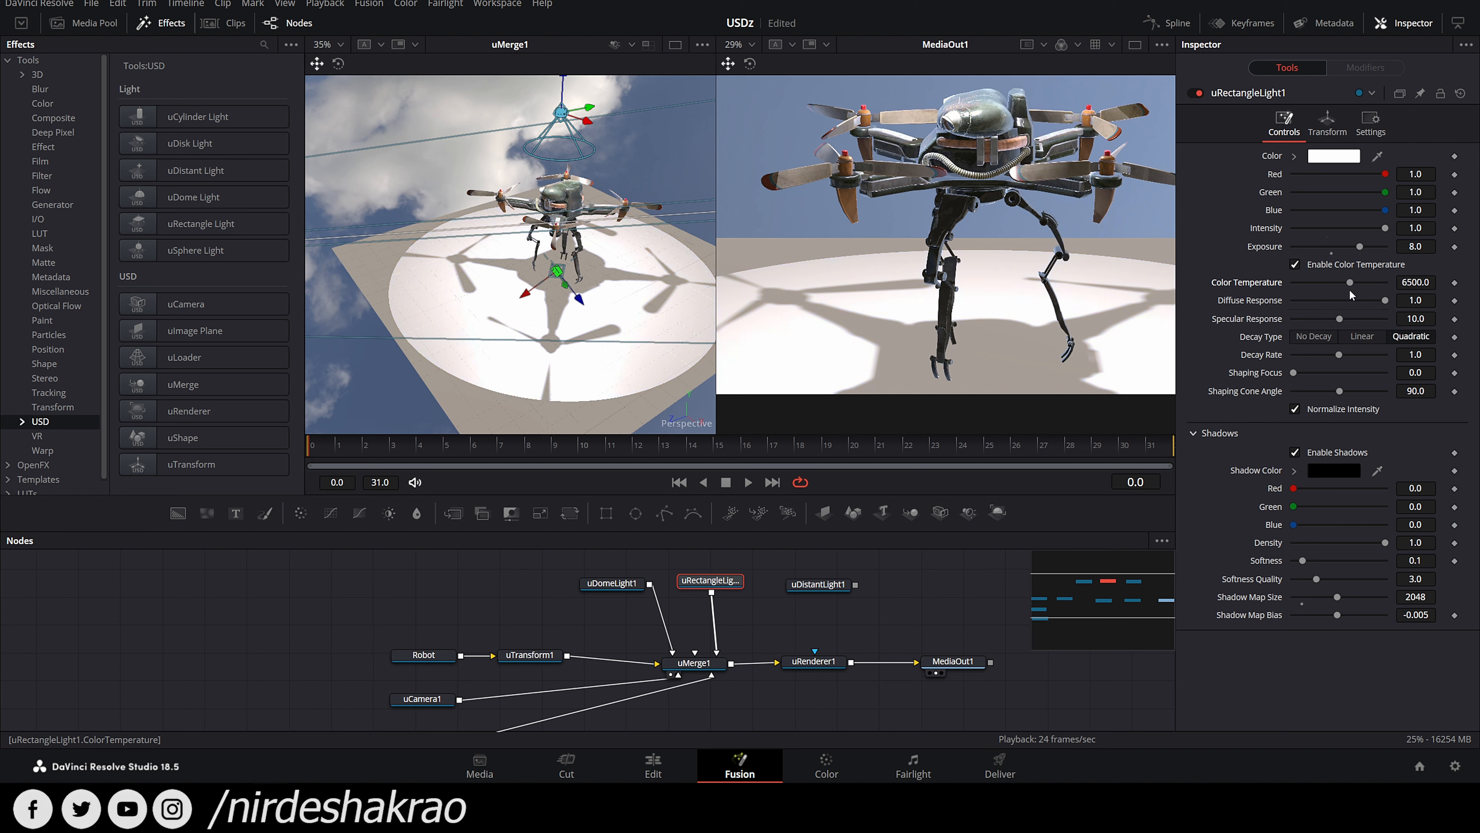
pyautogui.click(1295, 264)
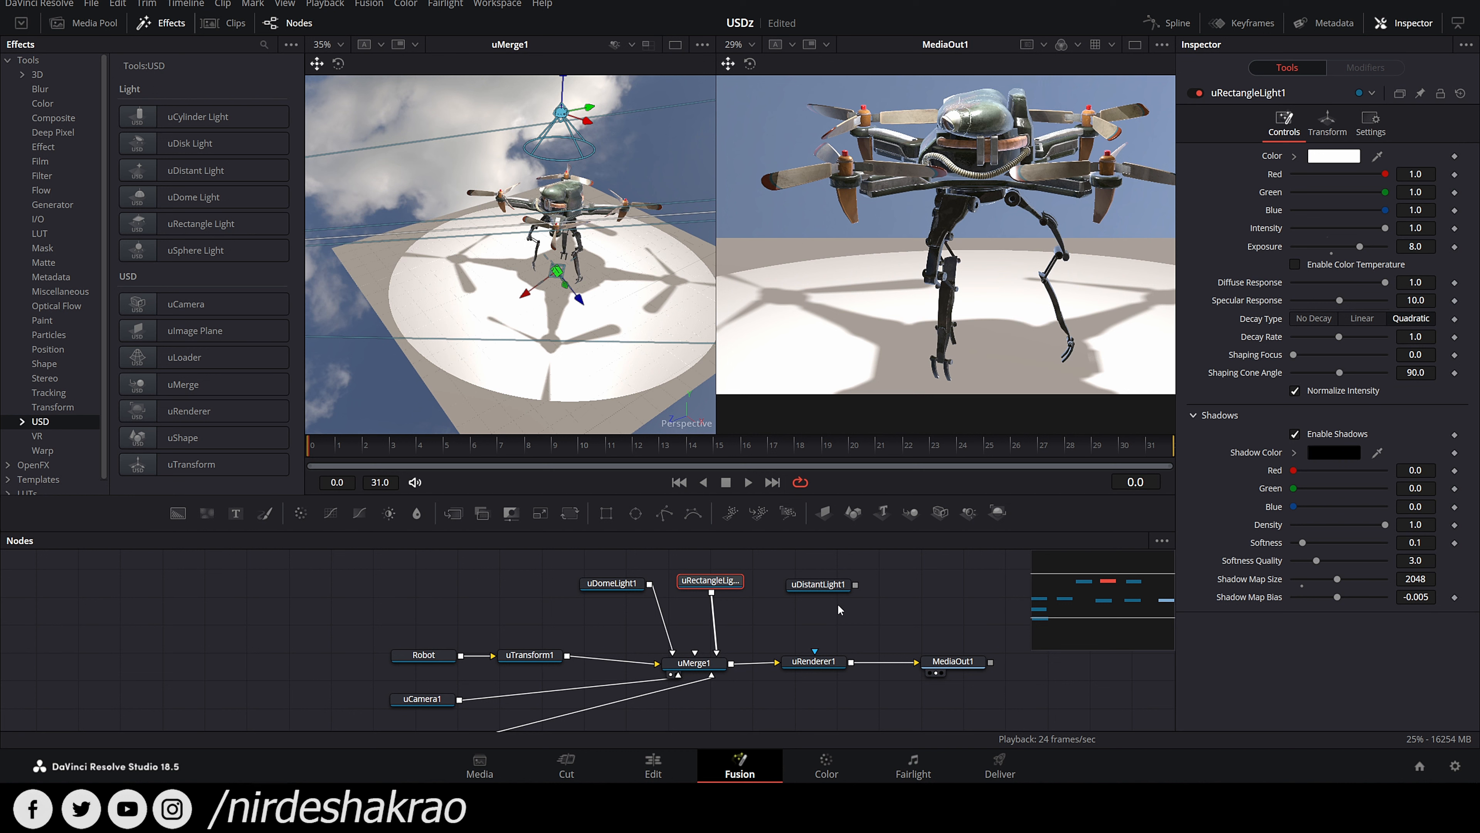
# Step: Disconnect the rectangle and dome lights from uMerge1, then reconnect only the rectangle light
pyautogui.moveTo(717, 651); pyautogui.dragTo(726, 633)
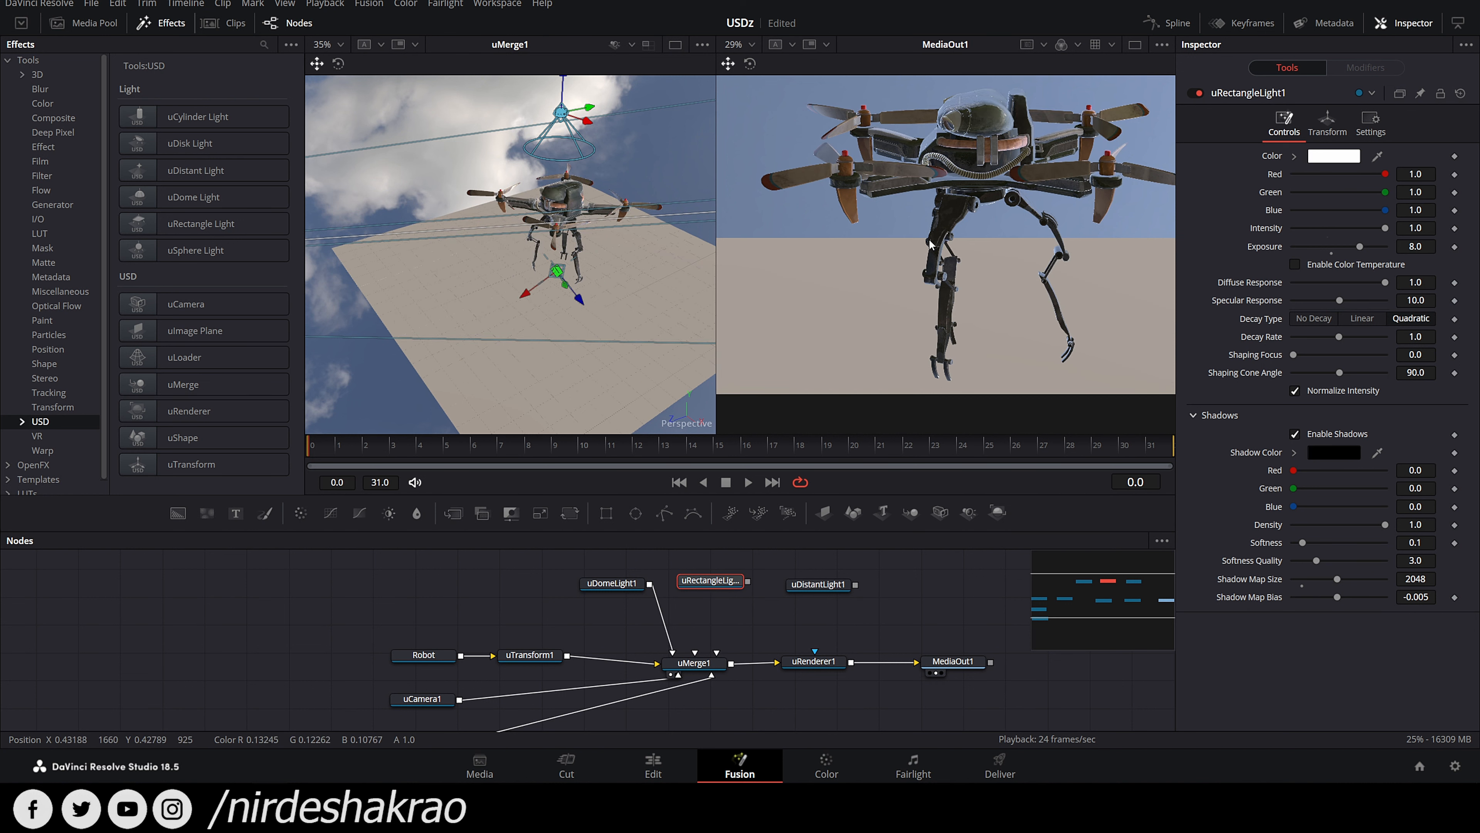
pyautogui.moveTo(612, 584); pyautogui.dragTo(606, 576)
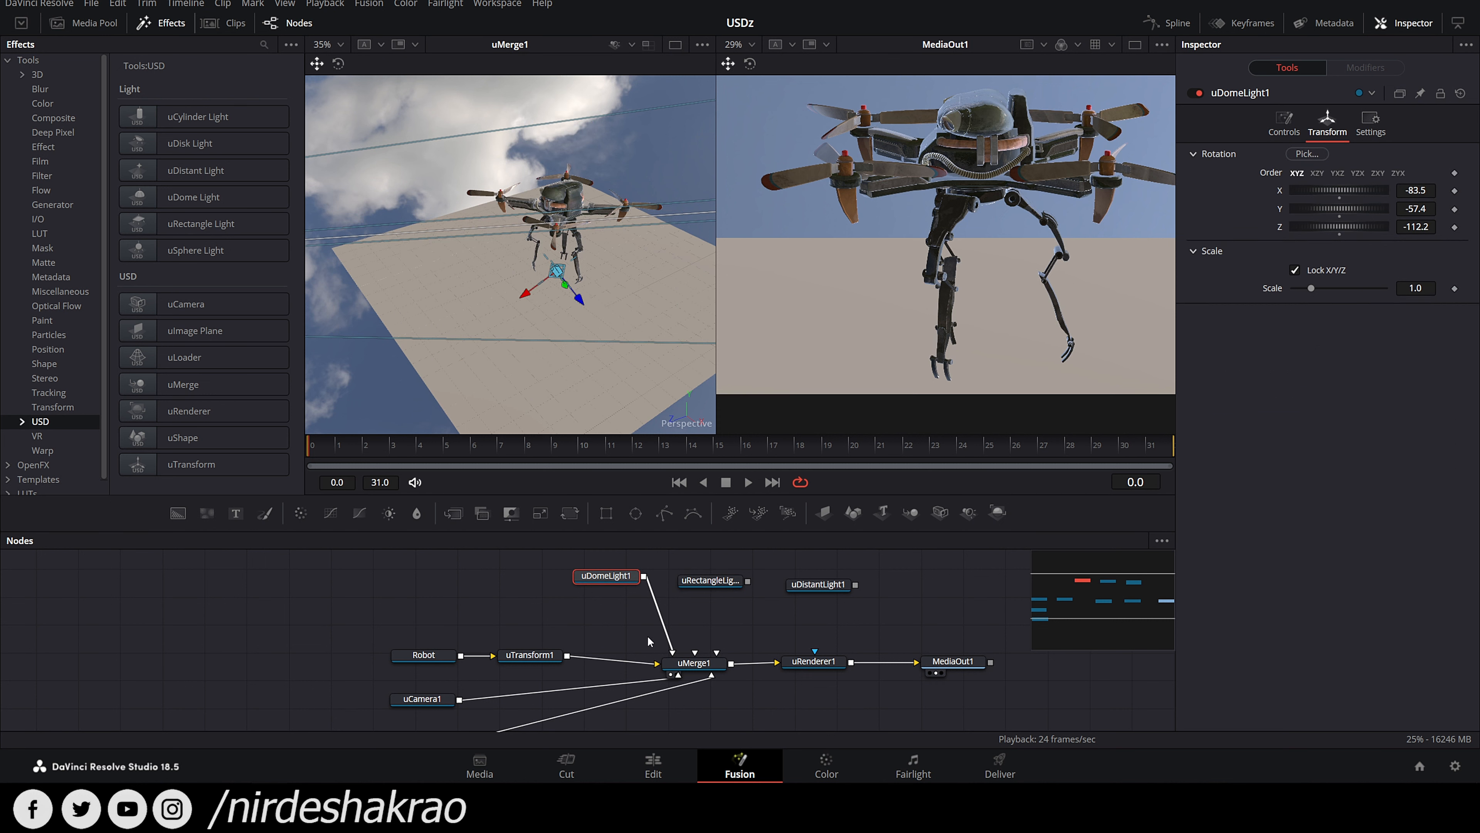
pyautogui.click(669, 638)
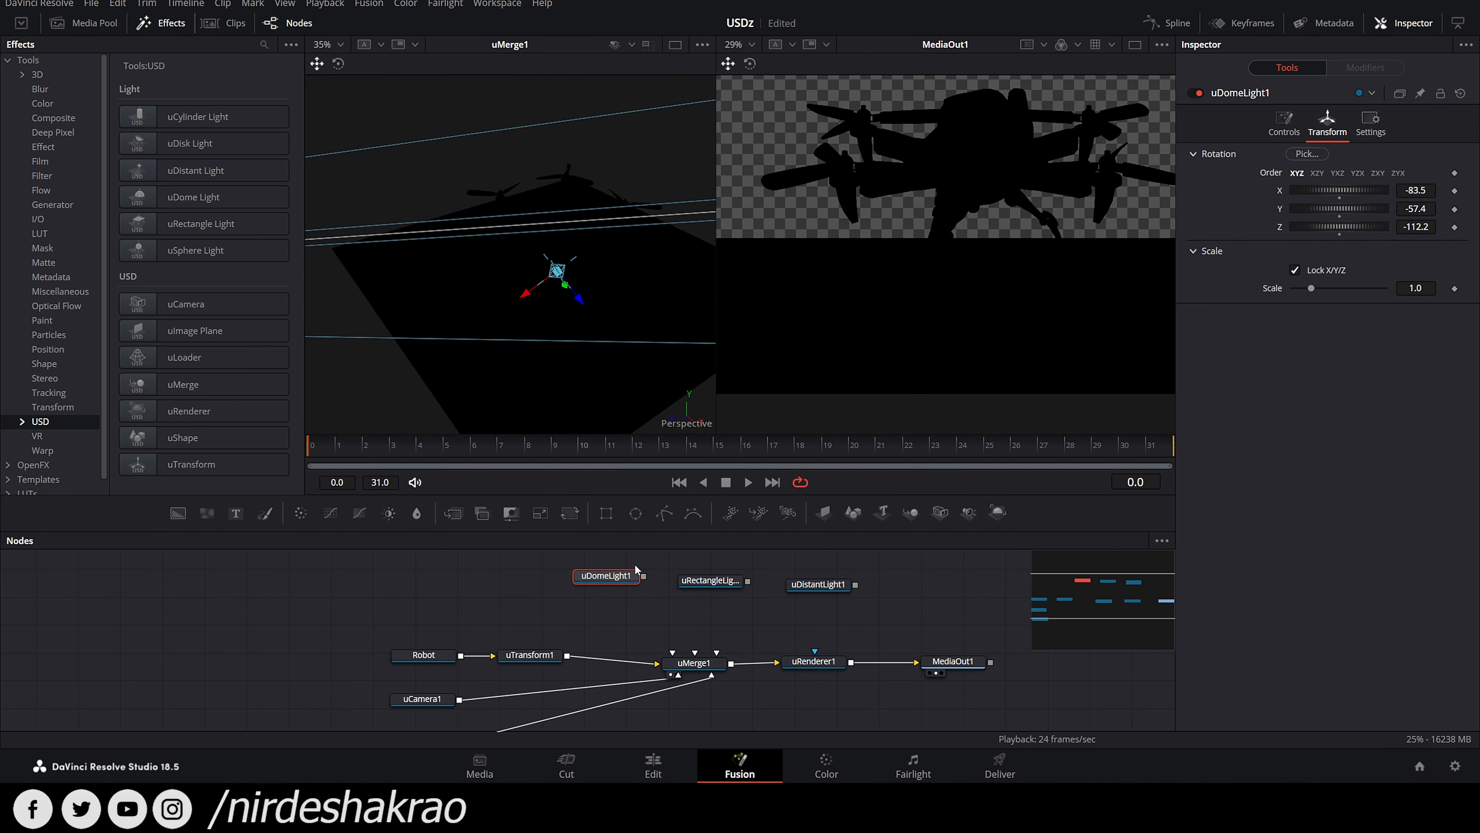
pyautogui.moveTo(748, 581); pyautogui.dragTo(716, 651)
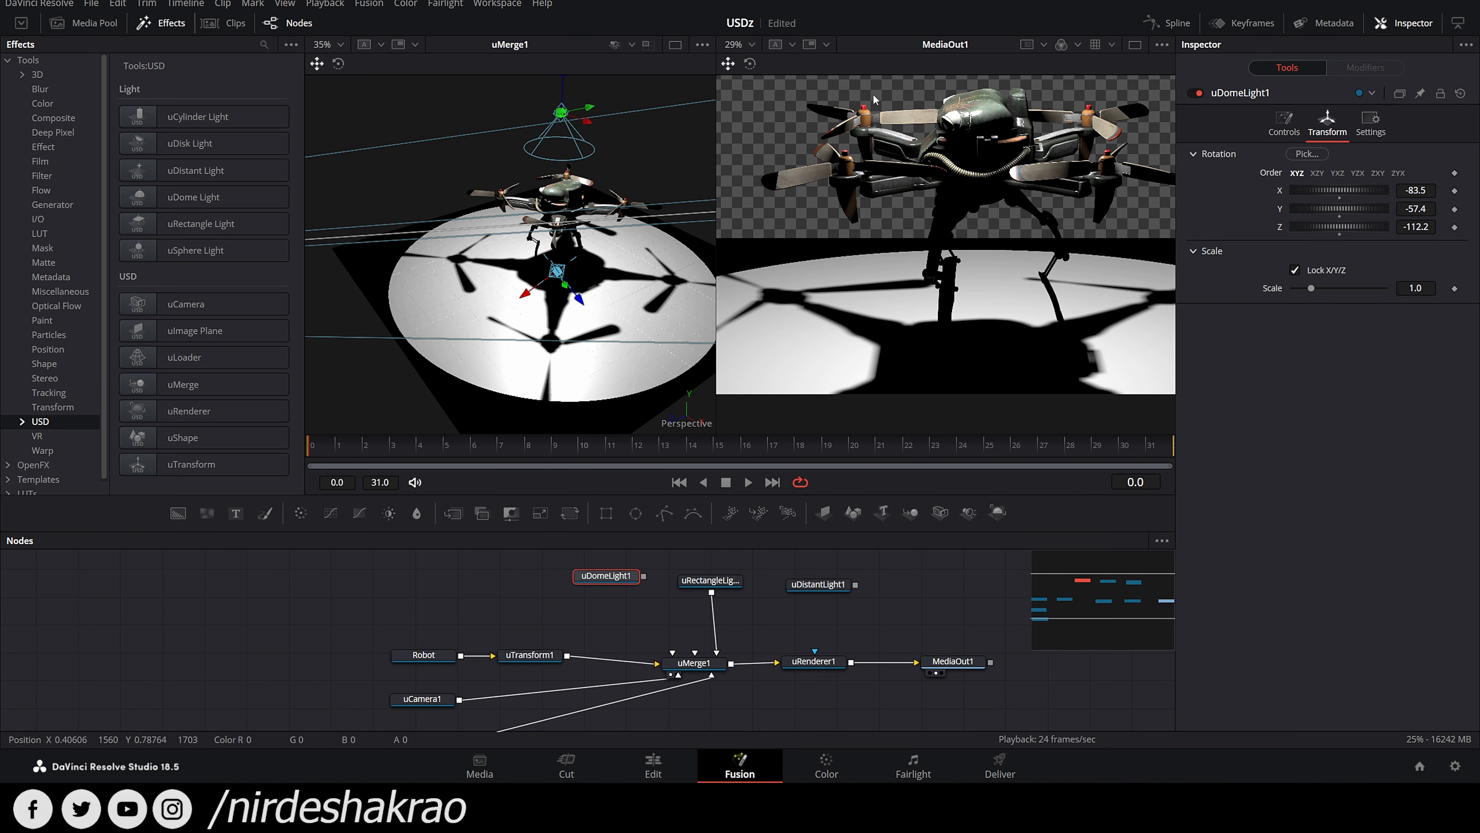
# Step: Move the rectangle light behind the robot to Z -19.96 and keyframe its Z translation at frame 0
pyautogui.moveTo(591, 111); pyautogui.dragTo(669, 209)
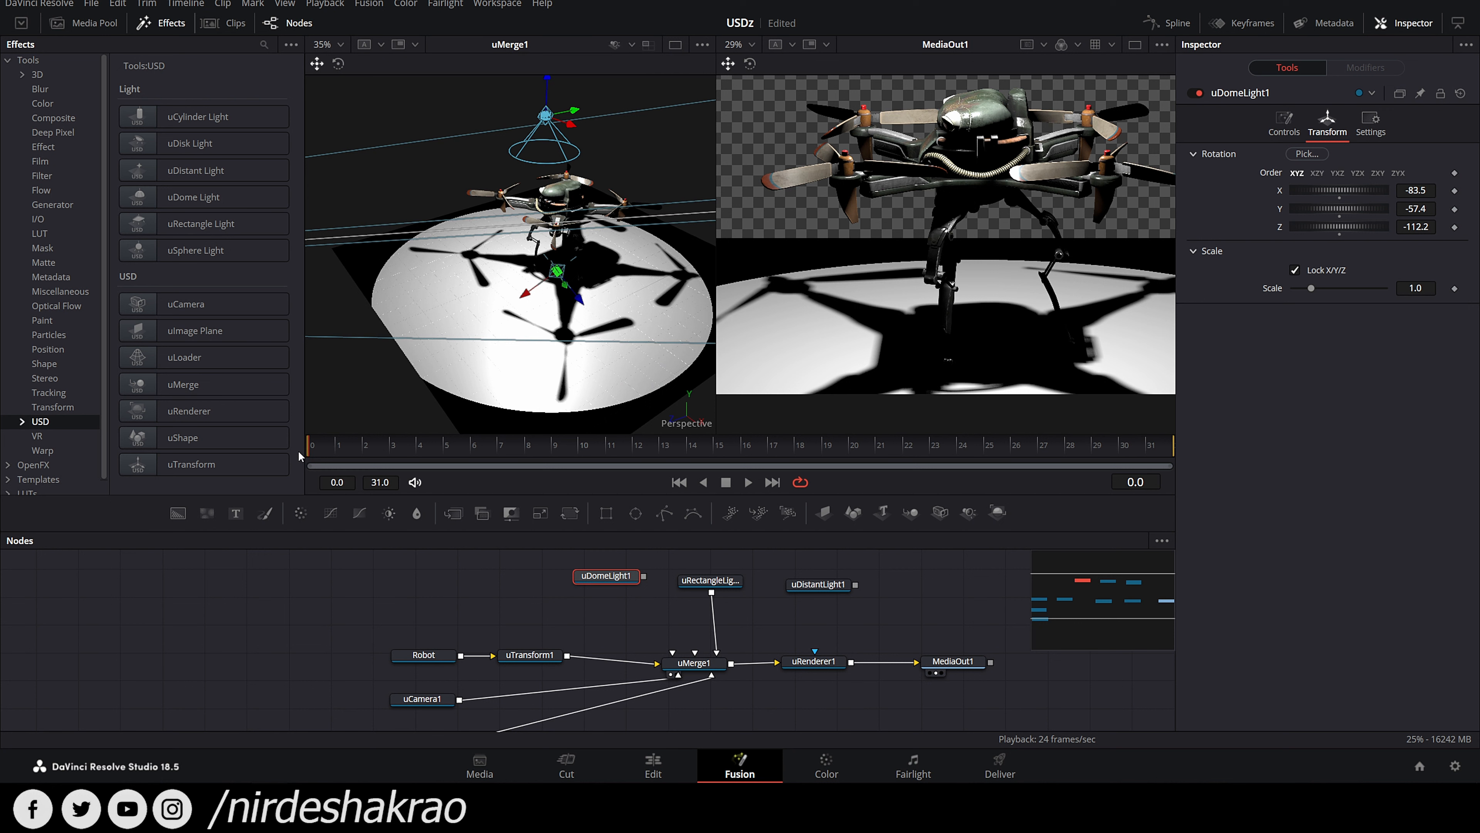
pyautogui.moveTo(572, 117); pyautogui.dragTo(715, 68)
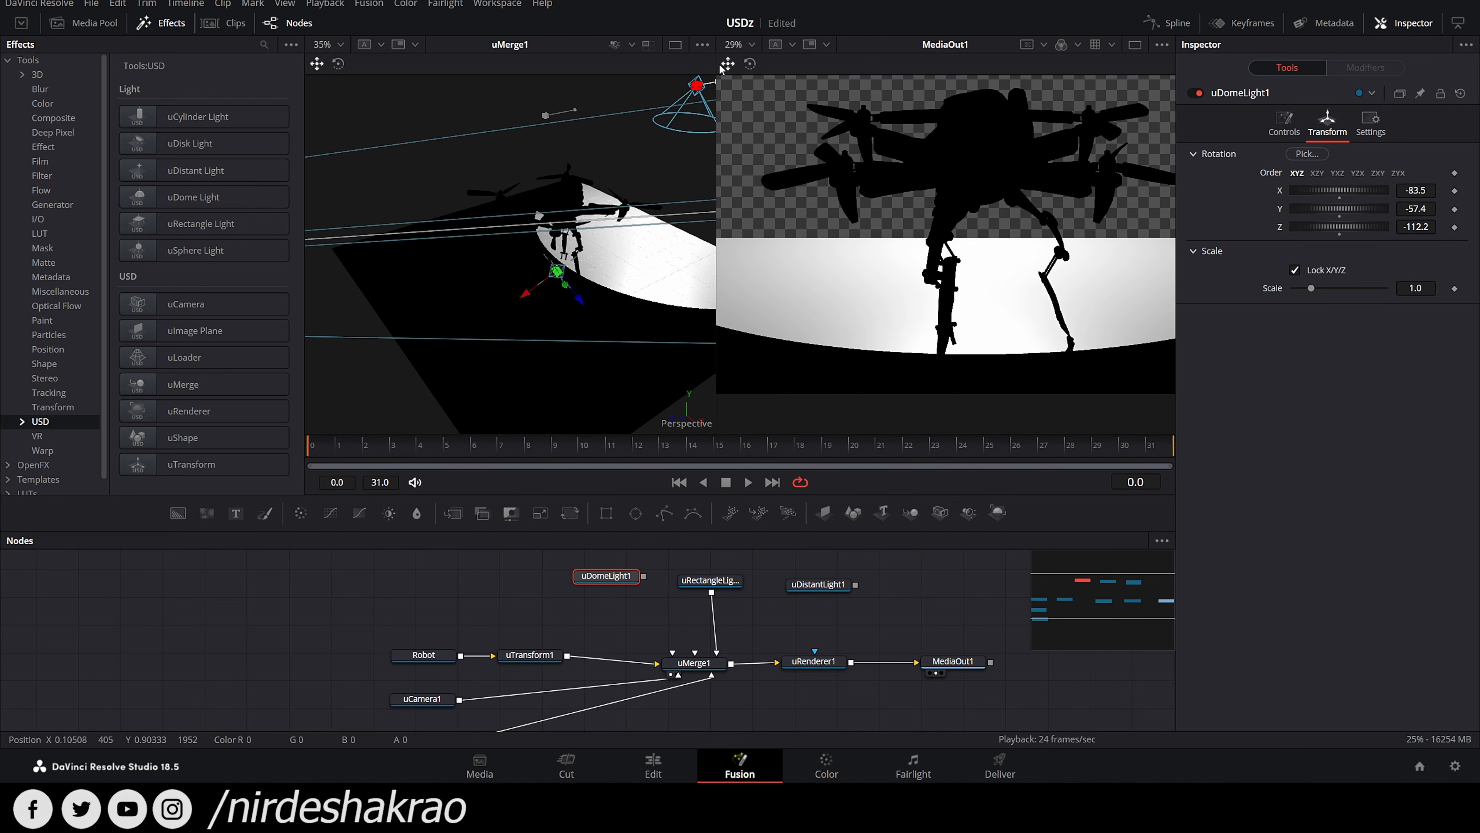
pyautogui.click(698, 92)
pyautogui.moveTo(1341, 205); pyautogui.dragTo(1291, 208)
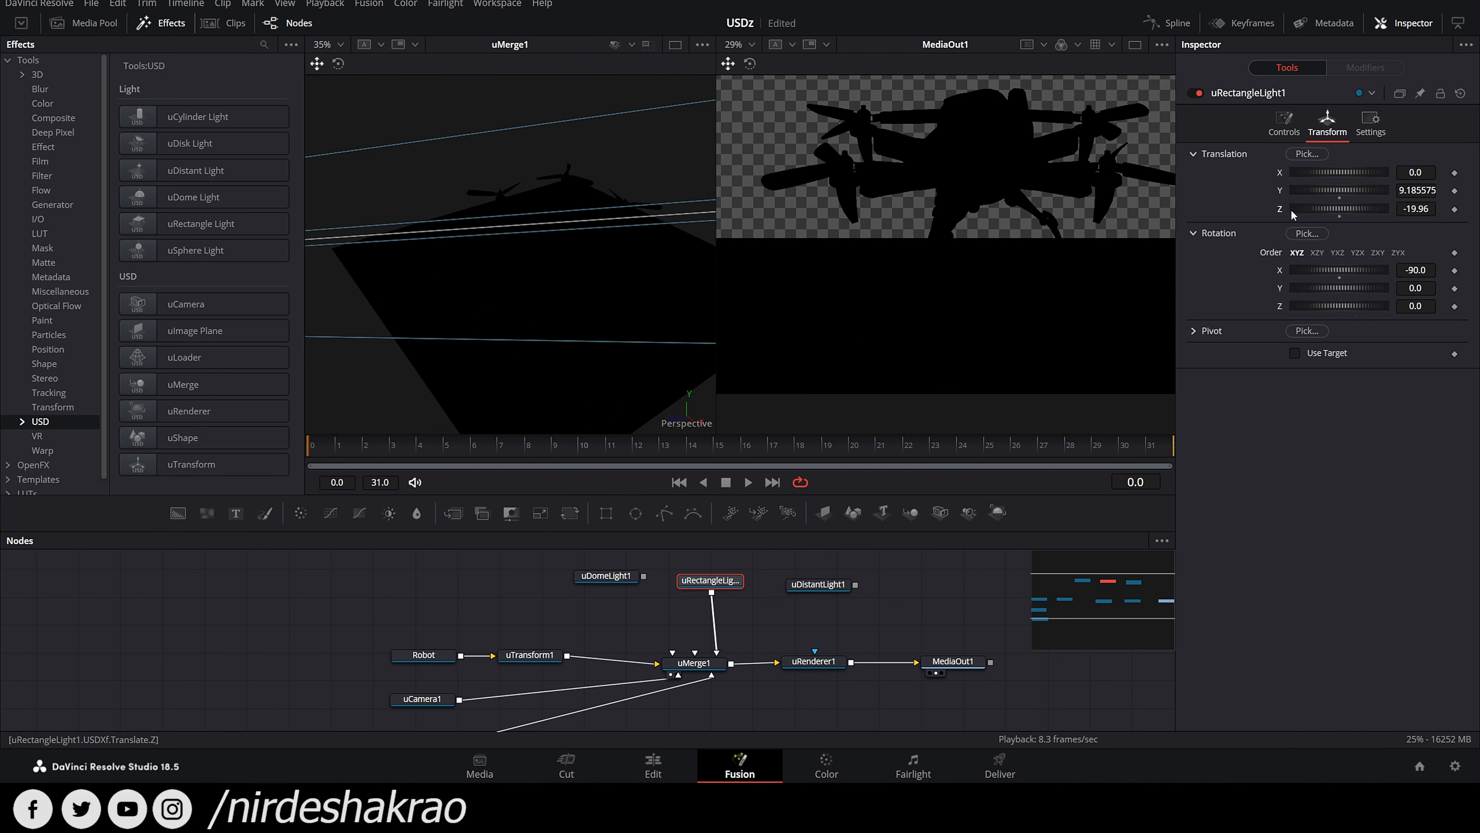
pyautogui.click(1454, 209)
# Step: At frame 31, move the rectangle light forward to about Z 2.45 to keyframe its end position
pyautogui.moveTo(337, 453); pyautogui.dragTo(1200, 447)
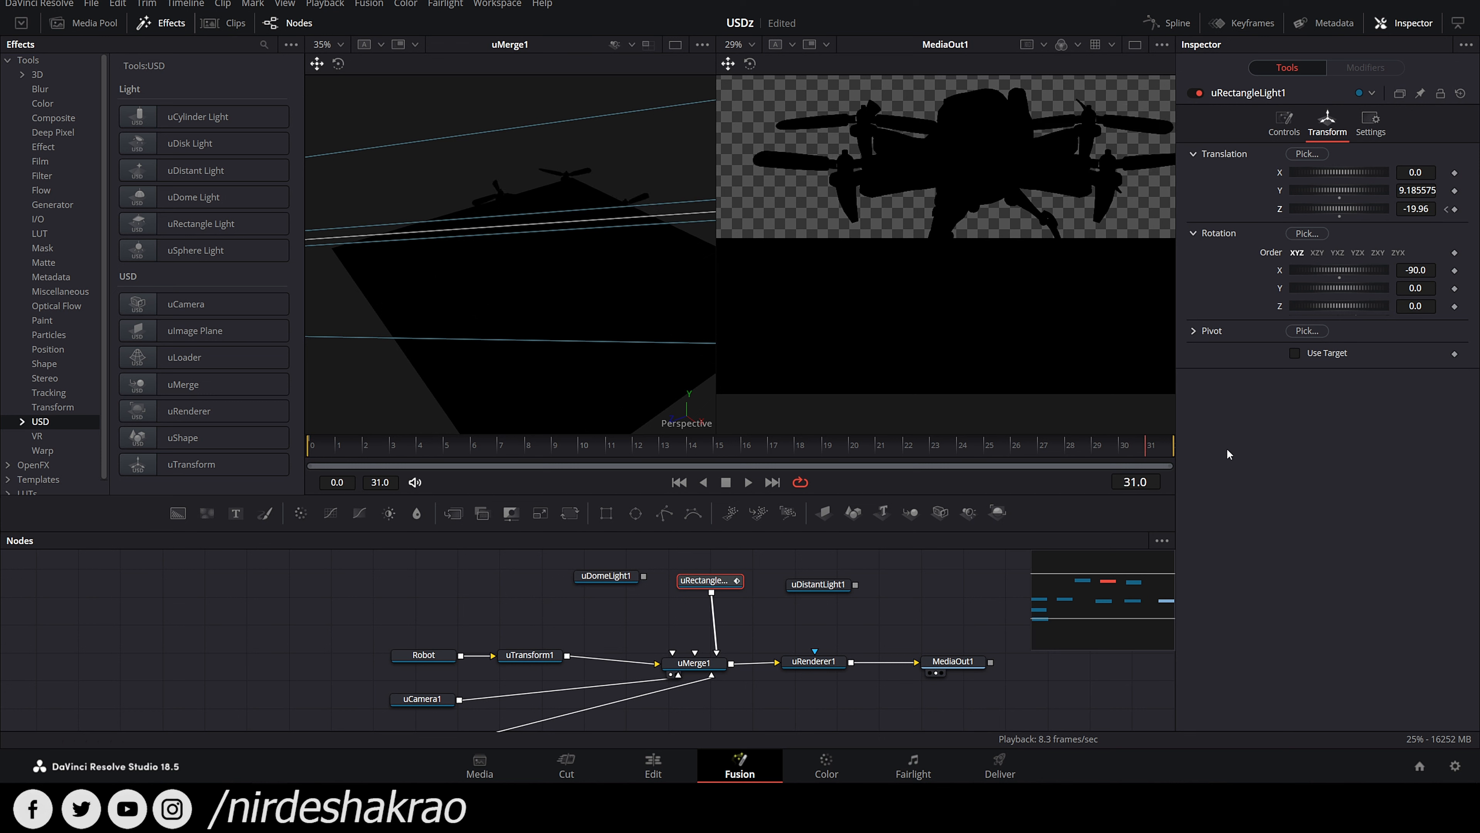
pyautogui.moveTo(1338, 209); pyautogui.dragTo(1416, 209)
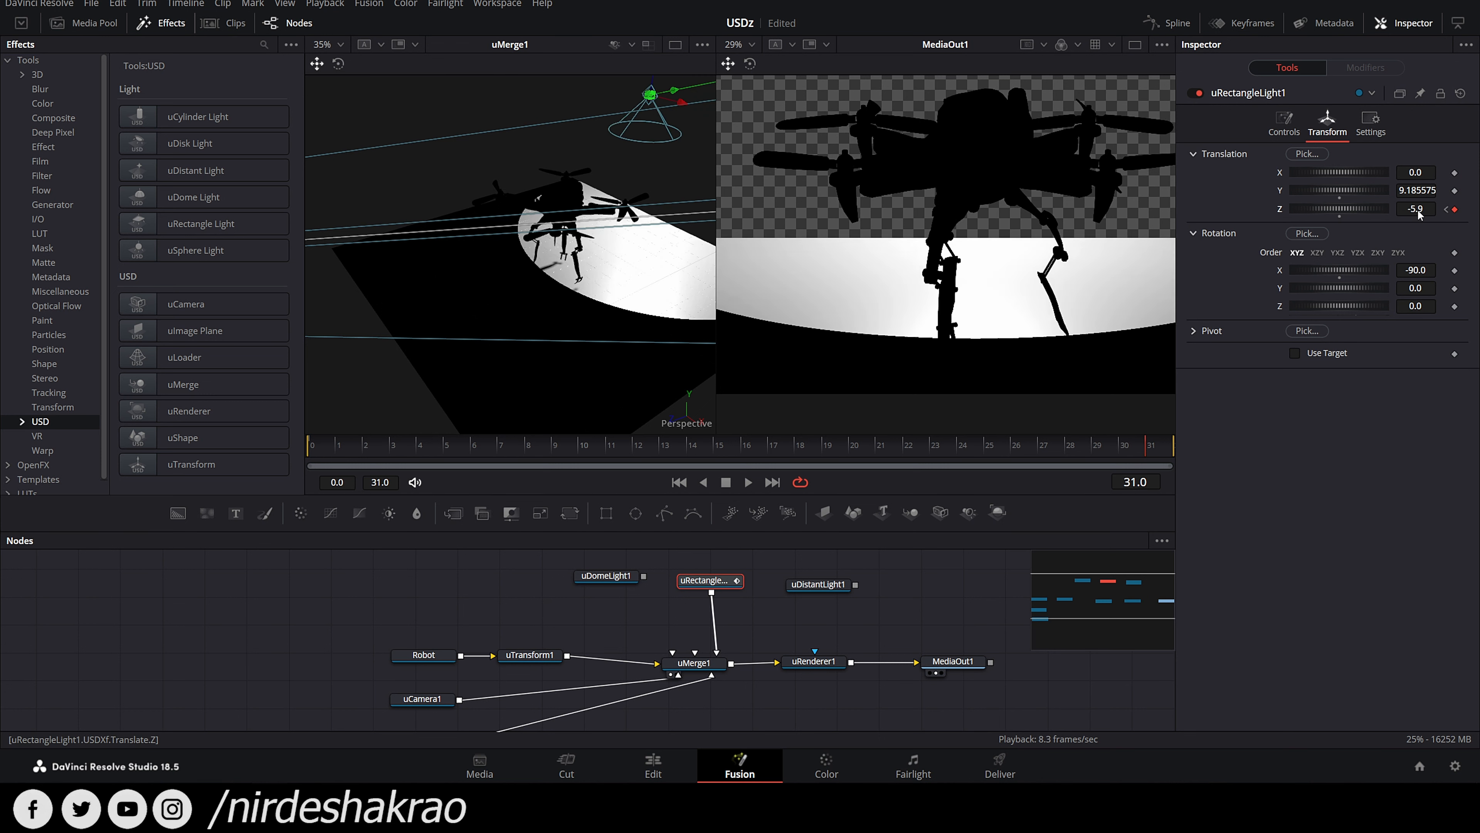
pyautogui.moveTo(572, 118)
pyautogui.mouseDown()
pyautogui.moveTo(534, 126)
pyautogui.moveTo(554, 119)
pyautogui.mouseUp()
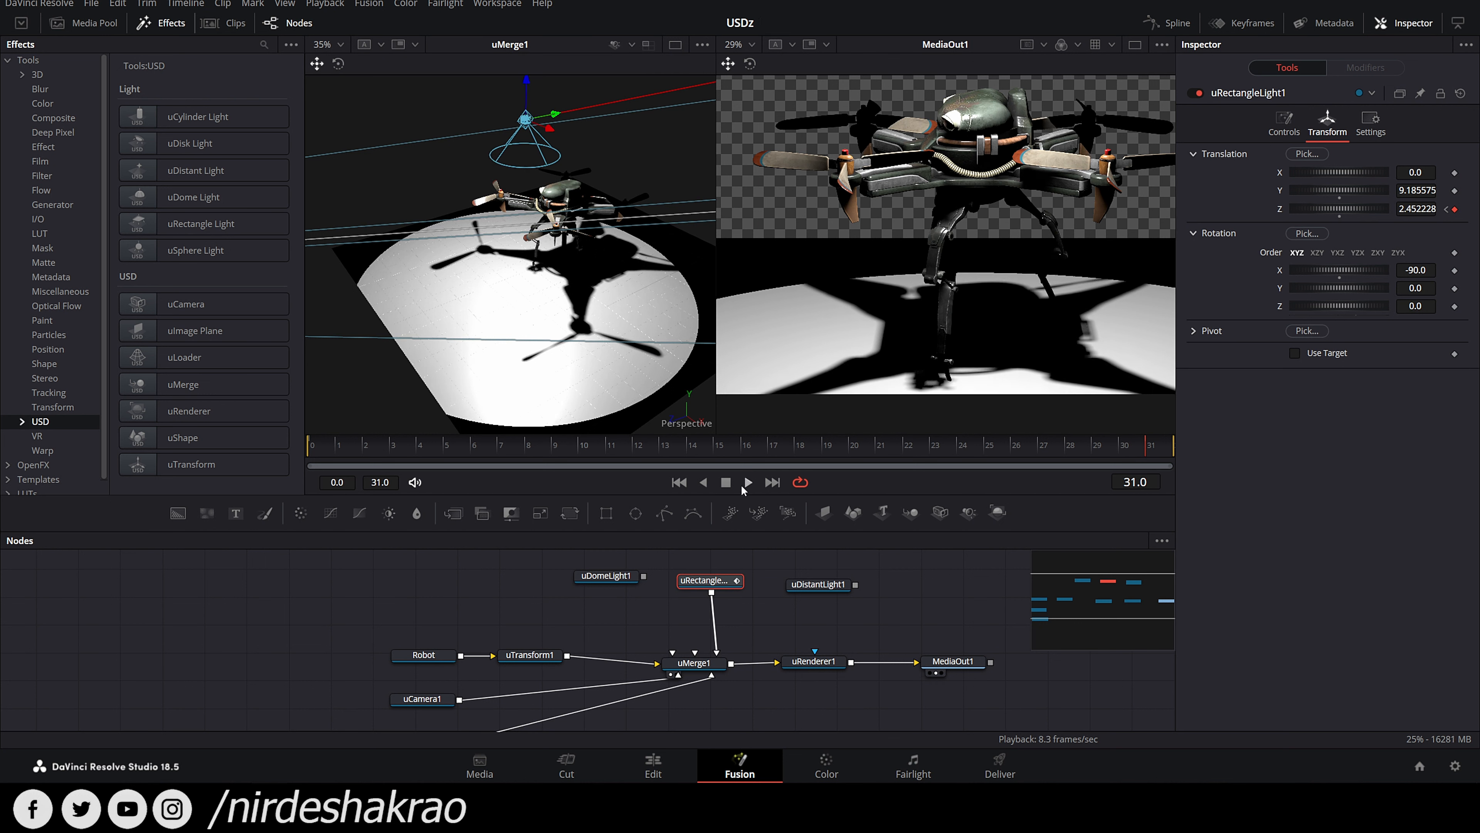
# Step: Play back the rectangle light animation and inspect the moving light and shadows in the MediaOut1 view
pyautogui.click(748, 484)
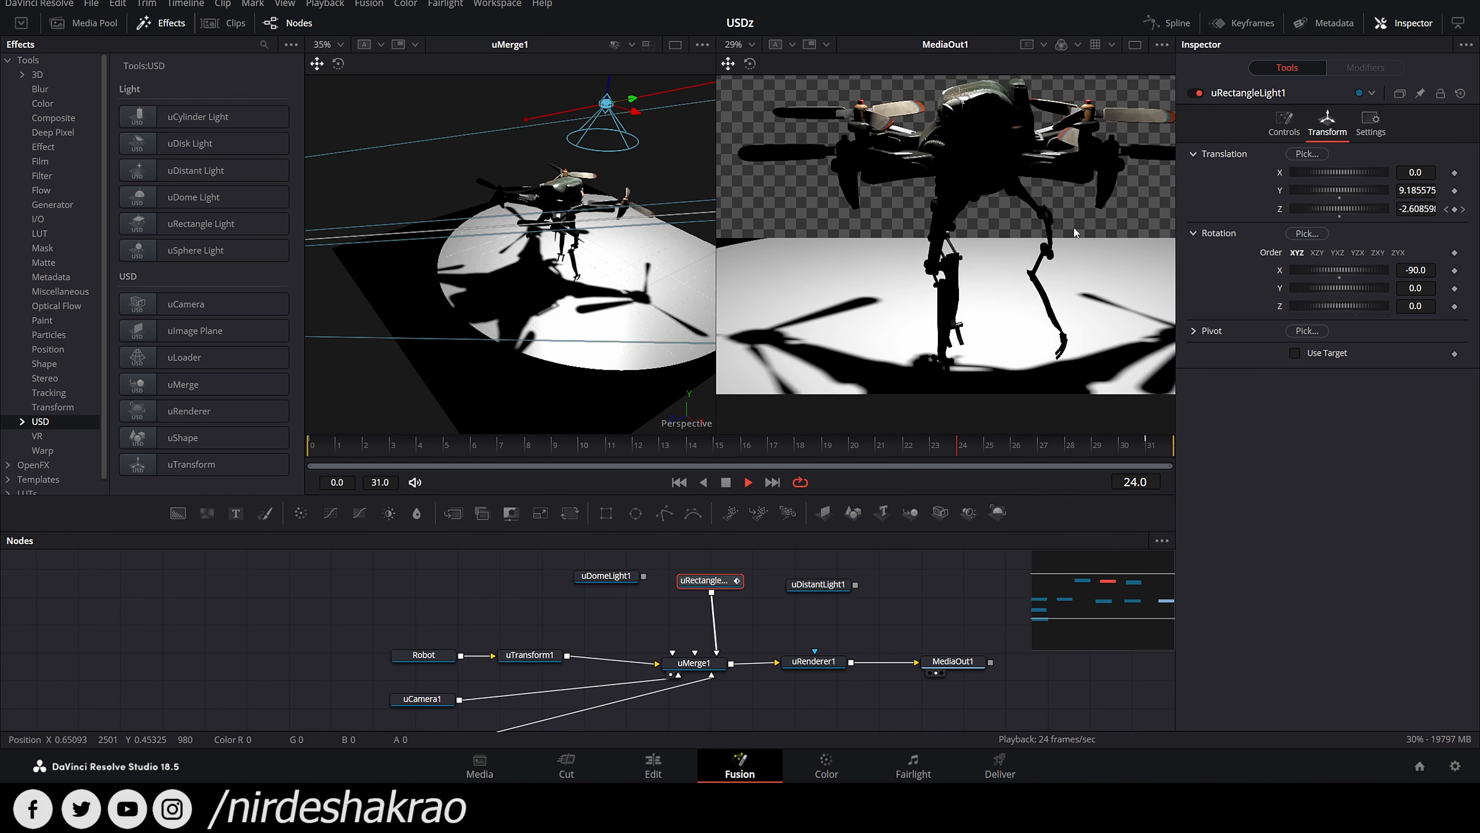
pyautogui.scroll(-2, 1081, 227)
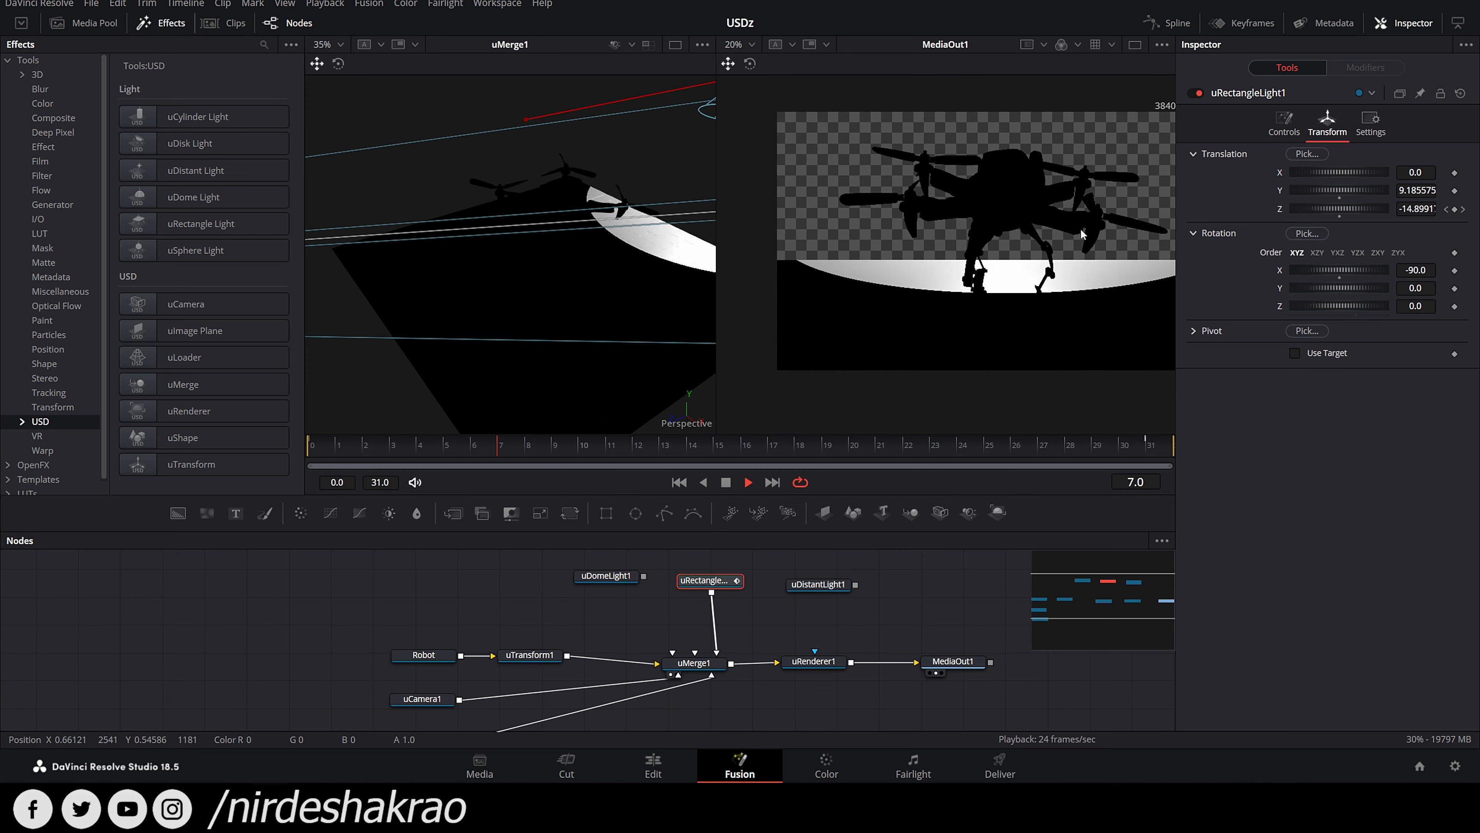
pyautogui.scroll(2, 1043, 230)
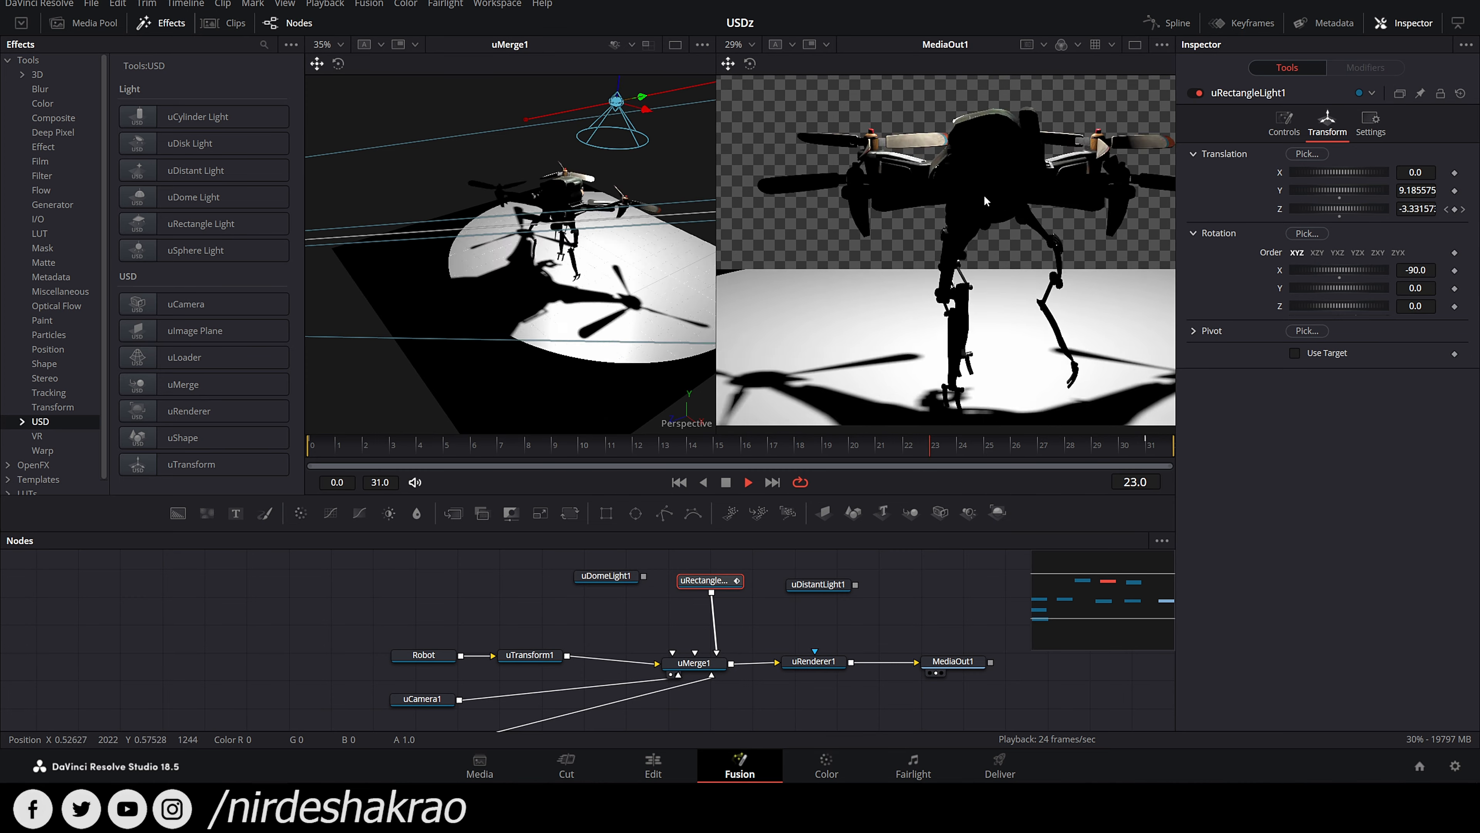
# Step: Stop the playback, go to frame 30 and disconnect the rectangle light from uMerge1
pyautogui.click(725, 482)
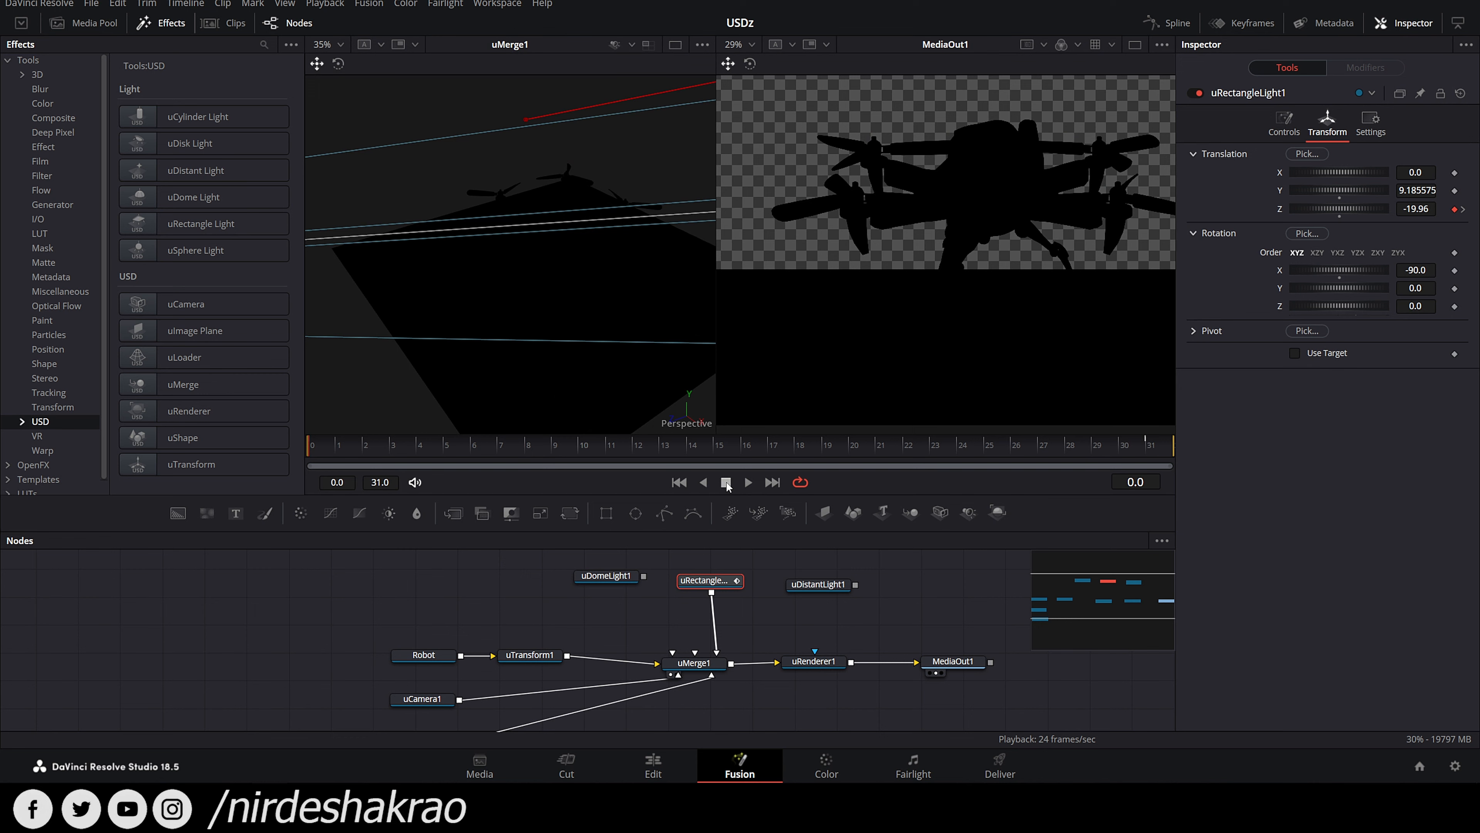
pyautogui.moveTo(745, 448); pyautogui.dragTo(1120, 494)
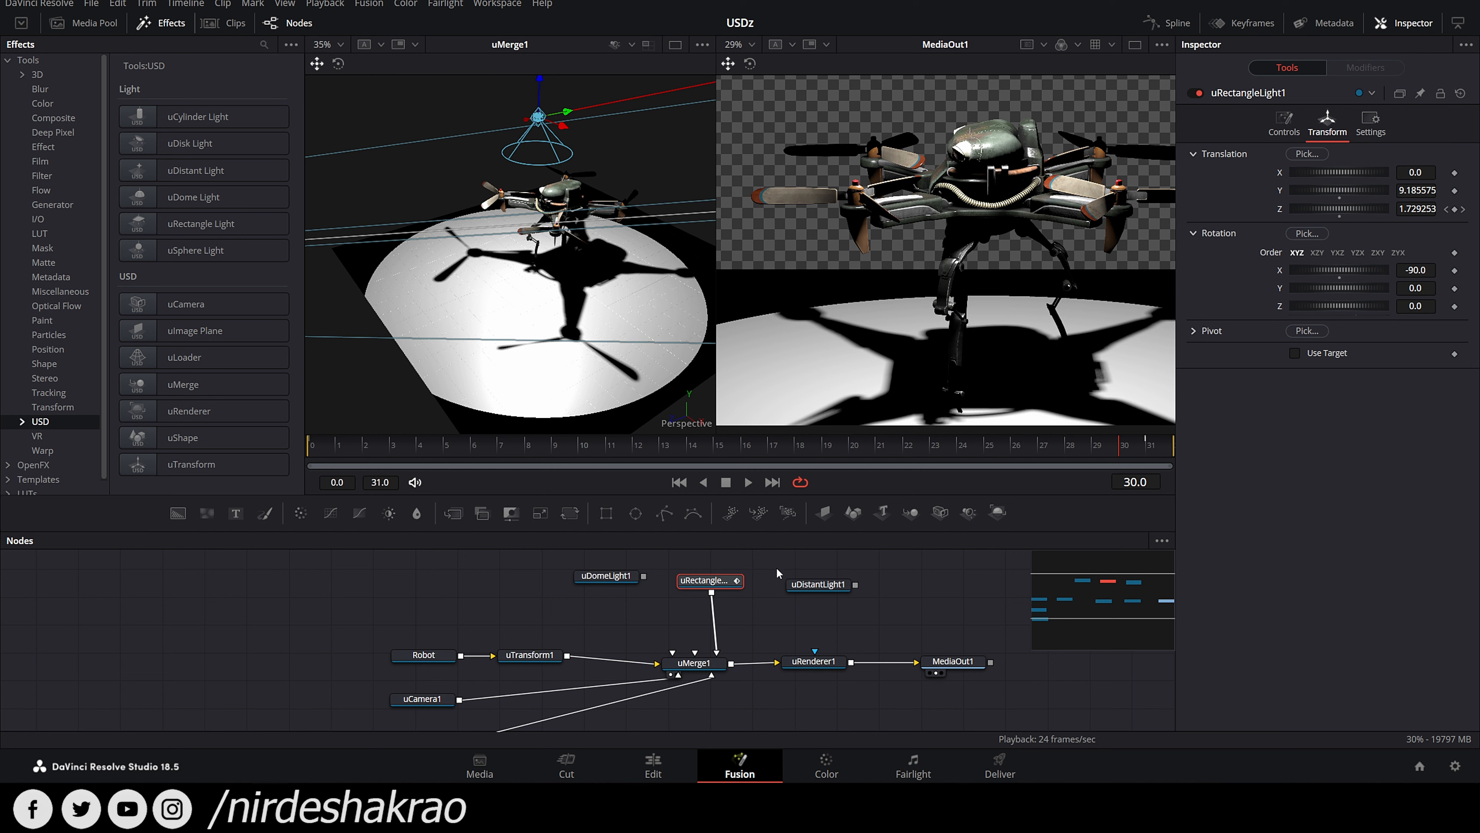
pyautogui.moveTo(717, 650); pyautogui.dragTo(746, 616)
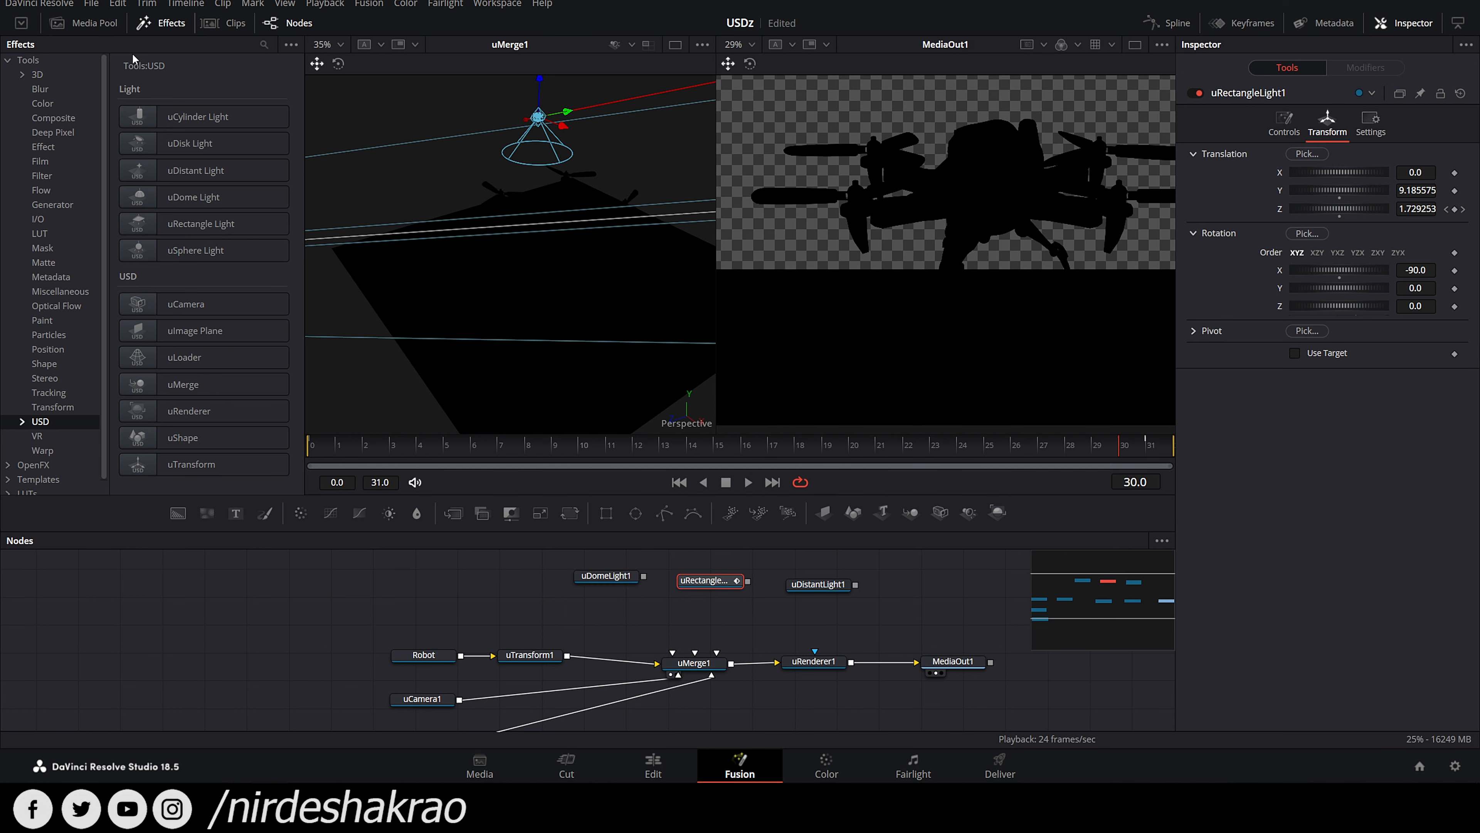
# Step: Space out the distant and rectangle light nodes and add a sphere light connected to uMerge1
pyautogui.moveTo(842, 581); pyautogui.dragTo(884, 574)
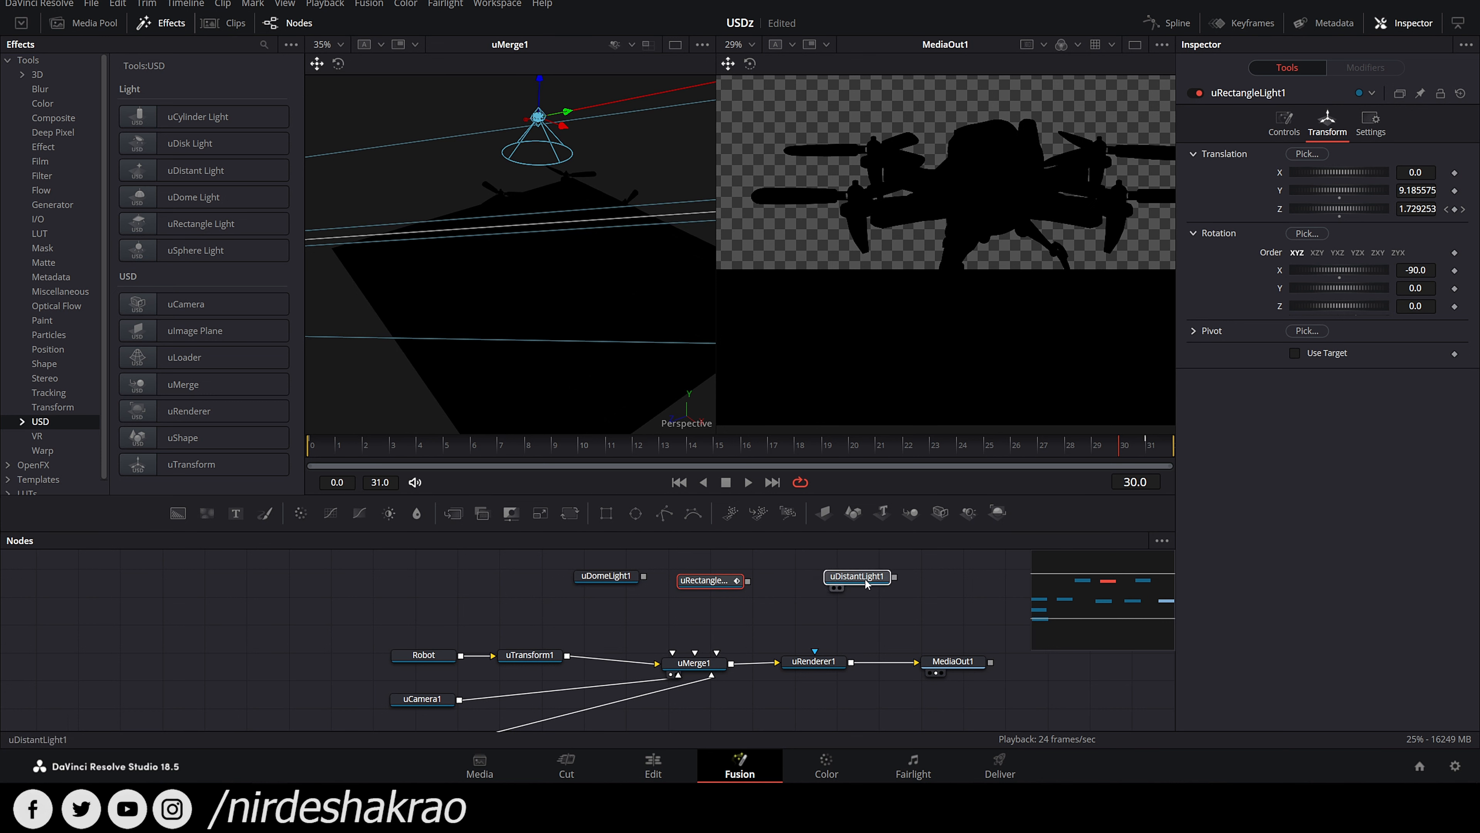
pyautogui.moveTo(737, 578); pyautogui.dragTo(763, 569)
pyautogui.moveTo(249, 250); pyautogui.dragTo(696, 667)
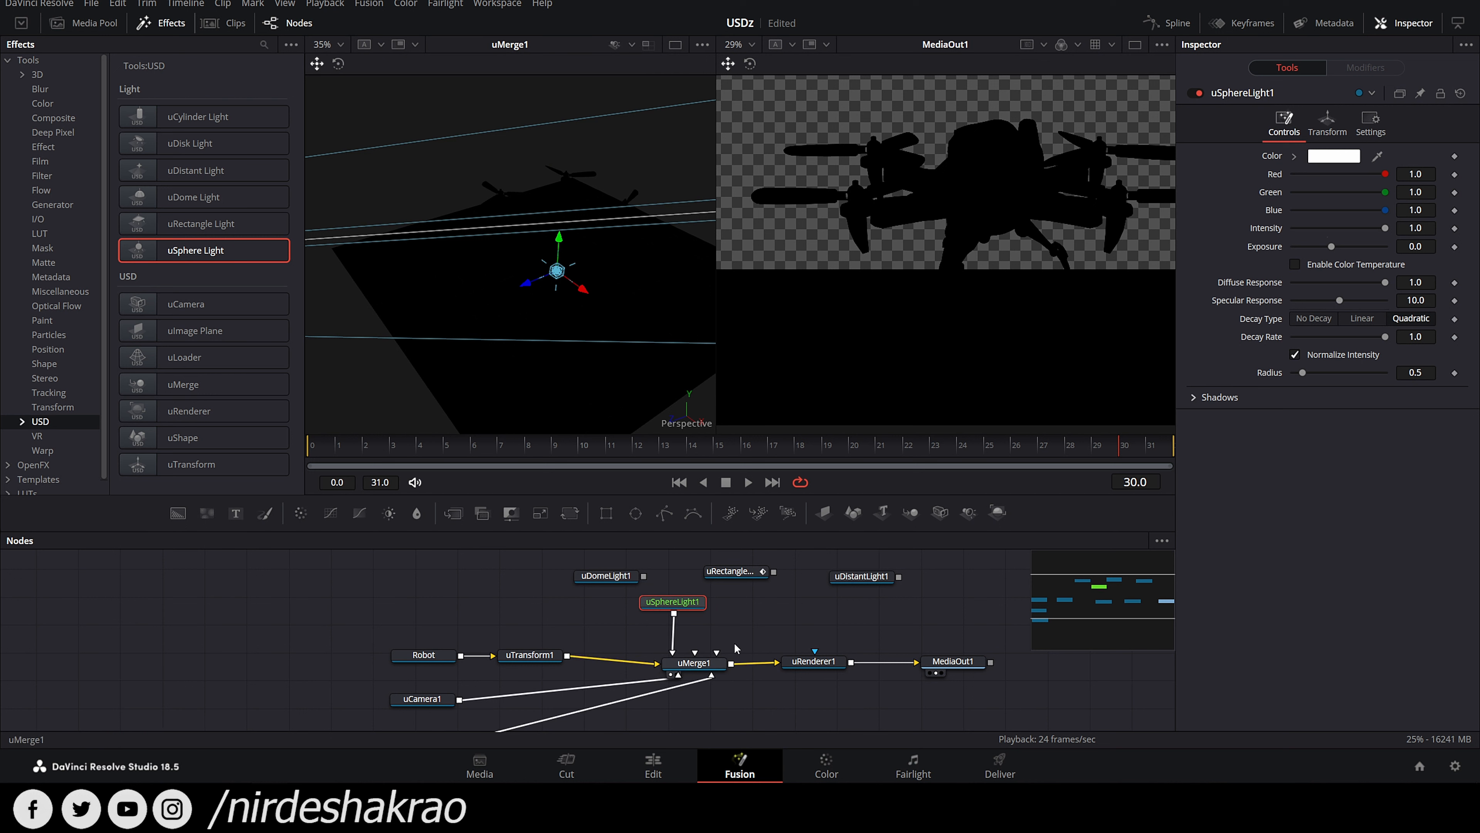
pyautogui.moveTo(675, 602); pyautogui.dragTo(695, 610)
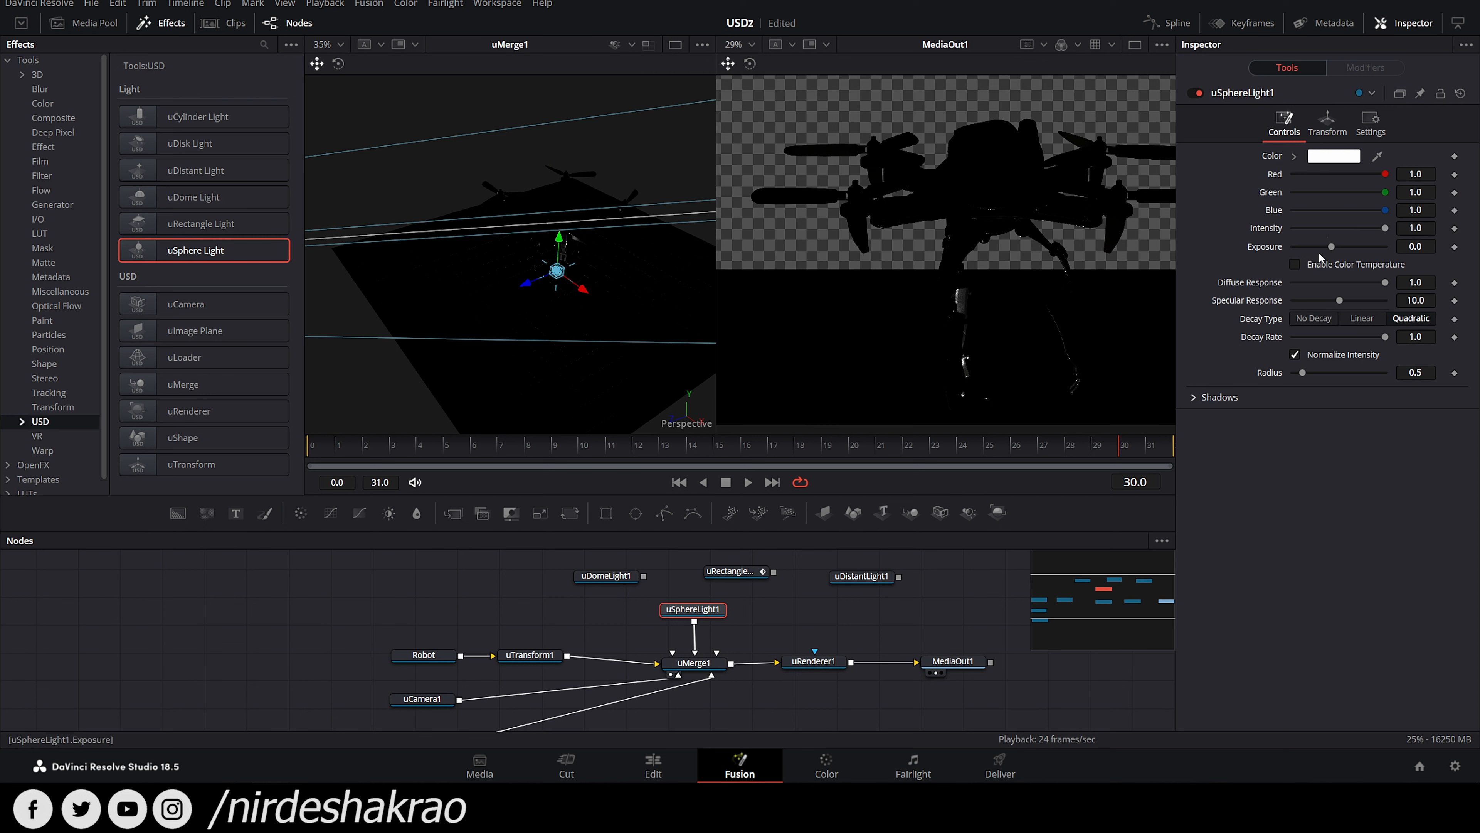
# Step: Raise the sphere light's exposure to 10
pyautogui.moveTo(1338, 248); pyautogui.dragTo(1405, 245)
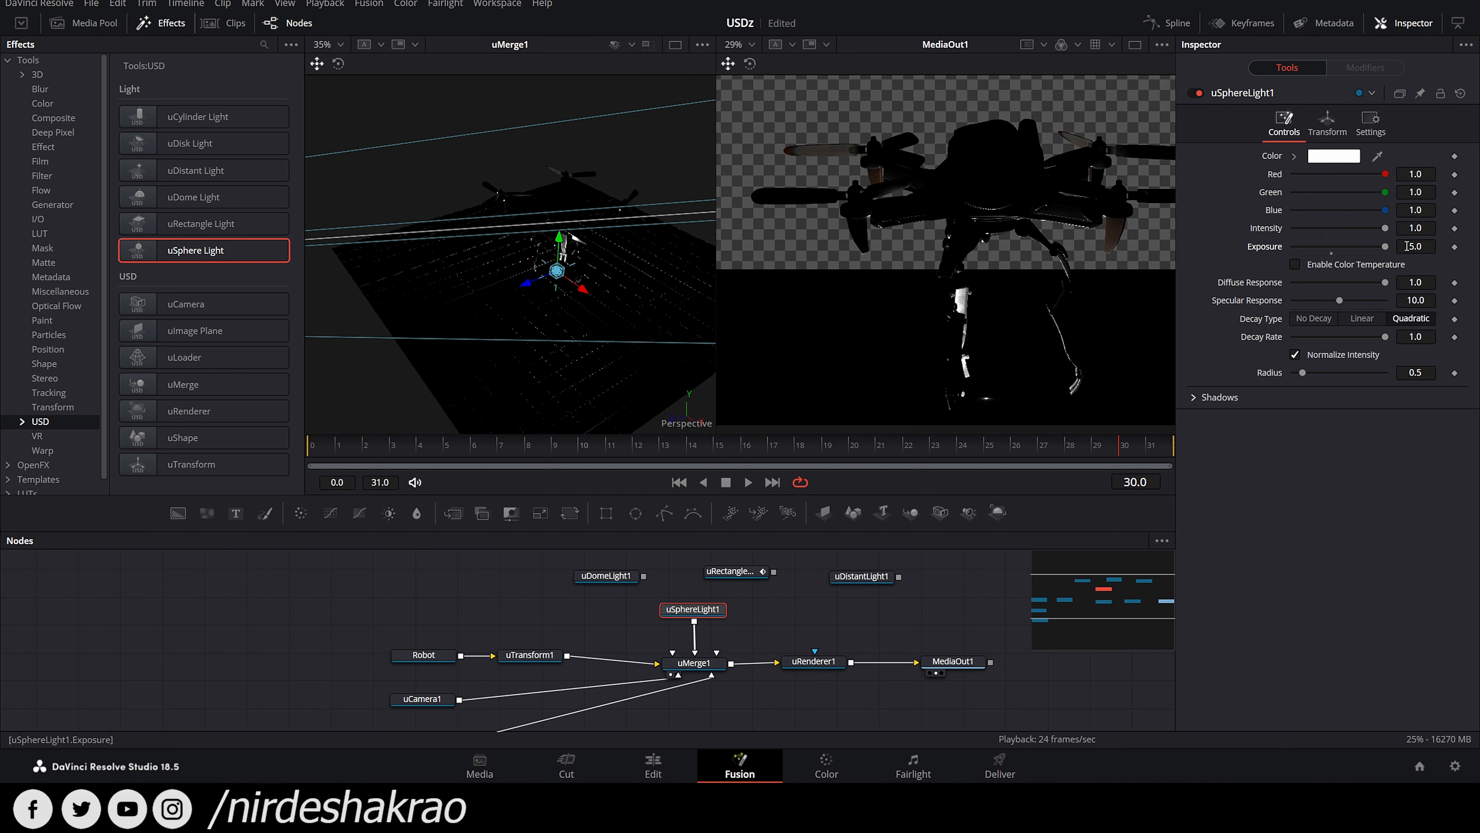
pyautogui.moveTo(1384, 231)
pyautogui.mouseDown()
pyautogui.moveTo(1305, 234)
pyautogui.moveTo(1399, 236)
pyautogui.mouseUp()
pyautogui.write('10')
pyautogui.press('Tab')
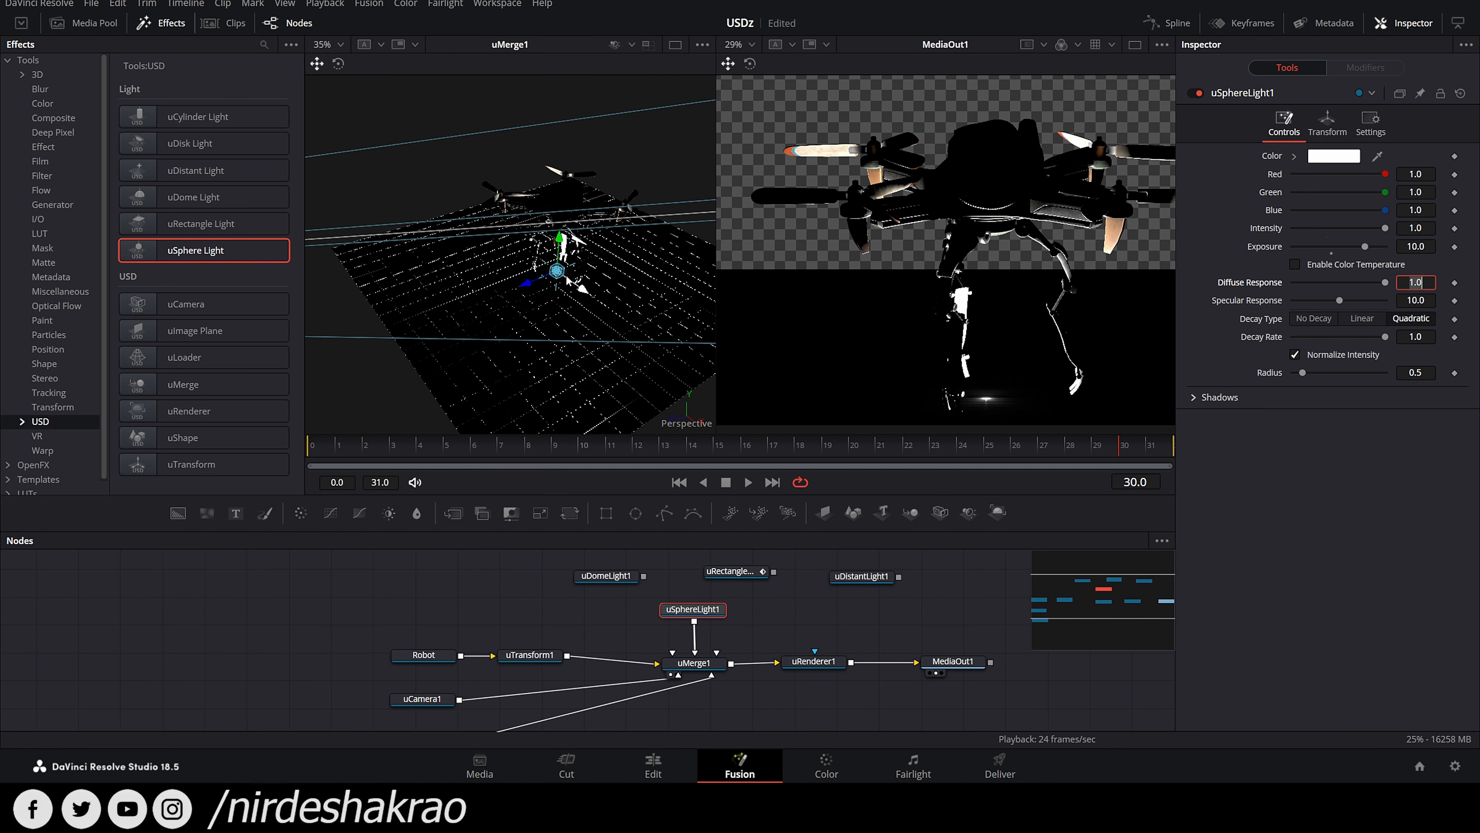
# Step: Move the sphere light up from the ground to a position above and beside the robot
pyautogui.moveTo(557, 269); pyautogui.dragTo(541, 91)
pyautogui.moveTo(522, 141); pyautogui.dragTo(493, 162)
pyautogui.moveTo(520, 218); pyautogui.dragTo(472, 208)
pyautogui.moveTo(501, 153); pyautogui.dragTo(516, 100)
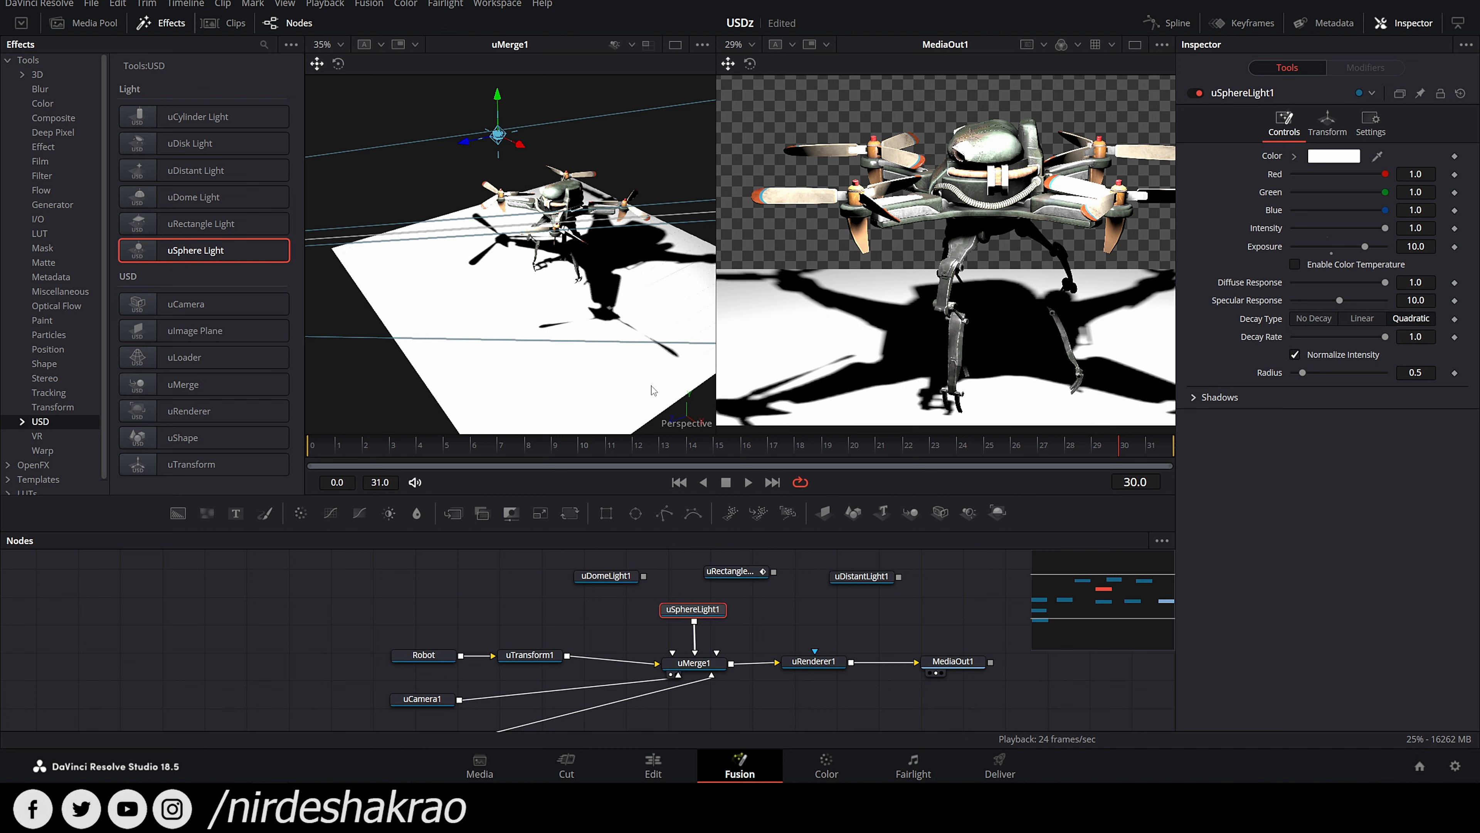
# Step: Try rotating the rectangle light about X to about -133 degrees and undo the rotation
pyautogui.moveTo(632, 432); pyautogui.dragTo(398, 505)
pyautogui.moveTo(696, 212); pyautogui.dragTo(571, 377)
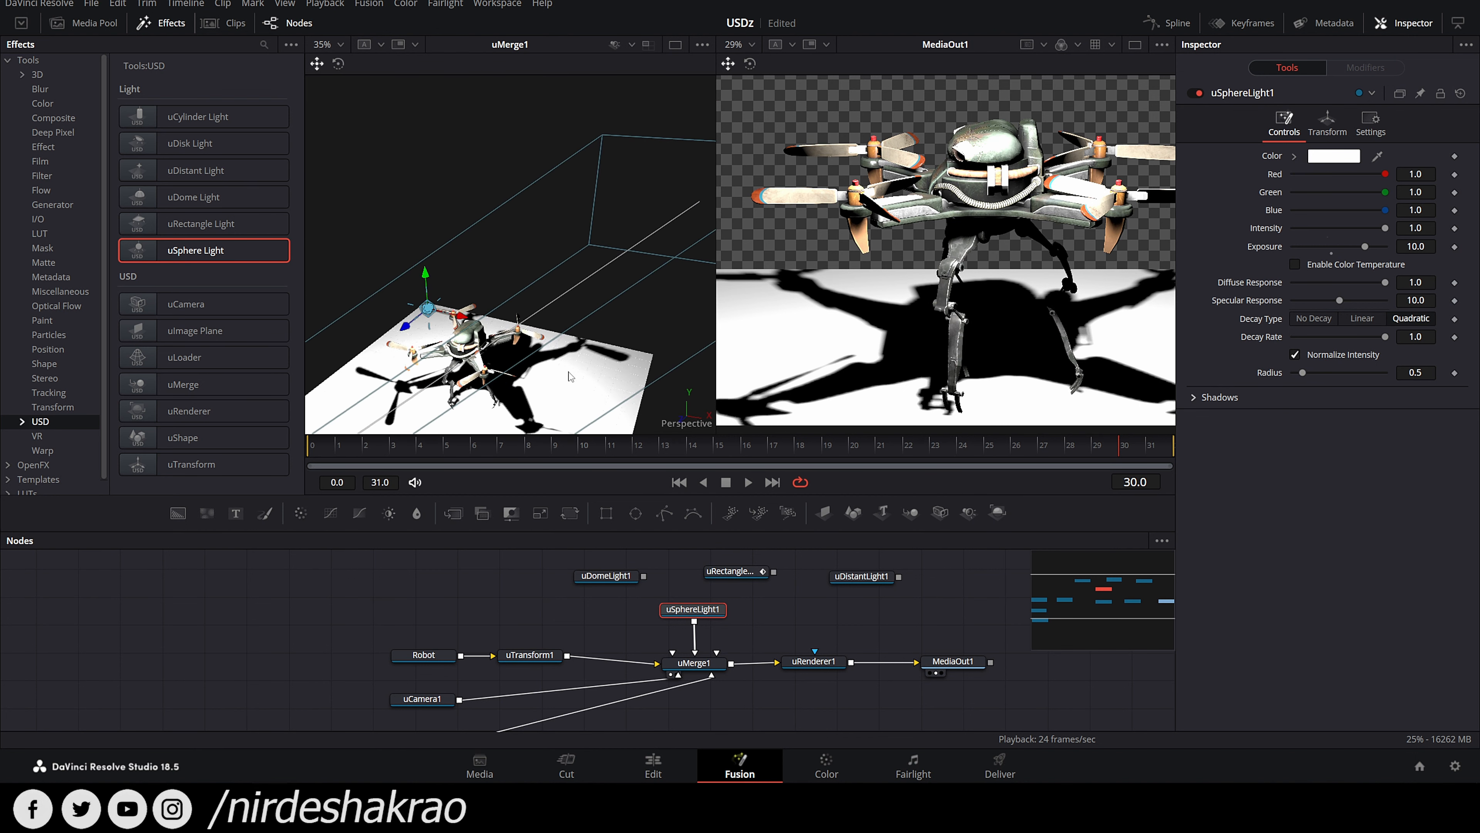
pyautogui.click(740, 575)
pyautogui.moveTo(557, 364); pyautogui.dragTo(565, 321)
pyautogui.scroll(8, 564, 323)
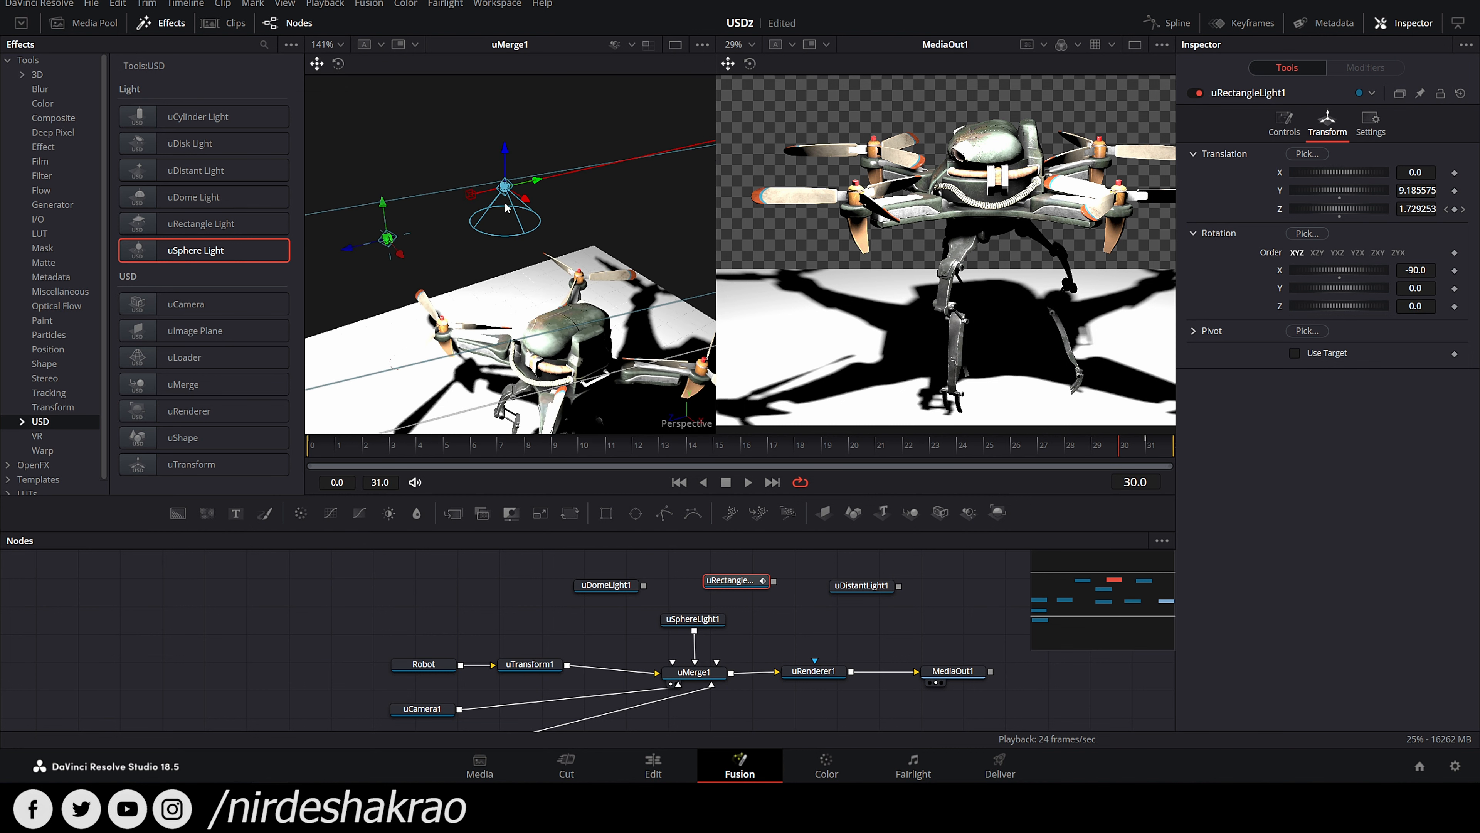
pyautogui.click(339, 63)
pyautogui.moveTo(534, 119); pyautogui.dragTo(598, 131)
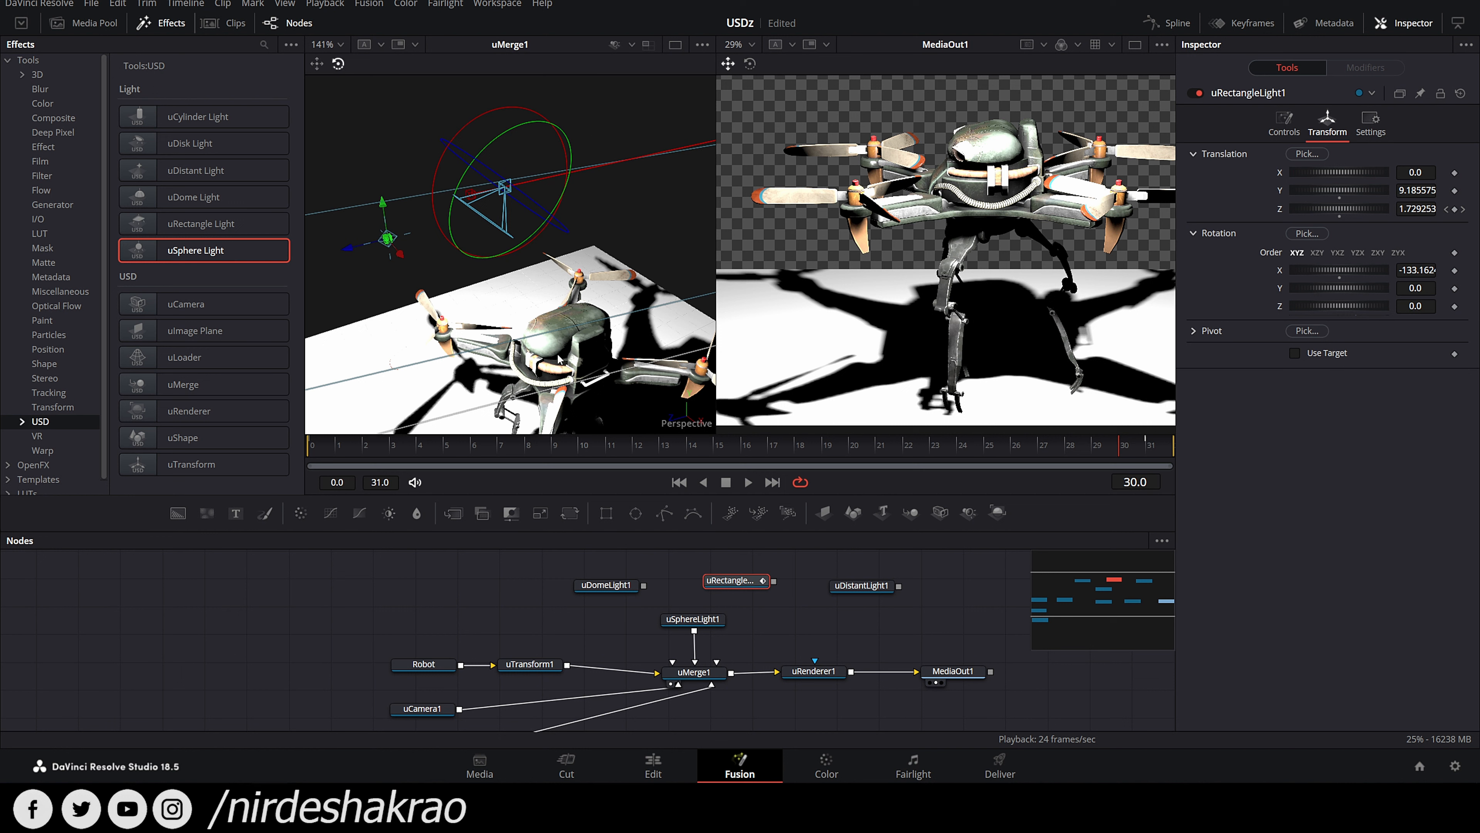
pyautogui.hotkey('ctrl', 'z')
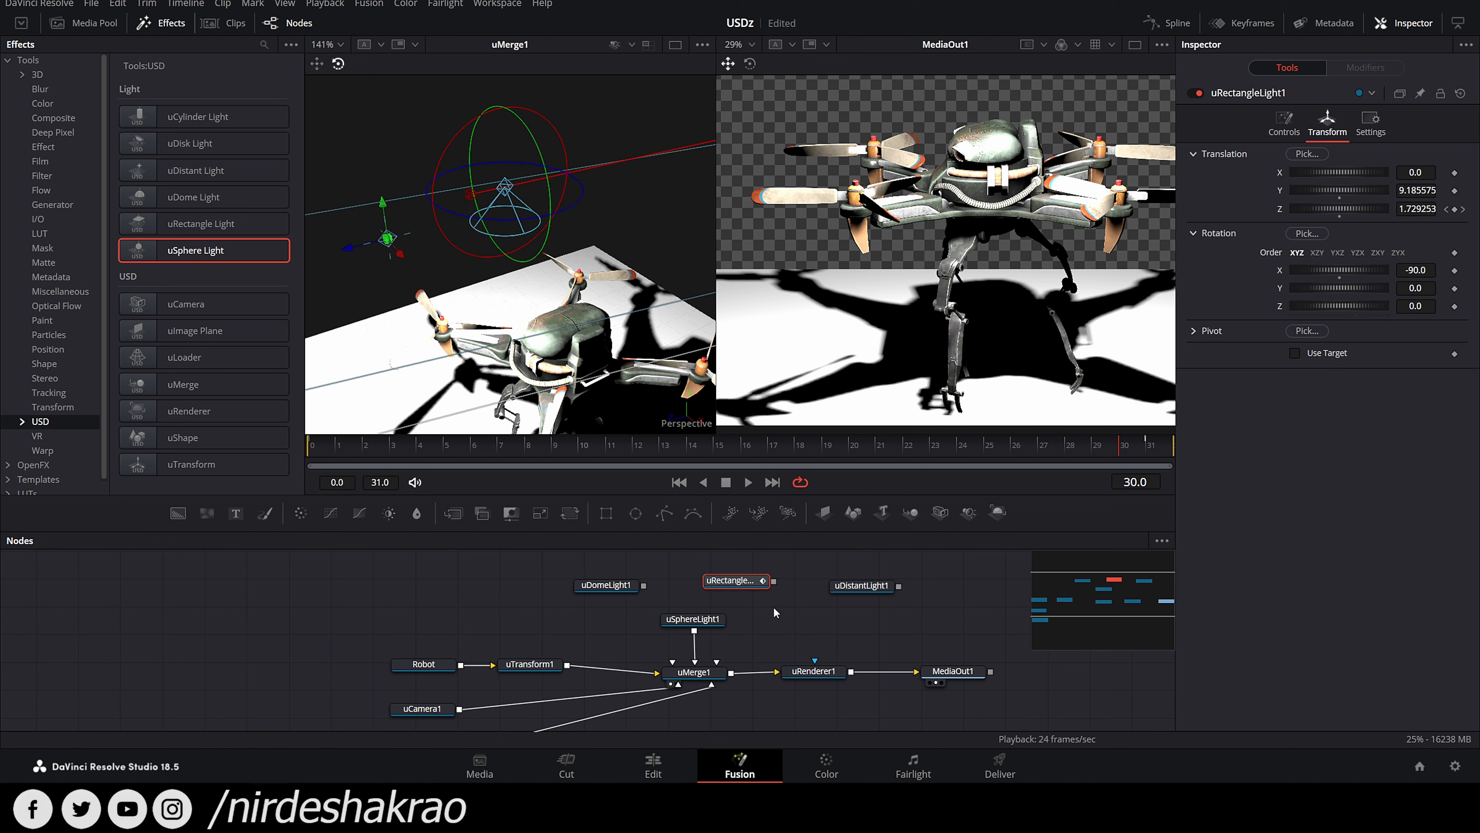
# Step: Try the rectangle light on uMerge1 in place of the sphere light and undo the connection changes
pyautogui.moveTo(773, 582); pyautogui.dragTo(718, 670)
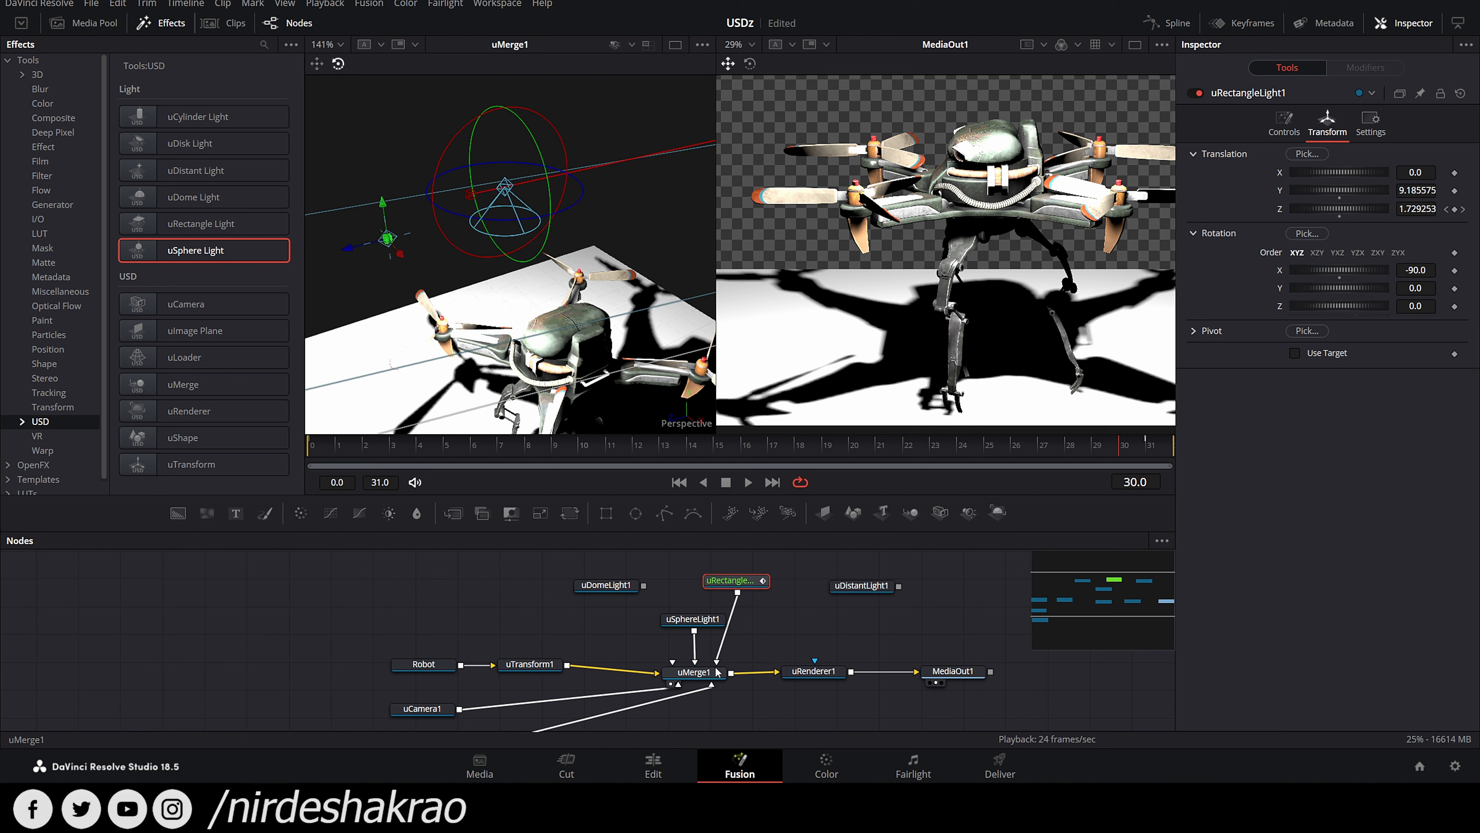
pyautogui.moveTo(696, 660); pyautogui.dragTo(679, 643)
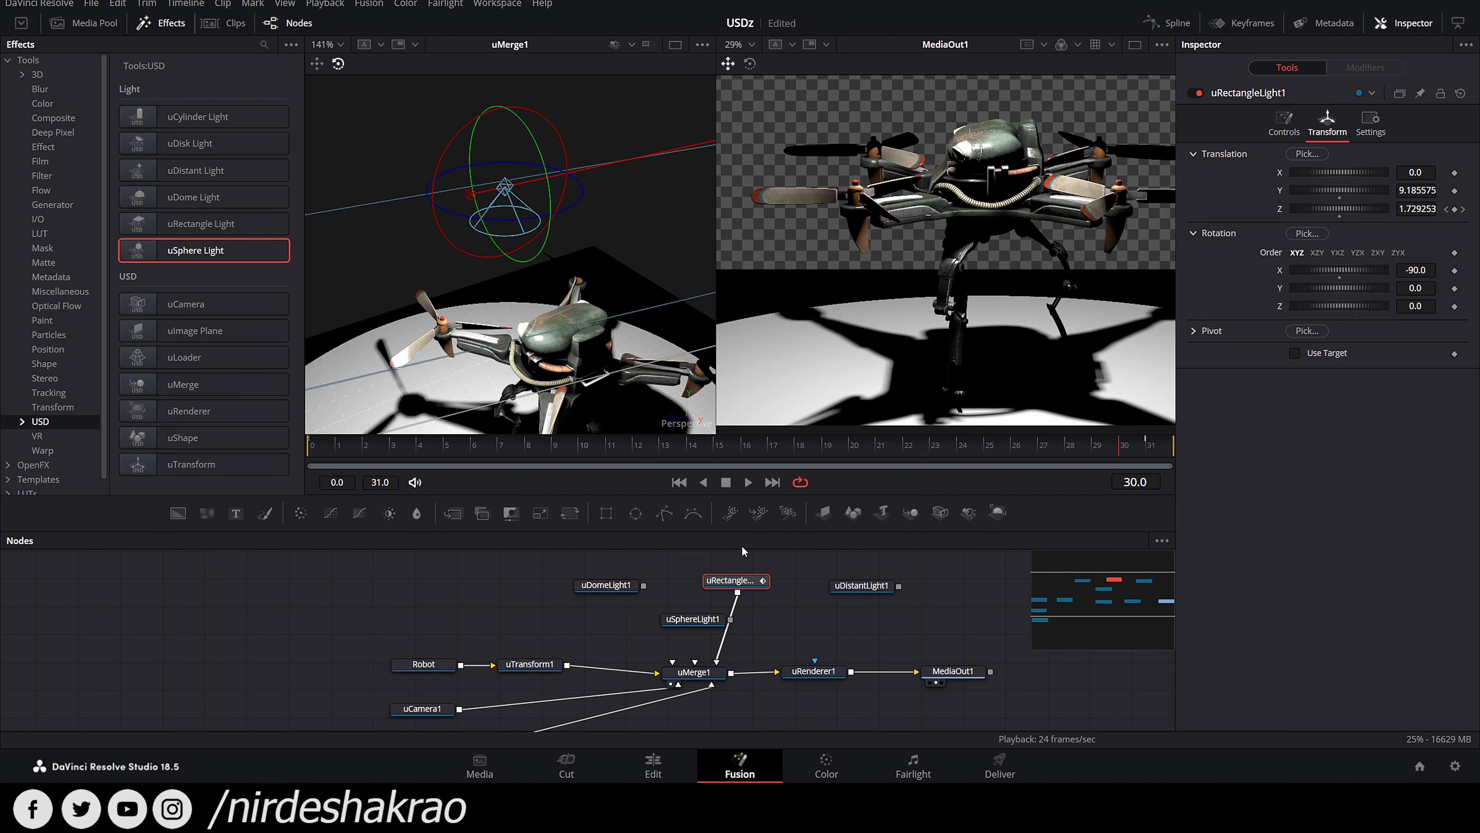
pyautogui.moveTo(489, 121); pyautogui.dragTo(453, 162)
pyautogui.hotkey('ctrl', 'z')
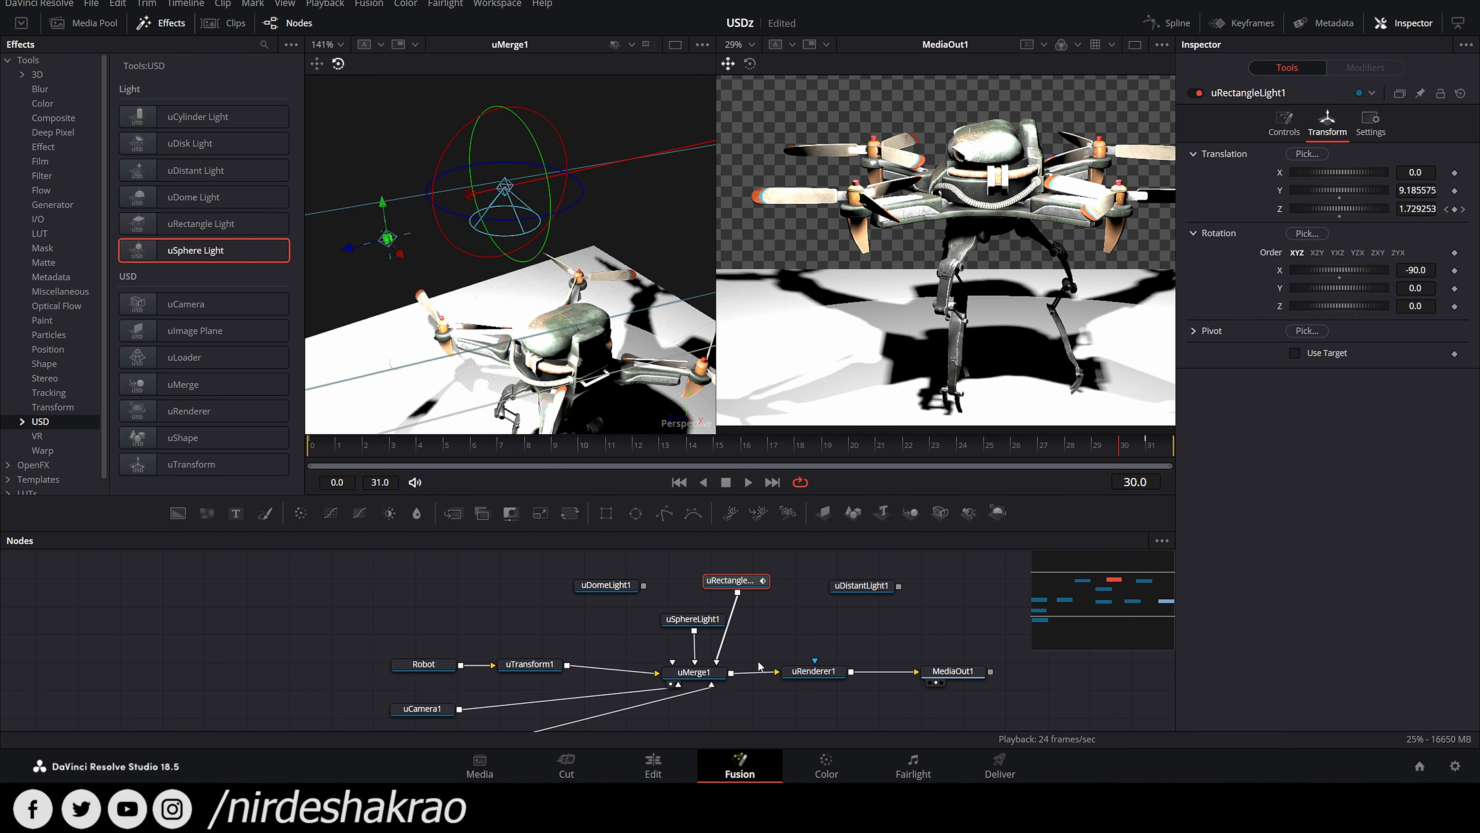
pyautogui.hotkey('ctrl', 'z')
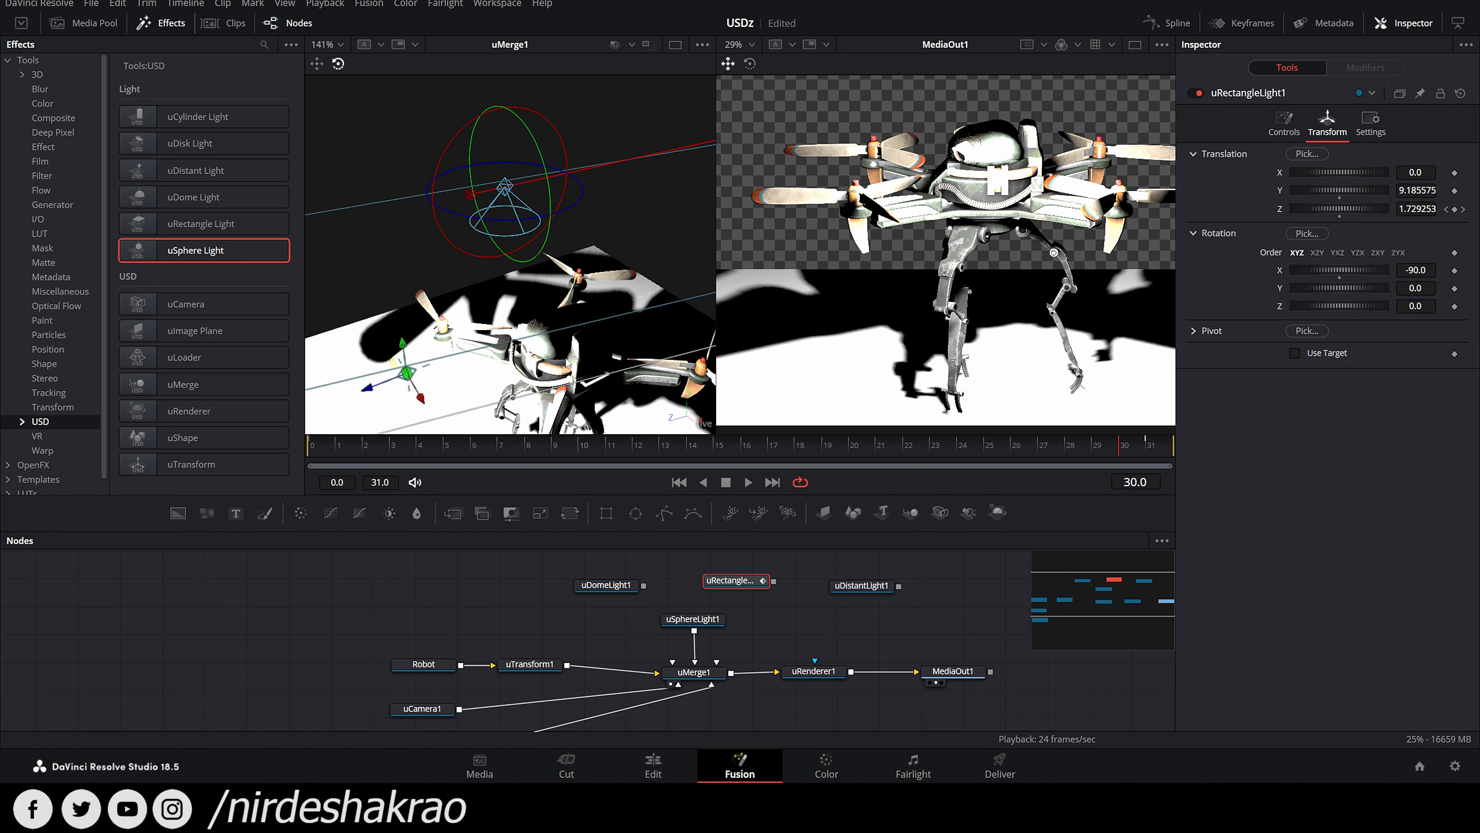
# Step: Select the sphere light and try its rotation control while viewing the robot up close
pyautogui.scroll(-2, 570, 359)
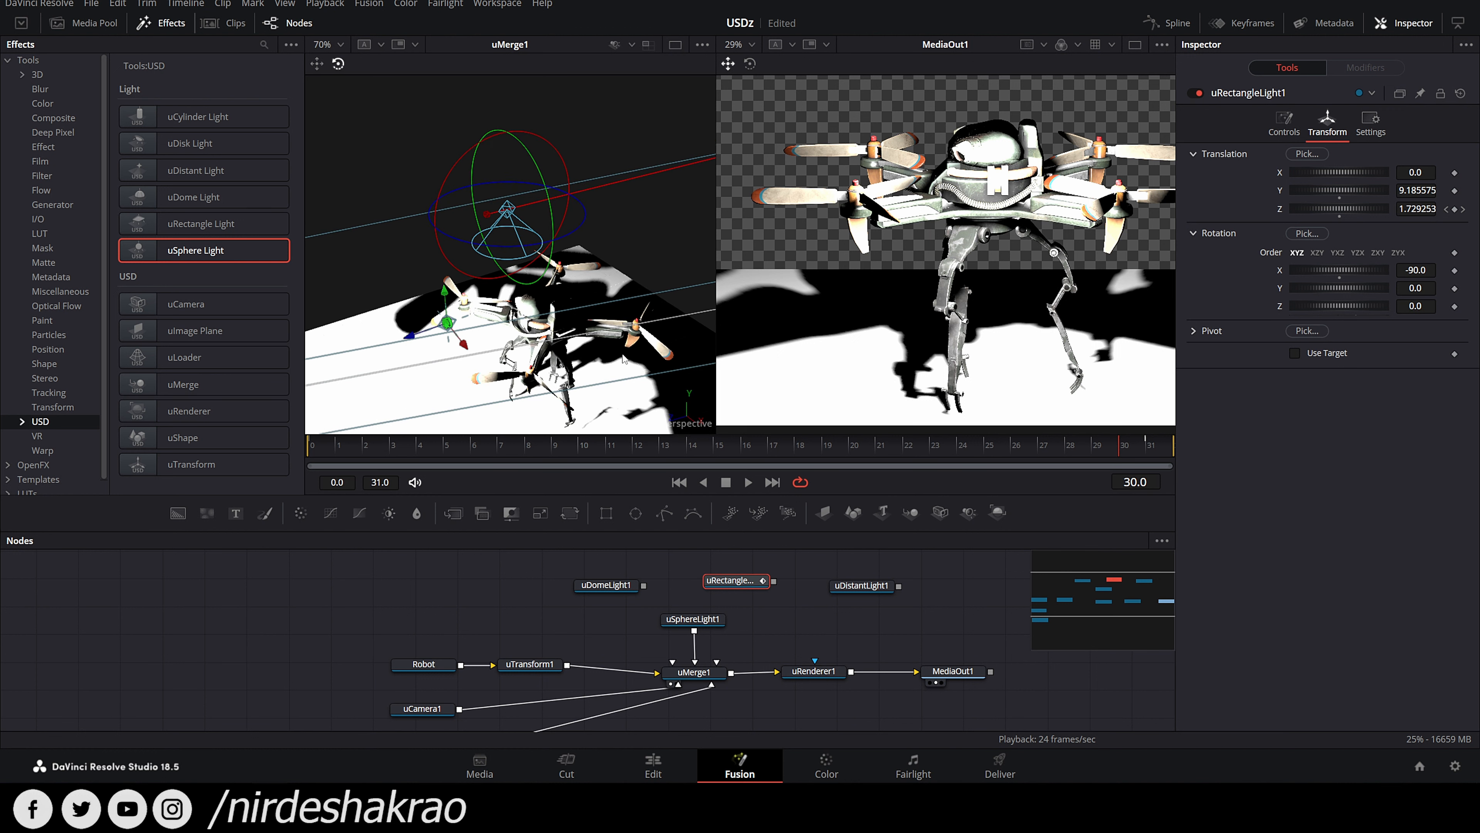
pyautogui.click(705, 623)
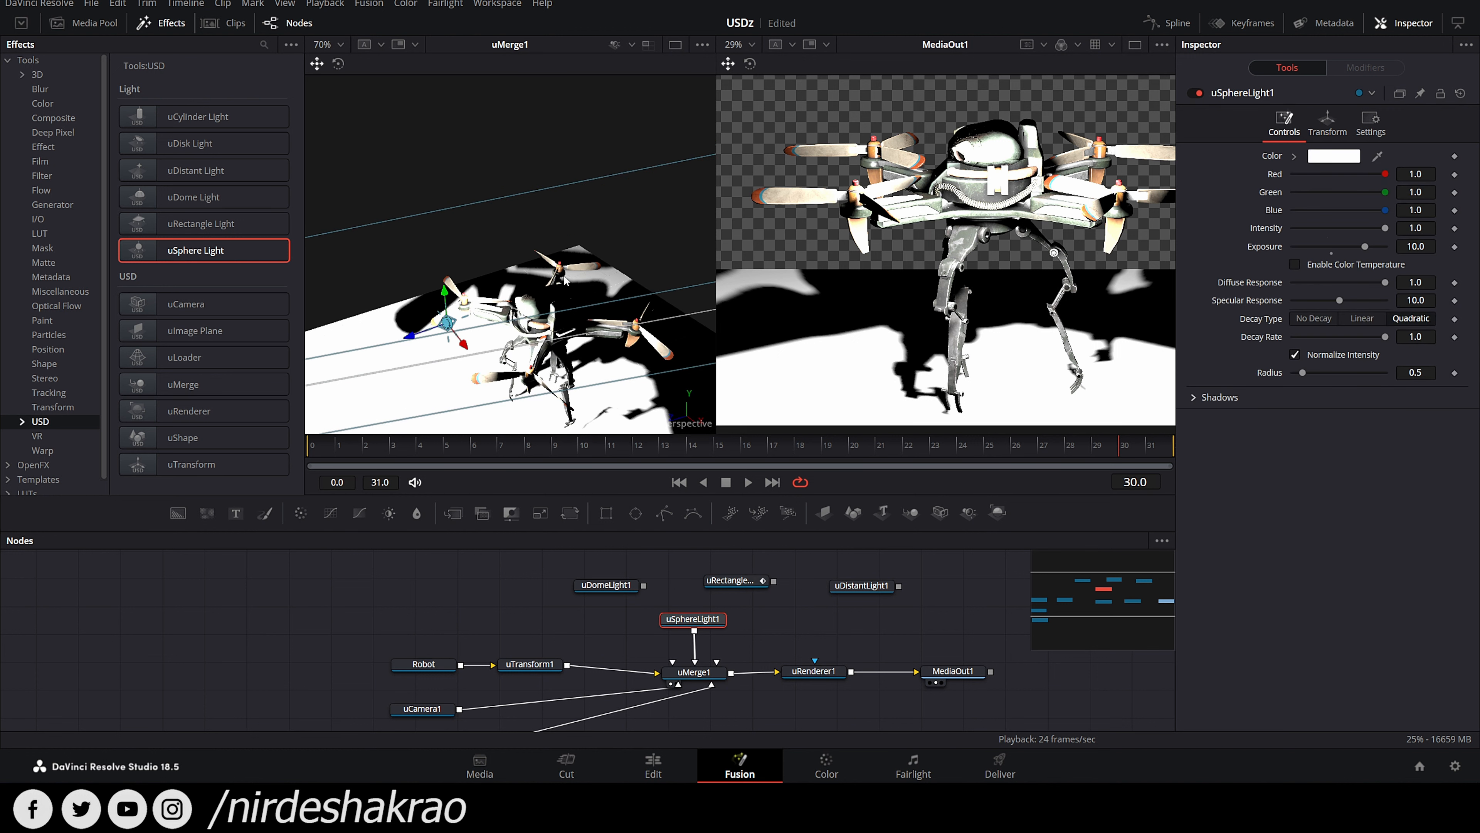
pyautogui.scroll(-2, 546, 232)
pyautogui.moveTo(546, 232); pyautogui.dragTo(565, 202)
pyautogui.click(341, 64)
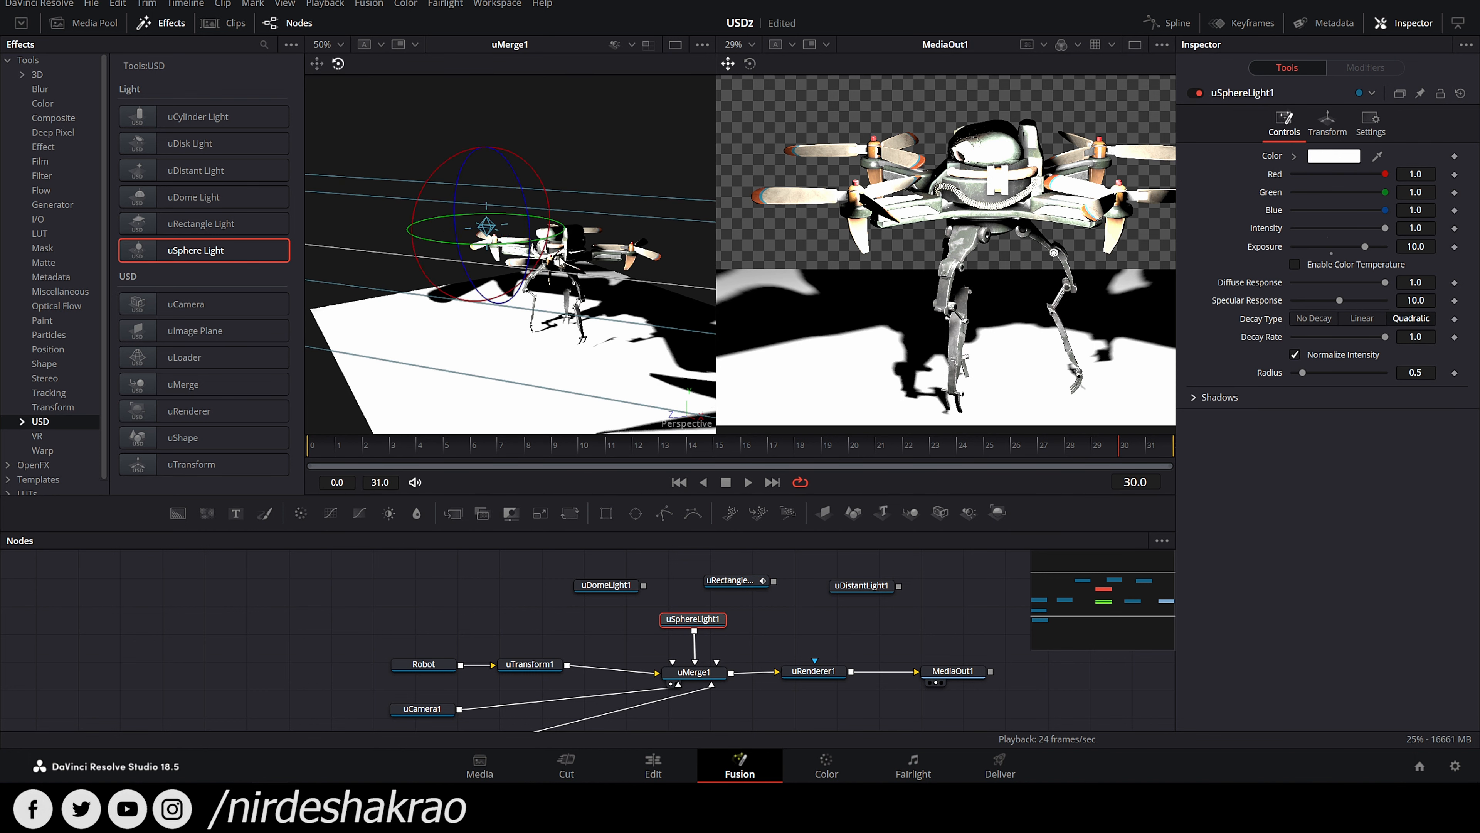
pyautogui.scroll(4, 547, 326)
pyautogui.moveTo(517, 263); pyautogui.dragTo(565, 338)
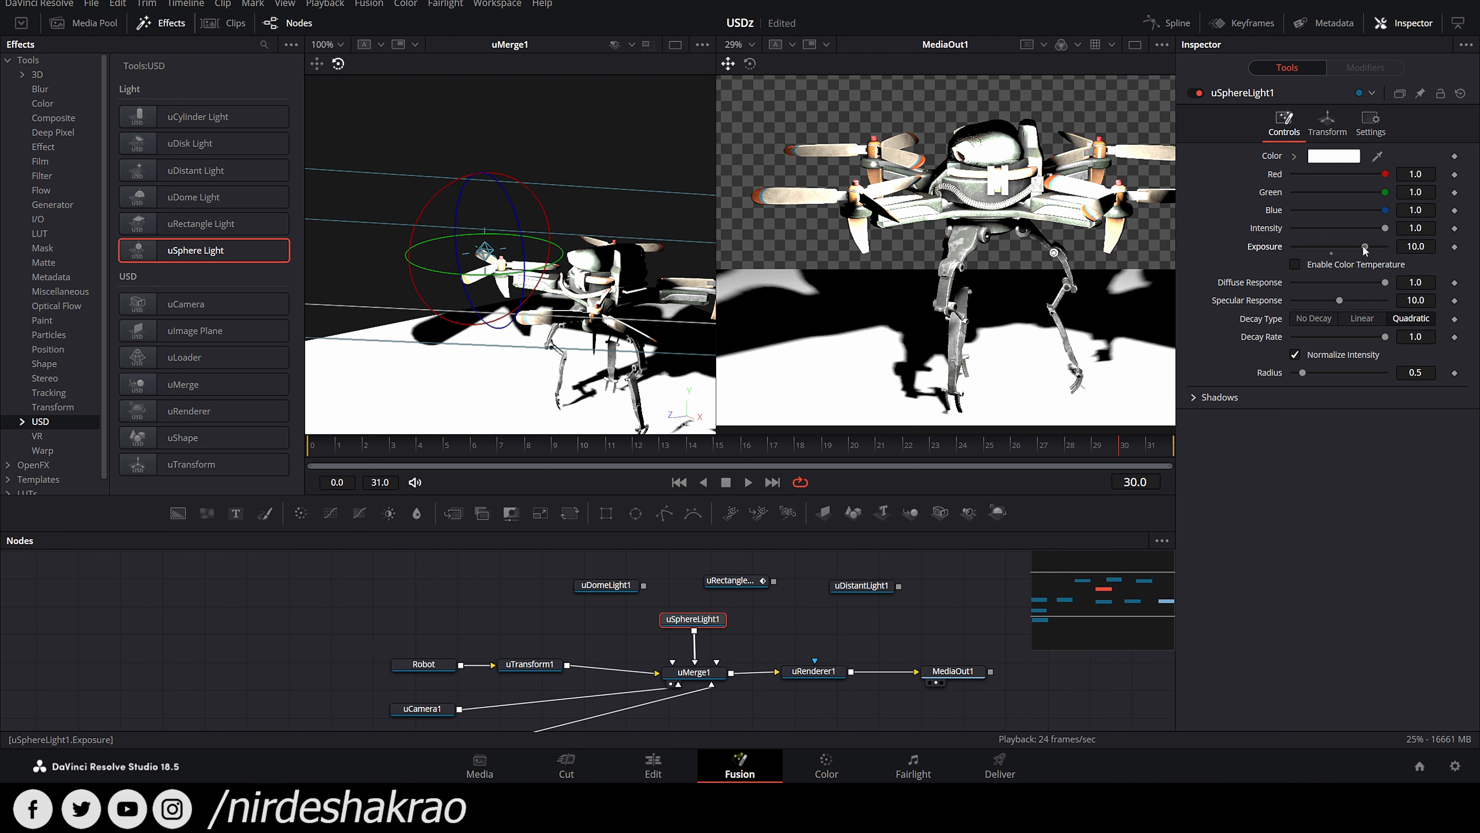
# Step: Lower the sphere light's exposure to 7.9 and try moving the light away from the robot
pyautogui.moveTo(1385, 229); pyautogui.dragTo(1360, 249)
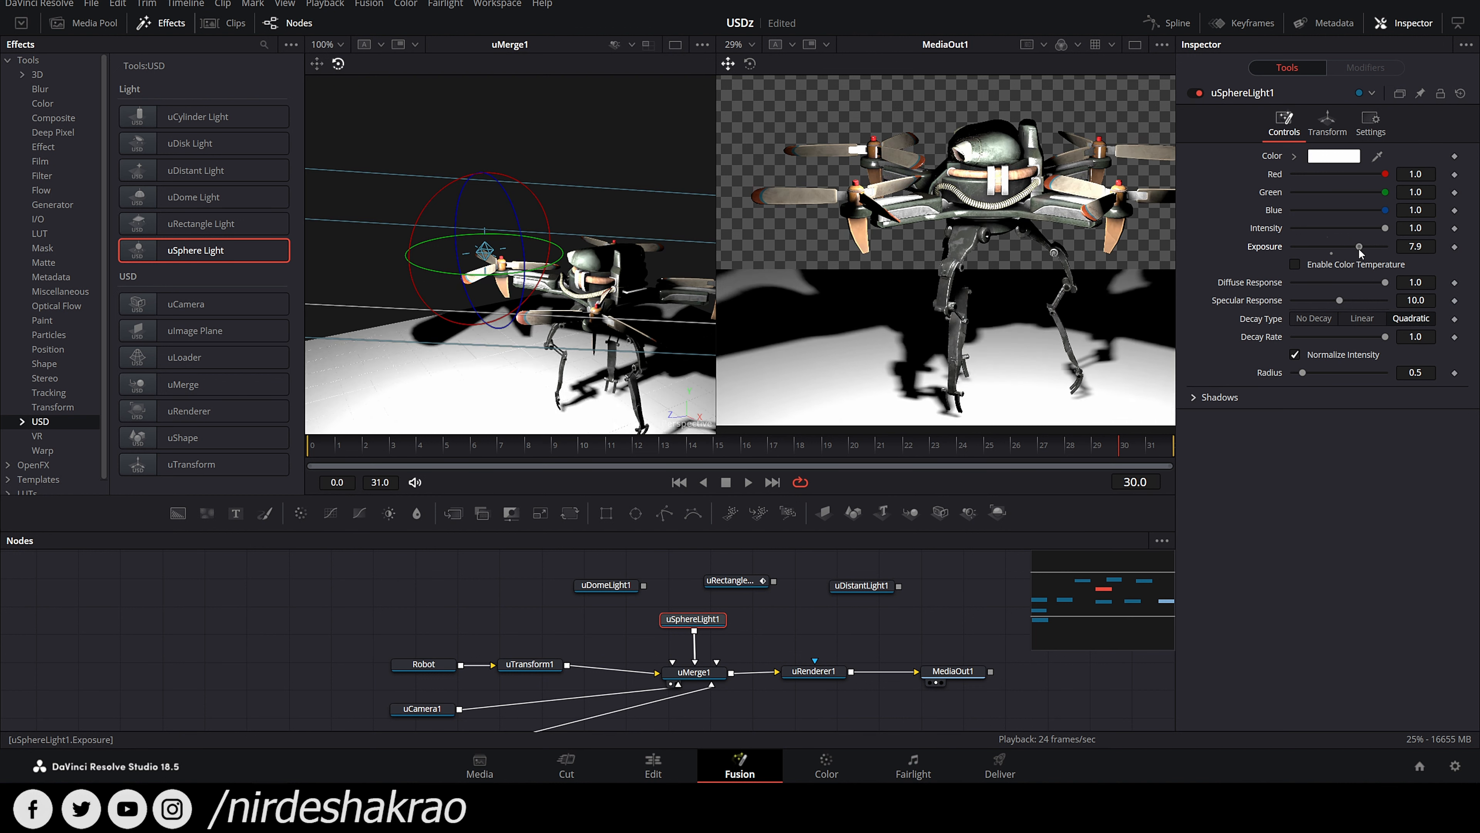
pyautogui.click(316, 64)
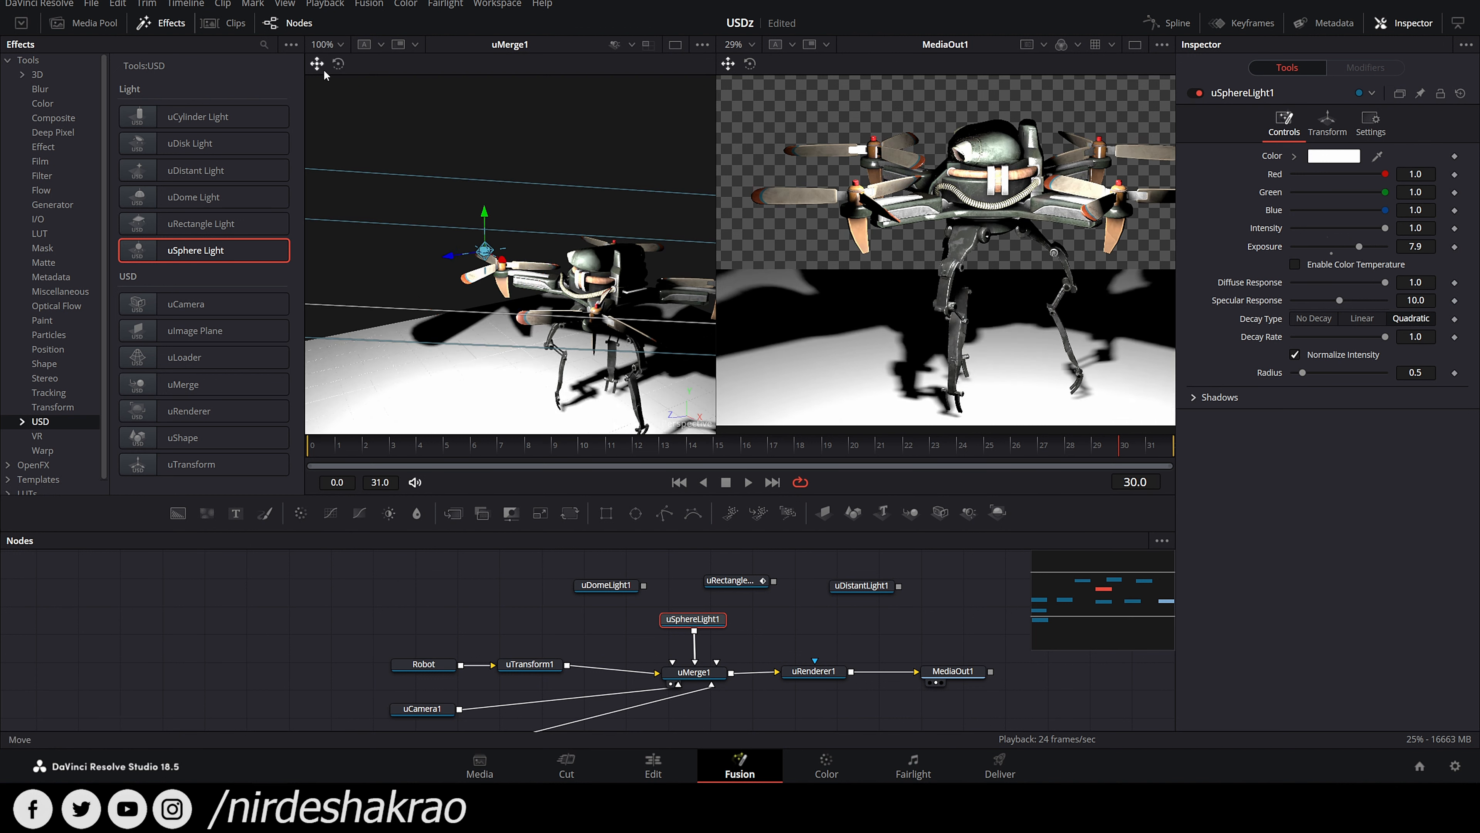
pyautogui.moveTo(485, 249); pyautogui.dragTo(400, 149)
# Step: Disconnect the sphere light from uMerge1 and connect the dome light and distant light instead
pyautogui.moveTo(708, 621); pyautogui.dragTo(524, 582)
pyautogui.click(696, 648)
pyautogui.moveTo(758, 582); pyautogui.dragTo(760, 572)
pyautogui.moveTo(629, 588); pyautogui.dragTo(674, 664)
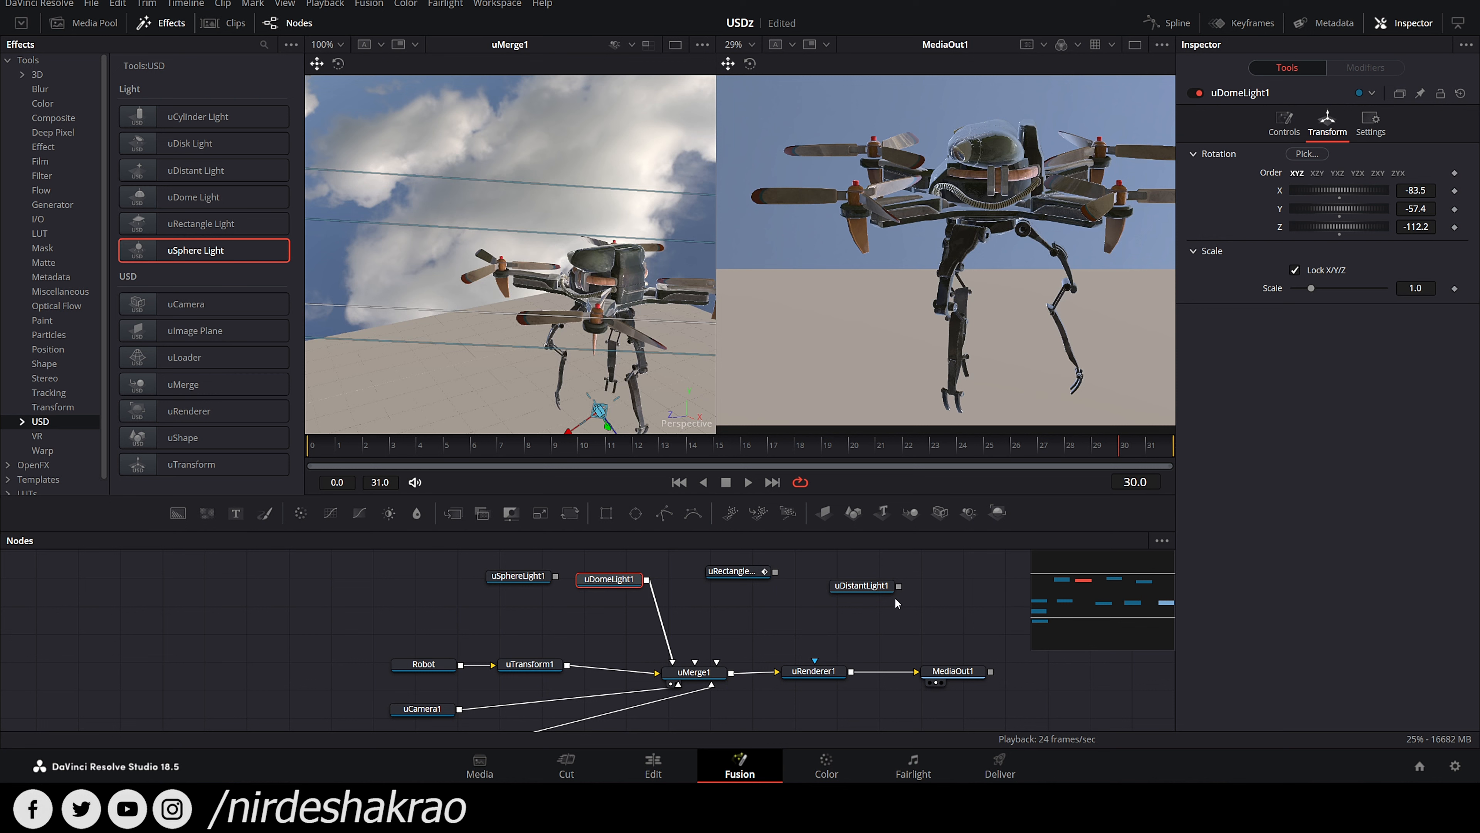
pyautogui.moveTo(899, 585); pyautogui.dragTo(671, 668)
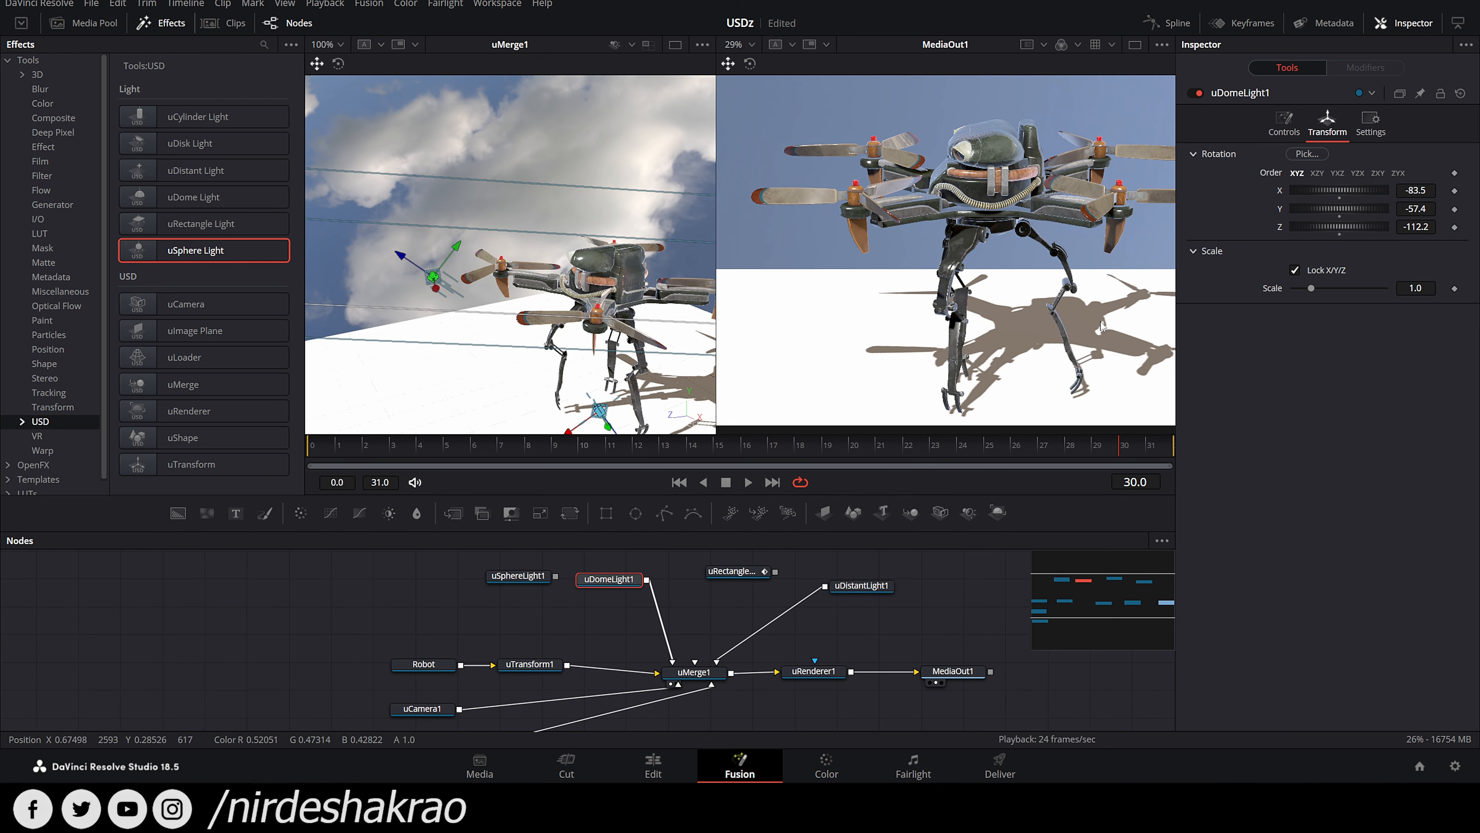
# Step: Add a new uShape node beside the dome light and connect it to uMerge1
pyautogui.click(395, 620)
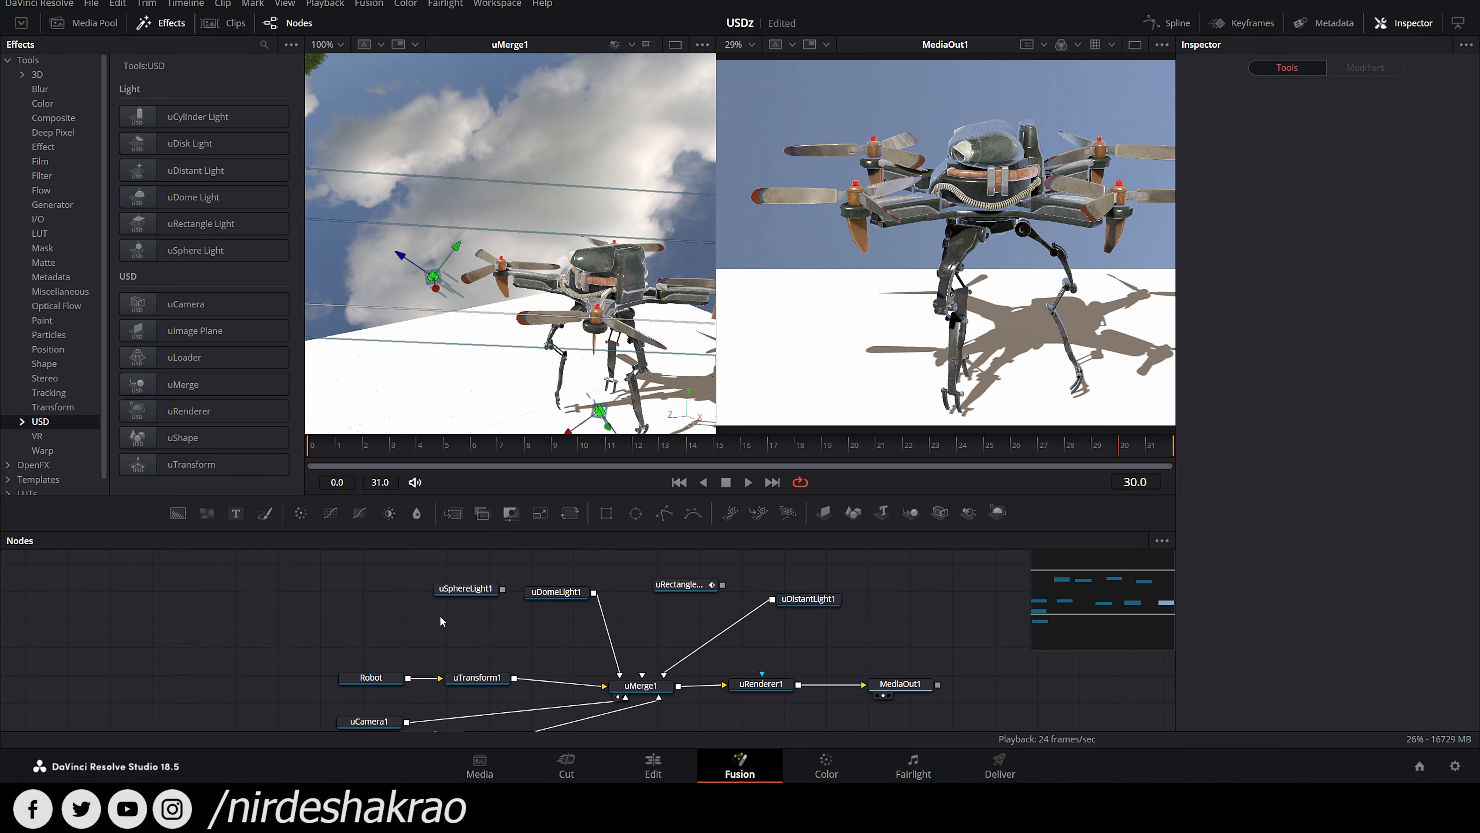
pyautogui.moveTo(441, 621); pyautogui.dragTo(417, 591)
pyautogui.moveTo(716, 625); pyautogui.dragTo(732, 652)
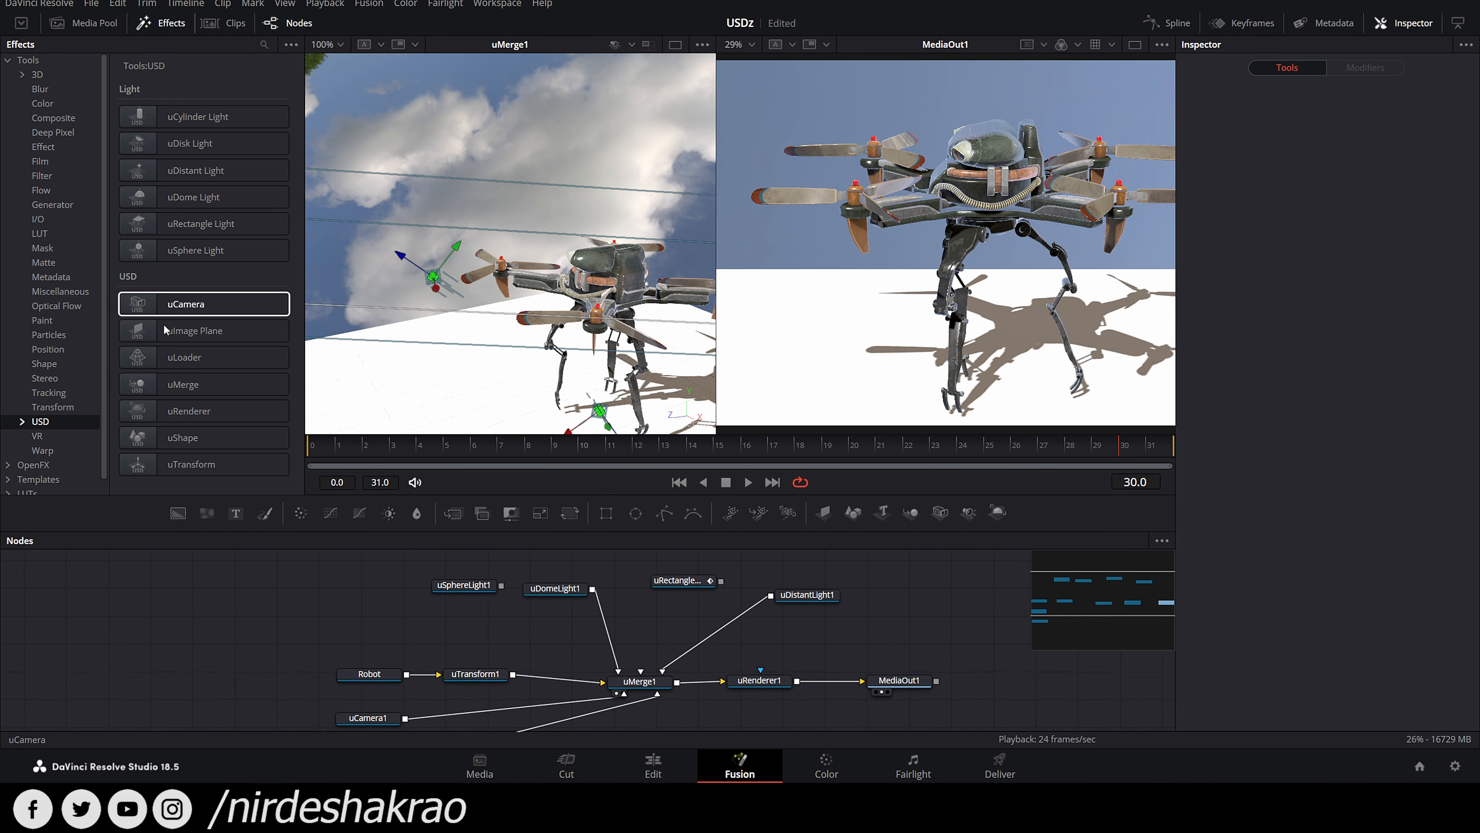
pyautogui.moveTo(540, 640); pyautogui.dragTo(520, 608)
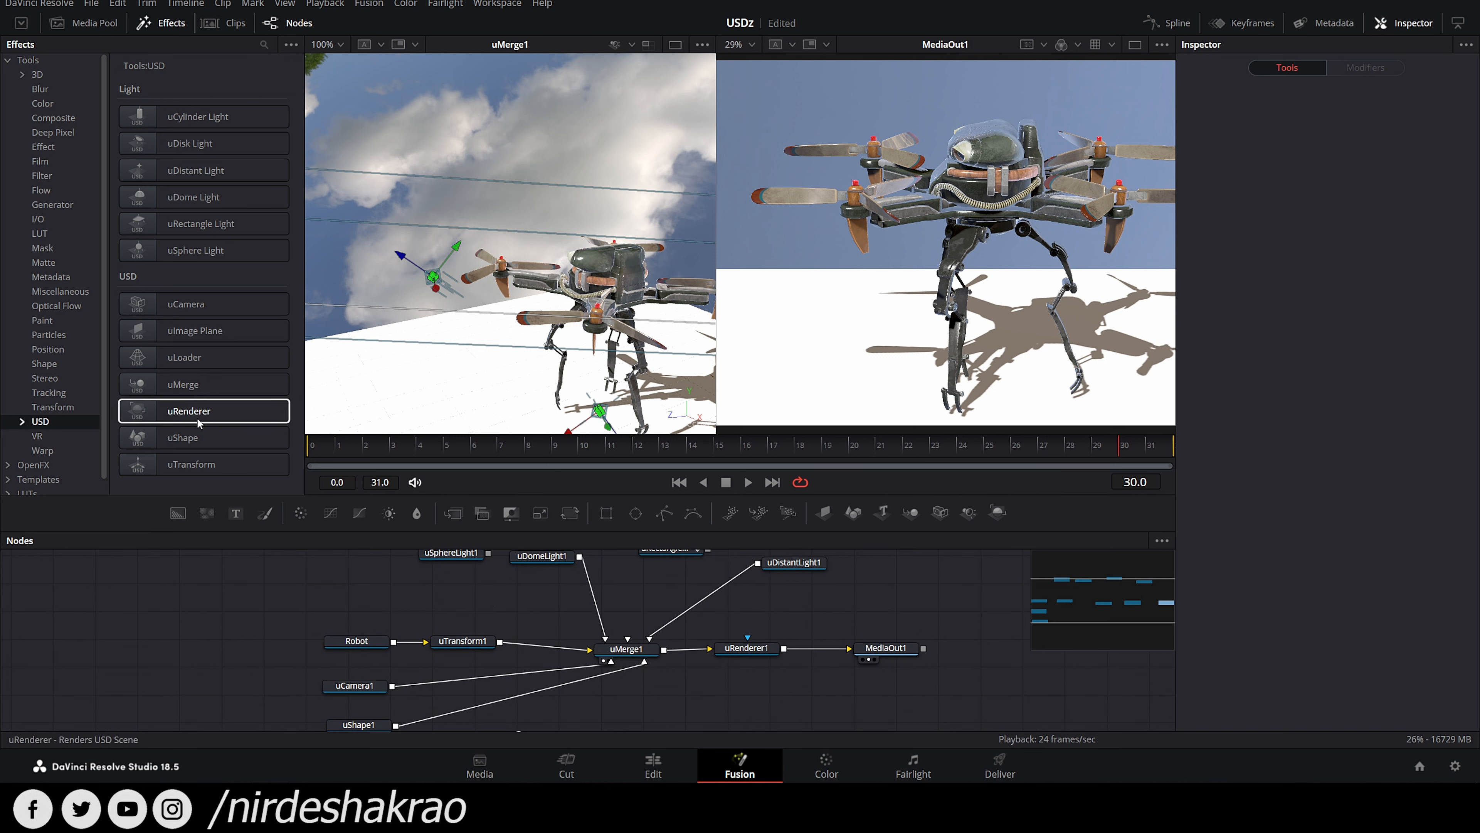
pyautogui.click(192, 437)
pyautogui.moveTo(476, 613); pyautogui.dragTo(612, 657)
pyautogui.moveTo(492, 604); pyautogui.dragTo(493, 602)
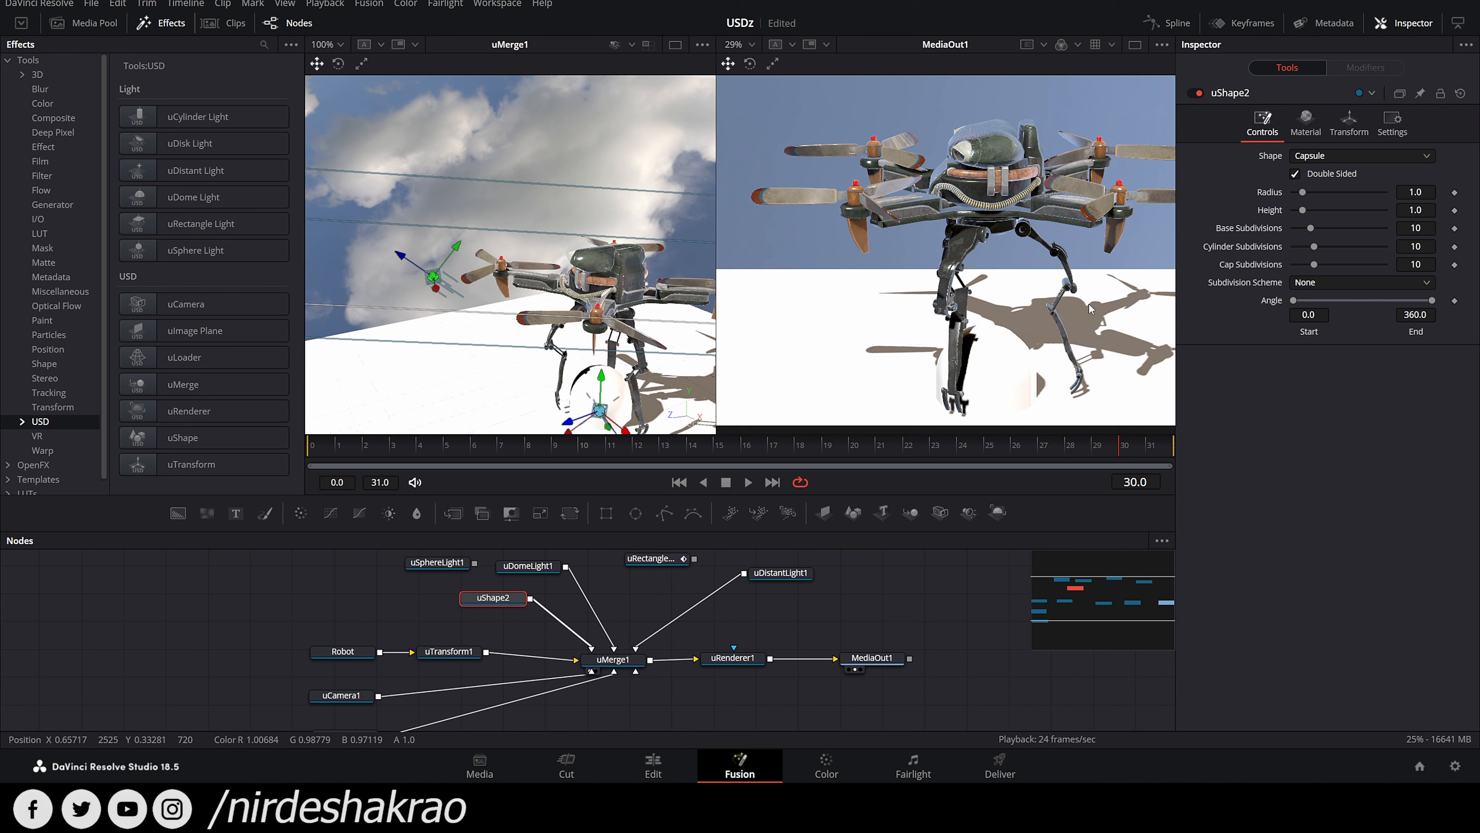
# Step: Position the new capsule at X -2.55, Y 2.087, Z 2.32 and save the project
pyautogui.click(1350, 124)
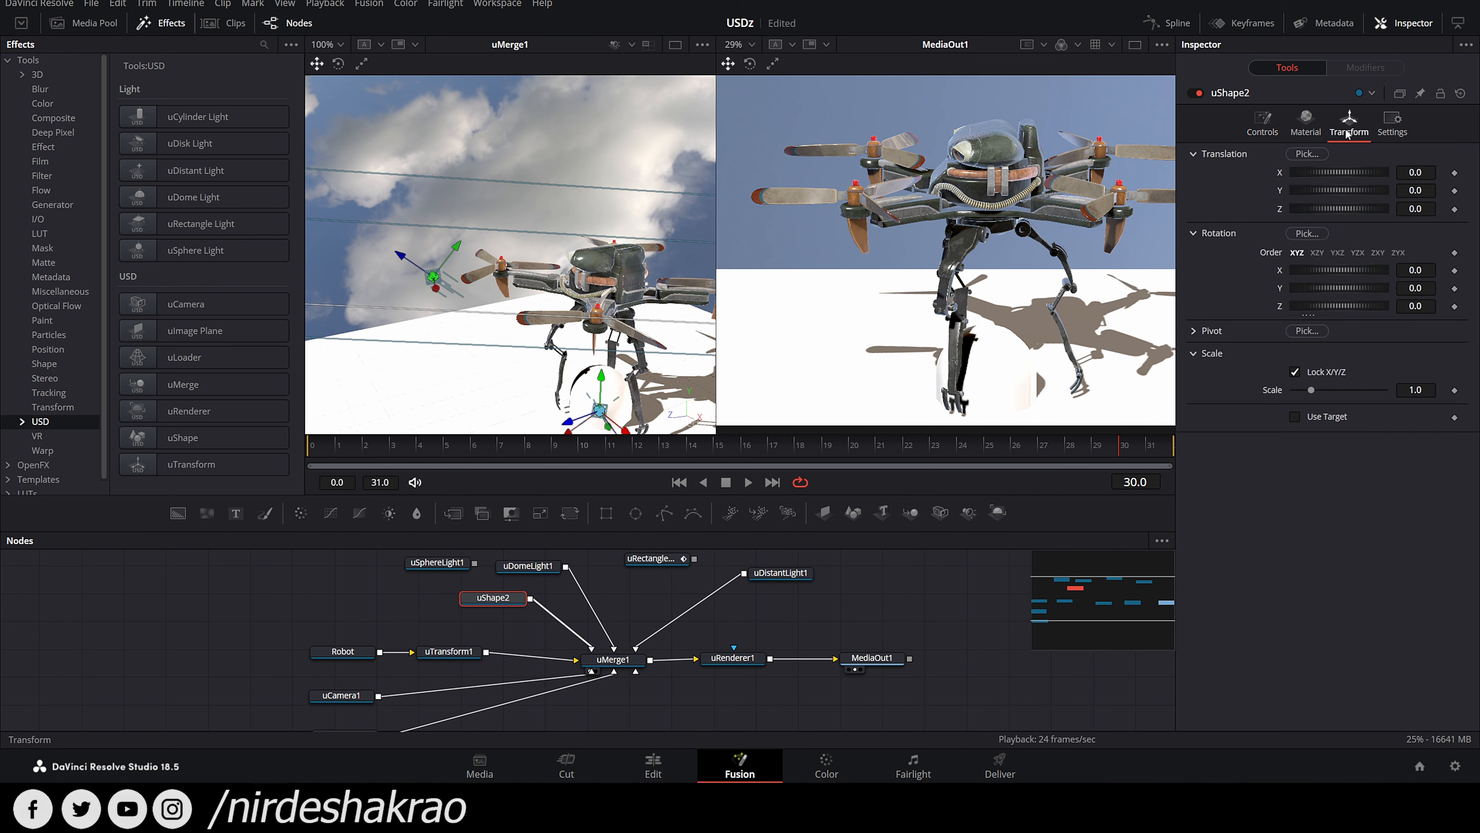
pyautogui.moveTo(1349, 192)
pyautogui.mouseDown()
pyautogui.moveTo(1405, 188)
pyautogui.moveTo(1267, 190)
pyautogui.moveTo(1360, 215)
pyautogui.moveTo(1329, 188)
pyautogui.moveTo(1332, 170)
pyautogui.moveTo(1372, 172)
pyautogui.moveTo(1360, 173)
pyautogui.mouseUp()
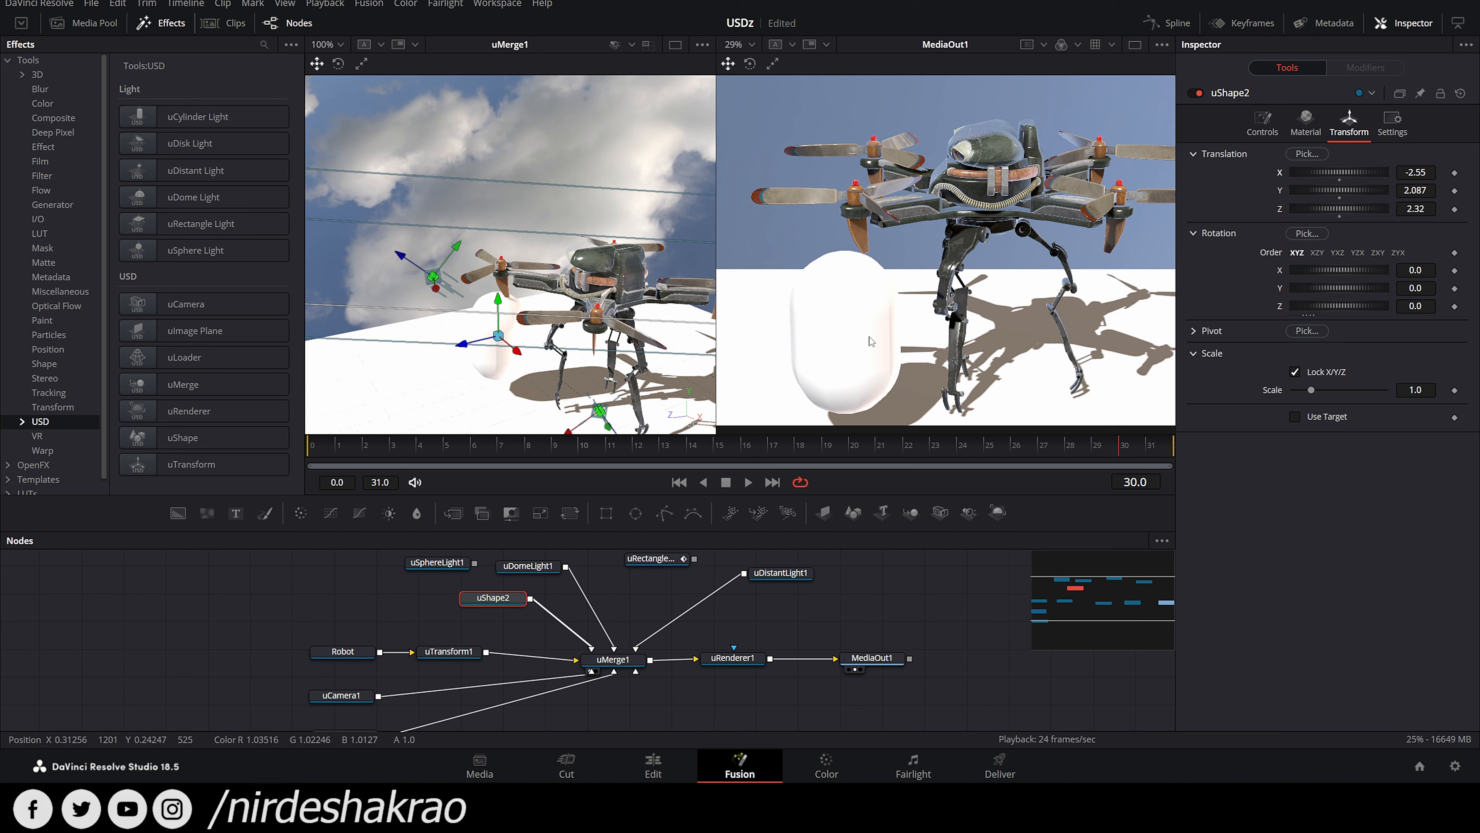
pyautogui.hotkey('ctrl', 's')
pyautogui.moveTo(493, 603); pyautogui.dragTo(481, 601)
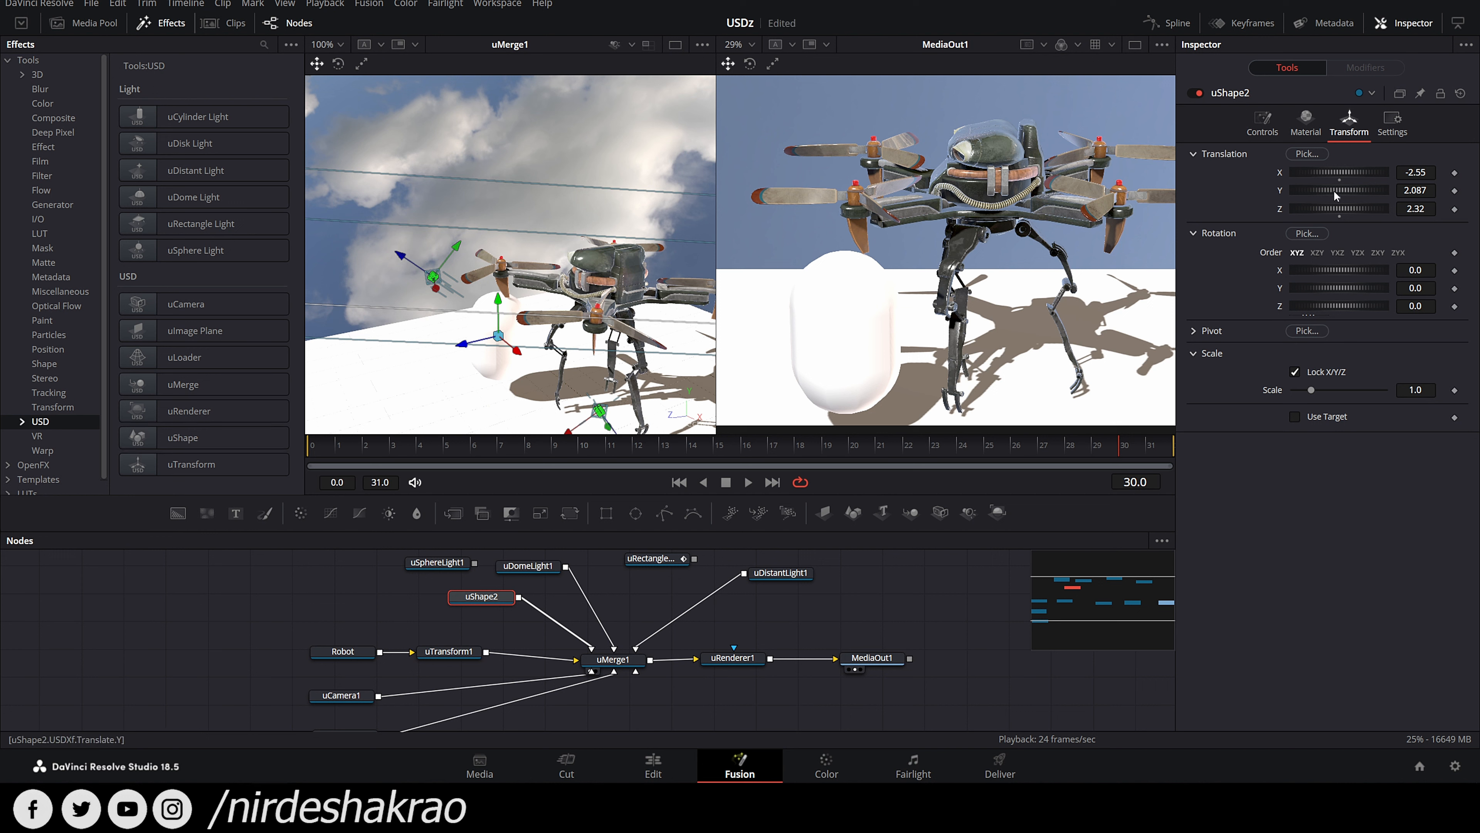
# Step: Try the Cone shape for uShape2 and switch it back to Capsule
pyautogui.click(1265, 136)
pyautogui.click(1345, 156)
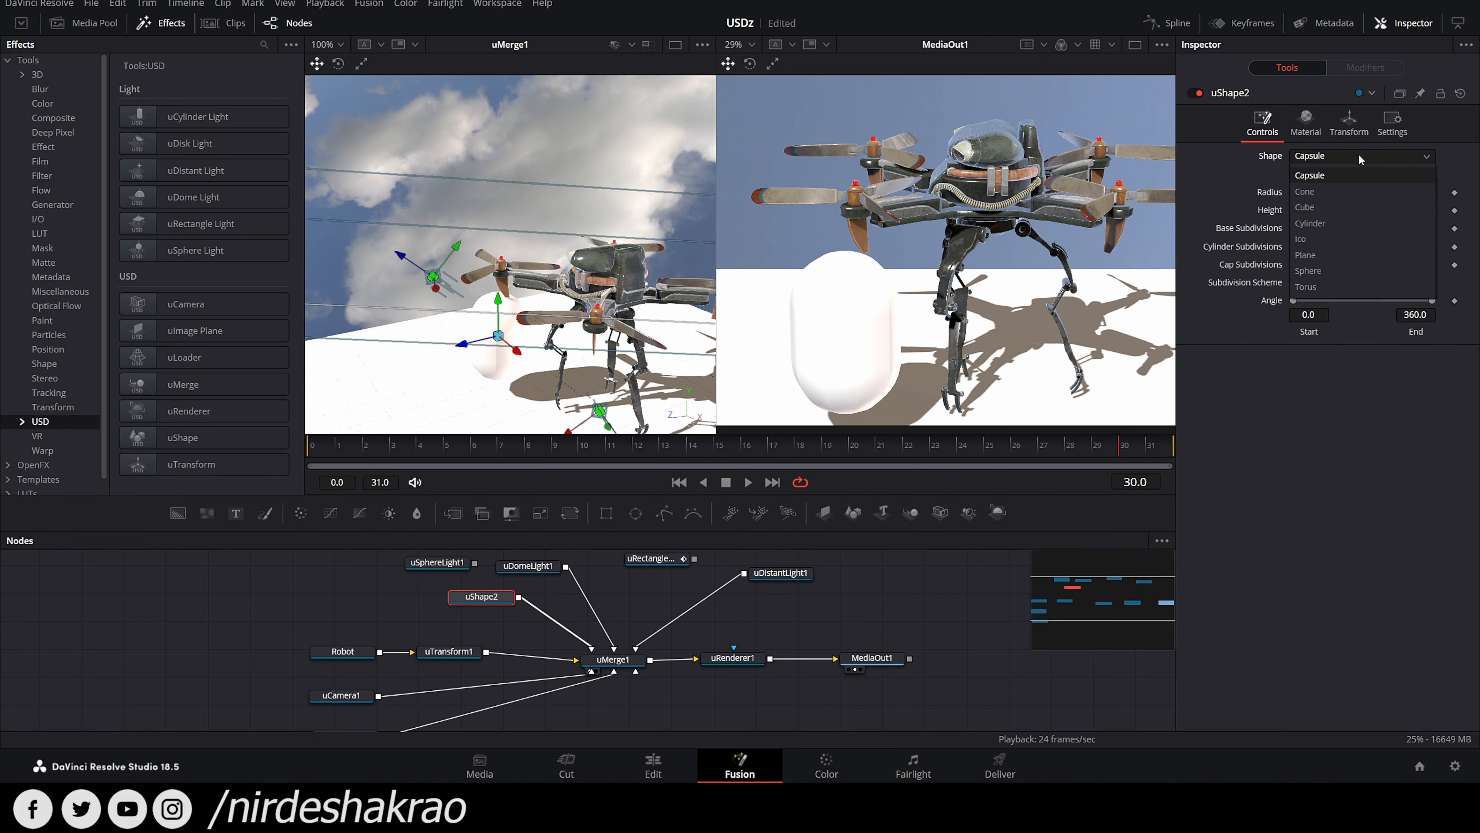
pyautogui.click(1352, 190)
pyautogui.click(1353, 154)
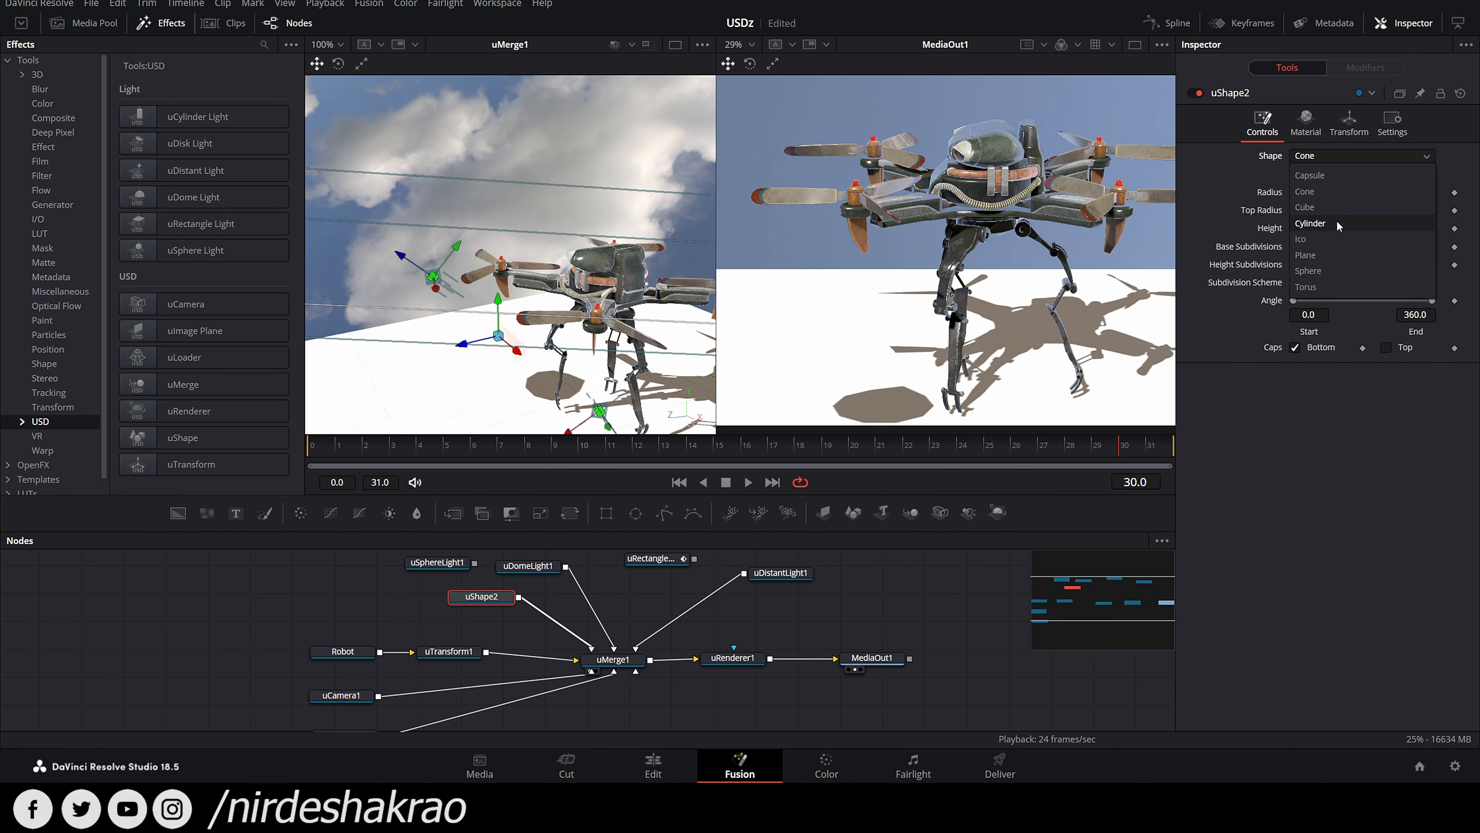
pyautogui.click(1336, 175)
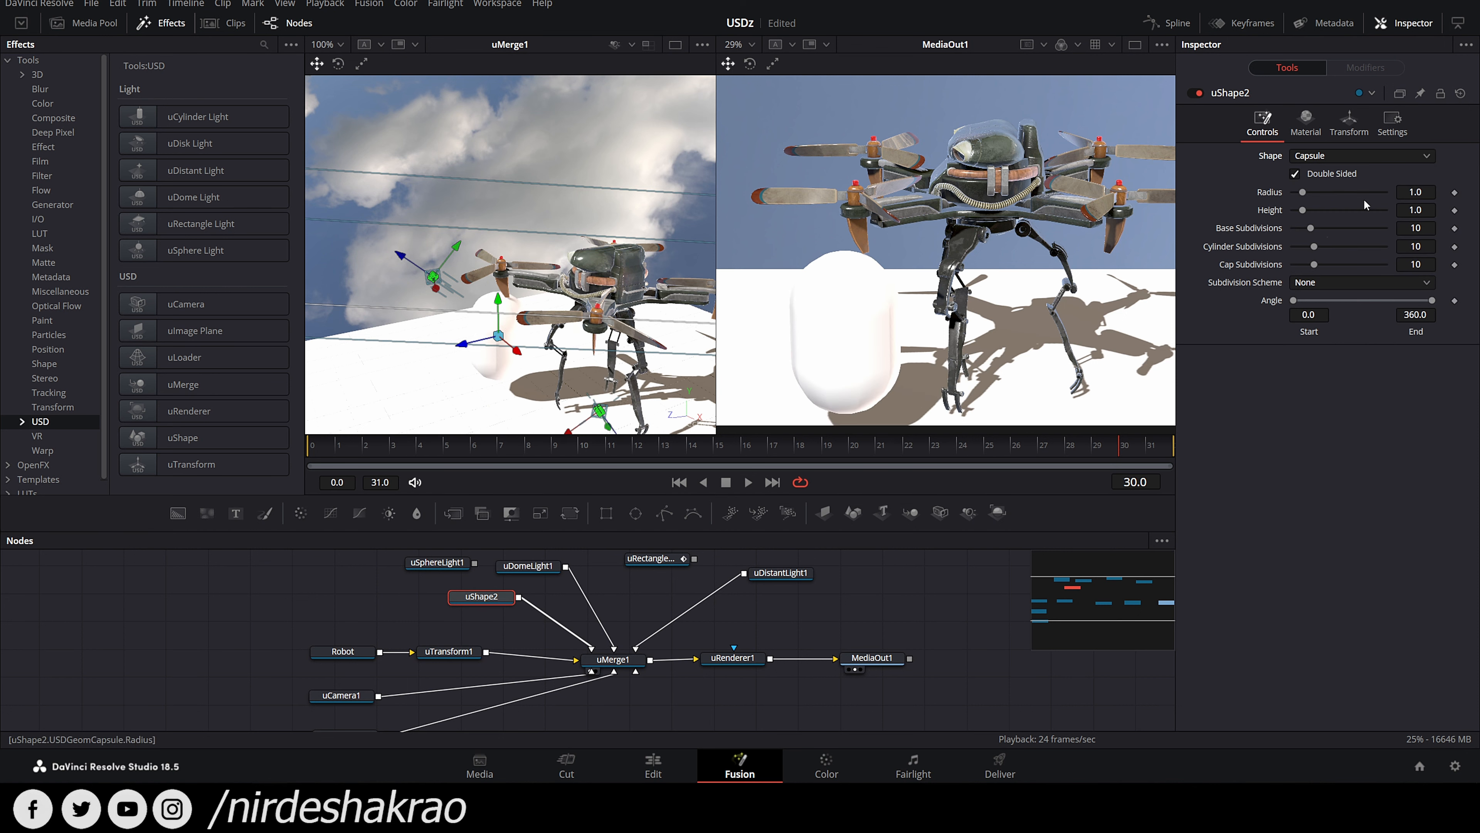
# Step: Set the capsule's material to Metallic 1.0 and lower its Roughness to about 0.134
pyautogui.click(1304, 126)
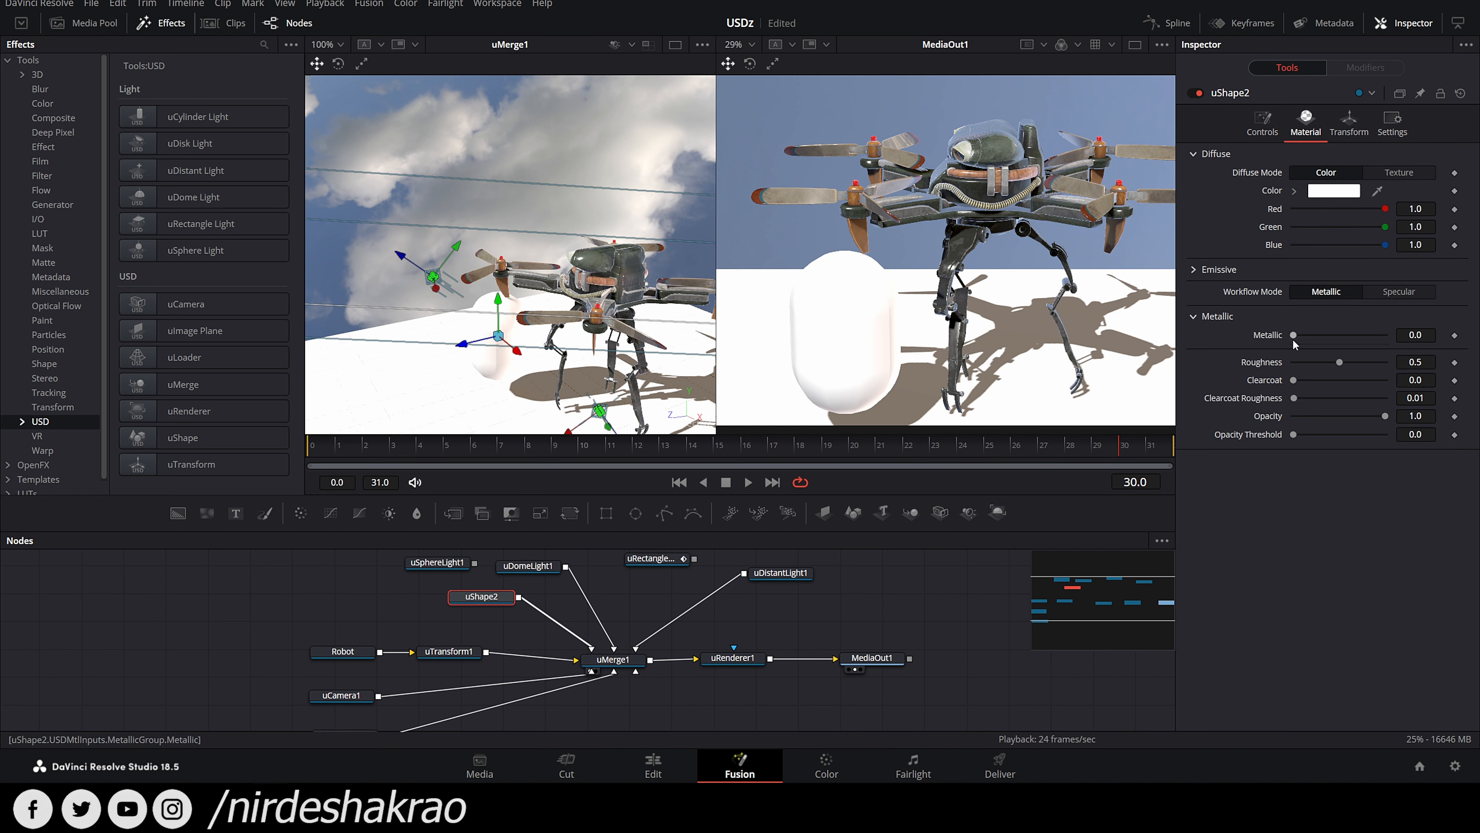
pyautogui.moveTo(1323, 341); pyautogui.dragTo(1386, 341)
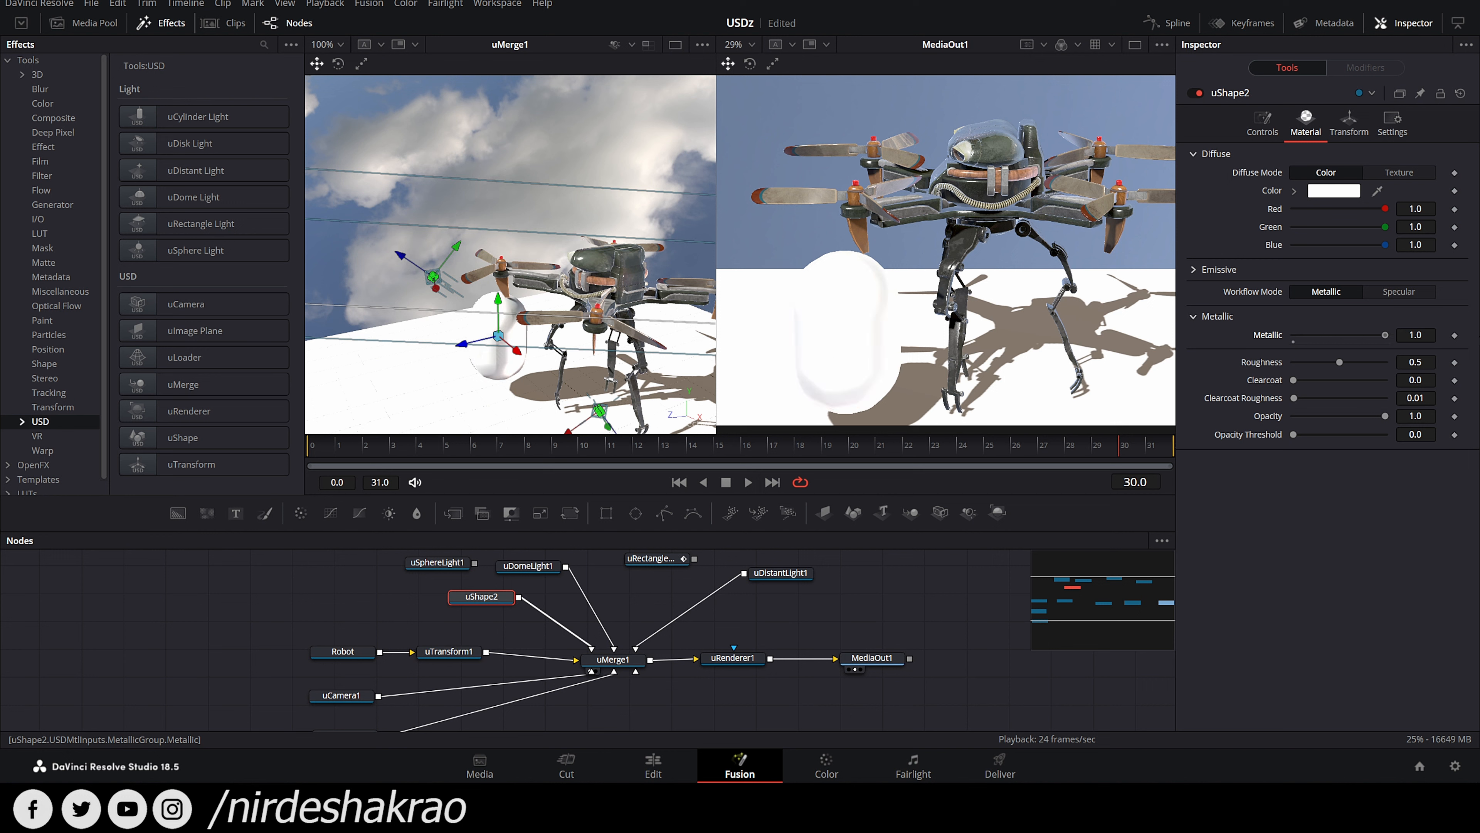
pyautogui.moveTo(1385, 336); pyautogui.dragTo(1437, 347)
pyautogui.moveTo(1340, 362); pyautogui.dragTo(1274, 365)
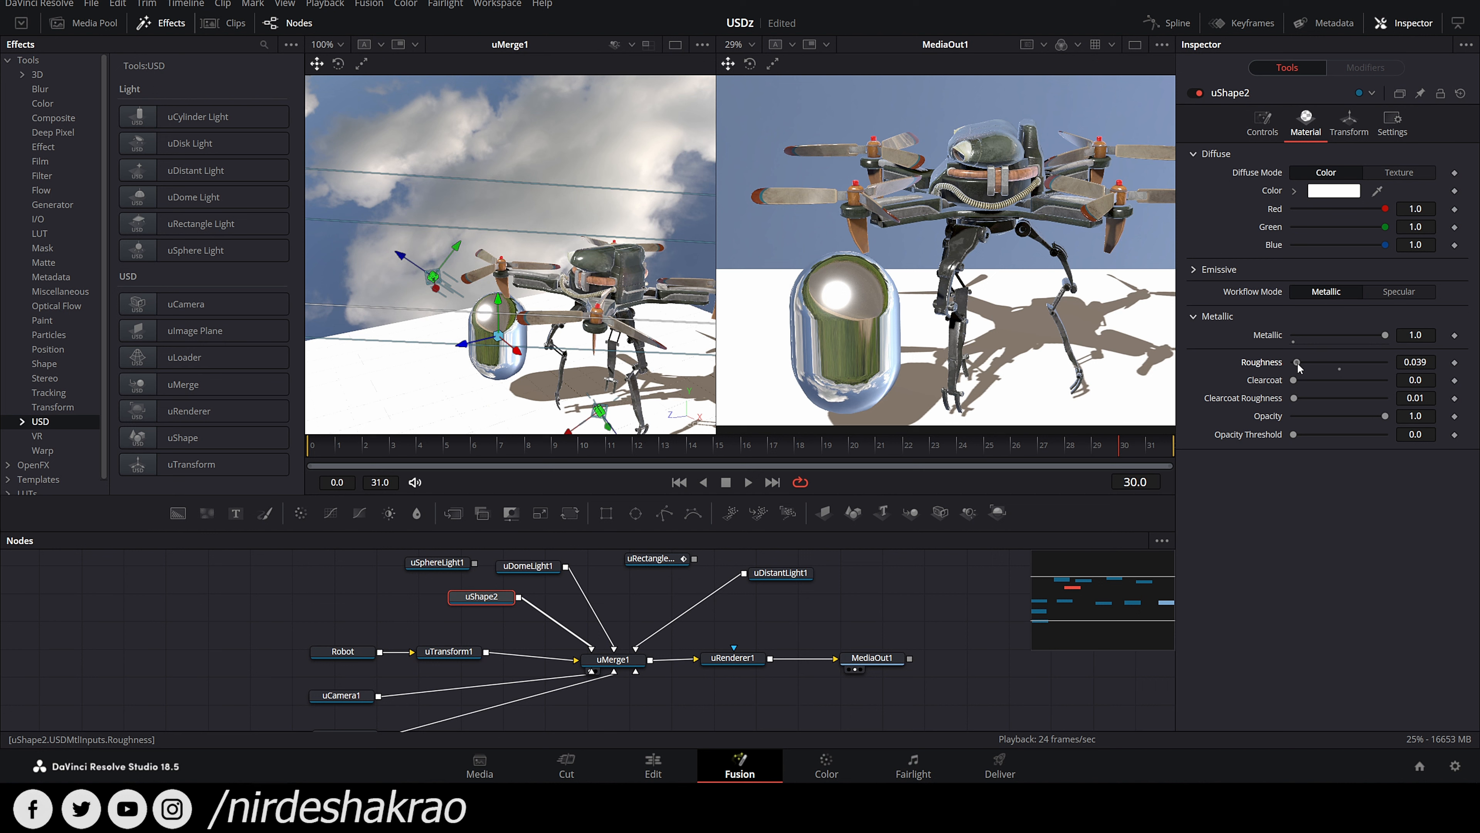
pyautogui.moveTo(1302, 364); pyautogui.dragTo(1305, 367)
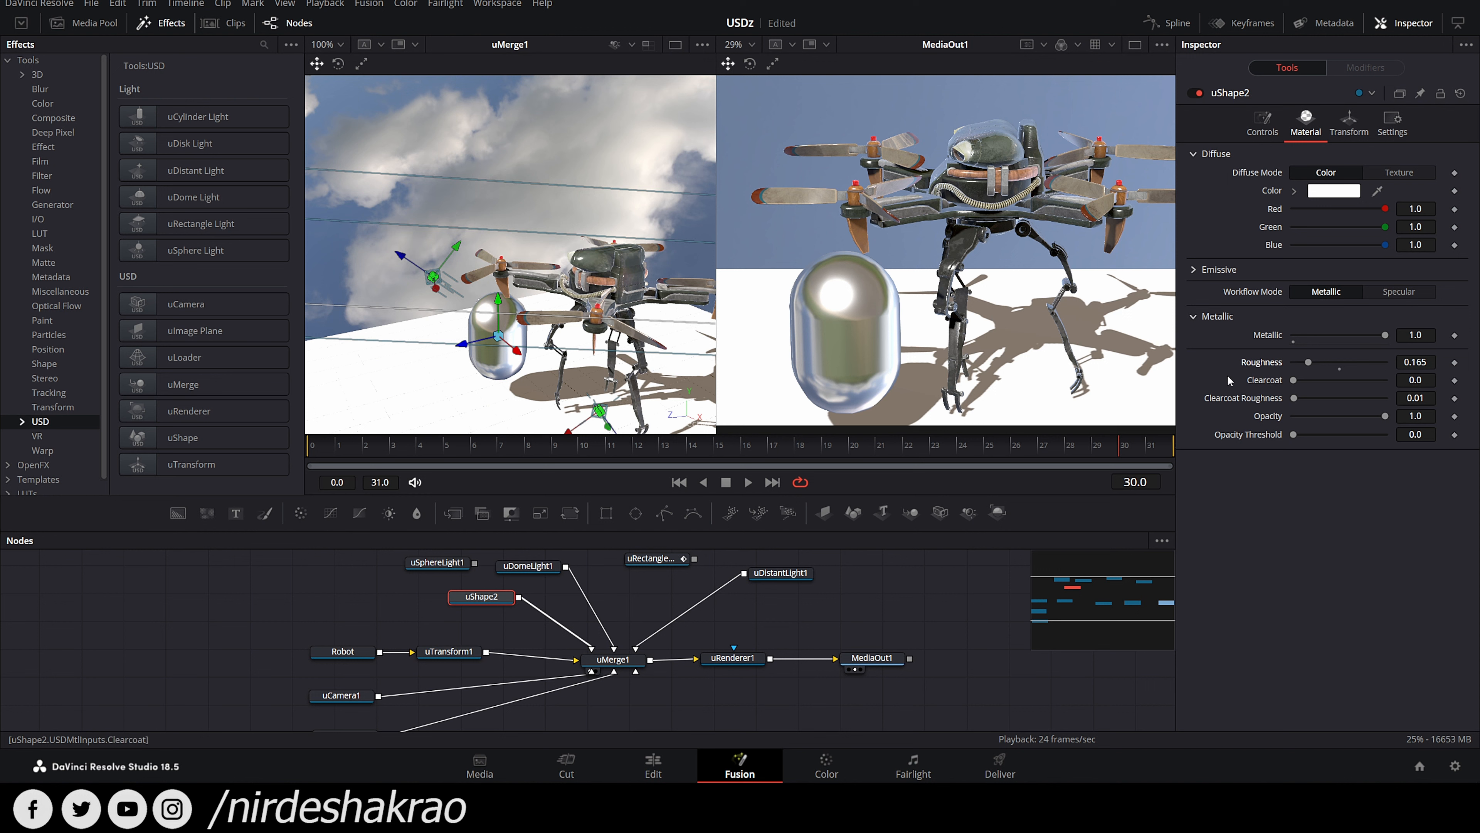
pyautogui.moveTo(1309, 362); pyautogui.dragTo(1285, 364)
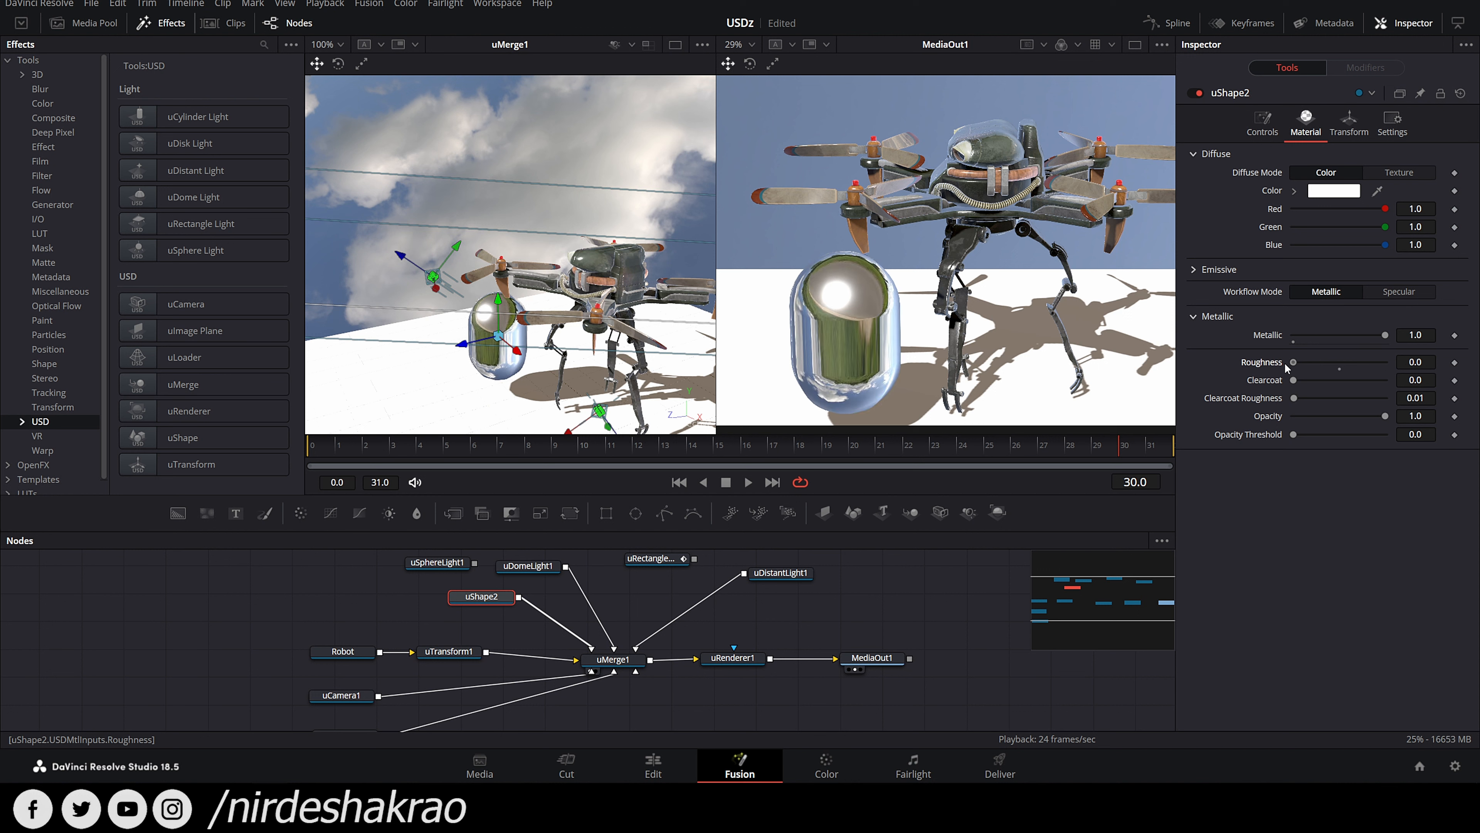
pyautogui.moveTo(1299, 365); pyautogui.dragTo(1307, 369)
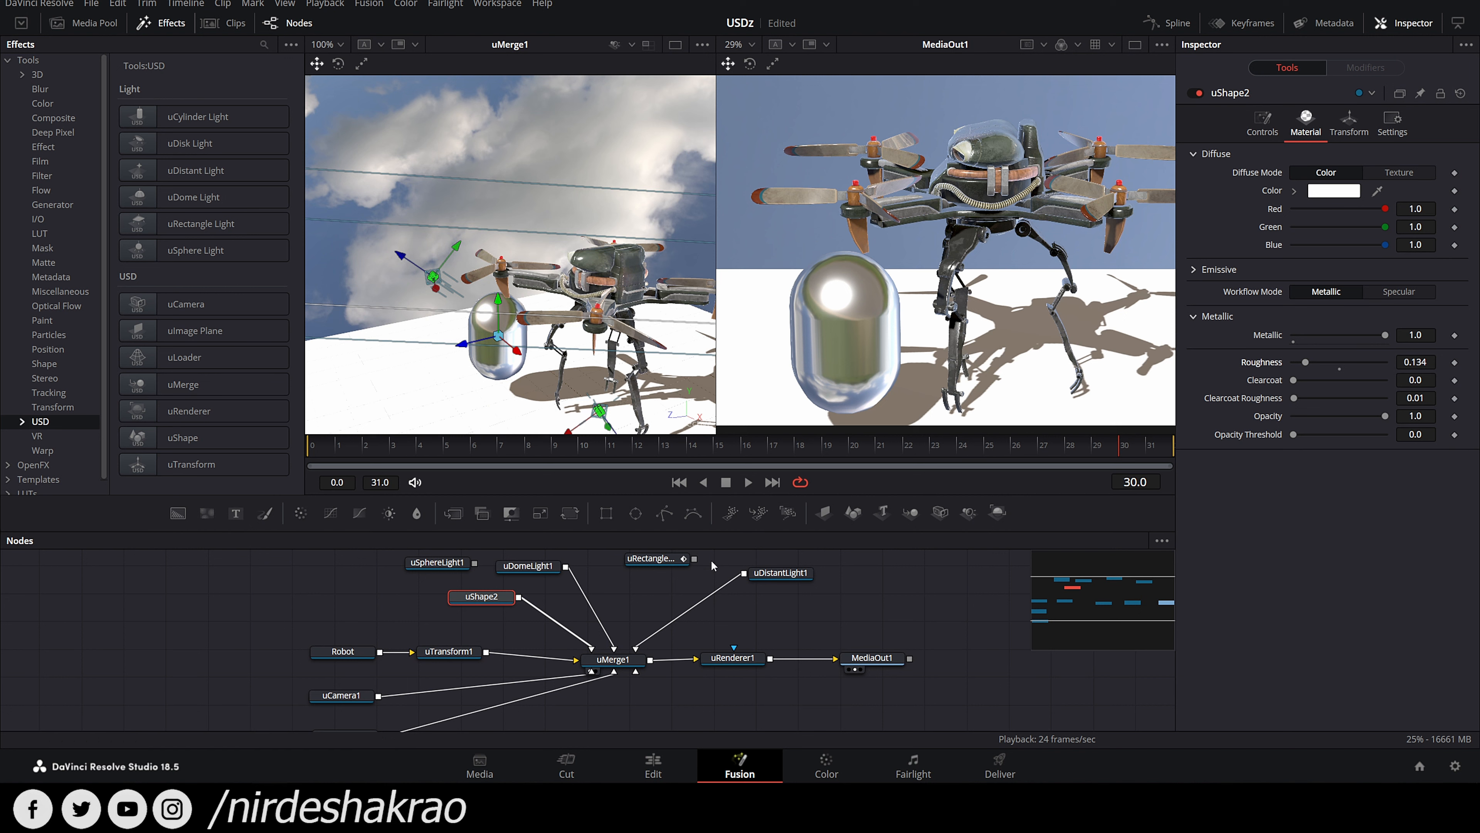
# Step: Disconnect the distant light from uMerge1 to compare the capsule's reflections, and reconnect it
pyautogui.moveTo(616, 579); pyautogui.dragTo(621, 600)
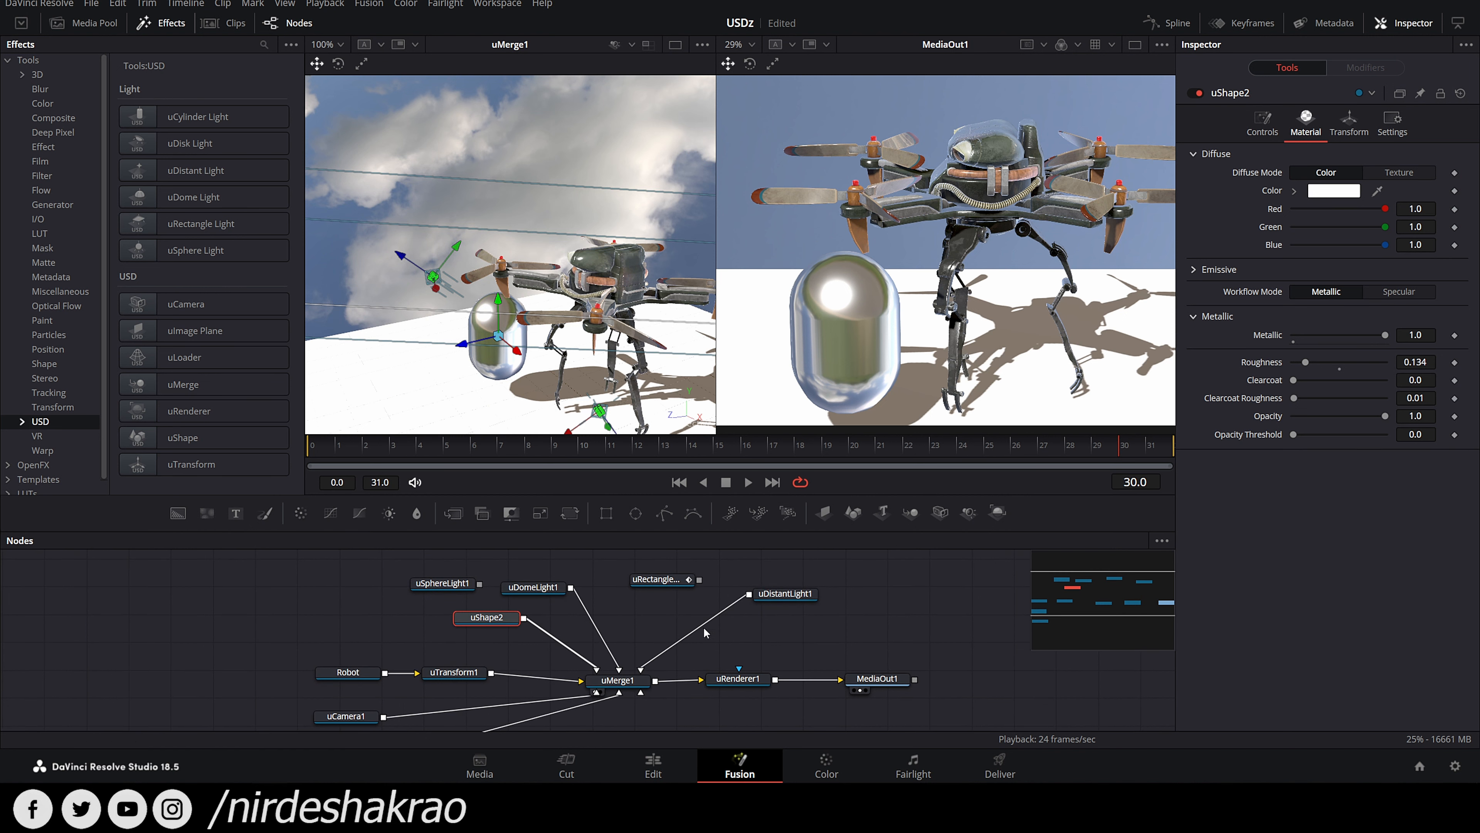
pyautogui.moveTo(640, 666); pyautogui.dragTo(679, 628)
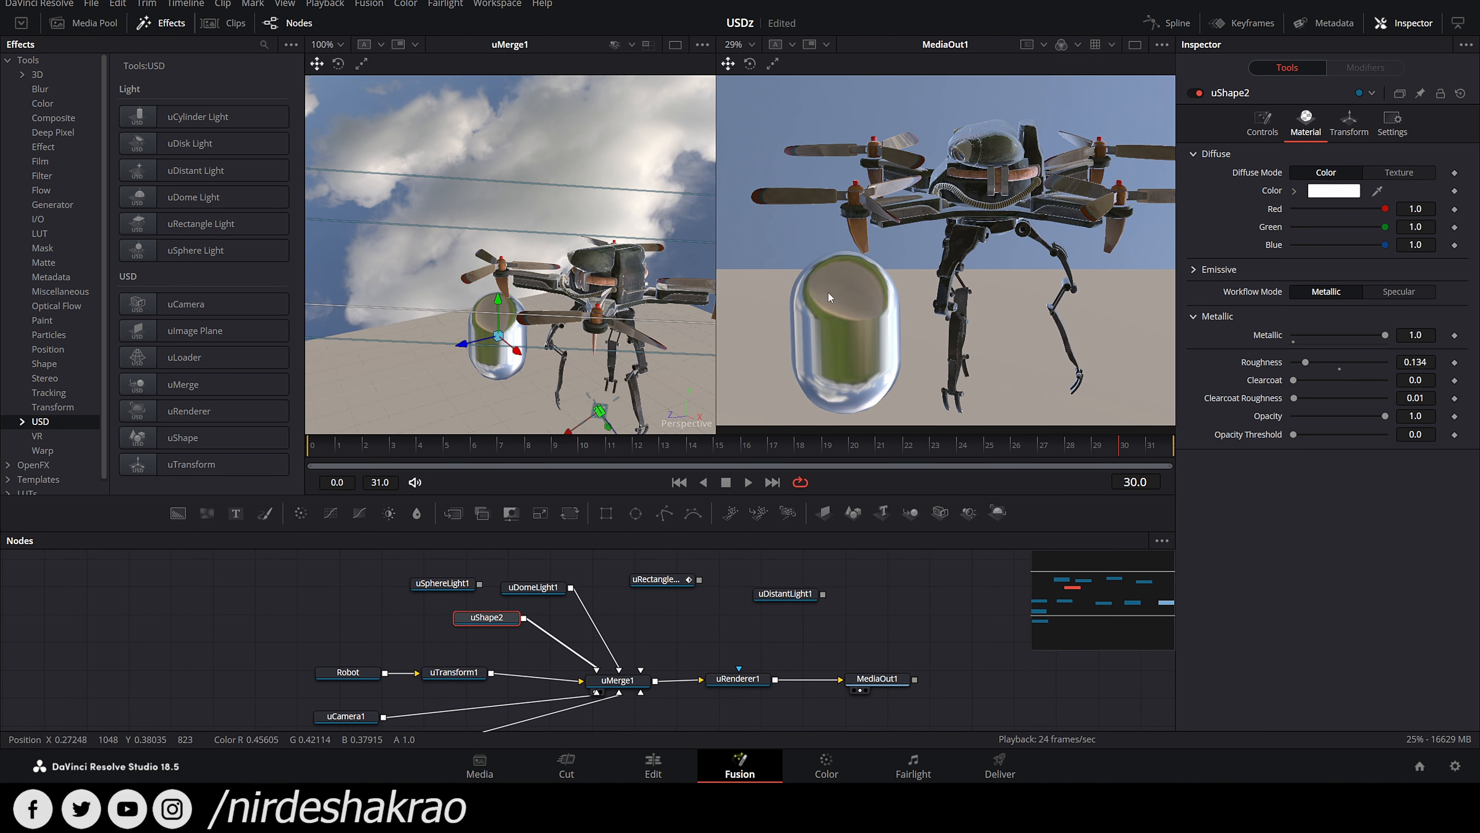
pyautogui.moveTo(823, 593); pyautogui.dragTo(636, 677)
pyautogui.moveTo(823, 594); pyautogui.dragTo(637, 679)
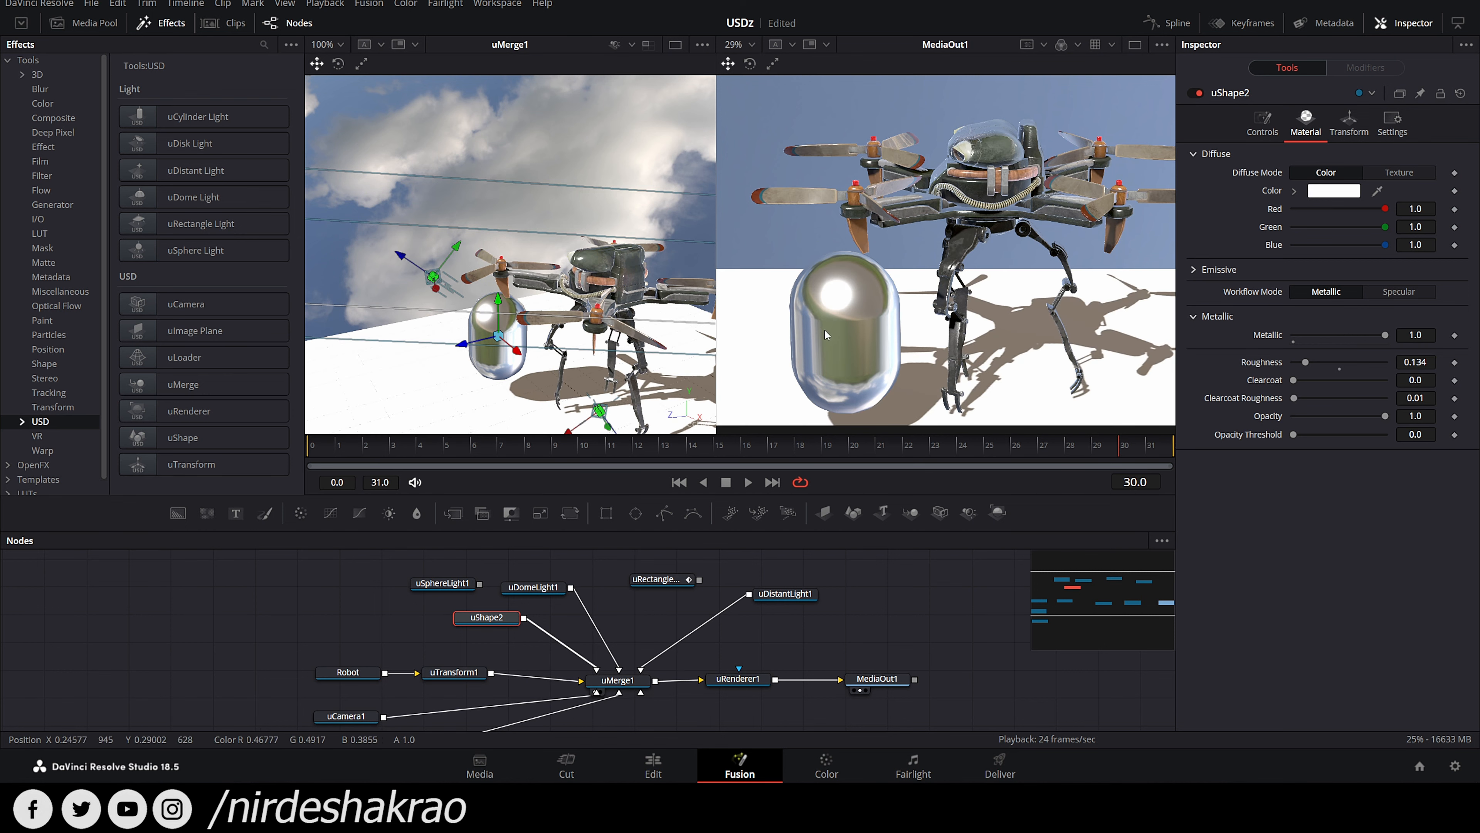
# Step: Reduce the capsule material's Roughness to about 0.102 while inspecting its reflections up close
pyautogui.scroll(10, 454, 386)
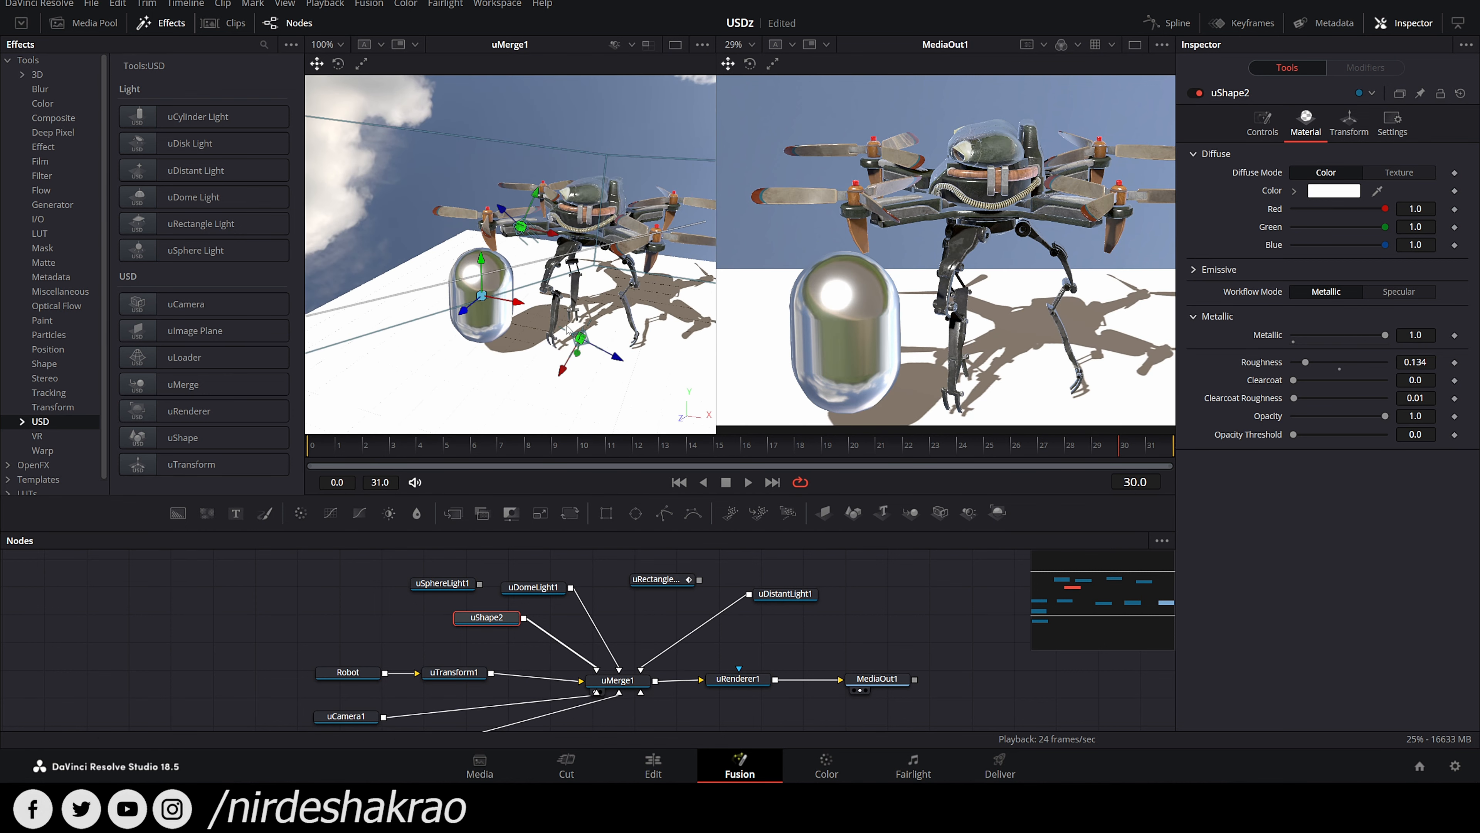
pyautogui.moveTo(530, 357)
pyautogui.mouseDown()
pyautogui.moveTo(578, 286)
pyautogui.moveTo(579, 226)
pyautogui.moveTo(532, 333)
pyautogui.mouseUp()
pyautogui.moveTo(693, 342); pyautogui.dragTo(610, 295)
pyautogui.moveTo(1386, 335); pyautogui.dragTo(1478, 336)
pyautogui.moveTo(1306, 362)
pyautogui.mouseDown()
pyautogui.moveTo(1244, 360)
pyautogui.moveTo(1303, 362)
pyautogui.mouseUp()
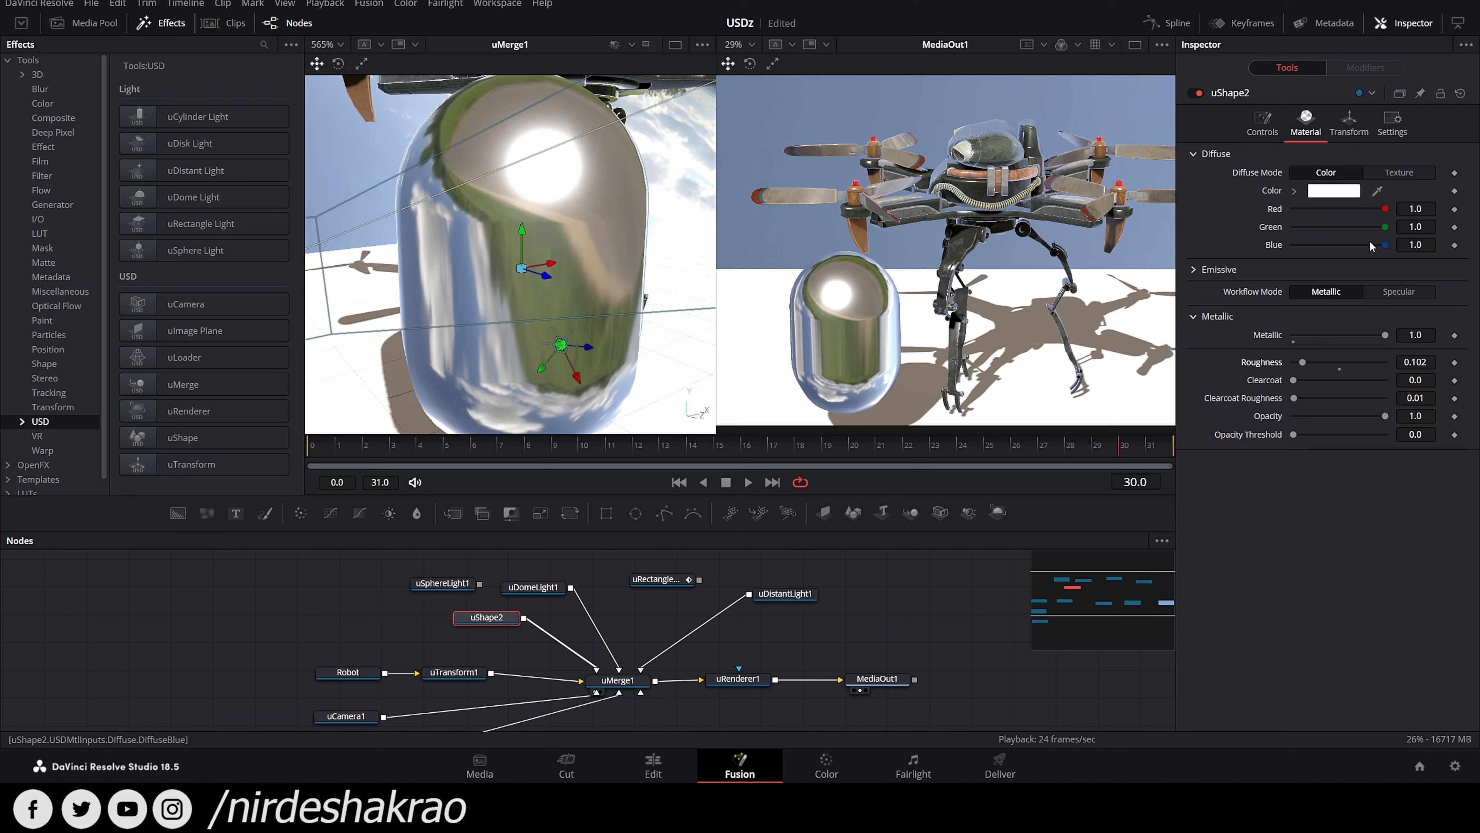
# Step: Change the capsule's diffuse color to golden yellow #ffda23
pyautogui.click(1333, 195)
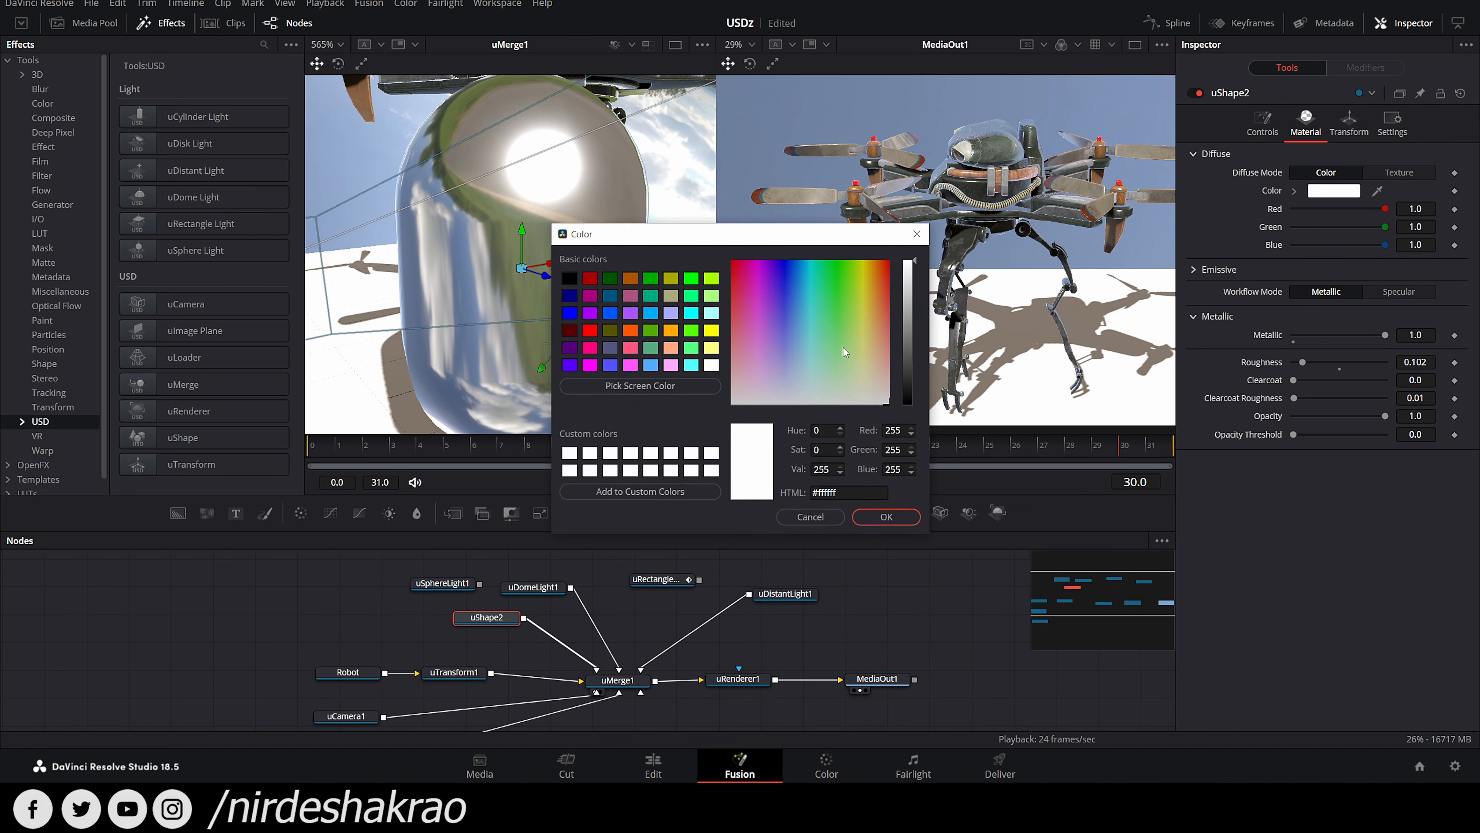
pyautogui.moveTo(891, 286); pyautogui.dragTo(1247, 184)
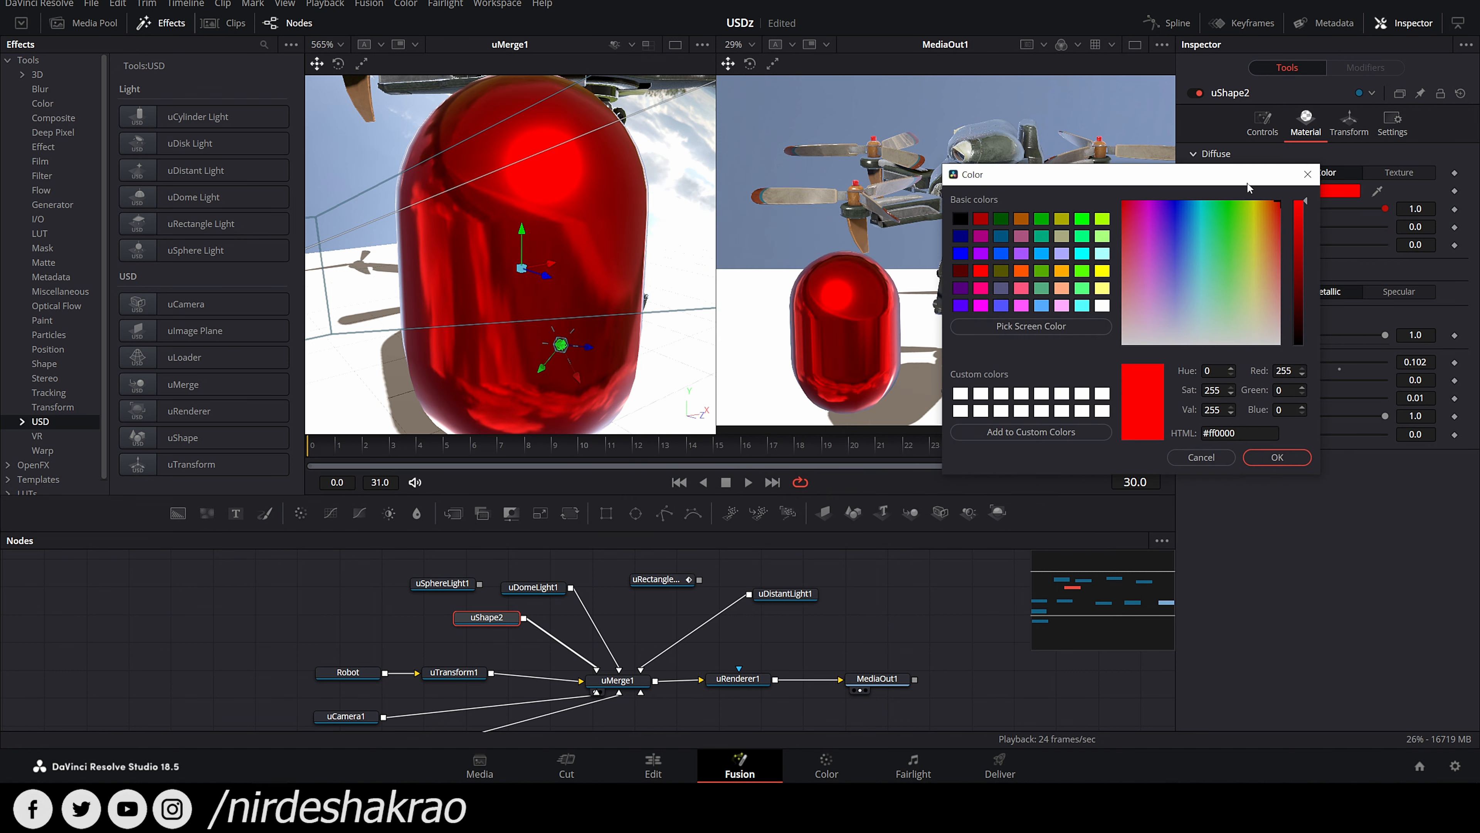
pyautogui.click(1258, 220)
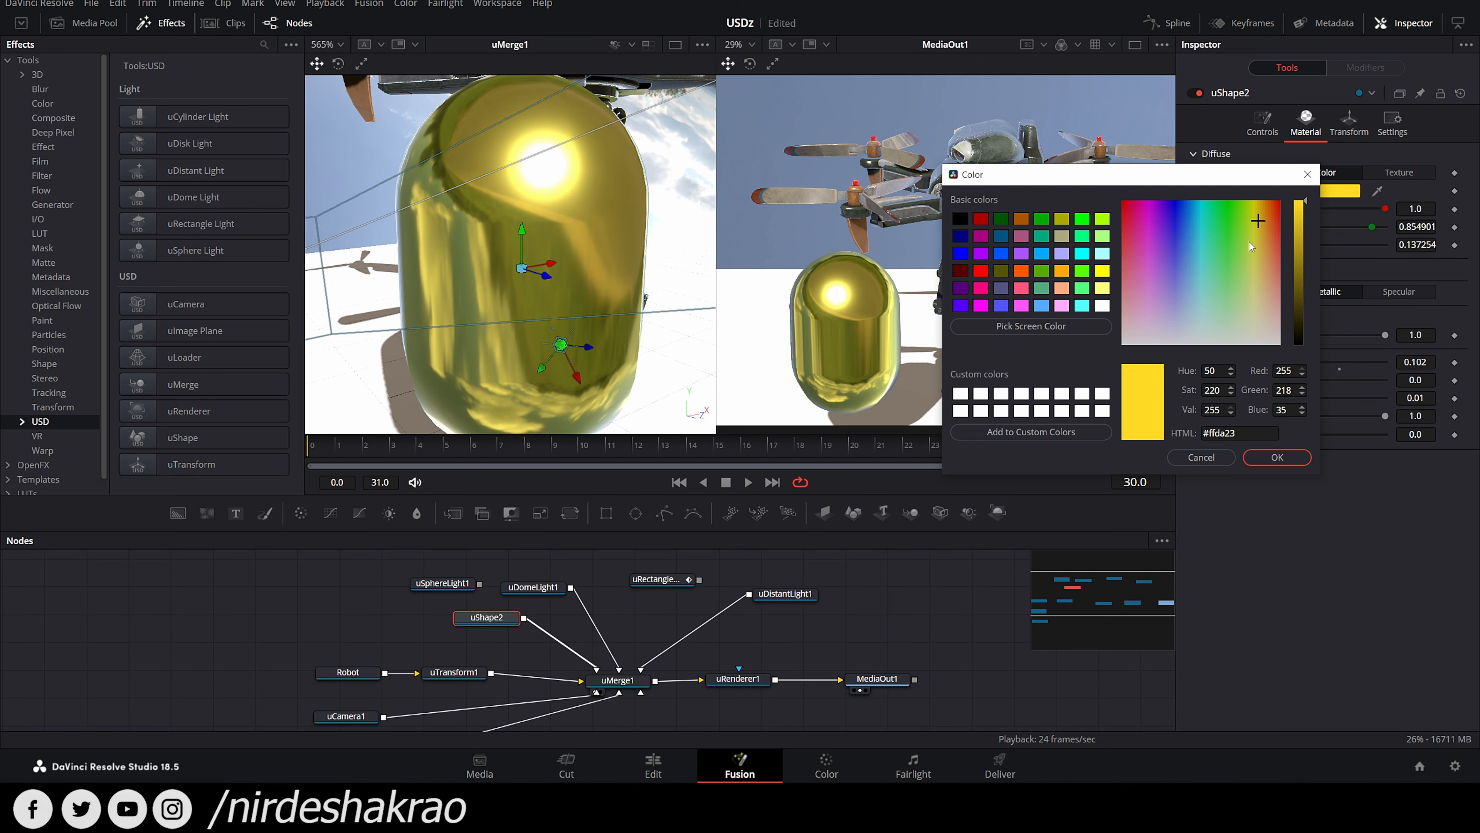
pyautogui.click(1277, 457)
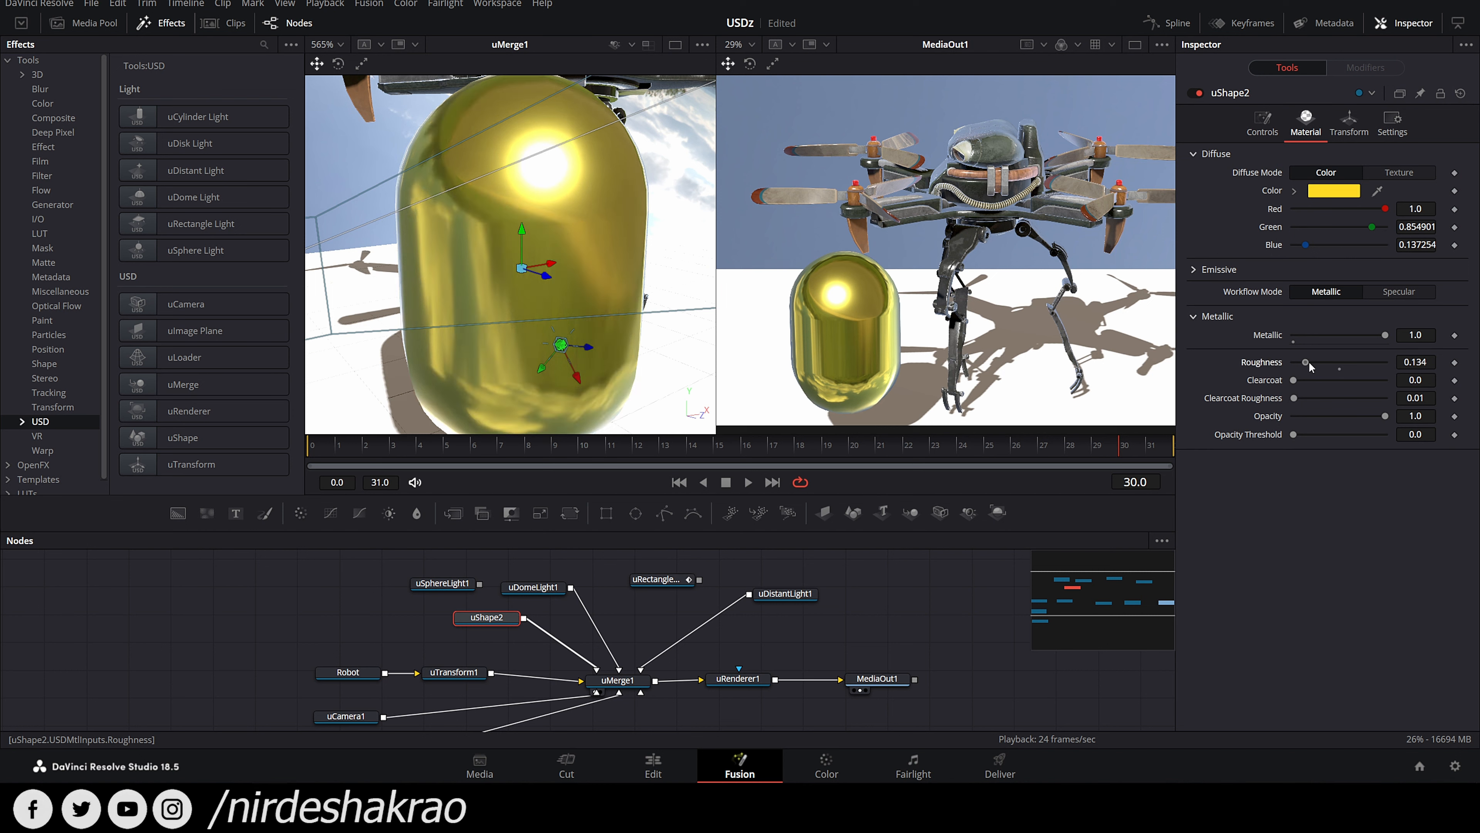
# Step: Try the Cube shape for uShape2 and switch it to Cylinder
pyautogui.moveTo(495, 279); pyautogui.dragTo(604, 327)
pyautogui.scroll(-4, 552, 319)
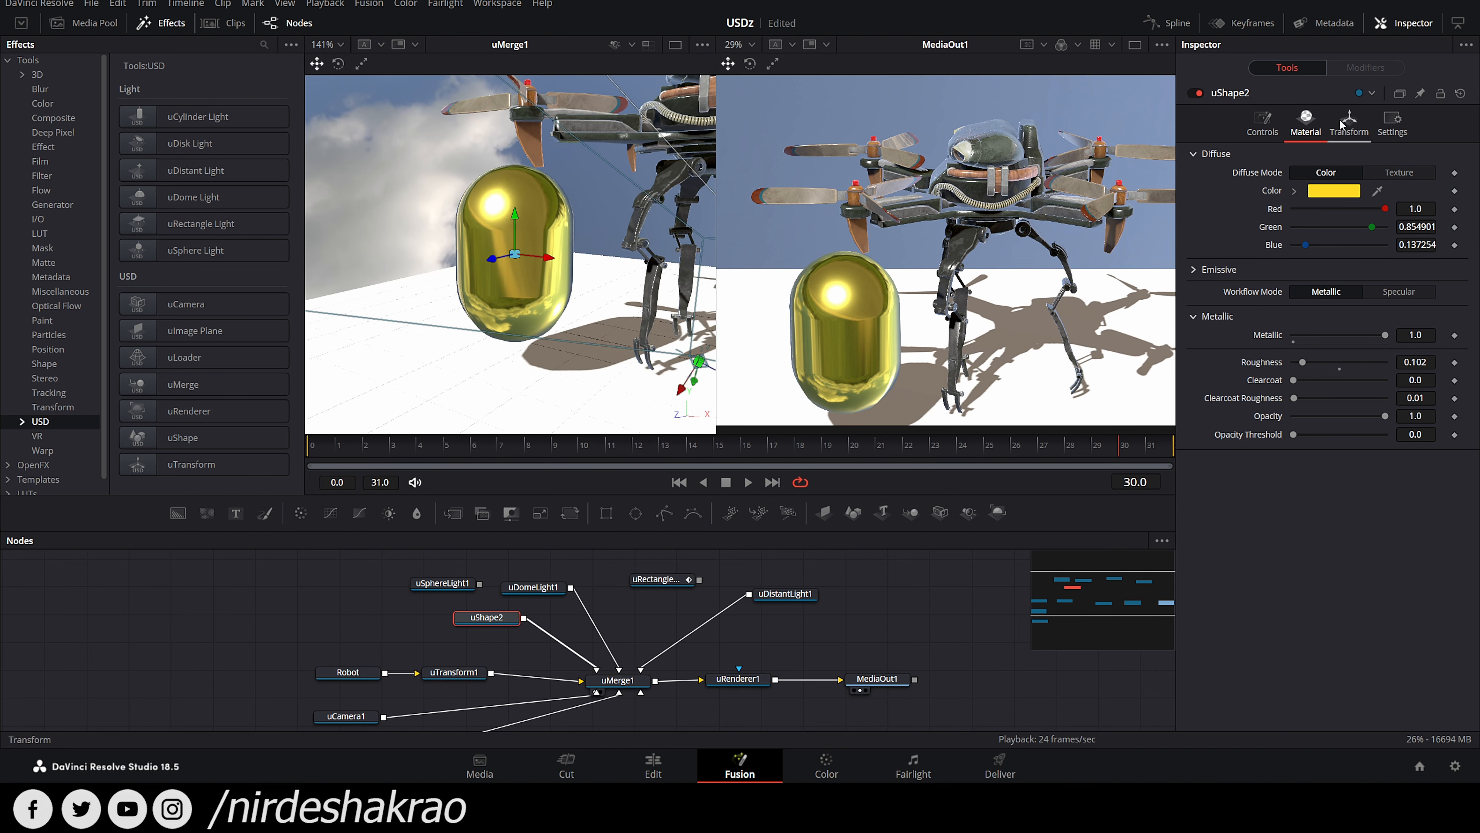
pyautogui.click(1263, 122)
pyautogui.click(1380, 158)
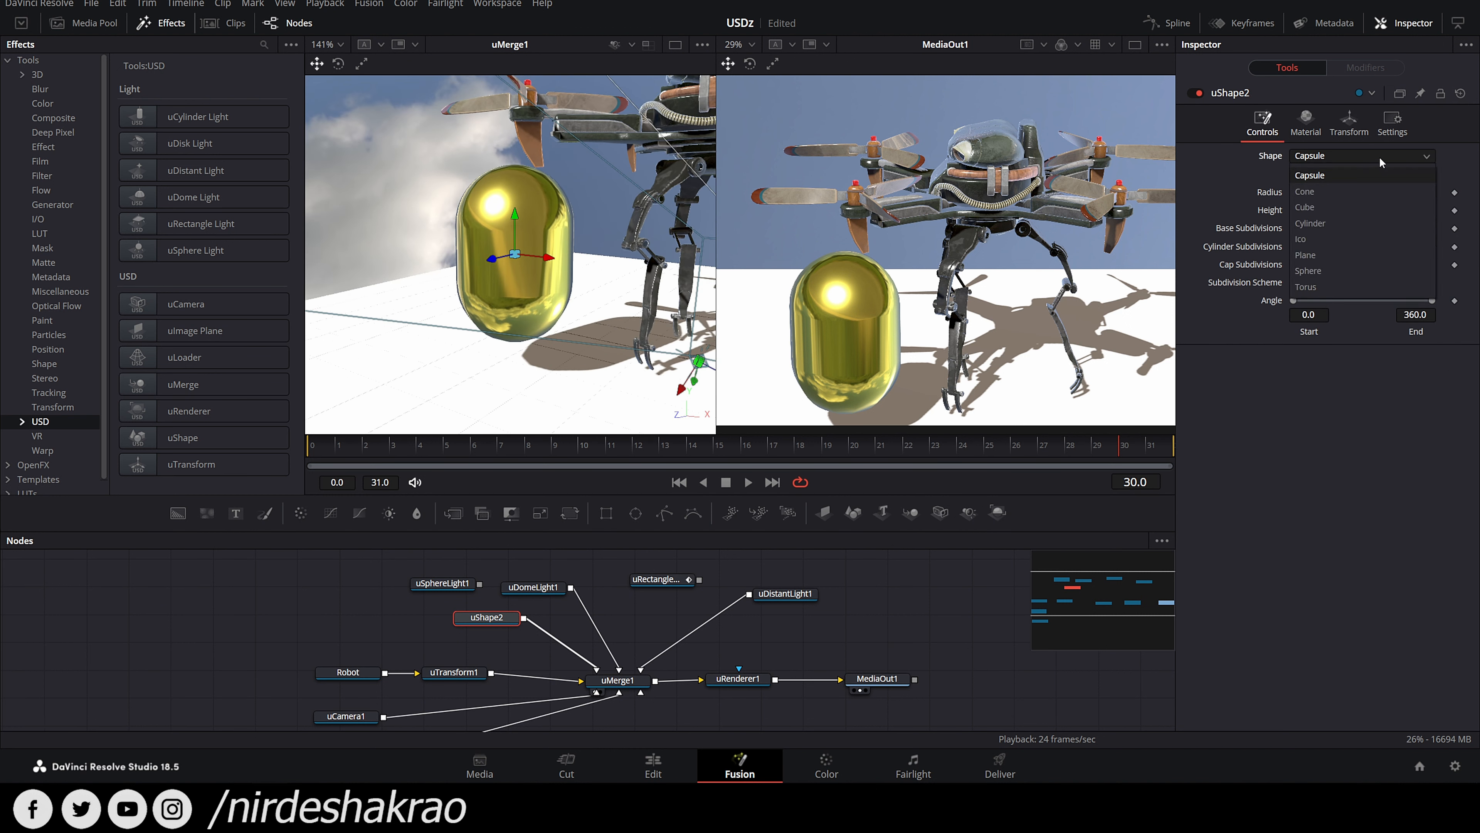
pyautogui.click(1365, 206)
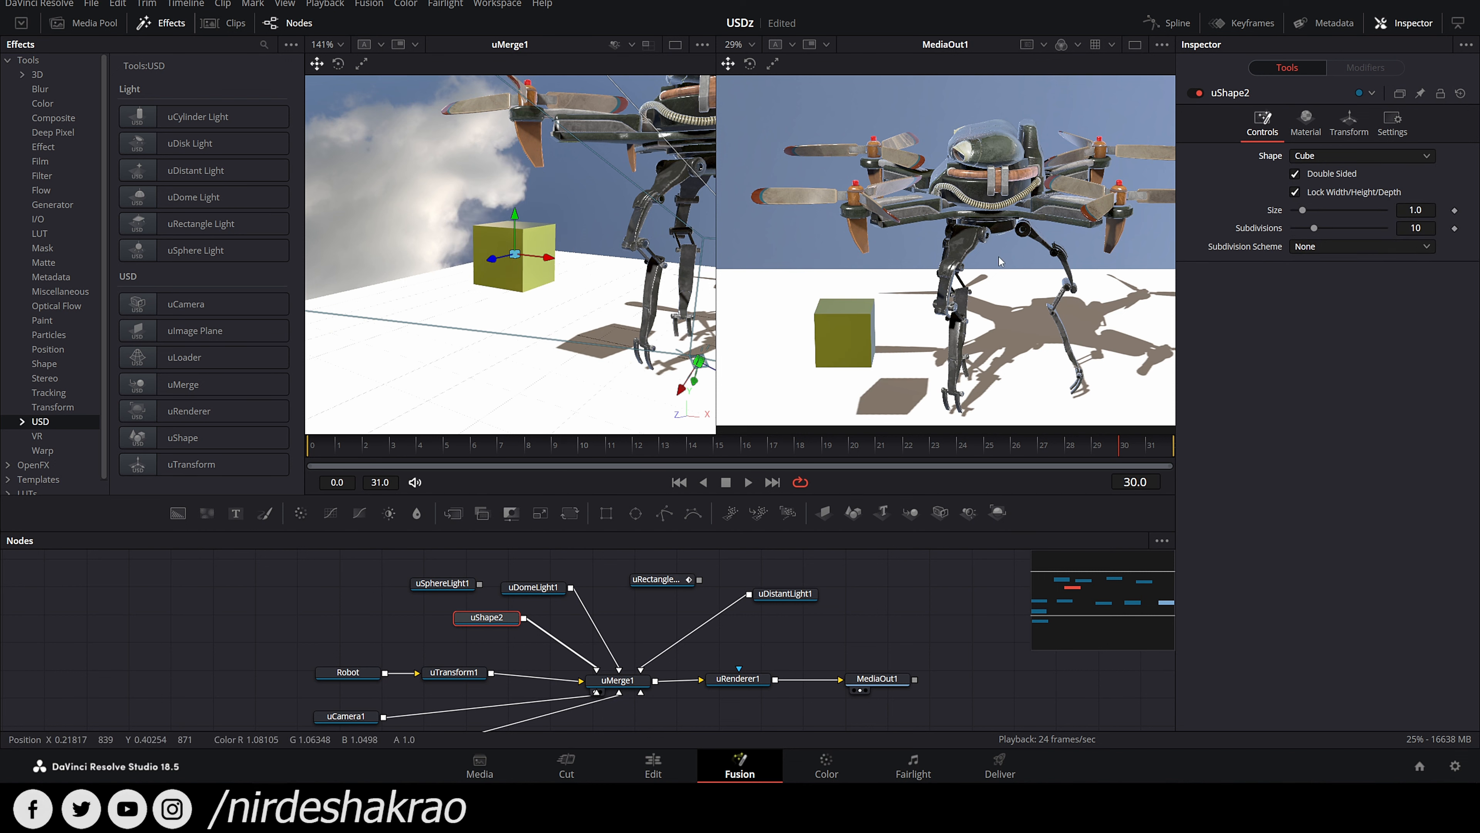
pyautogui.click(1322, 157)
pyautogui.click(1331, 220)
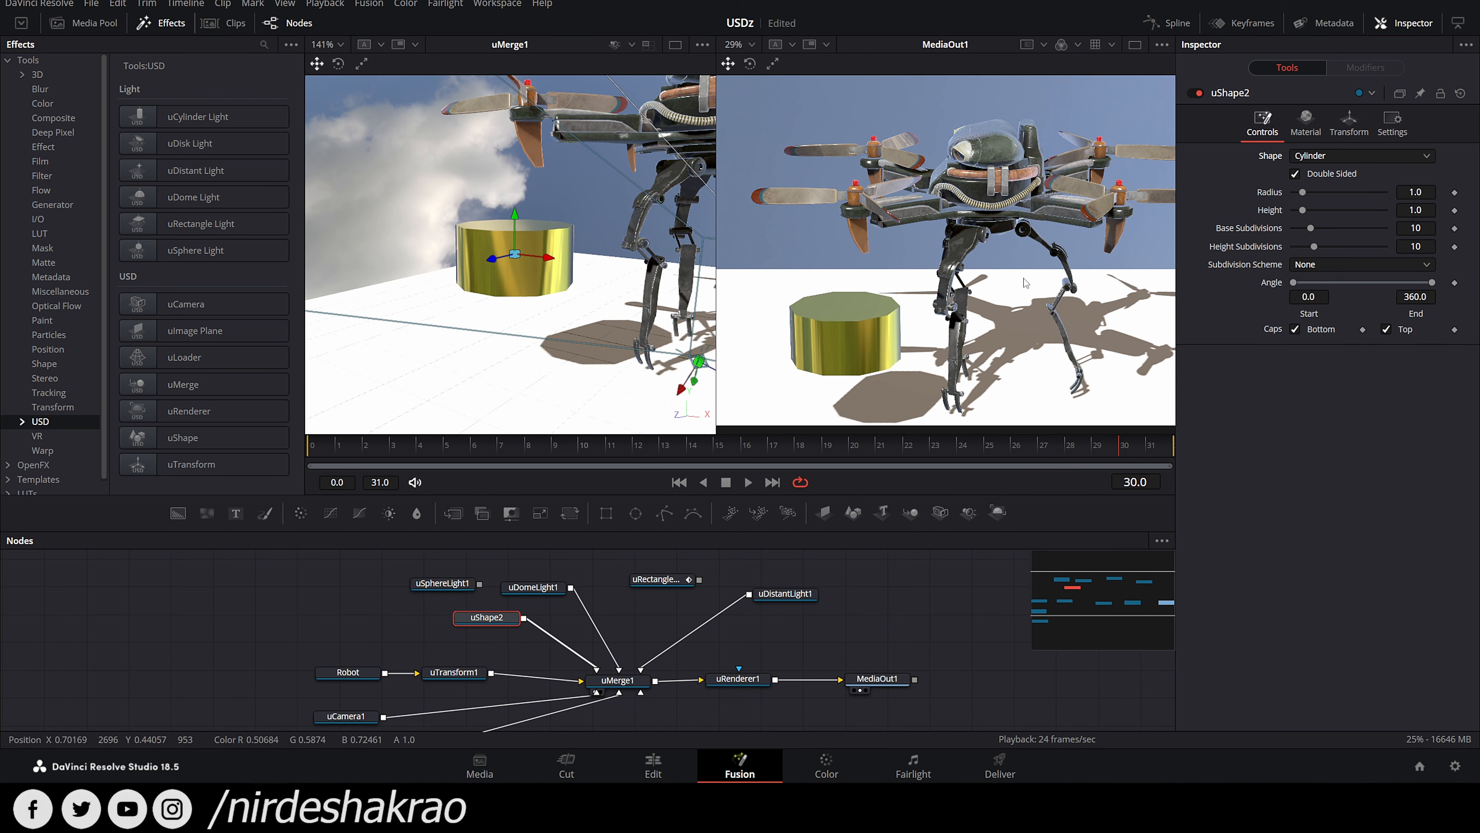
# Step: Set the golden cylinder's Height to 2.44
pyautogui.moveTo(561, 334); pyautogui.dragTo(582, 341)
pyautogui.scroll(8, 581, 344)
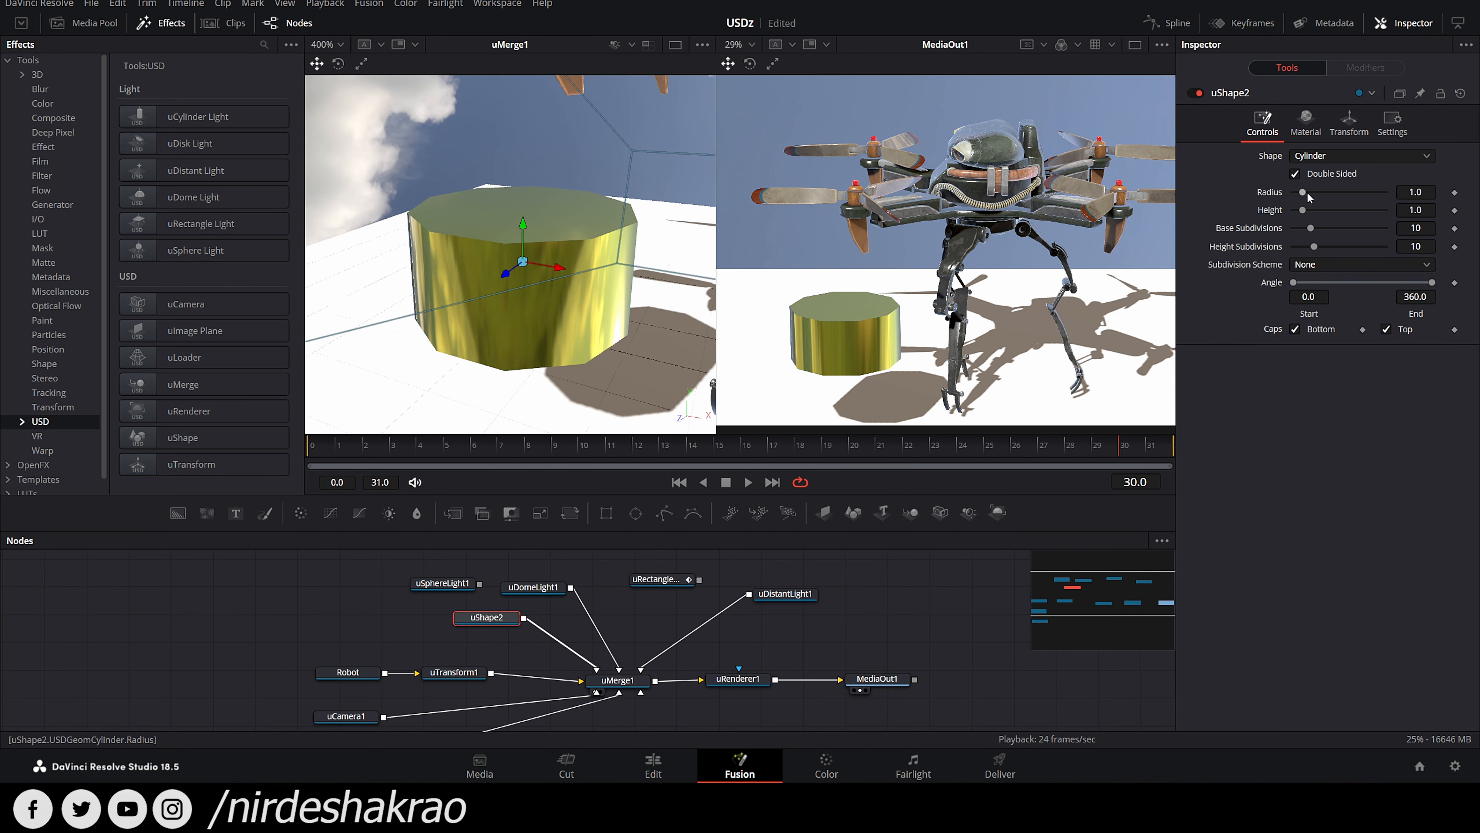
pyautogui.moveTo(1304, 210); pyautogui.dragTo(1320, 219)
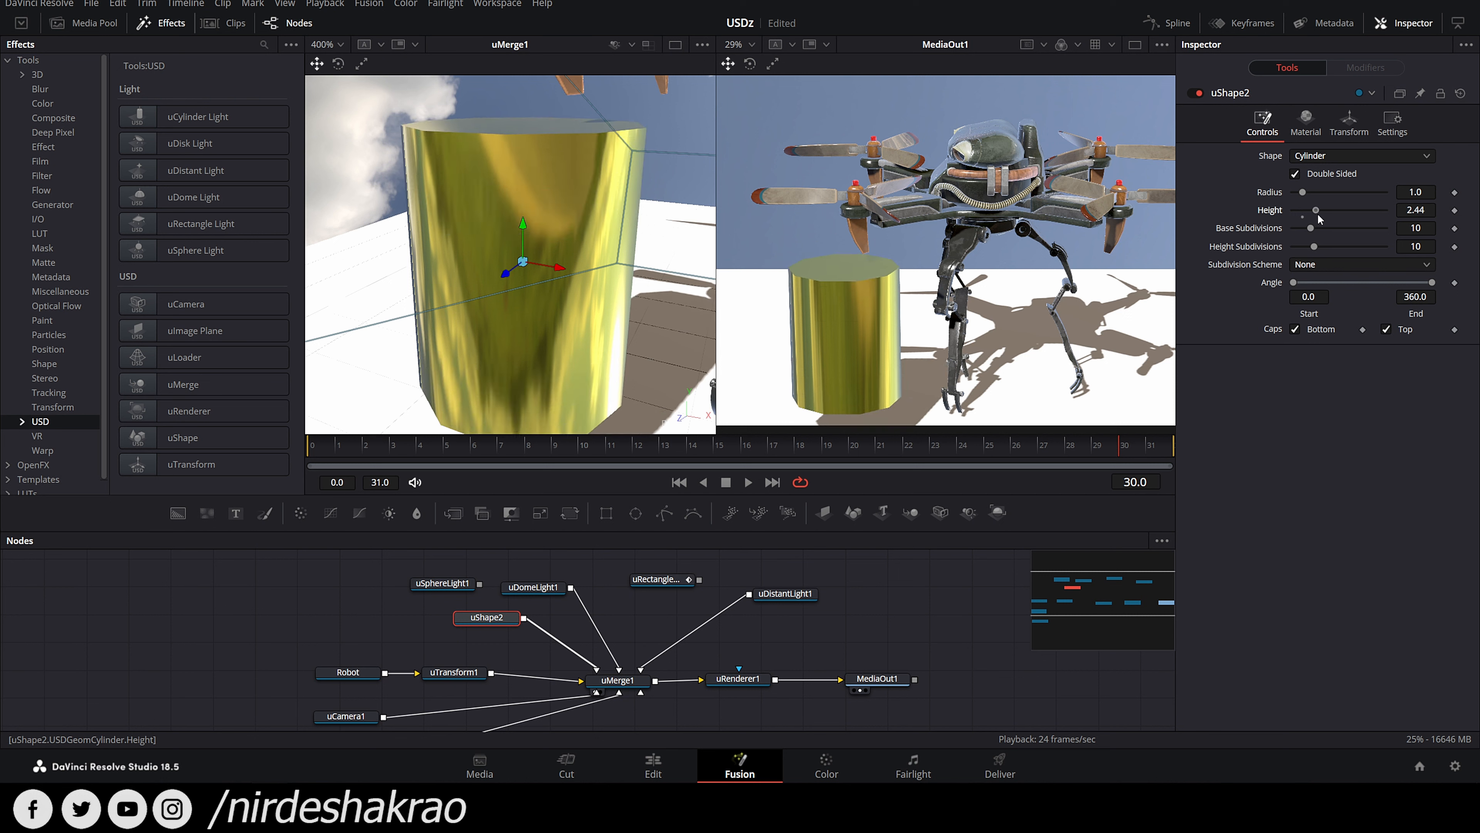
# Step: Try 3 Base Subdivisions on the cylinder, reset the value, and raise it to 40 for a smooth round outline
pyautogui.moveTo(1316, 232); pyautogui.dragTo(1238, 232)
pyautogui.moveTo(598, 272); pyautogui.dragTo(693, 354)
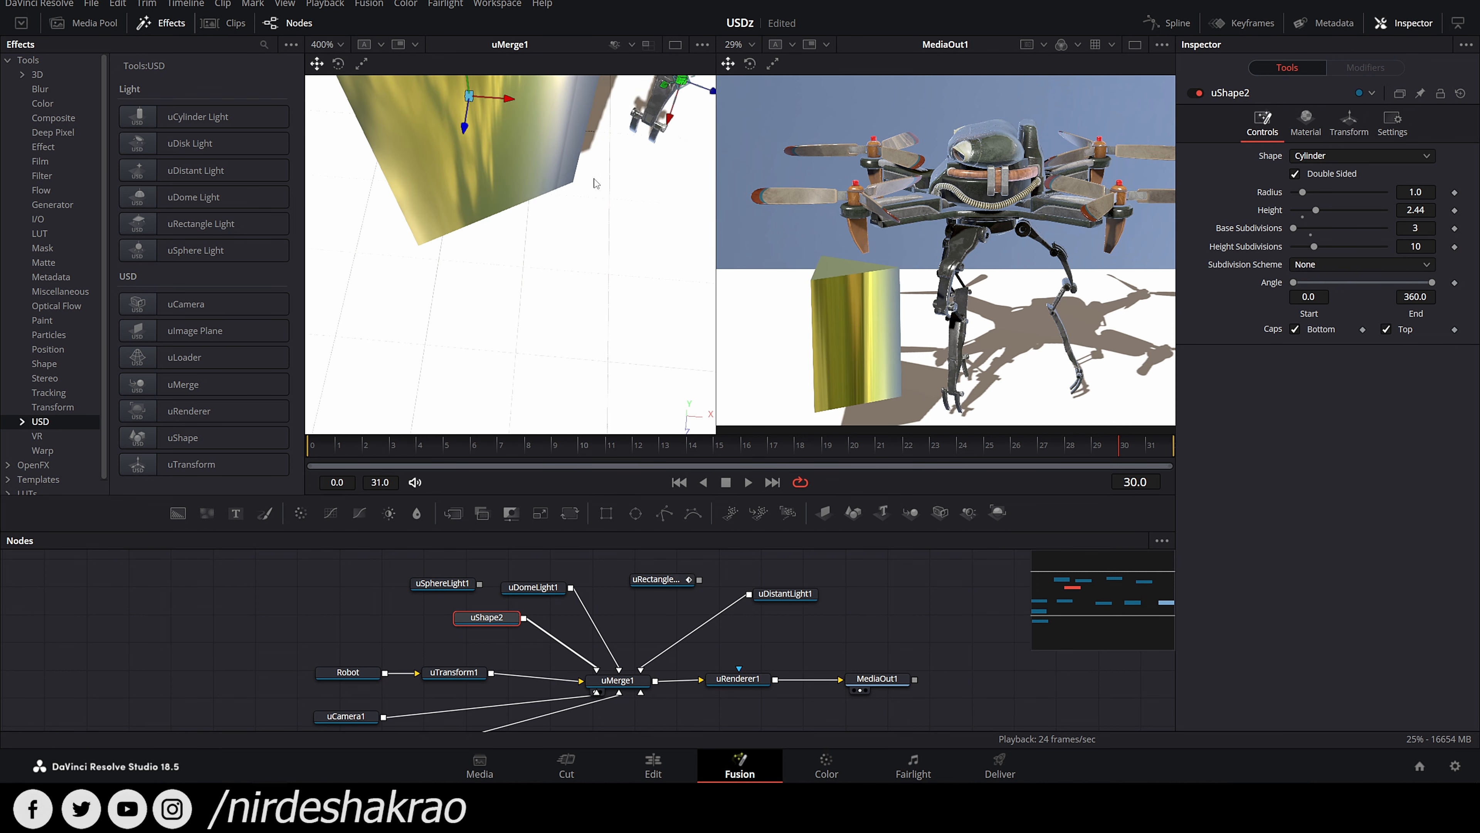
pyautogui.moveTo(594, 179); pyautogui.dragTo(629, 352)
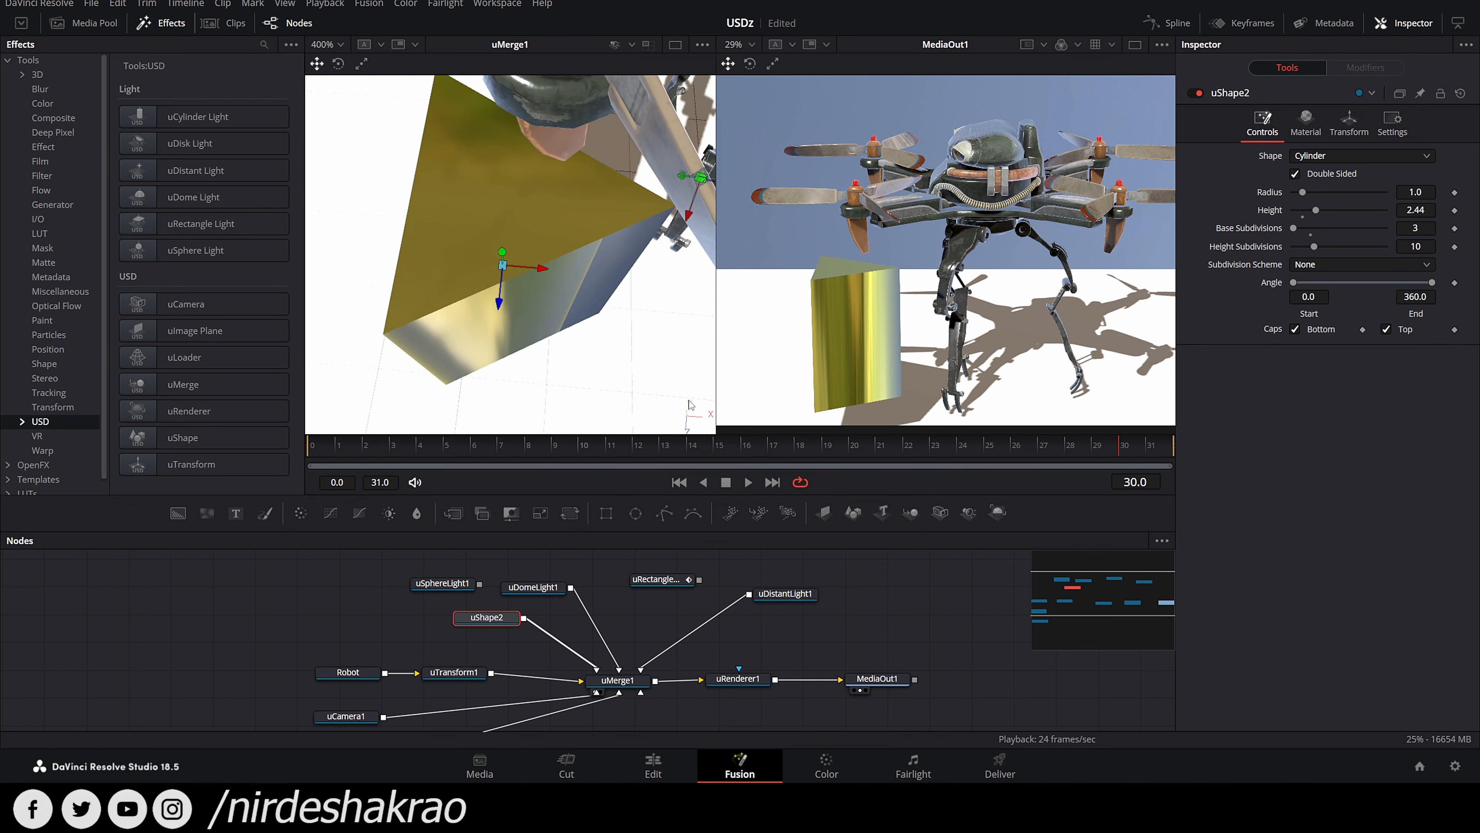
pyautogui.click(1310, 234)
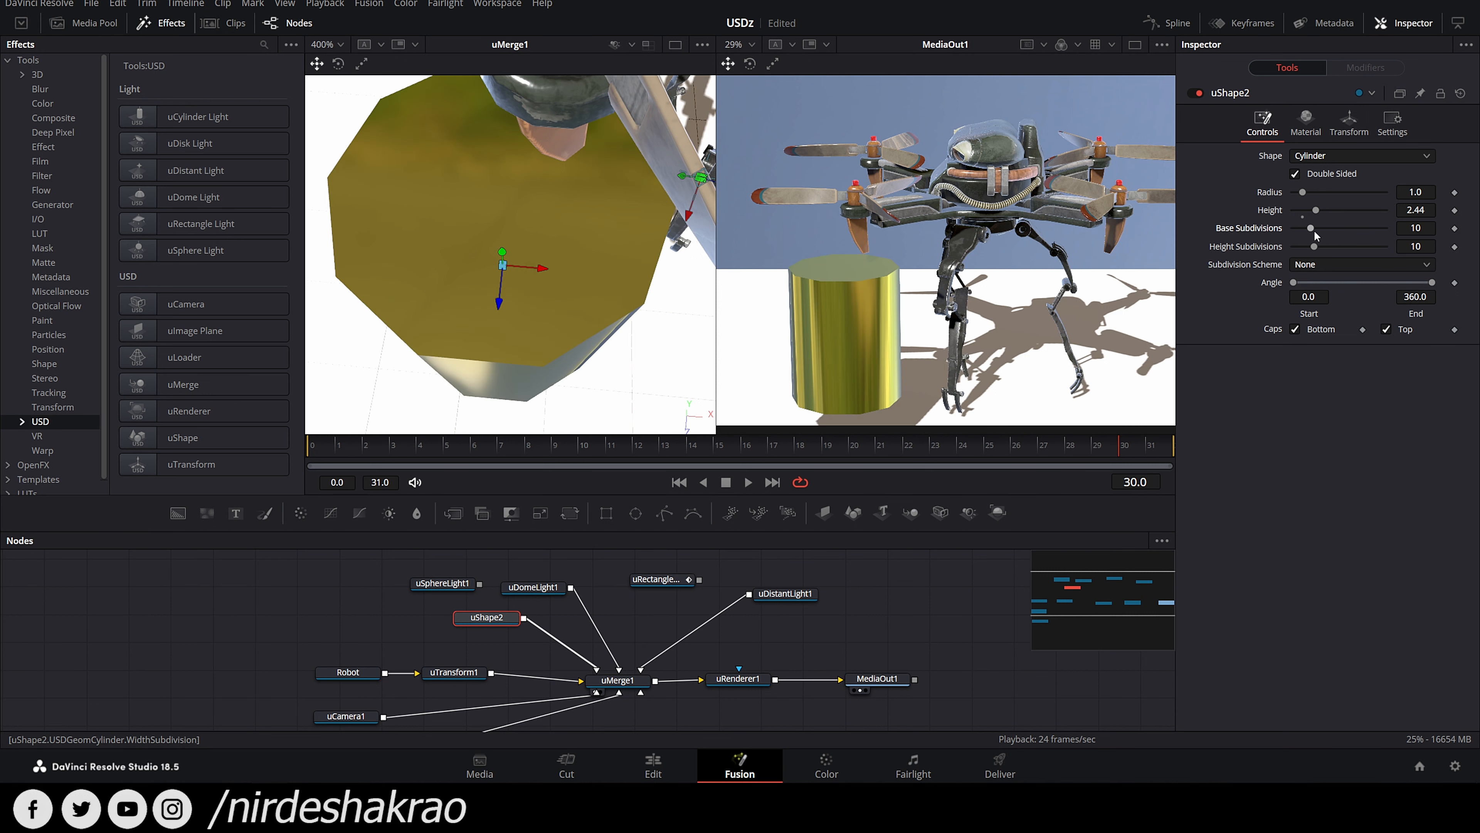
pyautogui.moveTo(1314, 232); pyautogui.dragTo(1393, 234)
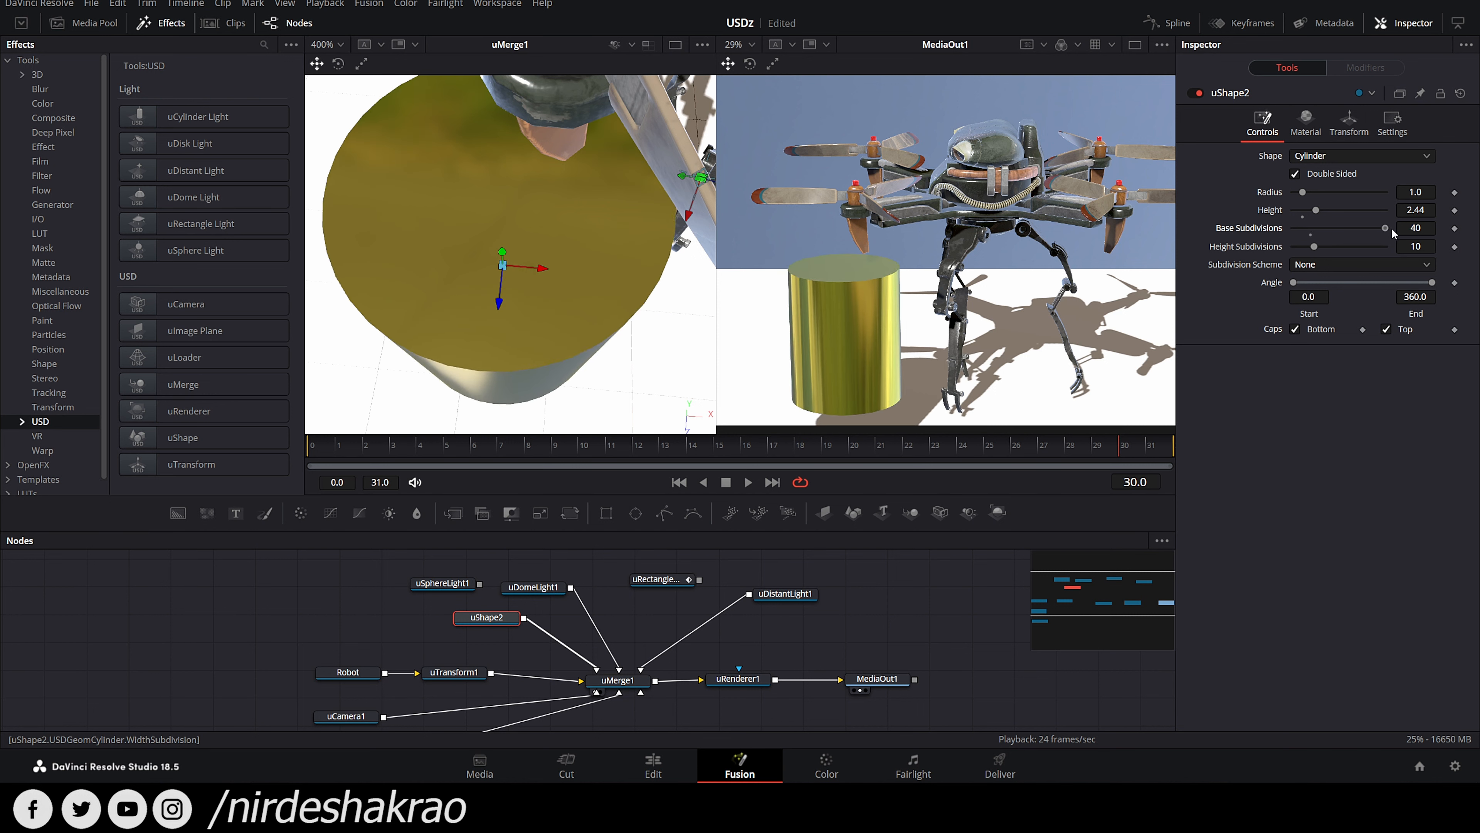
pyautogui.moveTo(502, 347); pyautogui.dragTo(542, 51)
pyautogui.moveTo(516, 251); pyautogui.dragTo(535, 298)
pyautogui.scroll(-3, 558, 257)
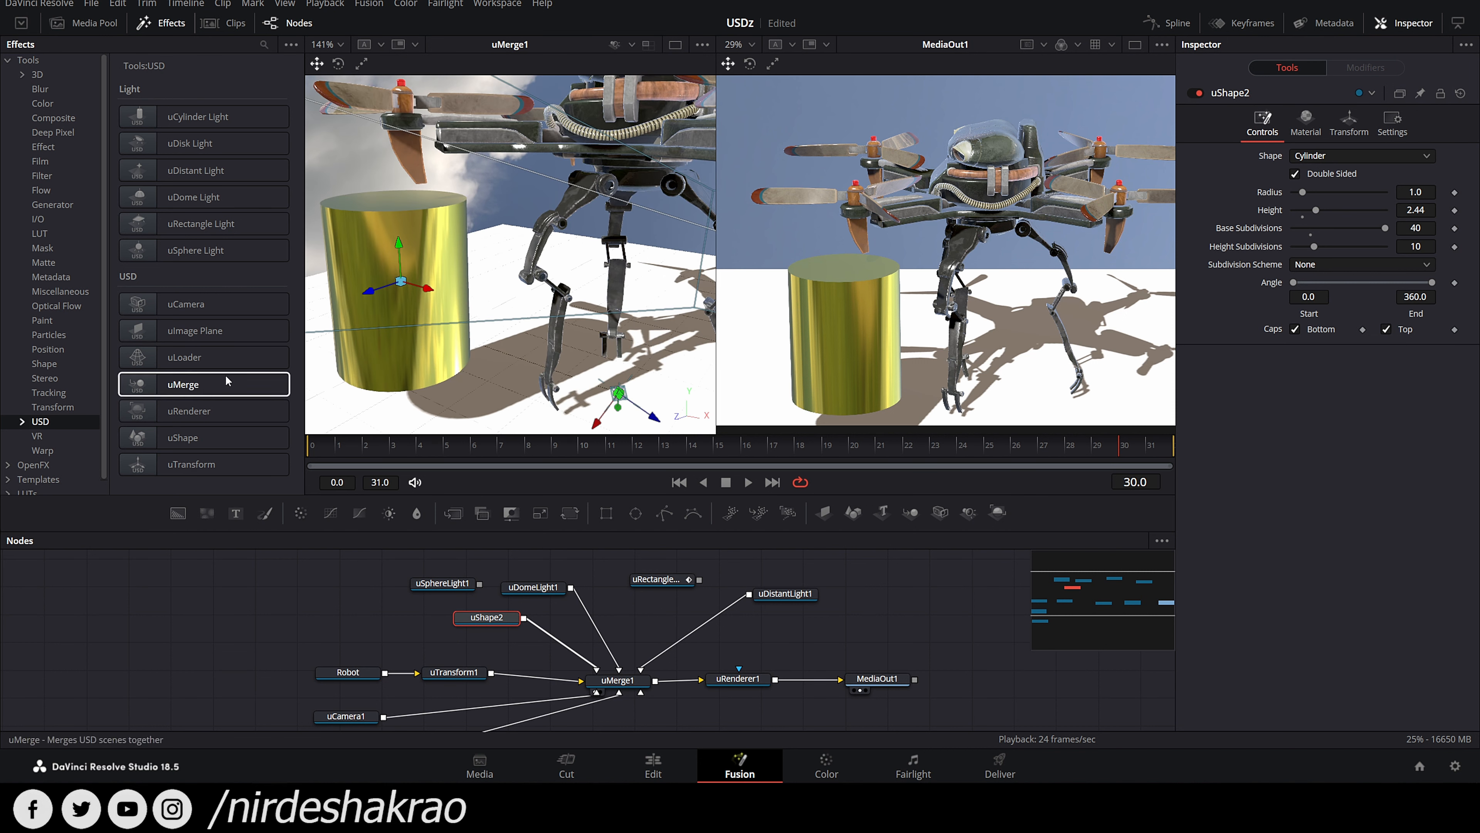
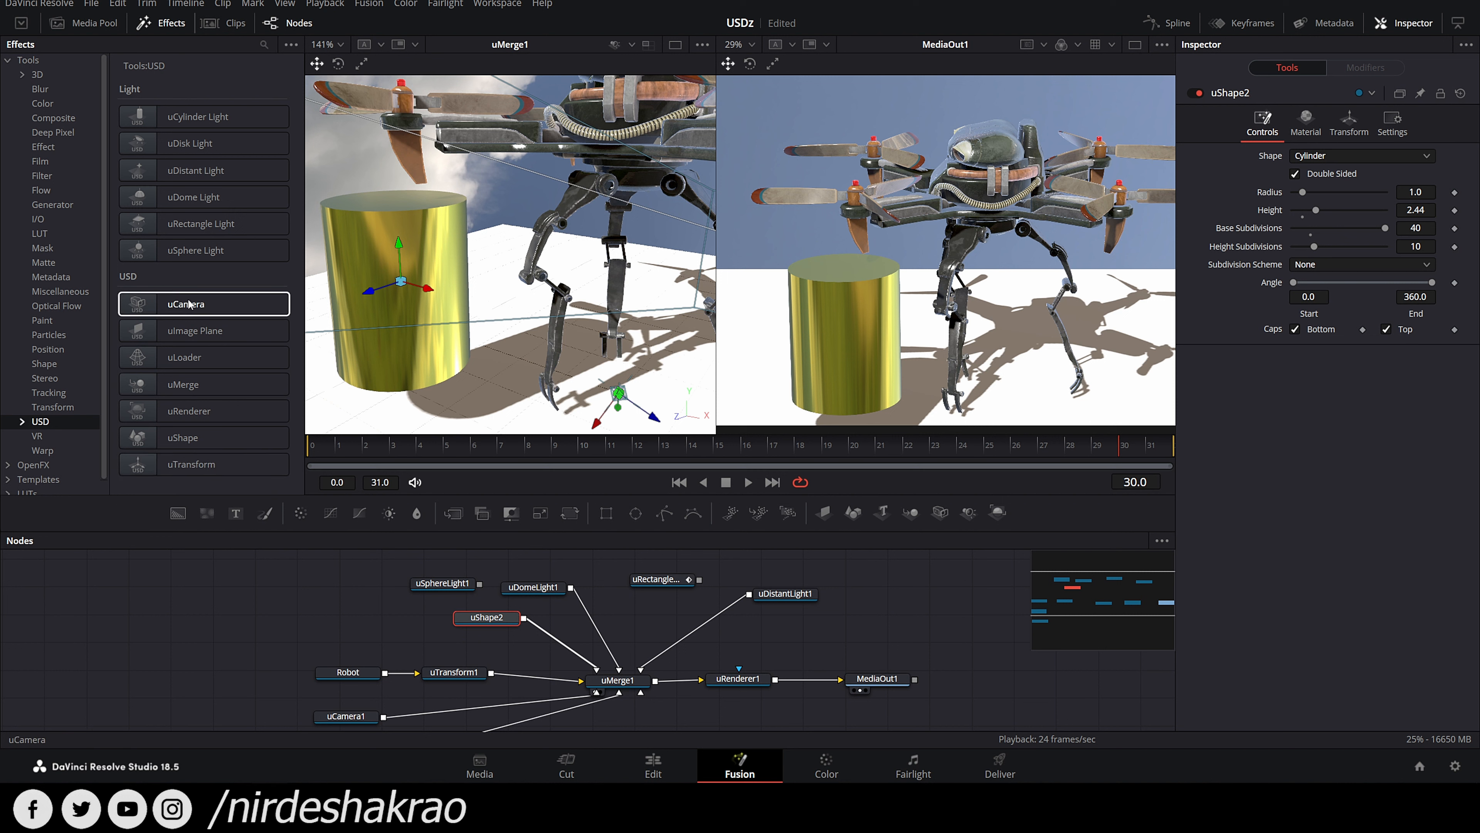
# Step: Add a uImage Plane node below the distant light and connect it to uMerge1
pyautogui.click(810, 624)
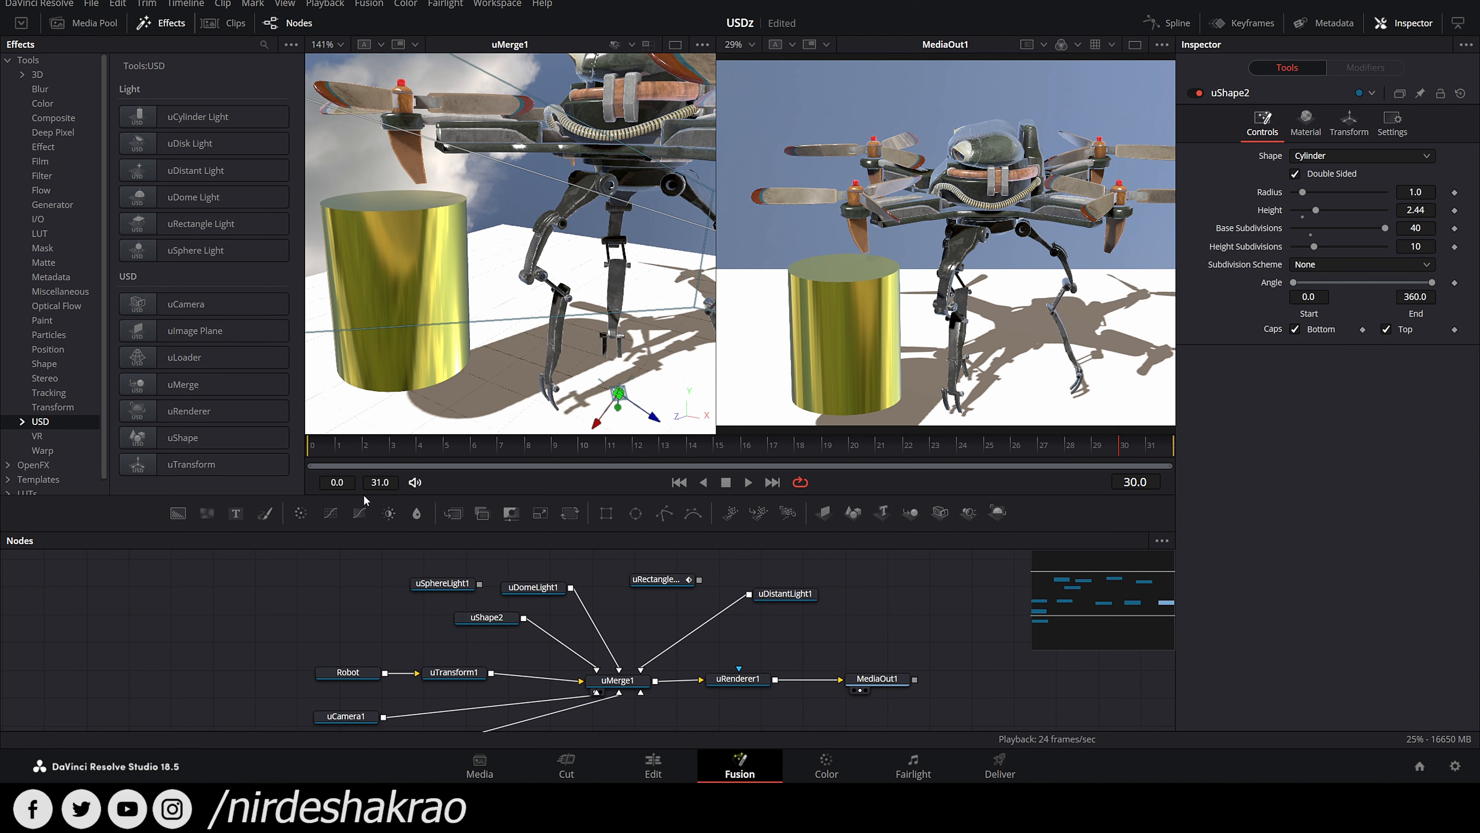
pyautogui.click(207, 329)
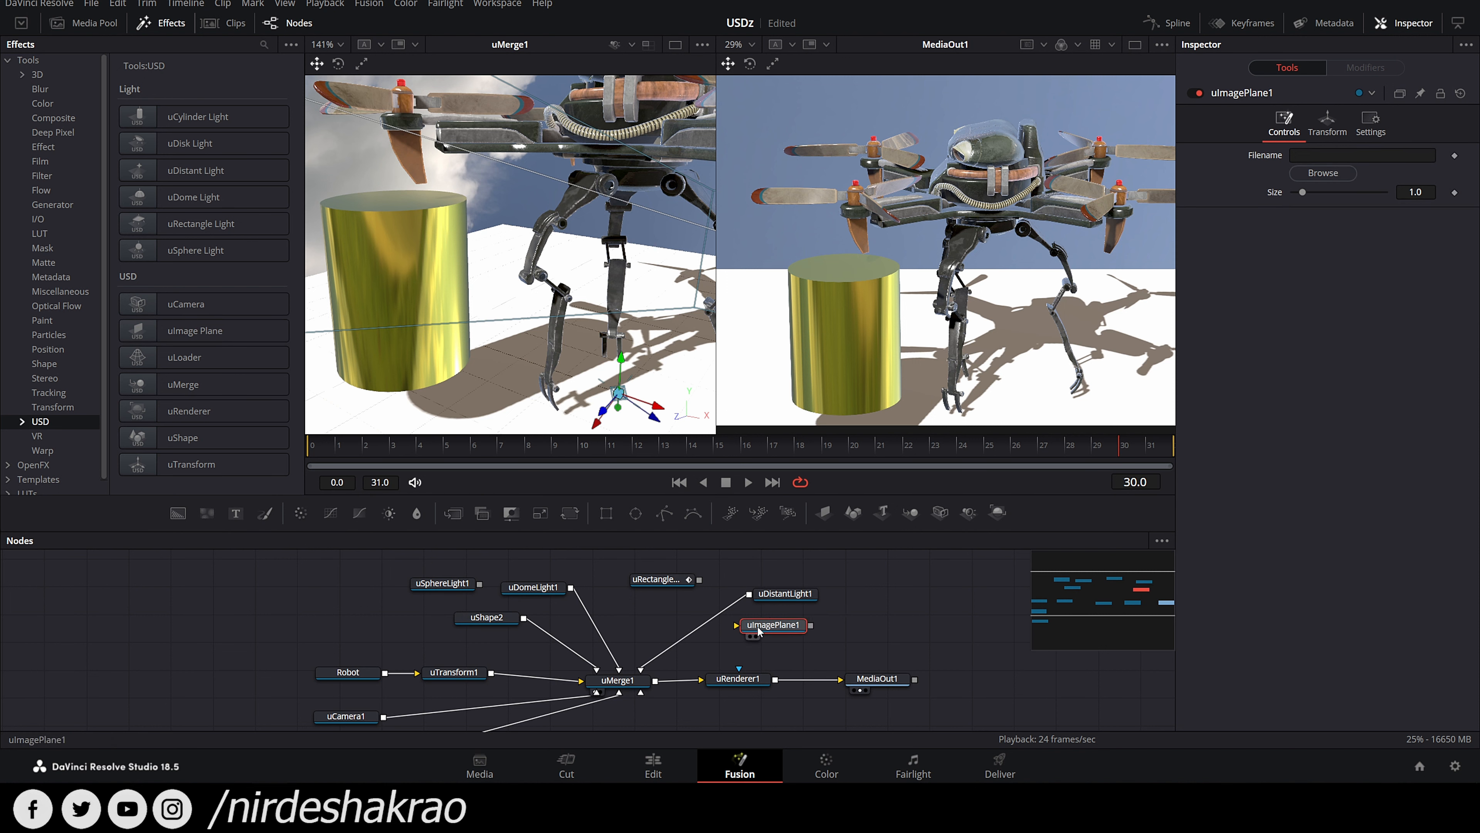
pyautogui.moveTo(811, 624); pyautogui.dragTo(610, 686)
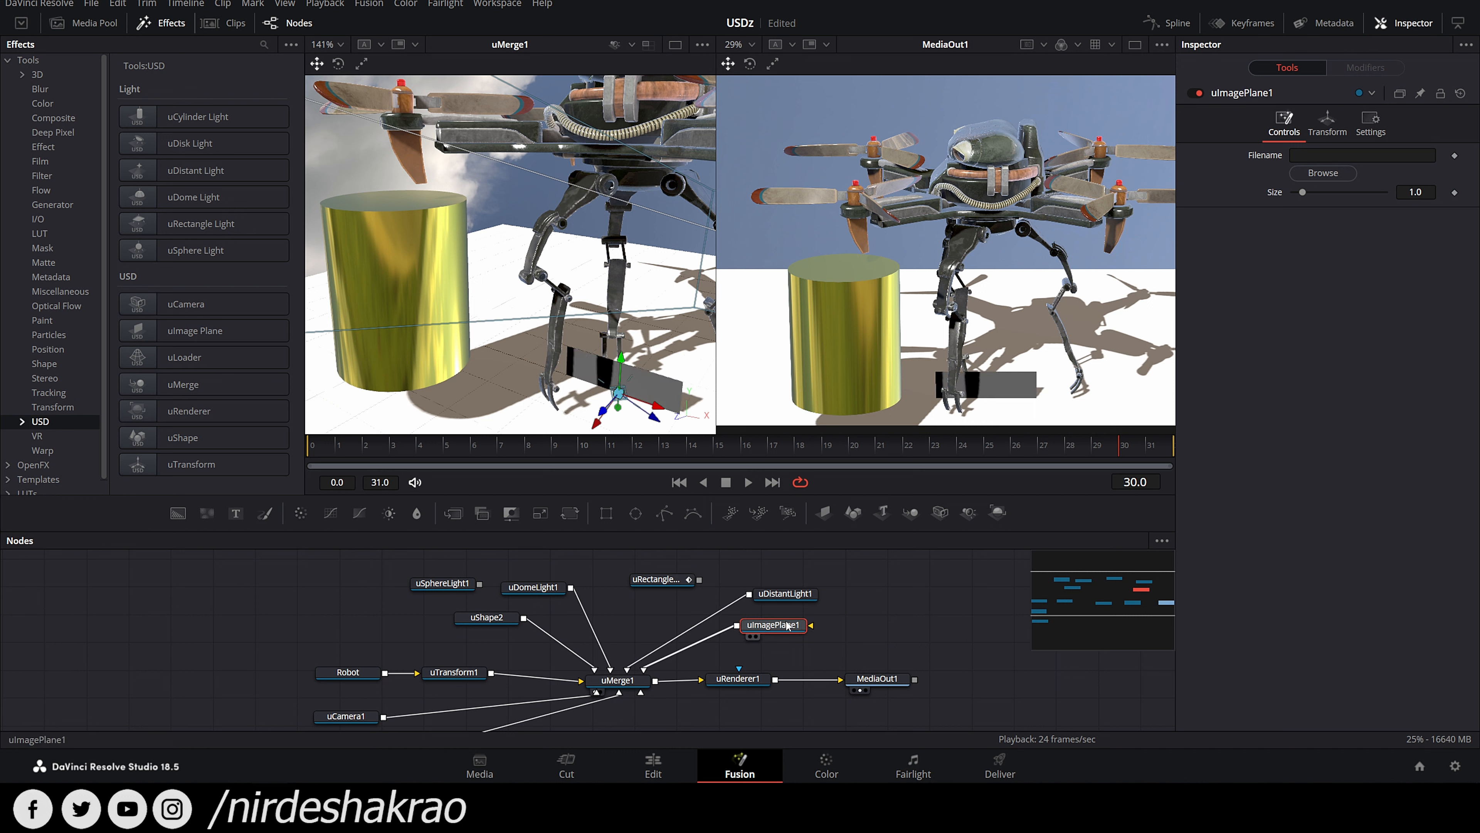
# Step: Move the image plane up and in front of the robot's legs
pyautogui.moveTo(626, 359); pyautogui.dragTo(639, 260)
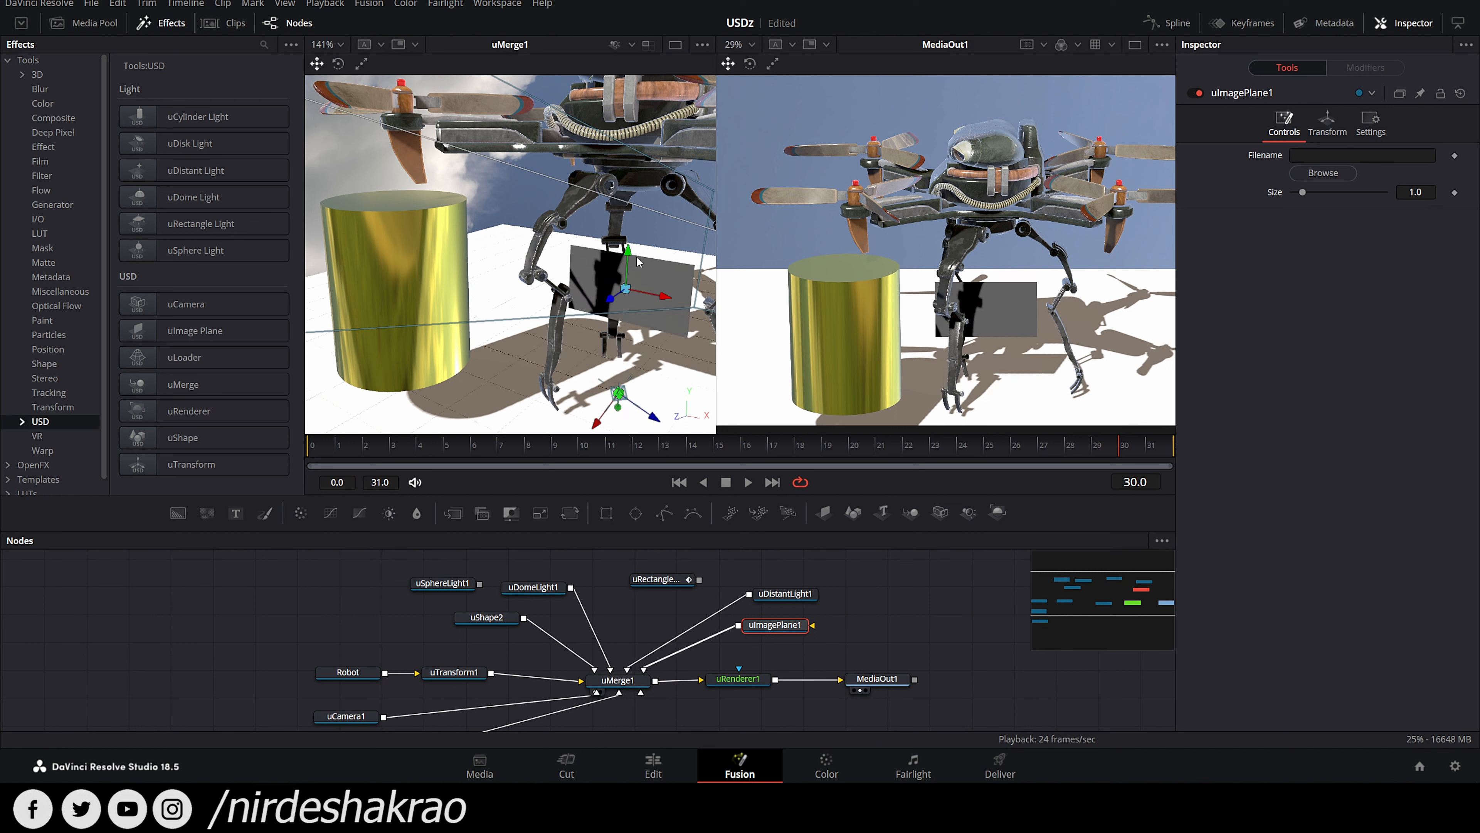
pyautogui.moveTo(665, 296); pyautogui.dragTo(596, 217)
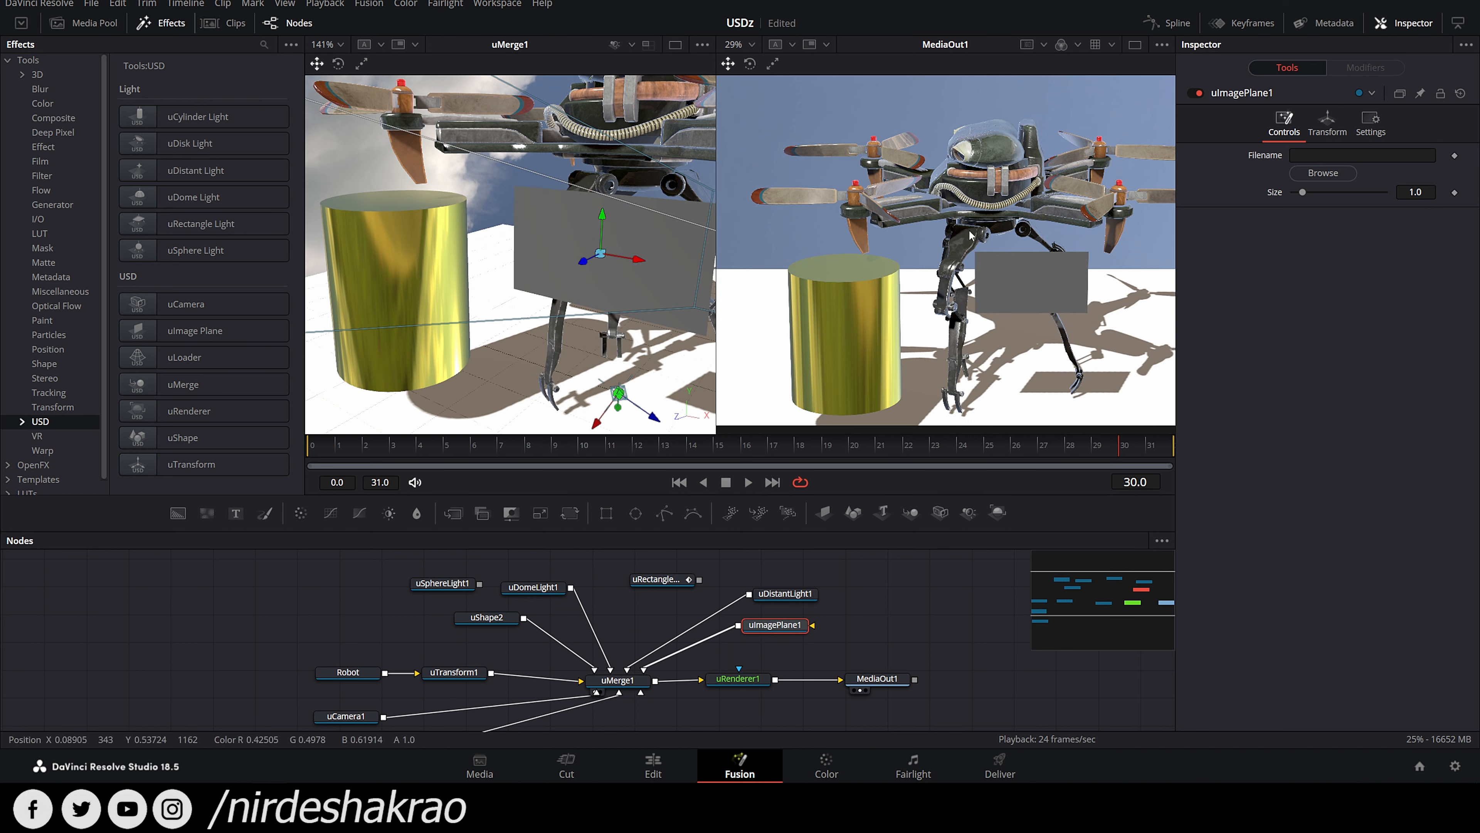
pyautogui.moveTo(787, 630); pyautogui.dragTo(792, 628)
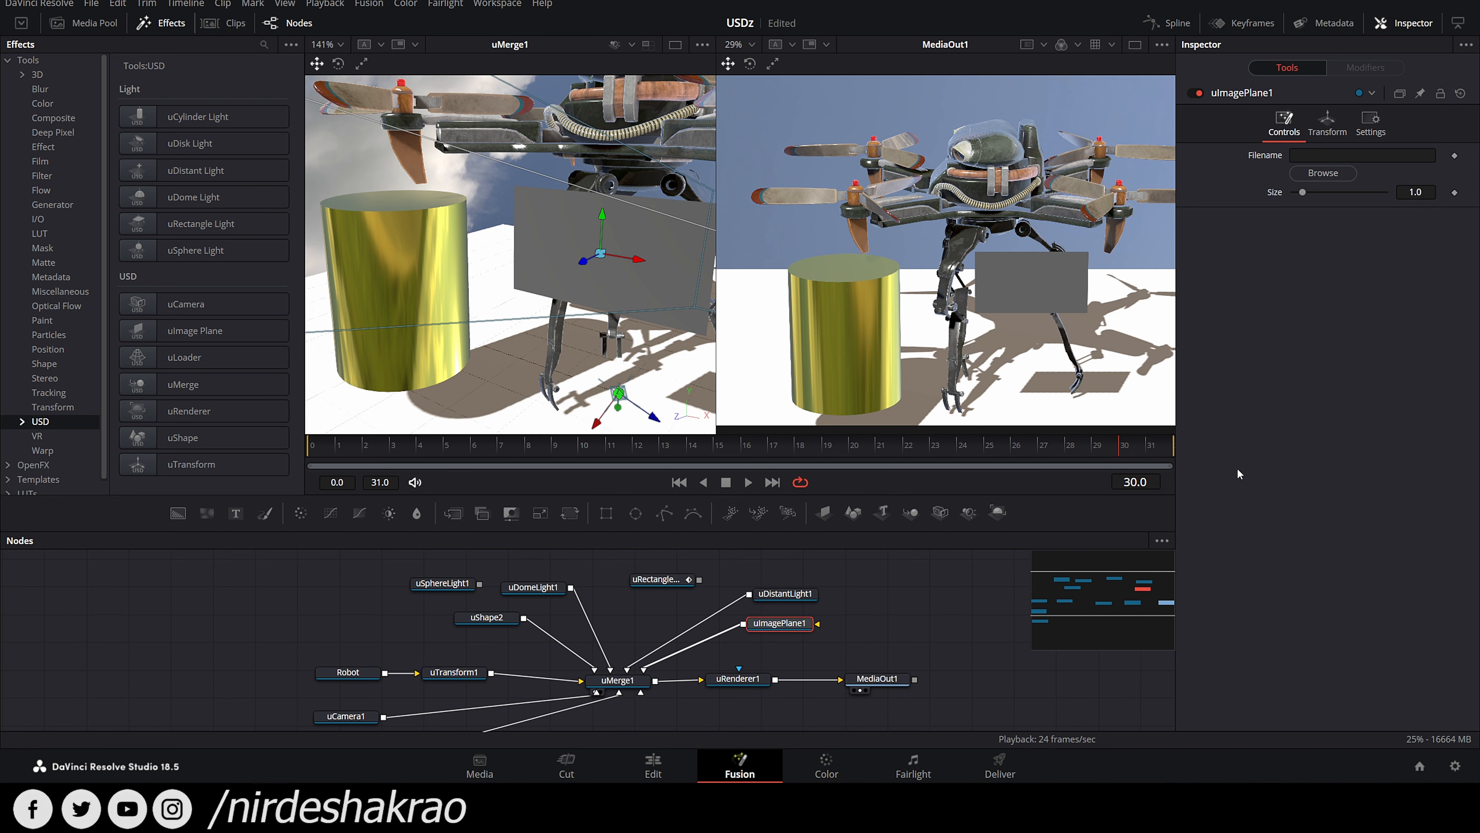
# Step: Load VERIBOT2_checker_BaseColor.png from the FBX textures folder as the image plane's file
pyautogui.click(1333, 183)
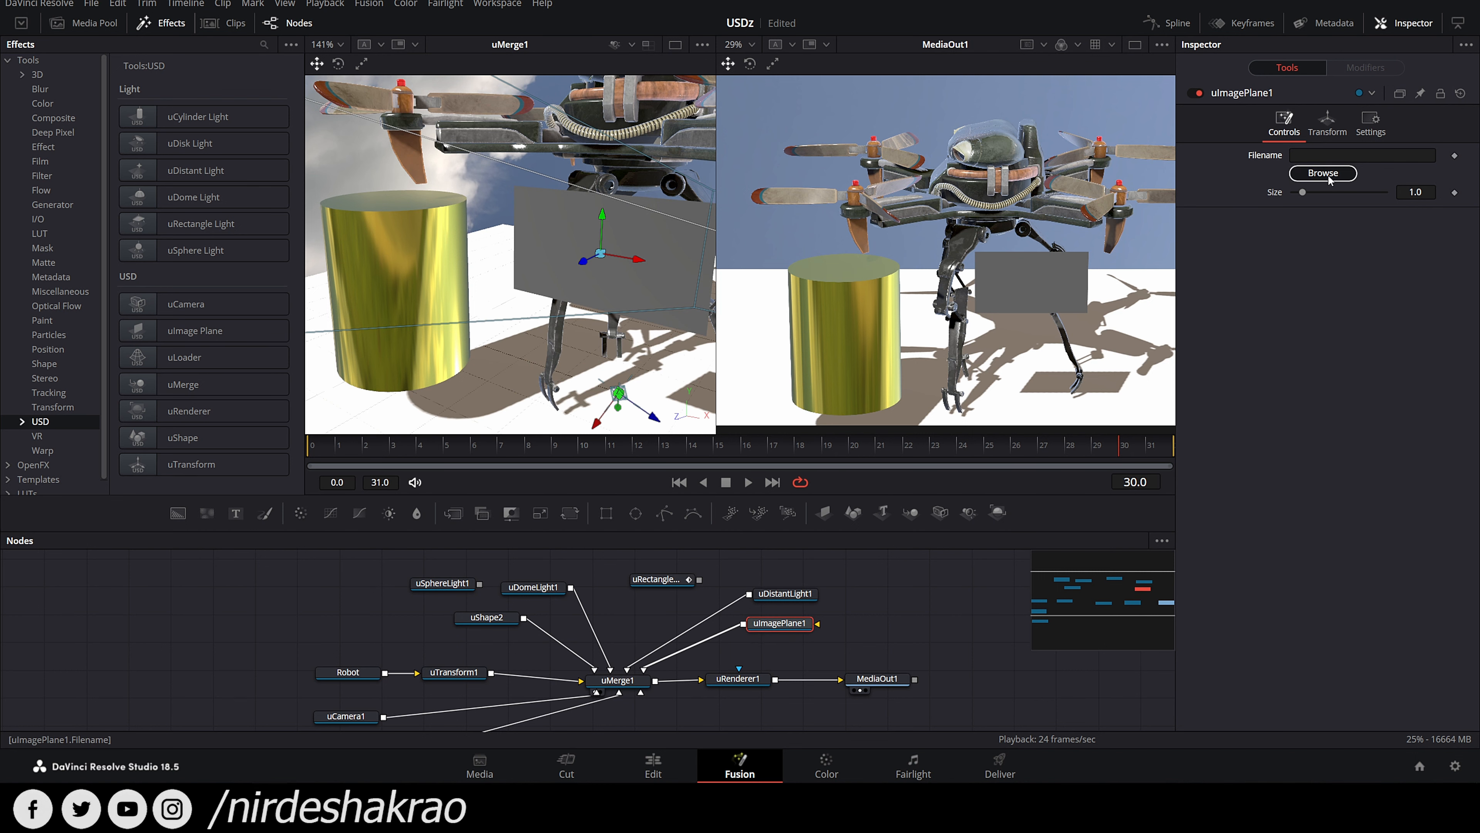
pyautogui.click(906, 325)
pyautogui.doubleClick(779, 207)
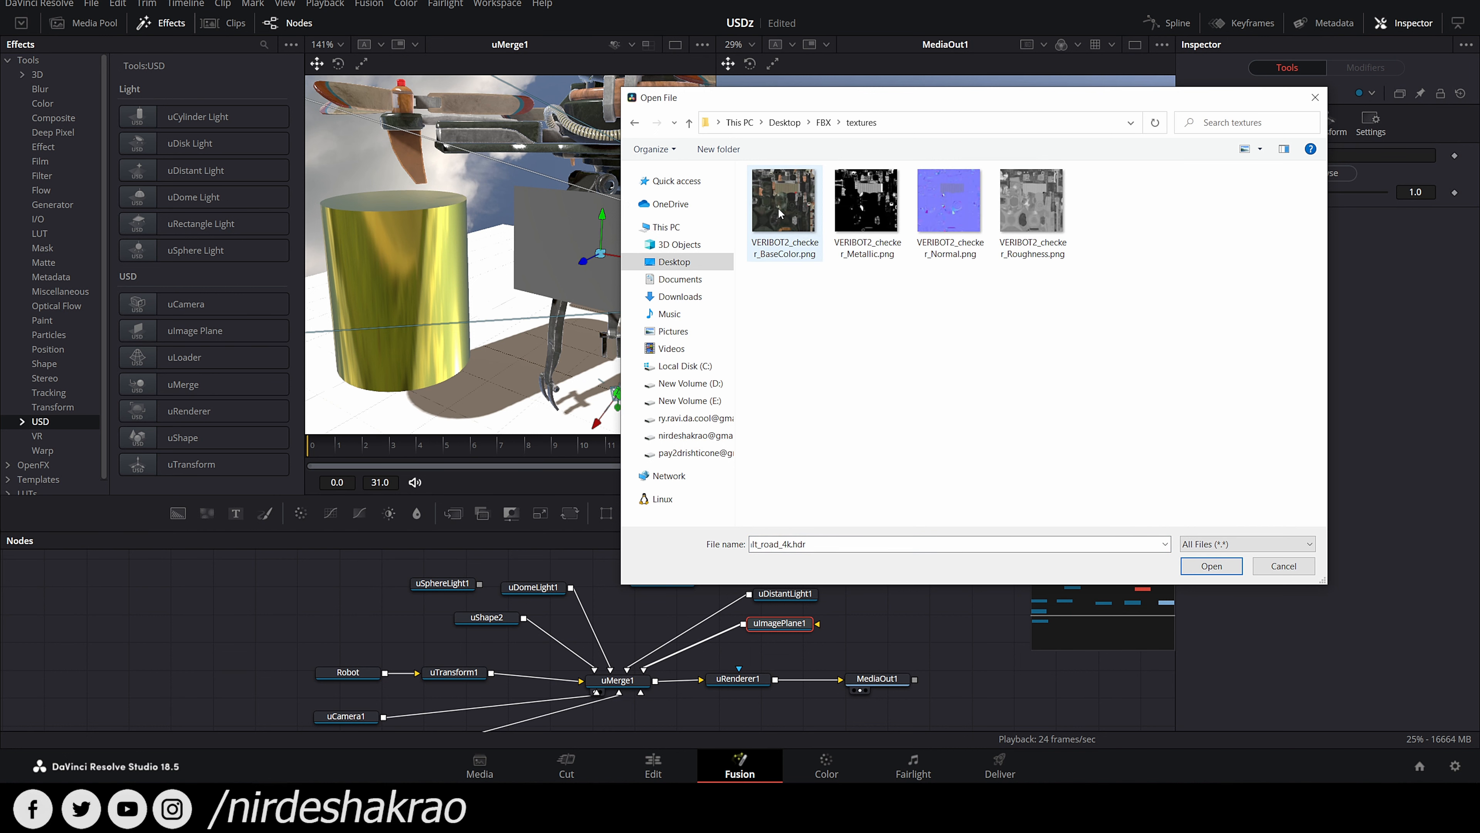
pyautogui.click(793, 208)
pyautogui.doubleClick(793, 208)
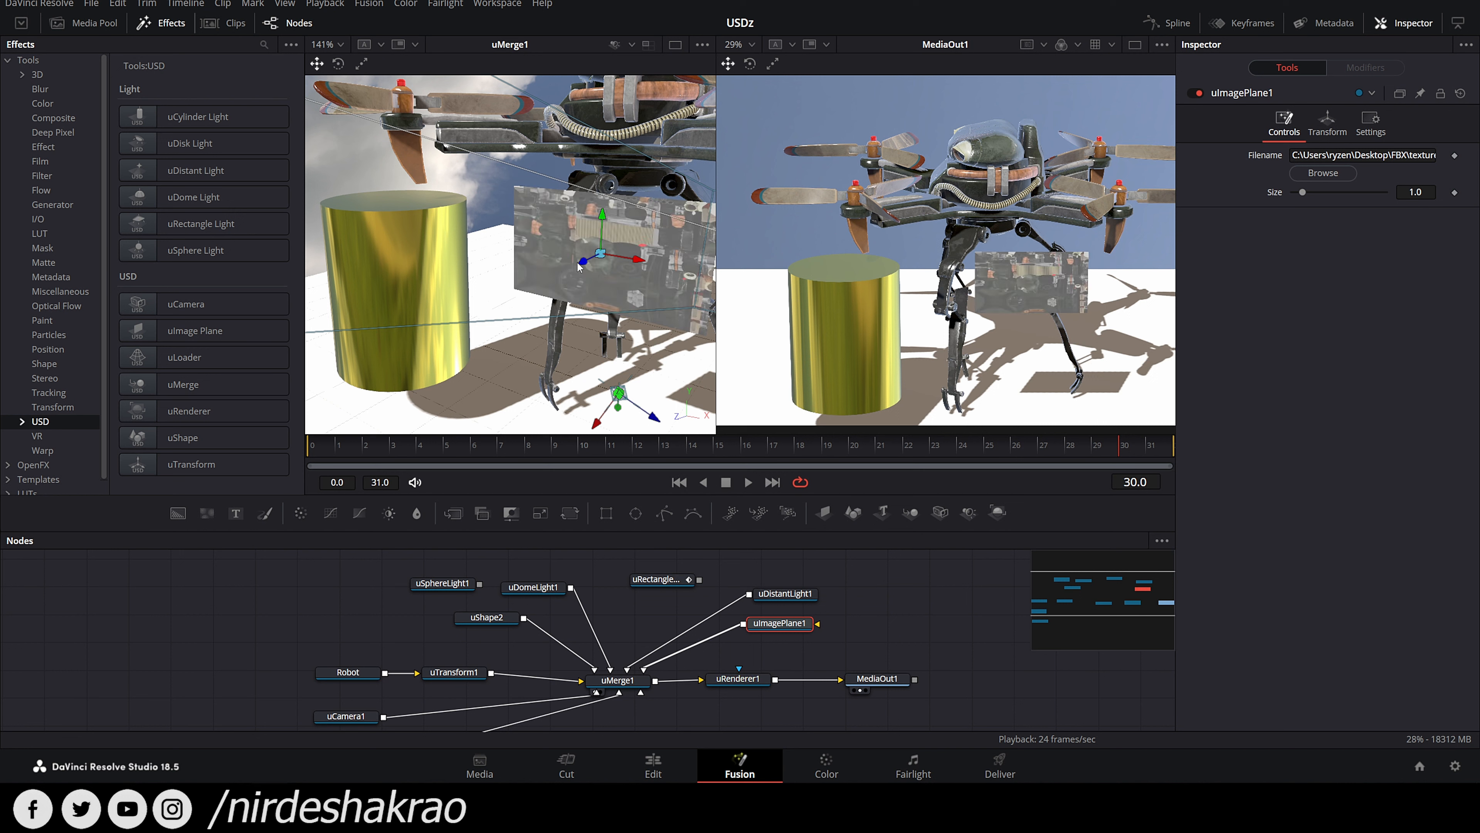
# Step: Enlarge the image plane to Size 1.89 and shift it to about X 0.80, in front of the robot's legs
pyautogui.moveTo(585, 265); pyautogui.dragTo(551, 277)
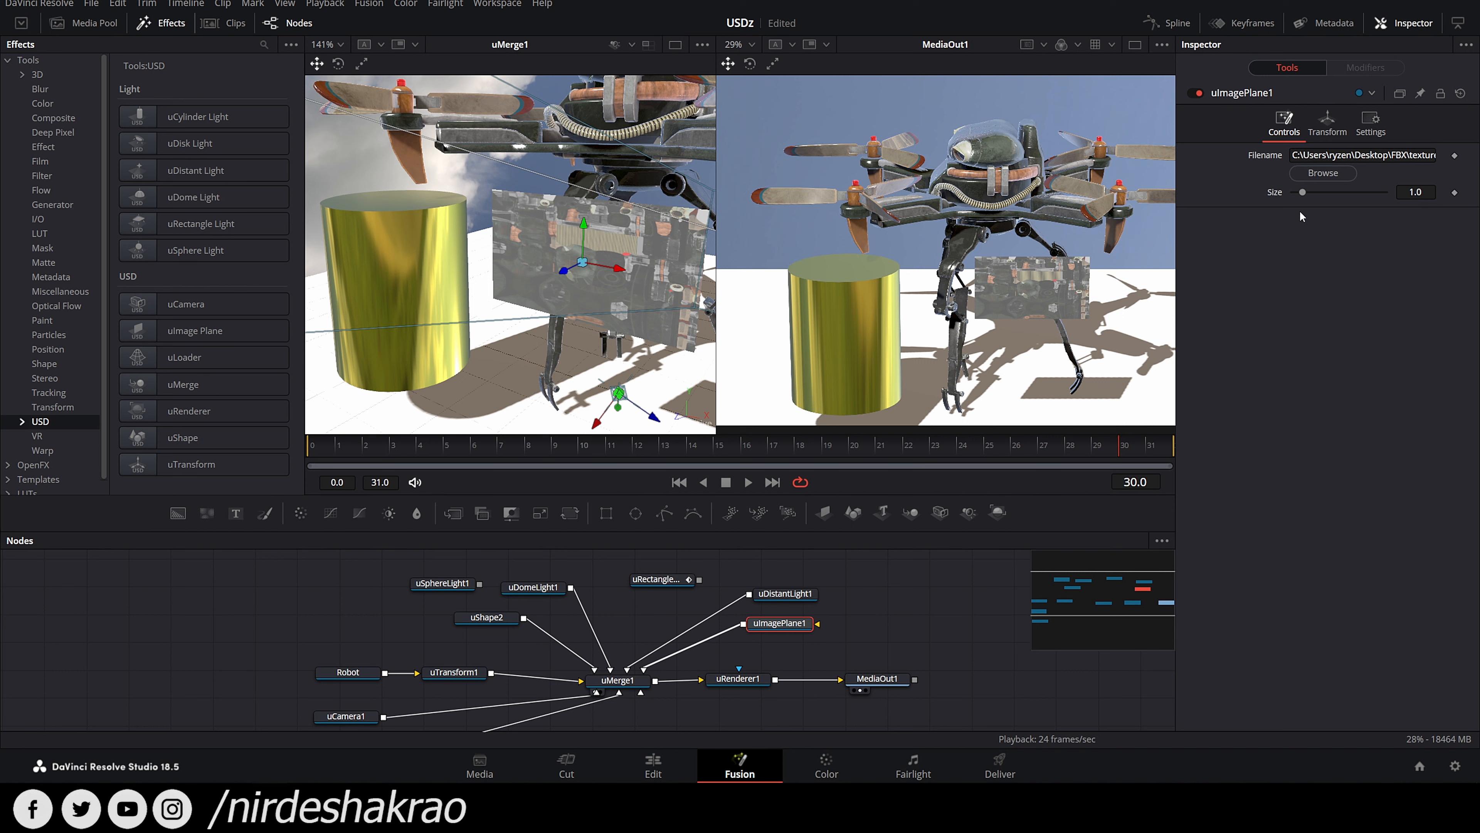
pyautogui.moveTo(1306, 192)
pyautogui.mouseDown()
pyautogui.moveTo(1335, 194)
pyautogui.moveTo(1301, 192)
pyautogui.moveTo(1314, 197)
pyautogui.moveTo(1311, 172)
pyautogui.mouseUp()
pyautogui.click(1326, 125)
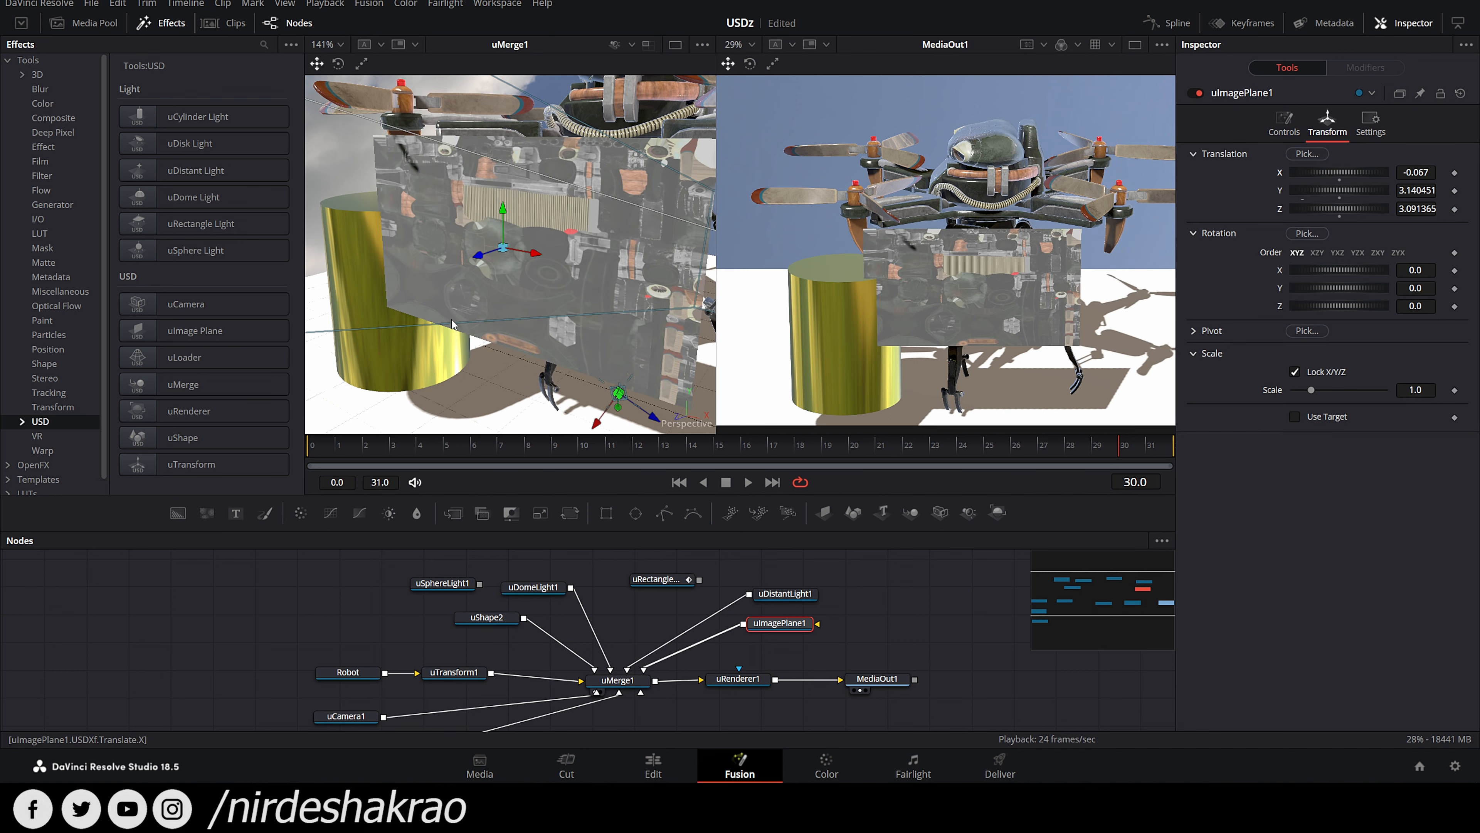
pyautogui.moveTo(534, 254); pyautogui.dragTo(618, 269)
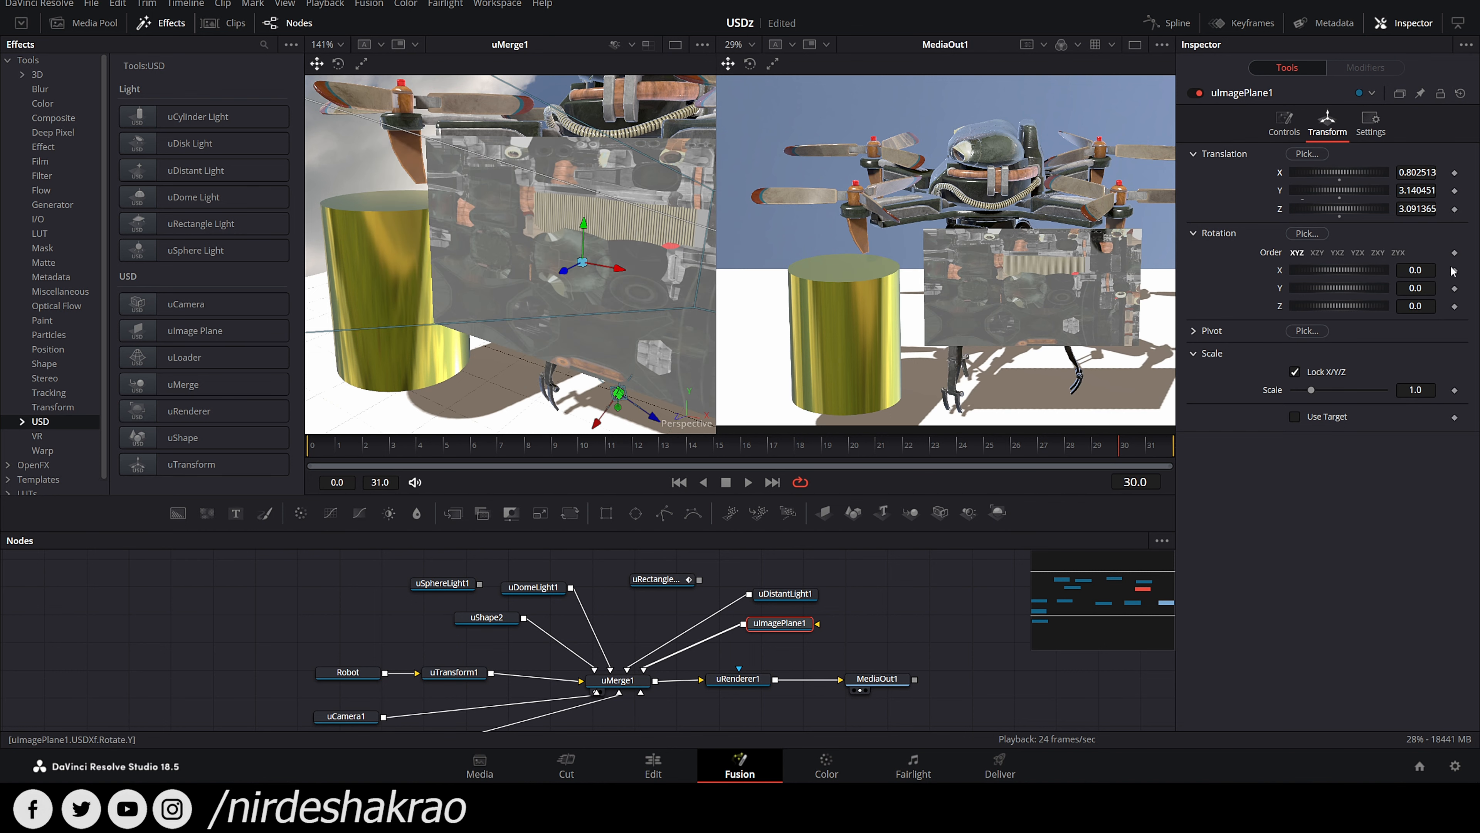
pyautogui.click(1284, 124)
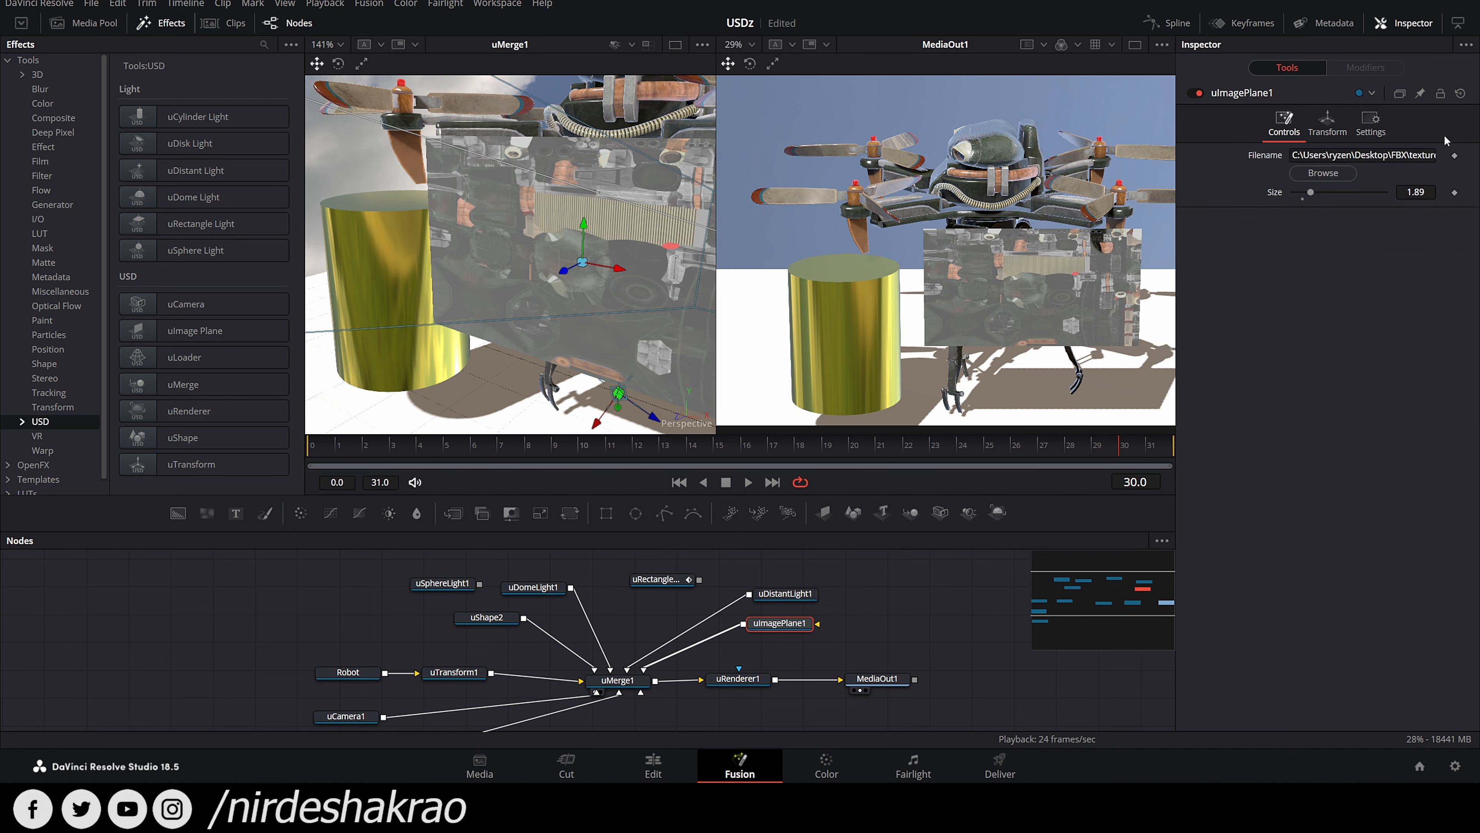
pyautogui.moveTo(565, 271); pyautogui.dragTo(497, 302)
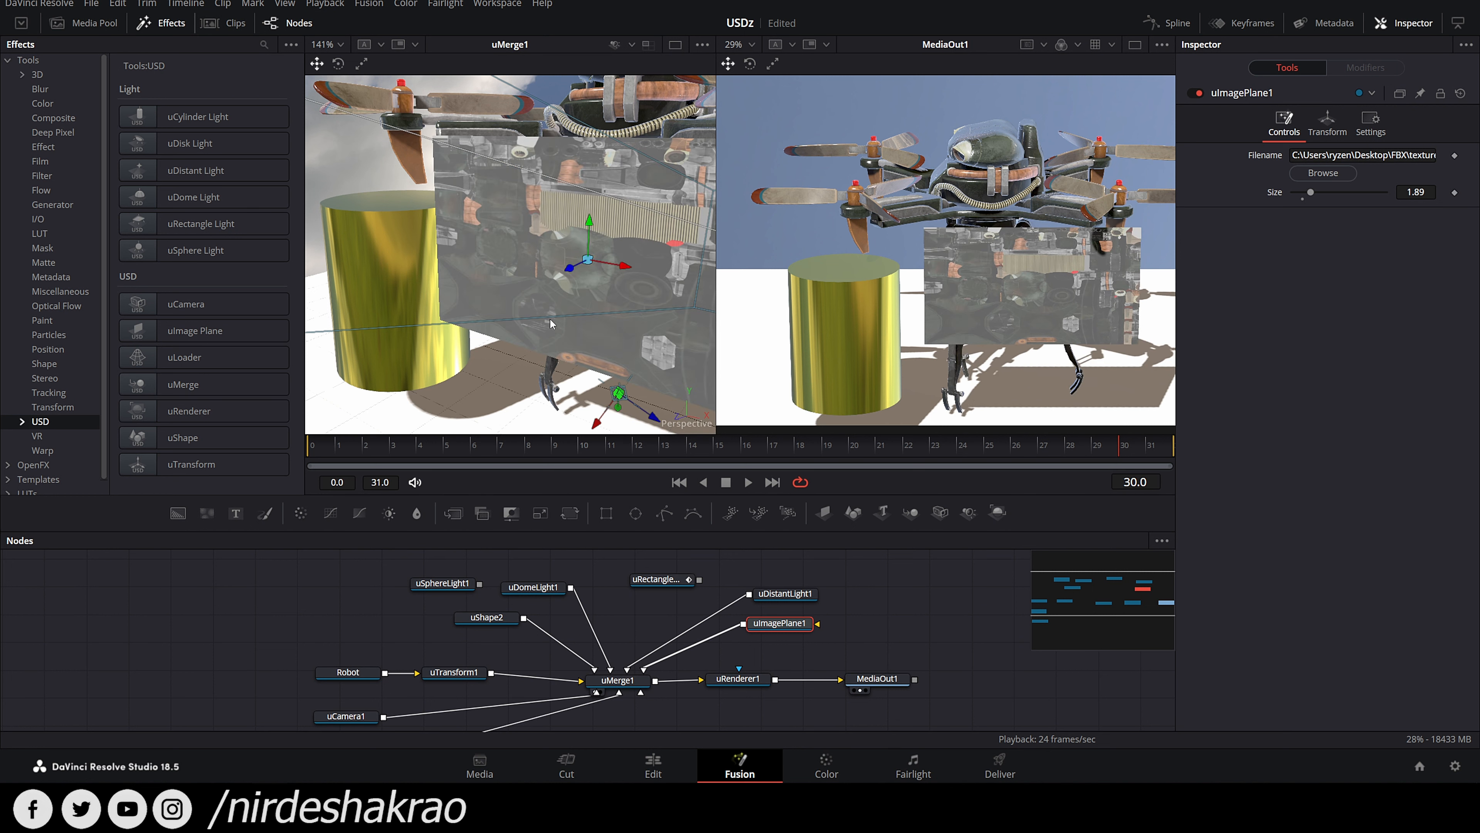
# Step: Delete the image plane node and disconnect the distant and dome lights from uMerge1
pyautogui.moveTo(774, 629); pyautogui.dragTo(781, 635)
pyautogui.press('Delete')
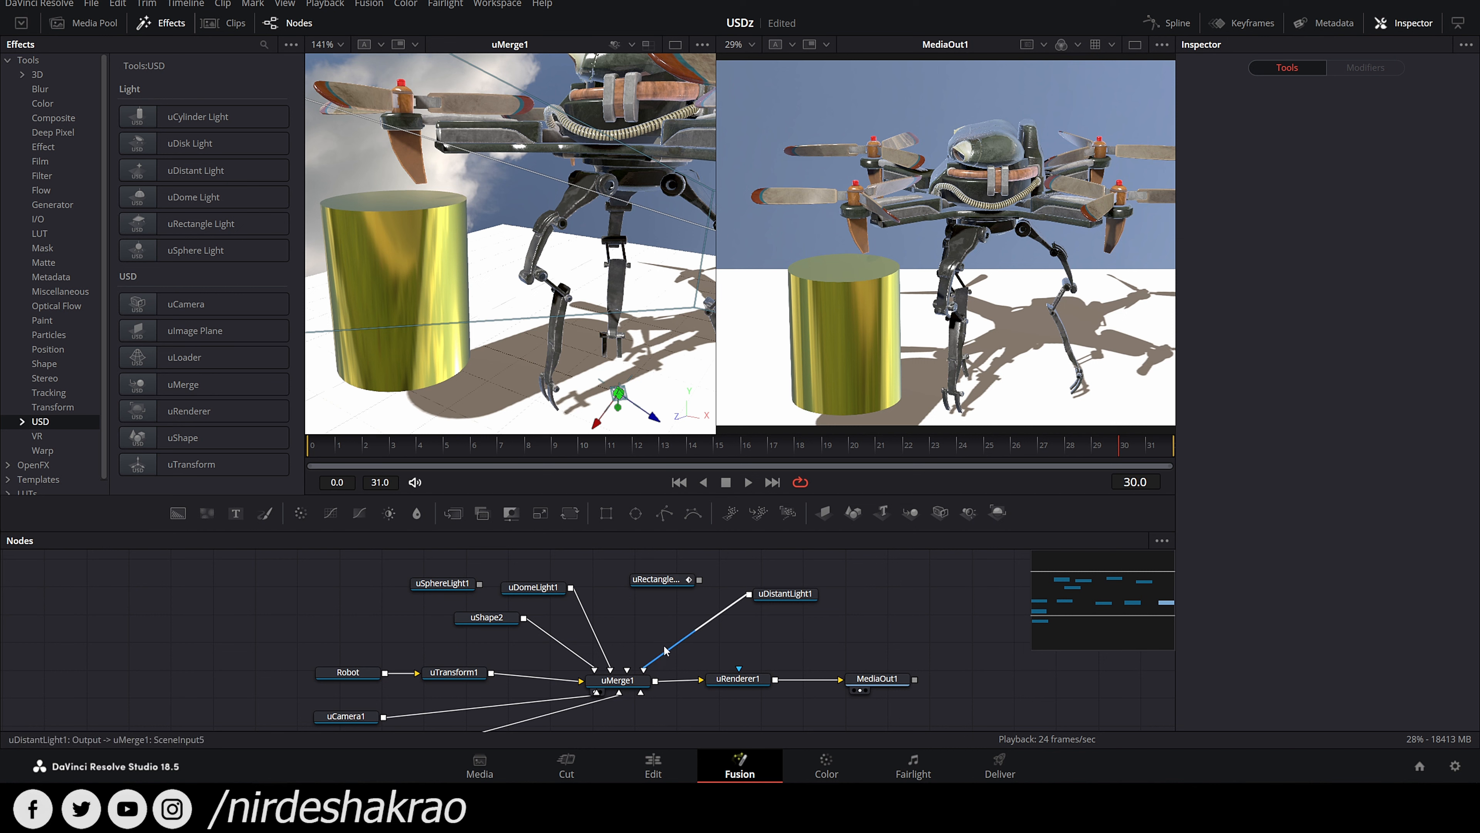
pyautogui.moveTo(650, 663); pyautogui.dragTo(600, 654)
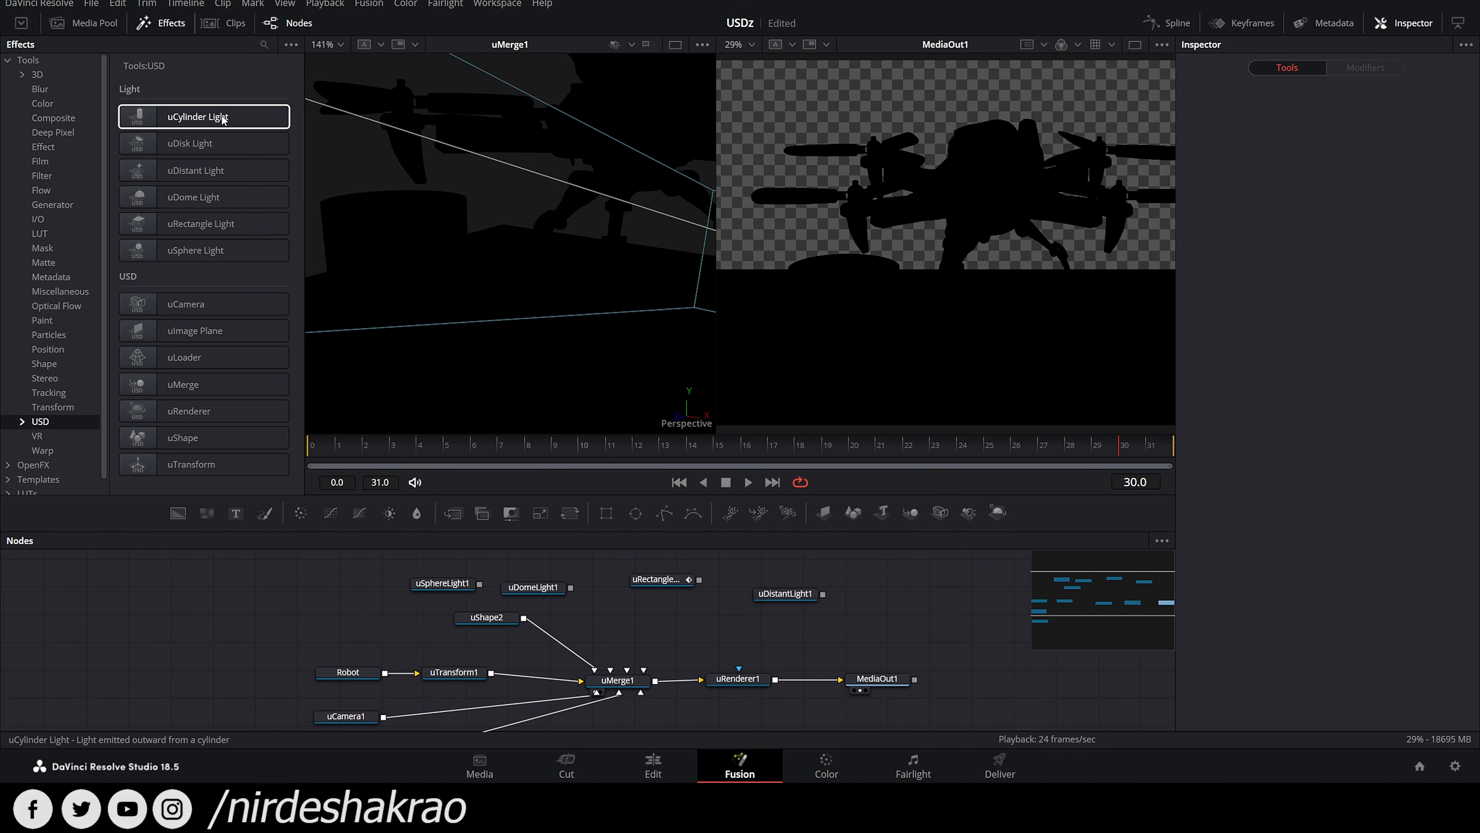
# Step: Add a uCylinder Light, raise it beside the robot's leg, and connect it to uMerge1
pyautogui.click(198, 117)
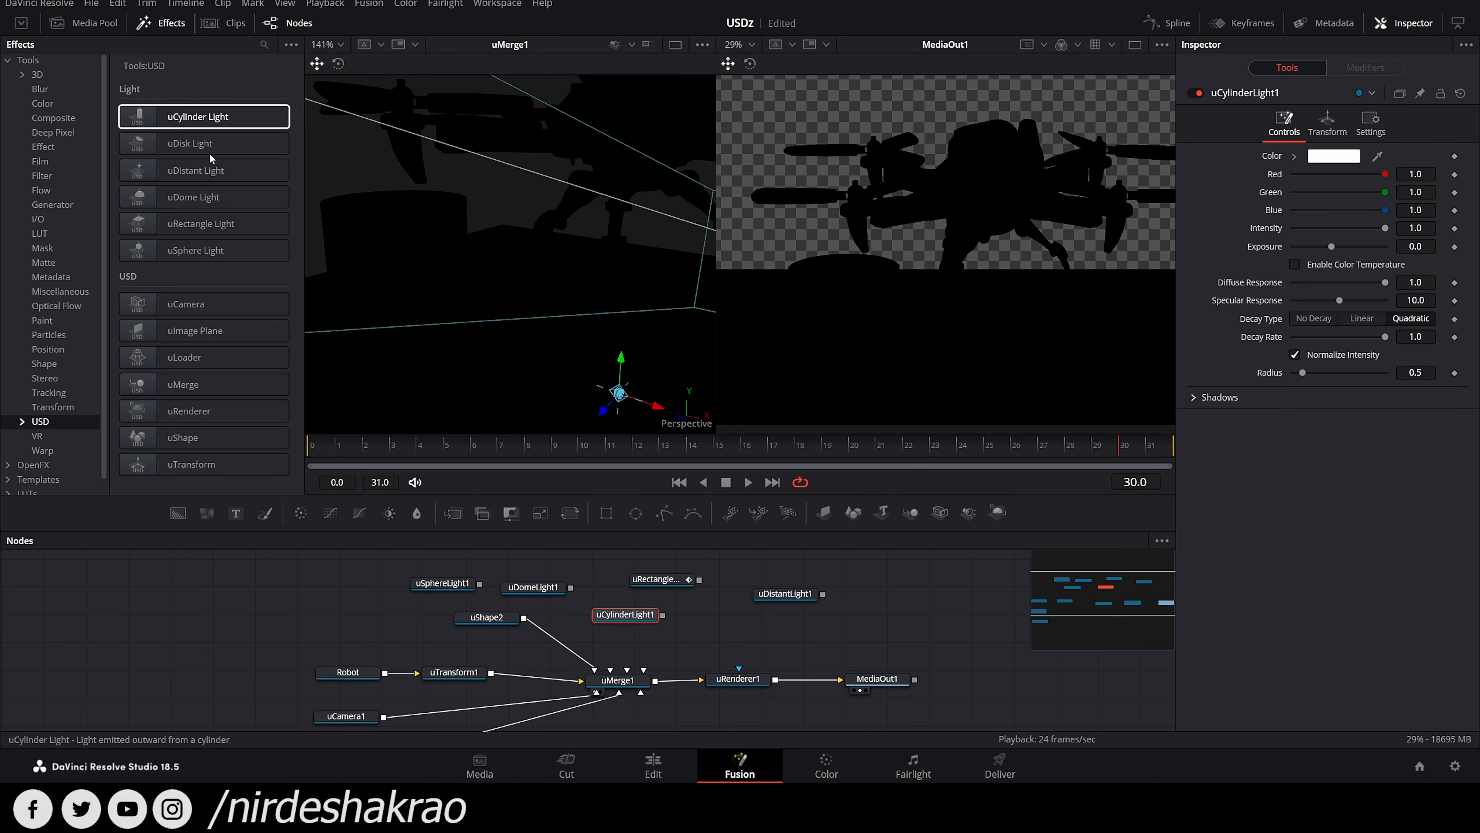
pyautogui.moveTo(633, 370); pyautogui.dragTo(616, 259)
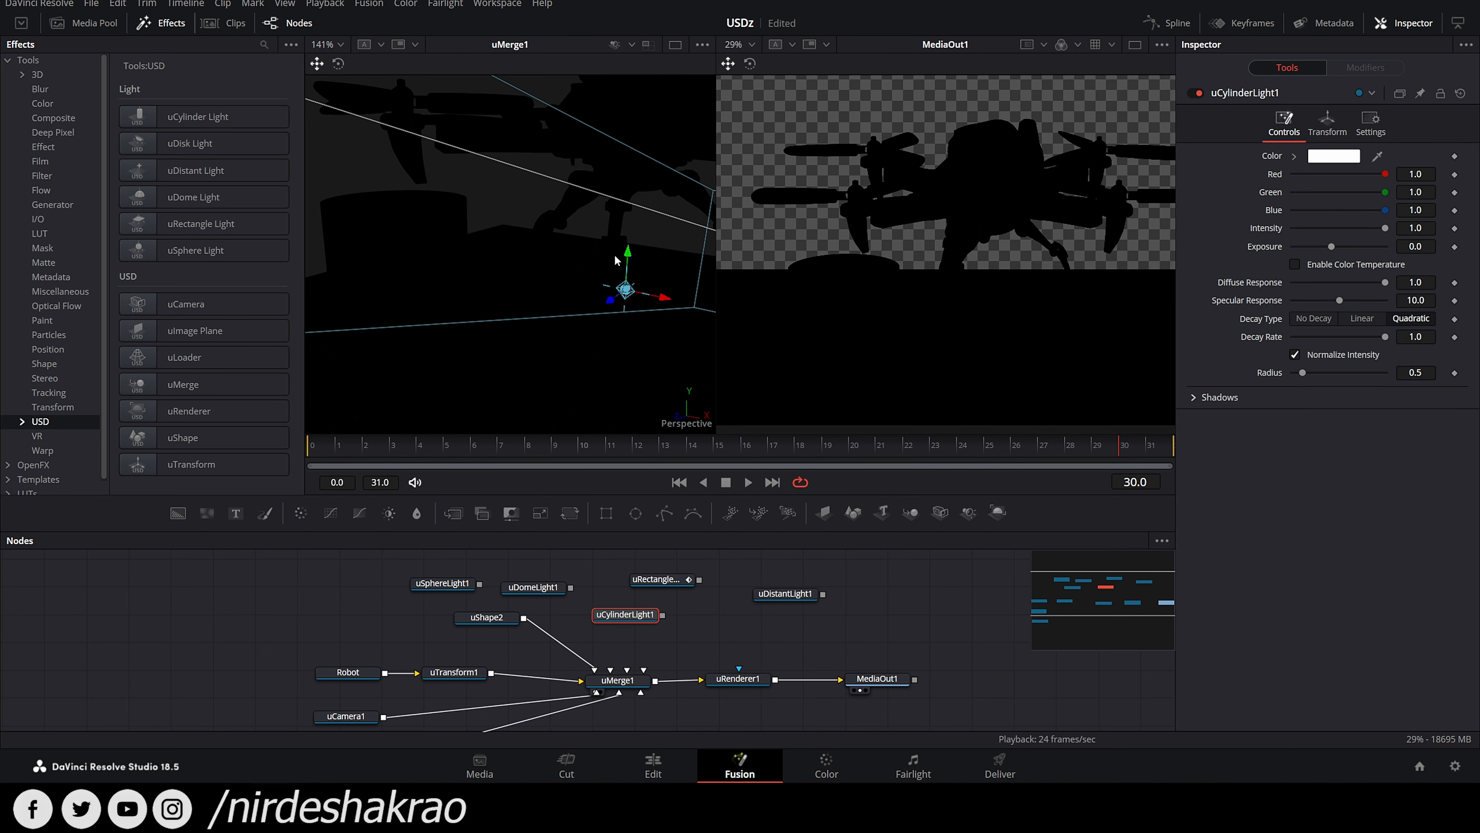
pyautogui.moveTo(663, 614); pyautogui.dragTo(618, 680)
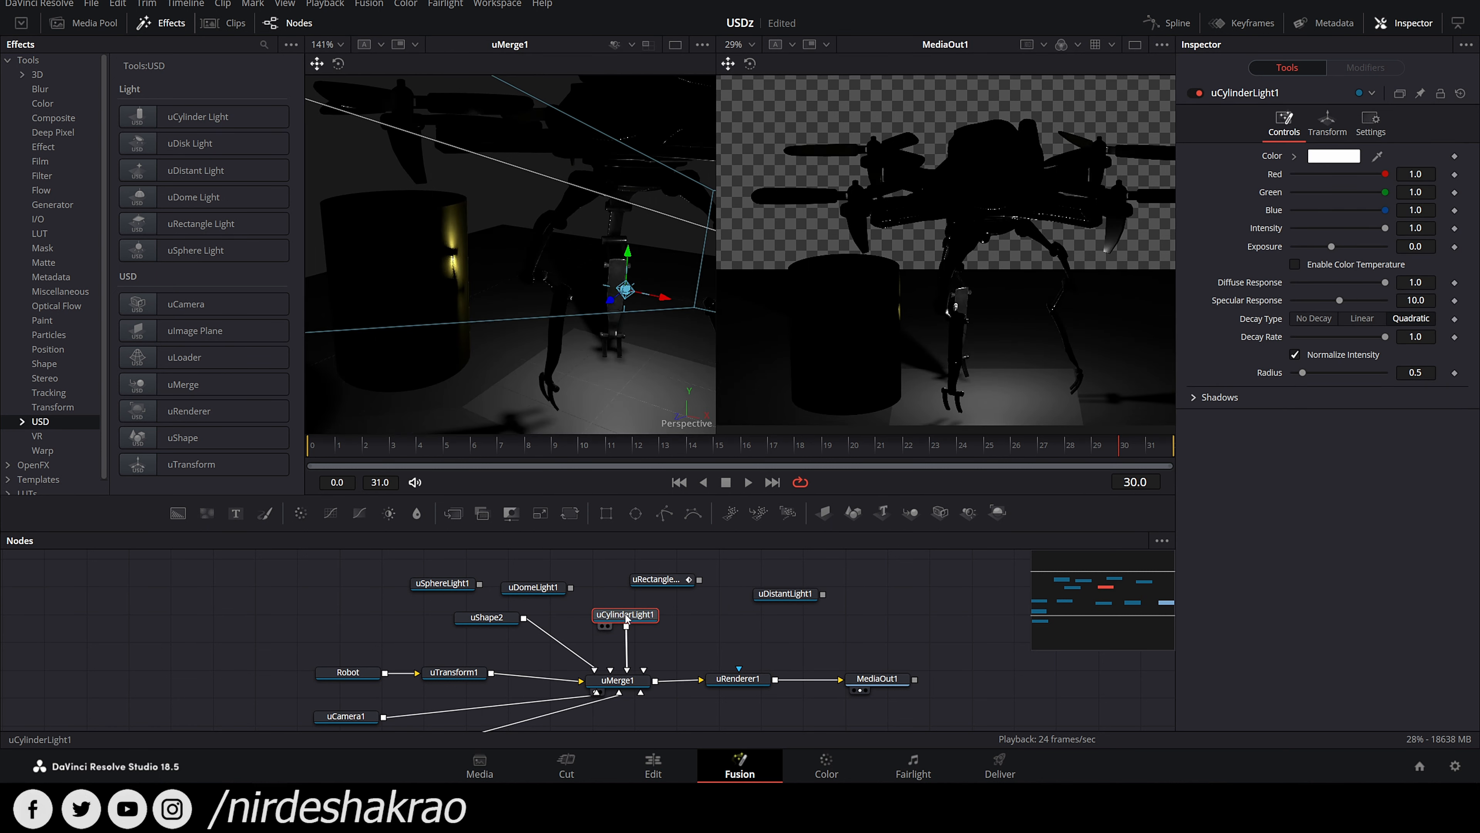
# Step: Set the cylinder light's Exposure to 5.0 and move the light forward, in front of the robot
pyautogui.moveTo(629, 257)
pyautogui.mouseDown()
pyautogui.moveTo(629, 152)
pyautogui.moveTo(634, 275)
pyautogui.moveTo(628, 252)
pyautogui.mouseUp()
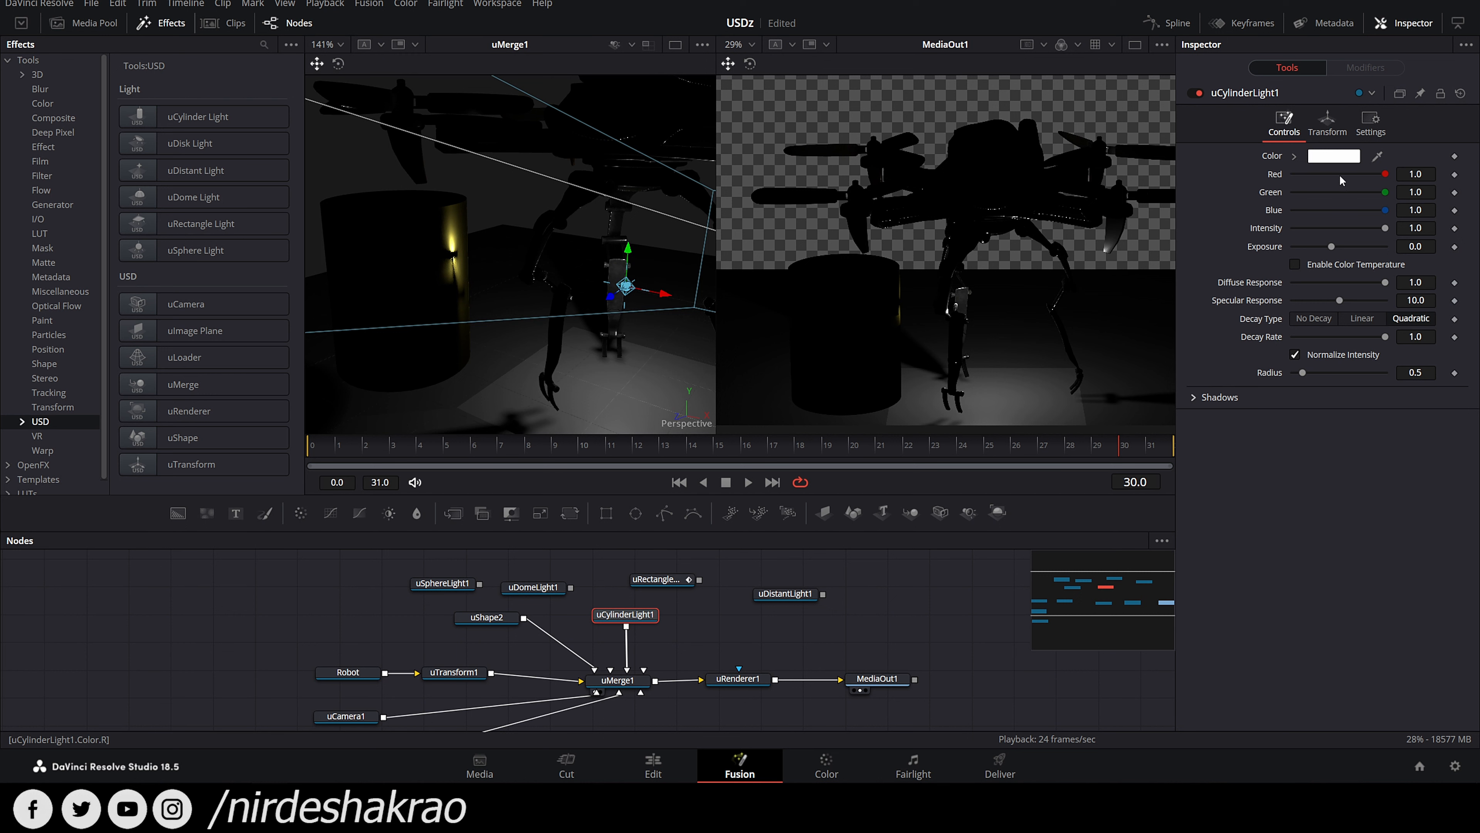
pyautogui.click(1350, 247)
pyautogui.moveTo(1351, 249); pyautogui.dragTo(1444, 248)
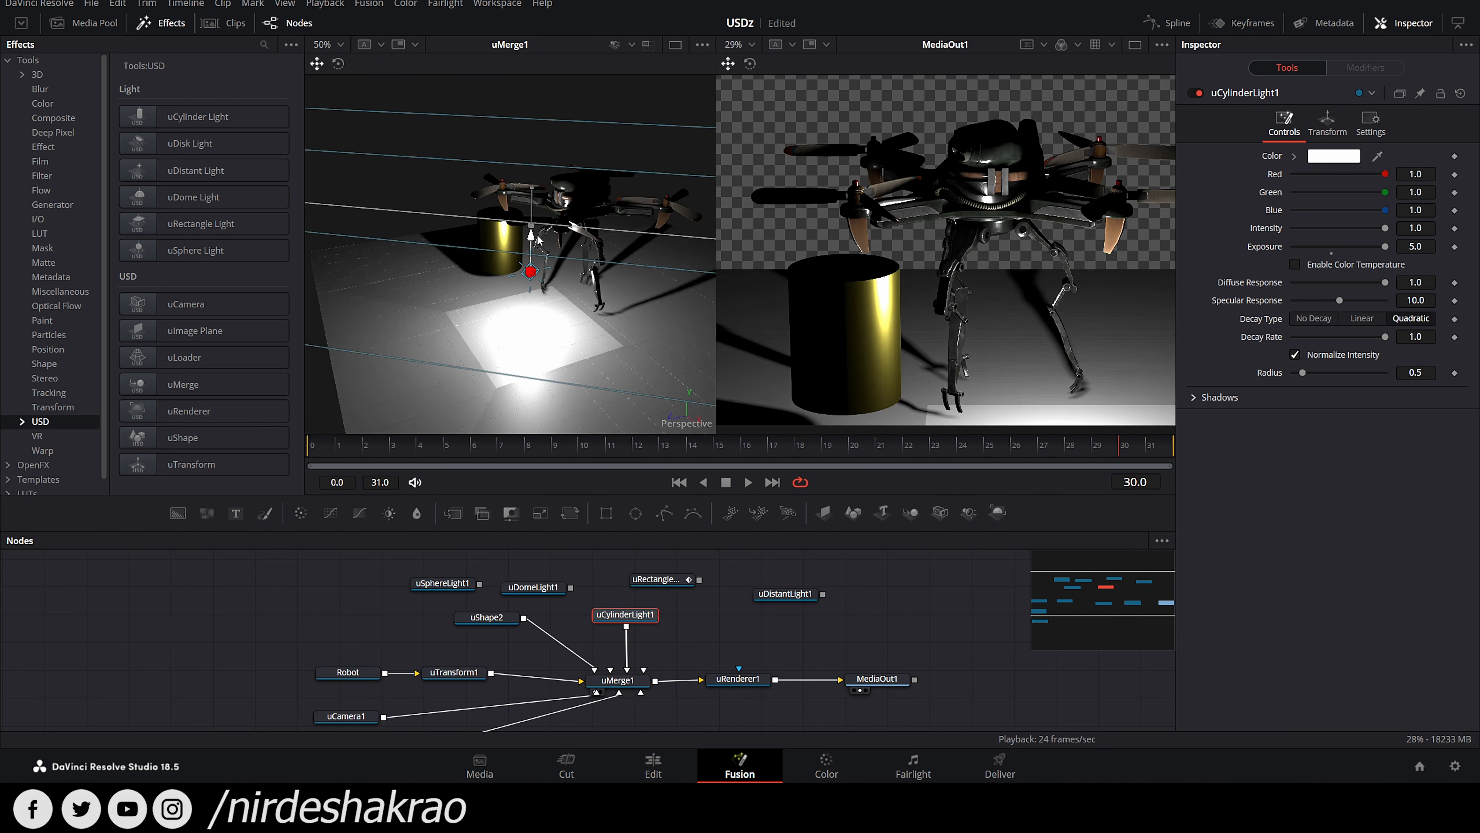
pyautogui.moveTo(538, 240); pyautogui.dragTo(538, 239)
pyautogui.moveTo(587, 385); pyautogui.dragTo(585, 322)
pyautogui.scroll(2, 586, 322)
pyautogui.scroll(2, 585, 323)
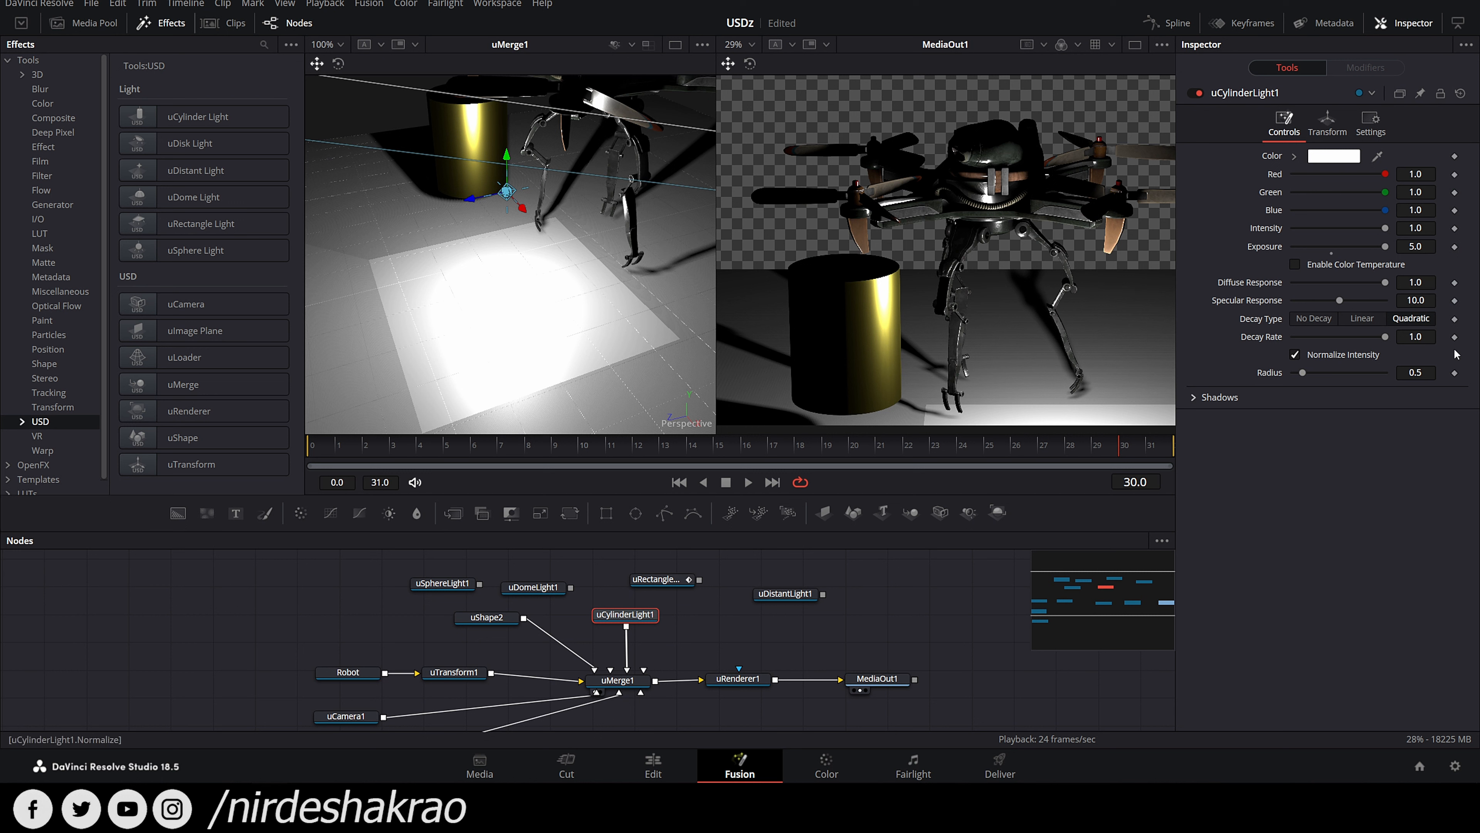
# Step: Try a larger Radius on the cylinder light, reset it, and raise the light higher above the floor
pyautogui.moveTo(1303, 373); pyautogui.dragTo(1315, 378)
pyautogui.doubleClick(1304, 382)
pyautogui.moveTo(566, 198); pyautogui.dragTo(550, 242)
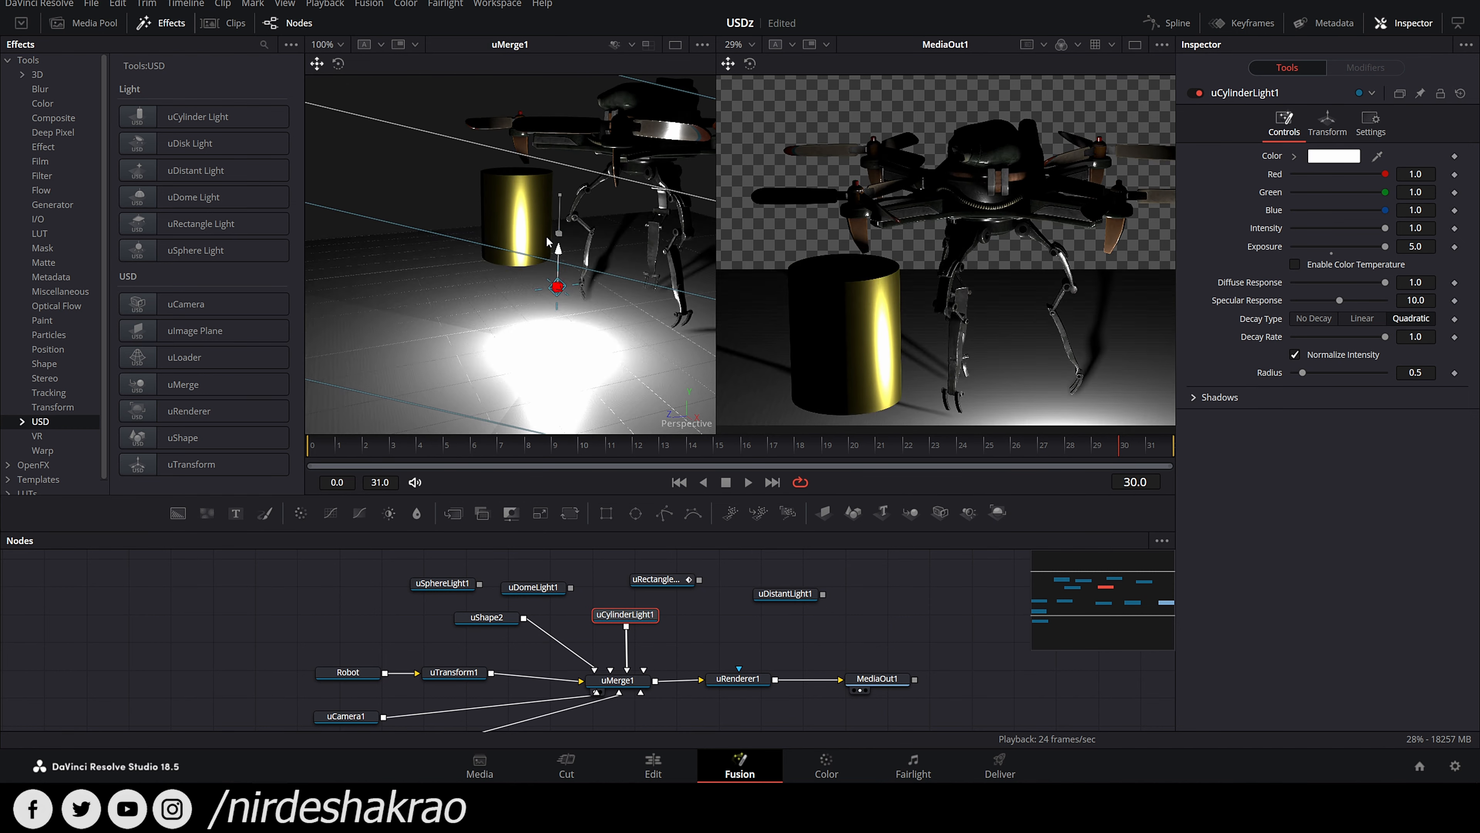
# Step: Replace the cylinder light with a uDisk Light connected to uMerge1
pyautogui.press('Delete')
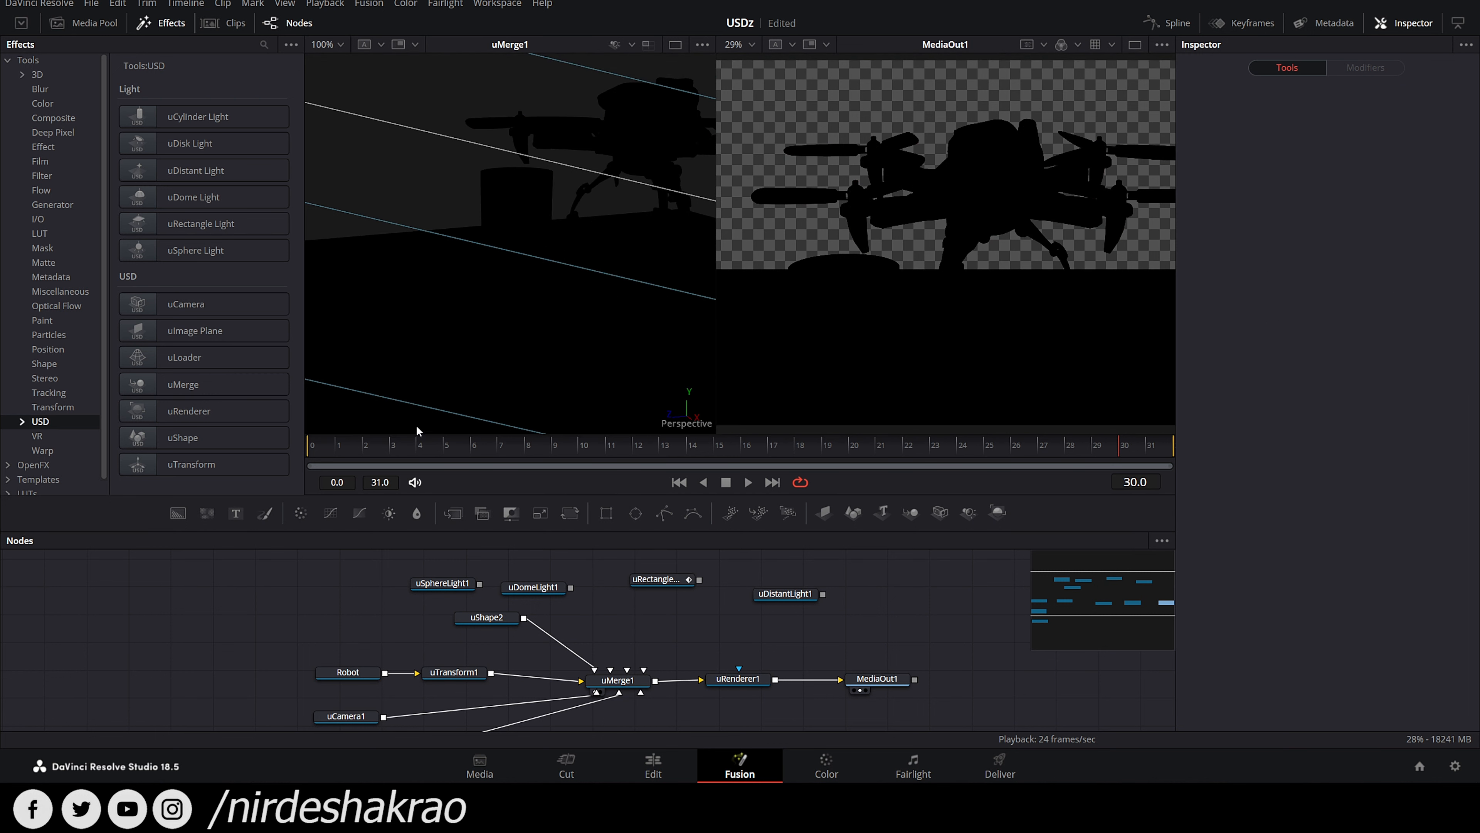
pyautogui.click(210, 144)
pyautogui.moveTo(691, 616); pyautogui.dragTo(598, 693)
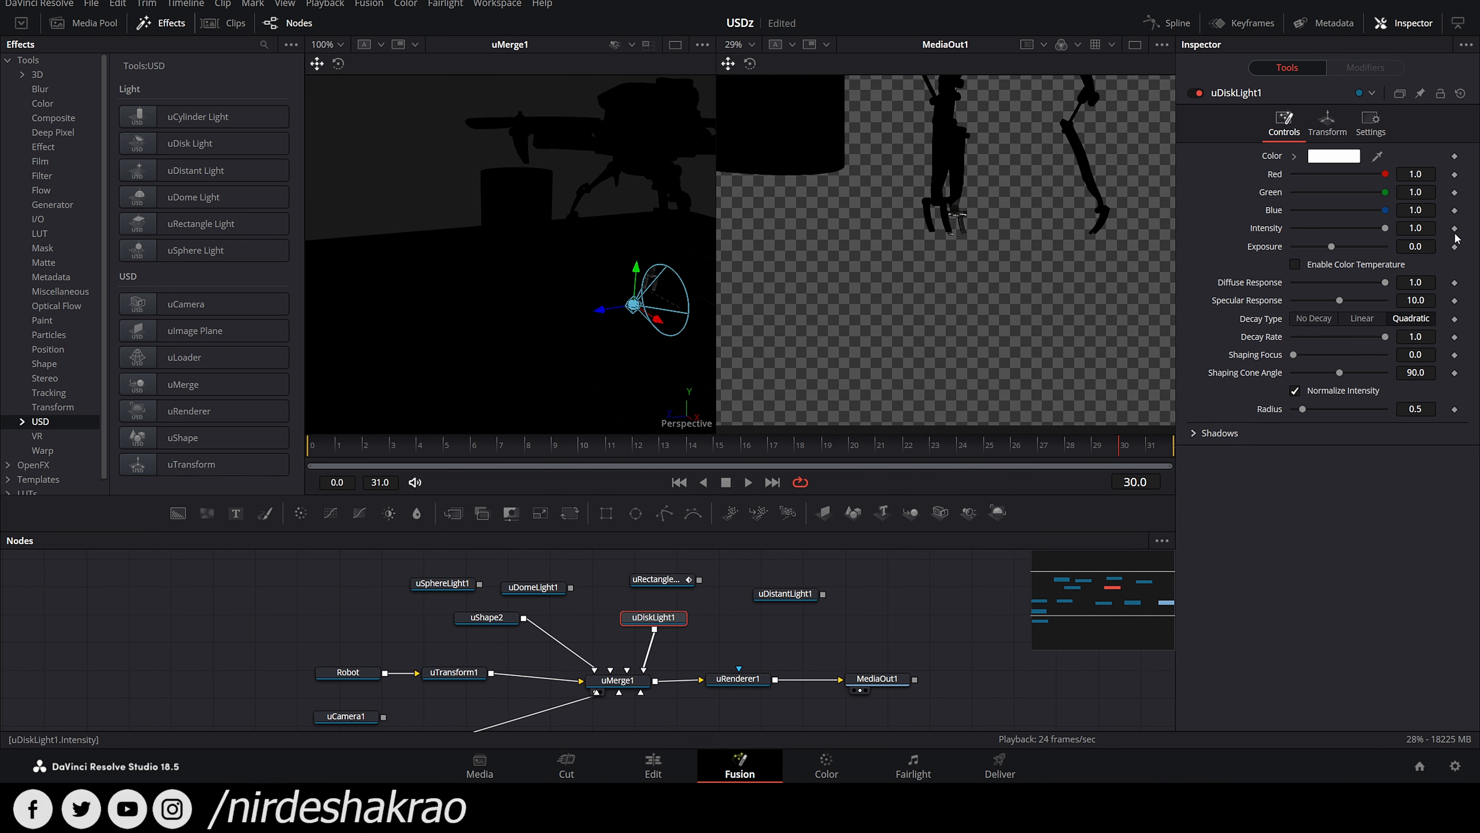
# Step: Set the disk light's Exposure to 4.81 and pull the light back from the robot along Z
pyautogui.moveTo(1335, 247); pyautogui.dragTo(1388, 248)
pyautogui.moveTo(600, 310); pyautogui.dragTo(514, 242)
pyautogui.scroll(-1, 927, 219)
pyautogui.scroll(1, 932, 230)
pyautogui.scroll(5, 931, 230)
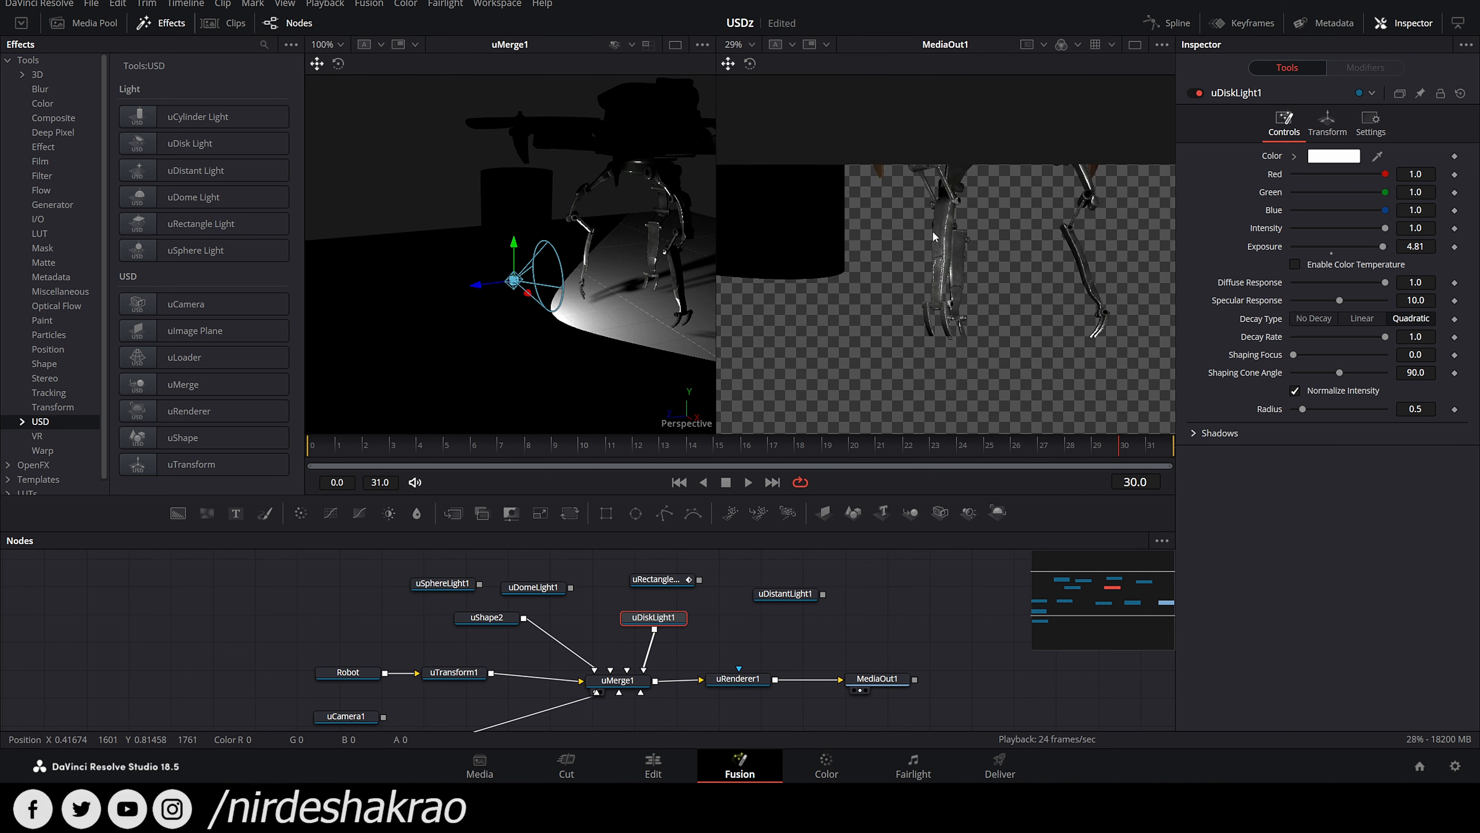
pyautogui.scroll(-2, 932, 230)
pyautogui.click(878, 678)
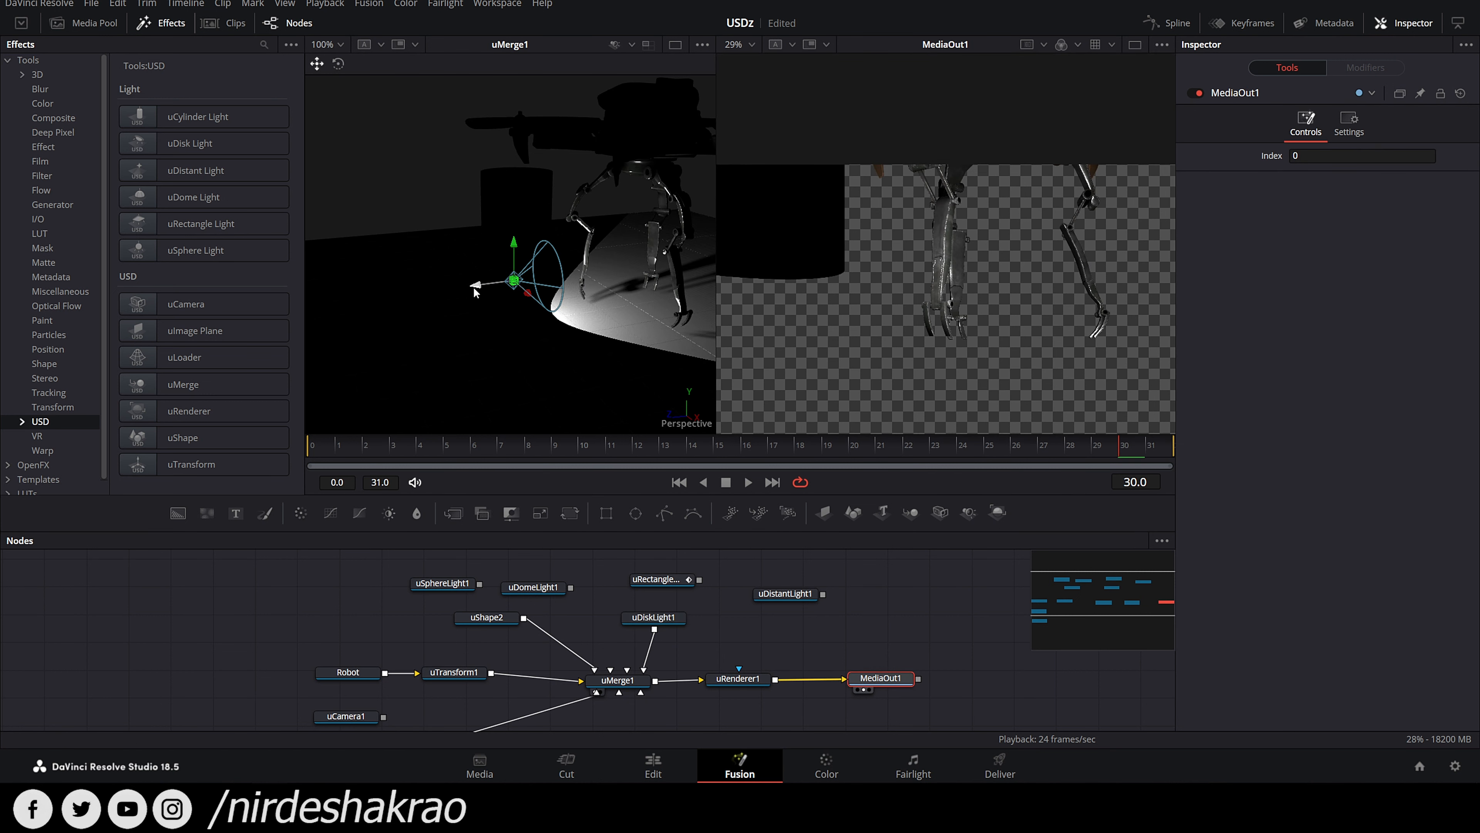
pyautogui.moveTo(477, 285); pyautogui.dragTo(395, 292)
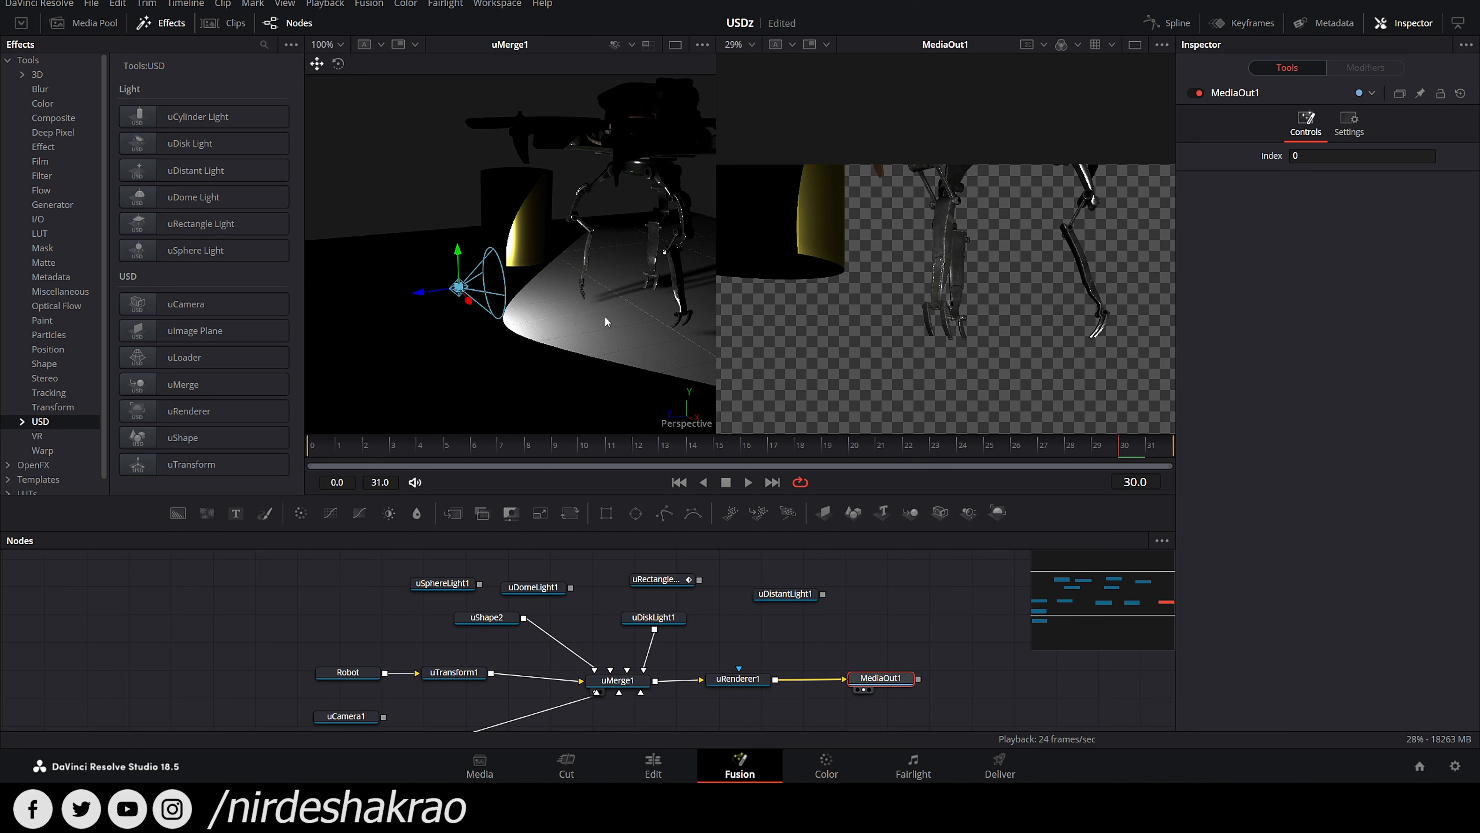
pyautogui.scroll(-6, 617, 329)
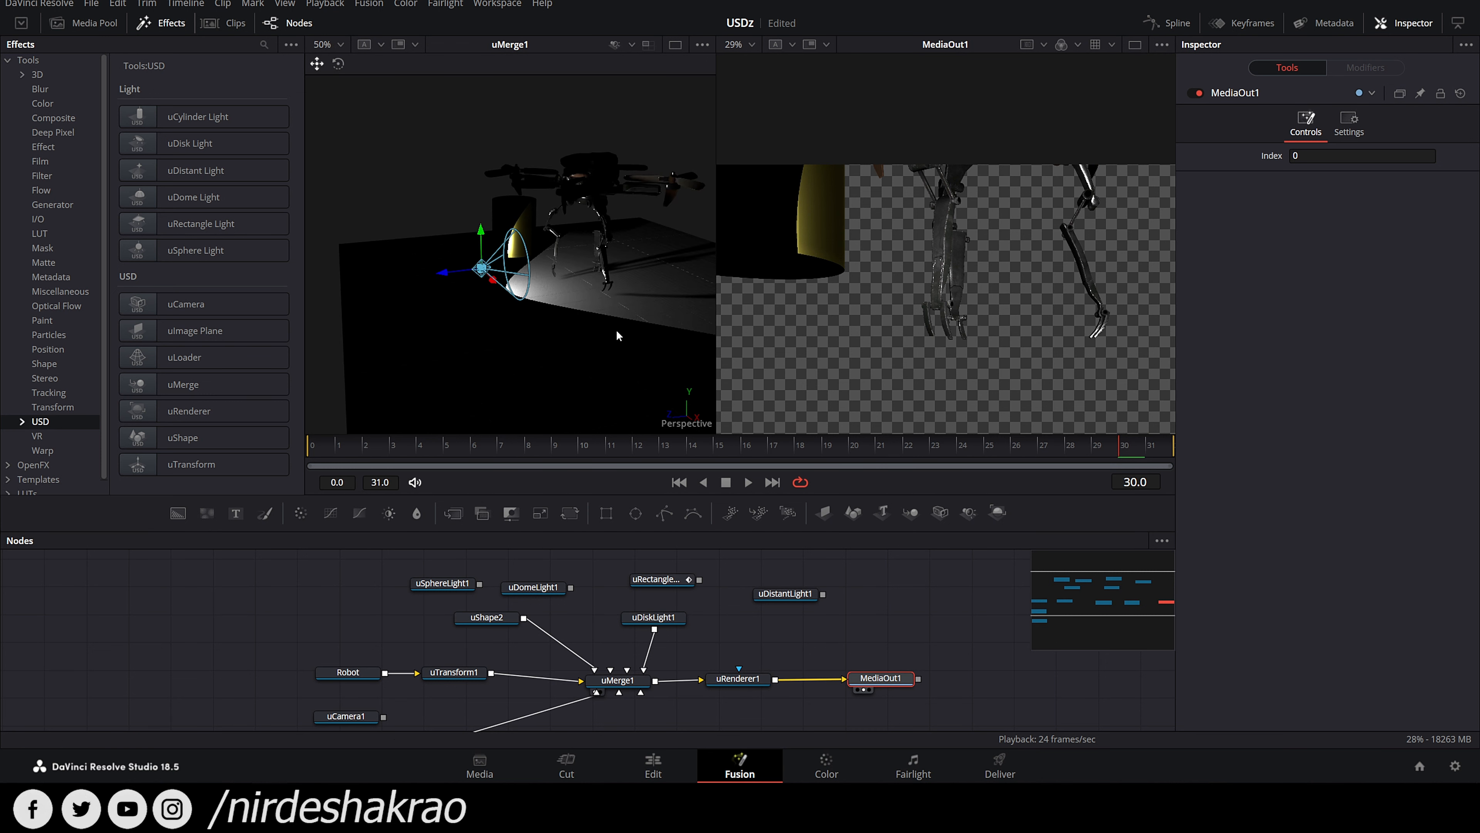
# Step: Undo the disk light's position, exposure and connection changes
pyautogui.hotkey('ctrl', 'z')
pyautogui.hotkey('ctrl', 'z')
pyautogui.hotkey('ctrl', 'z')
pyautogui.hotkey('ctrl', 'z')
pyautogui.hotkey('ctrl', 'z')
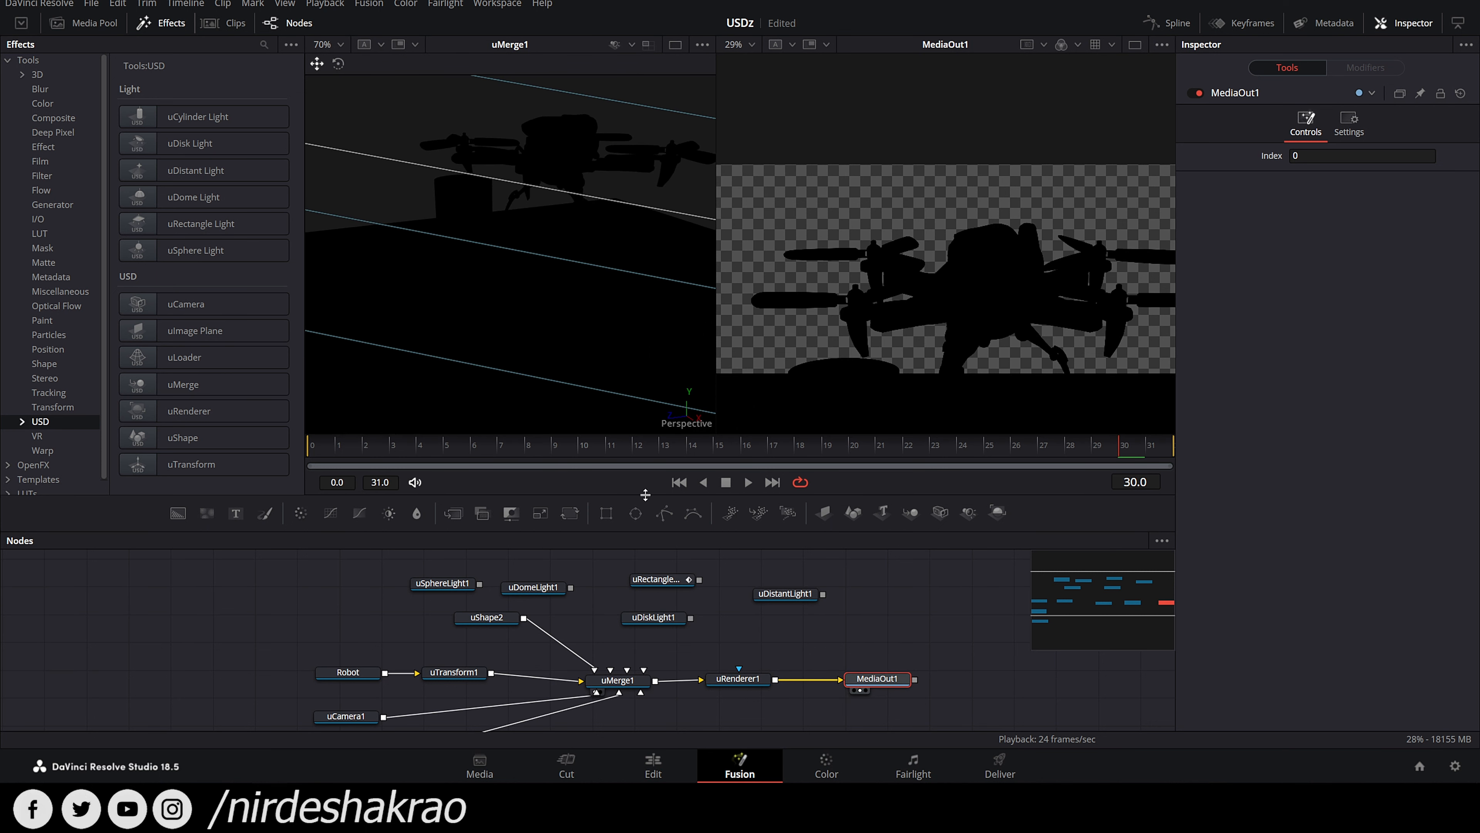
# Step: Add a second uDisk Light node below the distant light and connect it to uMerge1
pyautogui.click(799, 636)
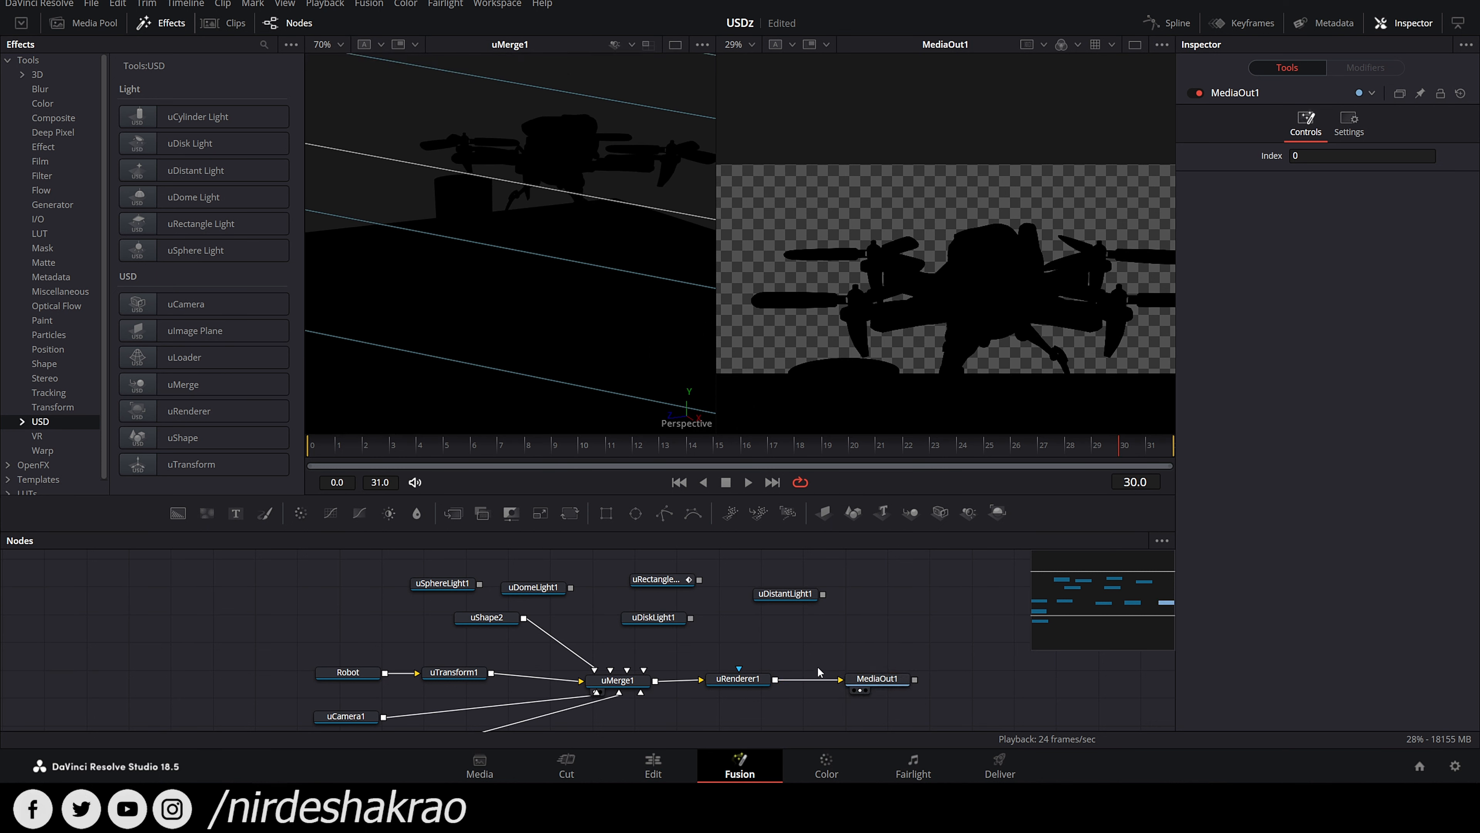
pyautogui.click(239, 144)
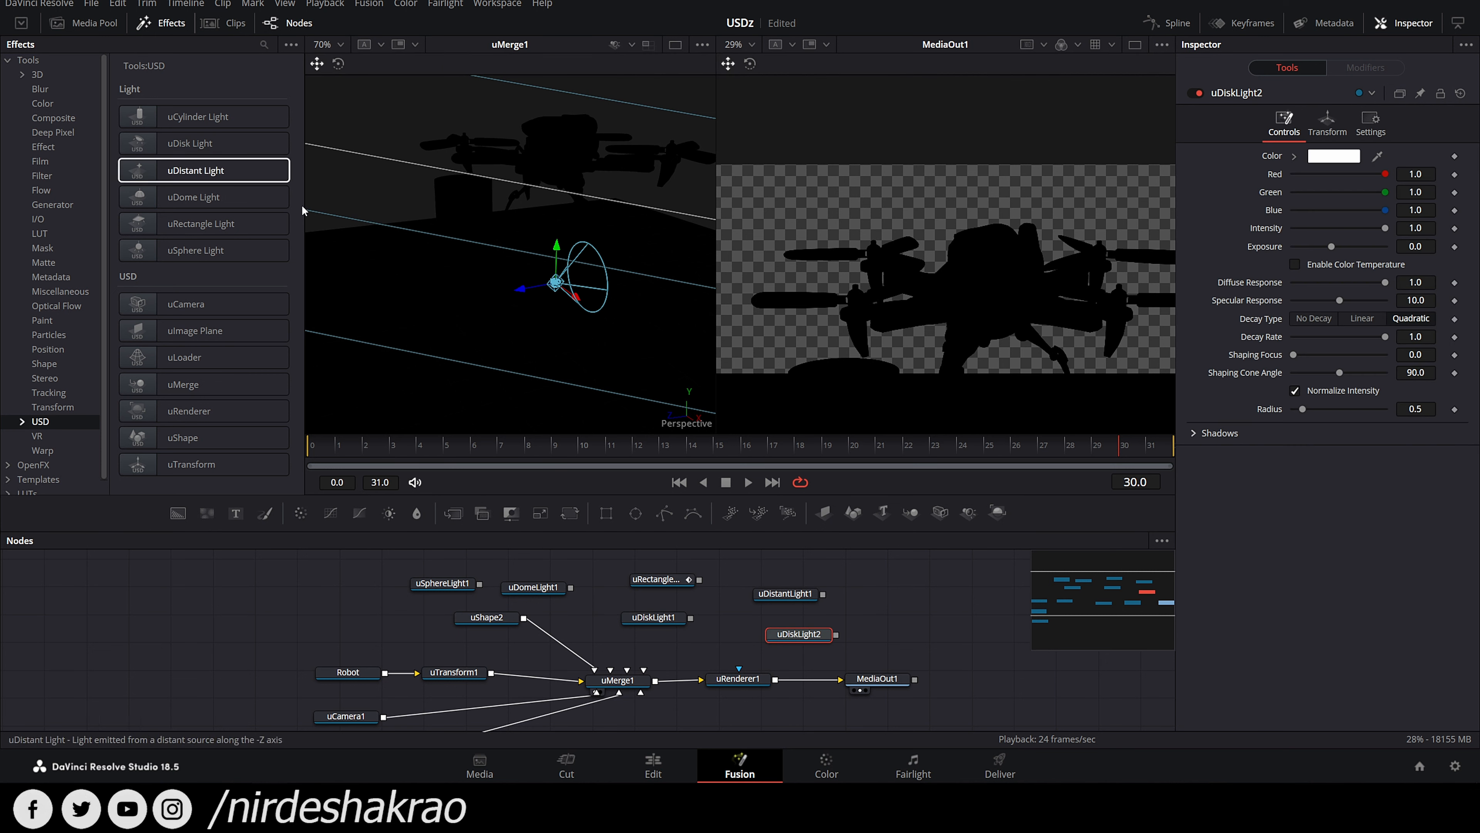
pyautogui.moveTo(794, 648)
pyautogui.mouseDown()
pyautogui.moveTo(633, 683)
pyautogui.moveTo(785, 634)
pyautogui.mouseUp()
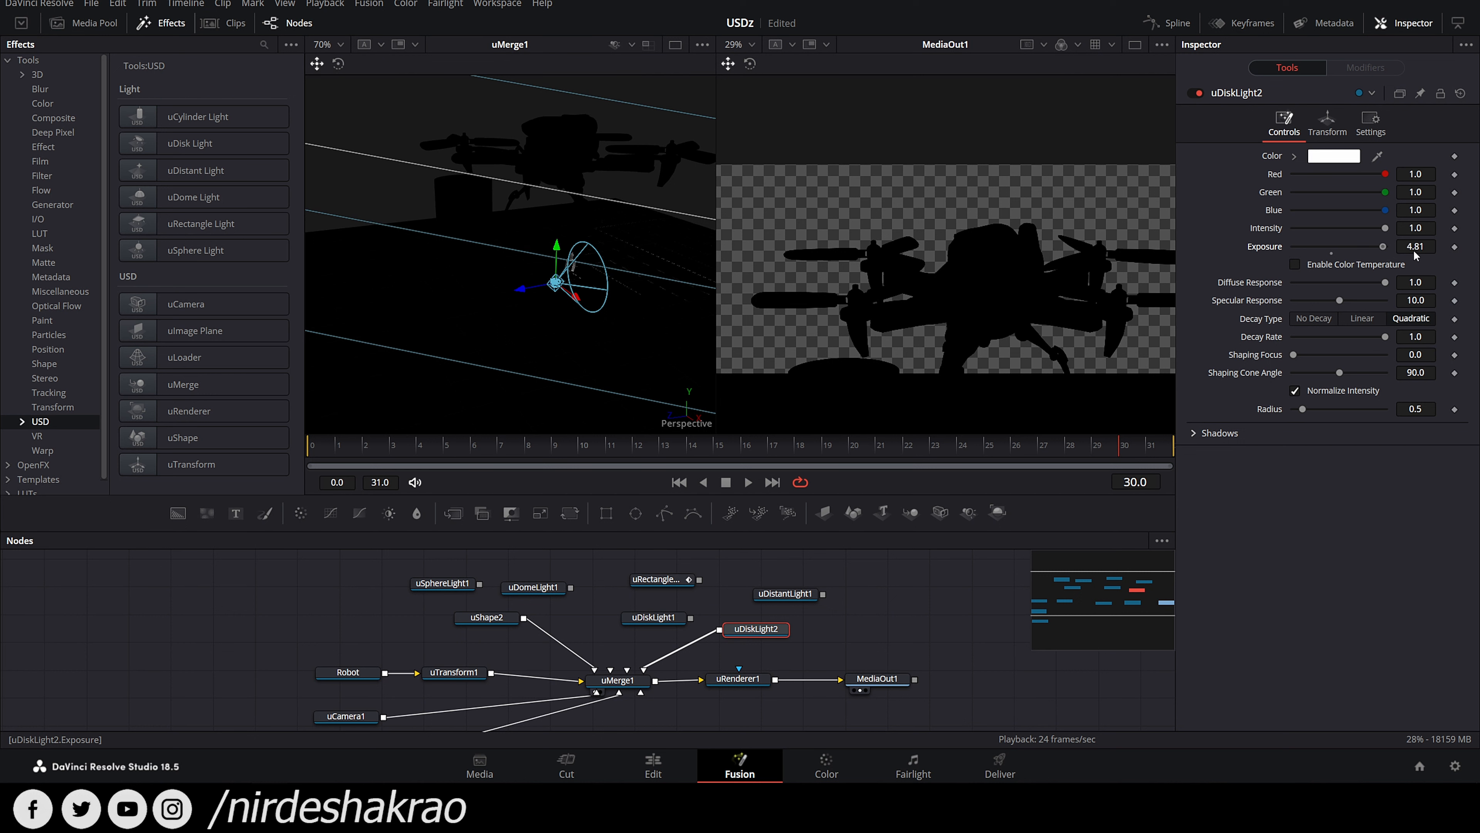
# Step: Set the second disk light's Exposure to 5.0 and move it up and back to about Y 4.18, Z 8.73
pyautogui.moveTo(533, 294); pyautogui.dragTo(374, 173)
pyautogui.moveTo(549, 259); pyautogui.dragTo(545, 311)
pyautogui.moveTo(557, 361); pyautogui.dragTo(599, 398)
pyautogui.scroll(-3, 584, 382)
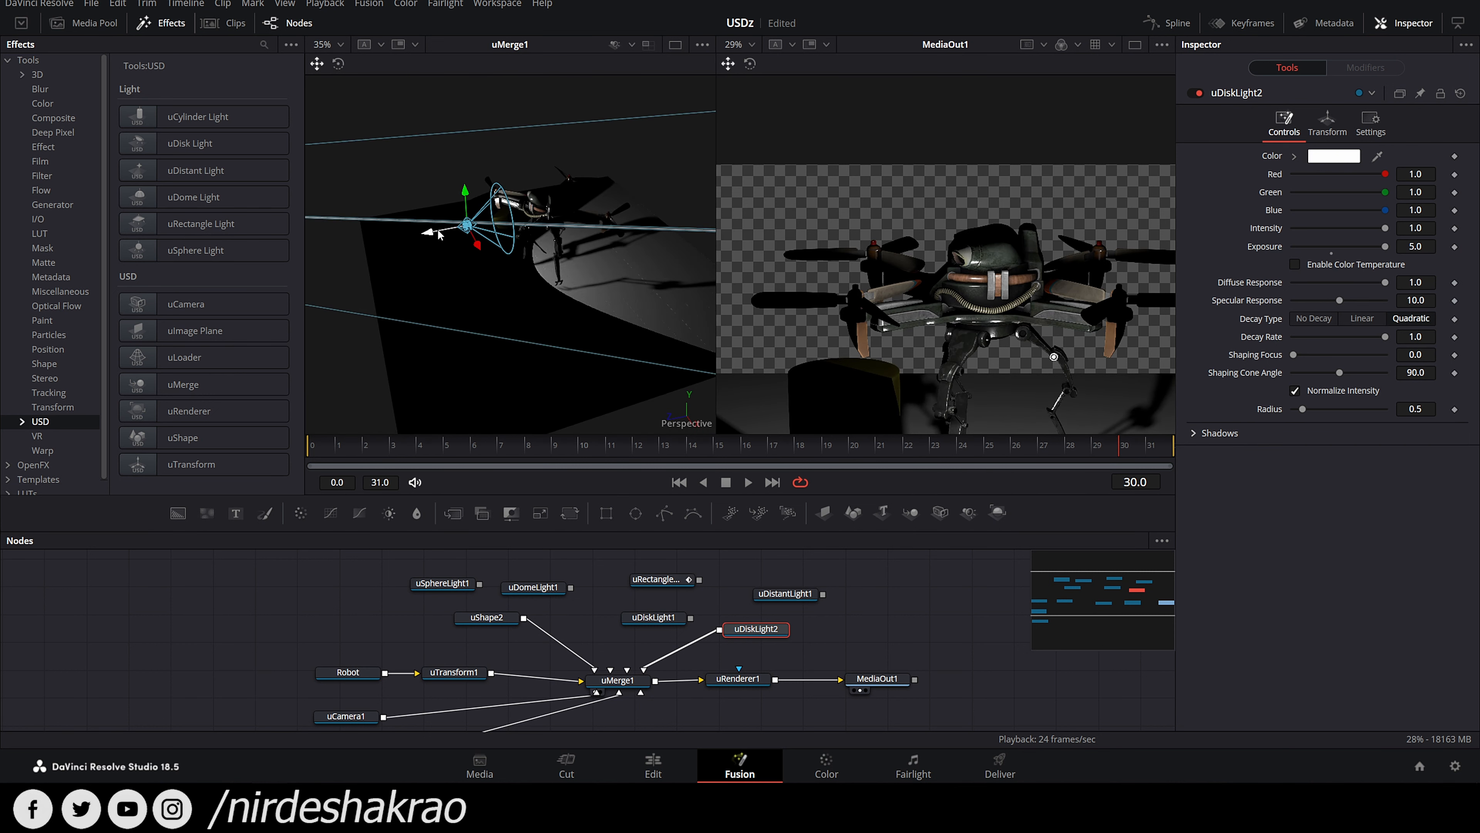
pyautogui.moveTo(438, 234); pyautogui.dragTo(354, 242)
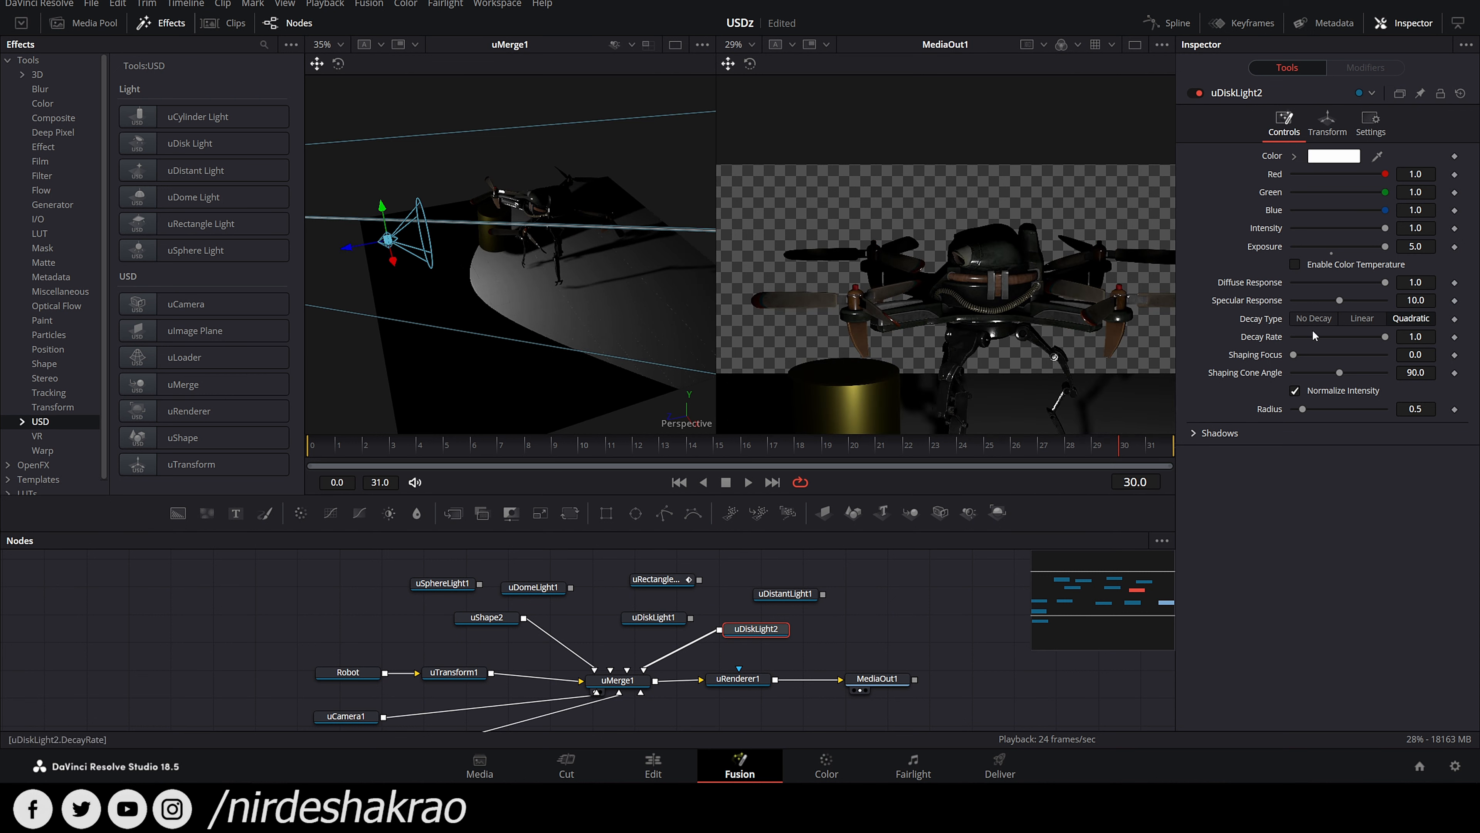
# Step: Try a Pivot X offset of 3.884 on the second disk light
pyautogui.click(1329, 132)
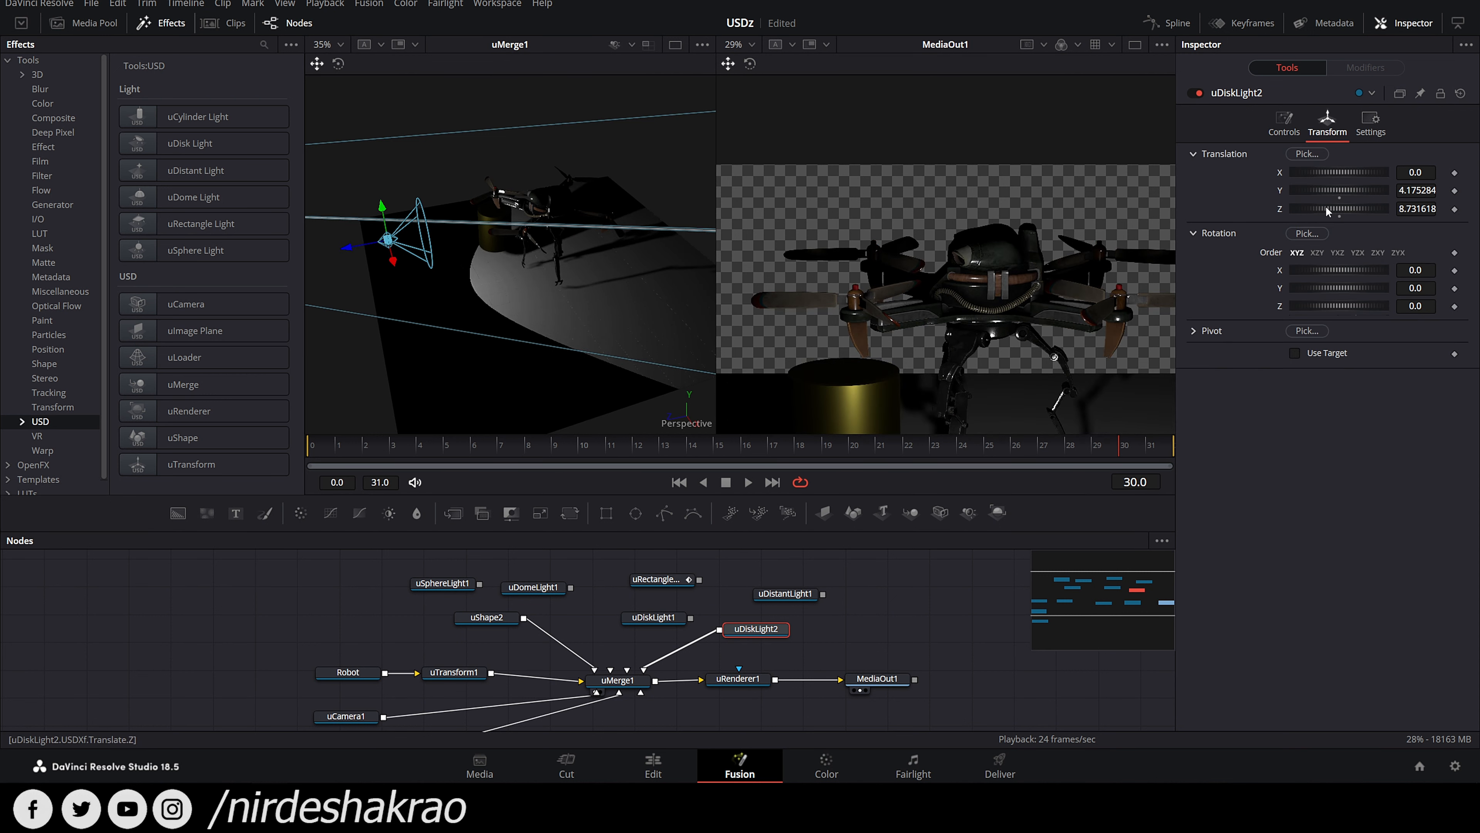
pyautogui.click(1193, 330)
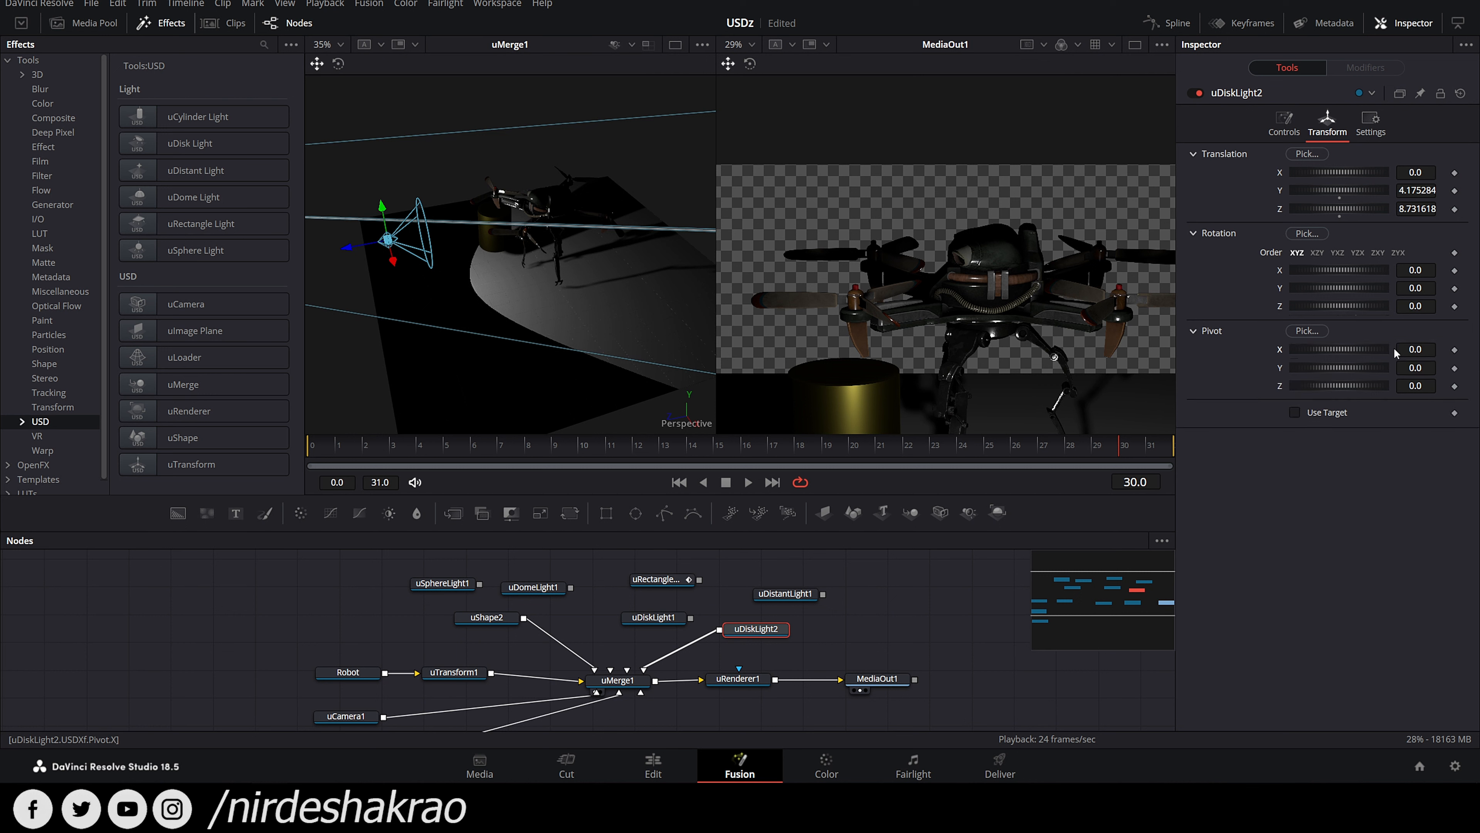
pyautogui.moveTo(1378, 356); pyautogui.dragTo(1392, 353)
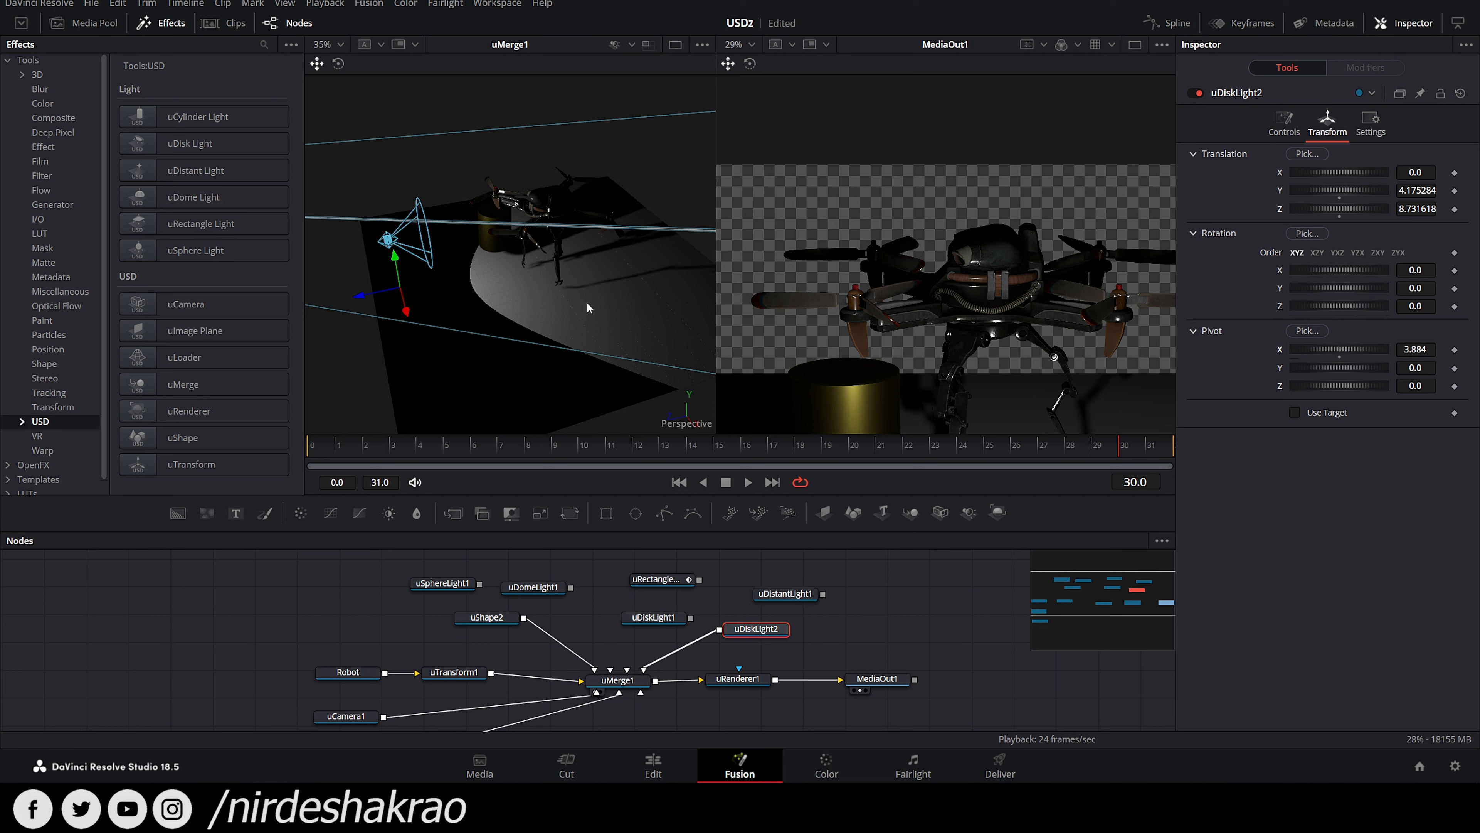
# Step: Rotate the second disk light to -83.5 on X and move it above the robot, to about Y 9.13, Z 0.88
pyautogui.moveTo(1342, 269); pyautogui.dragTo(1295, 269)
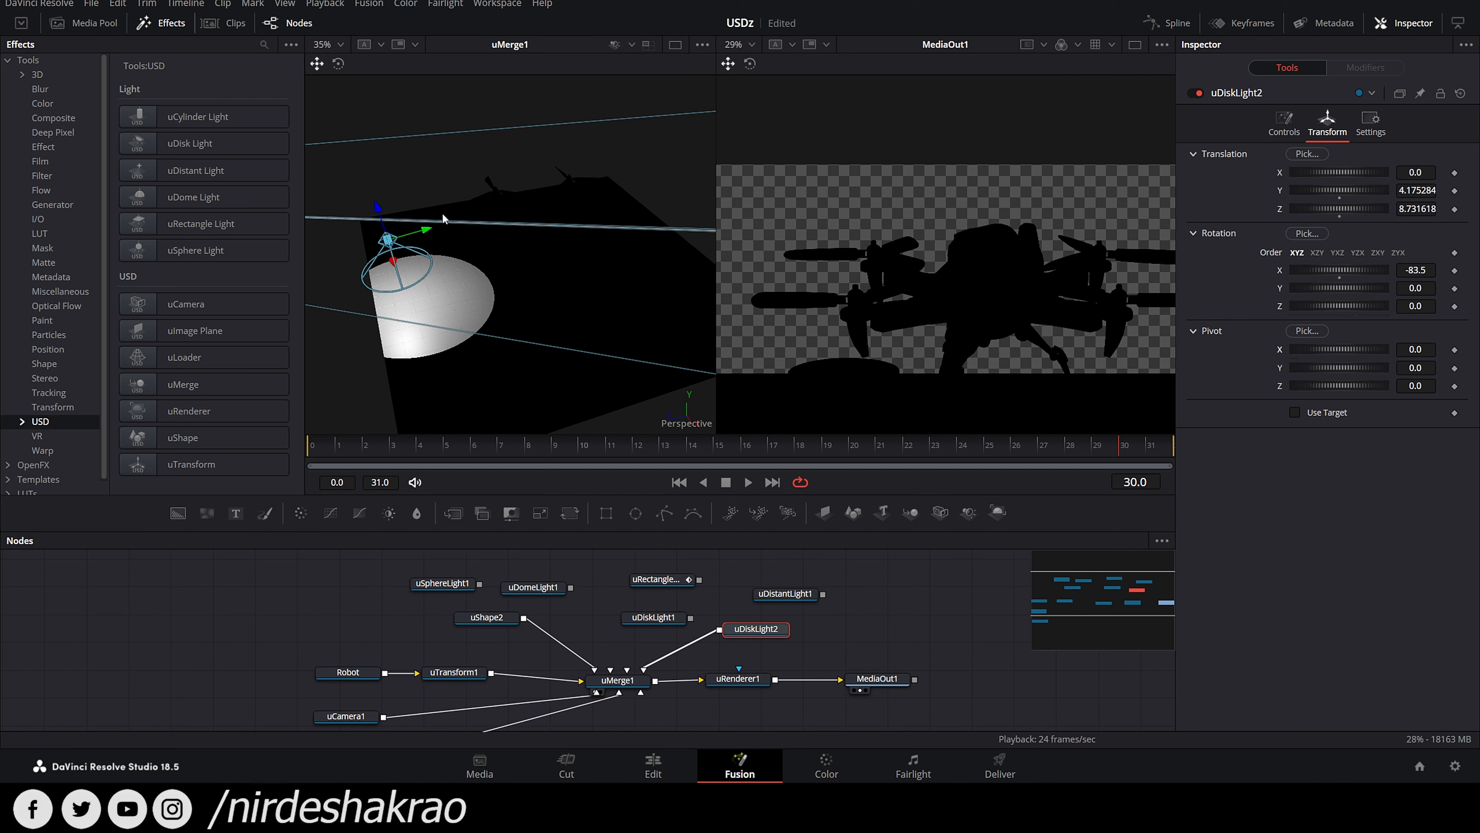
pyautogui.moveTo(414, 235); pyautogui.dragTo(529, 92)
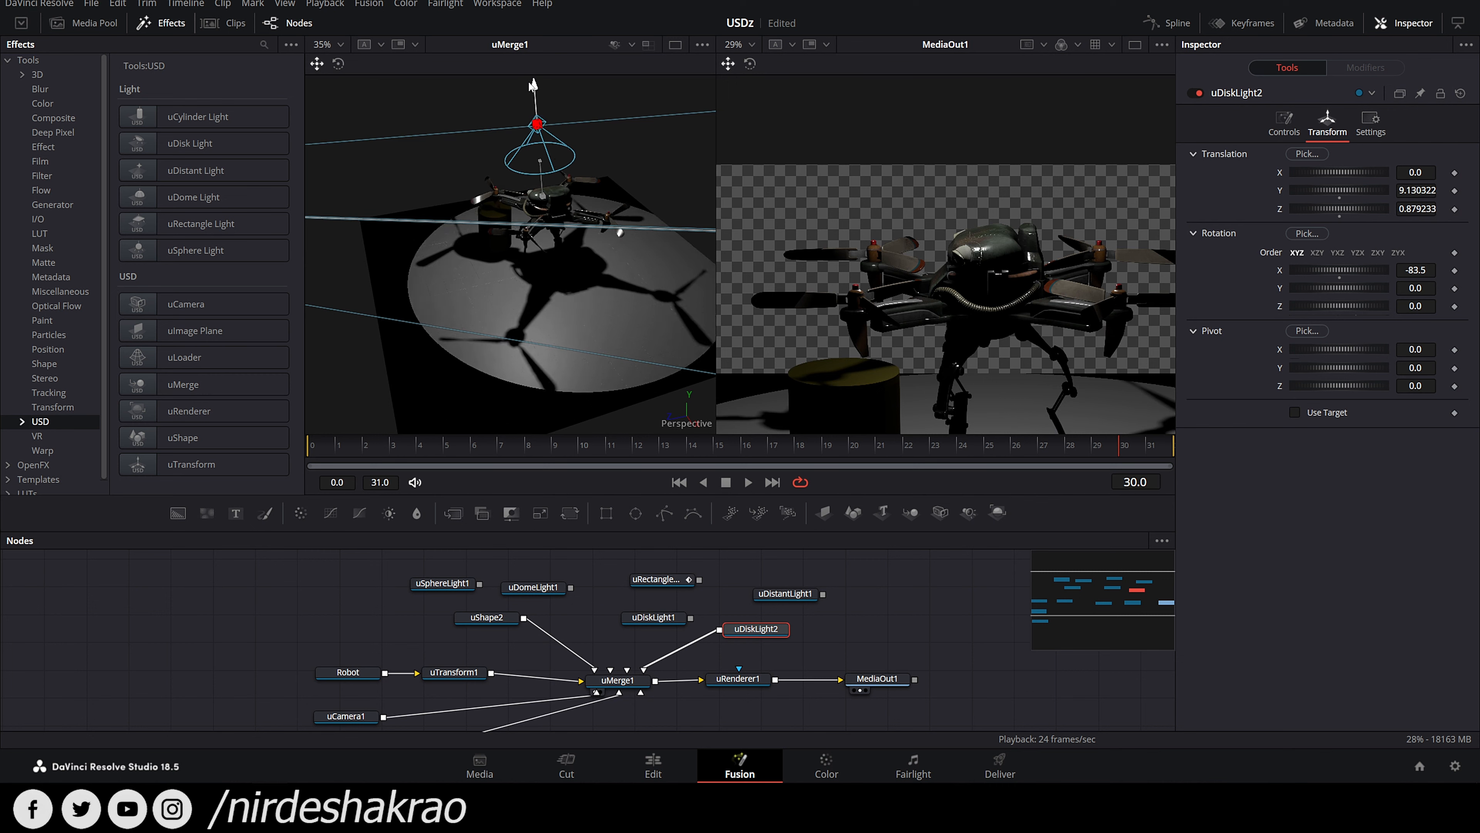
pyautogui.click(1284, 123)
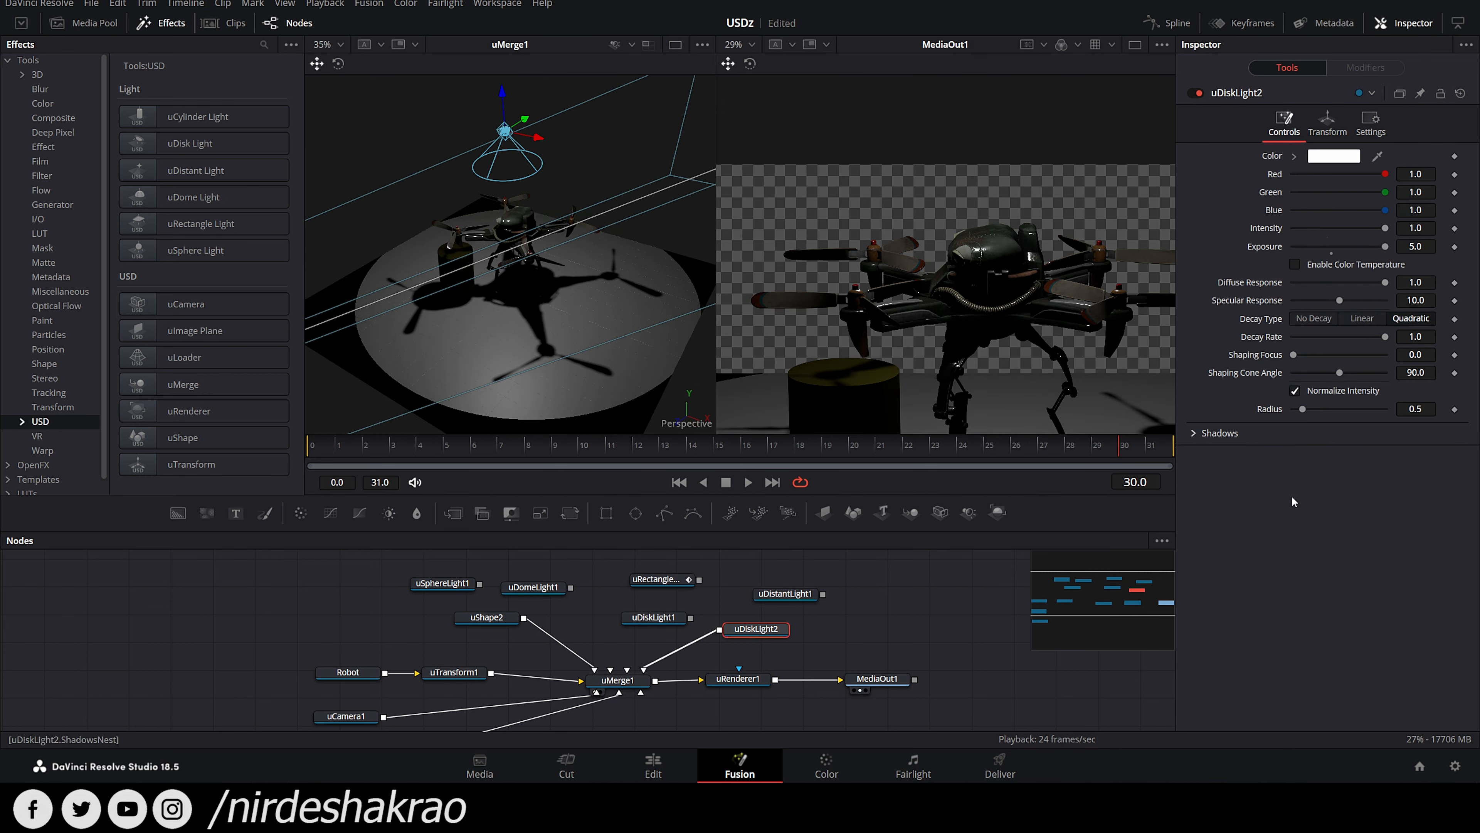
# Step: Disconnect the second disk light from uMerge1 and connect the dome light and the distant light instead
pyautogui.click(1200, 434)
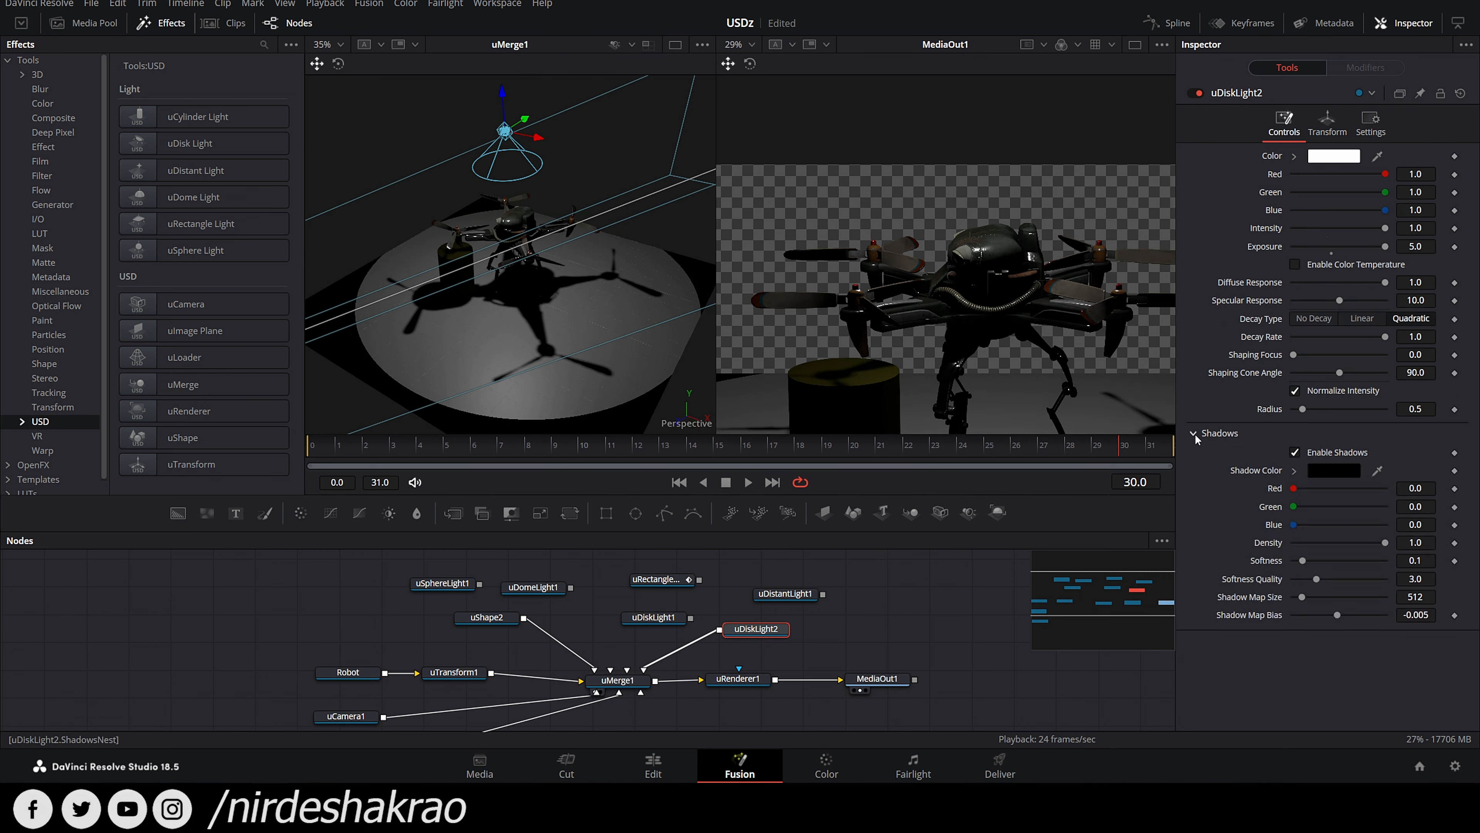
pyautogui.click(1196, 436)
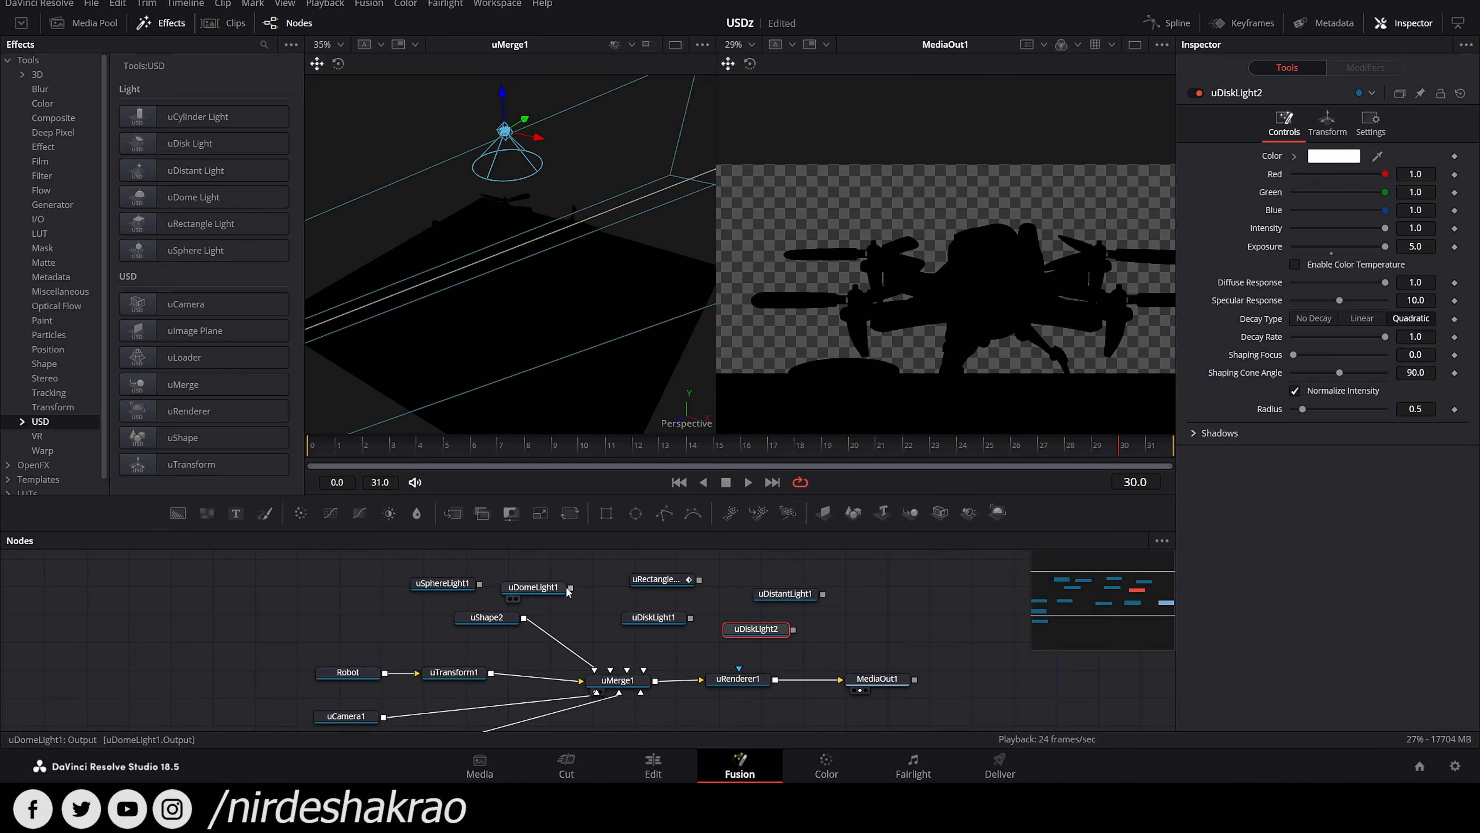
pyautogui.moveTo(572, 589); pyautogui.dragTo(612, 675)
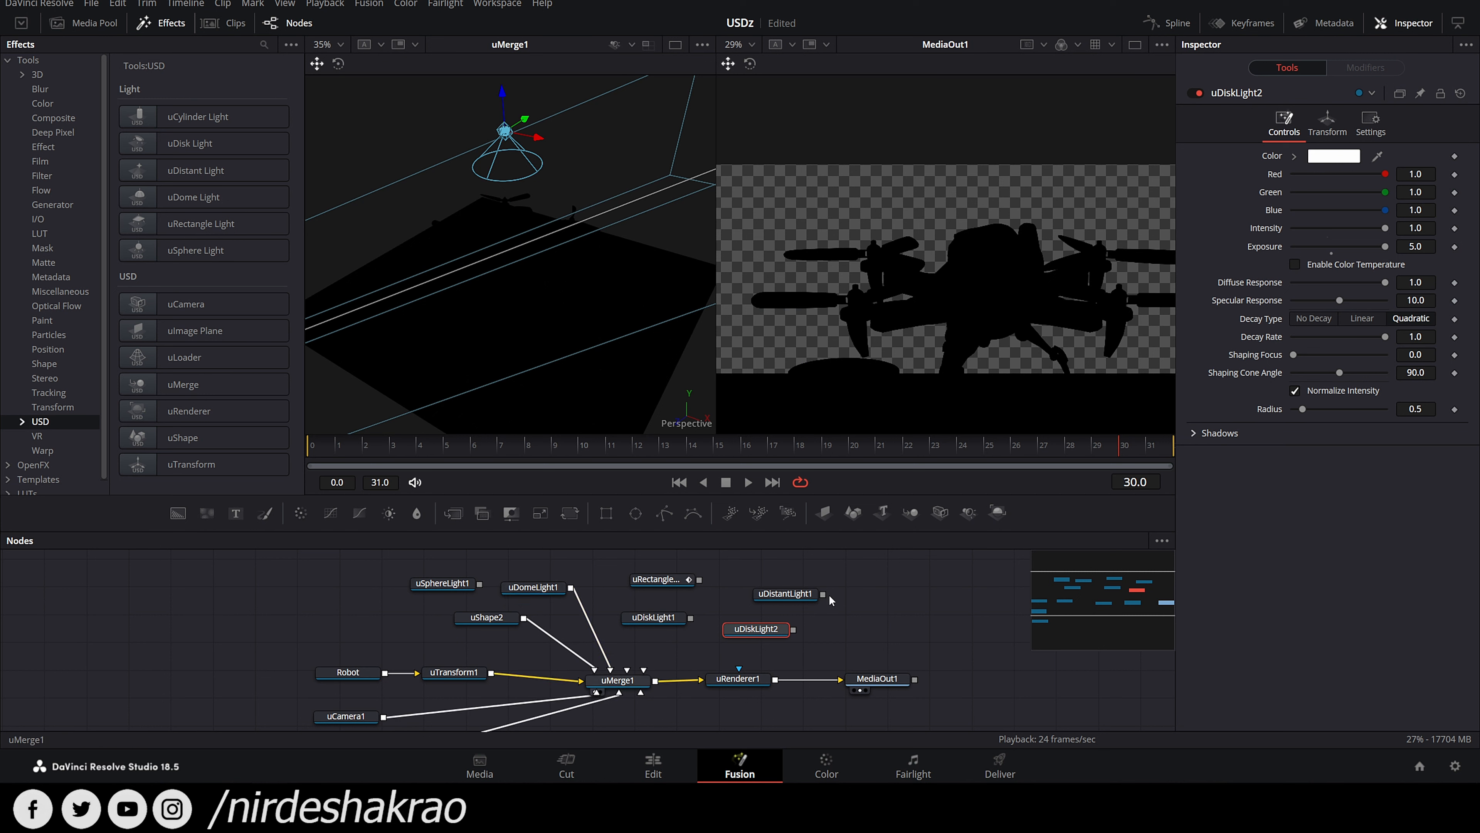
pyautogui.moveTo(639, 689); pyautogui.dragTo(822, 594)
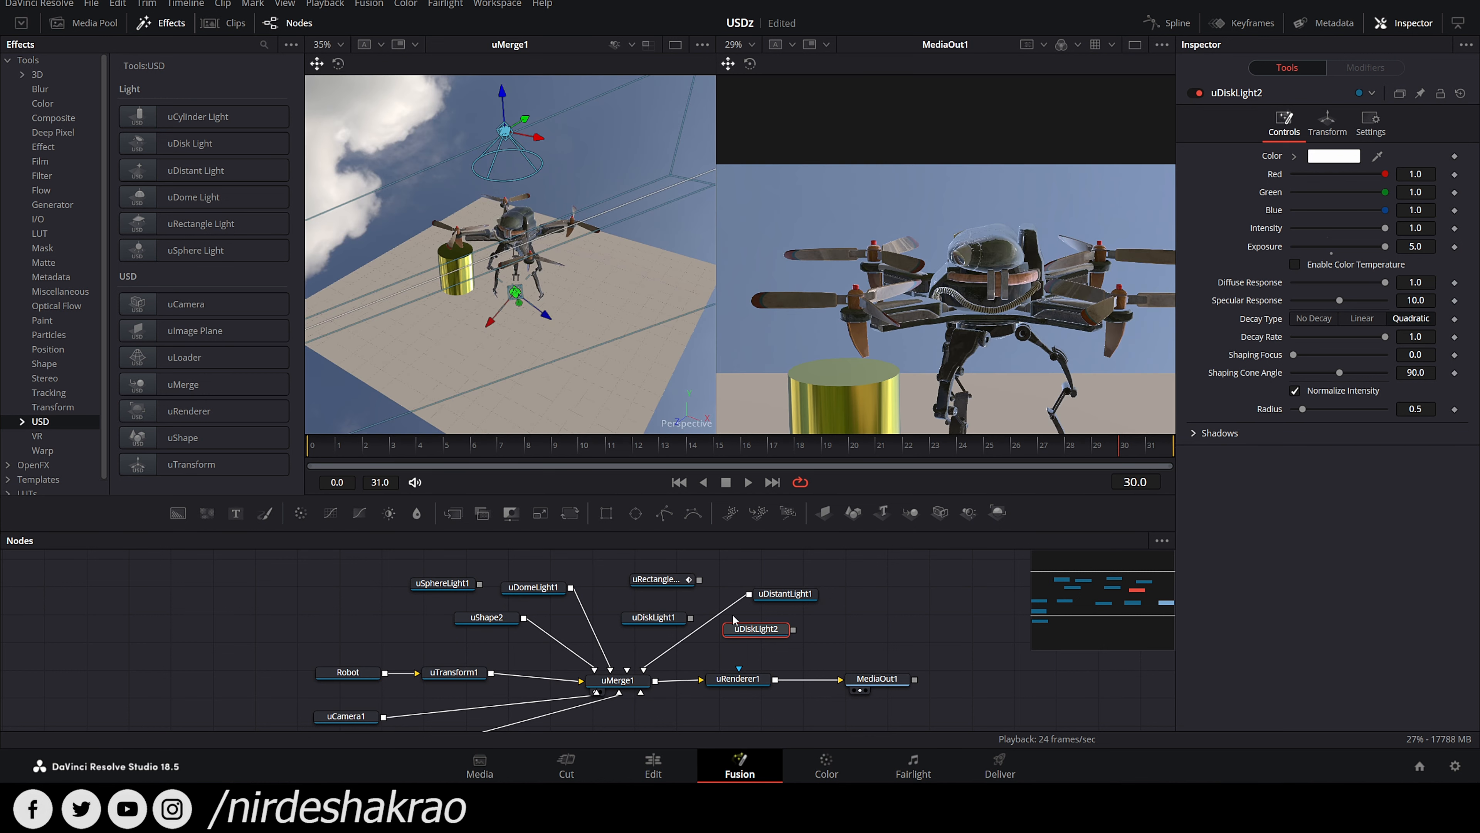
# Step: Move the unused disk, rectangle and sphere light nodes into a group above MediaOut1, clear of the connected nodes
pyautogui.moveTo(654, 617); pyautogui.dragTo(877, 610)
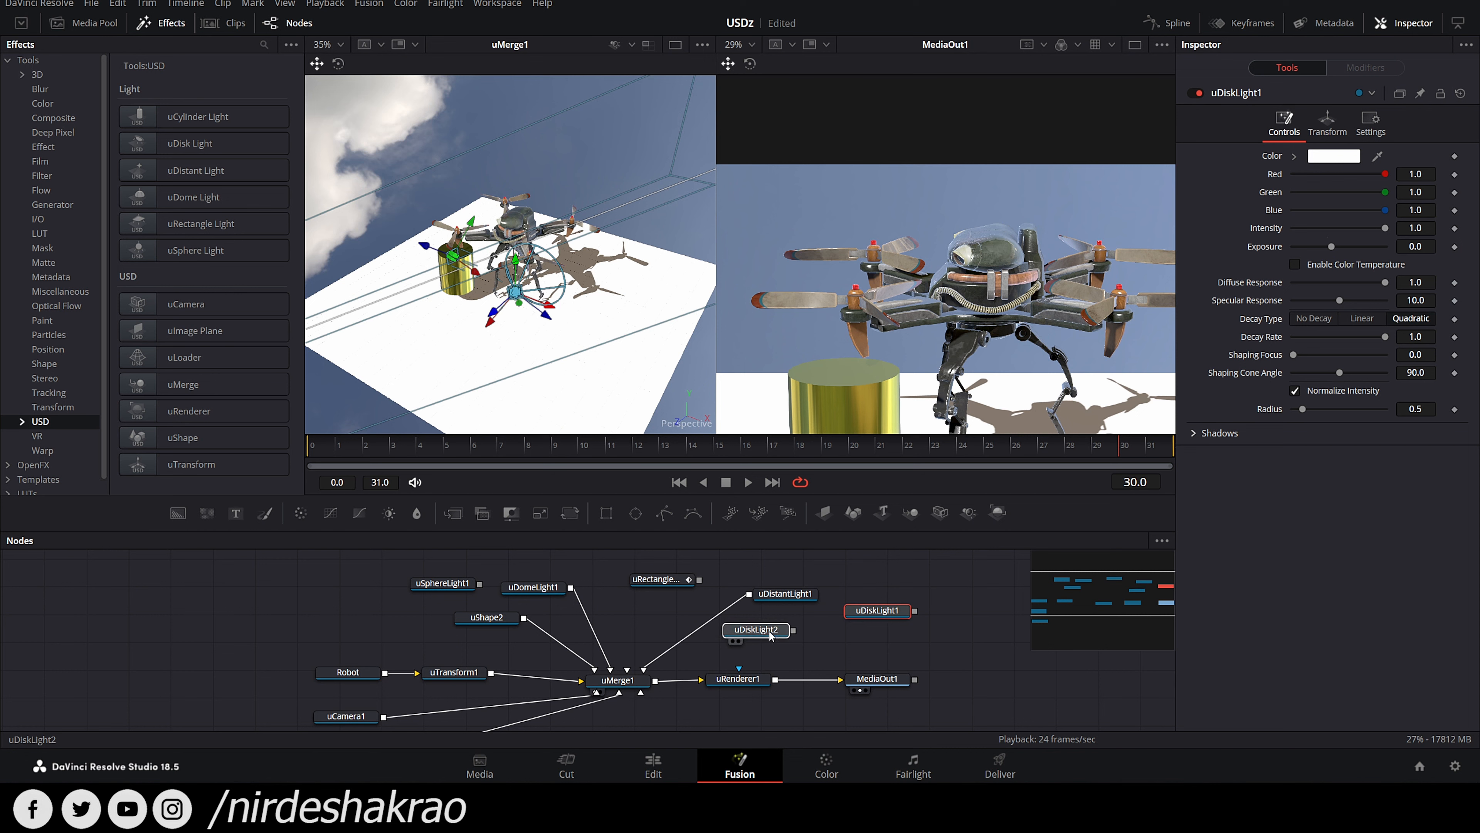
pyautogui.moveTo(769, 634); pyautogui.dragTo(892, 638)
pyautogui.moveTo(649, 579); pyautogui.dragTo(848, 576)
pyautogui.moveTo(448, 586); pyautogui.dragTo(887, 557)
# Step: Hide the Inspector and set the MediaOut1 view to Fit
pyautogui.click(492, 634)
pyautogui.click(1411, 28)
pyautogui.moveTo(1210, 331); pyautogui.dragTo(1189, 273)
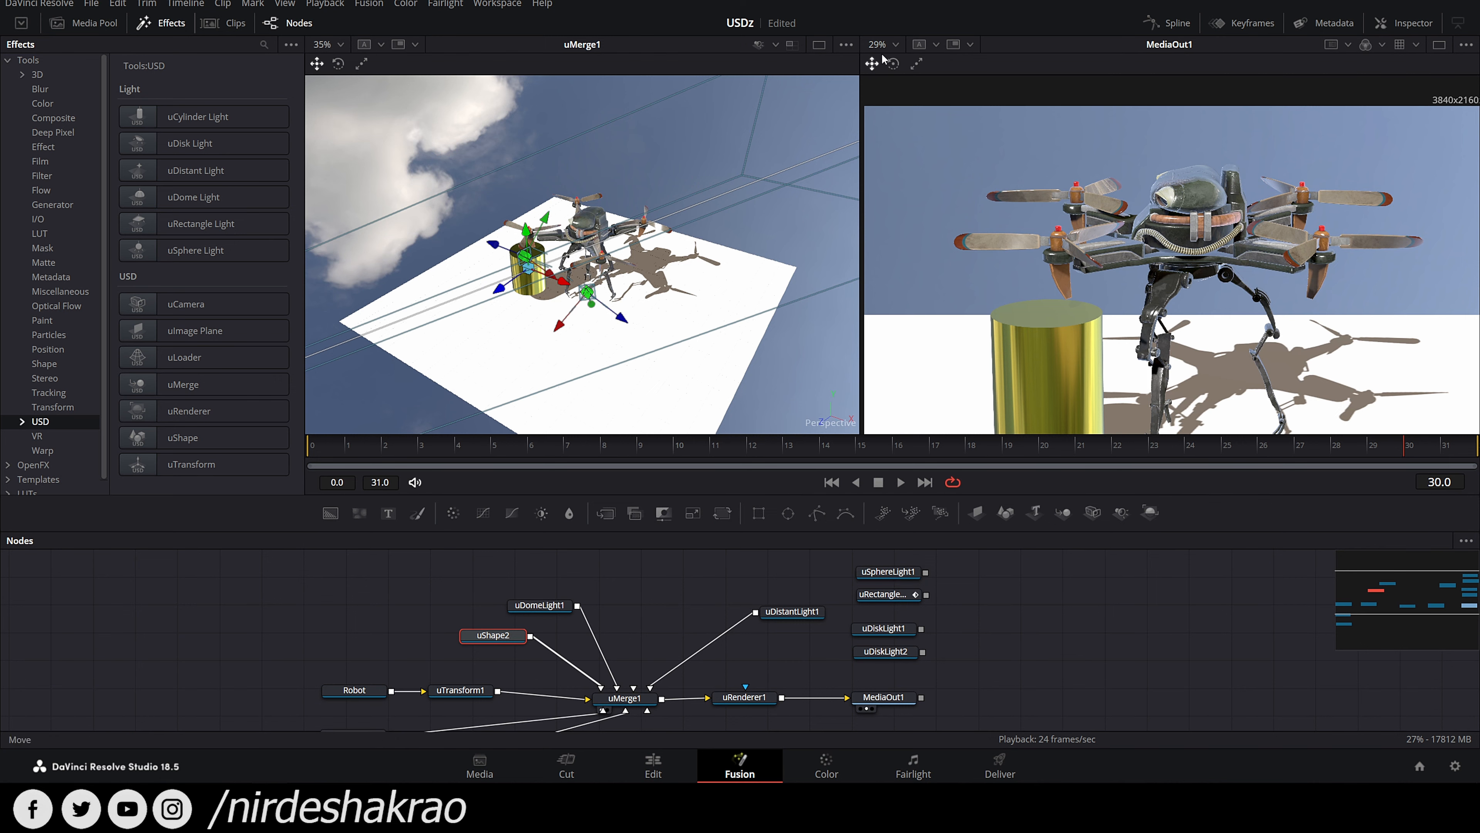
pyautogui.click(891, 43)
pyautogui.click(892, 57)
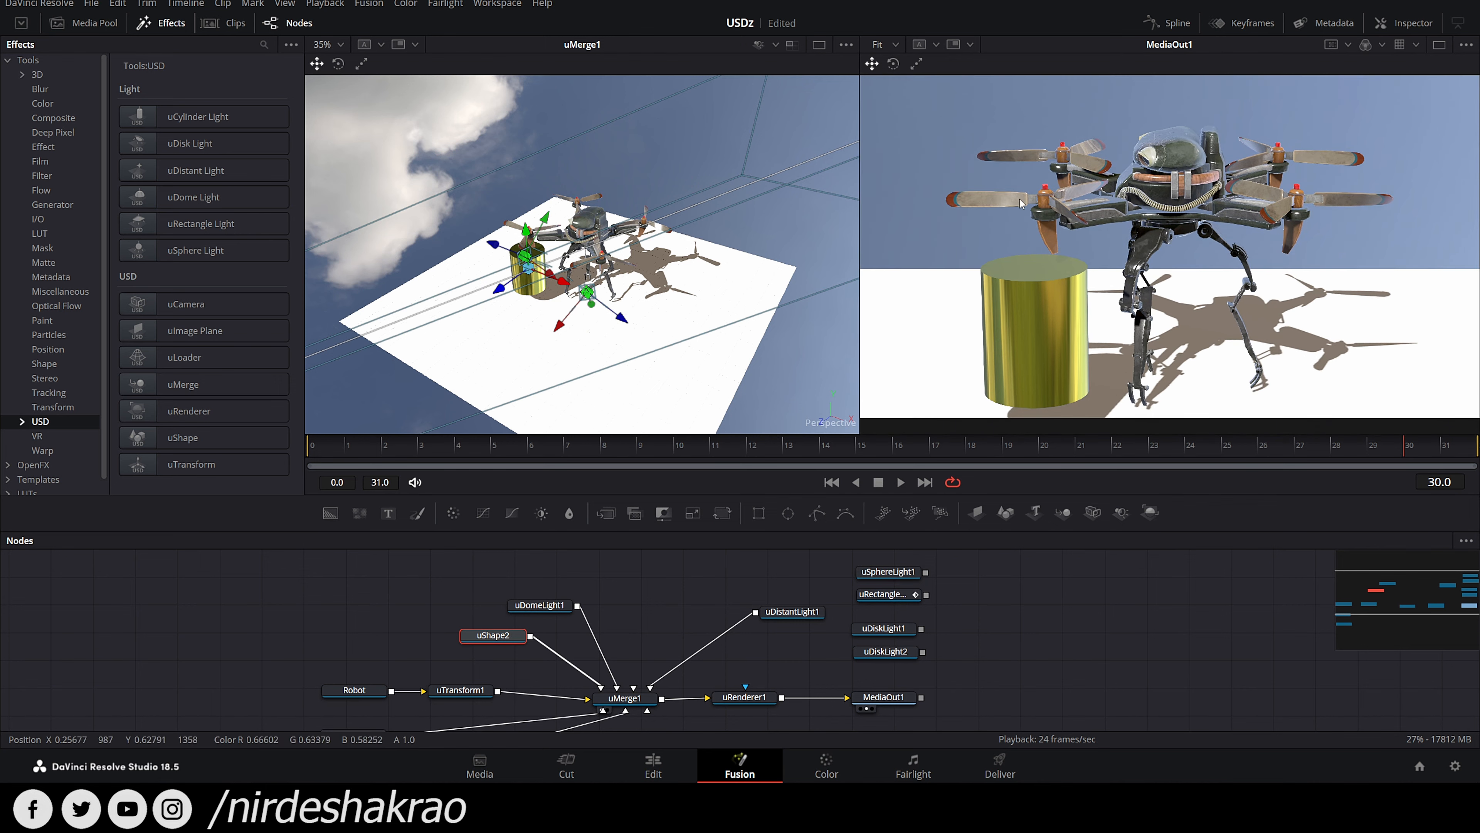
# Step: Start looped playback and disconnect the uShape2 cylinder from uMerge1
pyautogui.press('space')
pyautogui.moveTo(1039, 625)
pyautogui.mouseDown()
pyautogui.moveTo(1034, 588)
pyautogui.moveTo(1075, 583)
pyautogui.moveTo(1040, 614)
pyautogui.mouseUp()
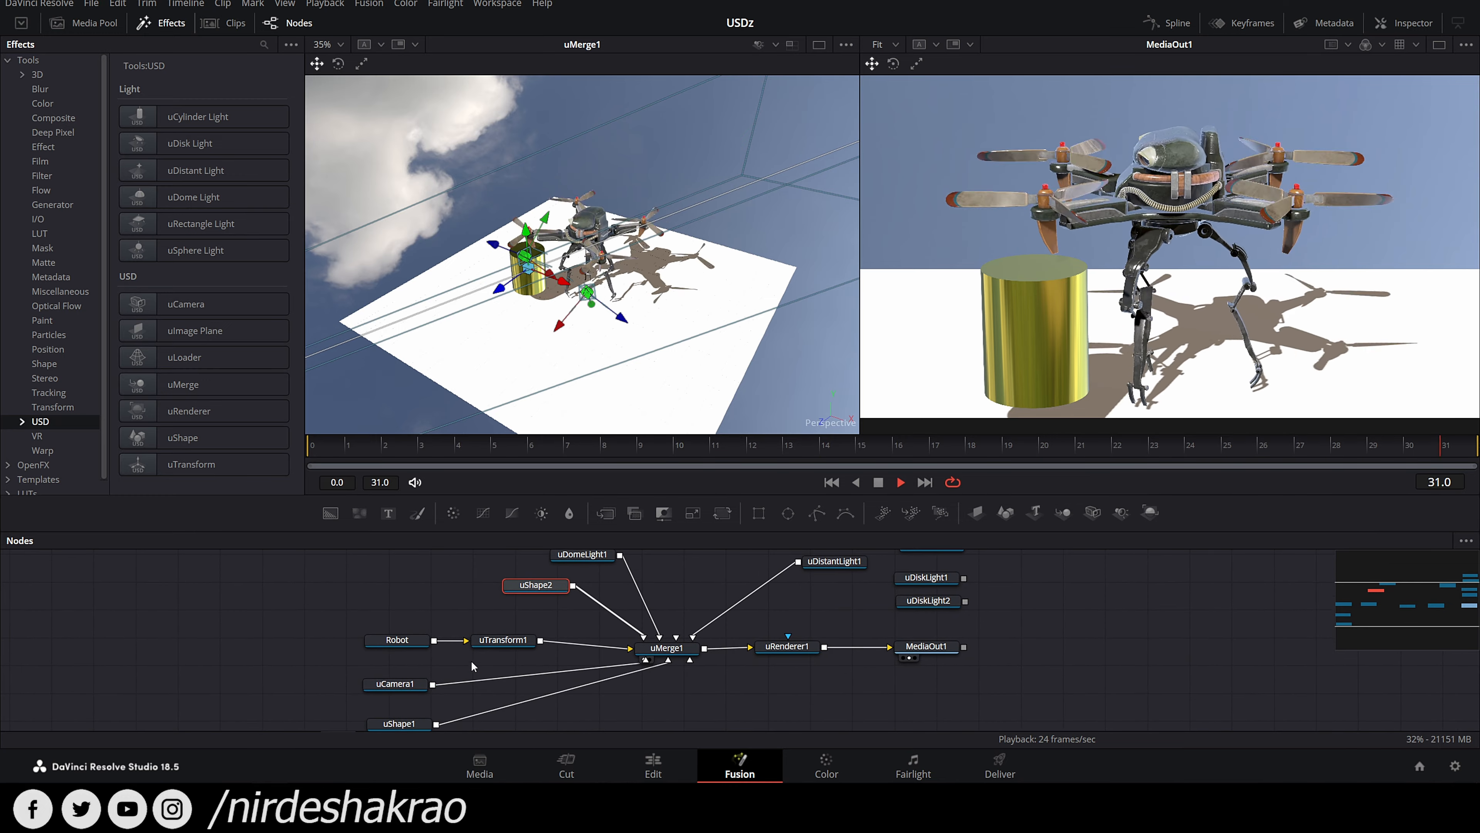
pyautogui.moveTo(566, 610); pyautogui.dragTo(566, 630)
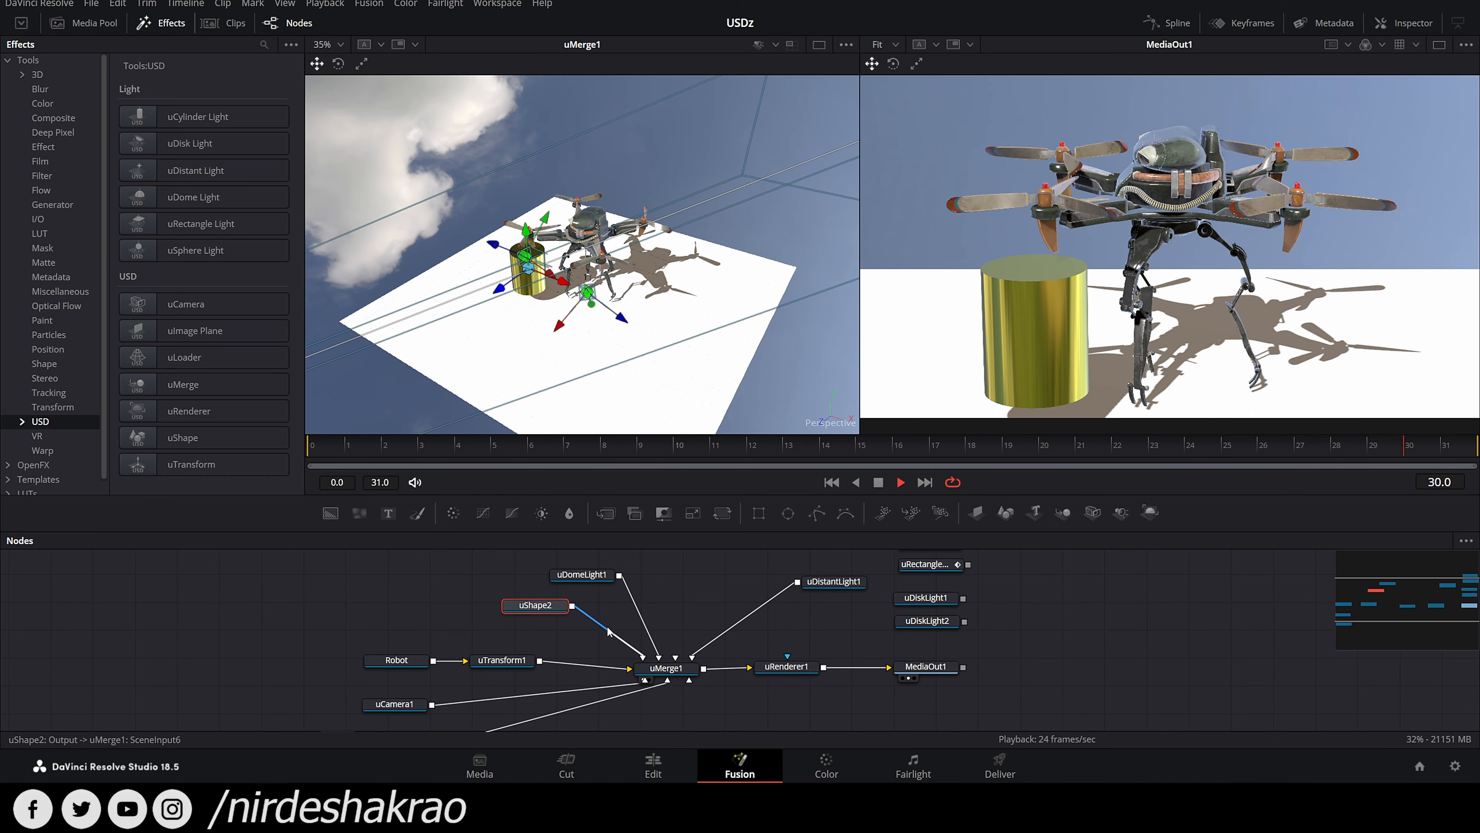
pyautogui.moveTo(590, 625); pyautogui.dragTo(597, 630)
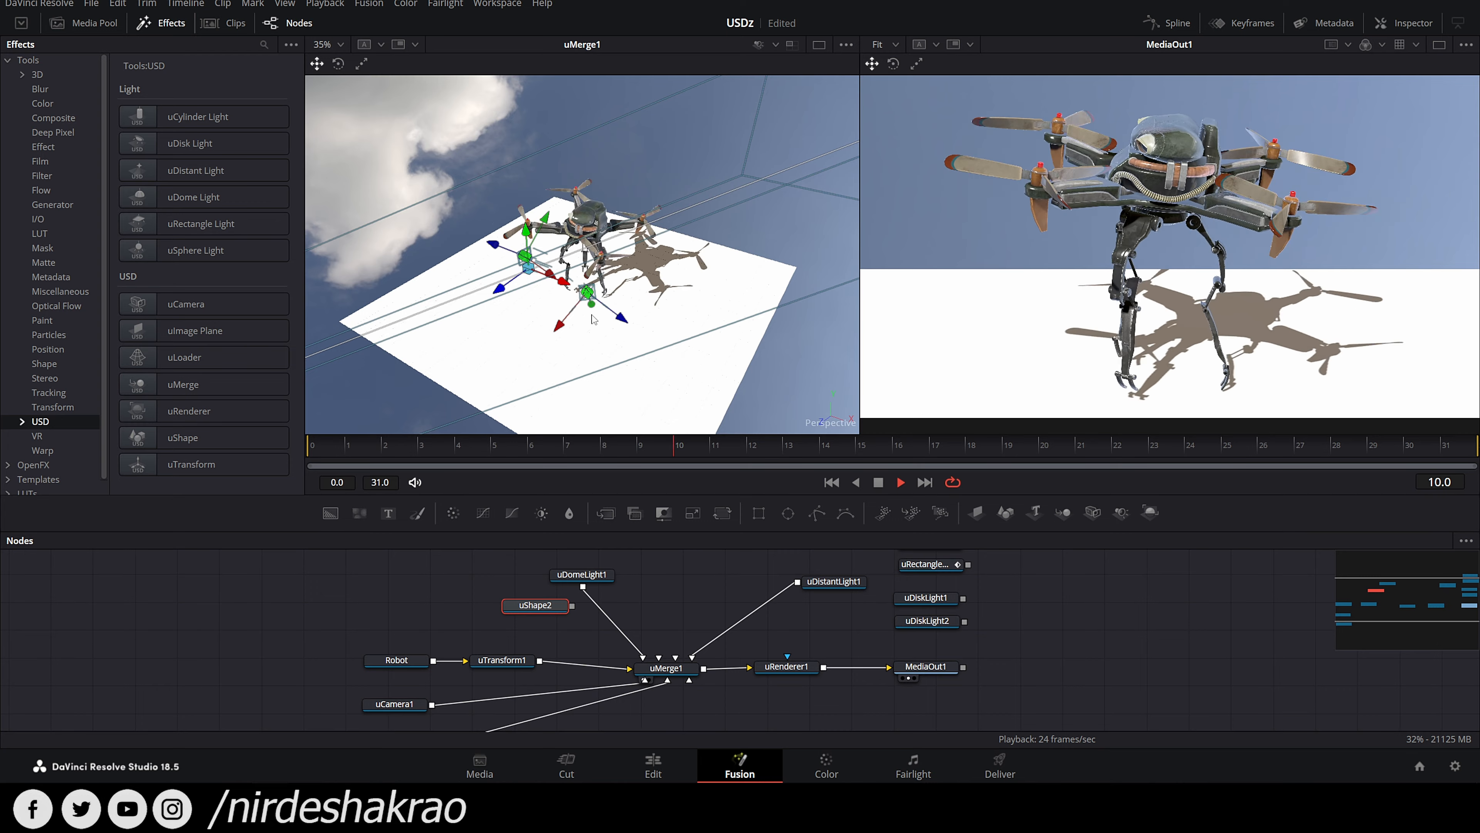
# Step: Examine the animated robot and its shadows from several distances and angles in the uMerge1 view, and stop playback
pyautogui.scroll(-5, 593, 317)
pyautogui.moveTo(592, 315); pyautogui.dragTo(682, 286)
pyautogui.scroll(3, 586, 317)
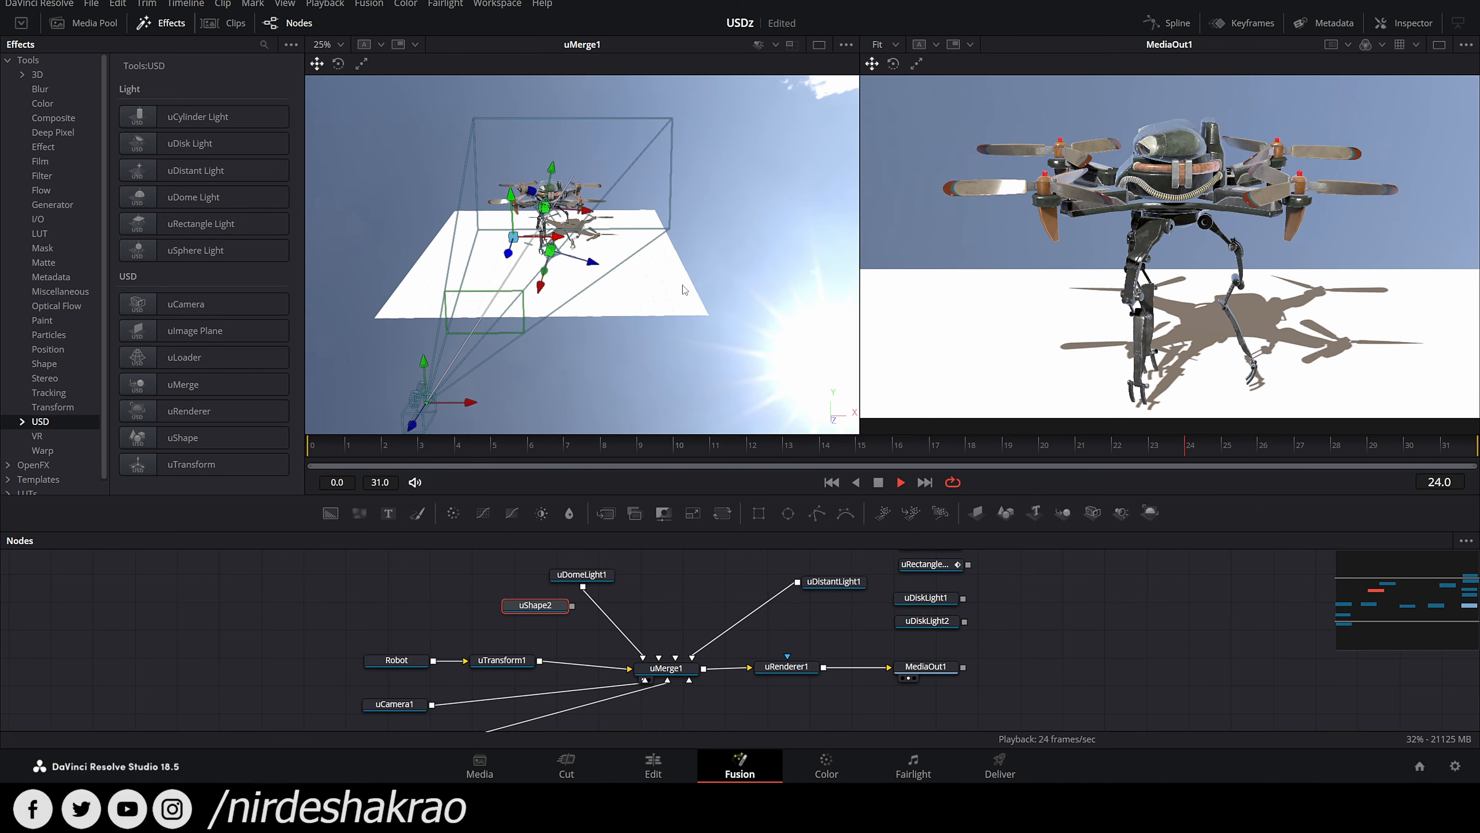
pyautogui.scroll(6, 676, 340)
pyautogui.moveTo(697, 344); pyautogui.dragTo(642, 338)
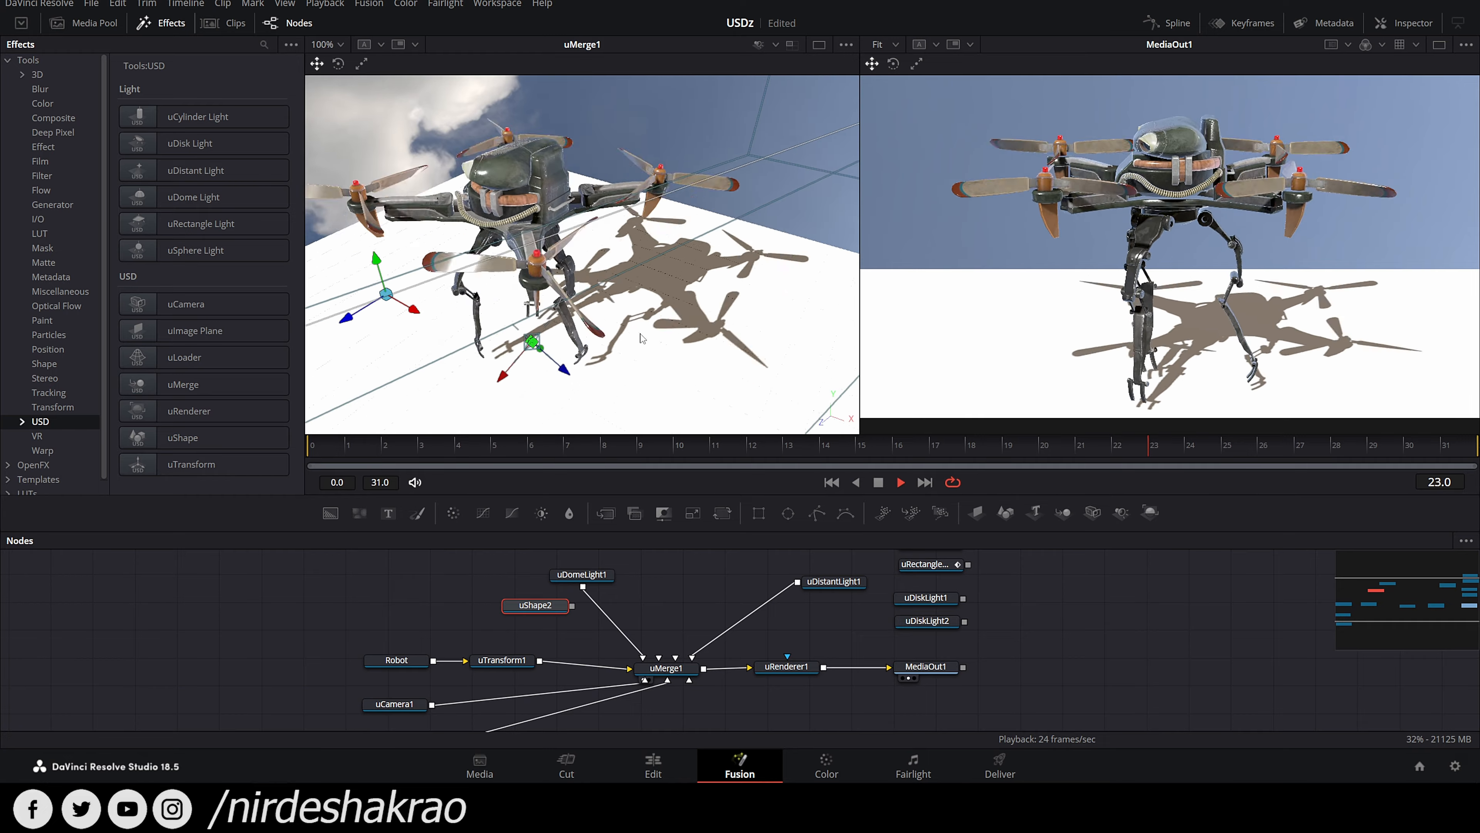
pyautogui.scroll(2, 648, 304)
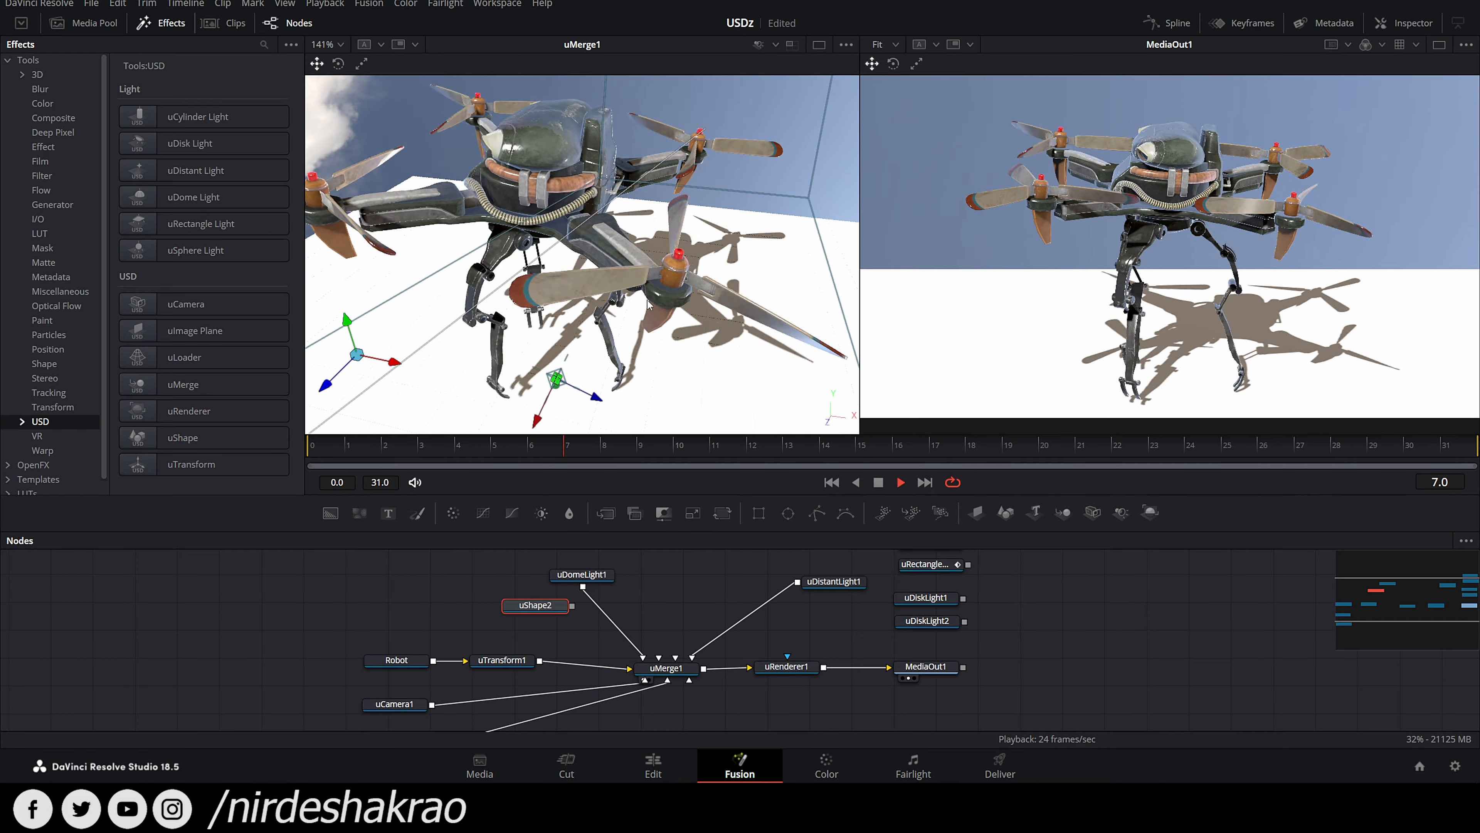
pyautogui.moveTo(648, 304)
pyautogui.mouseDown()
pyautogui.moveTo(638, 292)
pyautogui.moveTo(624, 314)
pyautogui.moveTo(622, 296)
pyautogui.mouseUp()
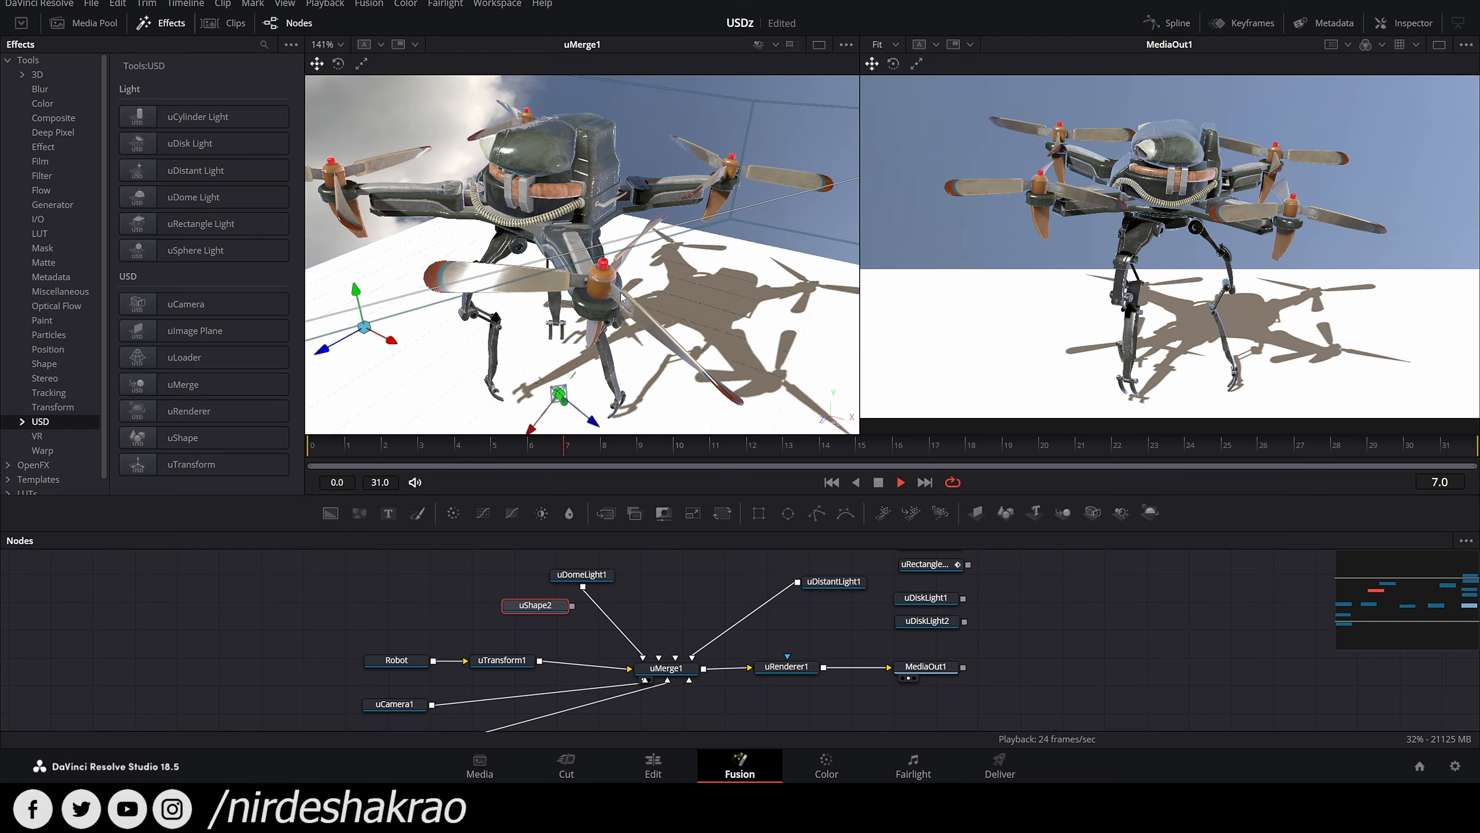
pyautogui.scroll(-6, 622, 296)
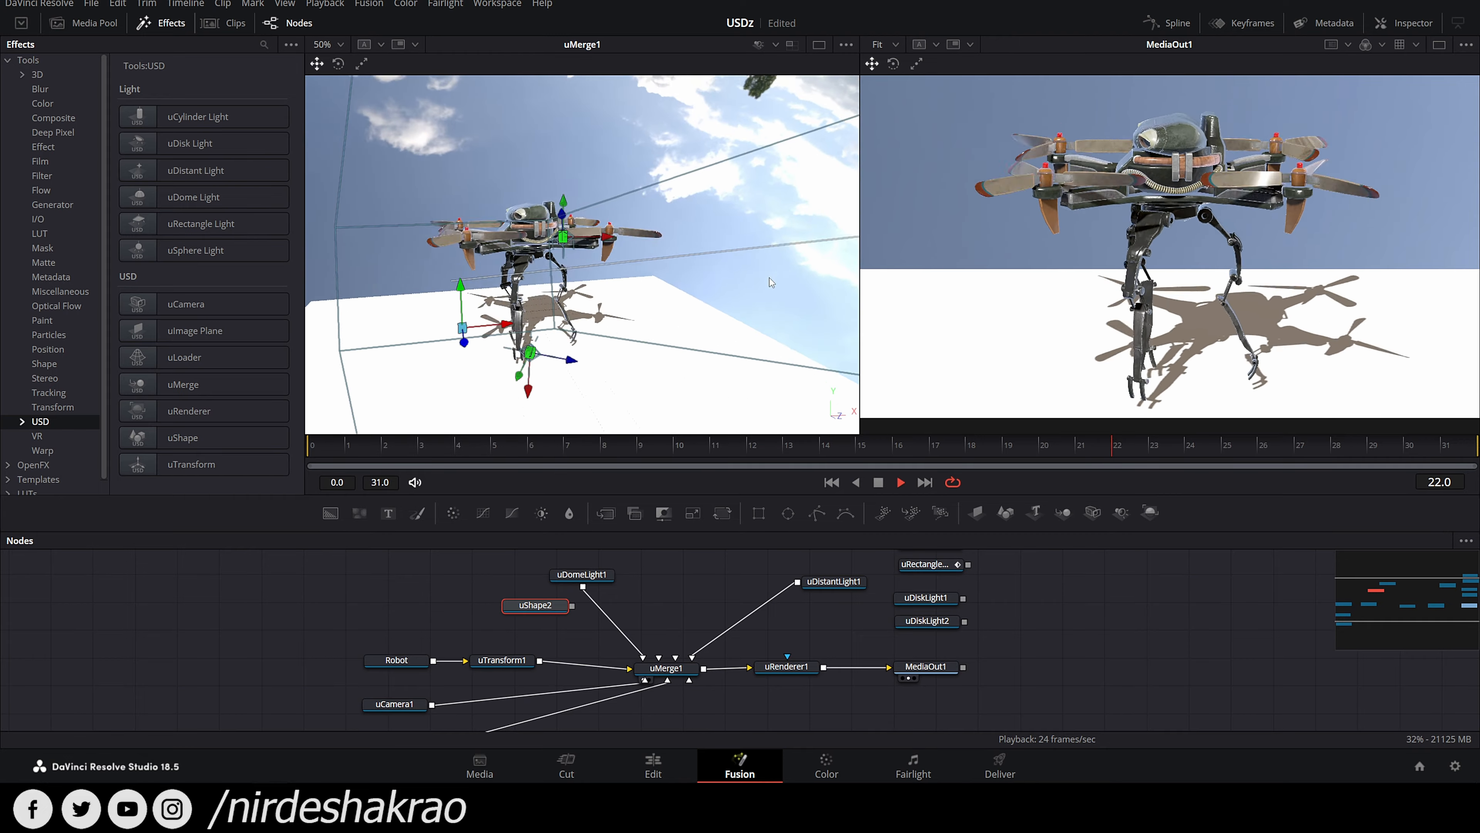
pyautogui.scroll(6, 617, 304)
pyautogui.scroll(-2, 614, 310)
pyautogui.scroll(1, 608, 316)
pyautogui.scroll(-1, 605, 319)
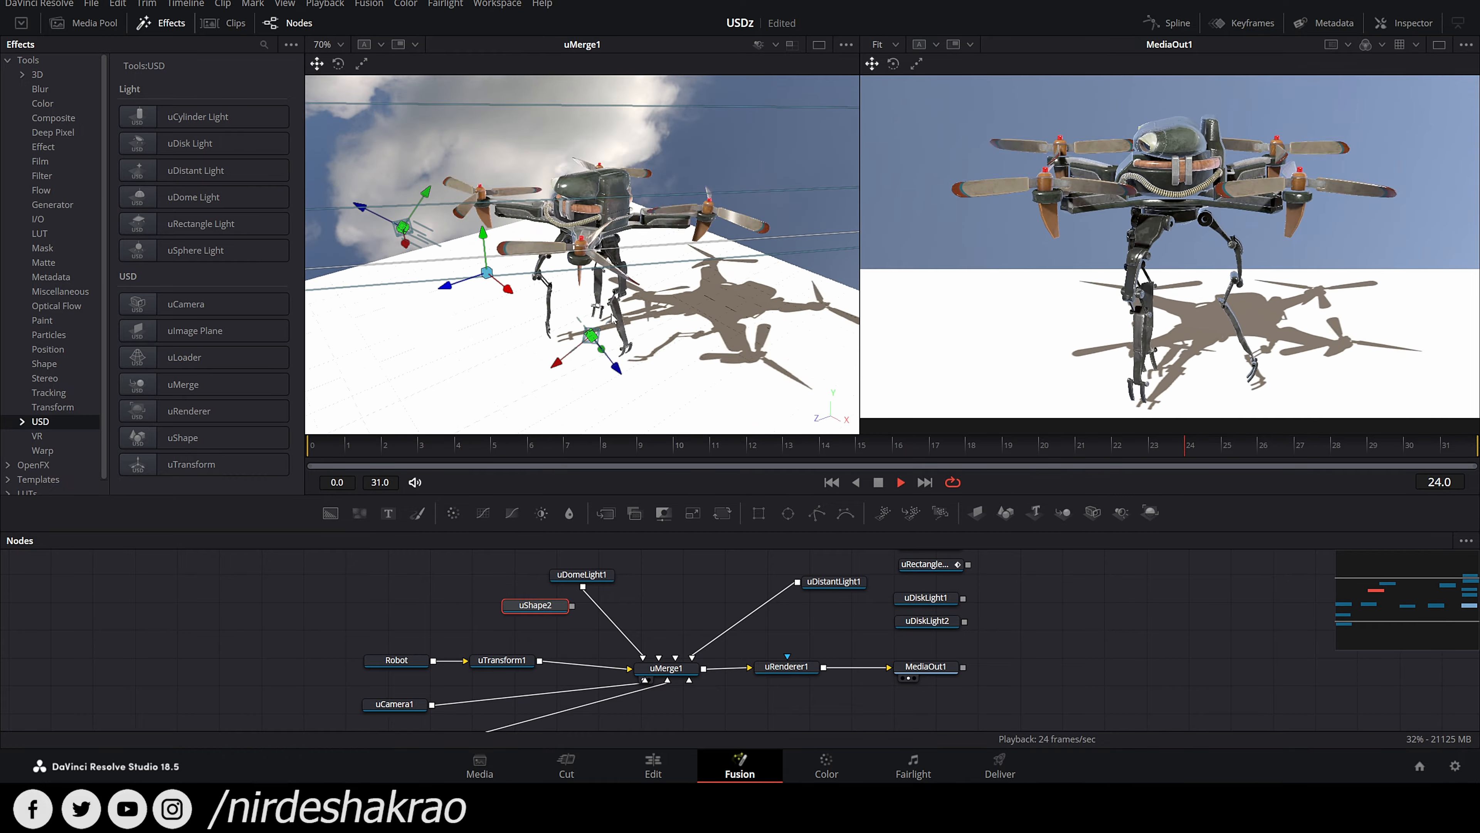
pyautogui.scroll(2, 604, 320)
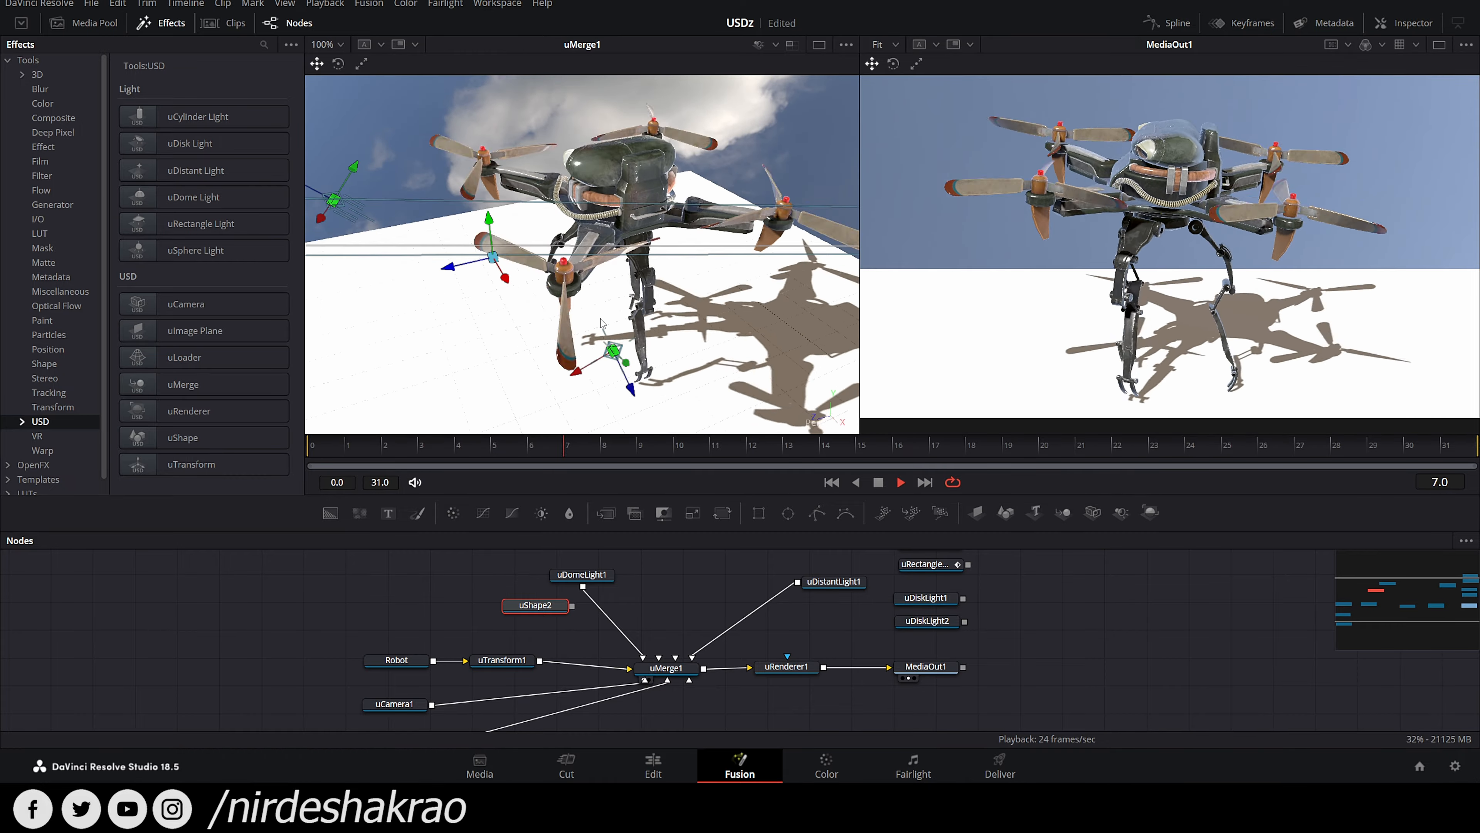
pyautogui.click(880, 485)
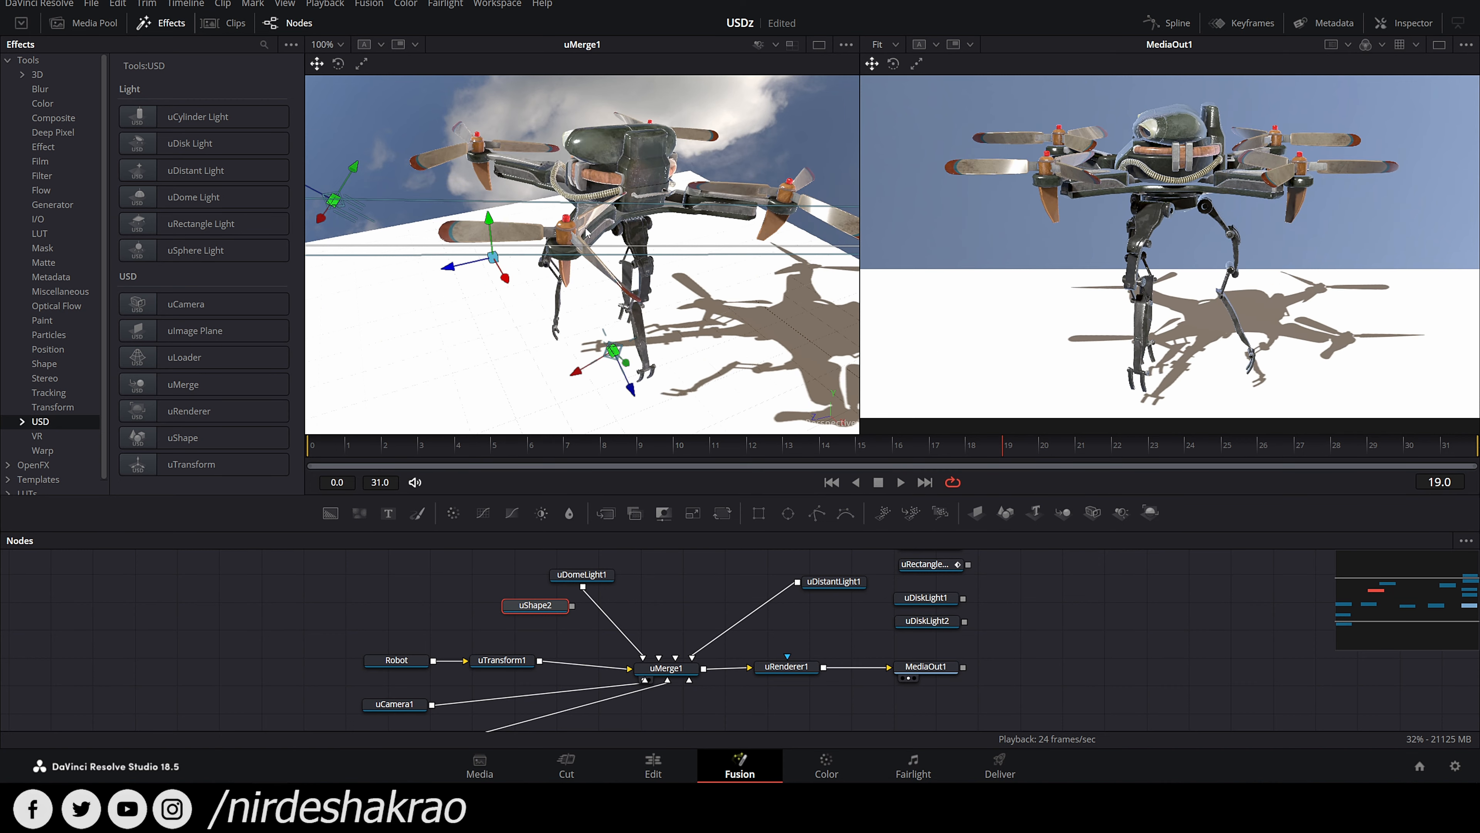
# Step: Turn off shadows in the uMerge1 view, switch its lighting to Camera Light and play the animation
pyautogui.click(776, 45)
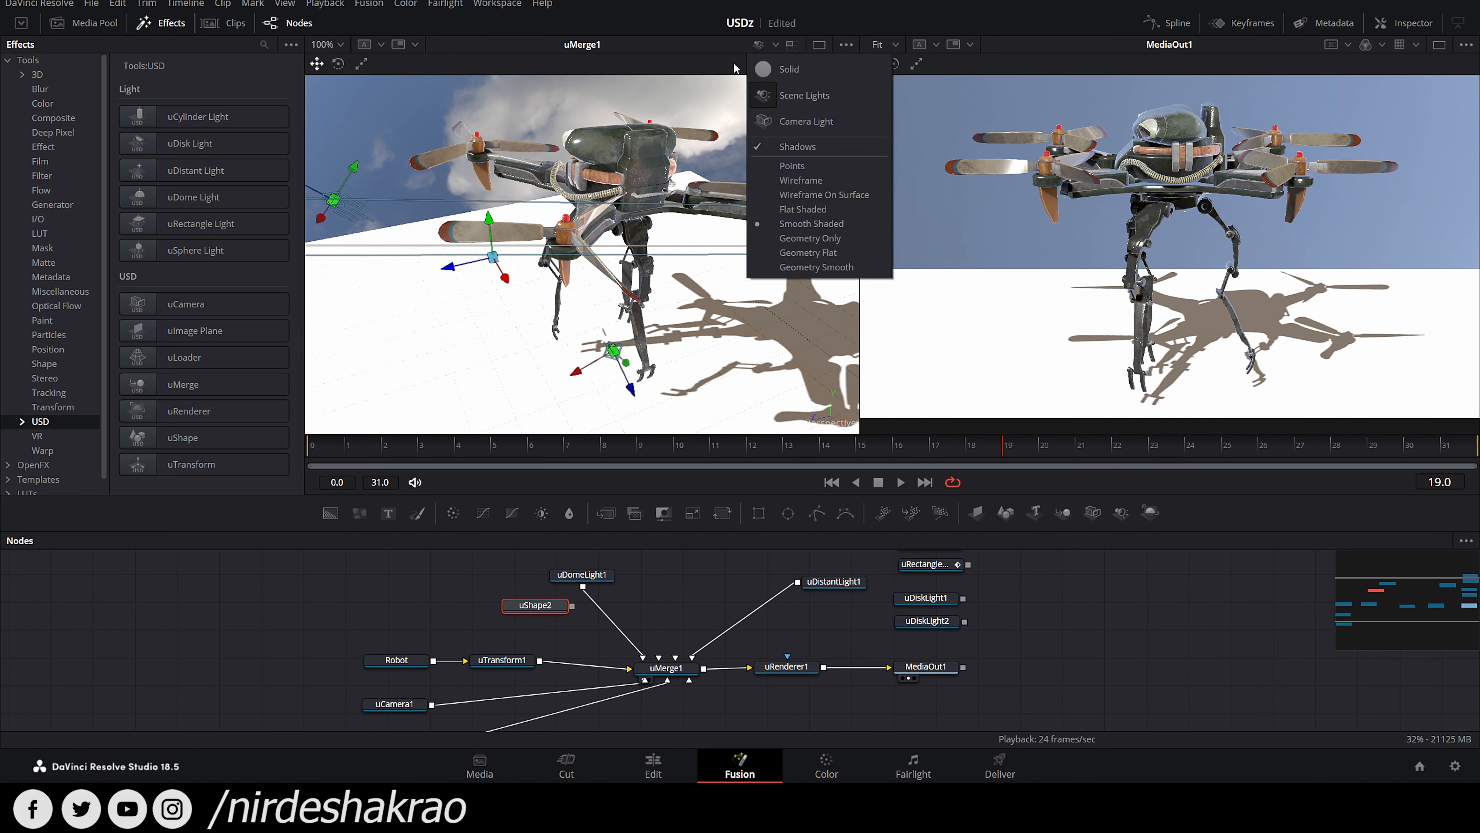
pyautogui.click(806, 148)
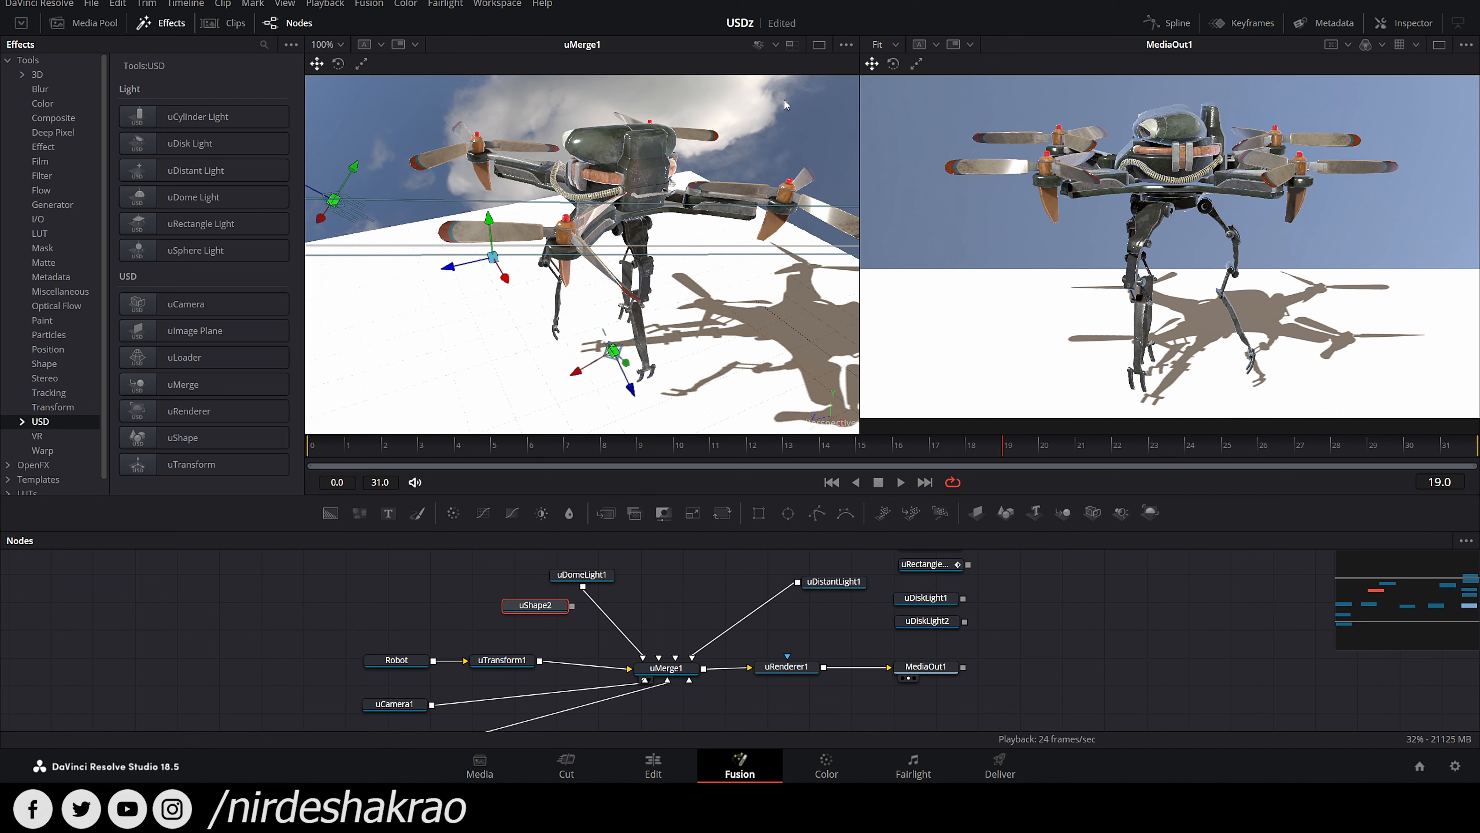
pyautogui.click(775, 44)
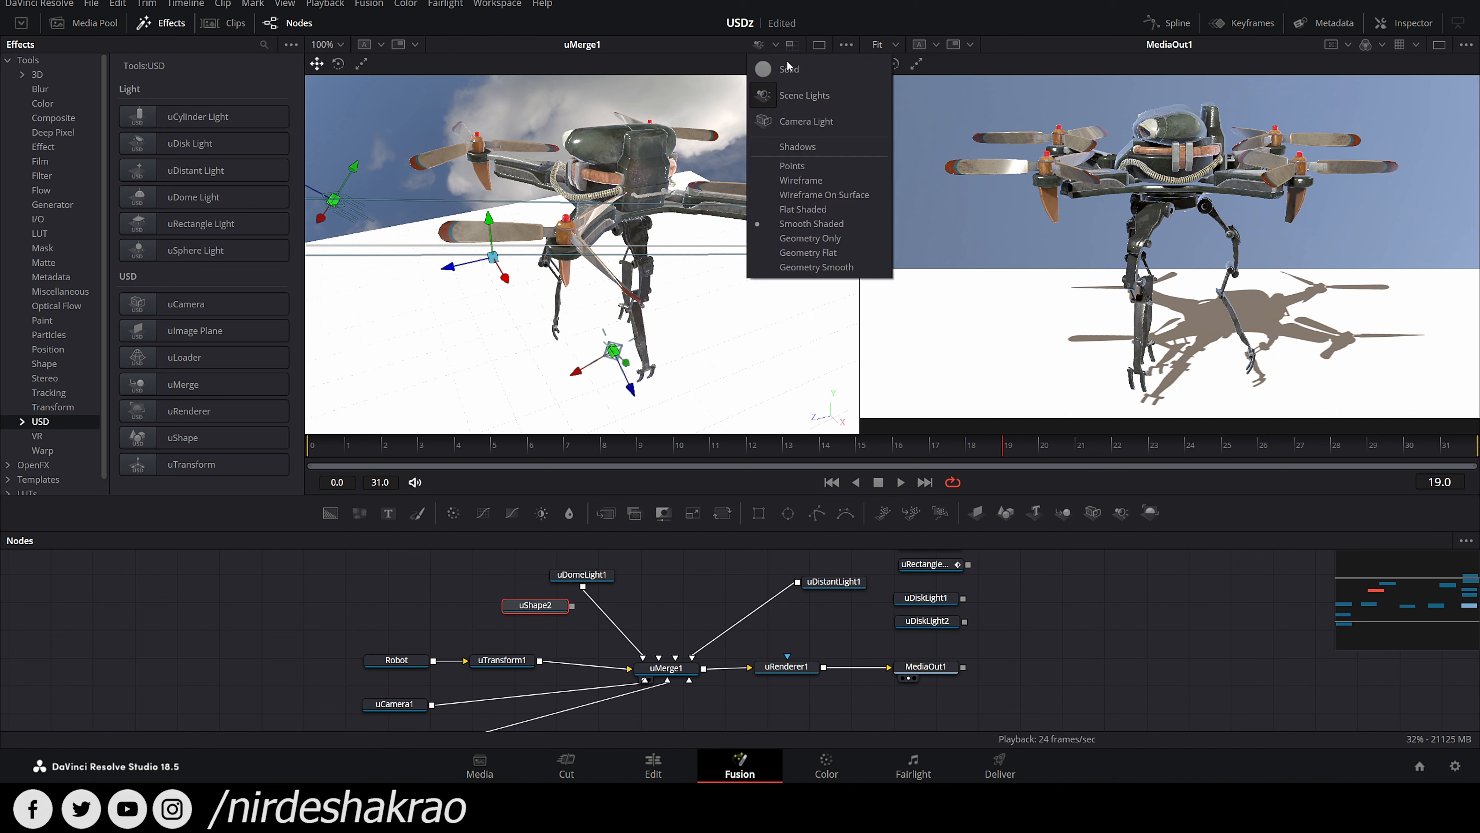
pyautogui.click(807, 121)
pyautogui.moveTo(624, 255); pyautogui.dragTo(632, 285)
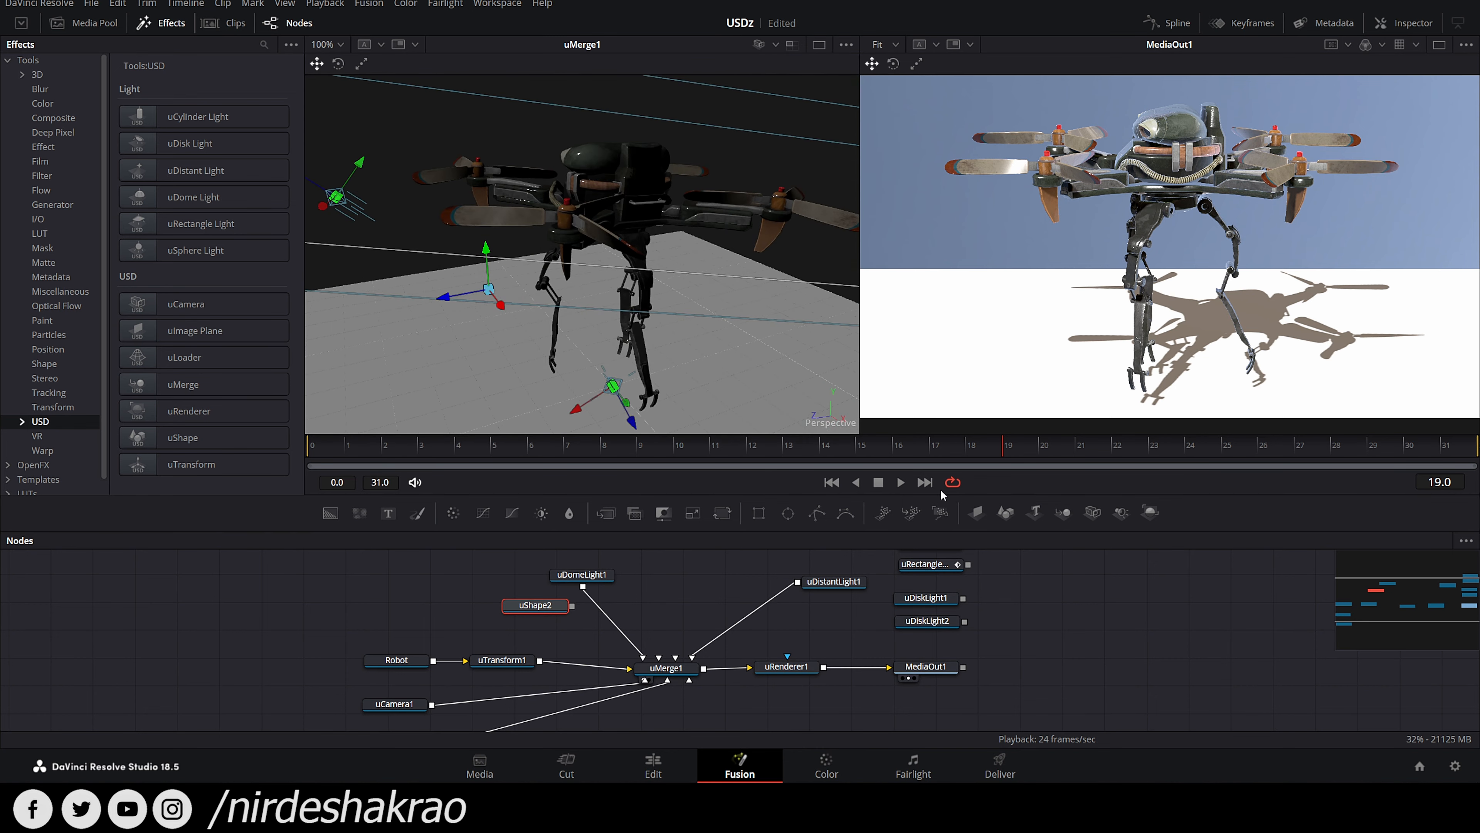
pyautogui.click(900, 482)
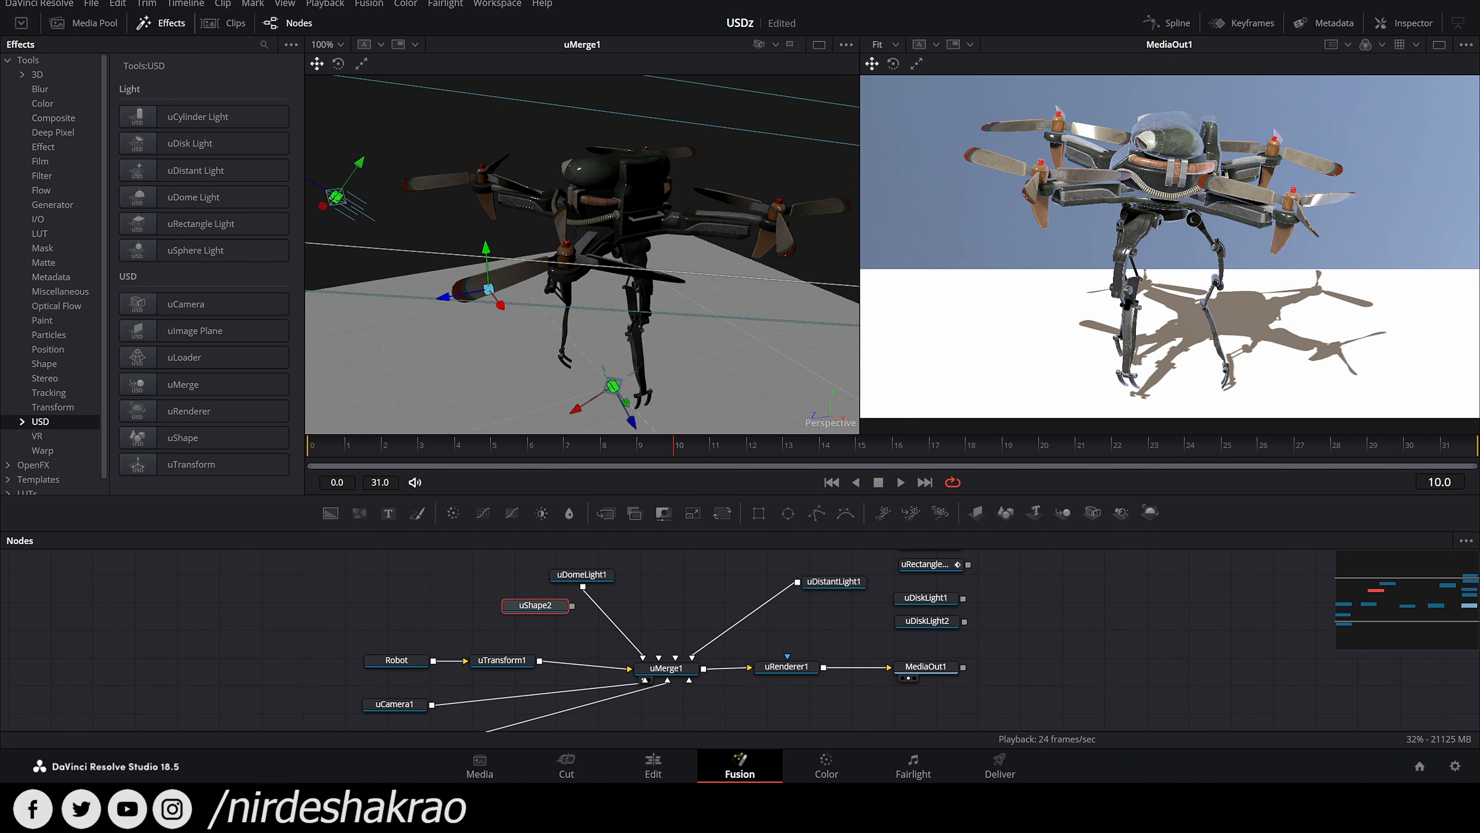
# Step: Go to the timeline and open the Fusion Composition 1 clip's bathroom scene in Fusion
pyautogui.click(666, 771)
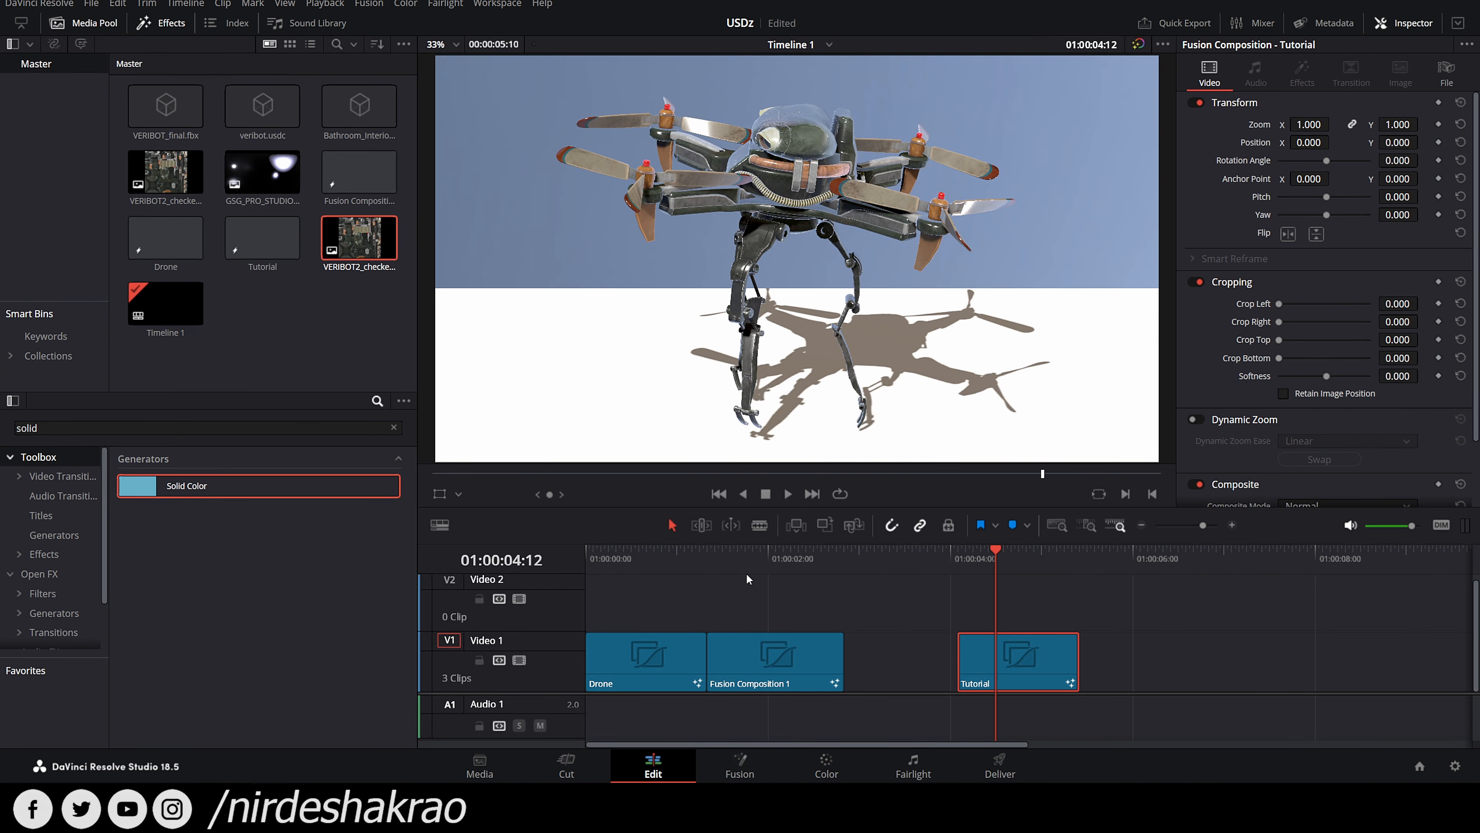
pyautogui.click(768, 554)
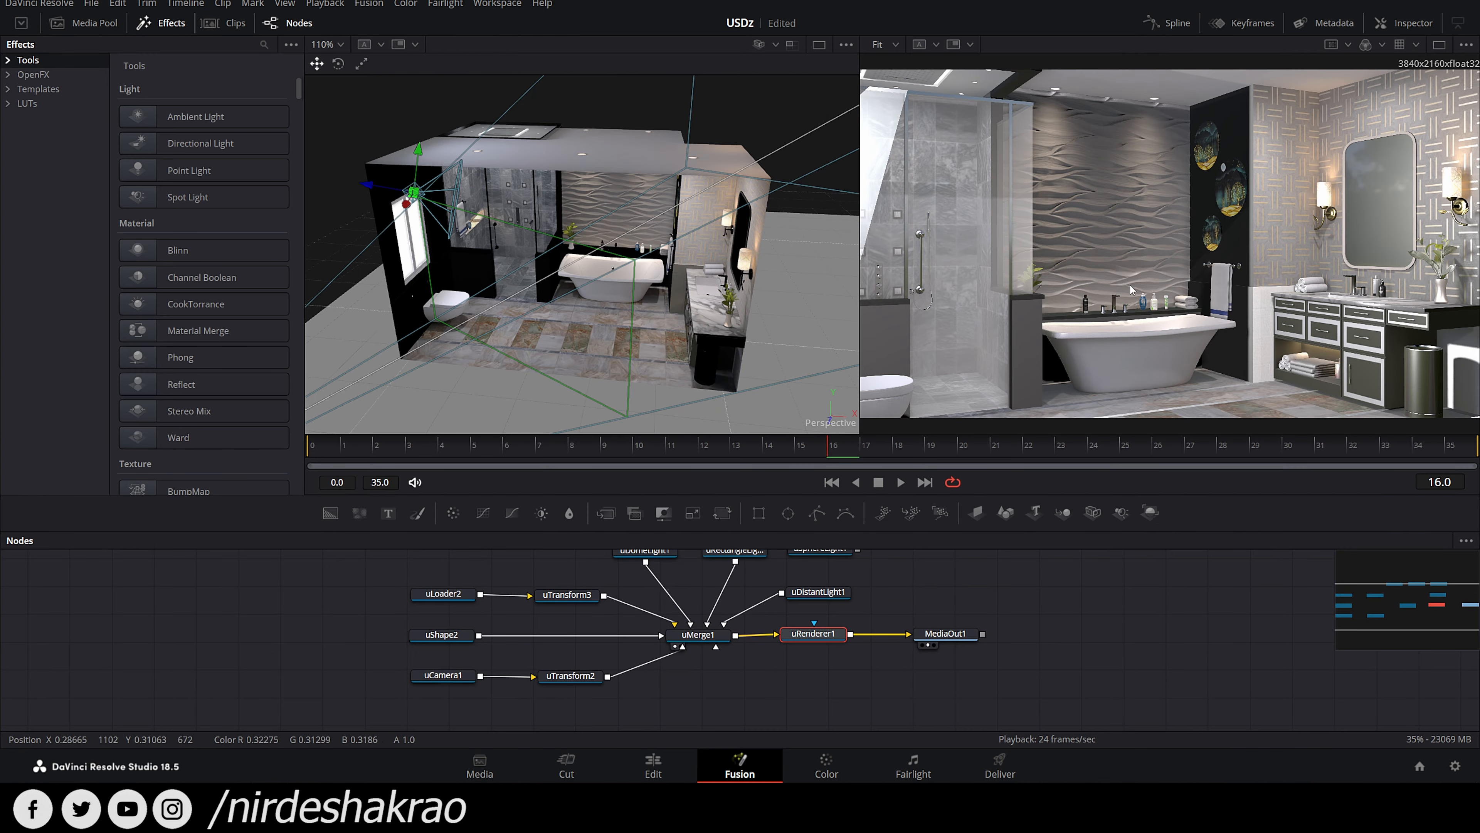
# Step: Examine the bathtub, vanity and mirror up close in the uMerge1 view with Camera Light
pyautogui.moveTo(524, 350); pyautogui.dragTo(699, 270)
pyautogui.scroll(6, 645, 329)
pyautogui.scroll(4, 645, 330)
pyautogui.scroll(2, 699, 266)
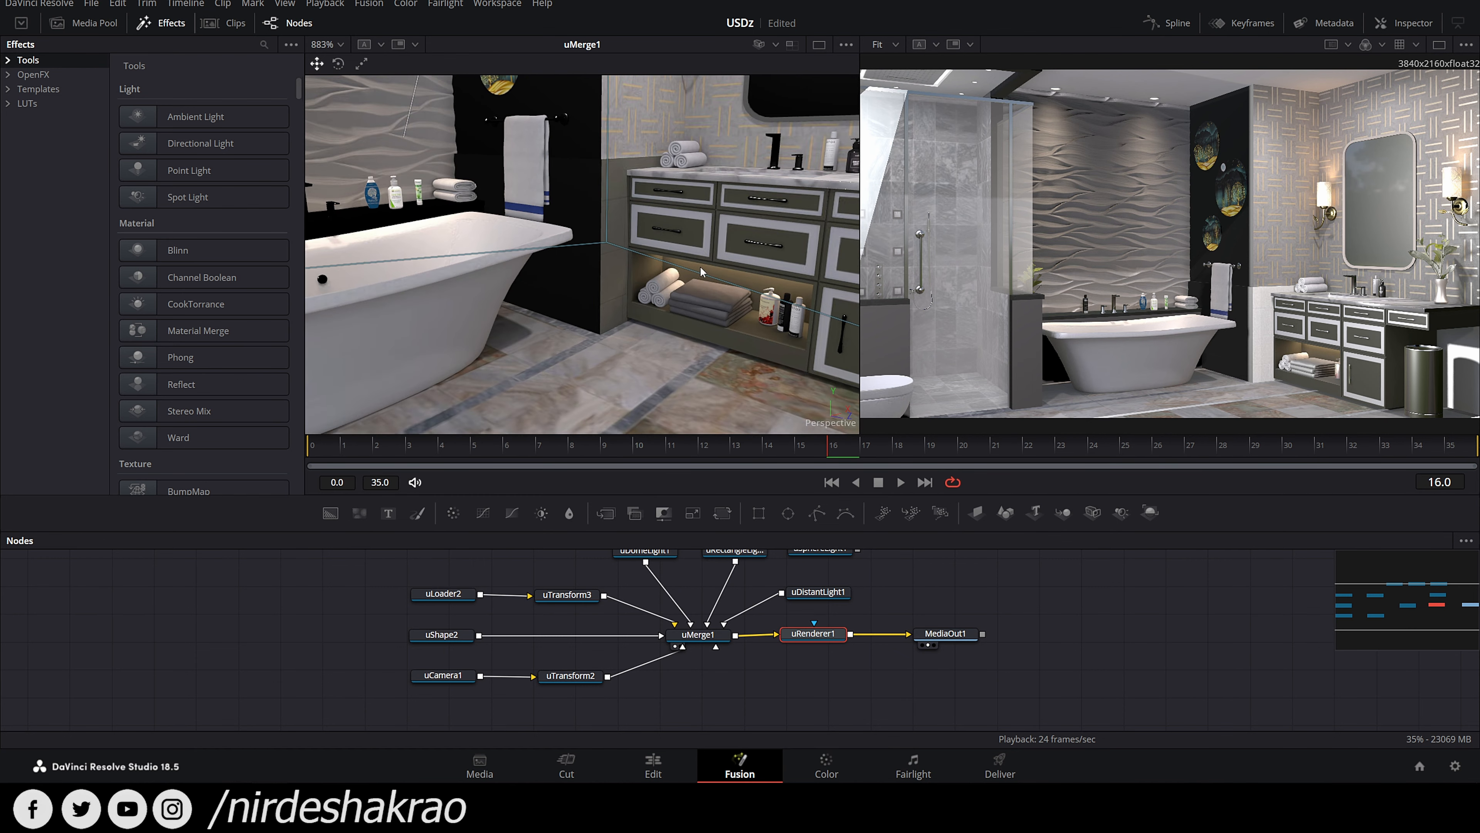
pyautogui.click(775, 45)
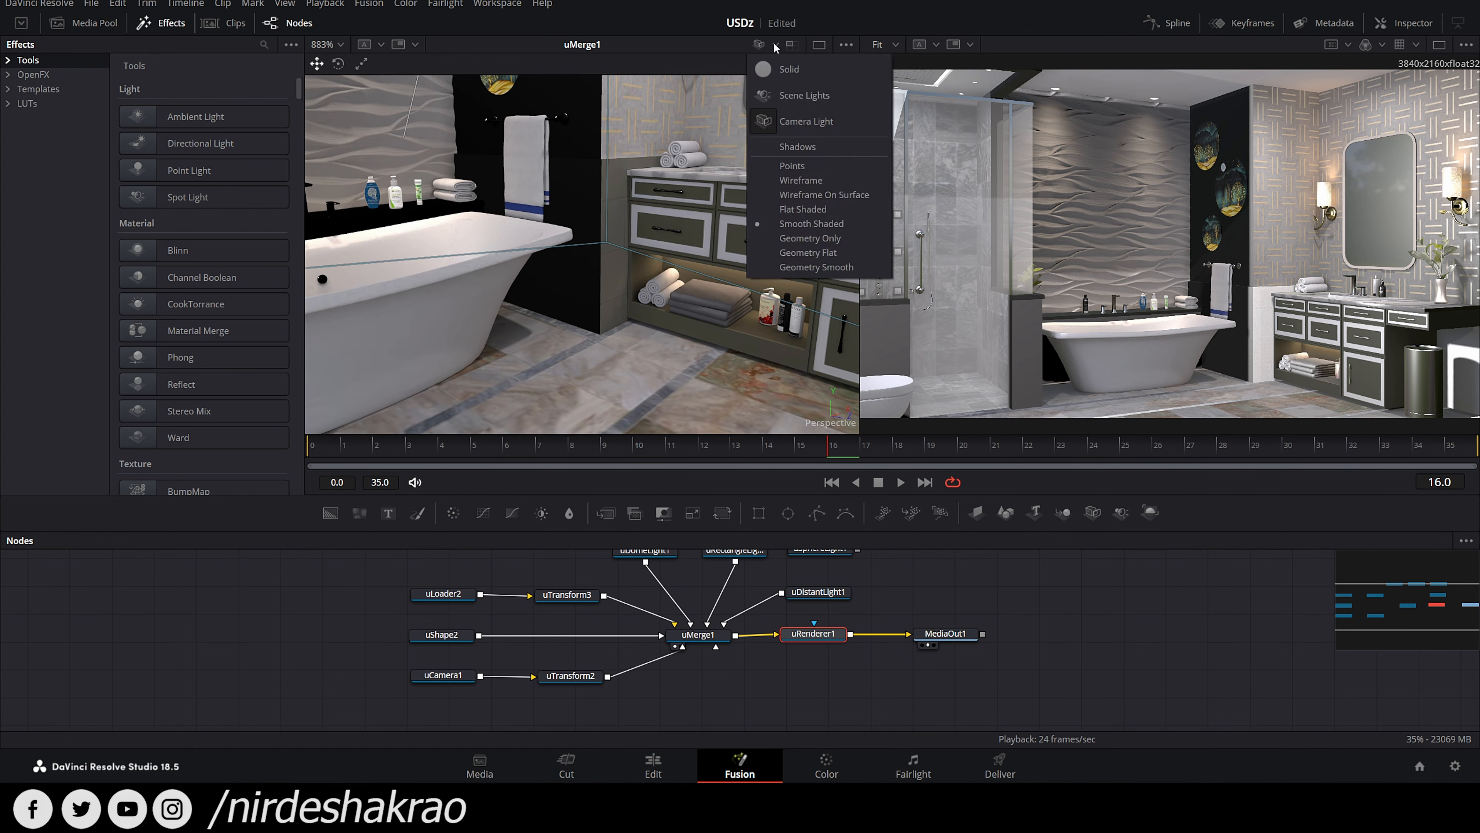
pyautogui.click(793, 122)
pyautogui.moveTo(703, 202)
pyautogui.mouseDown()
pyautogui.moveTo(756, 197)
pyautogui.moveTo(651, 325)
pyautogui.mouseUp()
pyautogui.moveTo(667, 215); pyautogui.dragTo(591, 160)
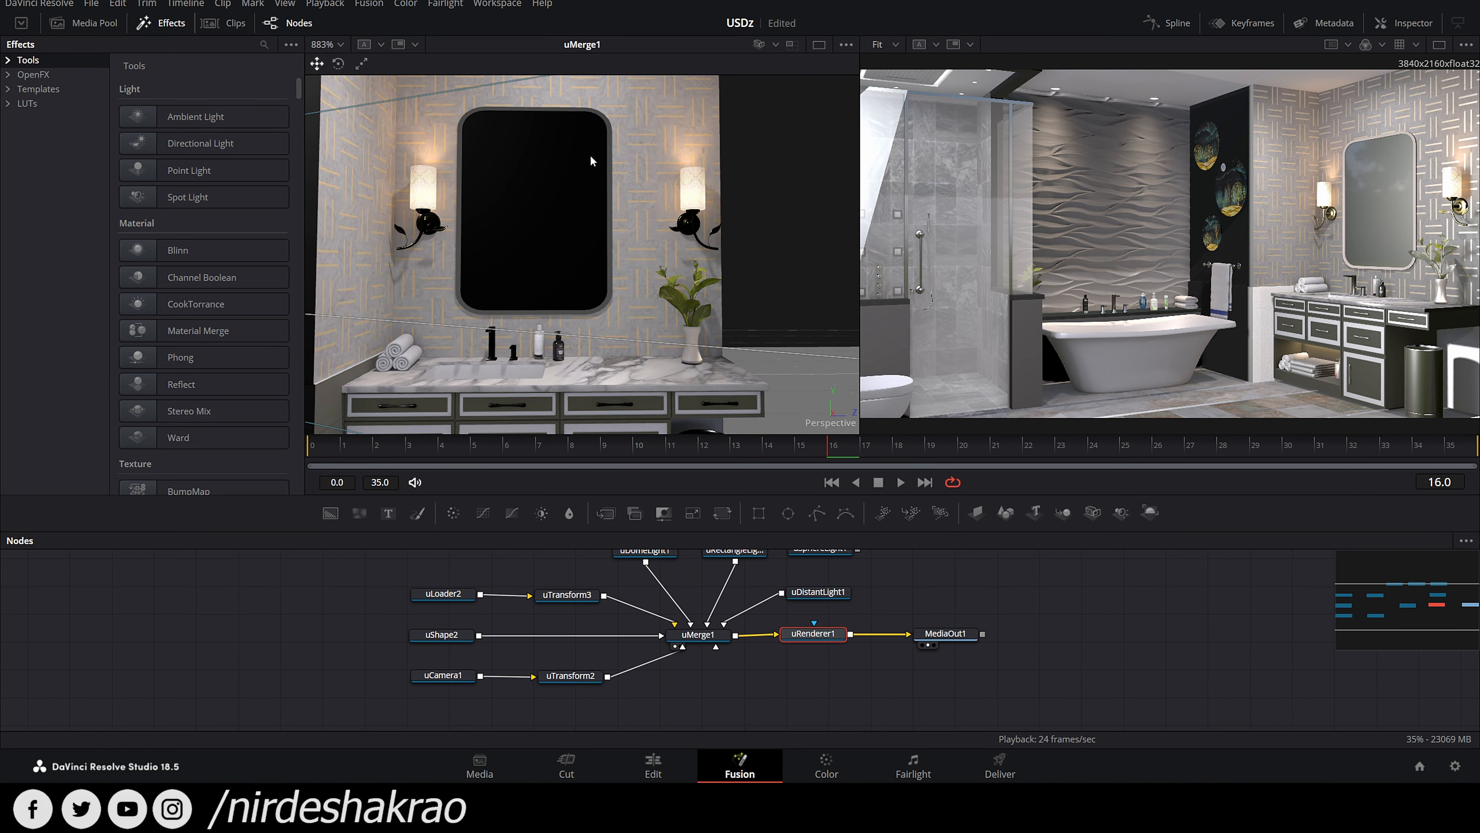
pyautogui.moveTo(541, 284); pyautogui.dragTo(647, 231)
# Step: Compare the metal bin and vanity details in the uMerge1 view with the rendered MediaOut1 image
pyautogui.scroll(6, 1254, 294)
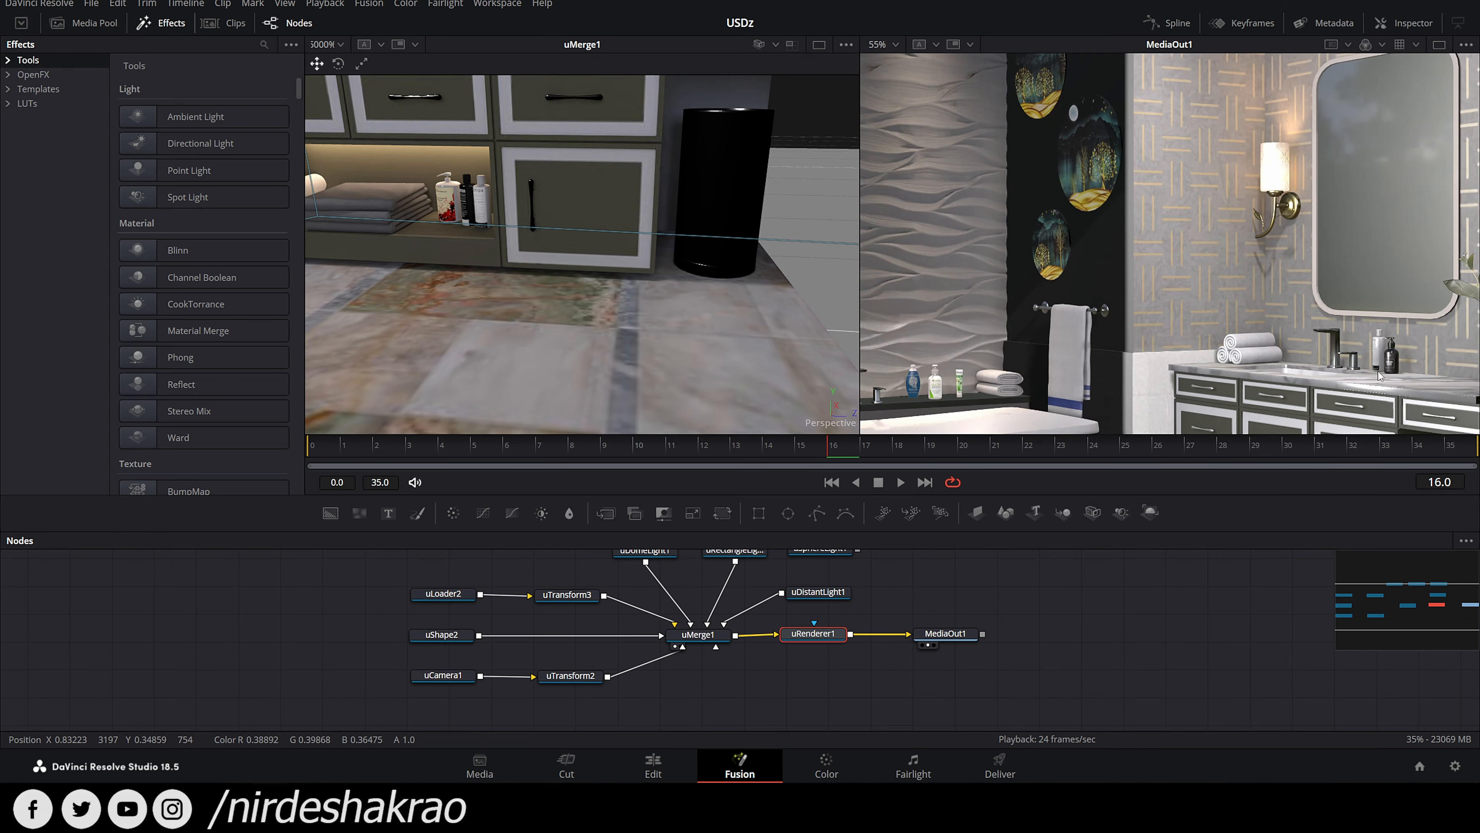
pyautogui.moveTo(1254, 293); pyautogui.dragTo(1084, 76)
pyautogui.moveTo(1141, 239); pyautogui.dragTo(1293, 254)
pyautogui.moveTo(734, 184); pyautogui.dragTo(653, 178)
pyautogui.scroll(-10, 576, 285)
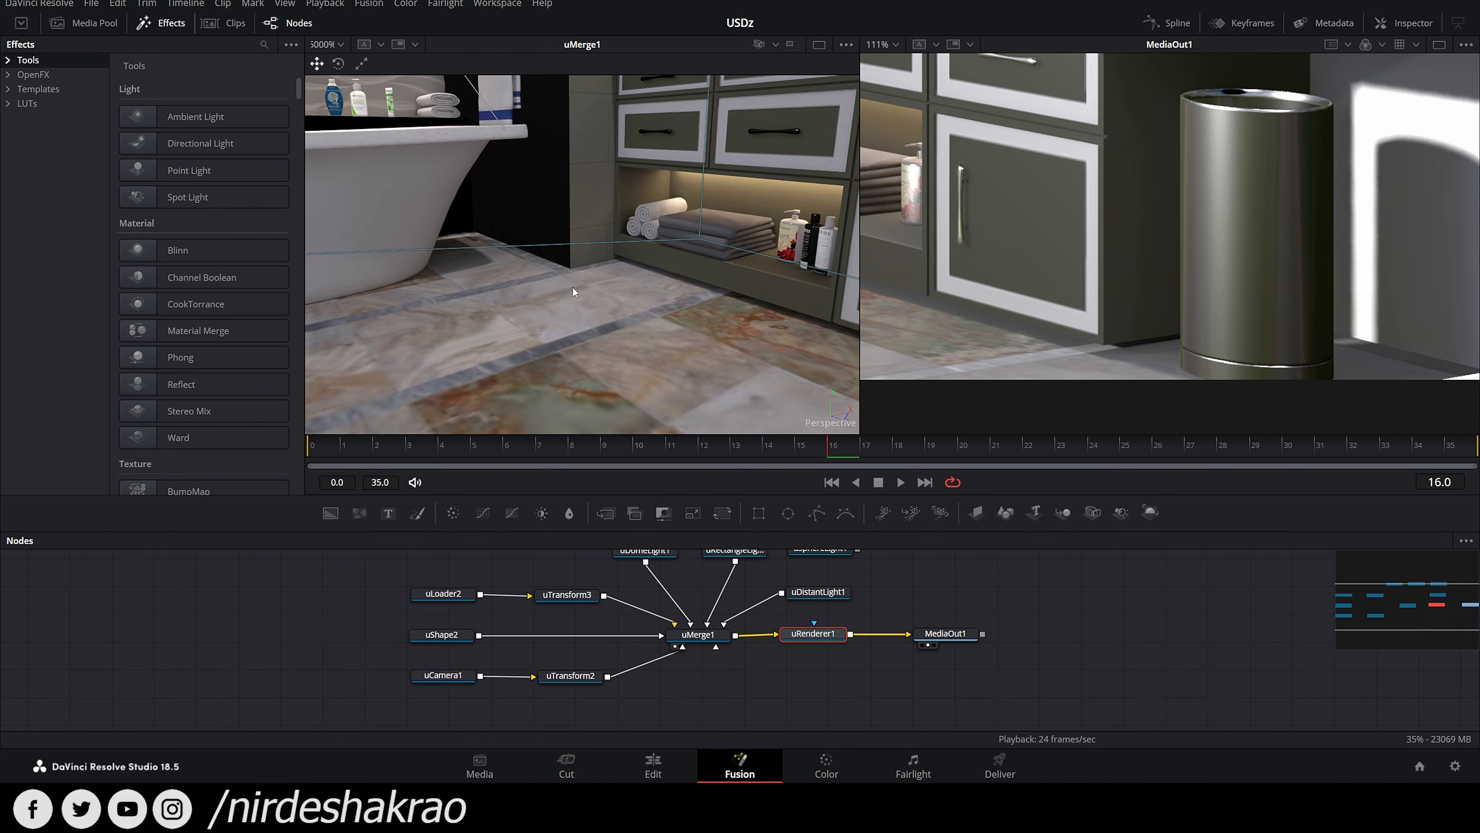
pyautogui.moveTo(596, 265); pyautogui.dragTo(635, 209)
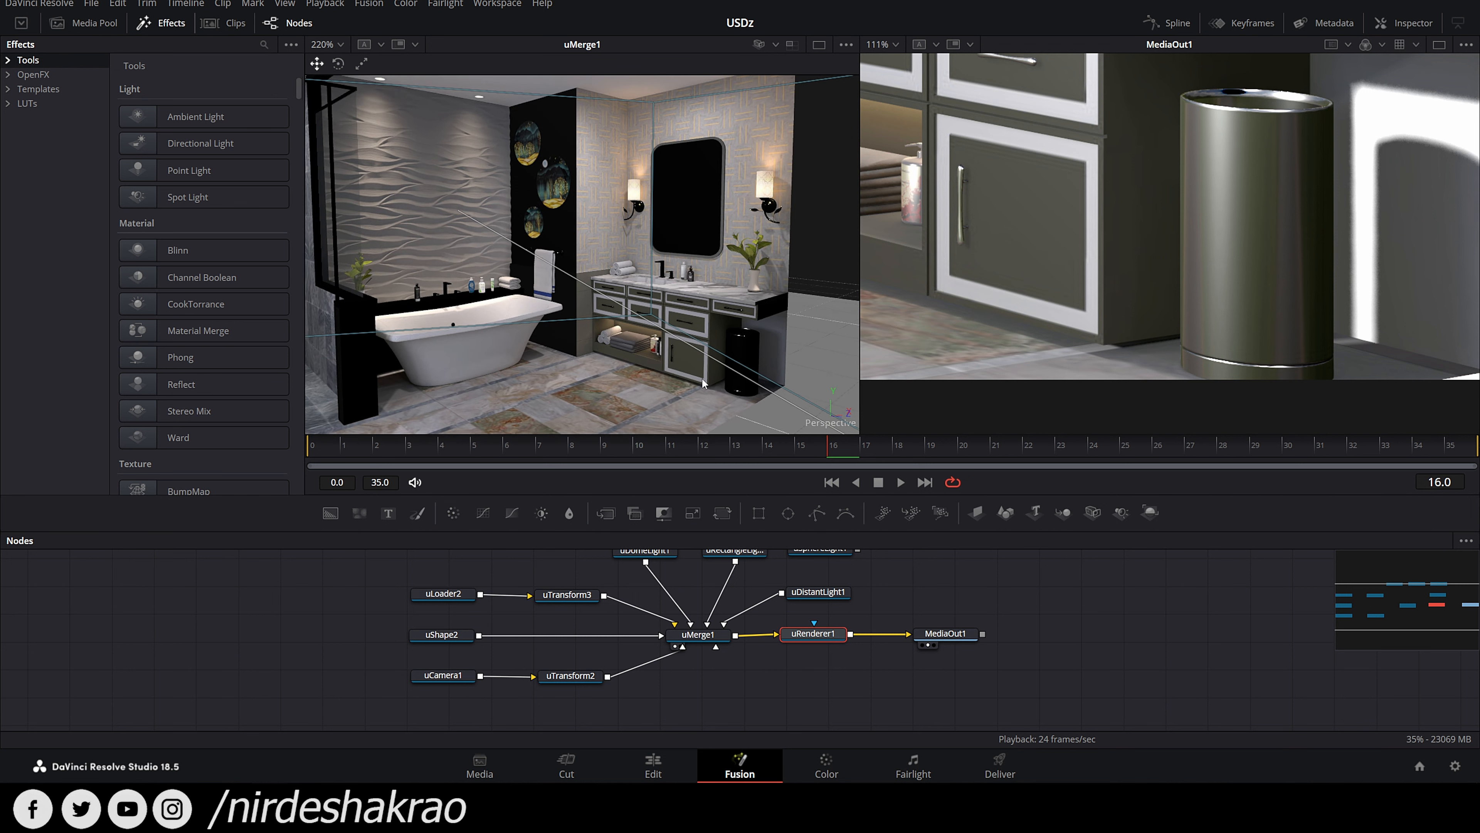
pyautogui.scroll(1, 585, 408)
pyautogui.scroll(2, 630, 362)
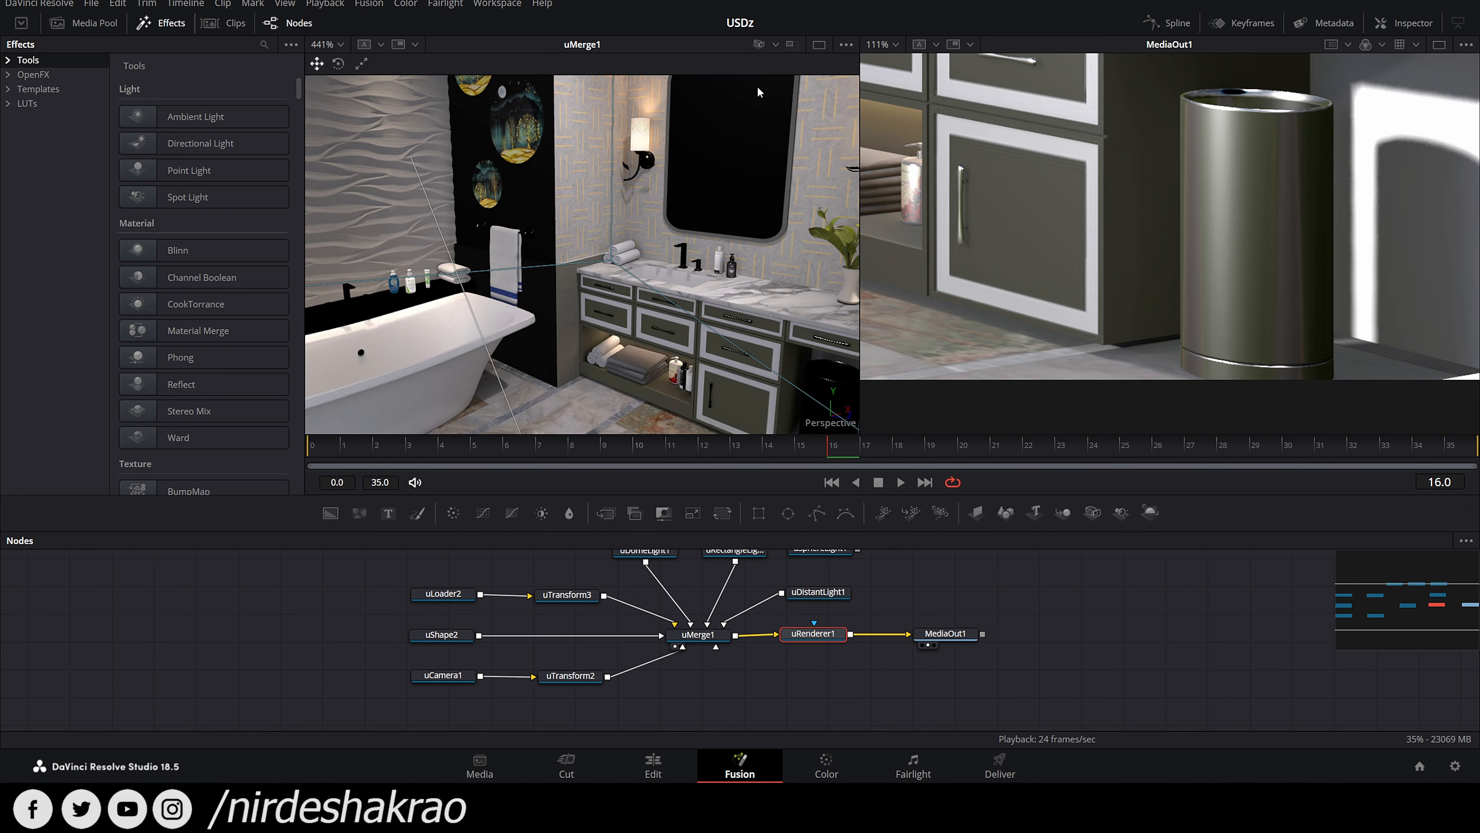
# Step: Switch the uMerge1 view to Scene Lights and view the whole bathroom with its light nodes
pyautogui.click(775, 44)
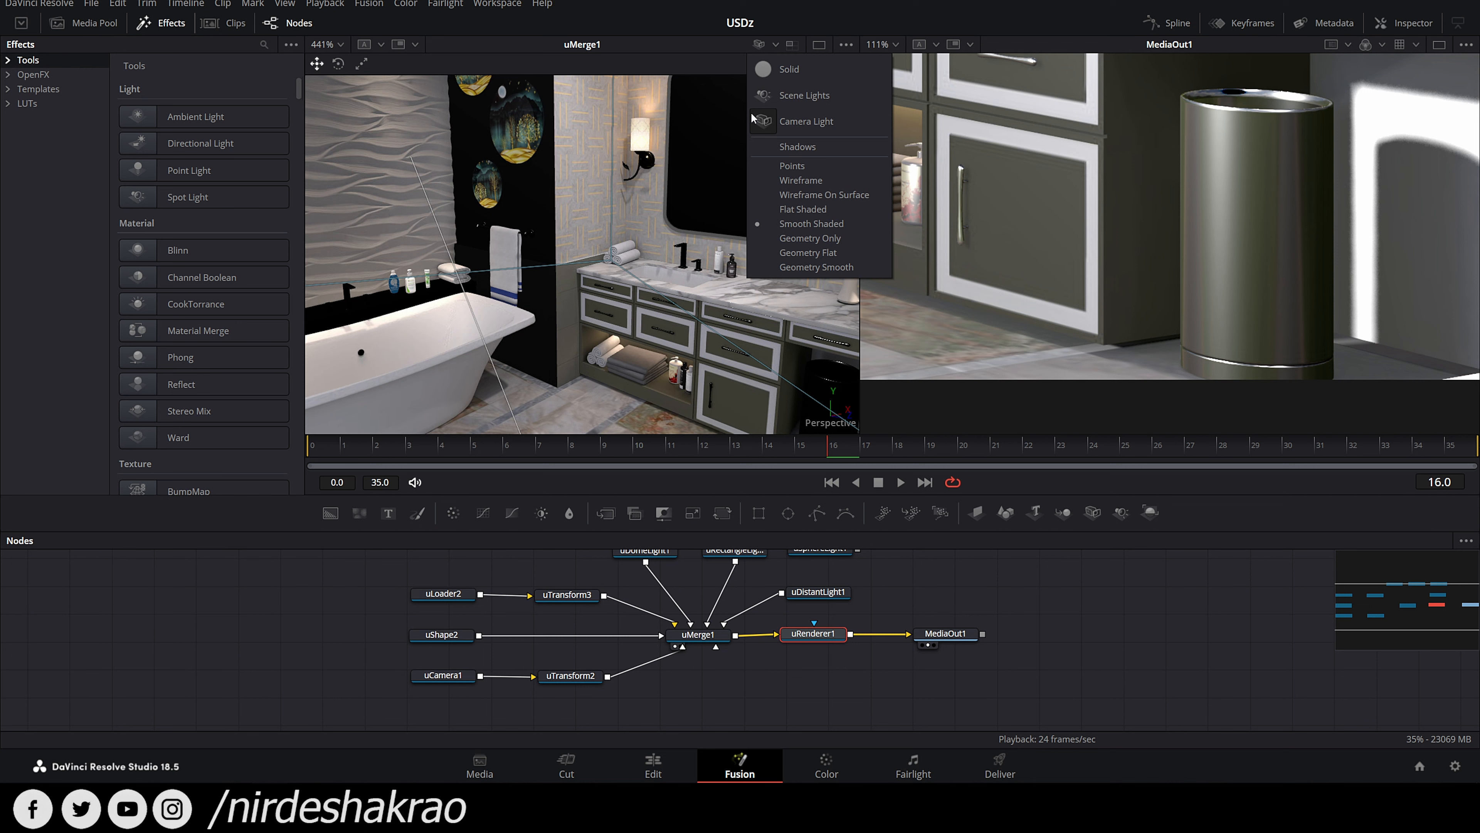
pyautogui.click(793, 95)
pyautogui.moveTo(698, 232); pyautogui.dragTo(629, 274)
pyautogui.scroll(-5, 581, 206)
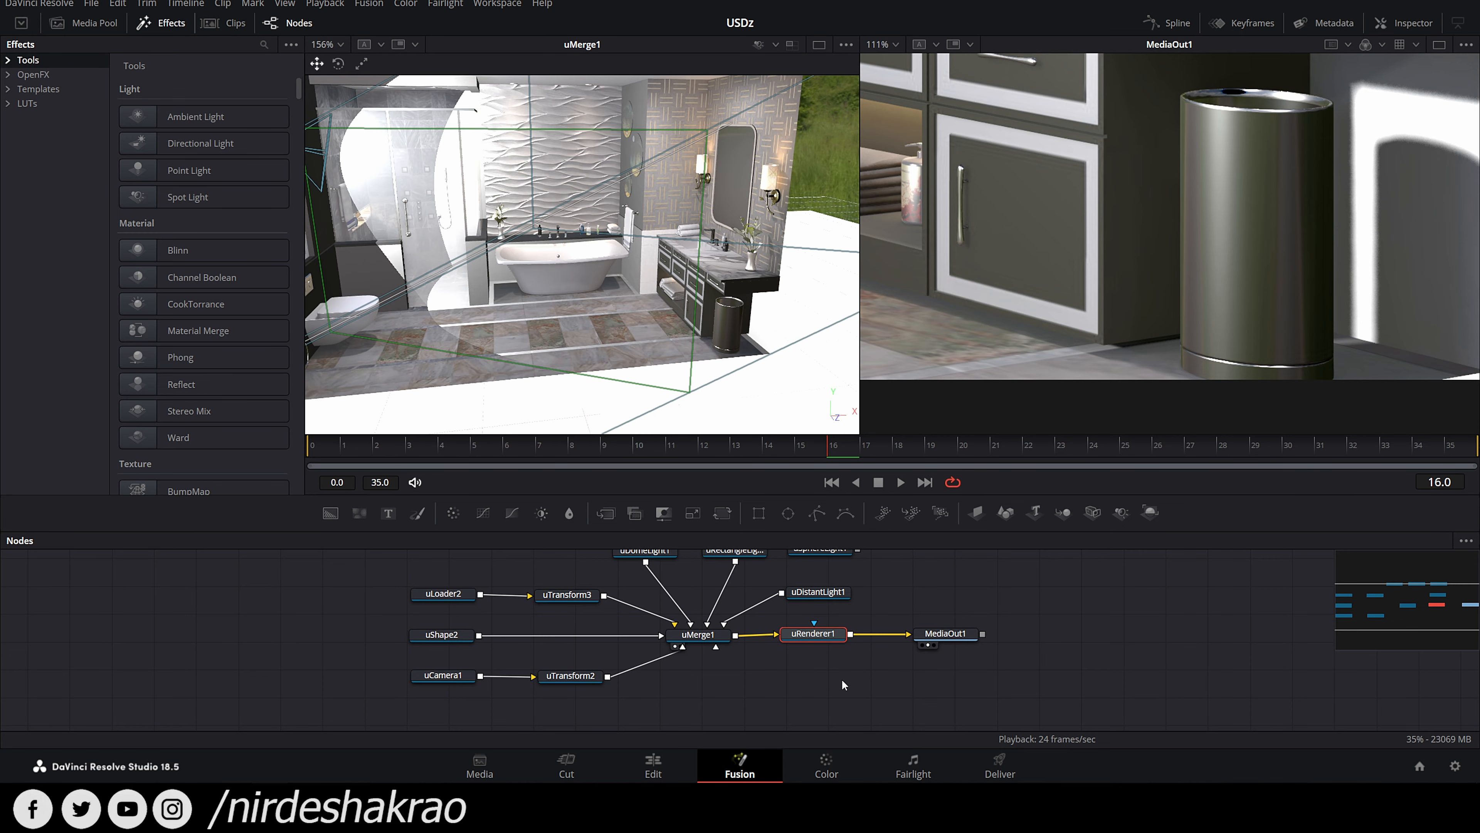
pyautogui.scroll(2, 842, 678)
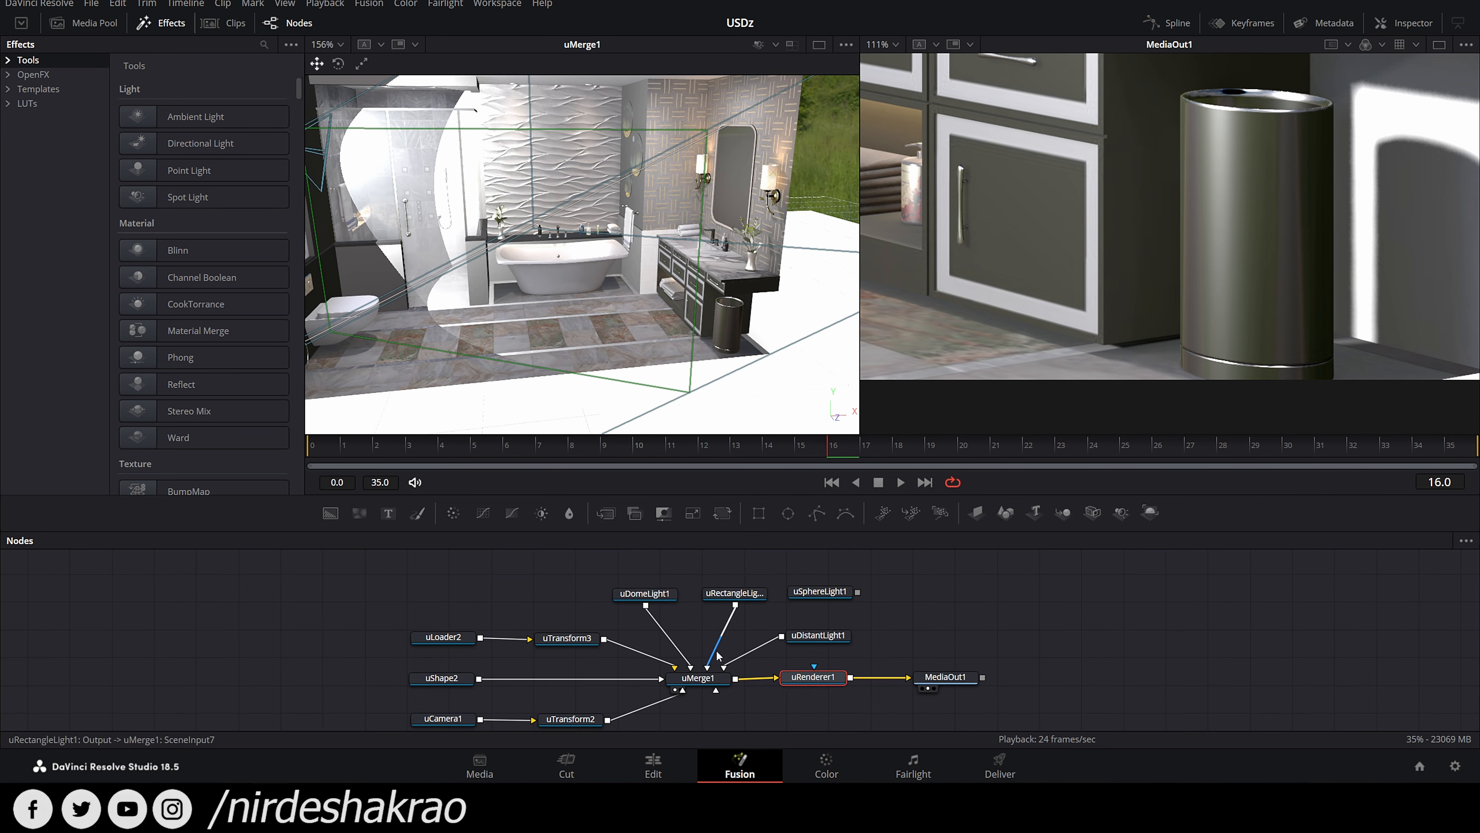
# Step: Review the dome light, loader and transform nodes that feed the bathroom scene into uMerge1
pyautogui.click(649, 596)
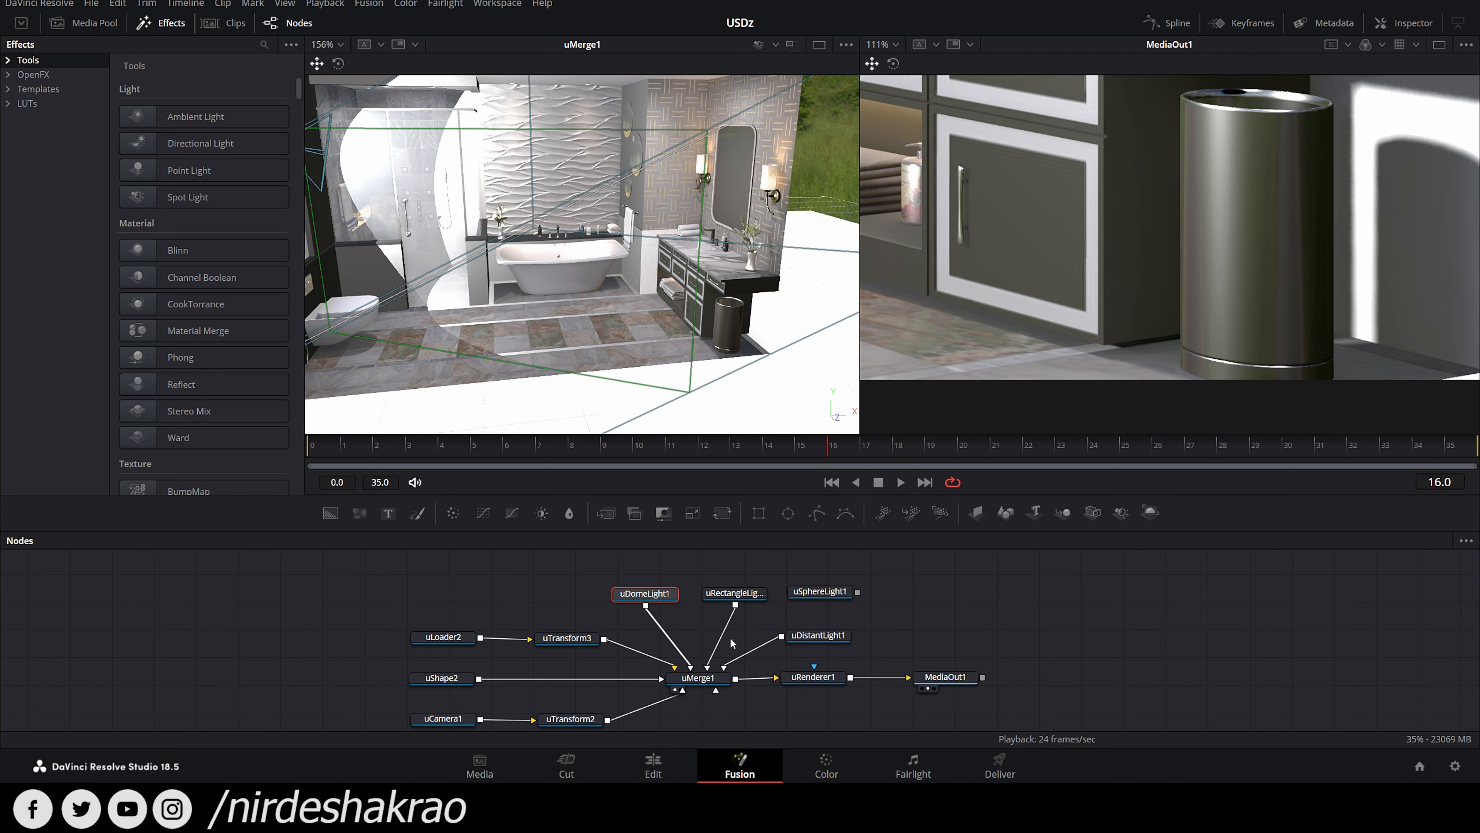
pyautogui.scroll(-1, 863, 627)
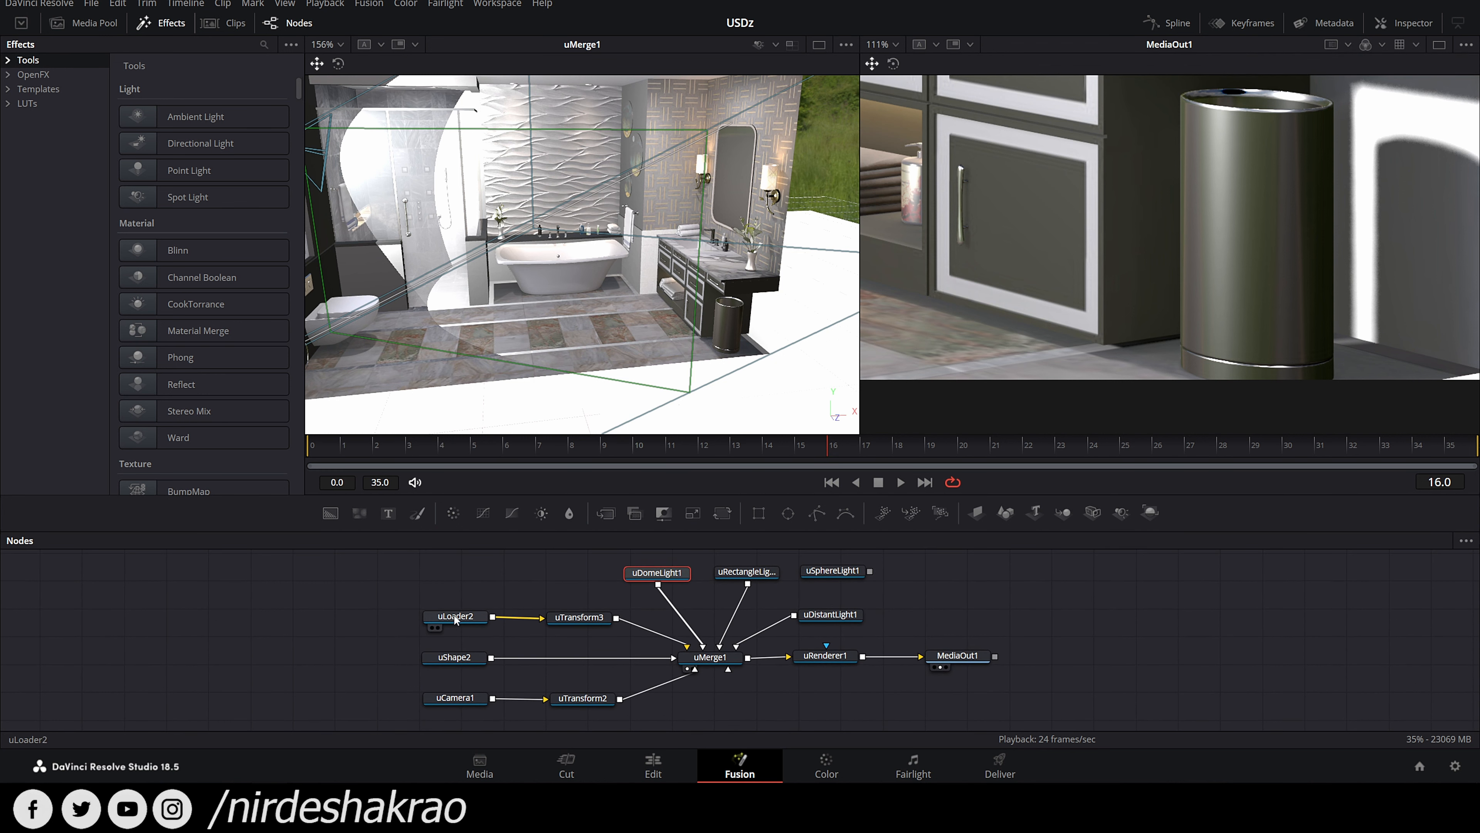
pyautogui.click(455, 616)
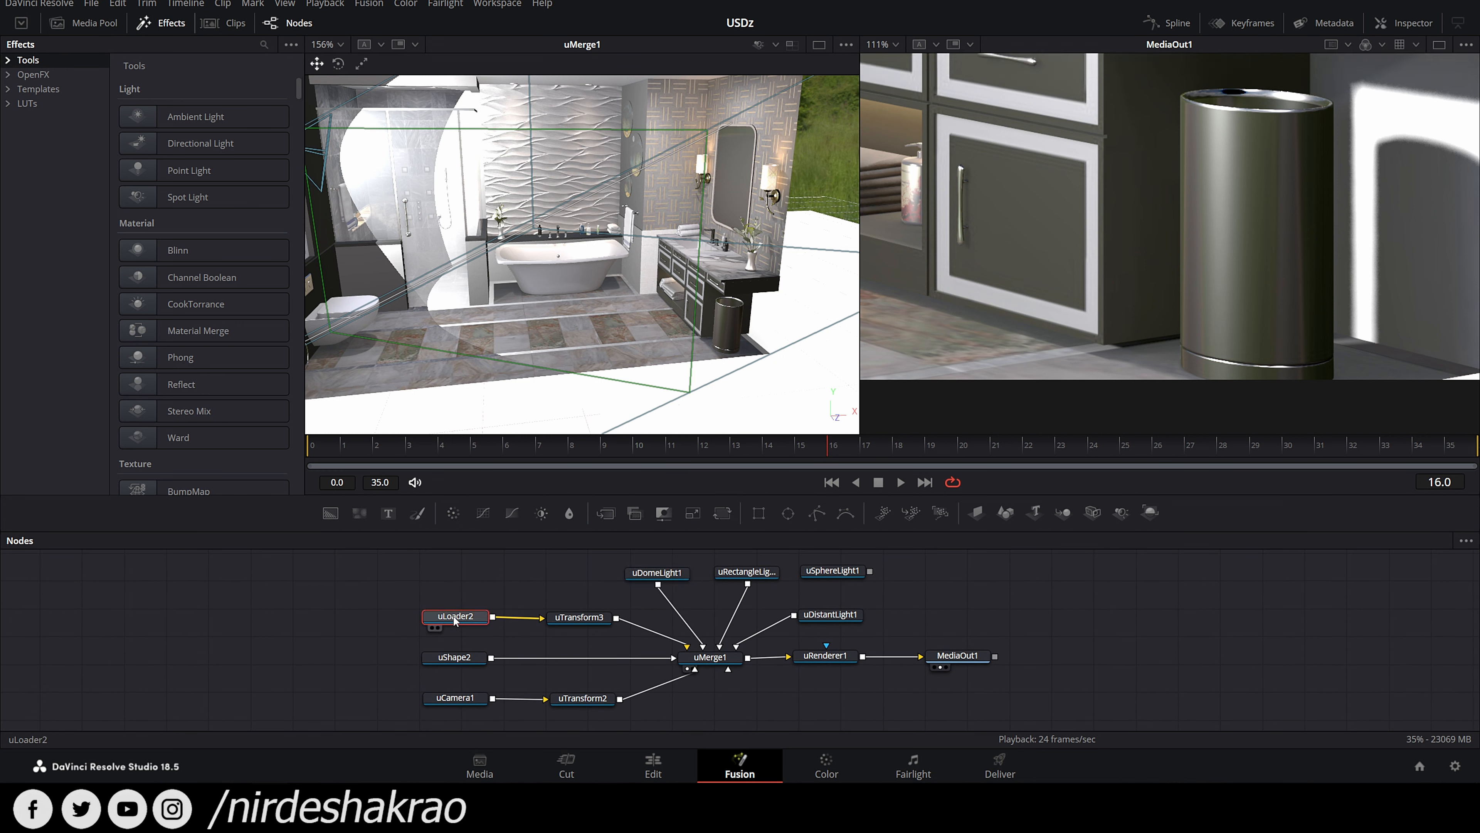
pyautogui.click(579, 620)
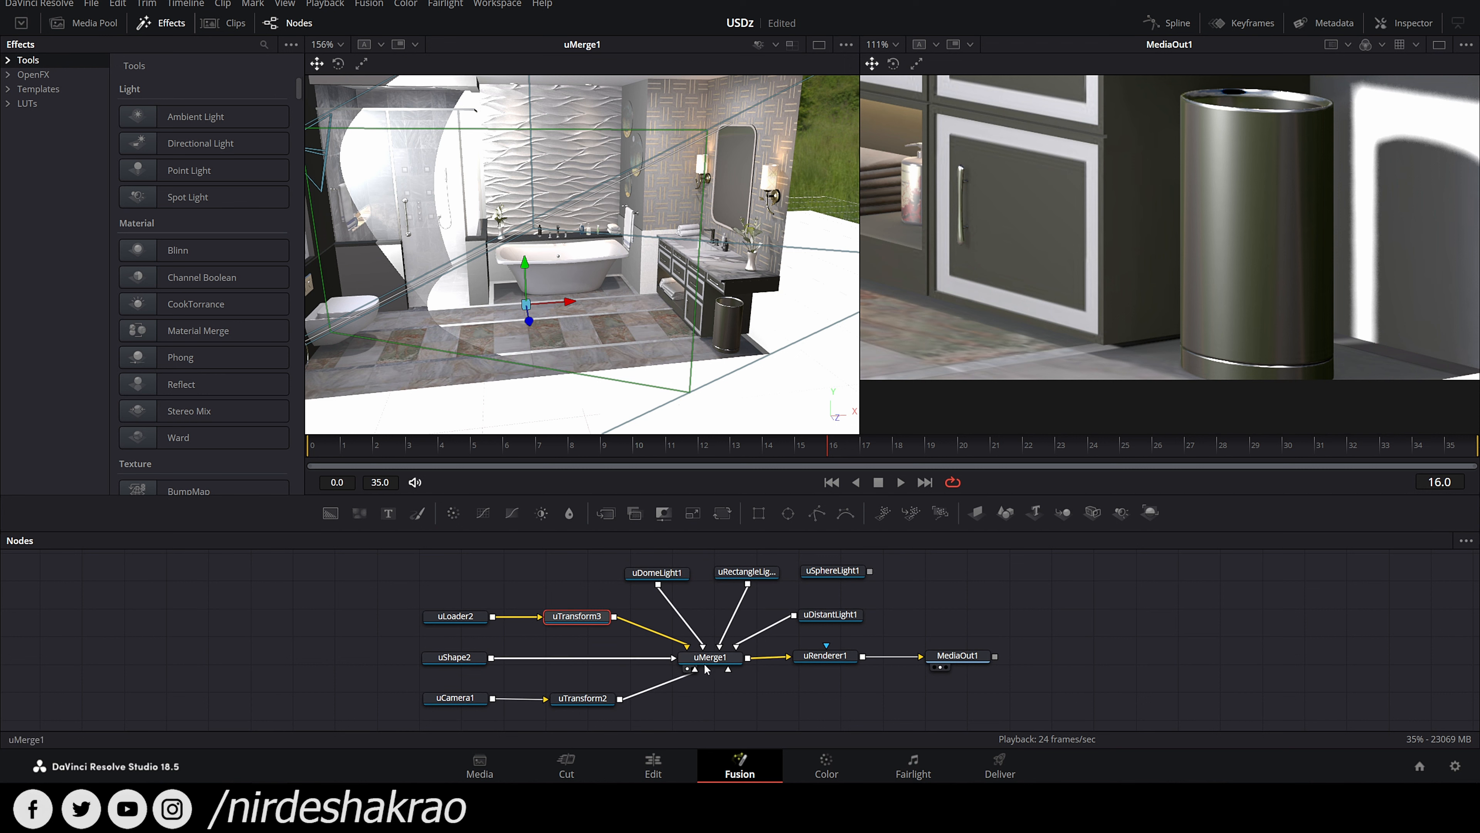
# Step: Disconnect the uShape2 plane from uMerge1 and inspect the bathroom without it from several angles
pyautogui.click(461, 661)
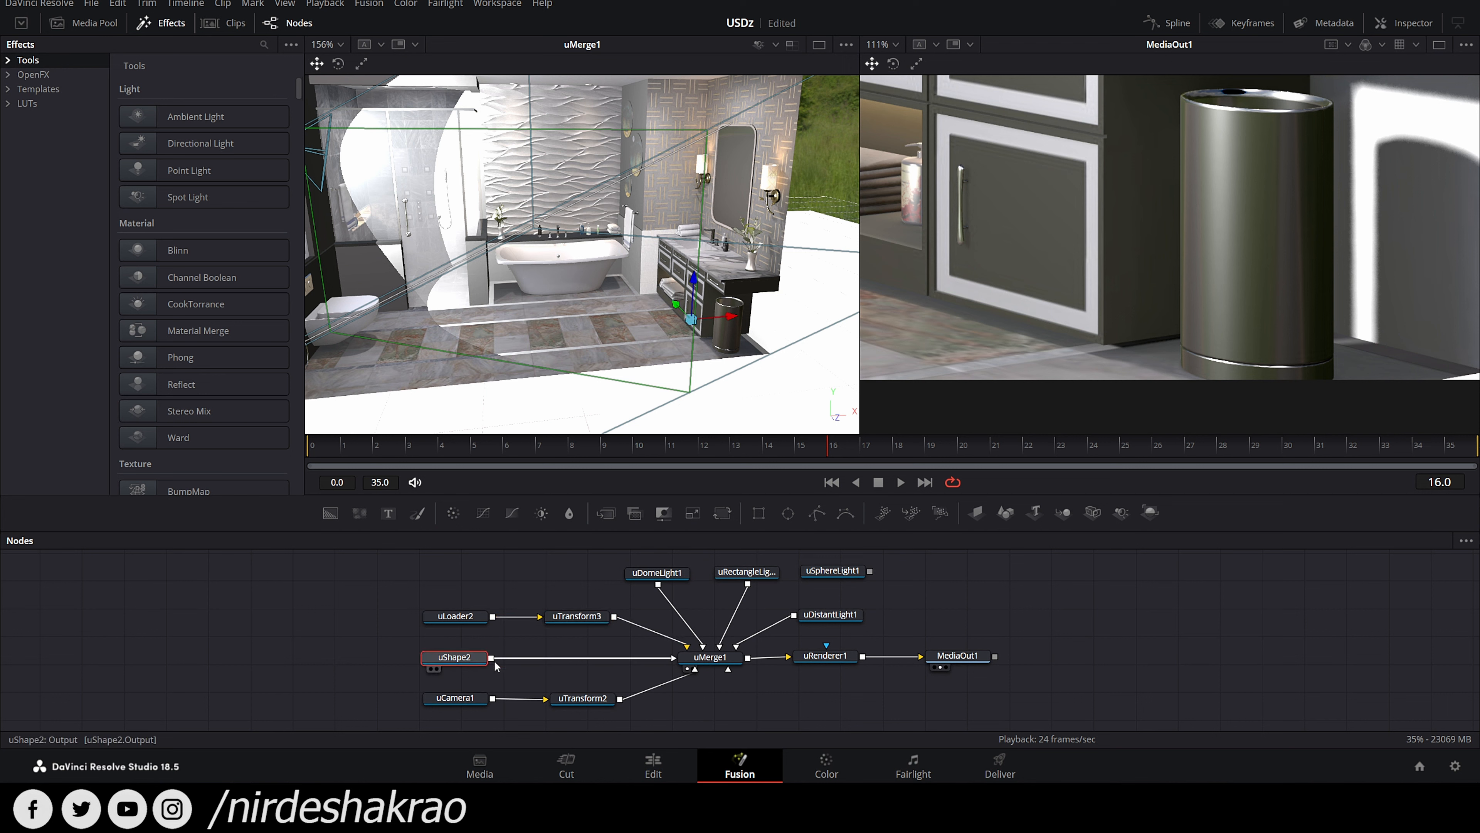
pyautogui.moveTo(730, 381); pyautogui.dragTo(825, 348)
pyautogui.moveTo(657, 659); pyautogui.dragTo(611, 659)
pyautogui.moveTo(752, 391); pyautogui.dragTo(576, 243)
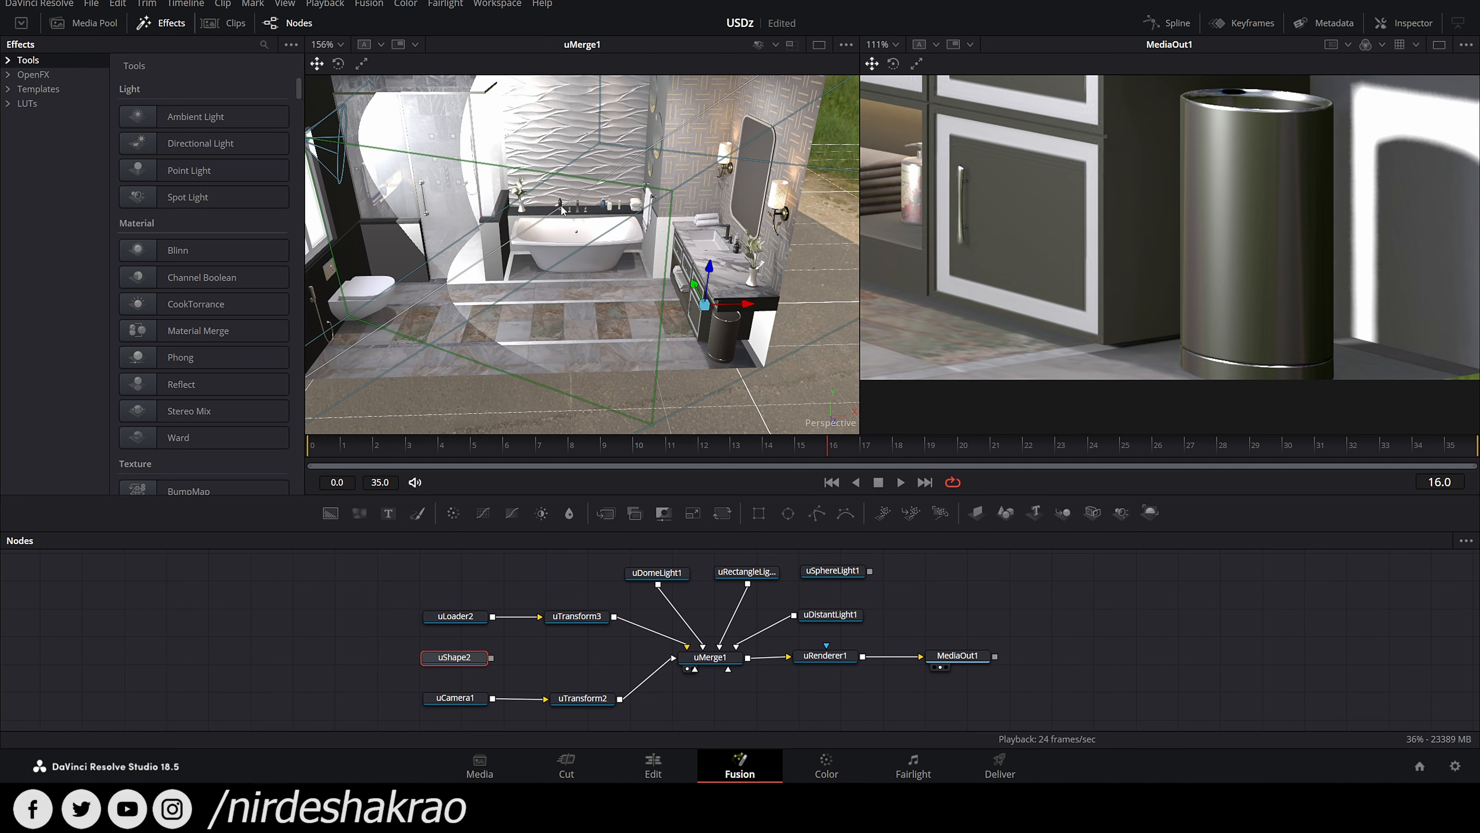
pyautogui.moveTo(532, 345); pyautogui.dragTo(675, 304)
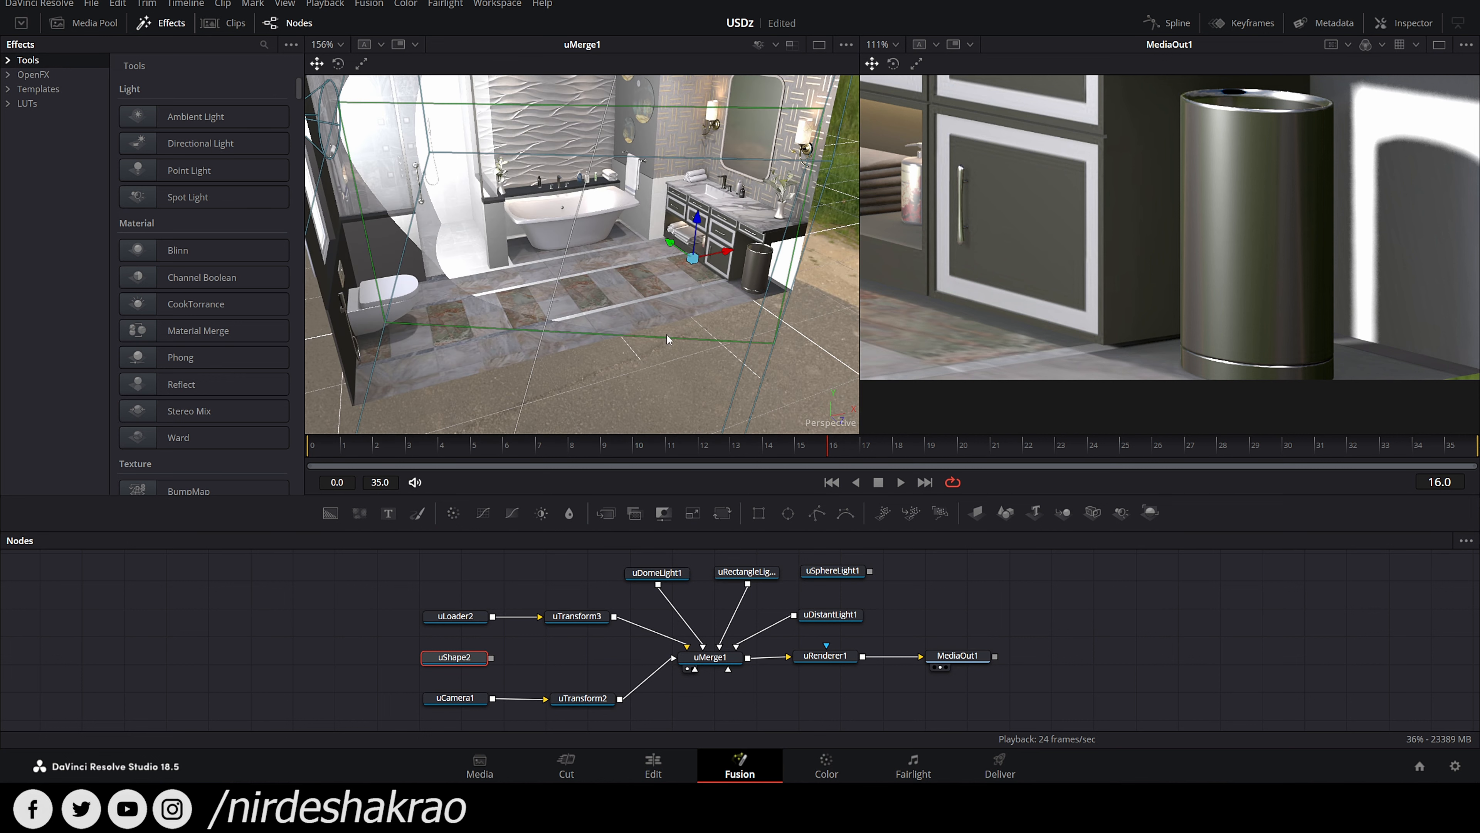
pyautogui.moveTo(537, 290); pyautogui.dragTo(435, 230)
pyautogui.moveTo(519, 199); pyautogui.dragTo(606, 333)
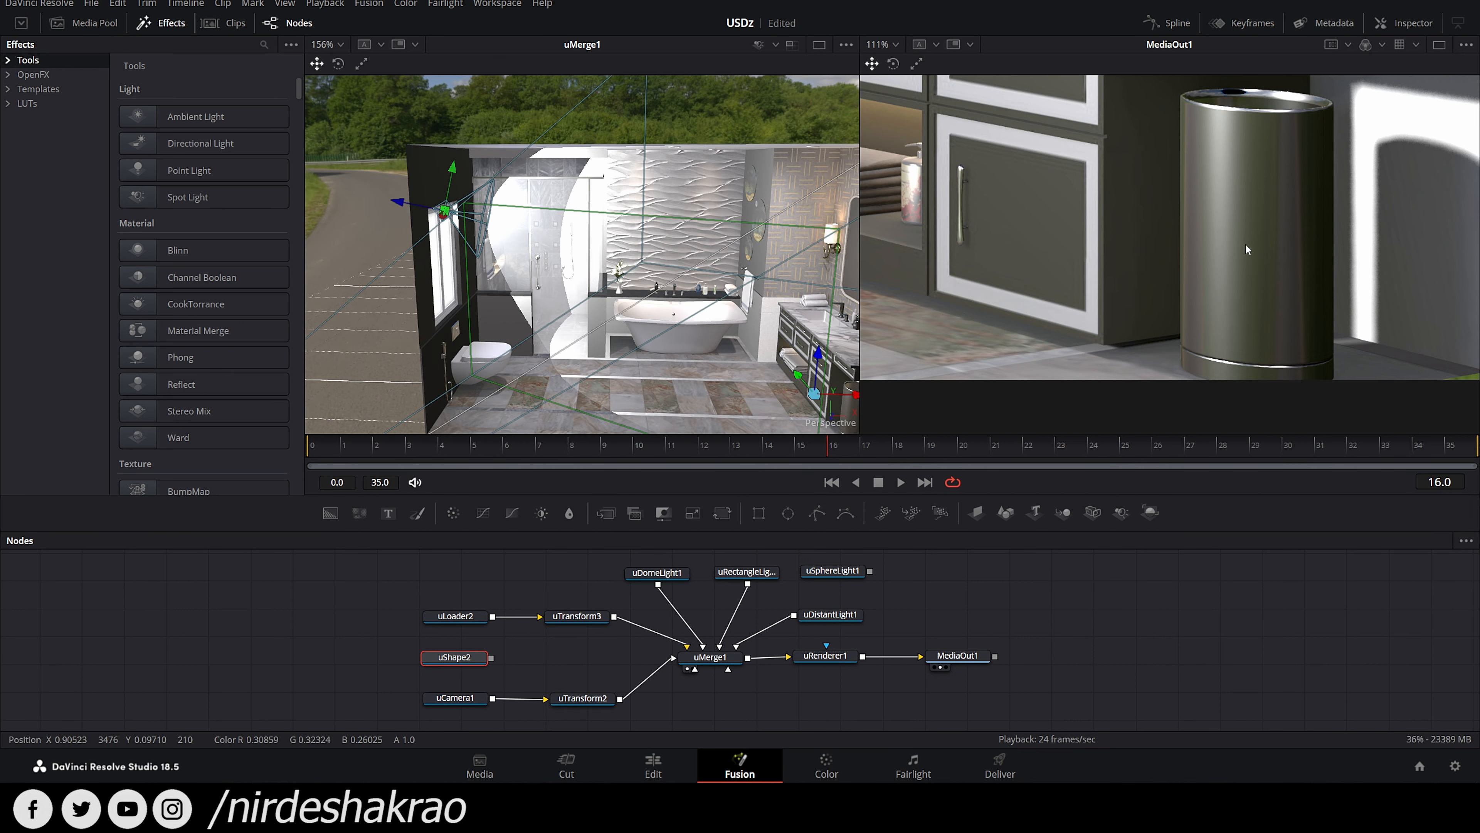
# Step: Fit the whole rendered bathroom image in the MediaOut1 viewer
pyautogui.scroll(-3, 1245, 243)
pyautogui.moveTo(1189, 242); pyautogui.dragTo(1272, 389)
pyautogui.scroll(2, 1182, 203)
pyautogui.scroll(-2, 1181, 204)
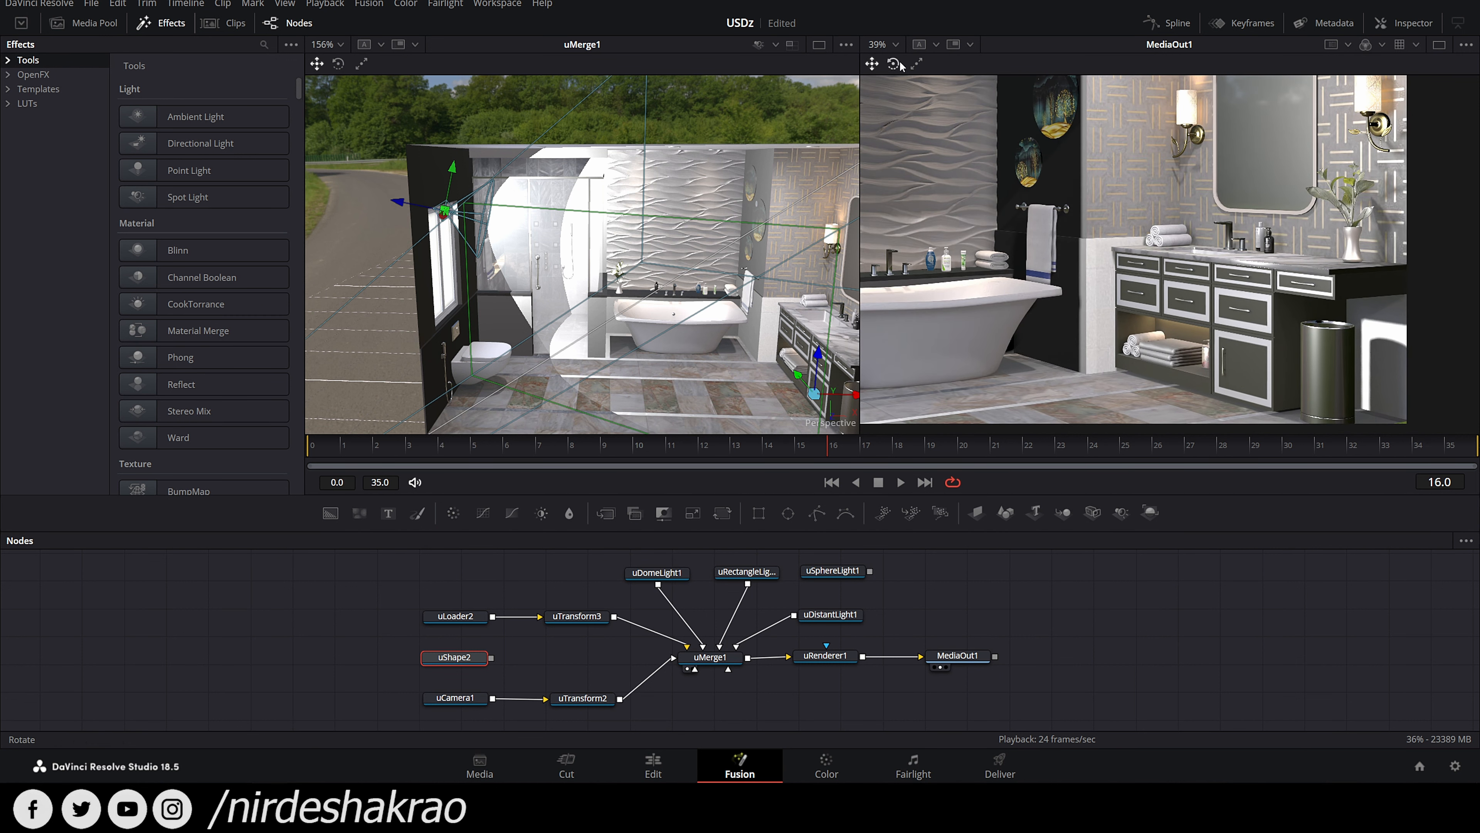
pyautogui.click(896, 45)
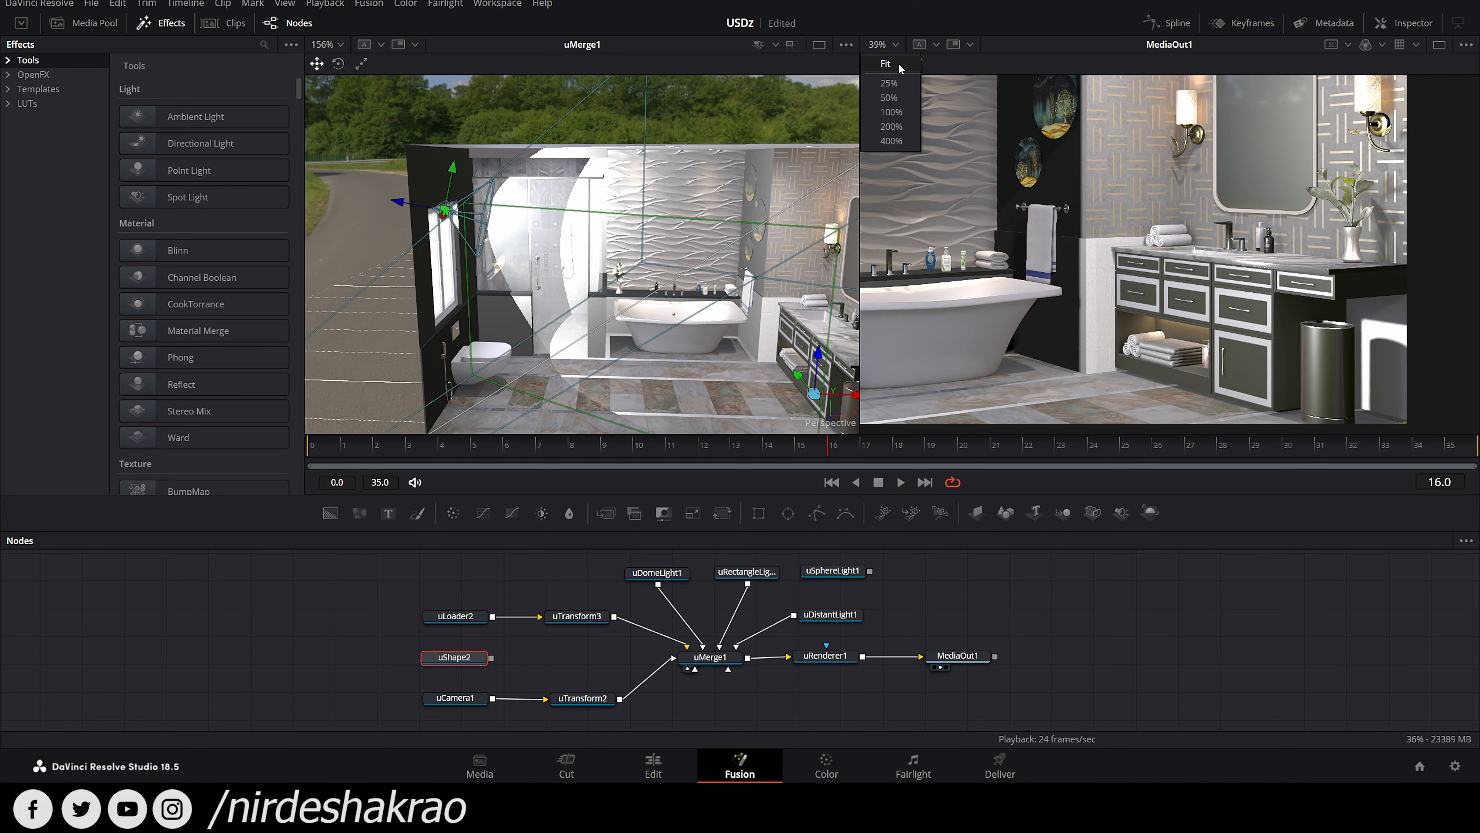
pyautogui.click(898, 62)
# Step: Try moving the camera closer to the bathroom and rotating it in the uMerge1 view
pyautogui.scroll(-5, 668, 365)
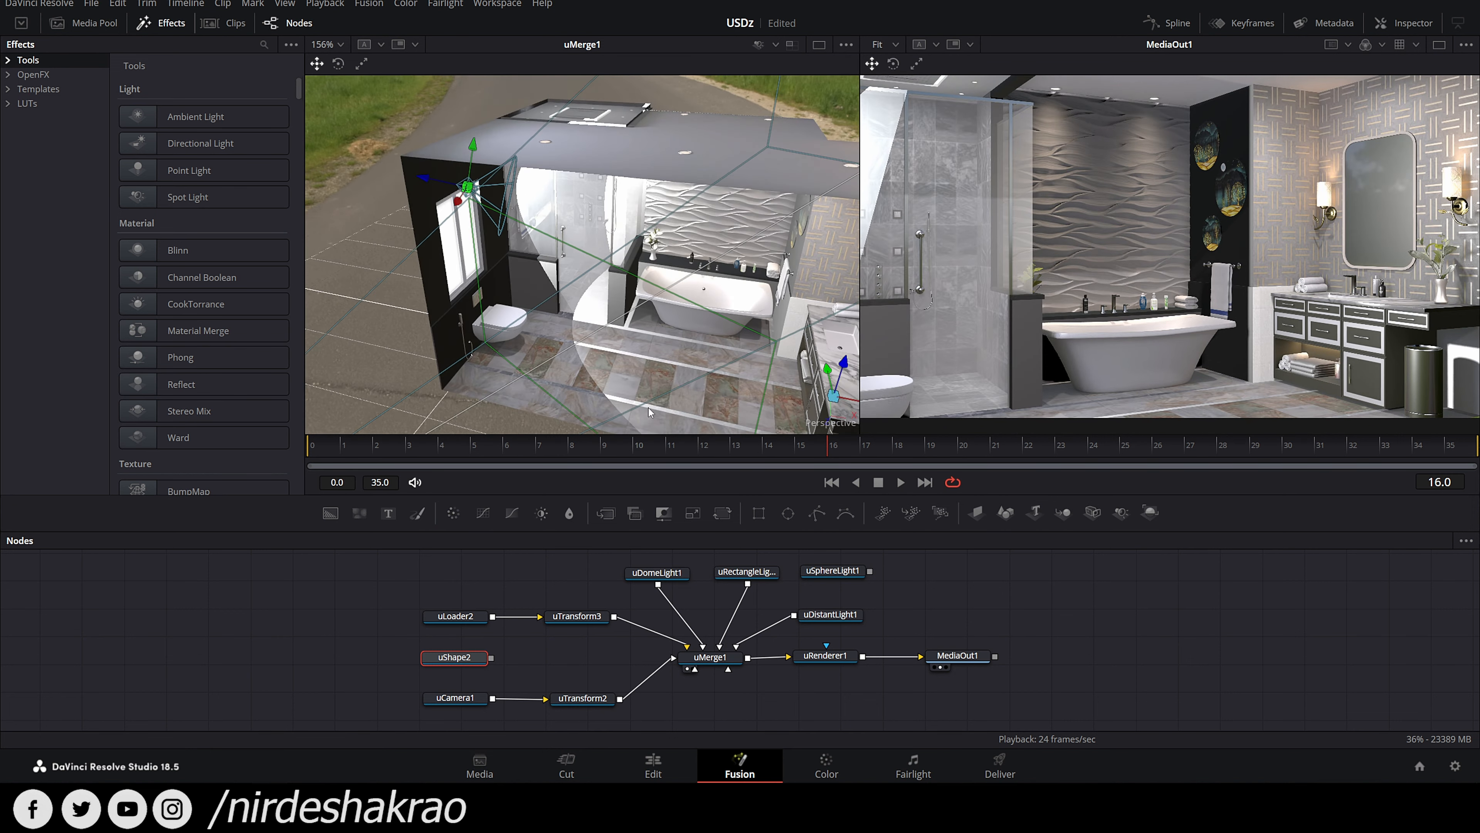
pyautogui.moveTo(616, 289); pyautogui.dragTo(642, 306)
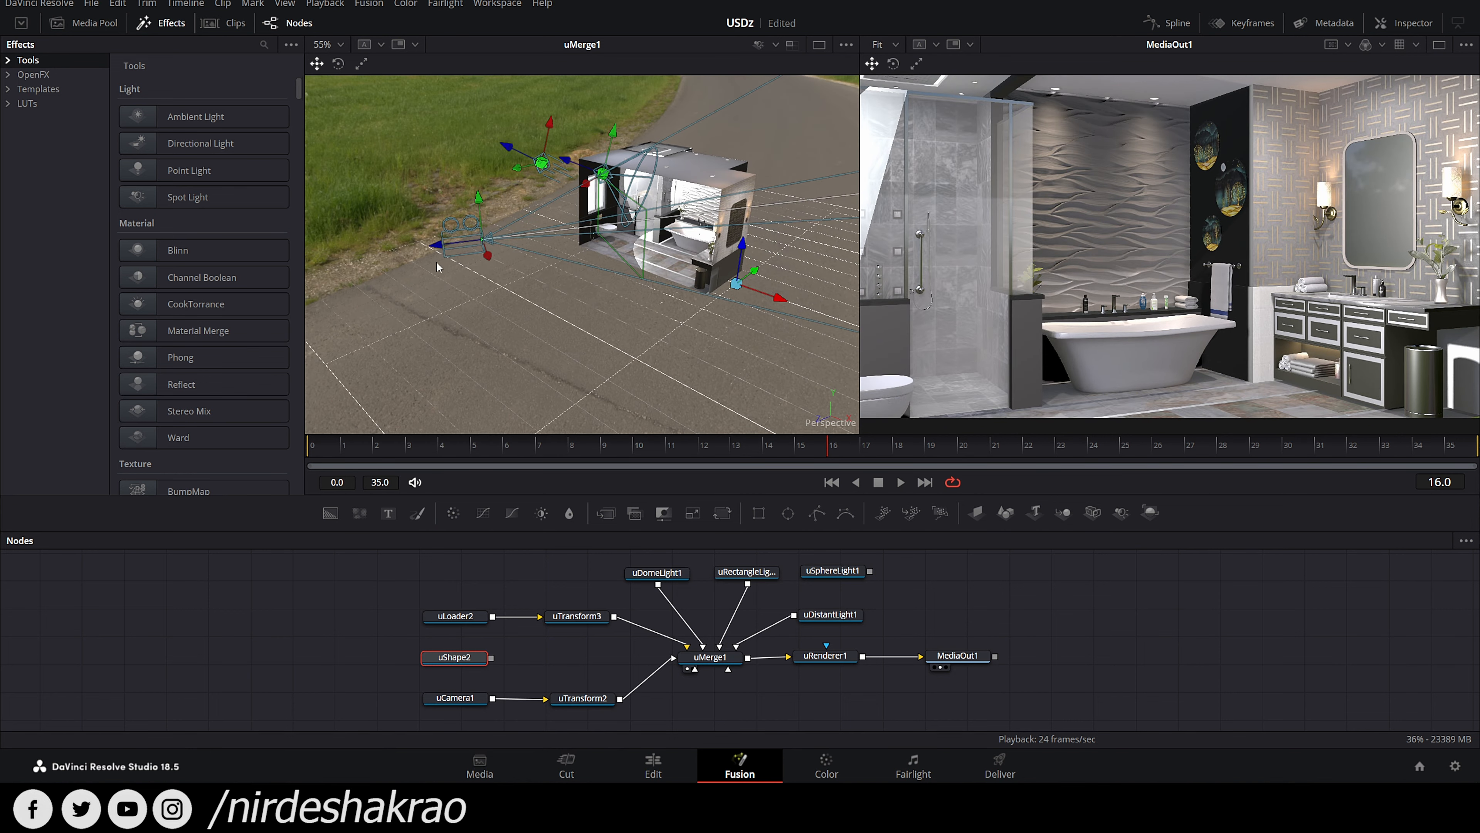
pyautogui.moveTo(439, 245); pyautogui.dragTo(438, 245)
pyautogui.moveTo(321, 262); pyautogui.dragTo(549, 269)
pyautogui.hotkey('ctrl', 'z')
pyautogui.moveTo(417, 246); pyautogui.dragTo(556, 252)
pyautogui.press('q')
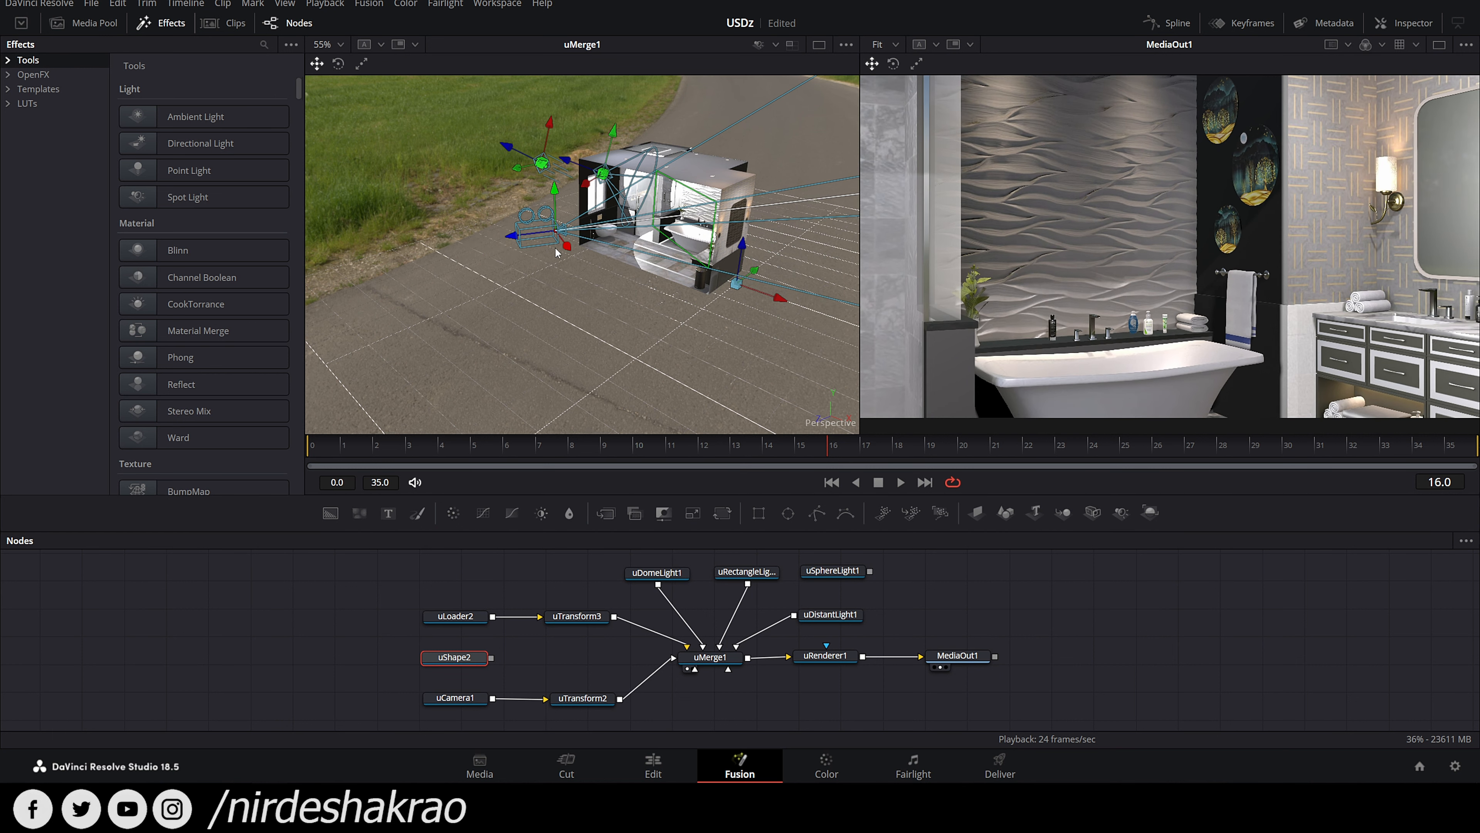
pyautogui.press('w')
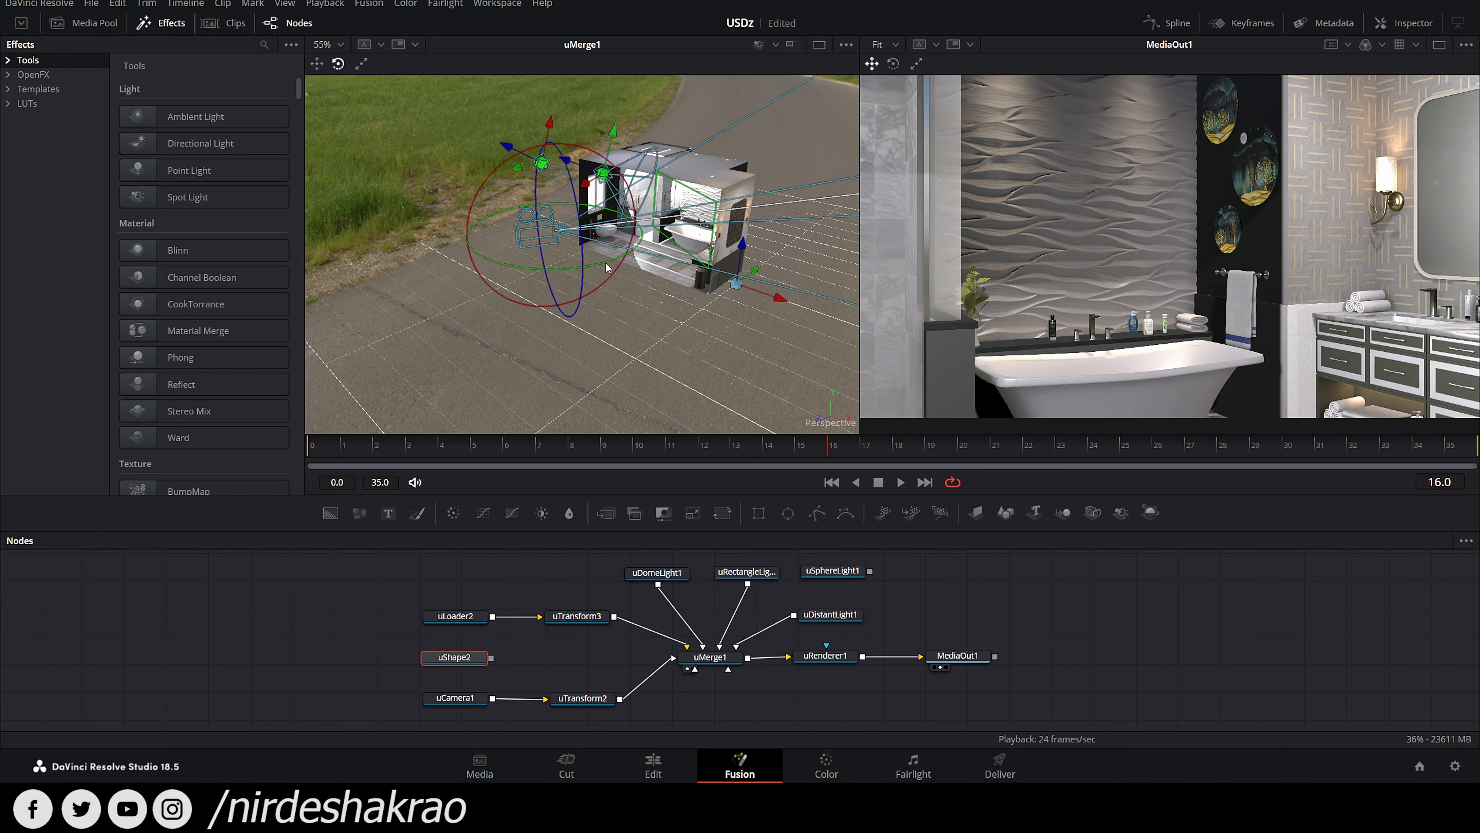
pyautogui.moveTo(595, 261); pyautogui.dragTo(636, 273)
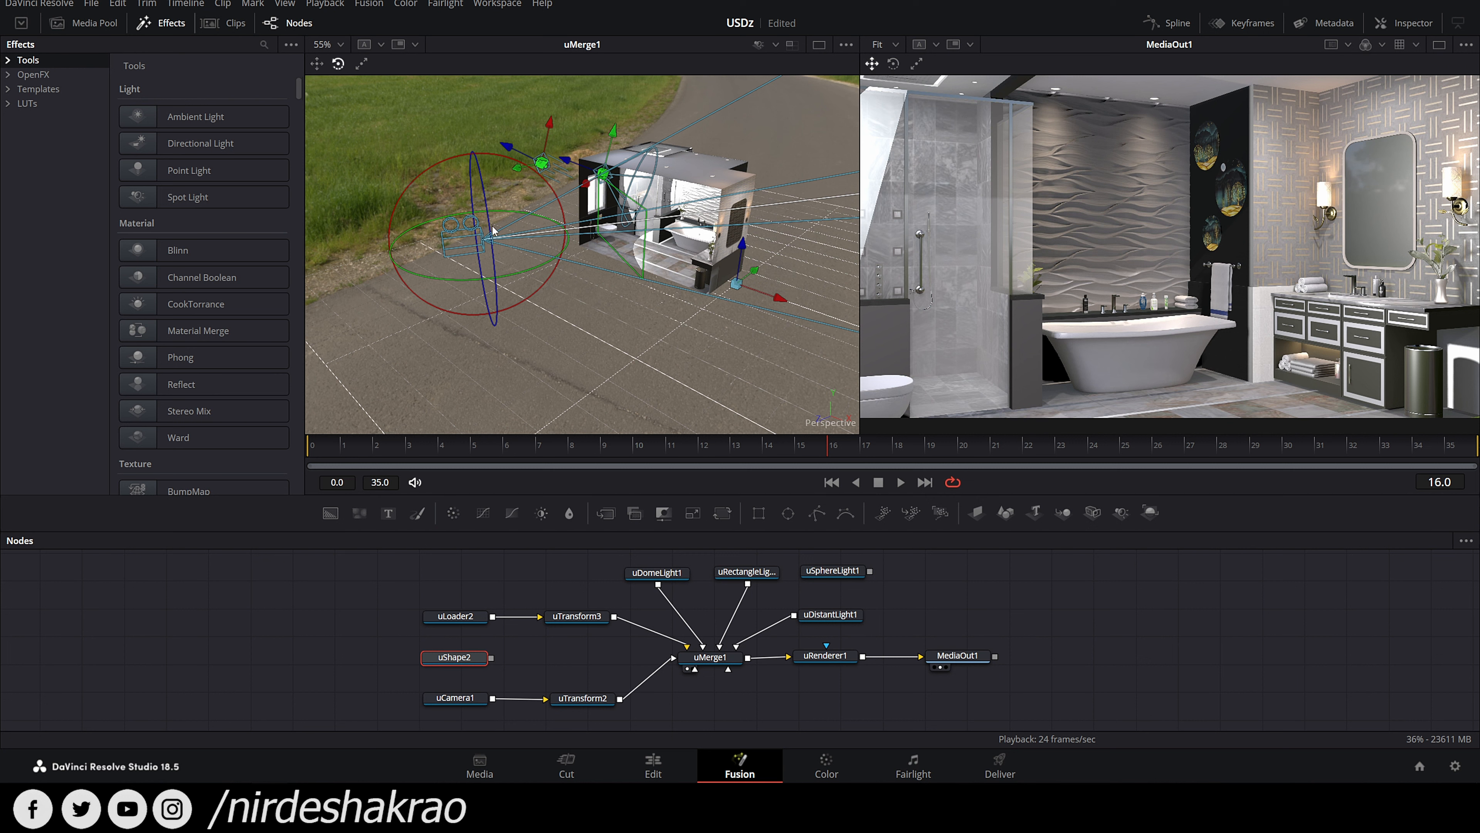
# Step: Compare the transform settings of uCamera1 and uTransform2 in the Inspector
pyautogui.click(1411, 23)
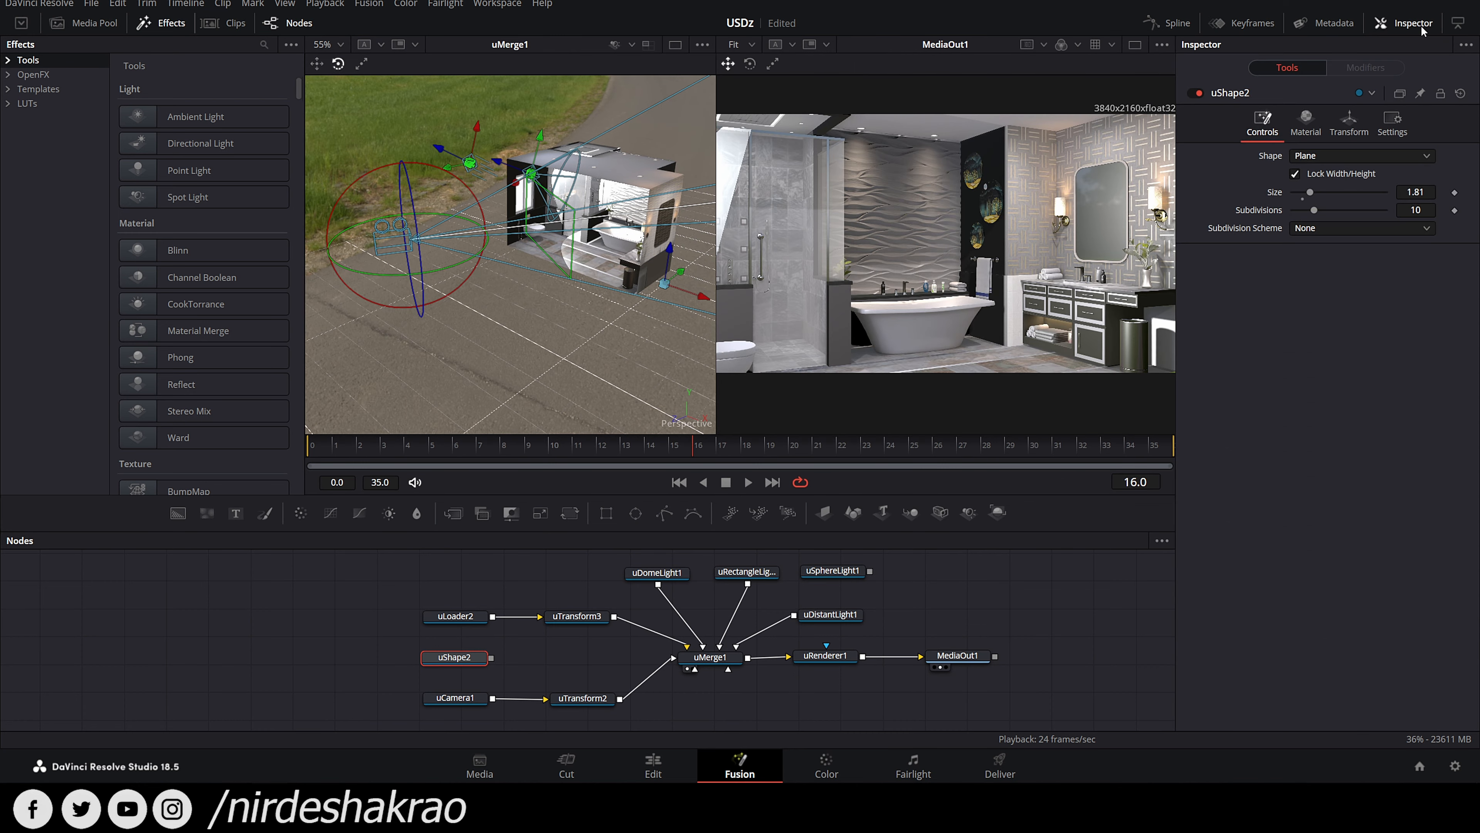
pyautogui.click(459, 697)
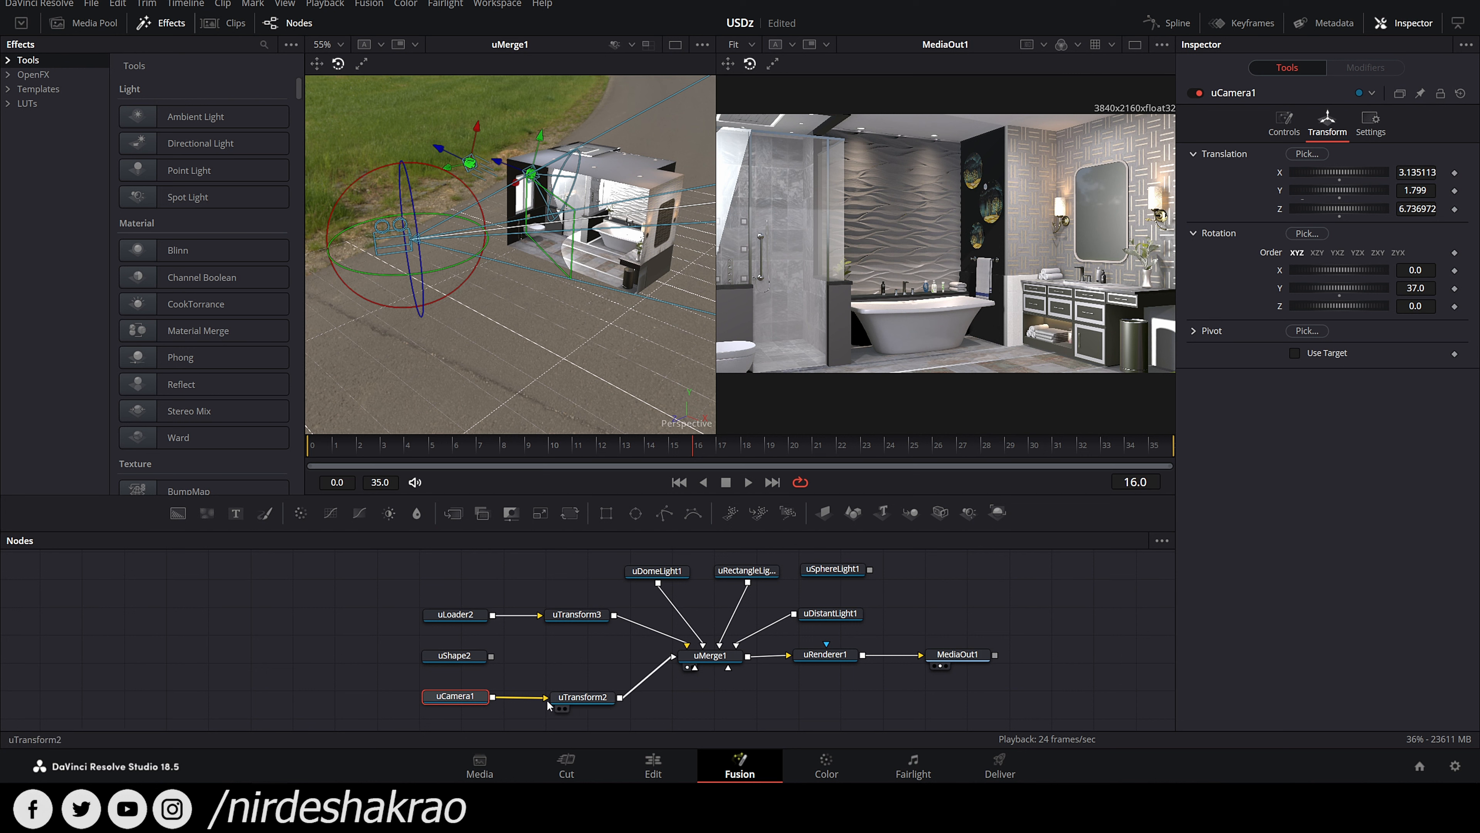
pyautogui.moveTo(462, 703); pyautogui.dragTo(464, 700)
pyautogui.moveTo(601, 697); pyautogui.dragTo(603, 696)
pyautogui.click(464, 696)
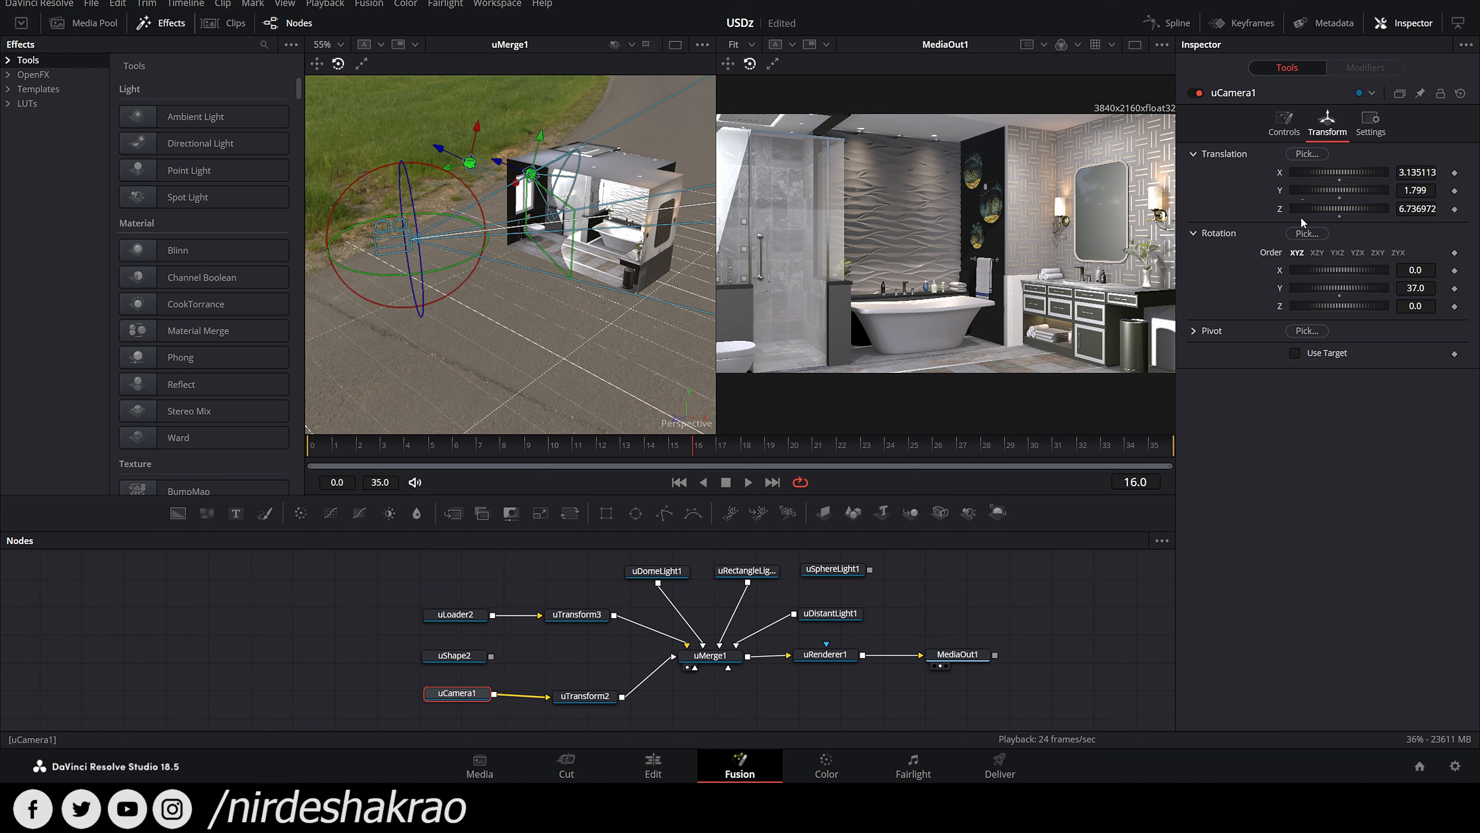
pyautogui.click(587, 695)
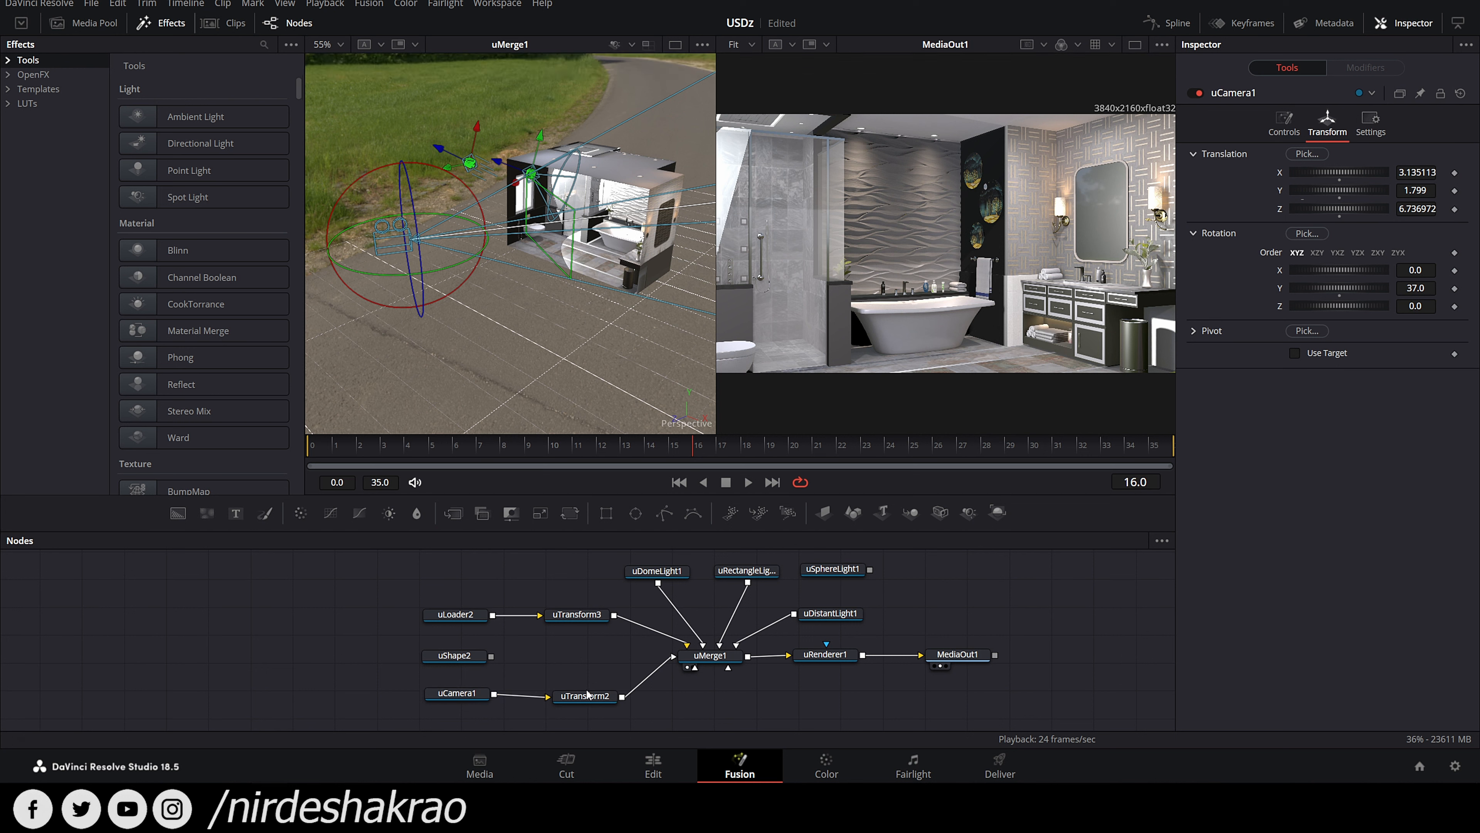
pyautogui.moveTo(579, 696); pyautogui.dragTo(581, 695)
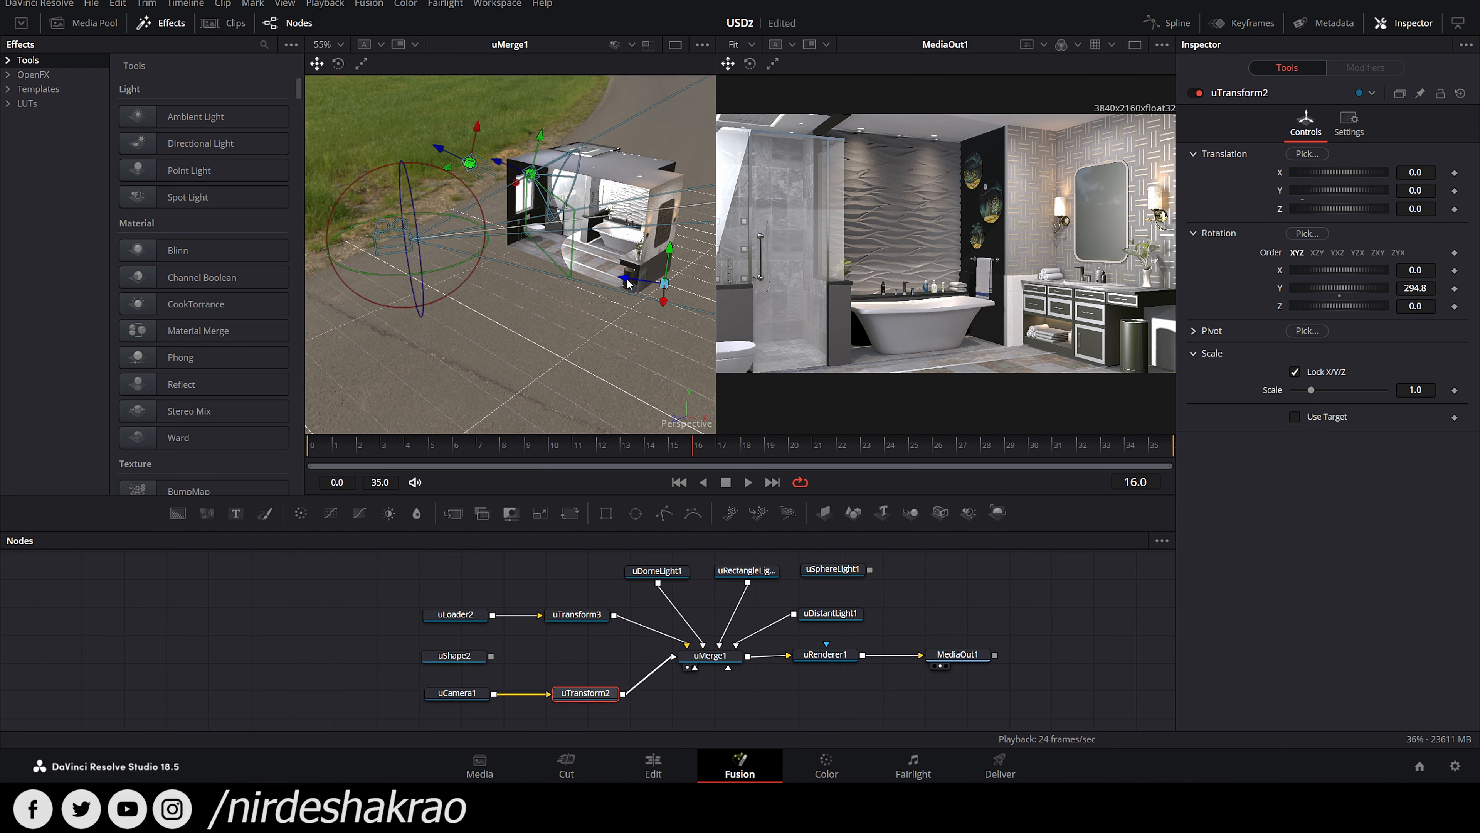
# Step: Try rotating the camera through uTransform2 in the uMerge1 view, and close the Inspector
pyautogui.click(339, 65)
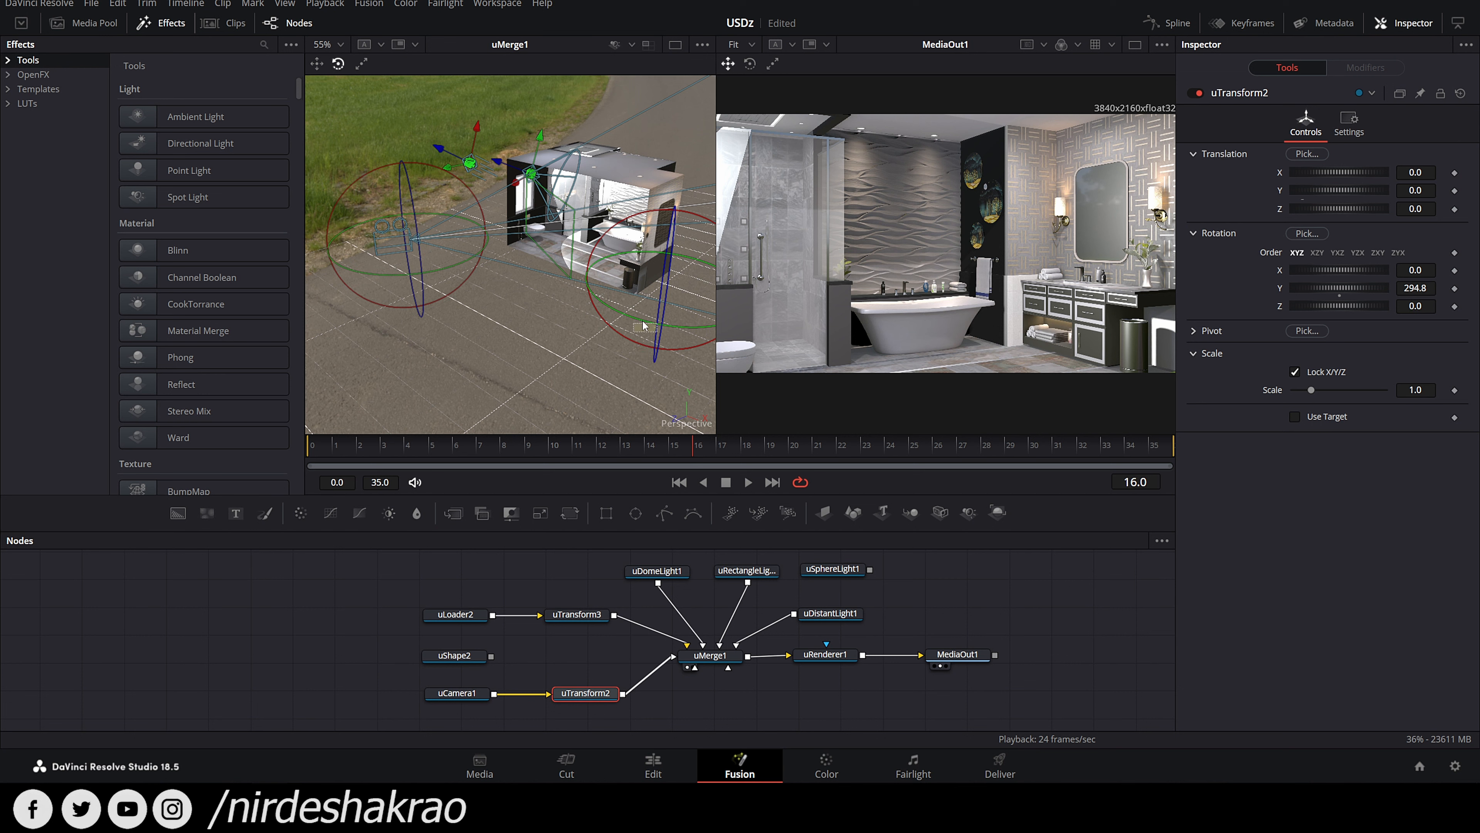
pyautogui.moveTo(640, 323); pyautogui.dragTo(622, 394)
pyautogui.click(1422, 29)
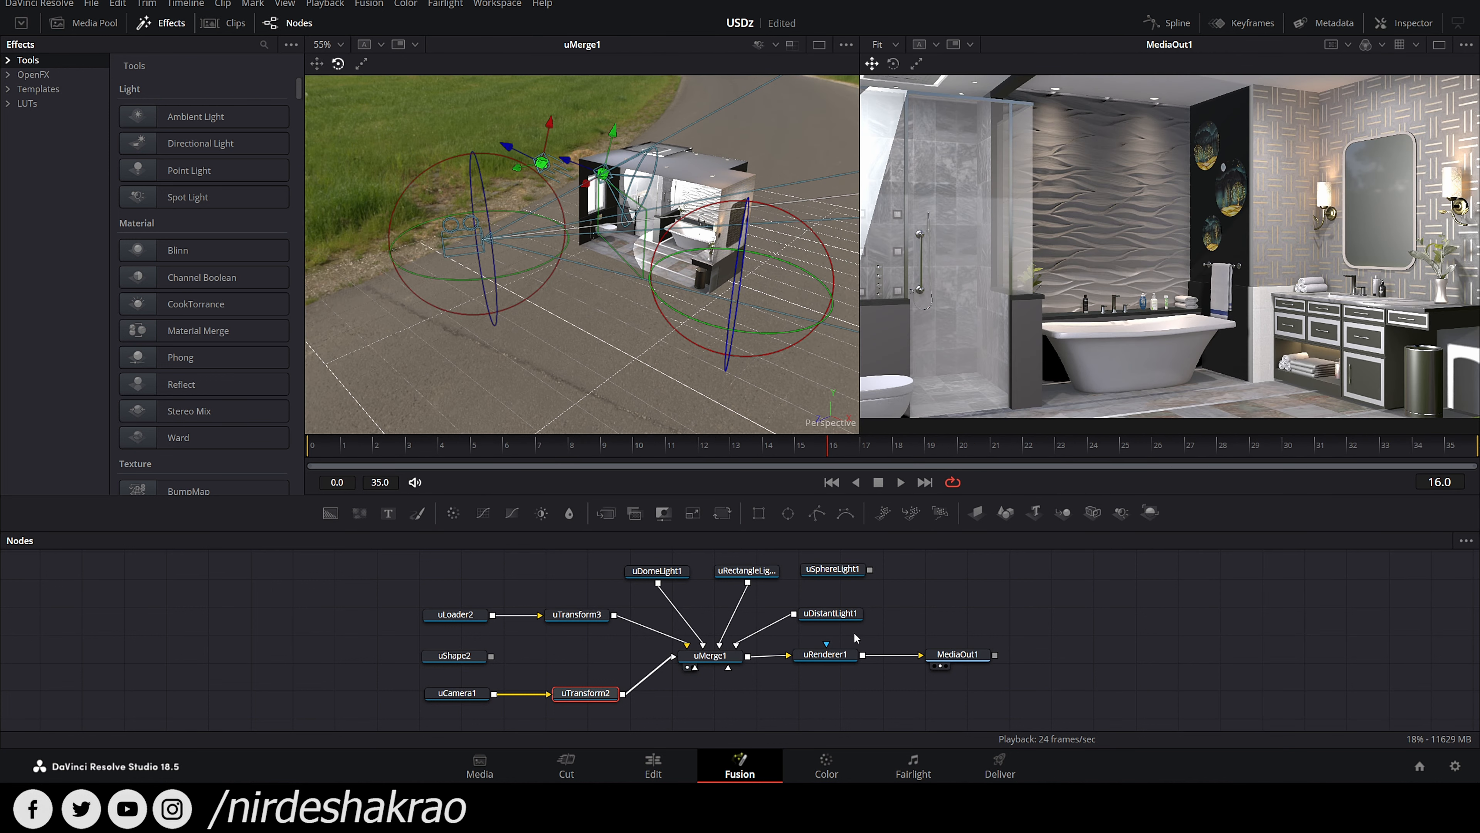
# Step: Disconnect the rectangle light from uMerge1 to check its effect on the render, and reconnect it
pyautogui.moveTo(824, 613); pyautogui.dragTo(834, 605)
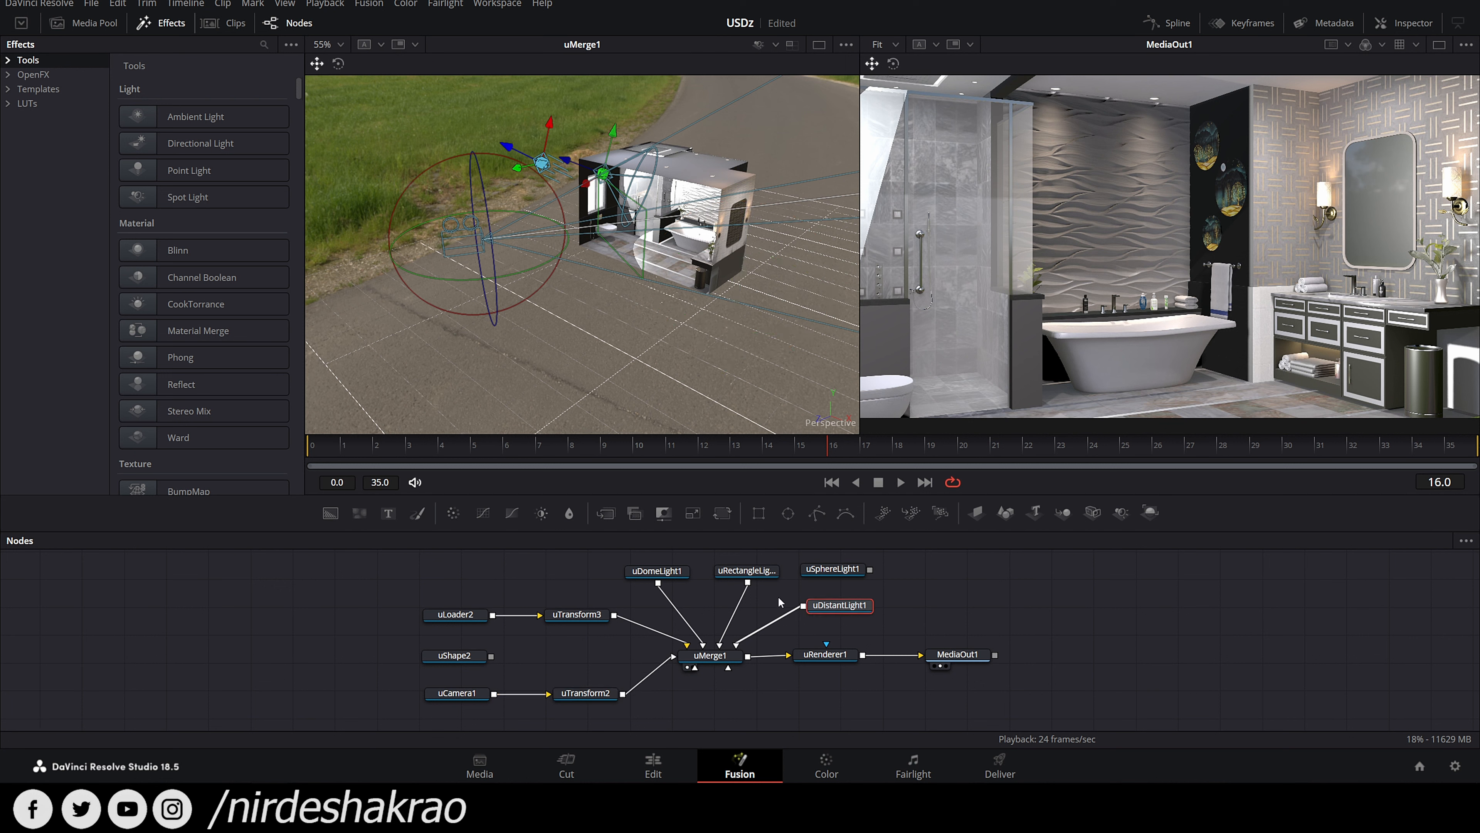
pyautogui.click(746, 575)
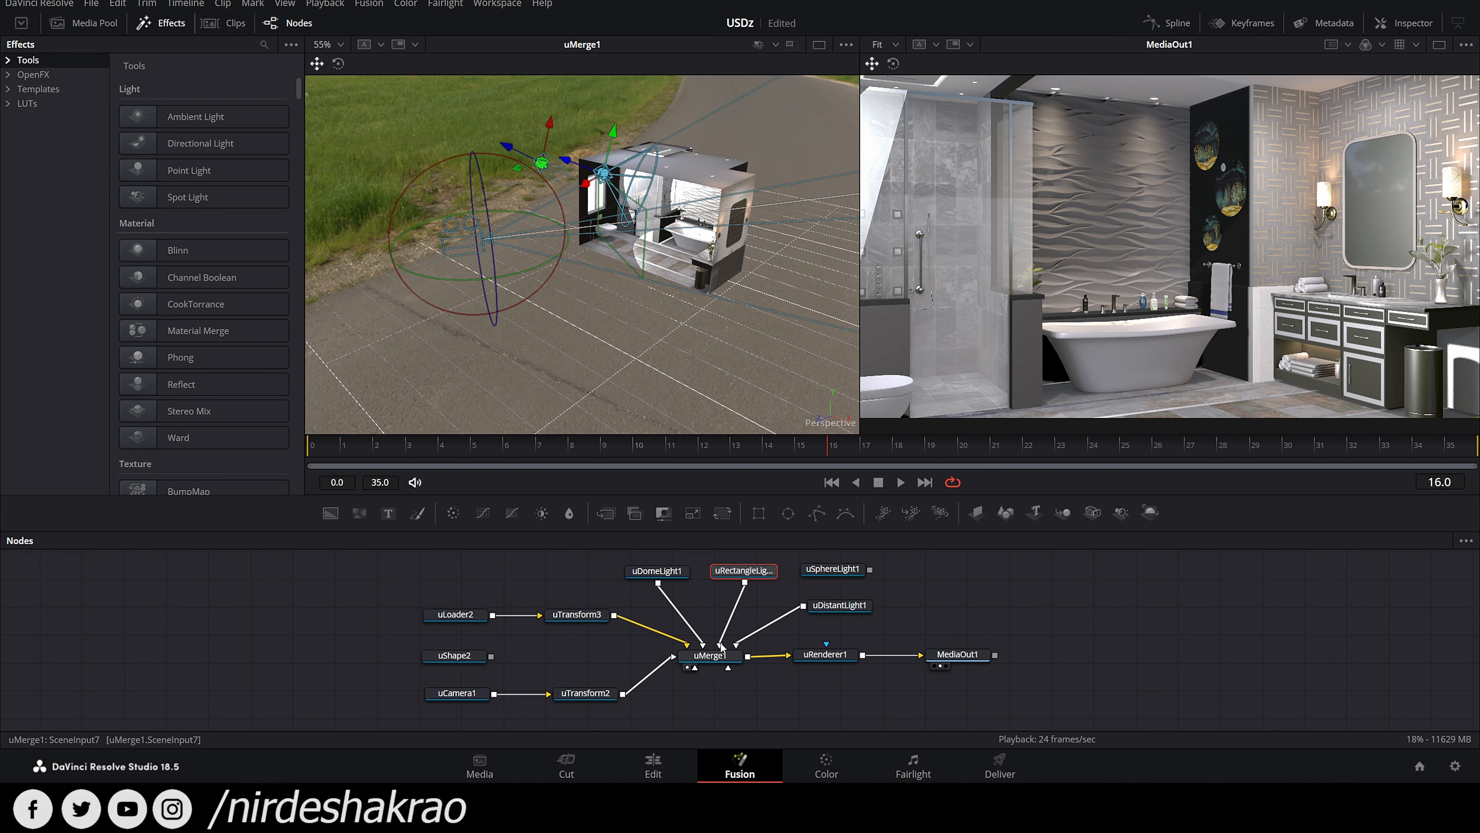
pyautogui.moveTo(722, 644); pyautogui.dragTo(745, 608)
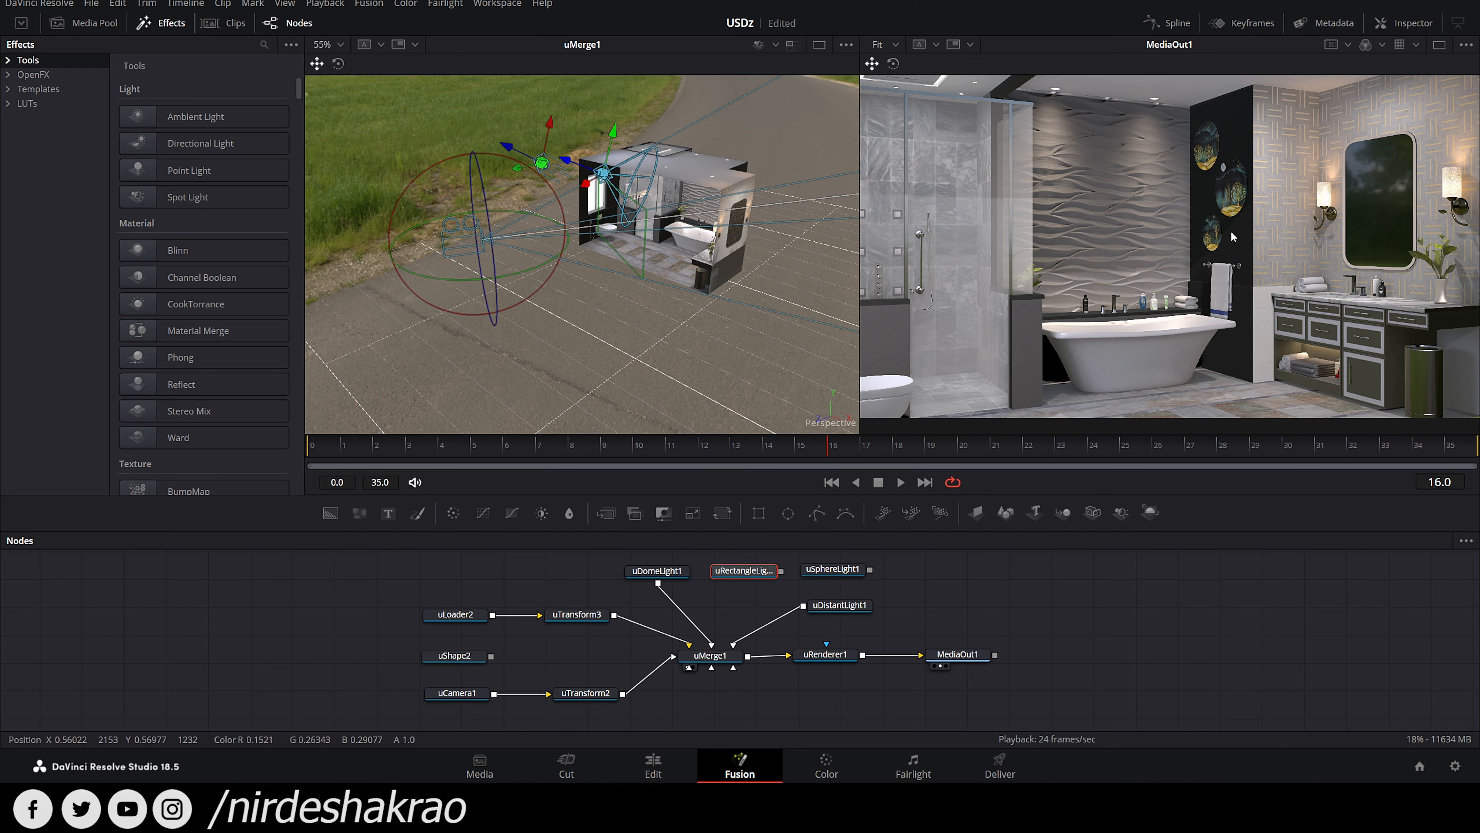
pyautogui.moveTo(781, 571); pyautogui.dragTo(717, 662)
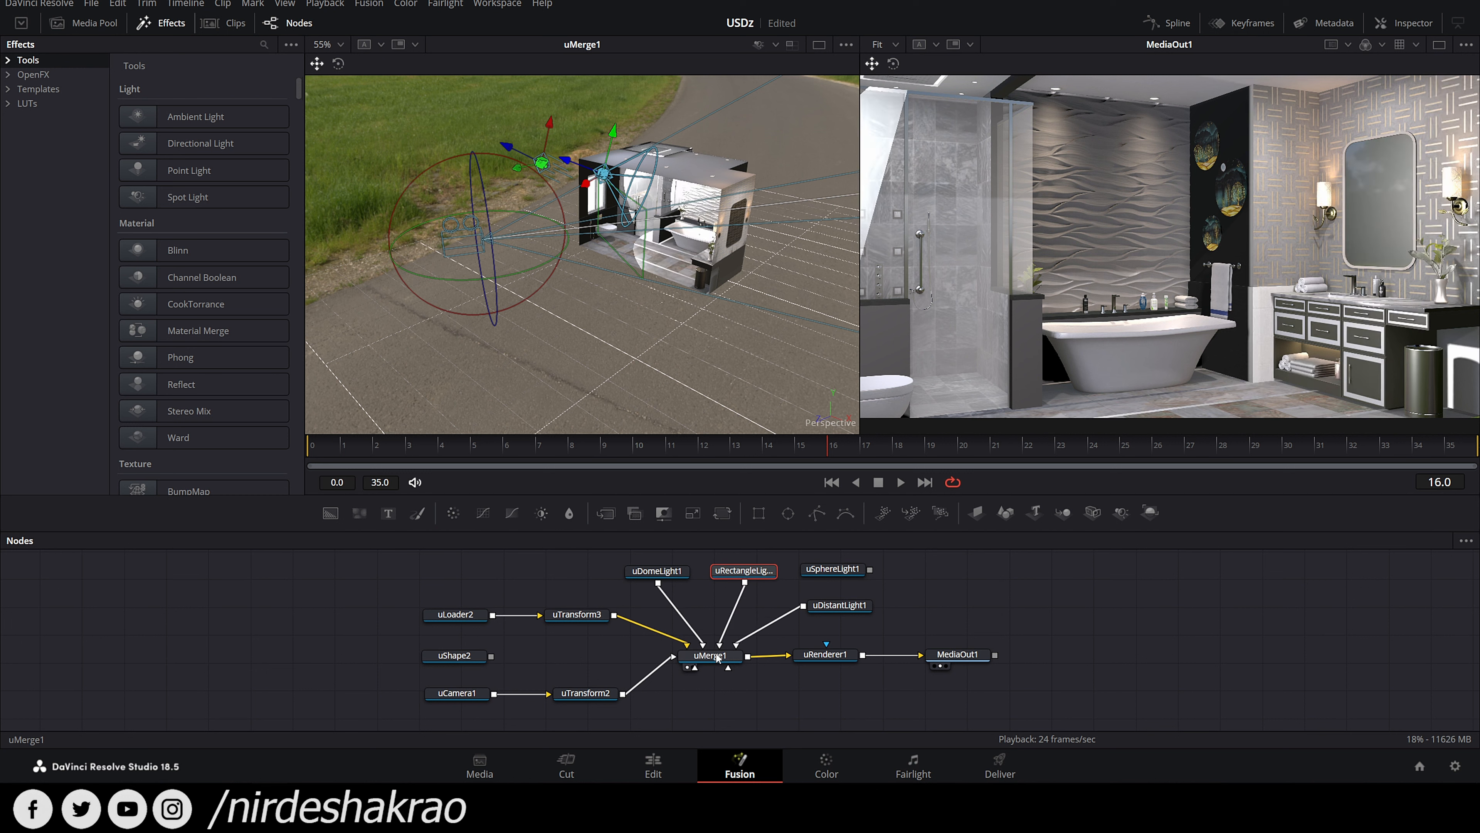
# Step: Reposition the rectangle light near the bathroom window in the uMerge1 view
pyautogui.moveTo(736, 570); pyautogui.dragTo(742, 569)
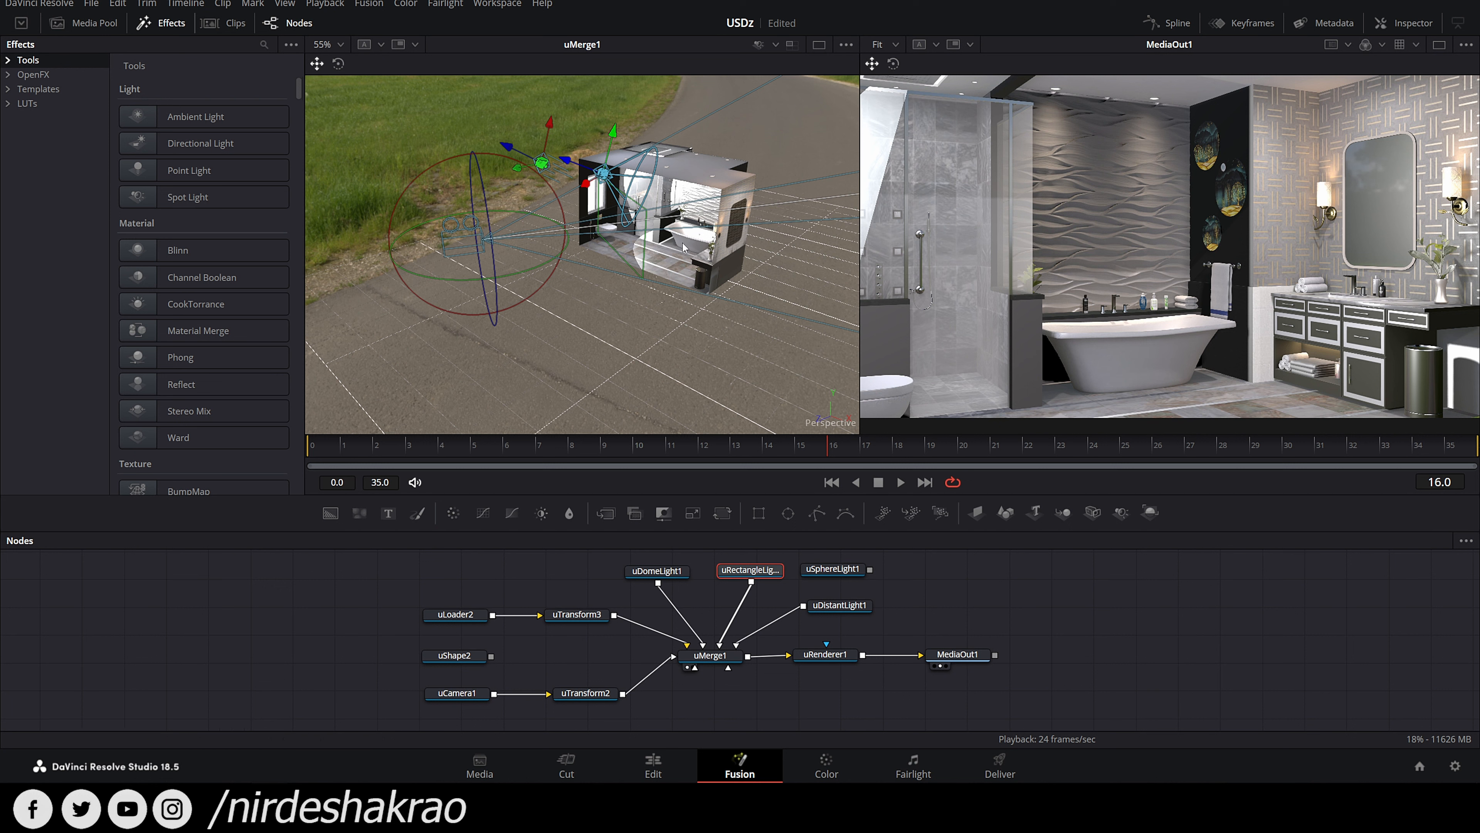
pyautogui.moveTo(577, 168); pyautogui.dragTo(561, 156)
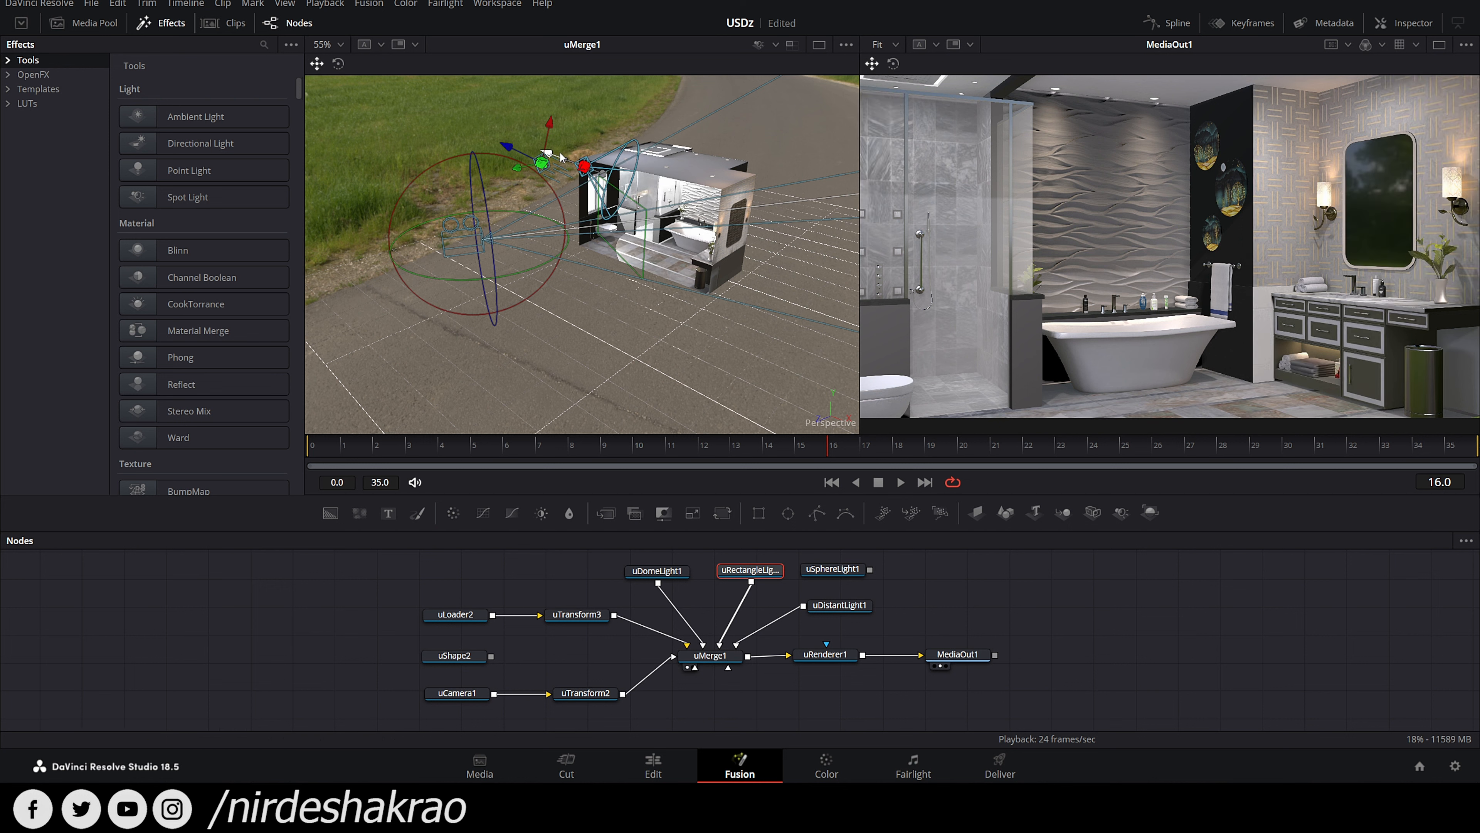
pyautogui.moveTo(561, 157)
pyautogui.mouseDown()
pyautogui.moveTo(594, 185)
pyautogui.moveTo(563, 170)
pyautogui.mouseUp()
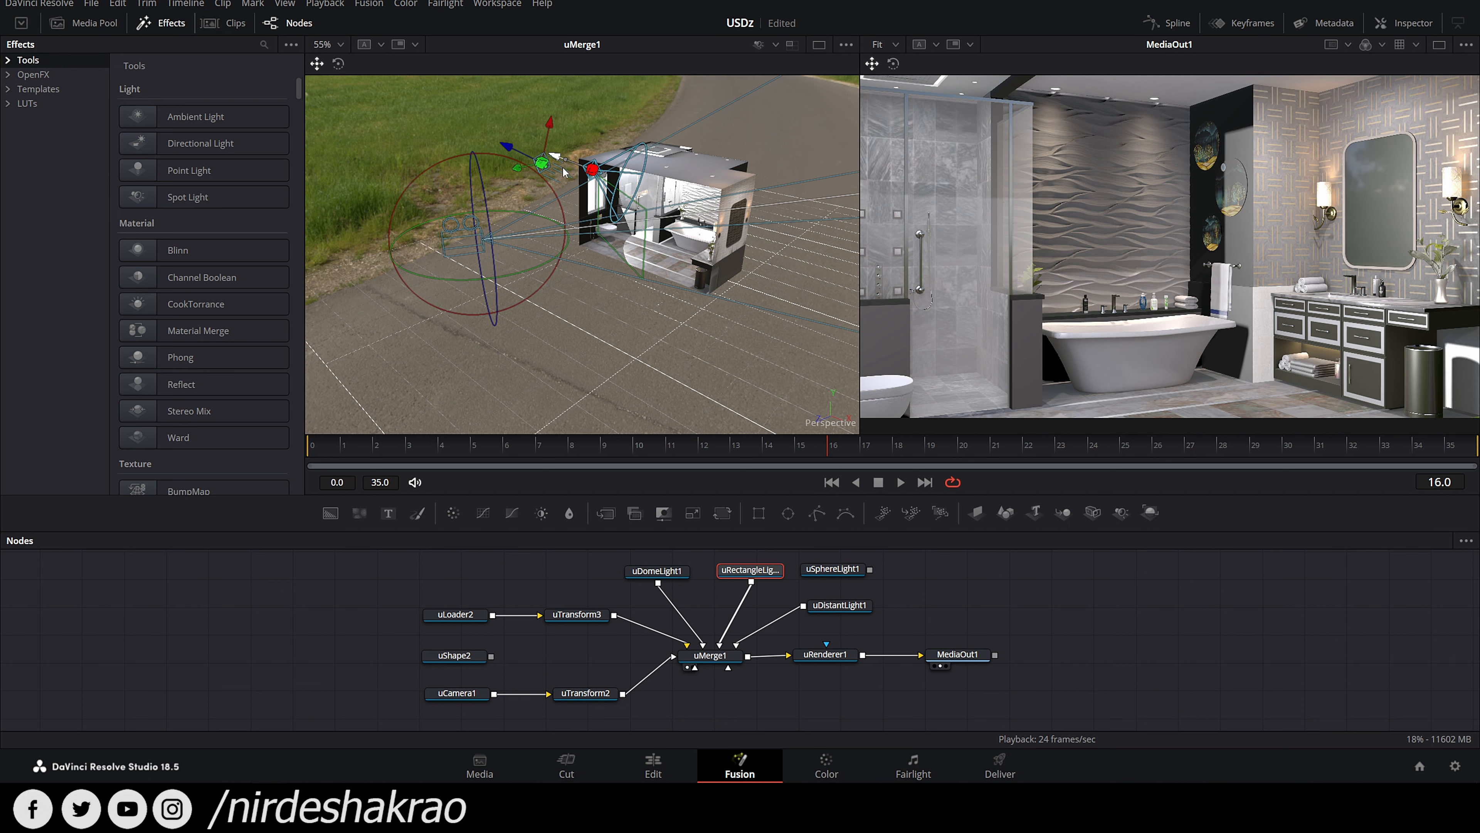
# Step: Try rotating the dome light about its Y axis in the Inspector, and undo the change
pyautogui.click(671, 575)
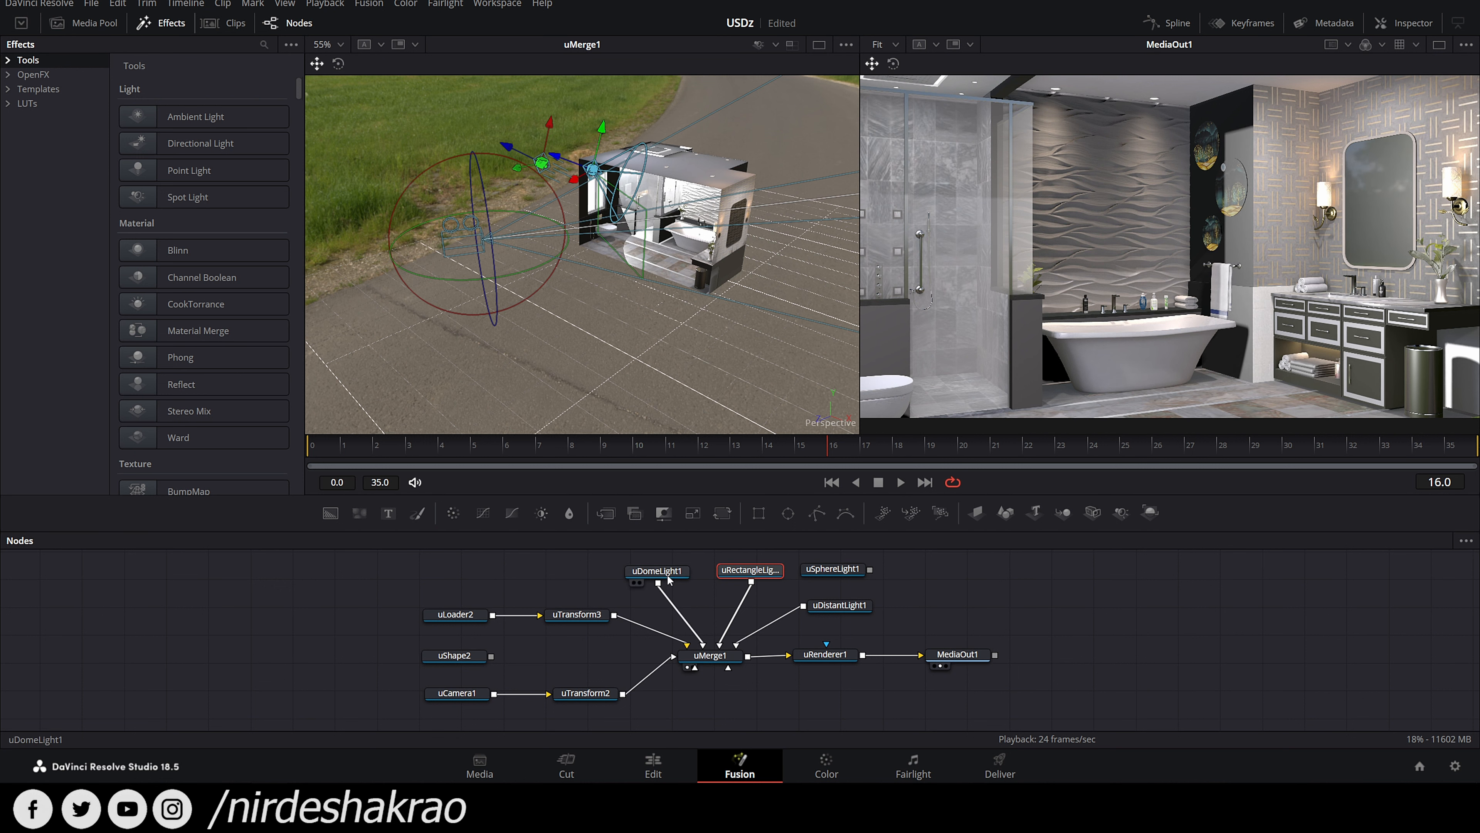
pyautogui.click(1413, 24)
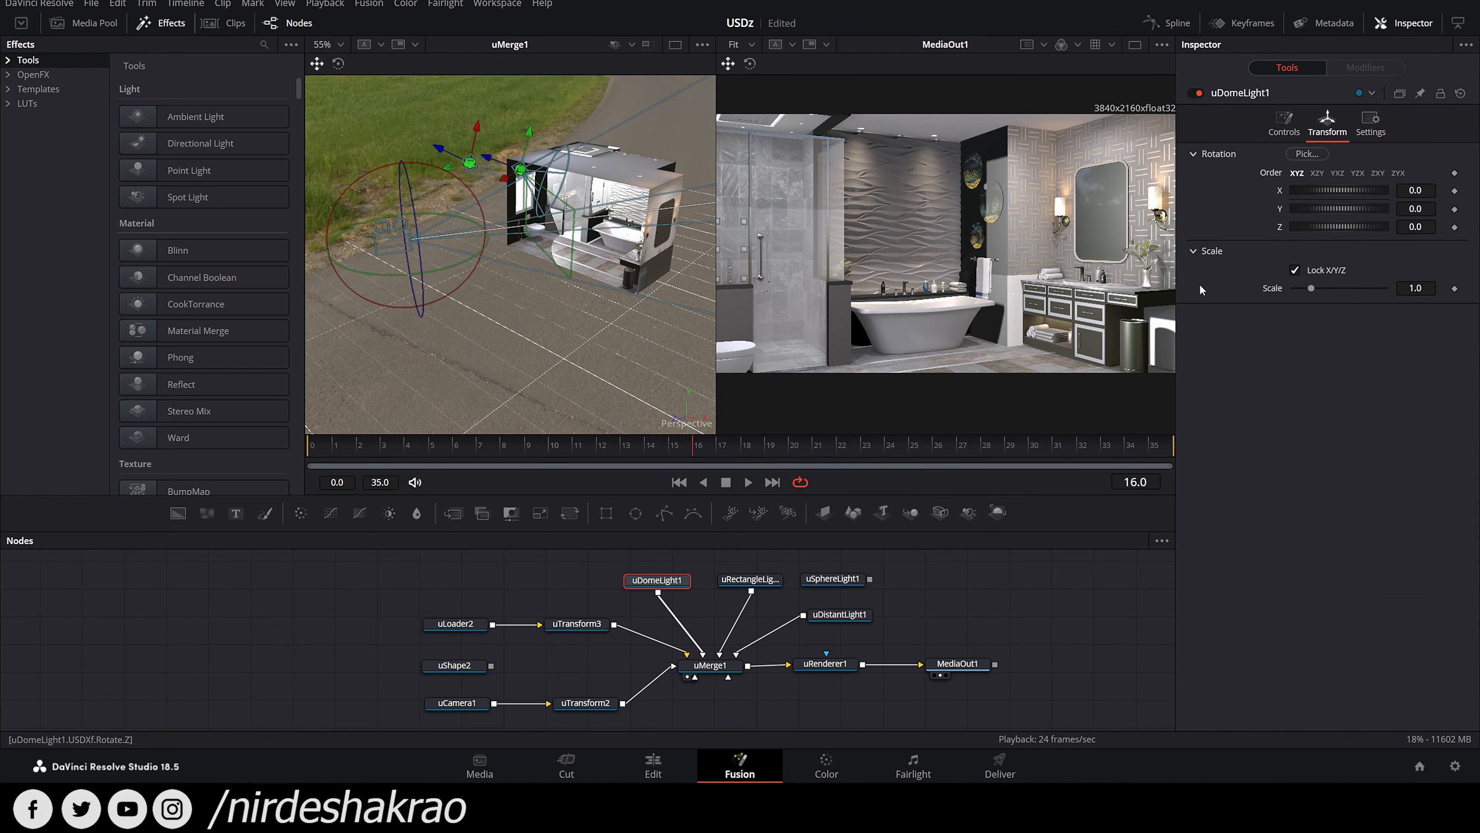
pyautogui.scroll(1, 1069, 315)
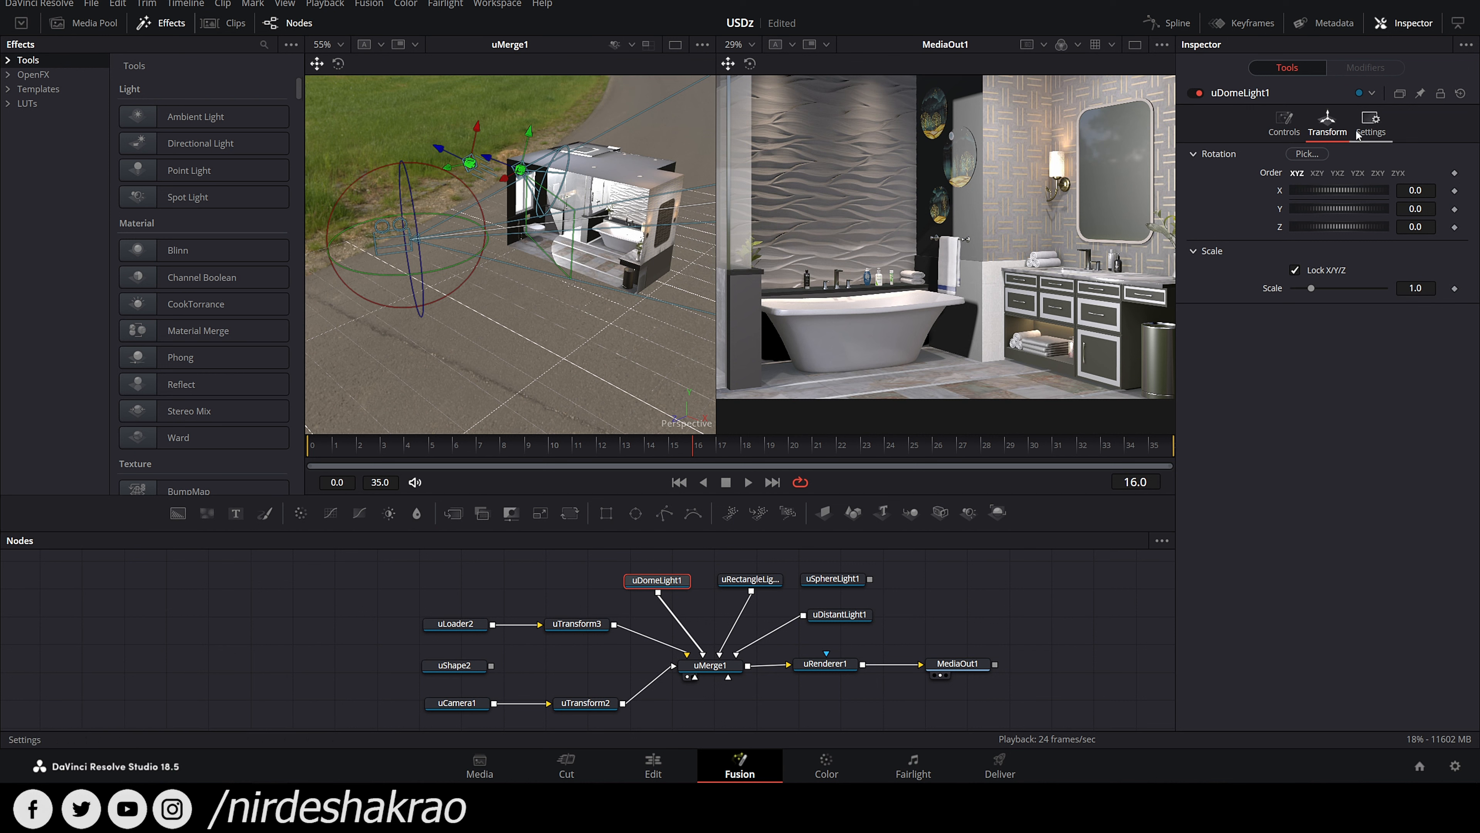
pyautogui.moveTo(1324, 207); pyautogui.dragTo(1473, 229)
pyautogui.hotkey('ctrl', 'z')
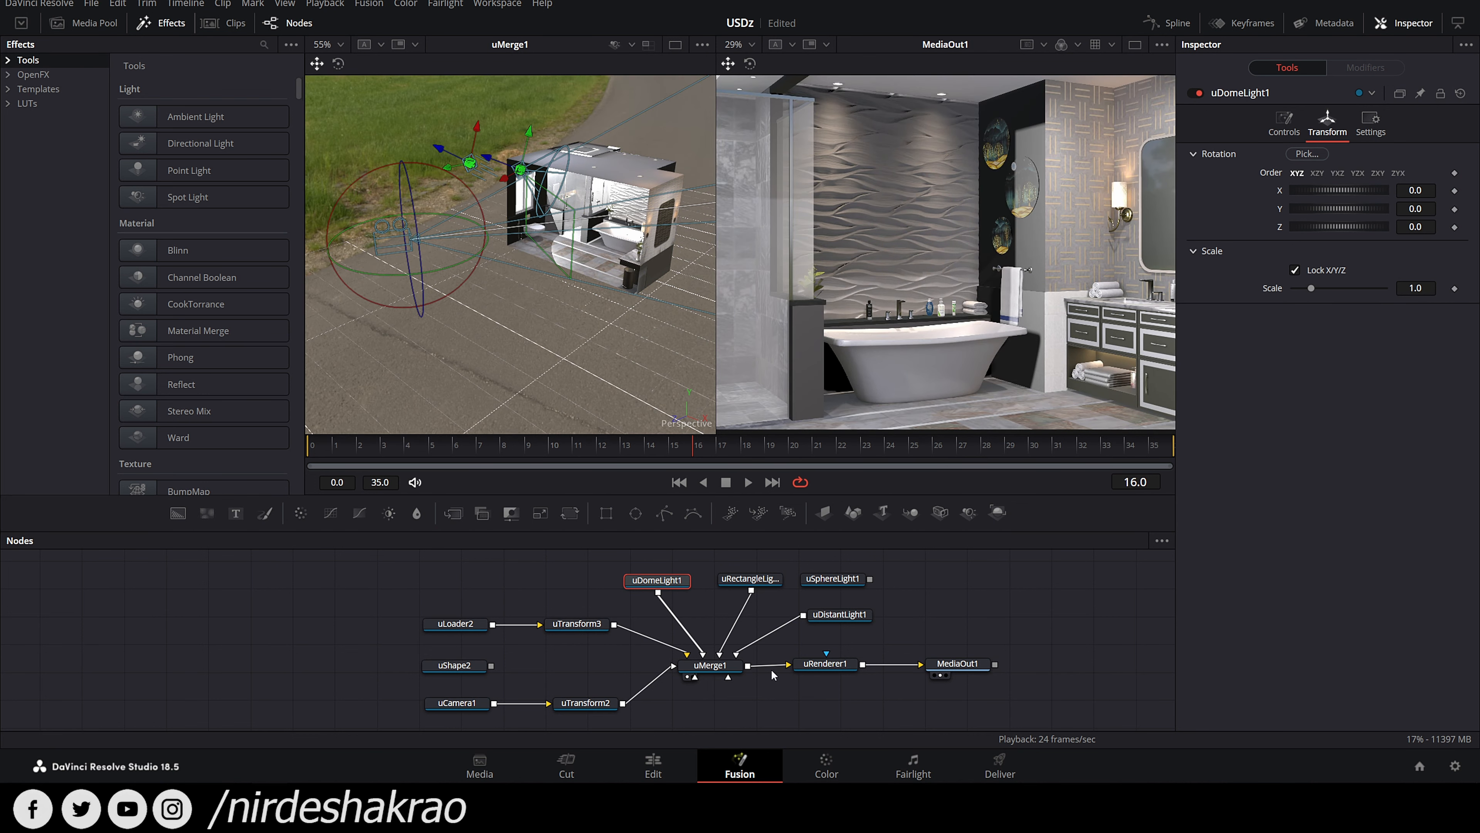
# Step: Set the Y rotation of uDistantLight1 to 28.7
pyautogui.click(839, 614)
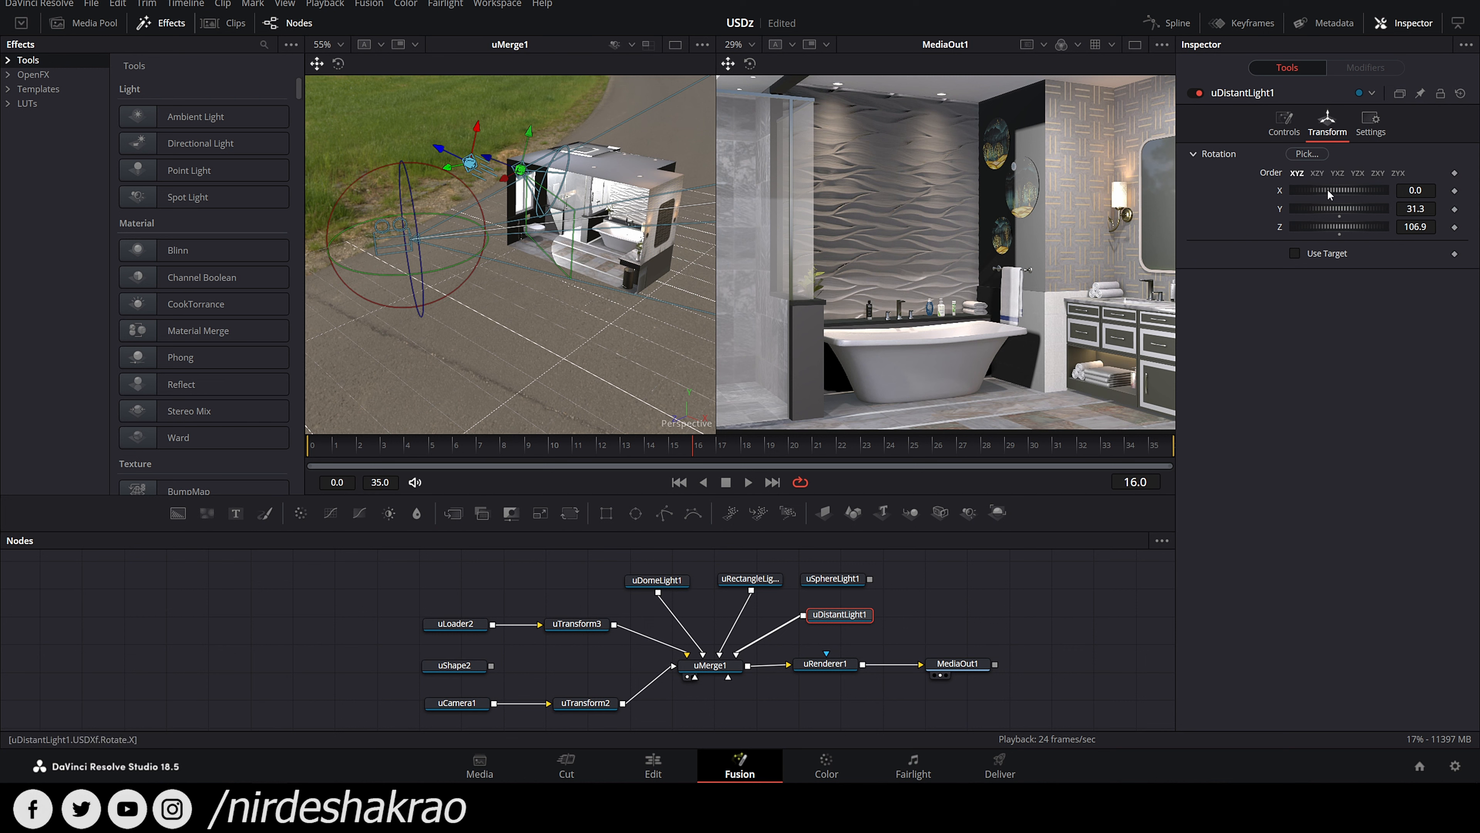
pyautogui.moveTo(1344, 210)
pyautogui.mouseDown()
pyautogui.moveTo(1299, 197)
pyautogui.moveTo(1378, 229)
pyautogui.moveTo(1341, 215)
pyautogui.mouseUp()
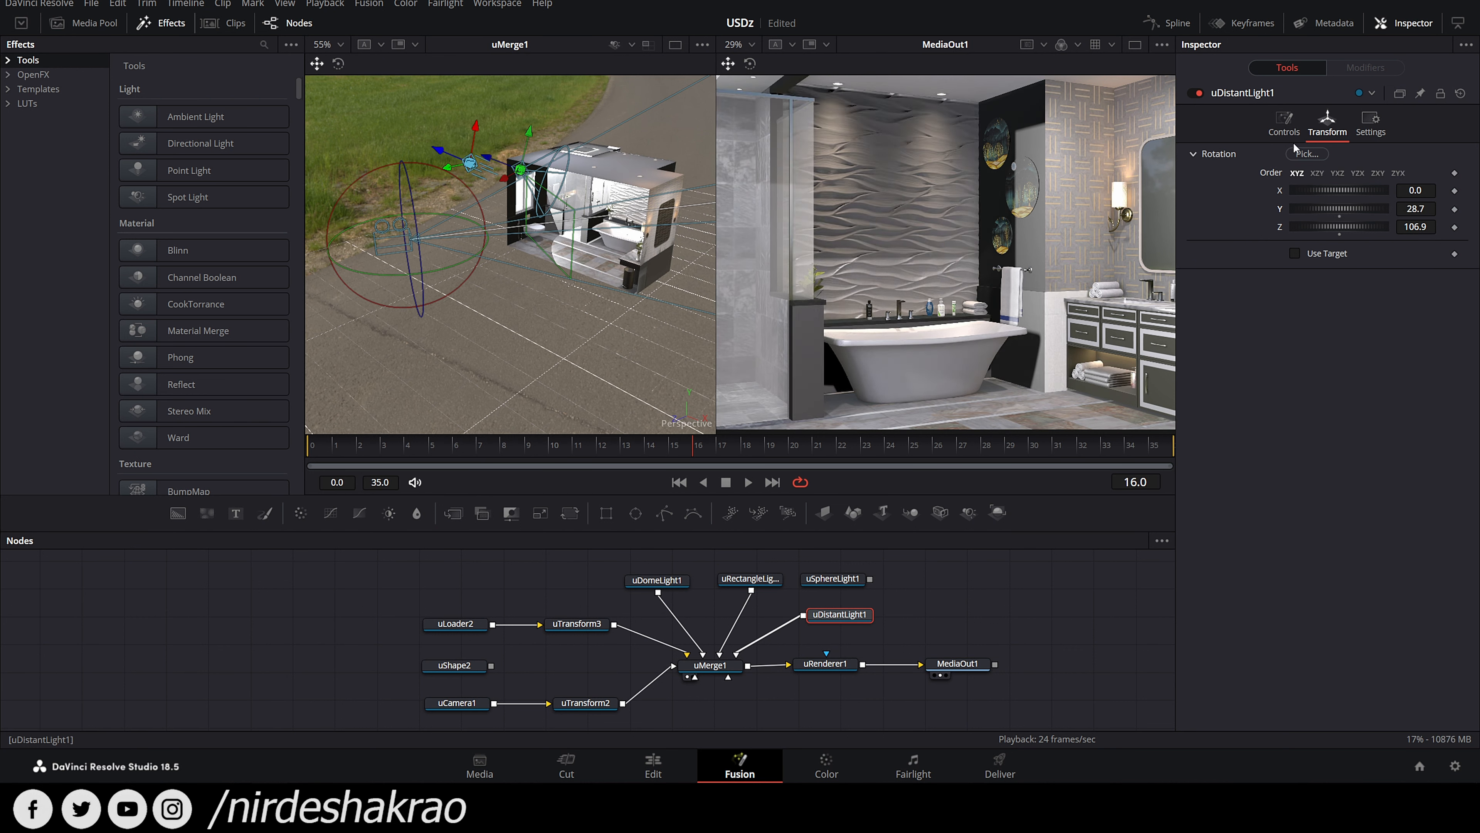
# Step: Review the light and shadow settings of uDistantLight1, and set its Y rotation to 334.0
pyautogui.click(1282, 122)
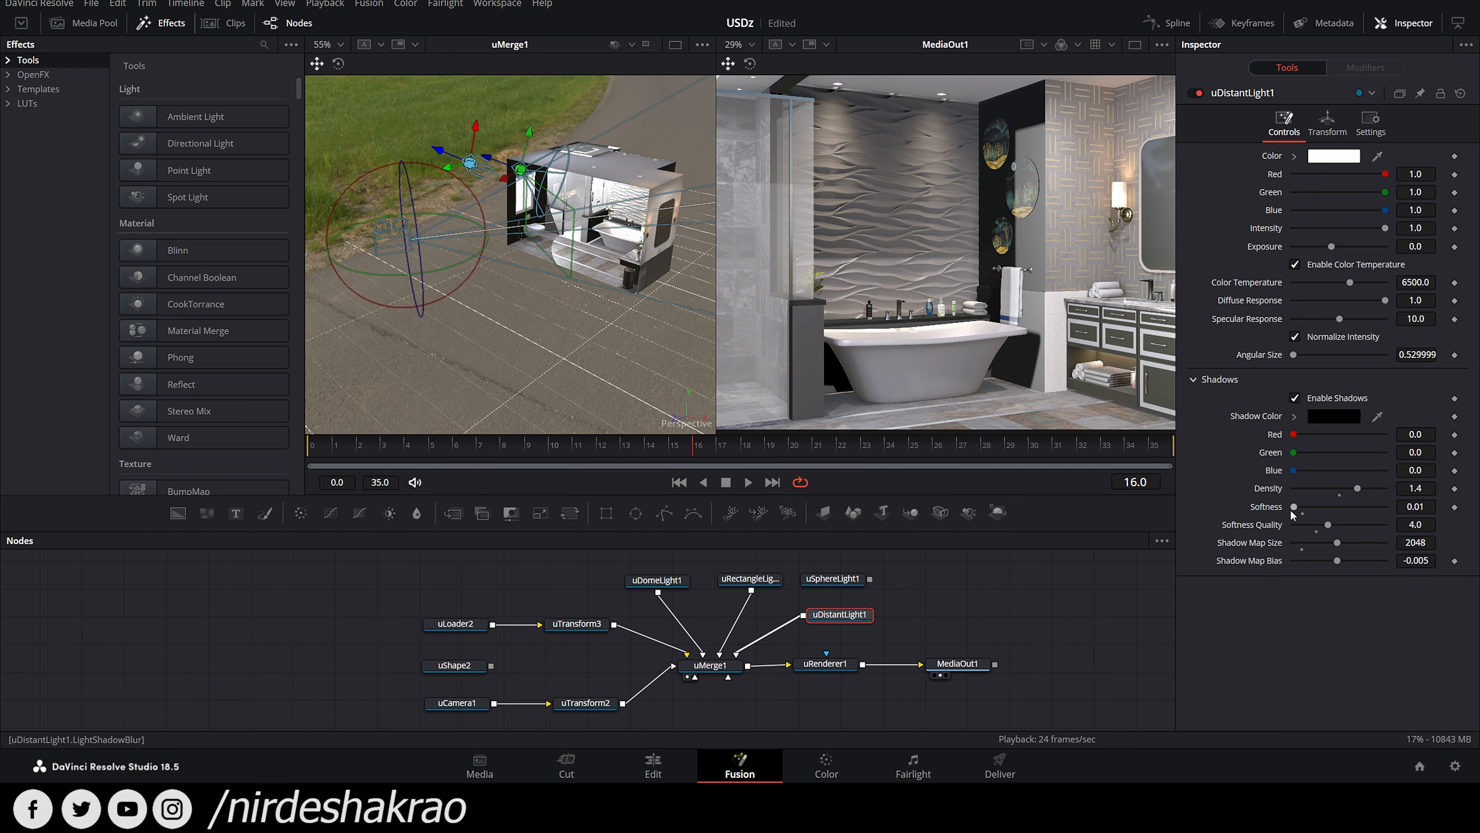
pyautogui.click(1327, 123)
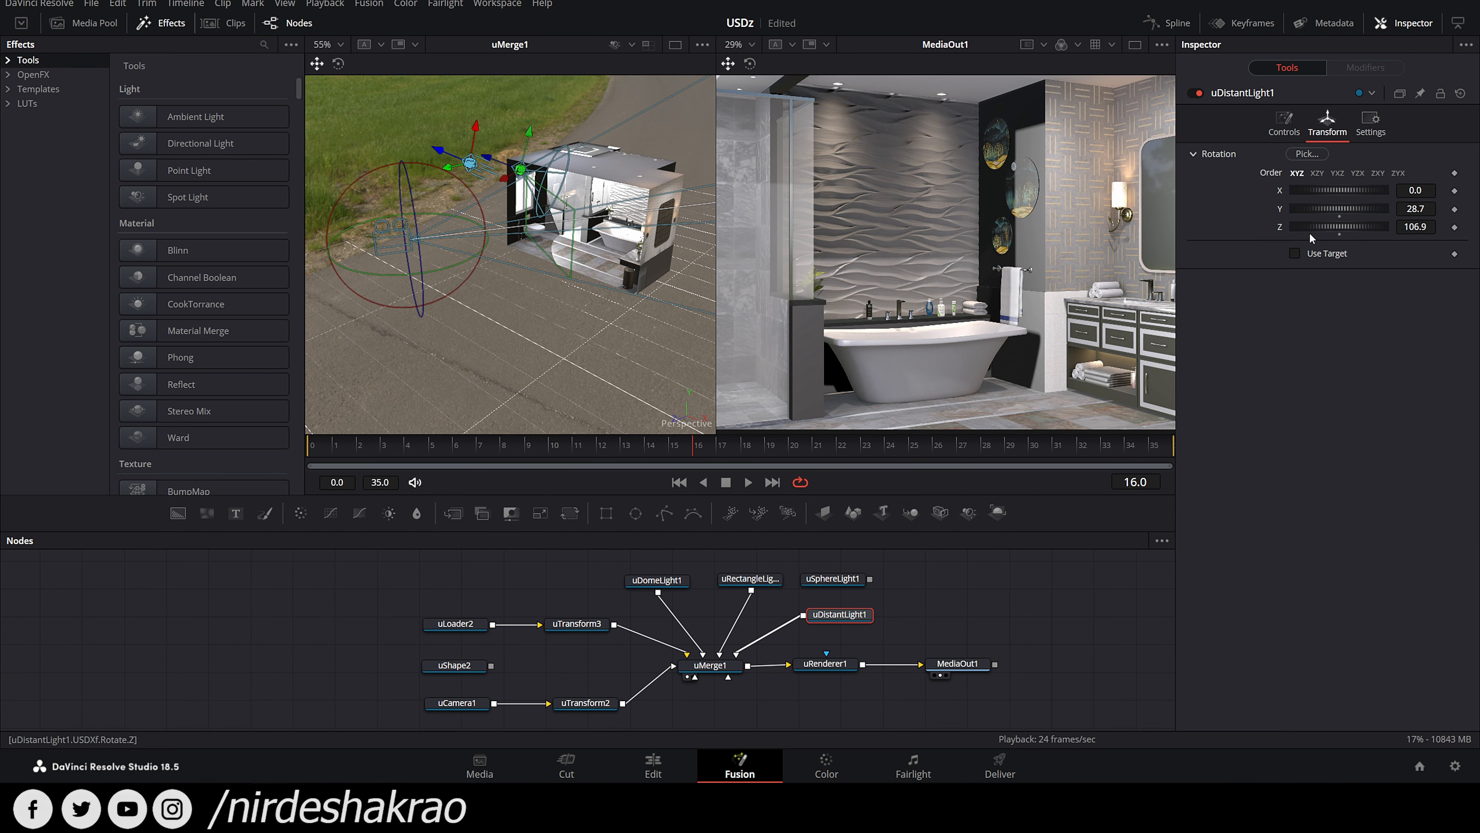
pyautogui.moveTo(1320, 207); pyautogui.dragTo(1357, 211)
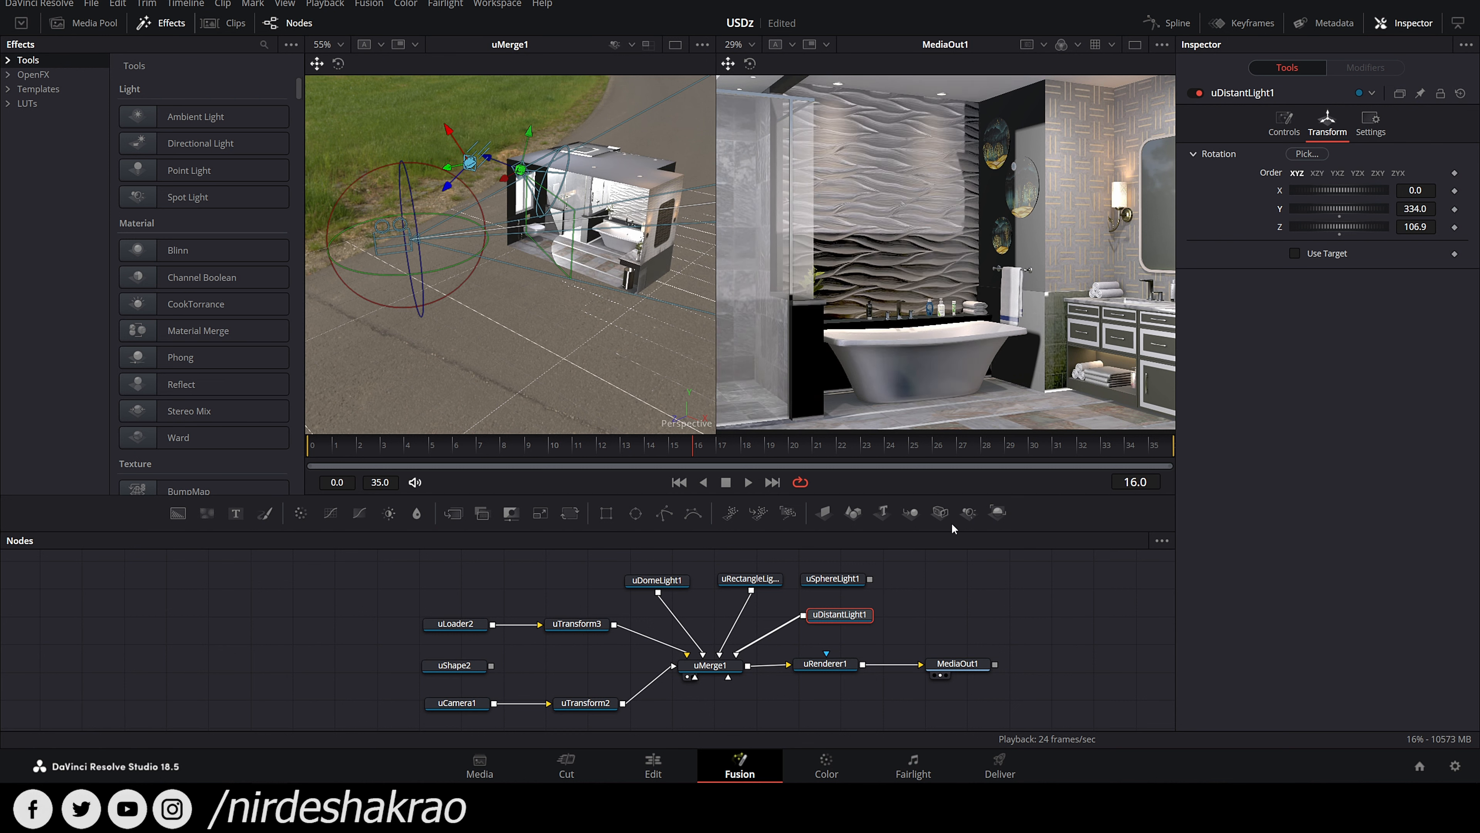
# Step: Try a Y rotation of 253.0 on uDomeLight1, undo the recent rotation changes, and check the dome light's texture settings
pyautogui.click(657, 580)
pyautogui.moveTo(1309, 213); pyautogui.dragTo(1388, 208)
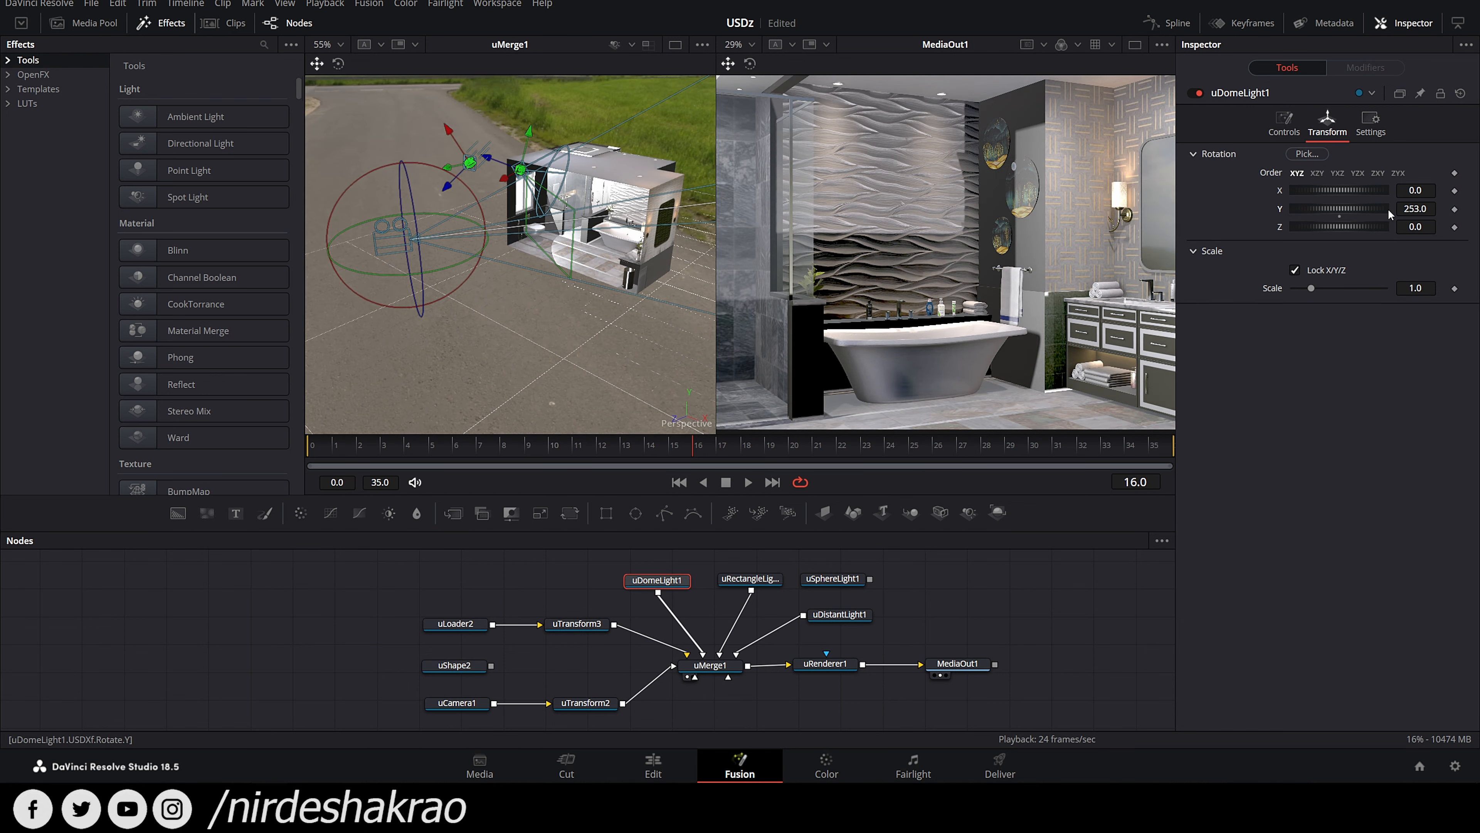
pyautogui.hotkey('ctrl', 'z')
pyautogui.hotkey('ctrl', 'z')
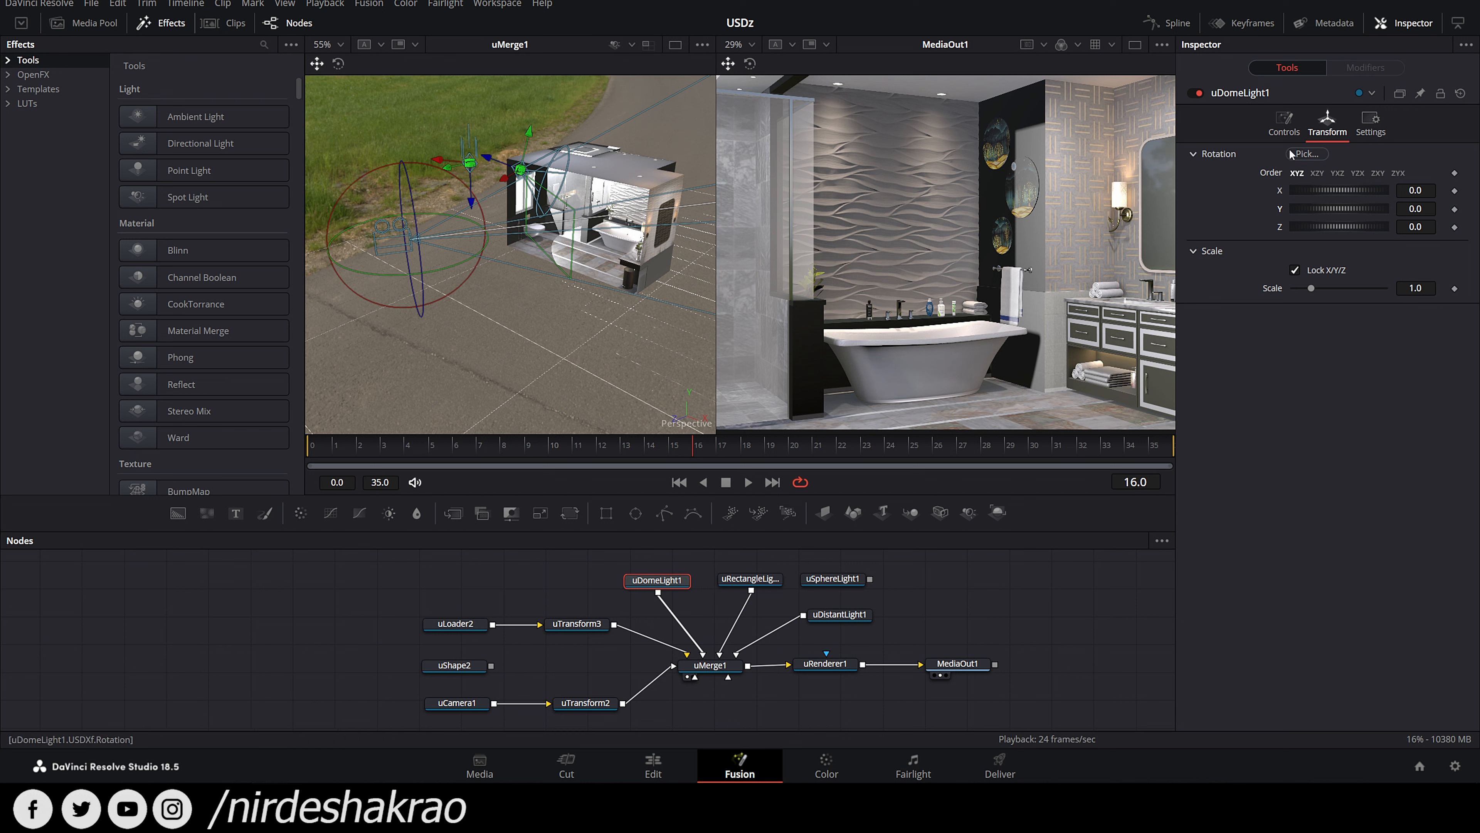
pyautogui.click(1284, 125)
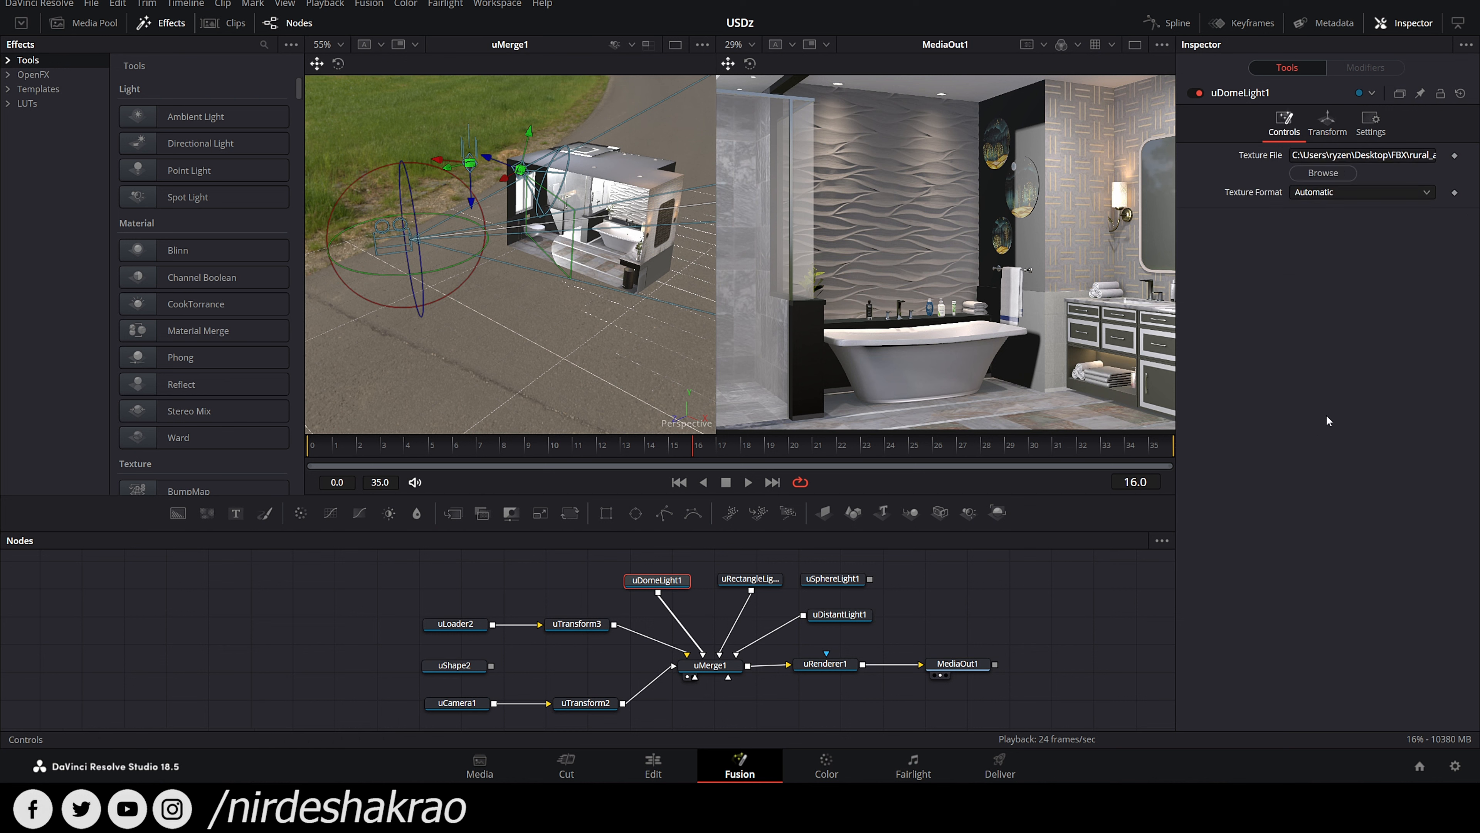
# Step: Rotate uDistantLight1 to about -33.9 on Y and about 409.5 on Z
pyautogui.click(1327, 122)
pyautogui.click(837, 614)
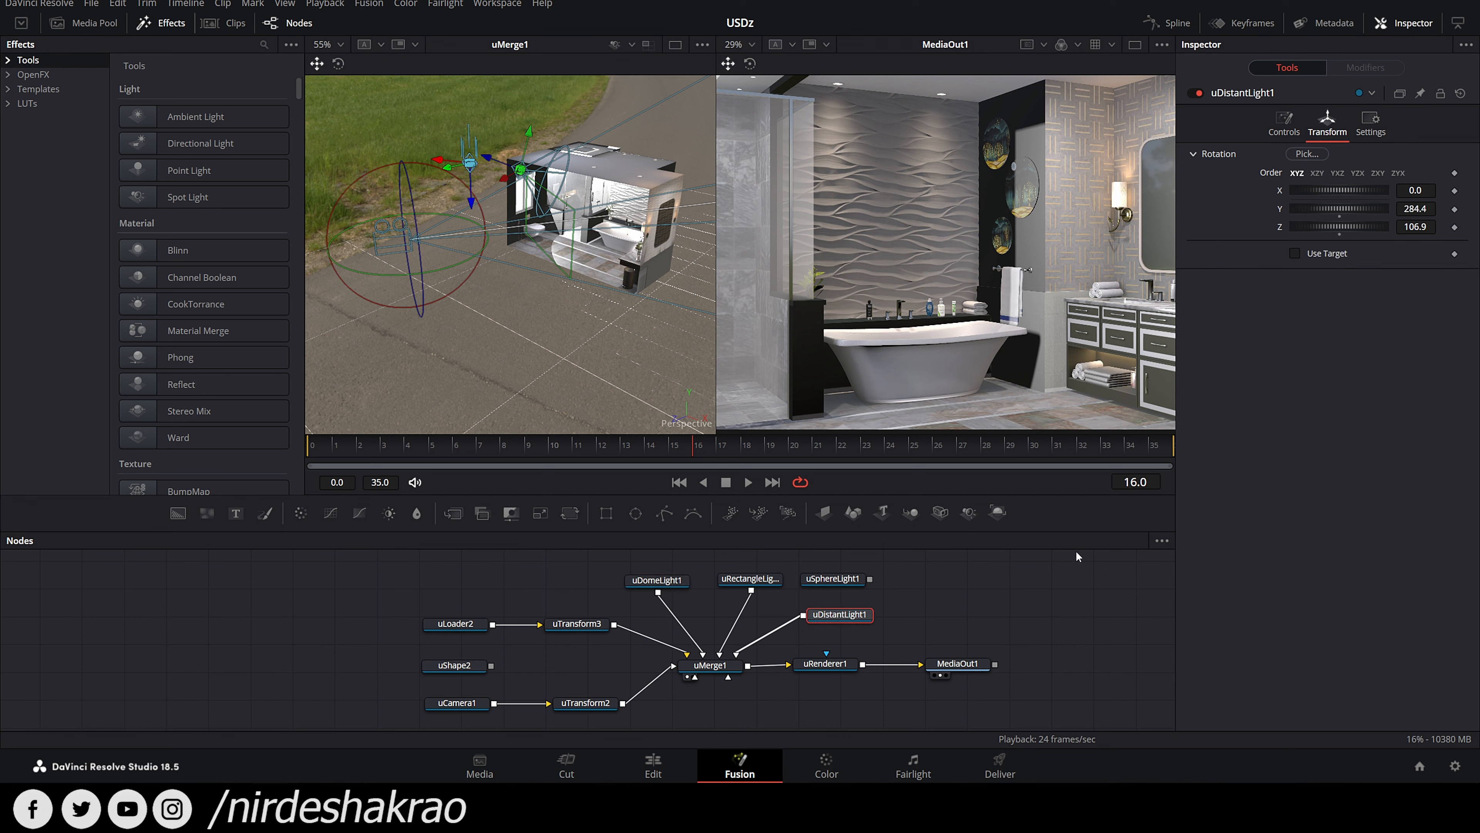
pyautogui.moveTo(1322, 227); pyautogui.dragTo(1407, 234)
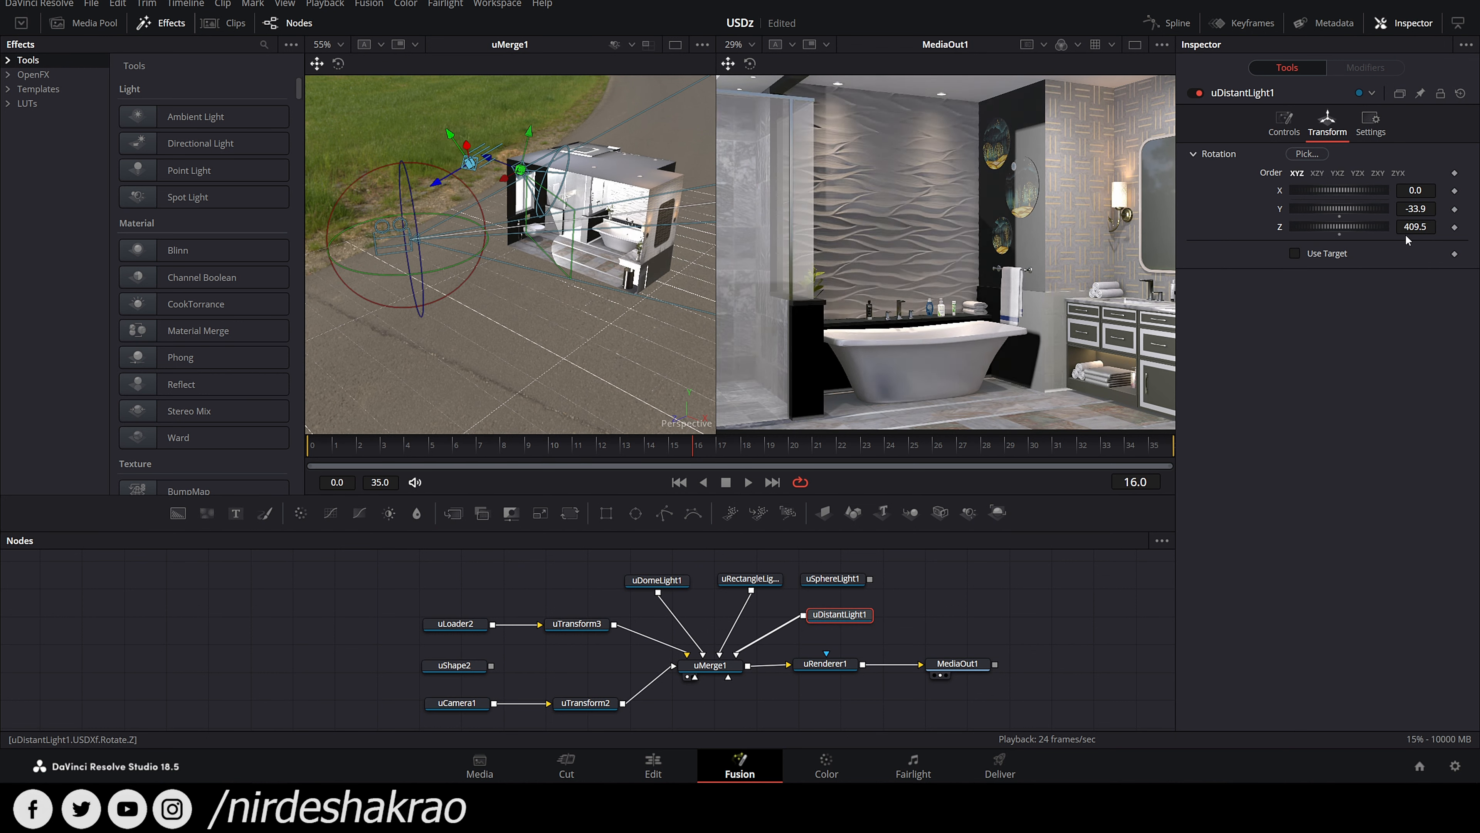
# Step: Set the shadow softness of uDistantLight1 to 0.0
pyautogui.click(1284, 124)
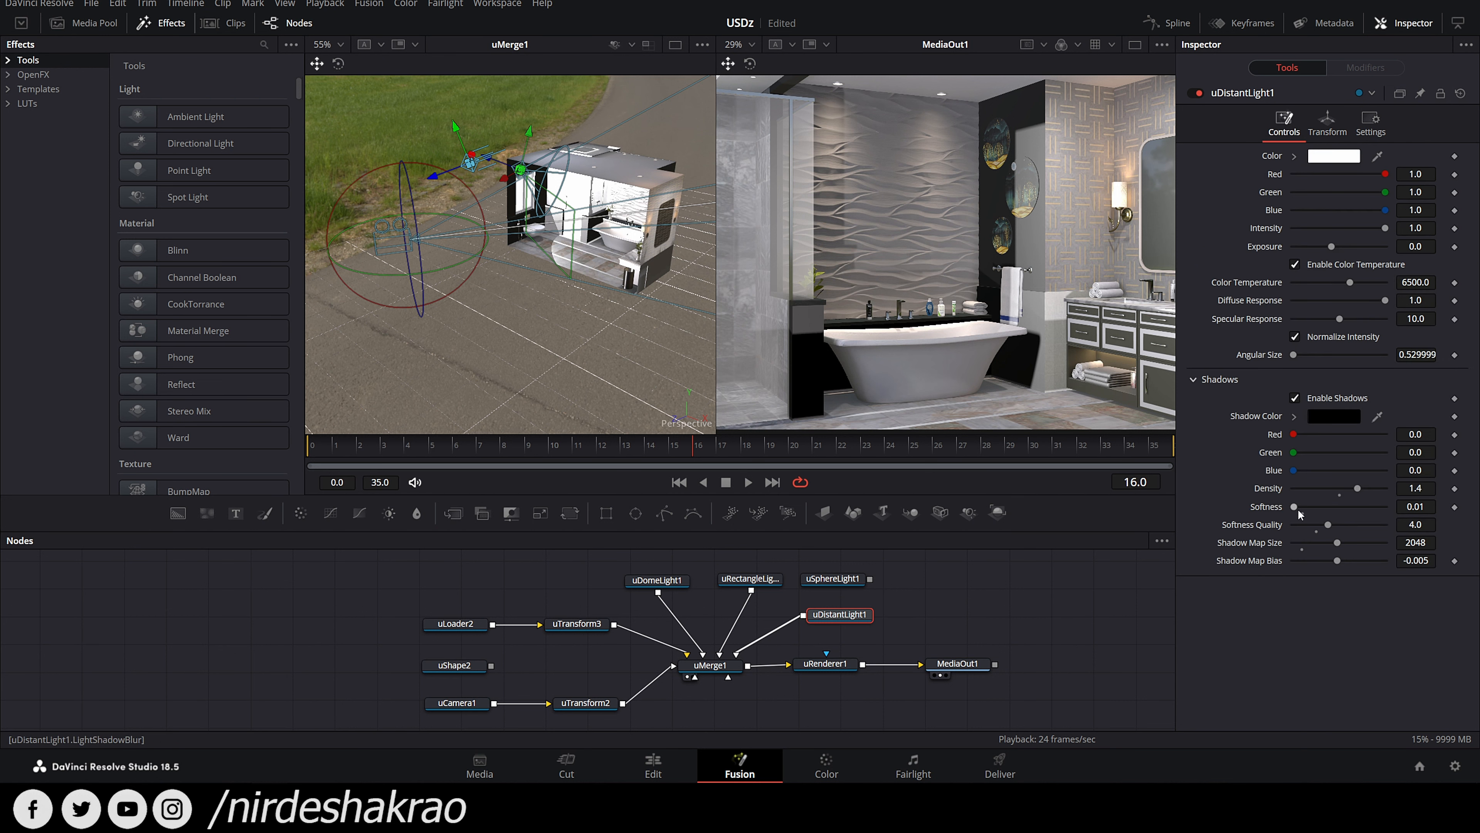
pyautogui.moveTo(1296, 508)
pyautogui.mouseDown()
pyautogui.moveTo(1323, 508)
pyautogui.moveTo(1298, 507)
pyautogui.mouseUp()
pyautogui.hotkey('ctrl', 'z')
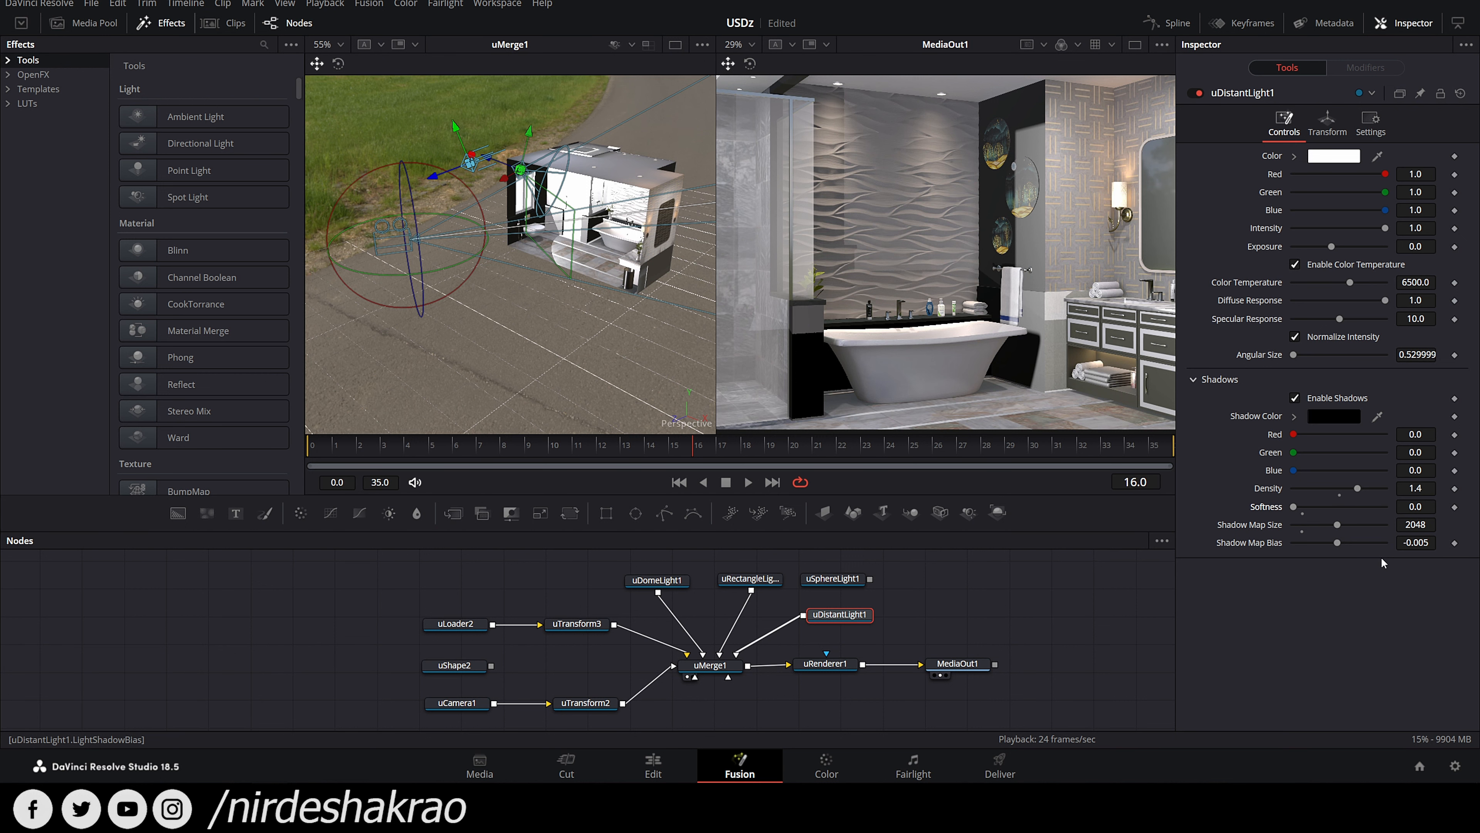
# Step: Hide the Inspector and display the USD light and scene tools in the Effects library
pyautogui.click(1381, 23)
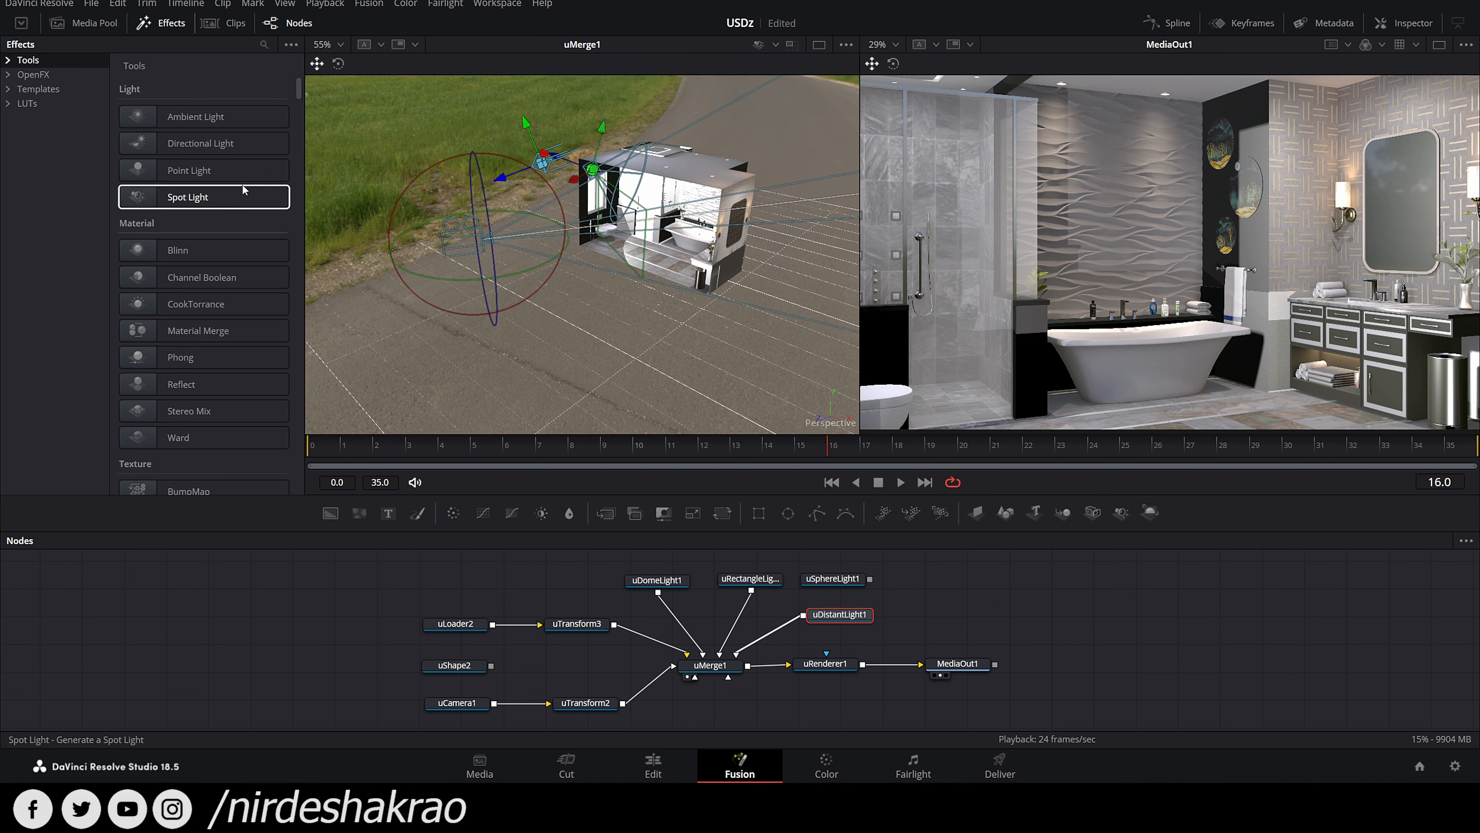
pyautogui.click(8, 60)
pyautogui.click(40, 421)
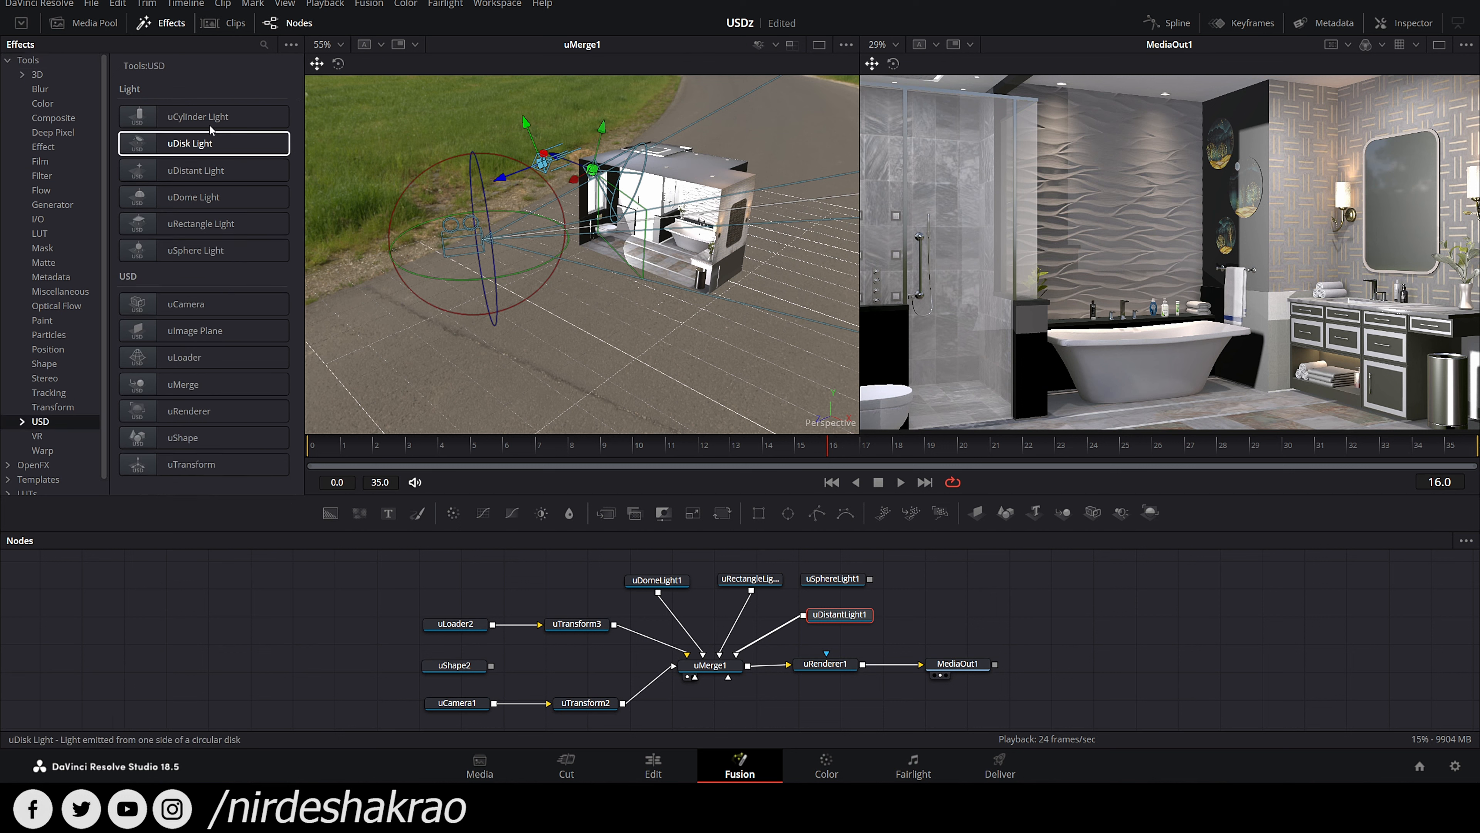